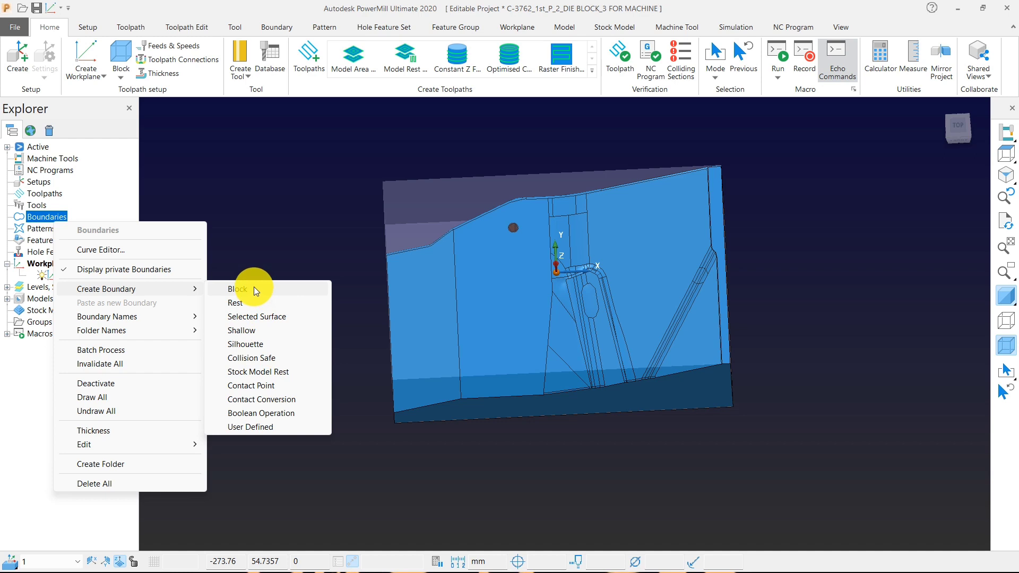
pyautogui.click(284, 187)
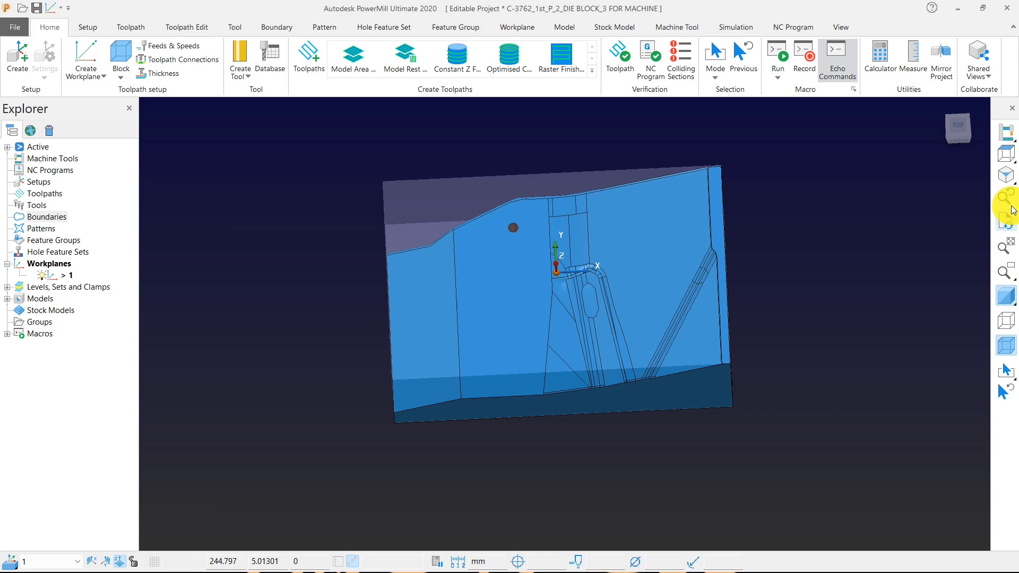
pyautogui.click(1008, 154)
pyautogui.moveTo(585, 366); pyautogui.dragTo(578, 291, button='middle')
pyautogui.scroll(-3, 576, 286)
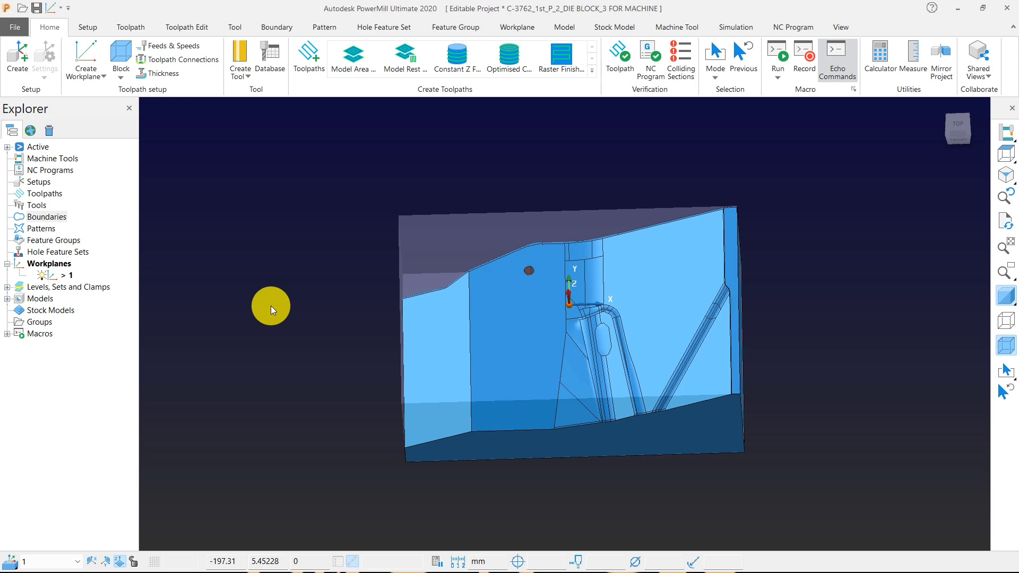
pyautogui.click(1003, 154)
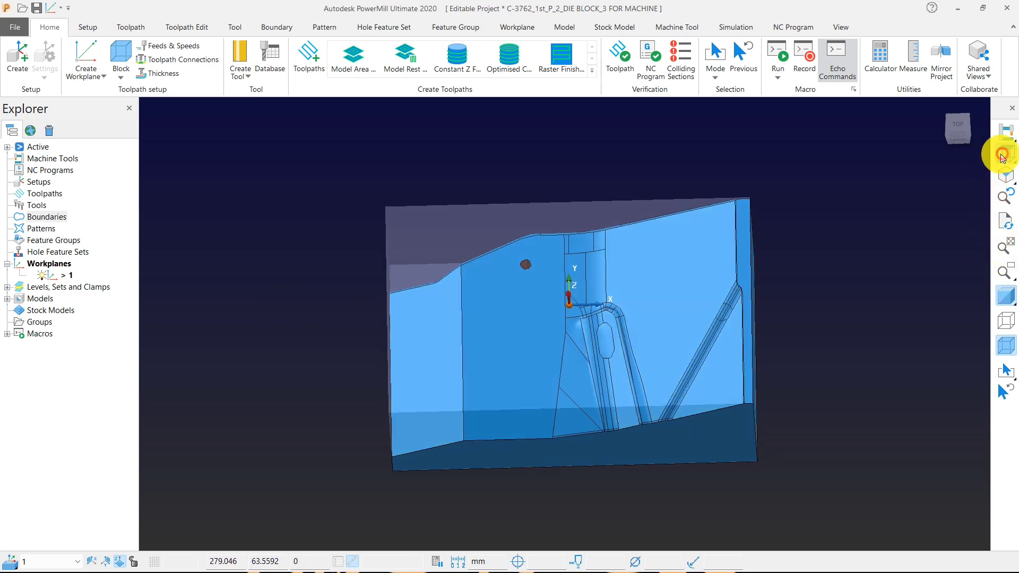
pyautogui.scroll(-3, 501, 279)
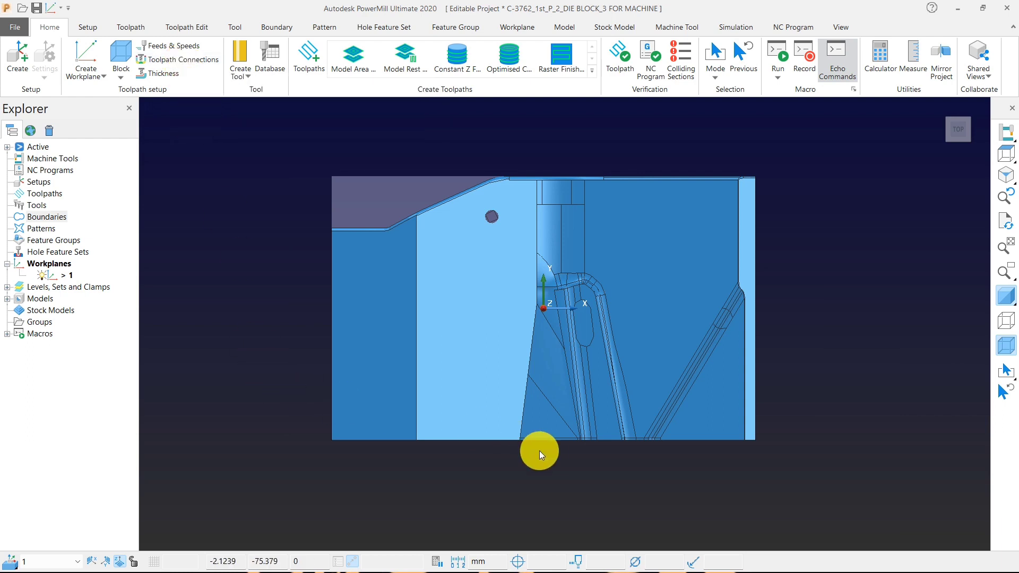
pyautogui.moveTo(536, 450); pyautogui.dragTo(517, 307, button='middle')
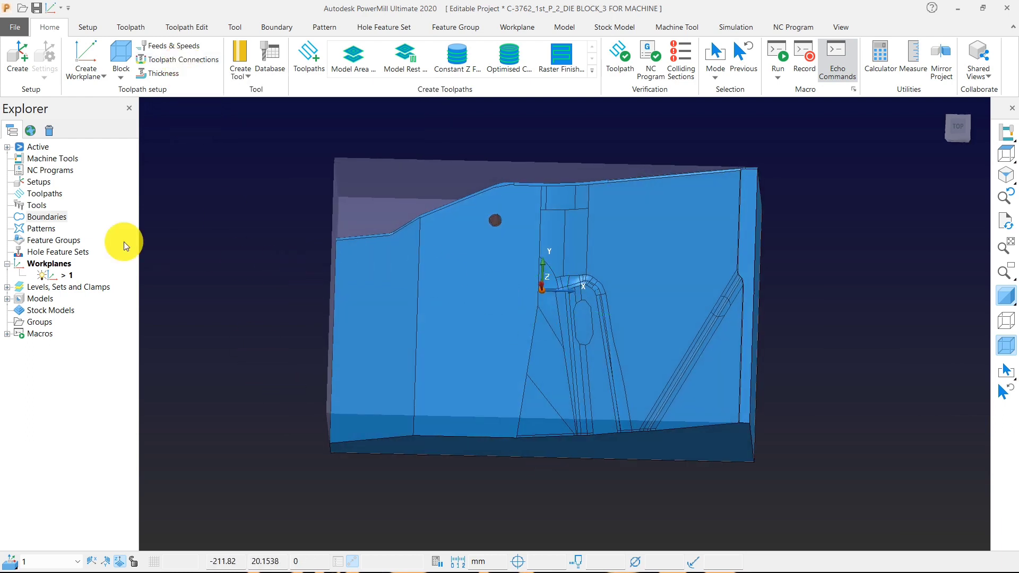
# Step: Start a new Block boundary based on the current box block and move its dialog clear of the model
pyautogui.rightClick(53, 216)
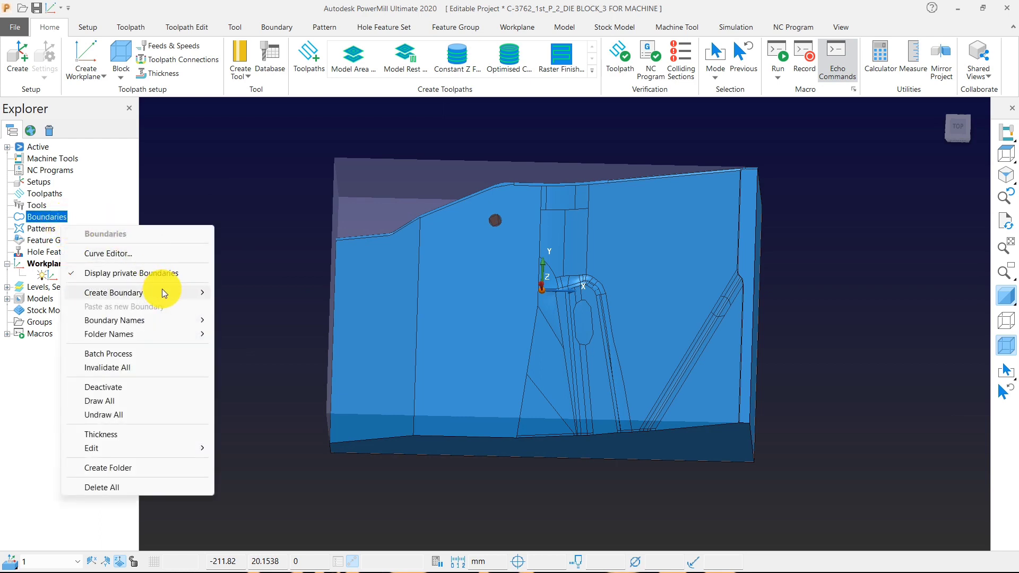
pyautogui.moveTo(163, 292)
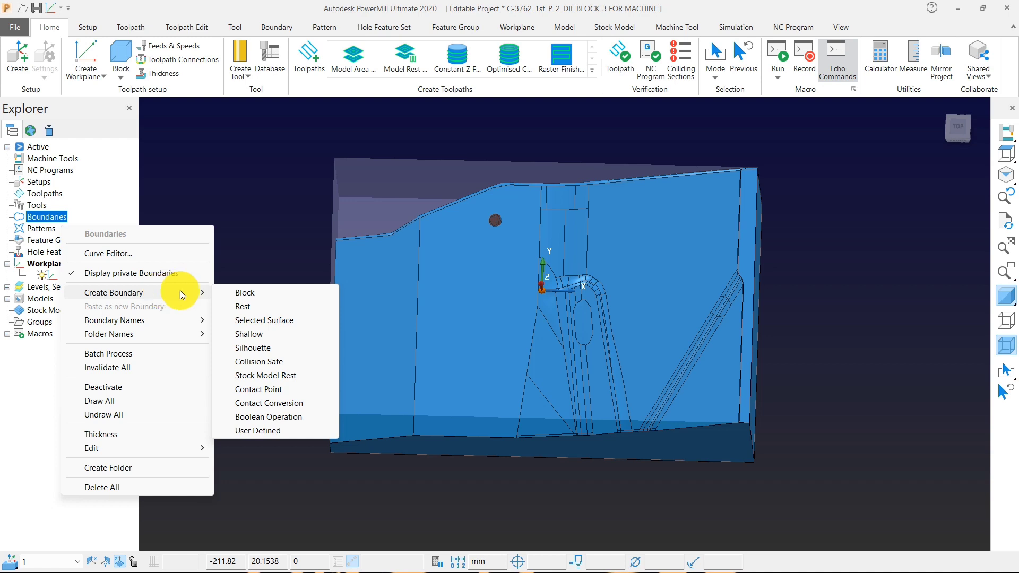
pyautogui.click(242, 293)
pyautogui.scroll(-3, 814, 364)
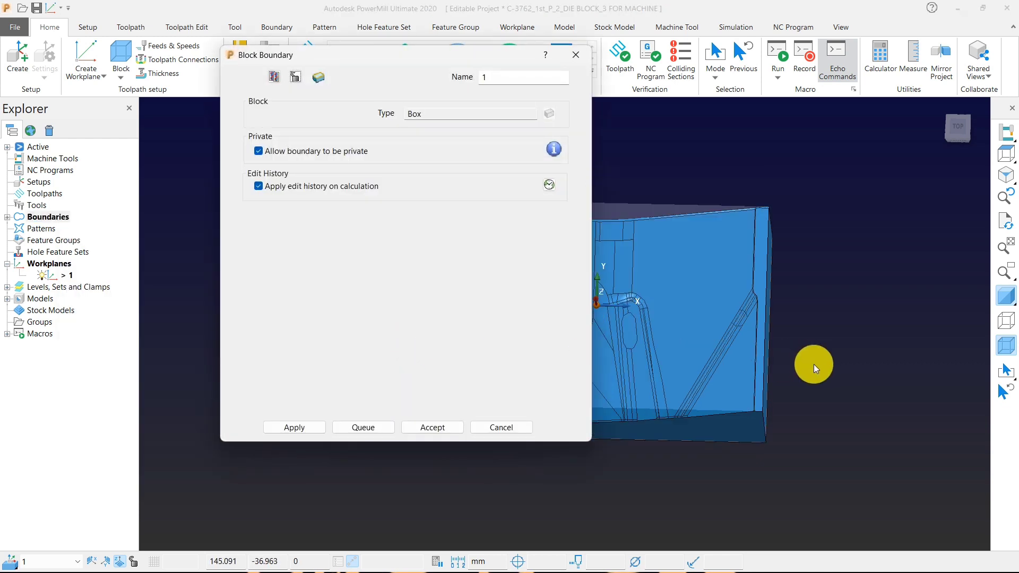
pyautogui.moveTo(470, 54); pyautogui.dragTo(233, 40)
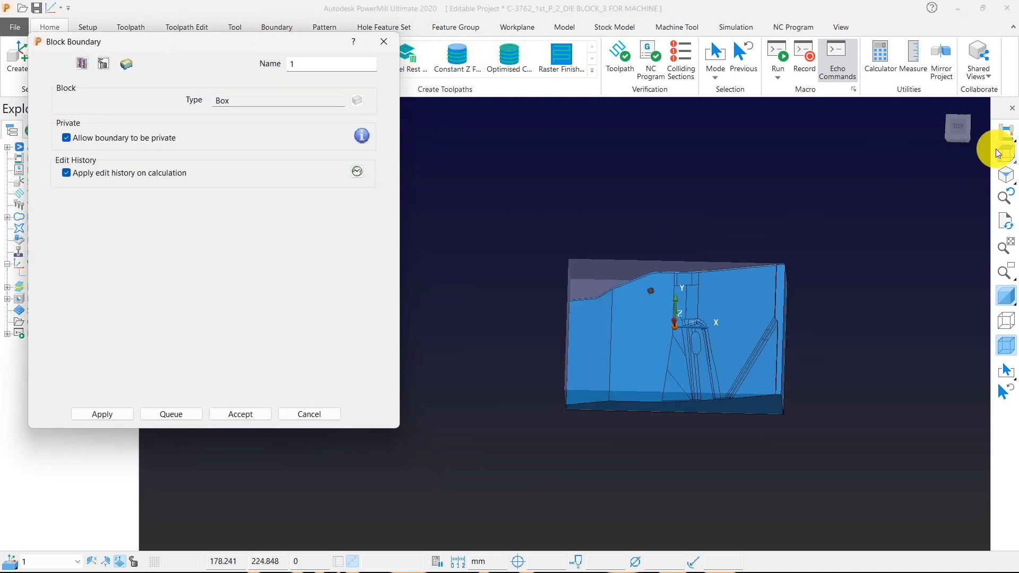
# Step: Turn off the shaded display of the model so that only the transparent block is drawn
pyautogui.moveTo(682, 252); pyautogui.dragTo(664, 349, button='middle')
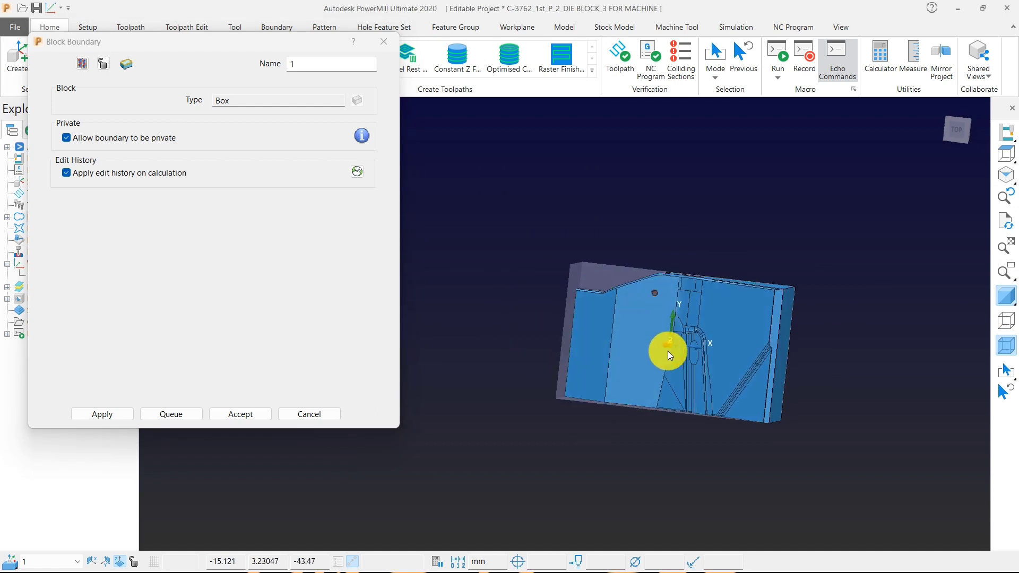
pyautogui.moveTo(582, 302); pyautogui.dragTo(694, 336, button='middle')
pyautogui.scroll(4, 694, 337)
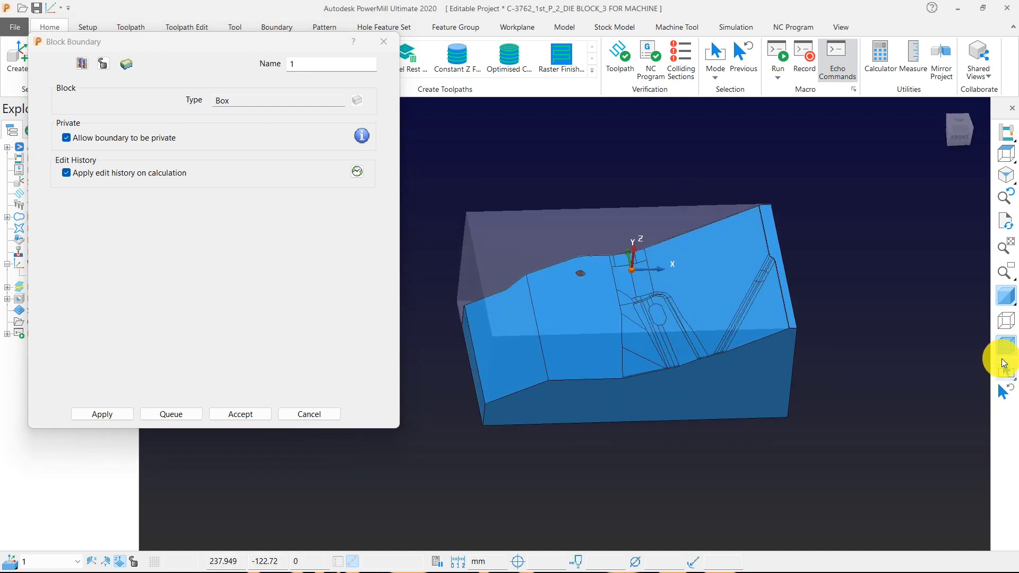
pyautogui.click(1000, 300)
pyautogui.scroll(-3, 679, 268)
pyautogui.moveTo(680, 269); pyautogui.dragTo(655, 346, button='middle')
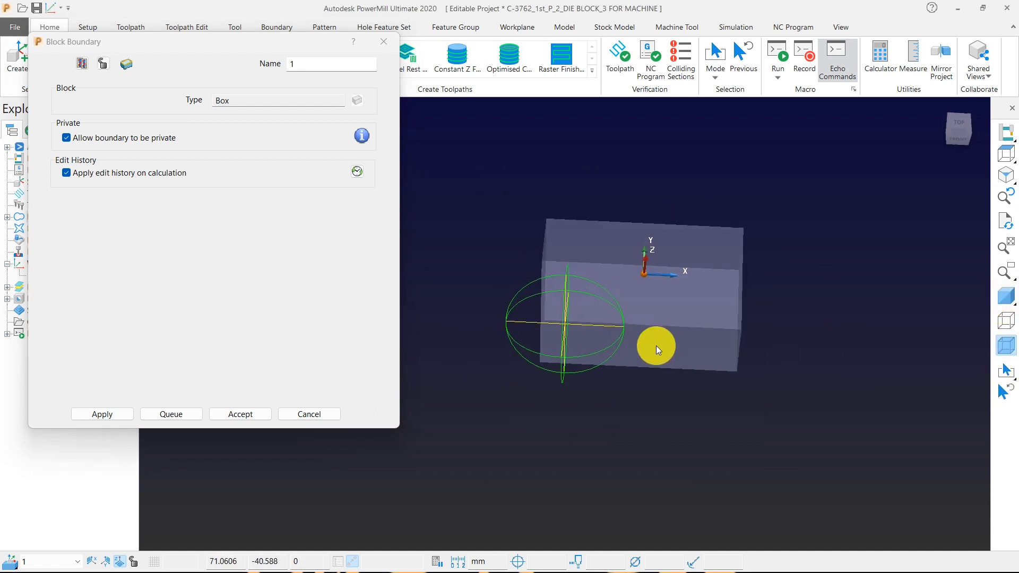
# Step: Calculate the Block boundary around the box block and accept it
pyautogui.click(103, 415)
pyautogui.moveTo(478, 339); pyautogui.dragTo(591, 241, button='middle')
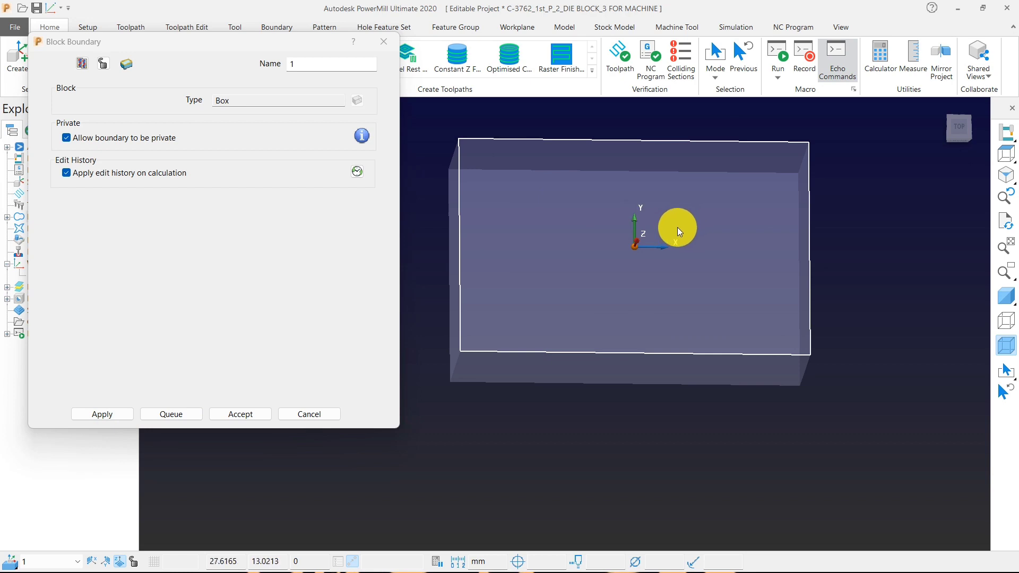
pyautogui.click(245, 416)
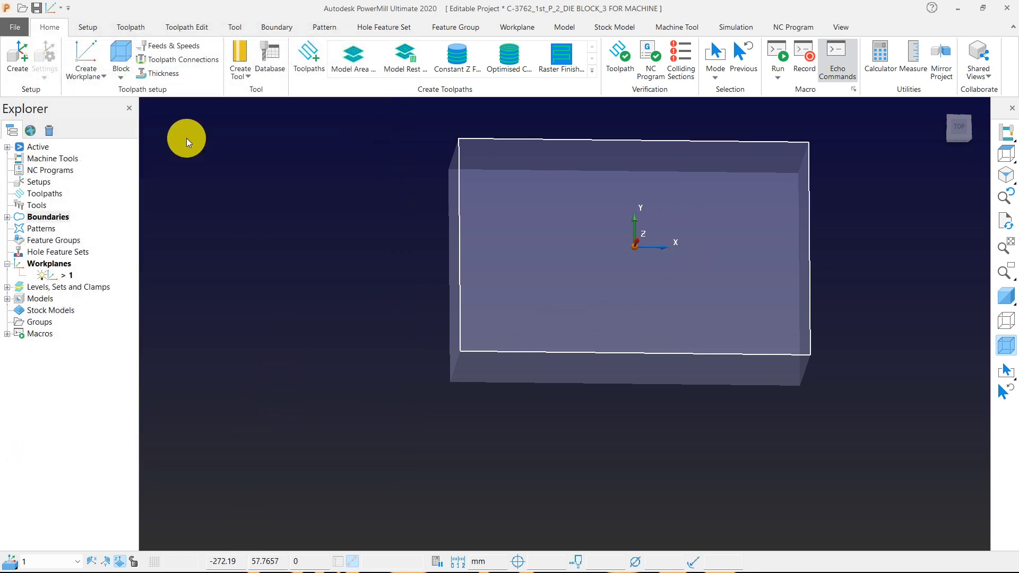
# Step: Redefine the block as a Cylinder, calculate its limits from the model and accept it
pyautogui.click(121, 53)
pyautogui.click(231, 106)
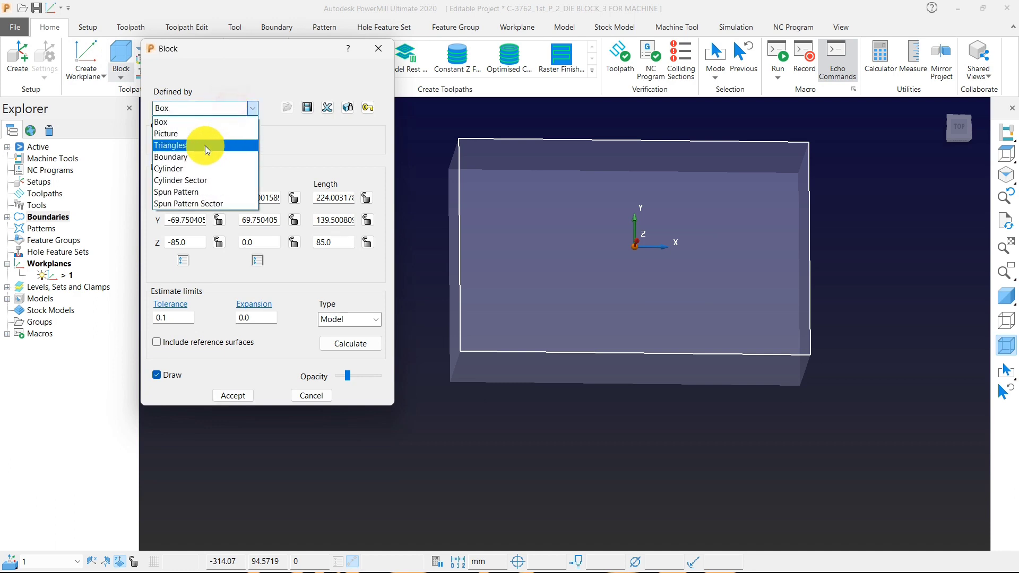
pyautogui.click(194, 166)
pyautogui.click(350, 344)
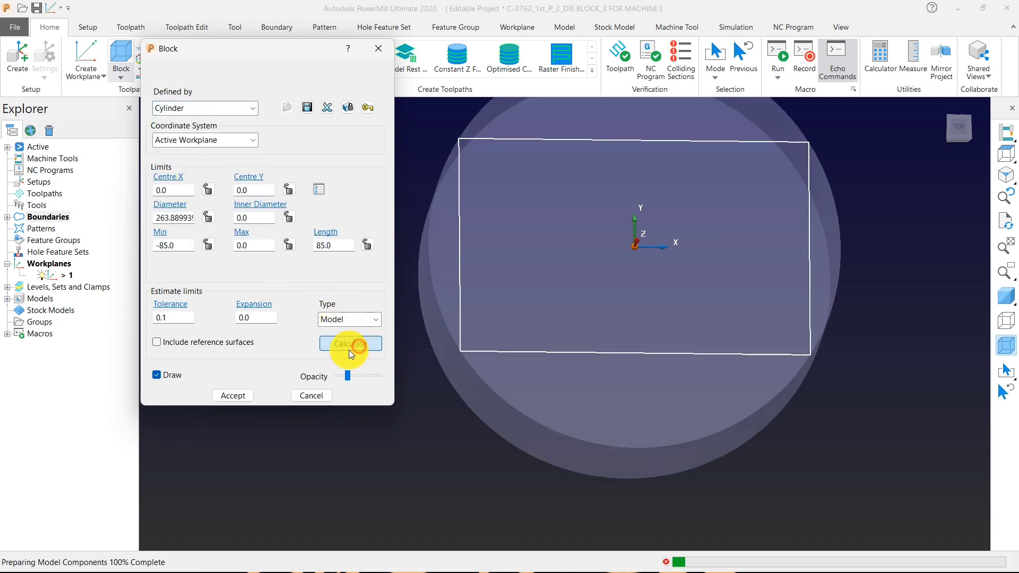
pyautogui.click(240, 395)
# Step: Create a second Block boundary calculated from the cylindrical block, and turn the model's shaded display back on
pyautogui.rightClick(257, 169)
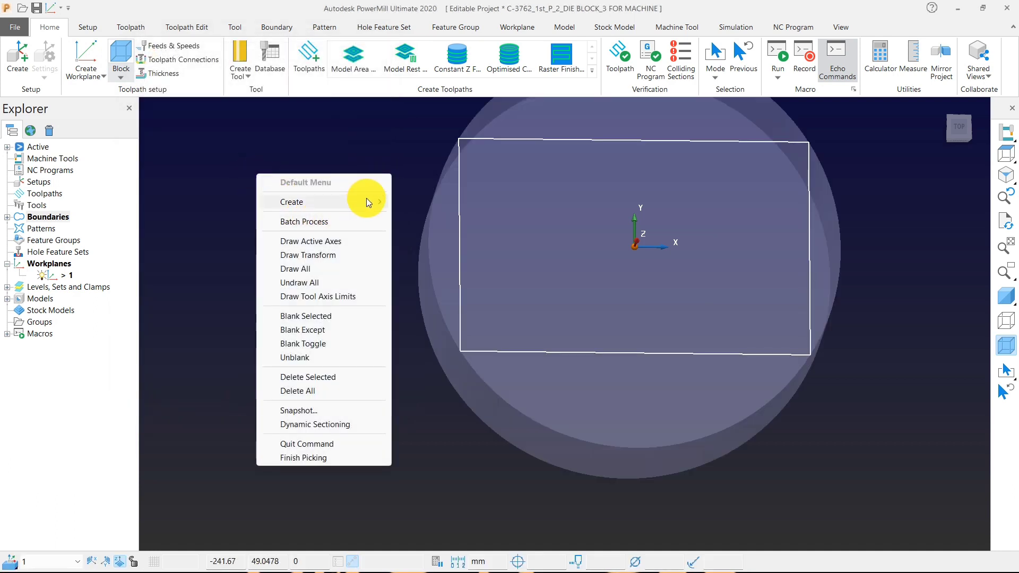
pyautogui.moveTo(366, 200)
pyautogui.click(507, 230)
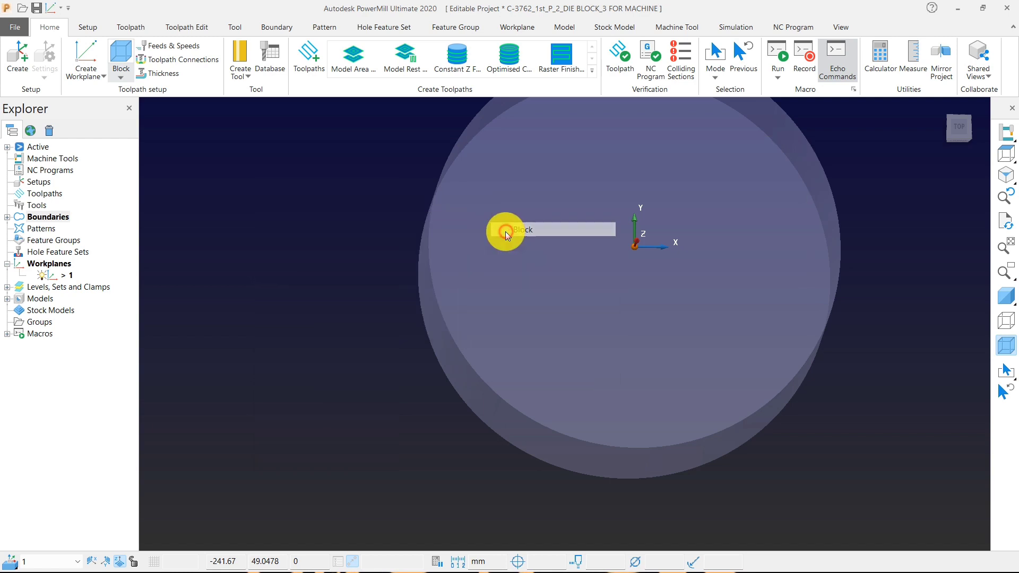
pyautogui.click(113, 415)
pyautogui.scroll(-3, 478, 385)
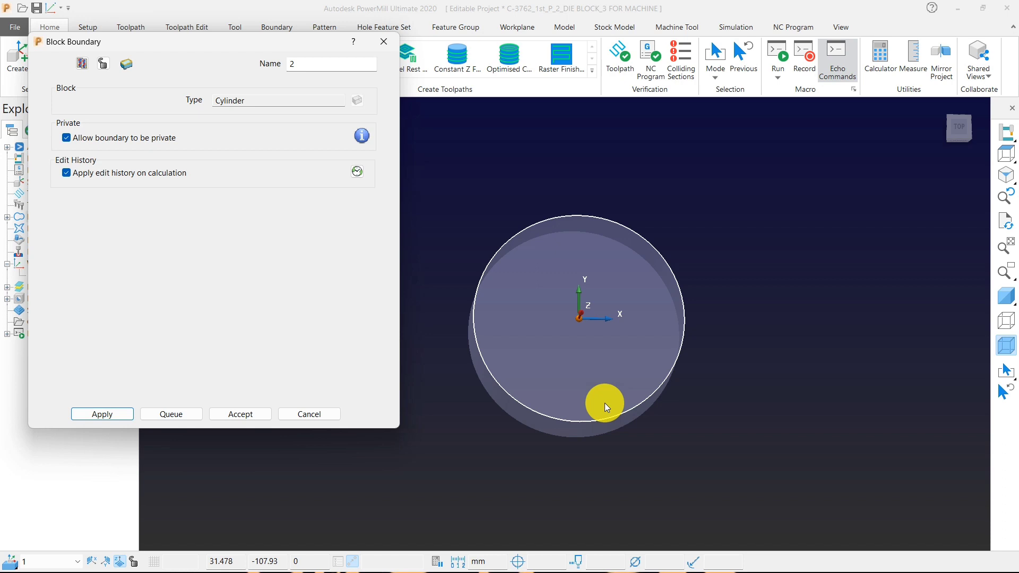
pyautogui.click(1007, 304)
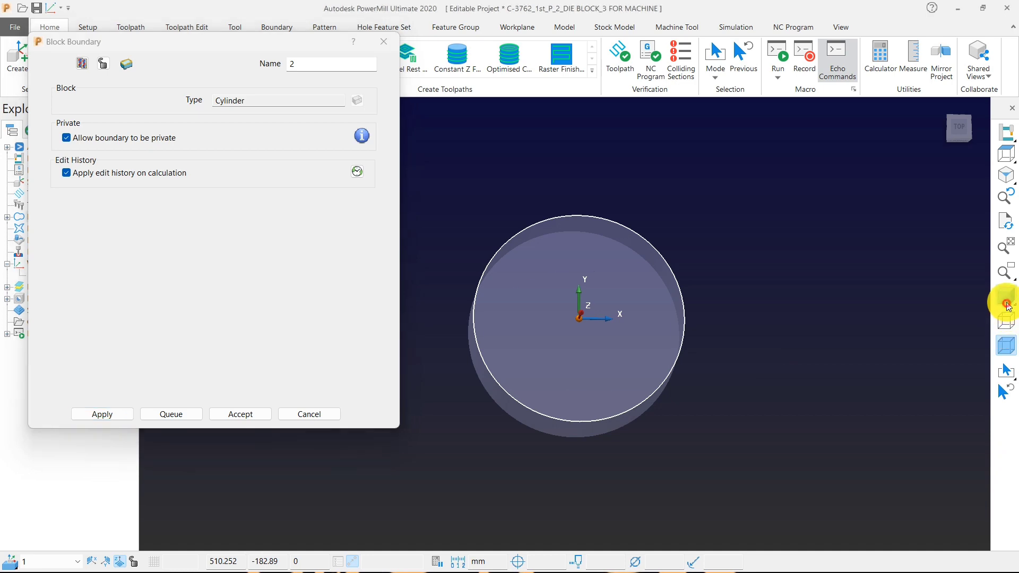
pyautogui.click(382, 40)
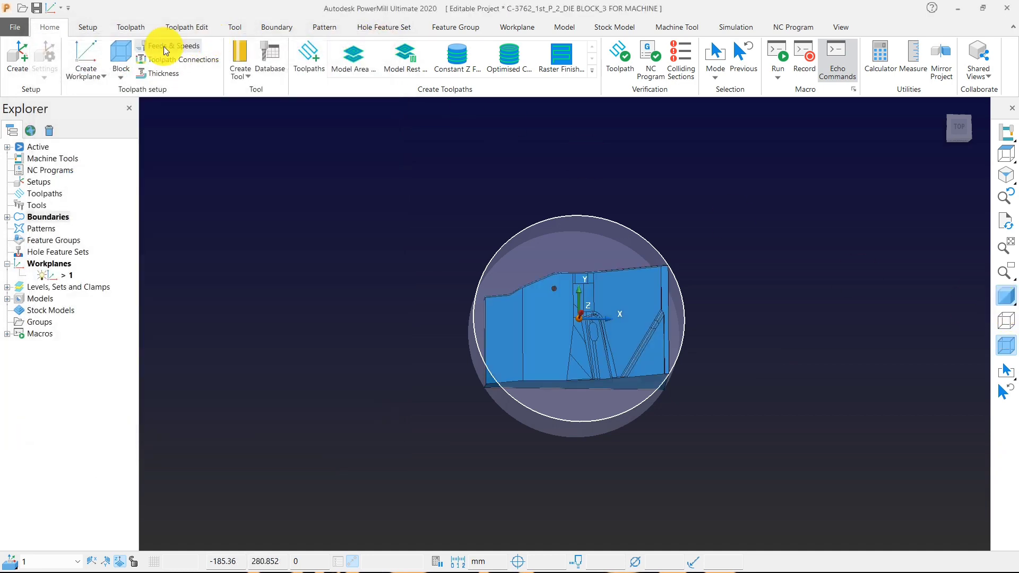
# Step: Change the block definition back to Box, recalculate its limits from the model and accept it
pyautogui.click(121, 54)
pyautogui.click(191, 108)
pyautogui.scroll(3, 190, 127)
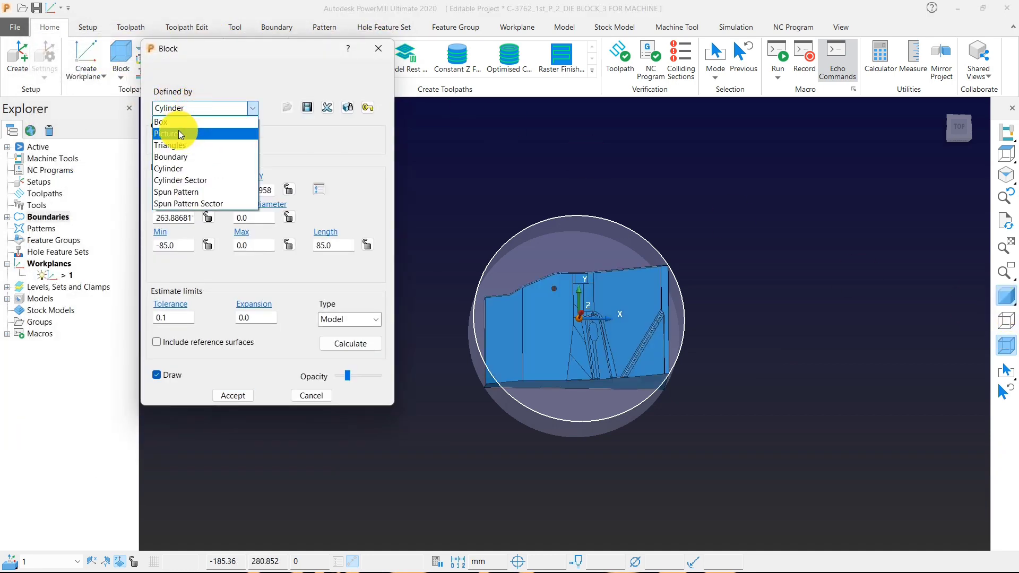
pyautogui.click(178, 120)
pyautogui.click(362, 342)
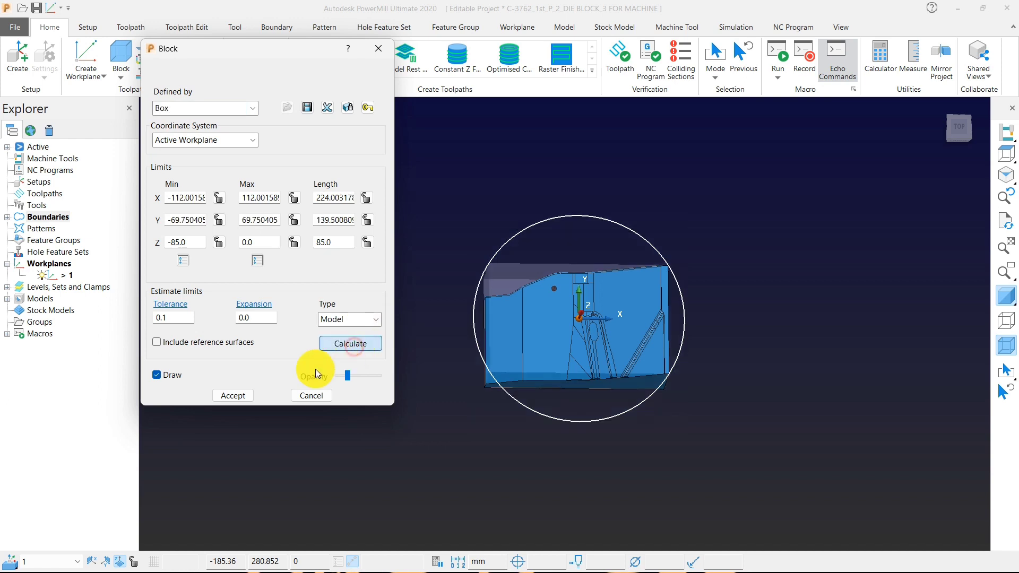
pyautogui.click(231, 396)
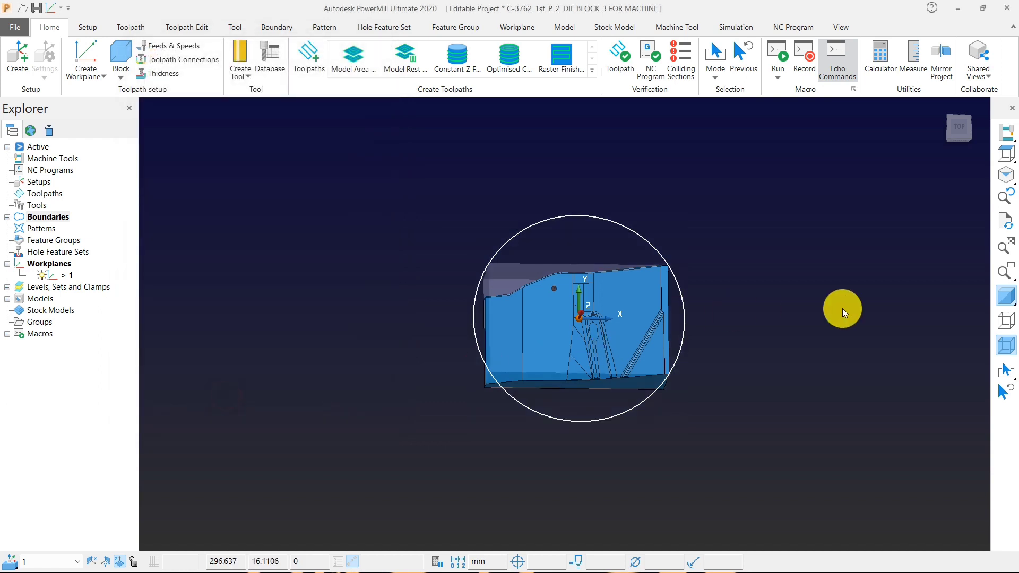
# Step: Hide the circular boundary 2 and start a third Block boundary for the box block
pyautogui.click(7, 217)
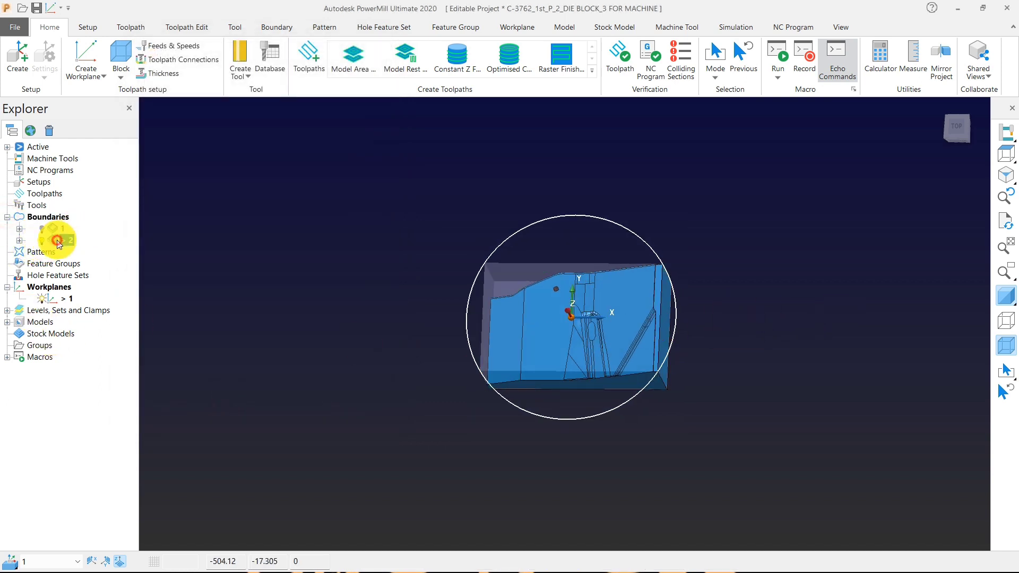
pyautogui.rightClick(57, 218)
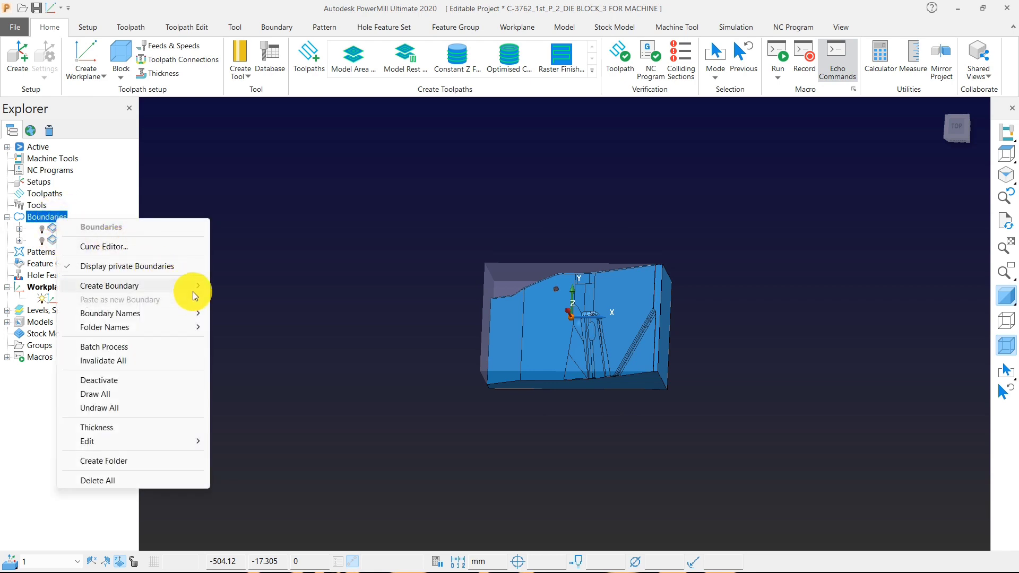
pyautogui.moveTo(195, 290)
pyautogui.click(239, 287)
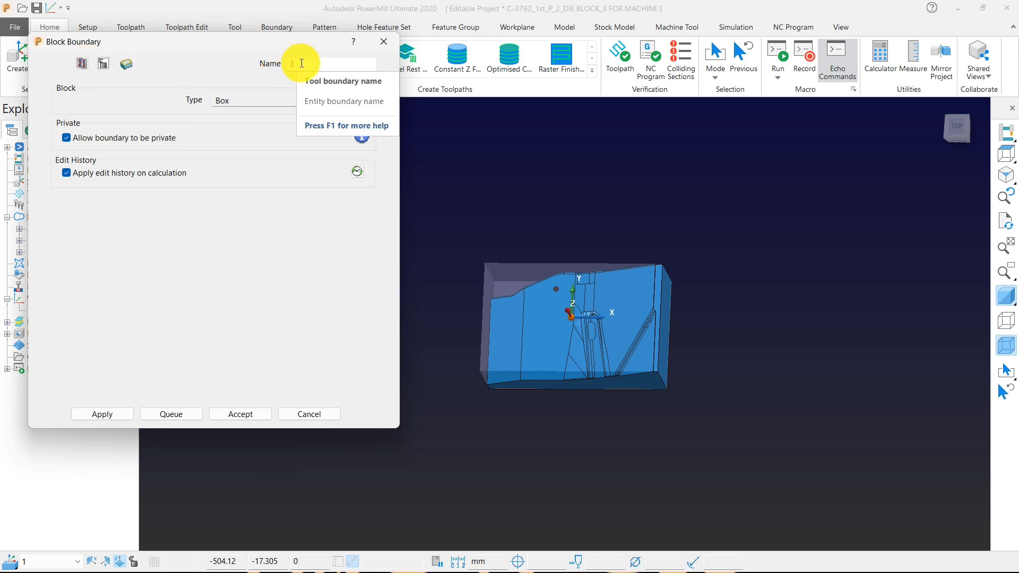
# Step: Make two successive copies of the new Block boundary
pyautogui.click(82, 63)
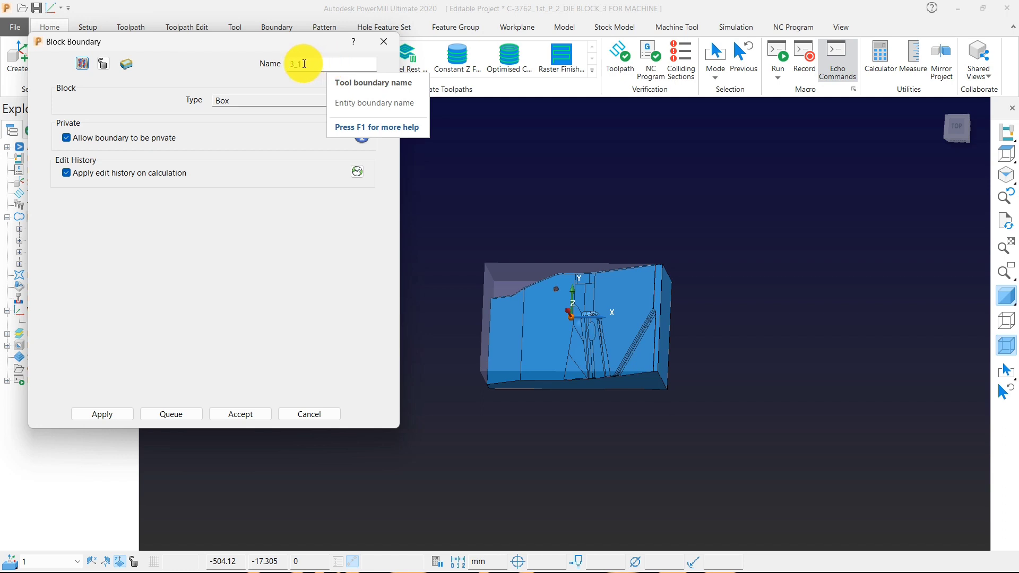
pyautogui.click(84, 61)
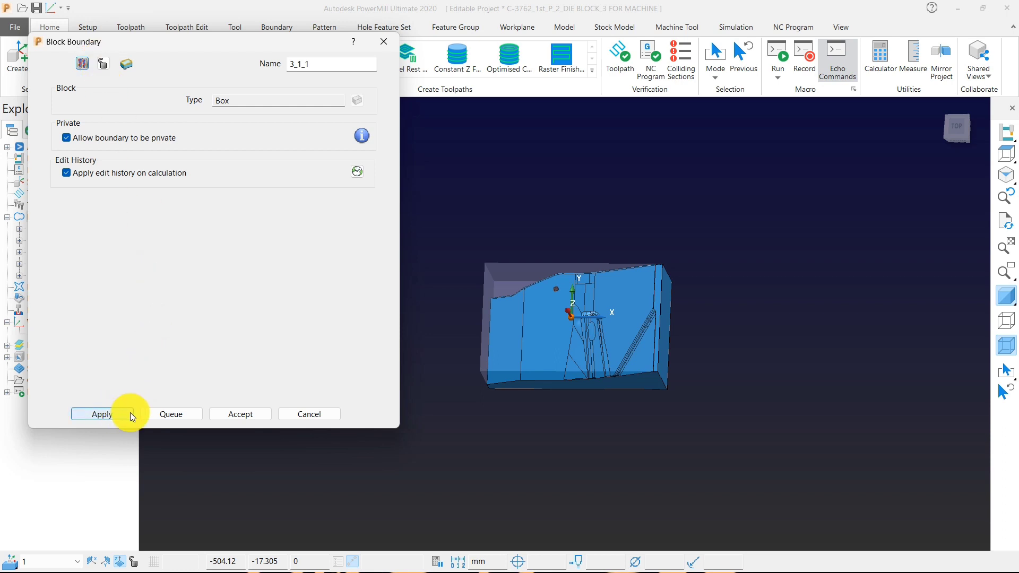
# Step: Lock the copied boundary against editing and unlock it again
pyautogui.click(103, 64)
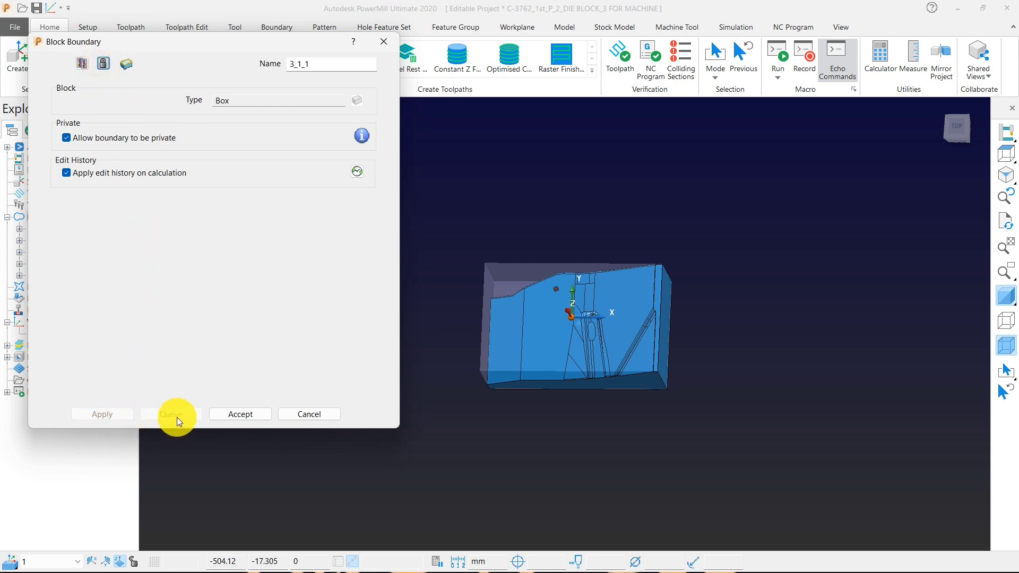
pyautogui.click(107, 71)
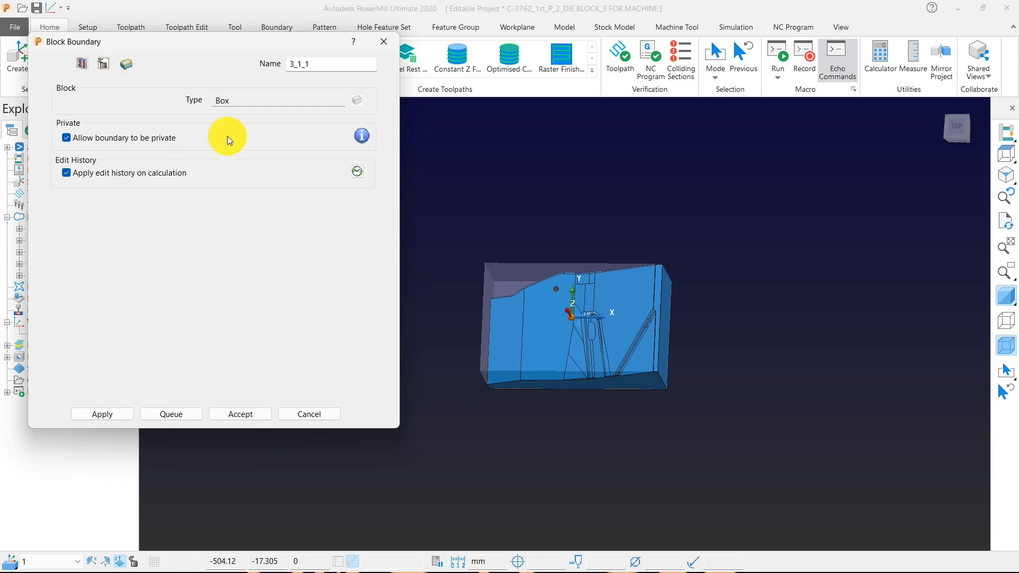
pyautogui.moveTo(336, 64); pyautogui.dragTo(289, 75)
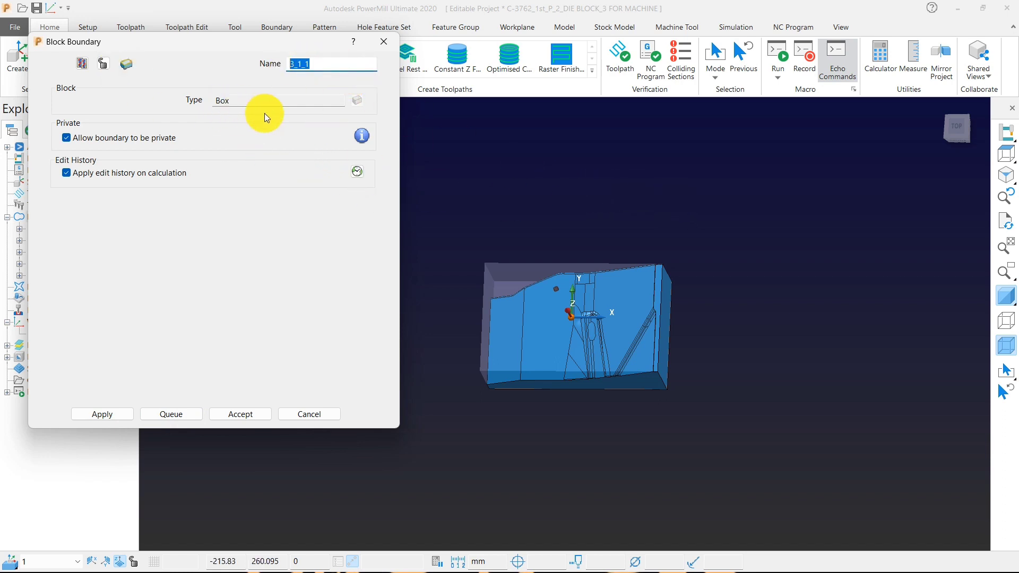
pyautogui.moveTo(553, 292); pyautogui.dragTo(568, 284, button='middle')
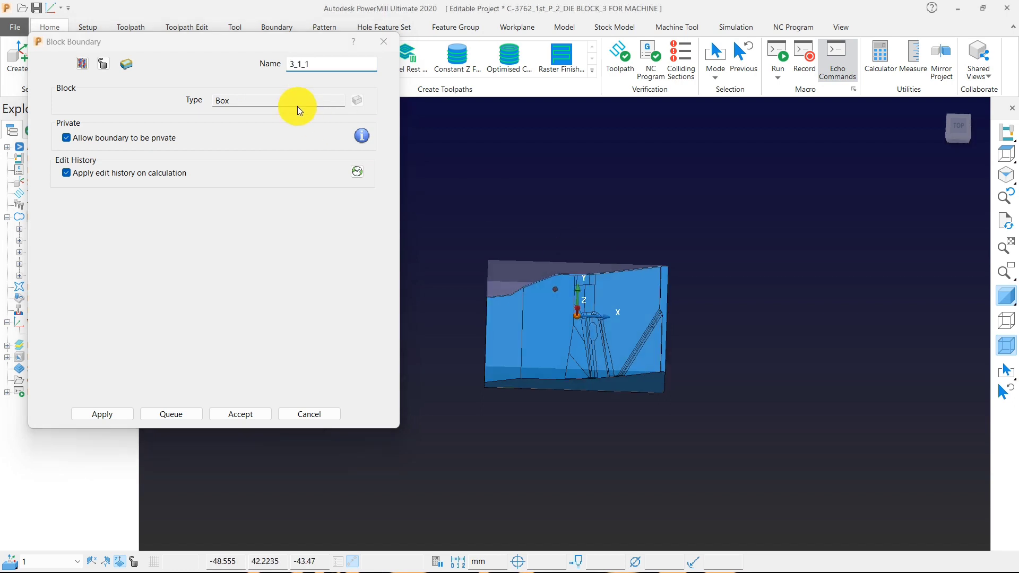
# Step: Redefine the block as a Cylinder, calculate its limits from the model, accept it and check the boundary's block type
pyautogui.moveTo(271, 41); pyautogui.dragTo(264, 112)
pyautogui.click(121, 54)
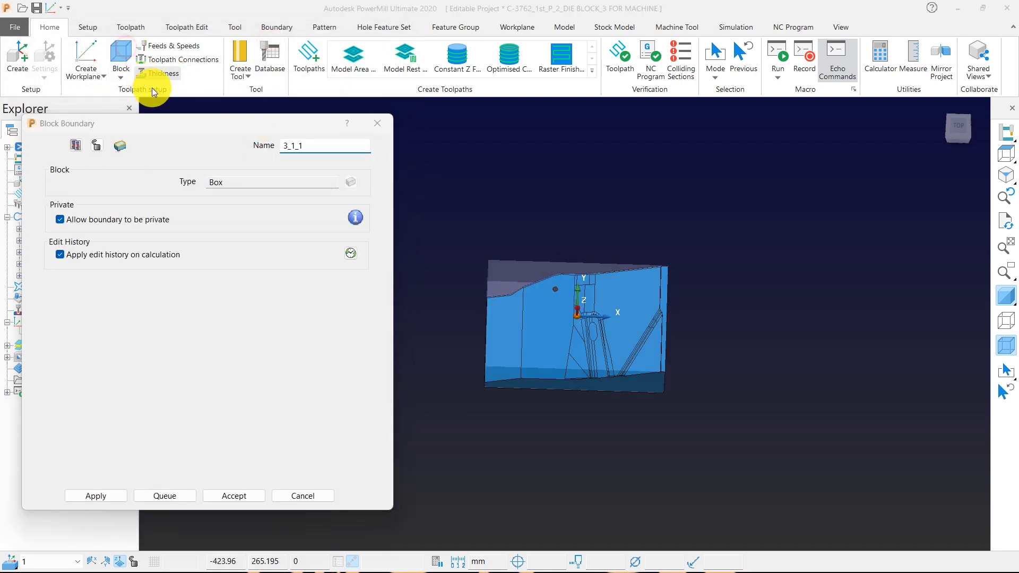
pyautogui.click(212, 106)
pyautogui.click(173, 168)
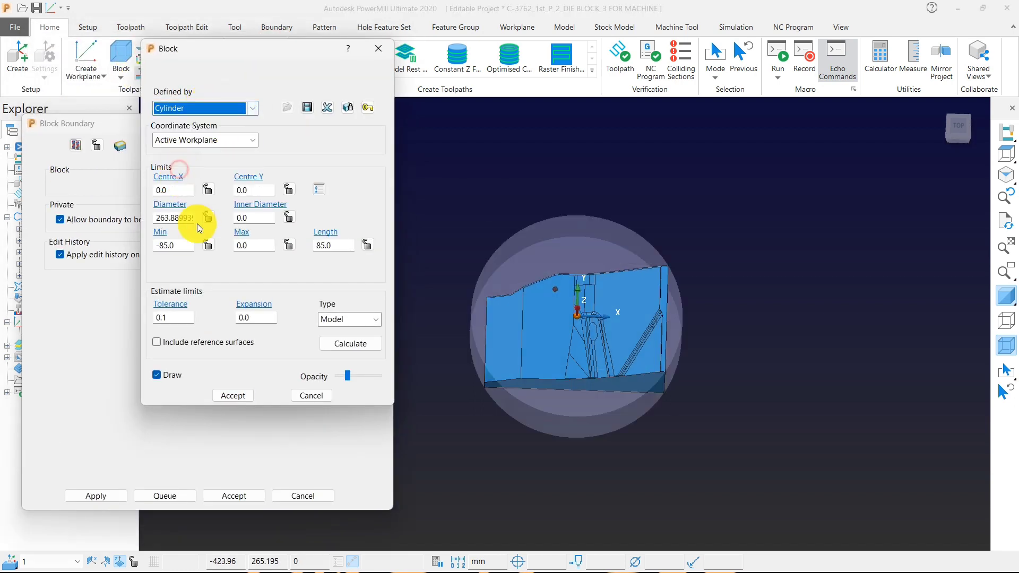
pyautogui.click(345, 345)
pyautogui.click(237, 396)
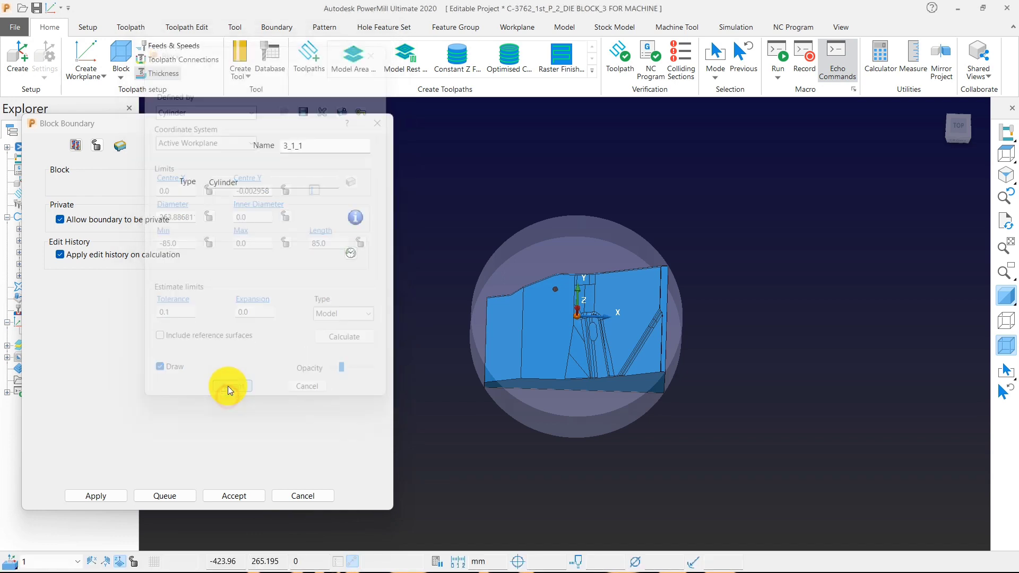
pyautogui.doubleClick(216, 182)
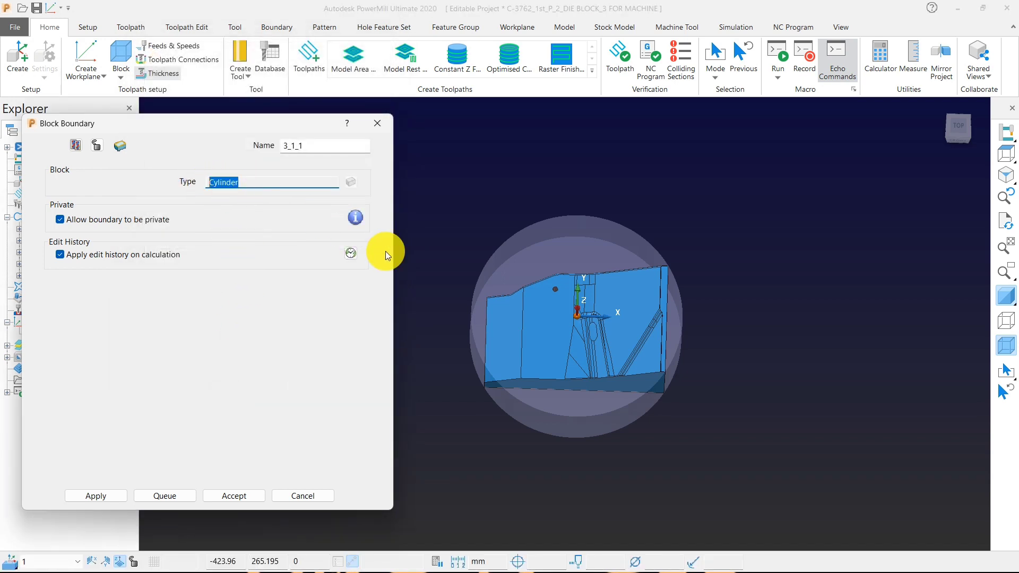
# Step: Change the block definition to Box, recalculate its limits from the model and accept the block
pyautogui.click(119, 55)
pyautogui.click(209, 106)
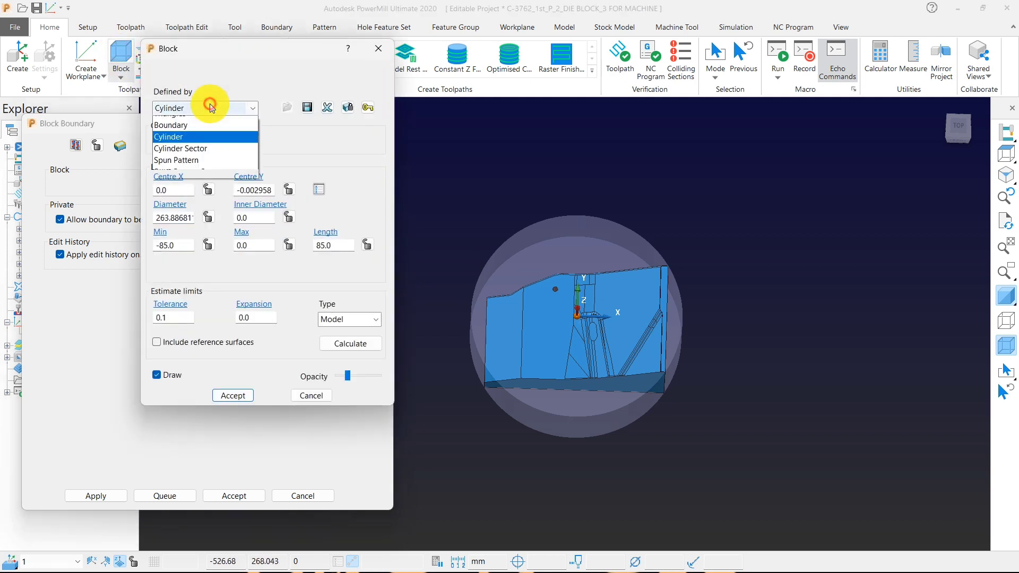
pyautogui.click(190, 118)
pyautogui.click(374, 343)
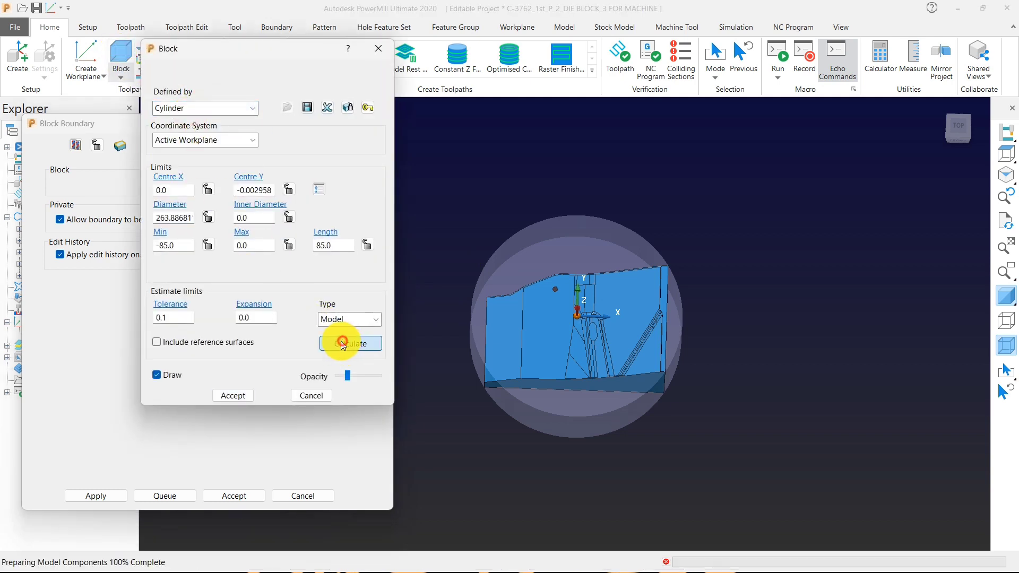
pyautogui.click(173, 109)
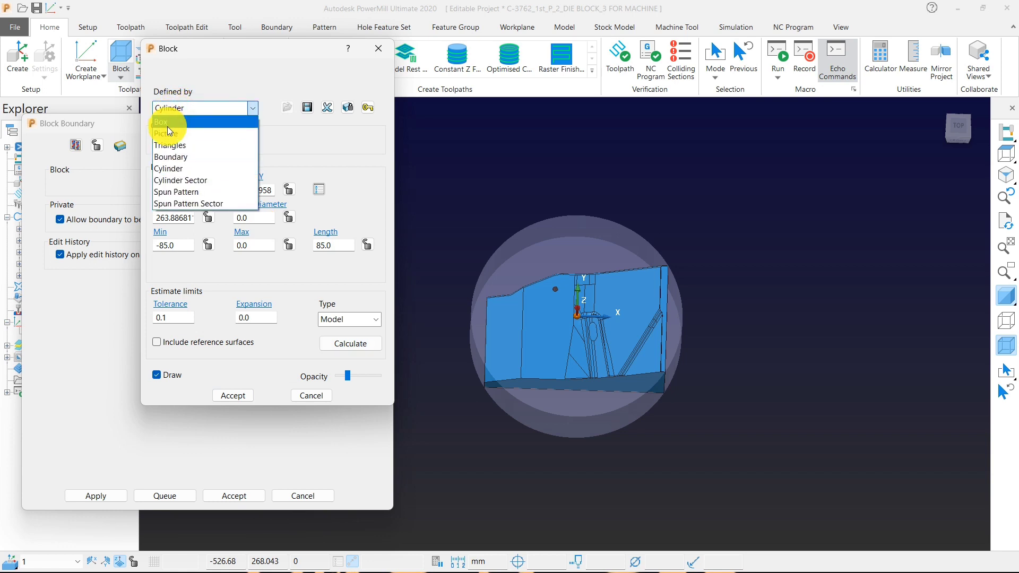
pyautogui.click(168, 126)
pyautogui.click(337, 345)
pyautogui.click(246, 394)
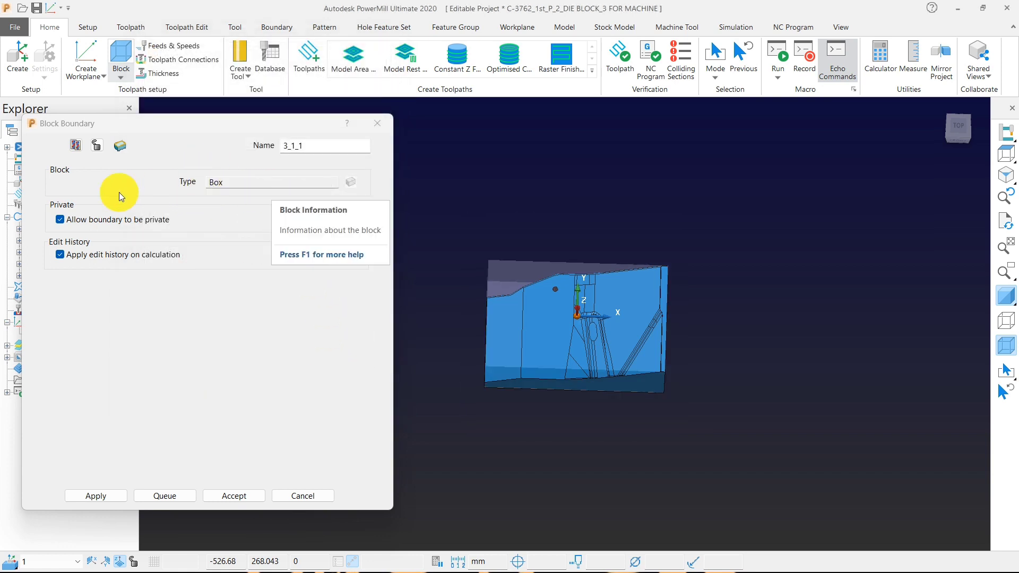
# Step: Delete all existing boundaries from the project
pyautogui.click(1005, 154)
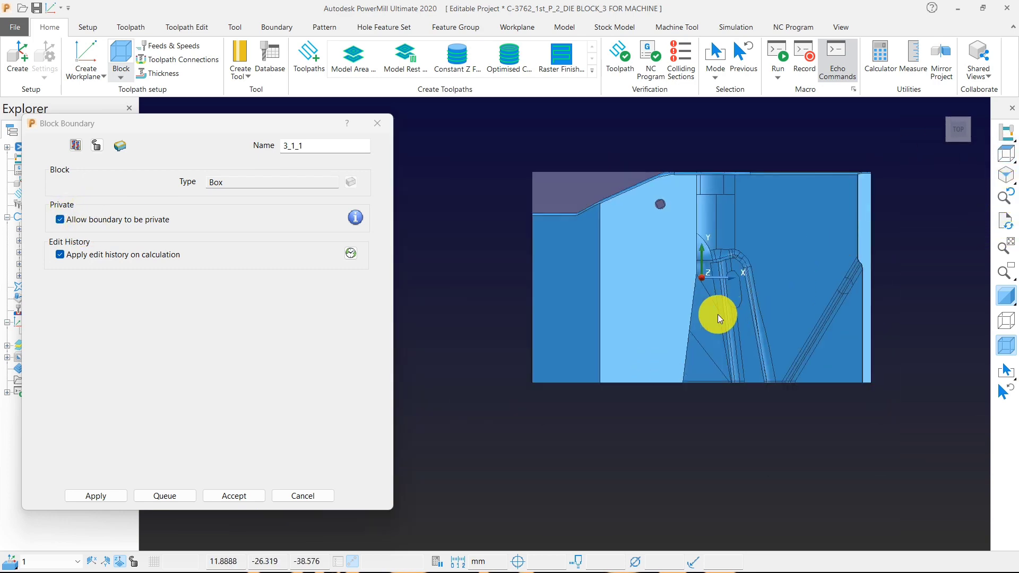
pyautogui.moveTo(718, 314); pyautogui.dragTo(595, 225, button='middle')
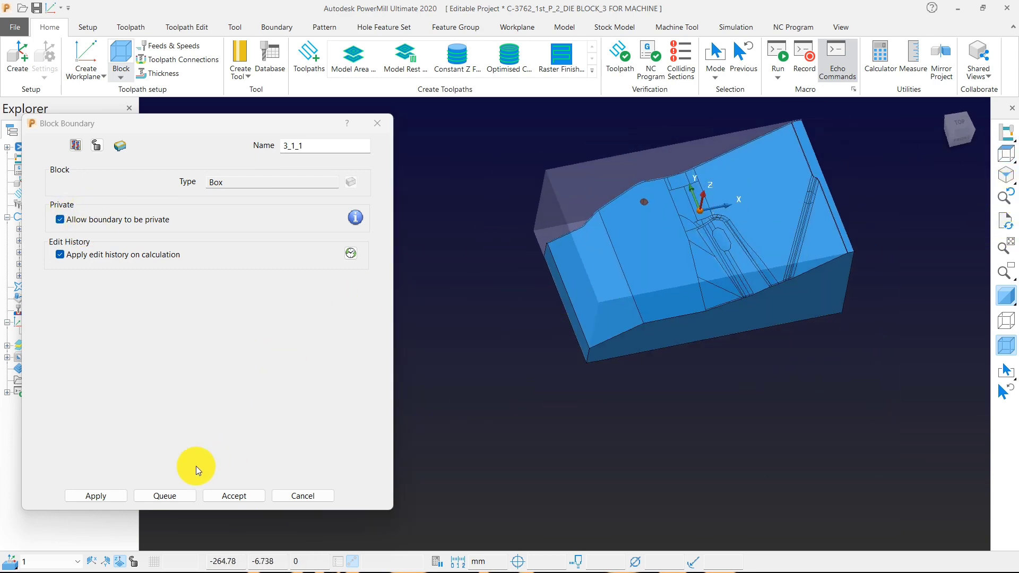
pyautogui.click(328, 144)
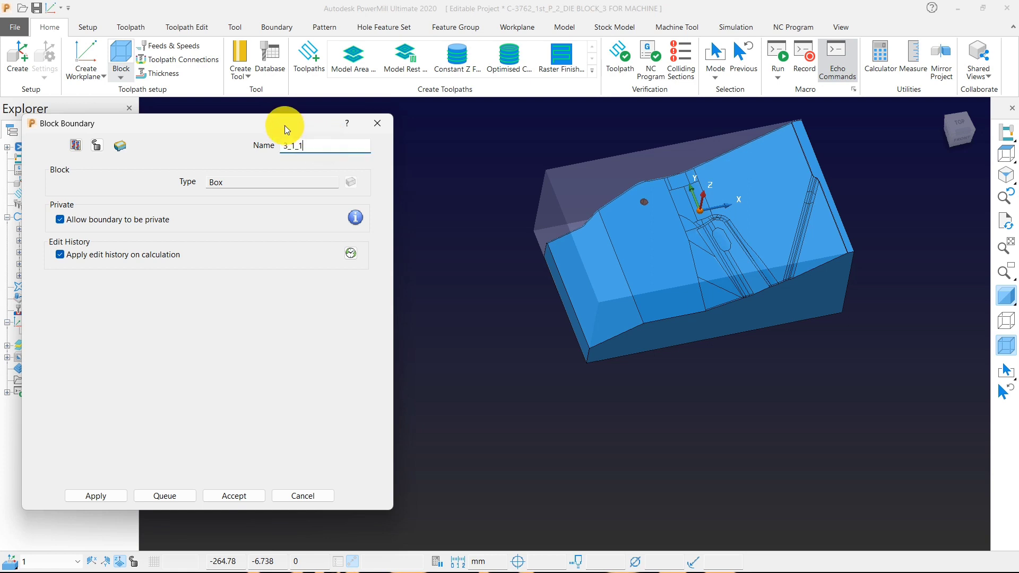
pyautogui.moveTo(284, 126); pyautogui.dragTo(455, 115)
pyautogui.rightClick(58, 217)
pyautogui.click(118, 486)
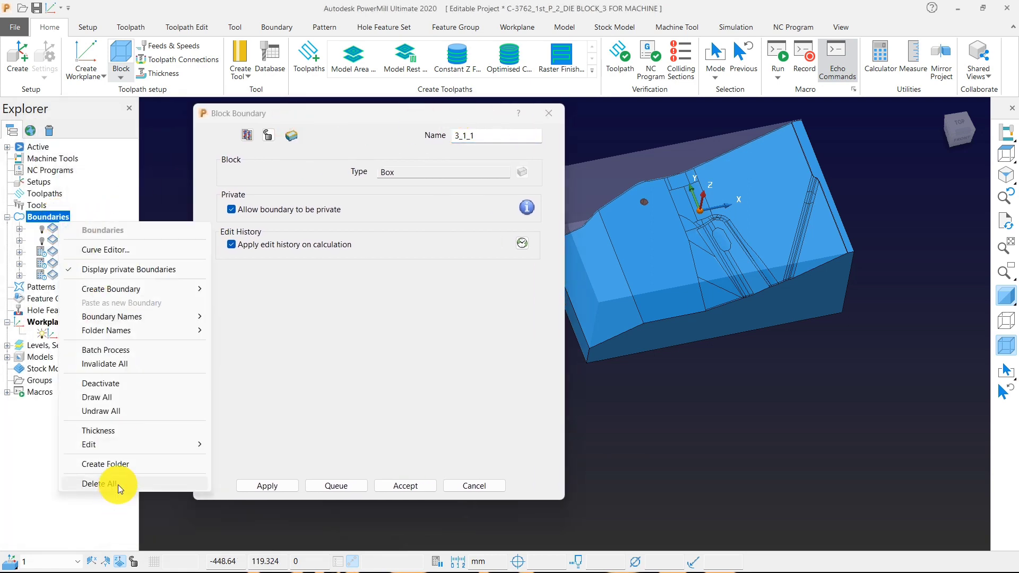
# Step: Create a new Block boundary from the box block, apply it and accept it
pyautogui.rightClick(47, 217)
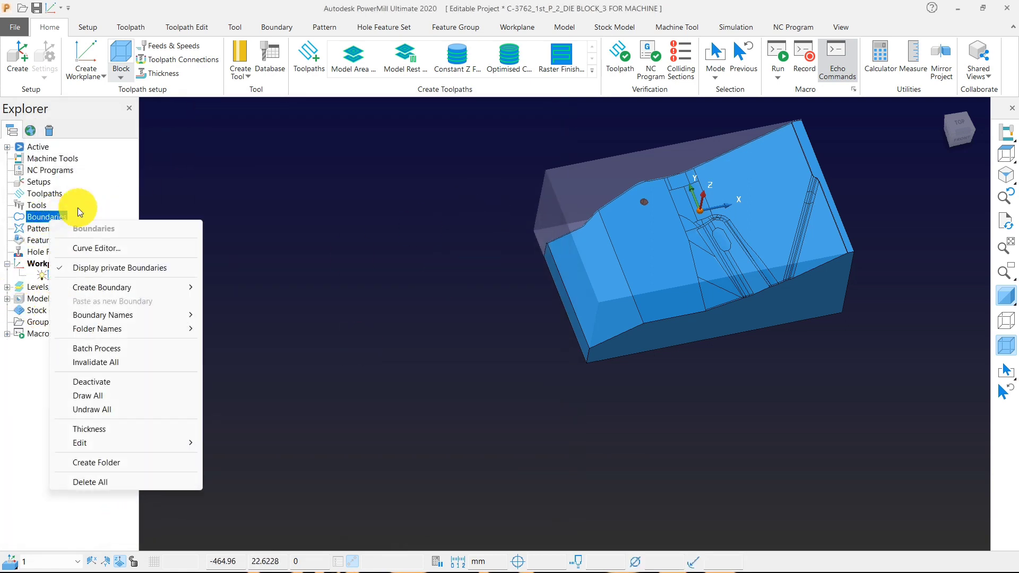
pyautogui.rightClick(218, 203)
pyautogui.moveTo(326, 234)
pyautogui.moveTo(406, 259)
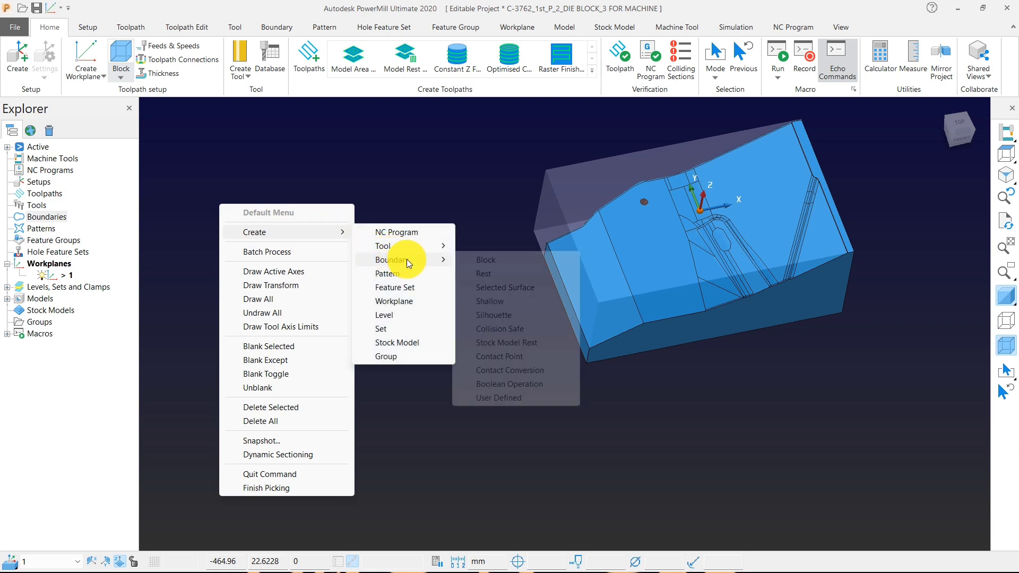
pyautogui.click(473, 260)
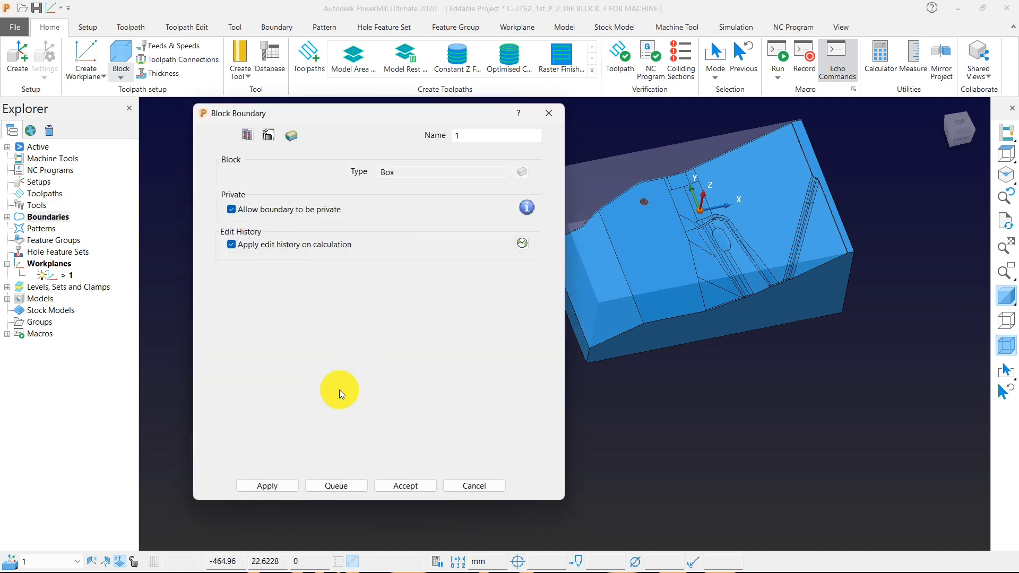
pyautogui.click(267, 484)
pyautogui.click(424, 485)
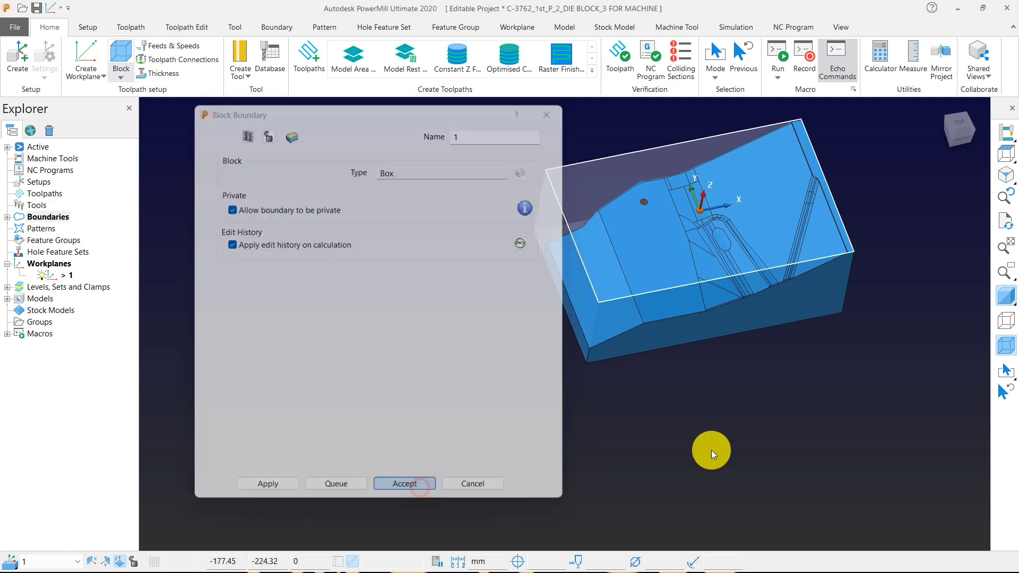
# Step: Open the settings of boundary 1, review the Allow boundary to be private option and accept them
pyautogui.click(1006, 156)
pyautogui.moveTo(565, 323); pyautogui.dragTo(560, 286, button='middle')
pyautogui.scroll(-4, 560, 286)
pyautogui.click(7, 217)
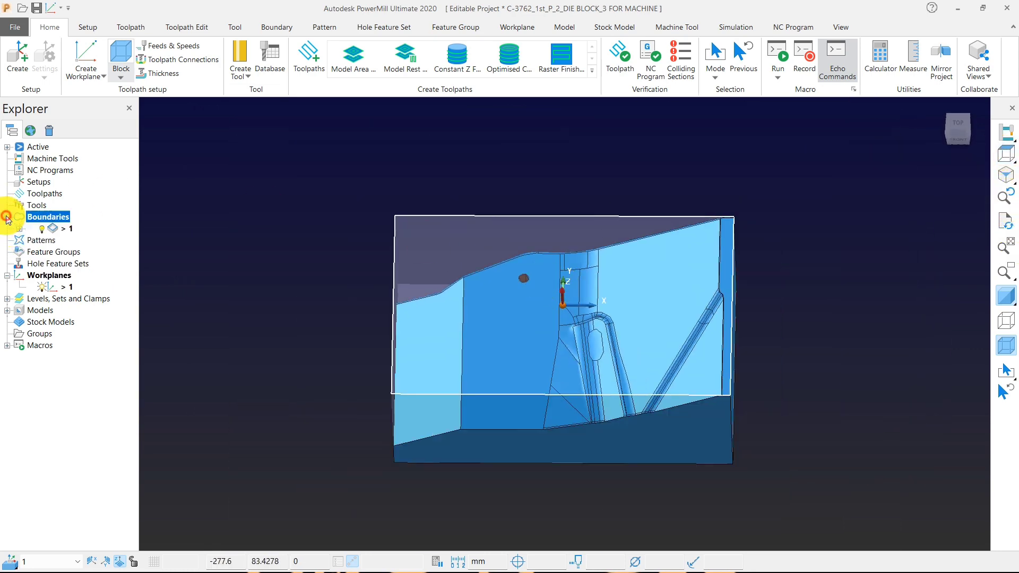
pyautogui.rightClick(62, 234)
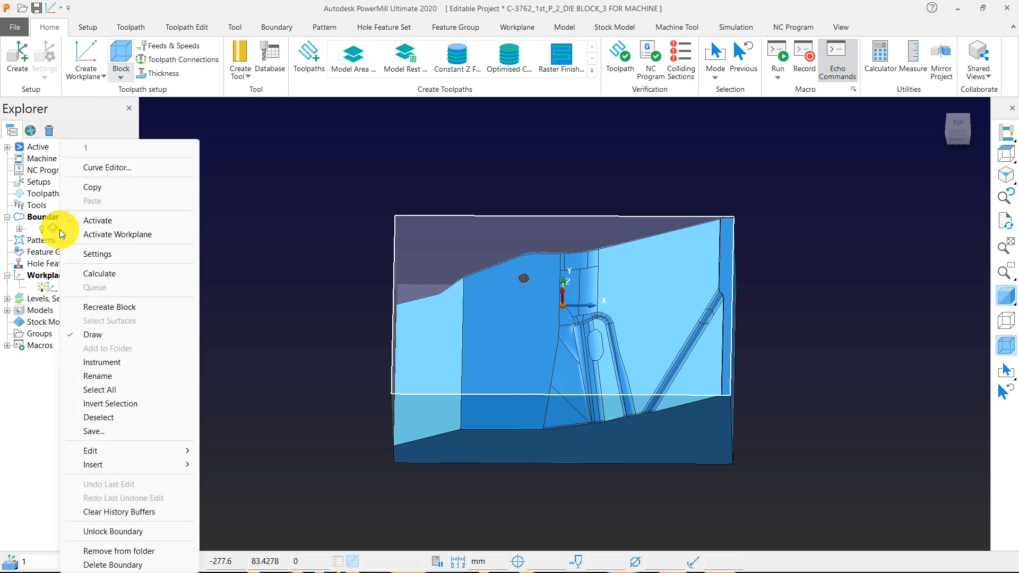
pyautogui.click(113, 254)
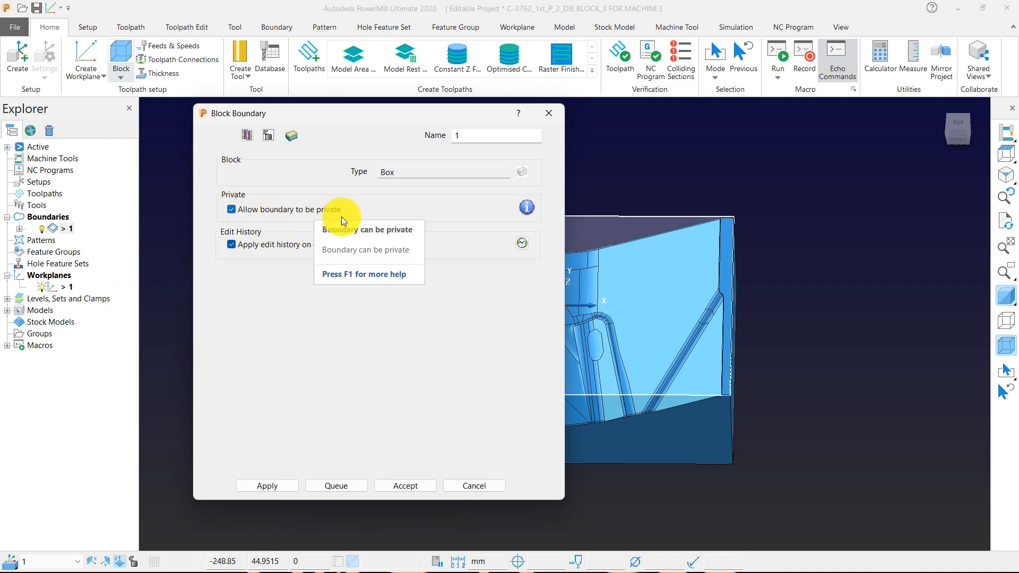
pyautogui.click(405, 485)
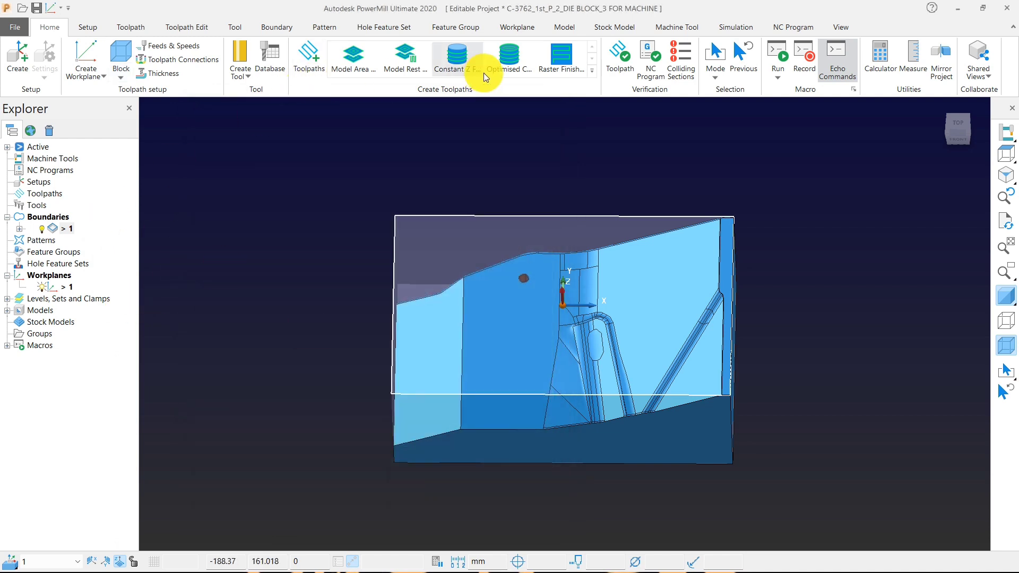
# Step: Start a Constant Z Finishing toolpath and create a Tip radiused tool with a diameter of 50 mm
pyautogui.click(456, 59)
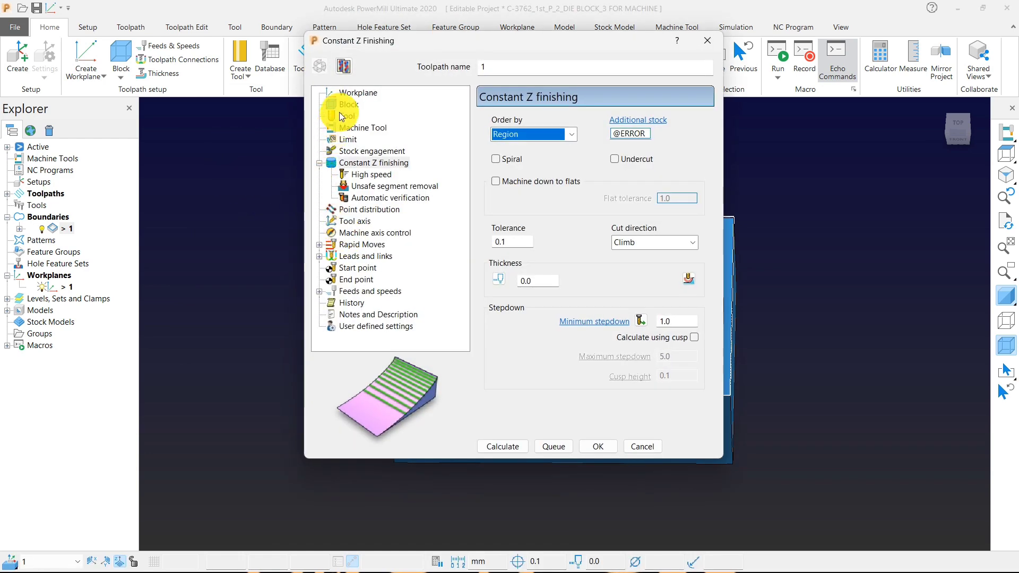
pyautogui.click(342, 121)
pyautogui.click(528, 126)
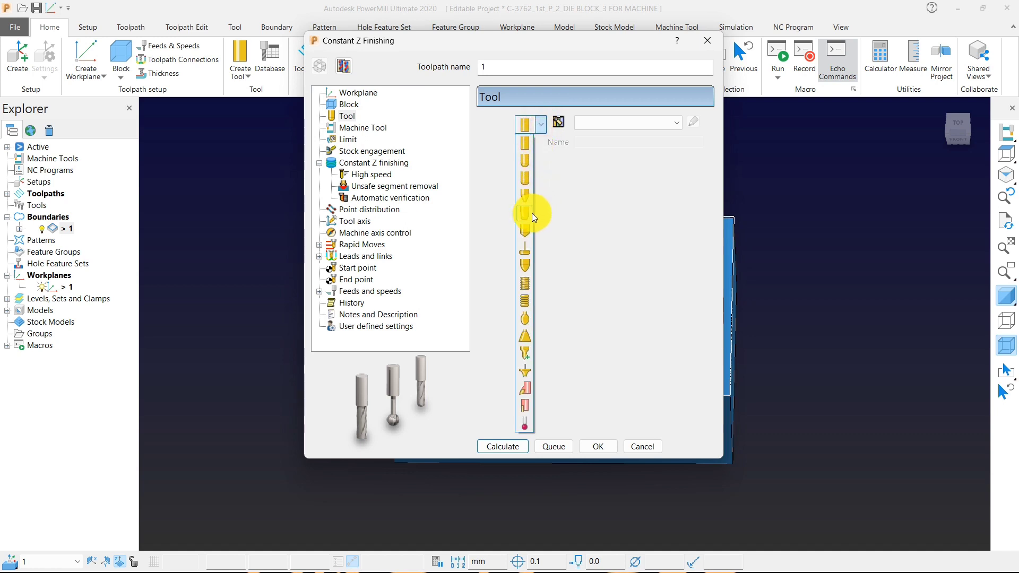
pyautogui.click(530, 190)
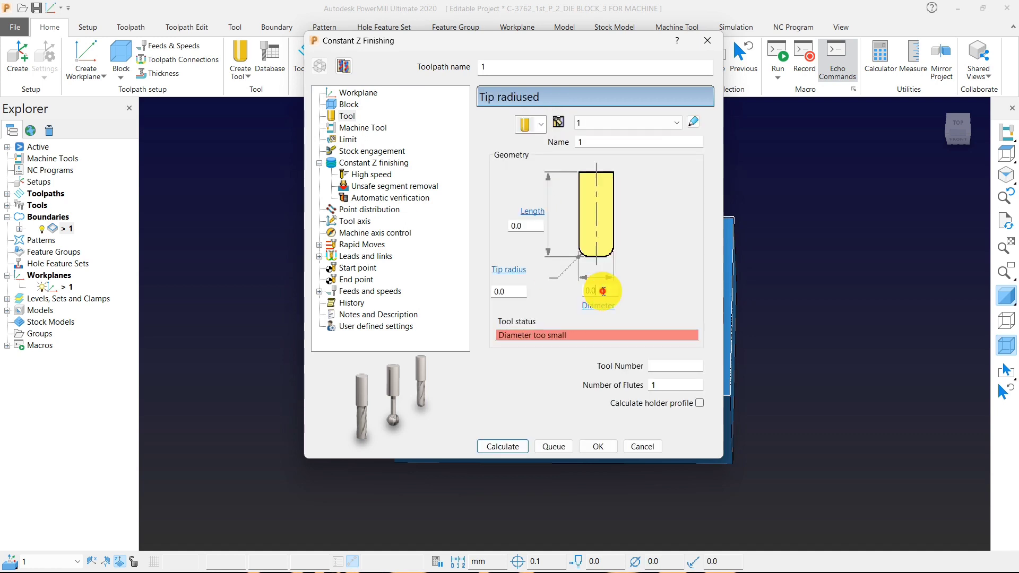
pyautogui.write('50')
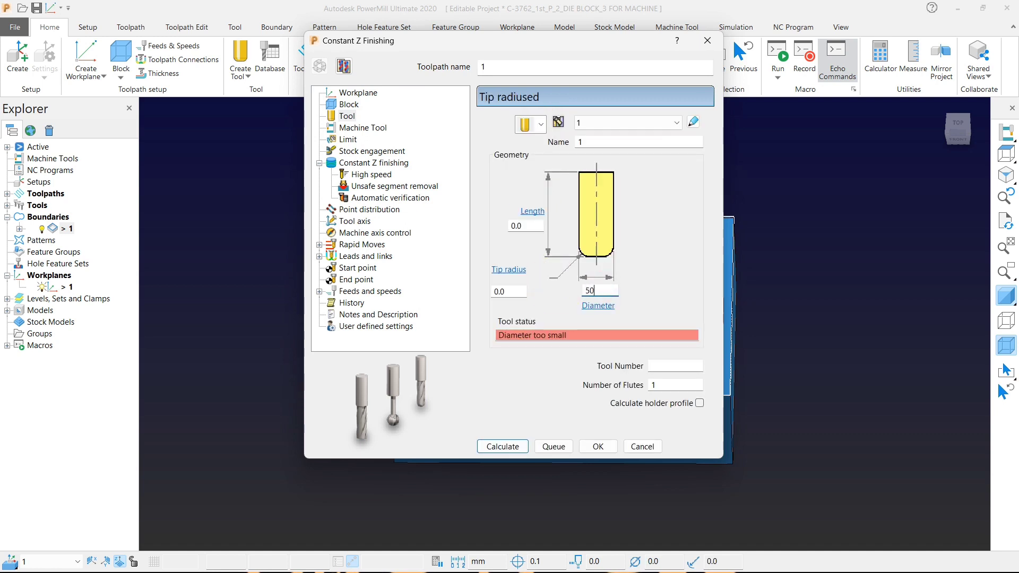
# Step: Set the tool's tip radius to 6 mm and name the tool 50-bul
pyautogui.click(501, 293)
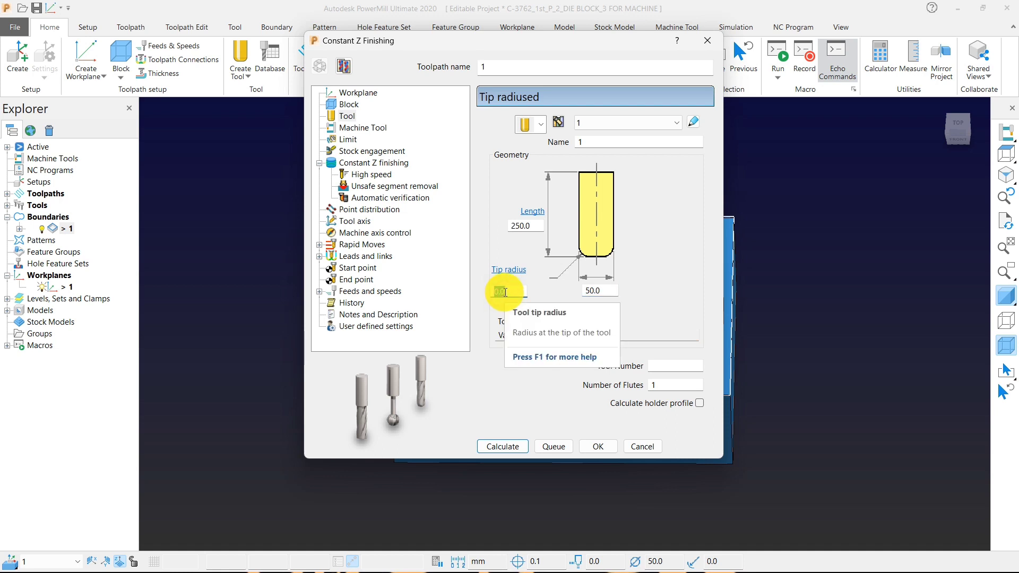
pyautogui.write('6')
pyautogui.click(581, 141)
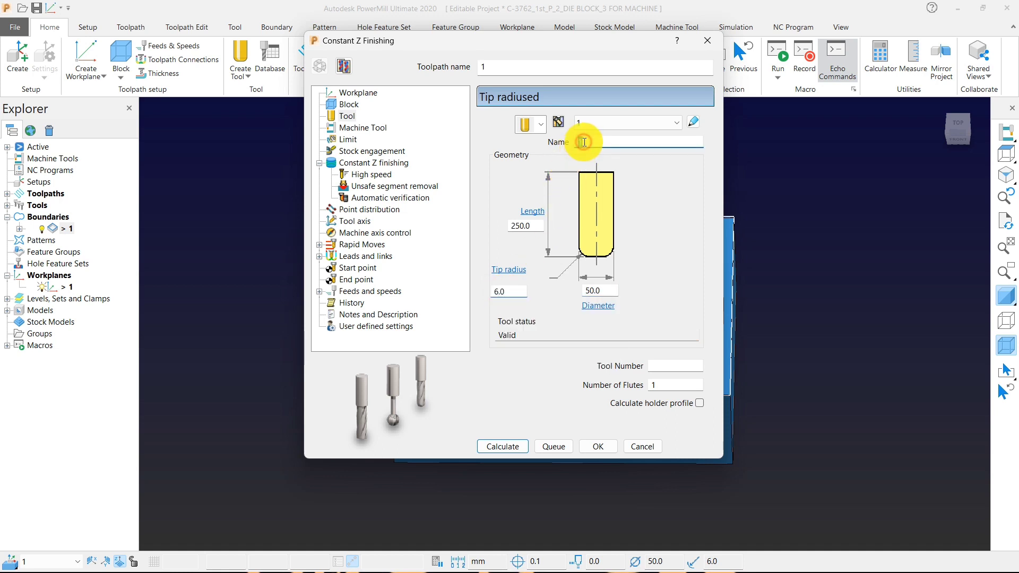
pyautogui.write('50')
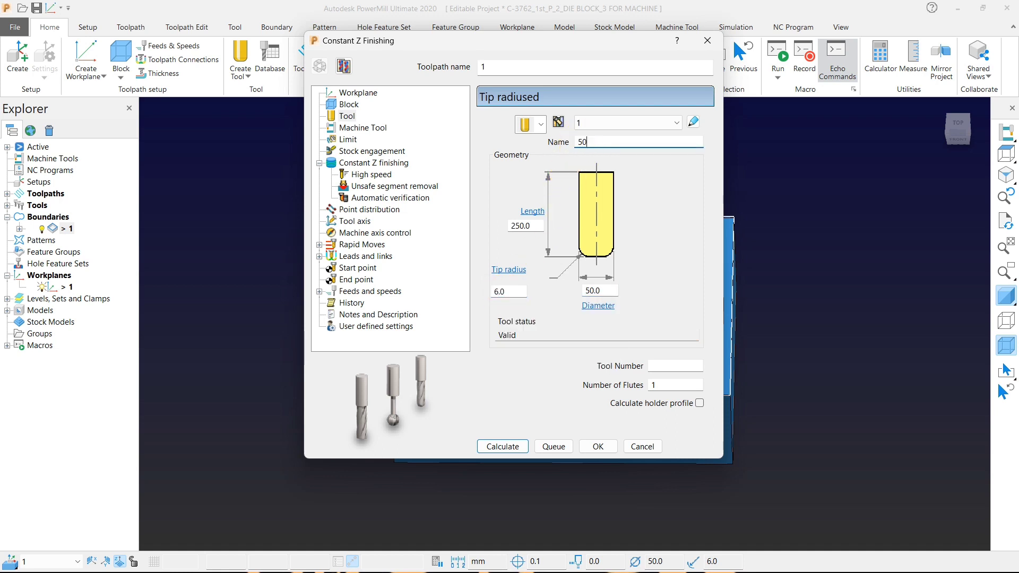
pyautogui.write('-ball')
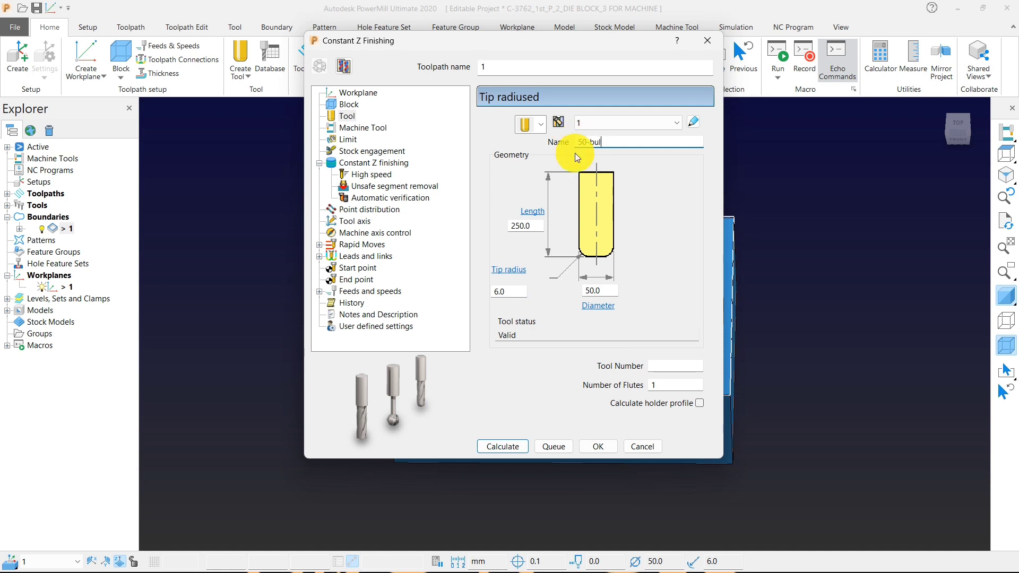
# Step: Calculate the Constant Z finishing toolpath limited by boundary 1 with Keep inside trimming, and close its settings
pyautogui.click(510, 445)
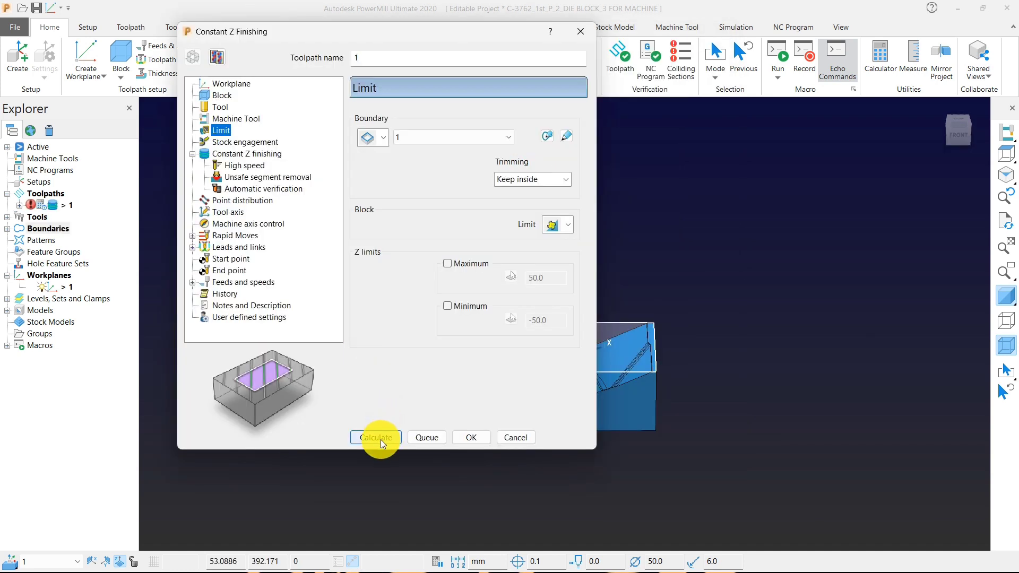
pyautogui.click(9, 229)
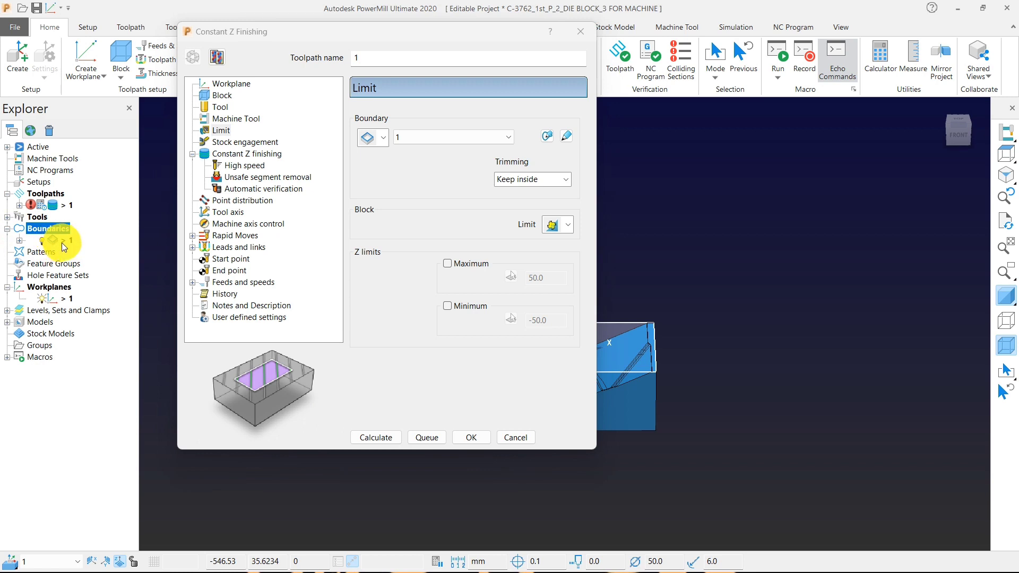
pyautogui.click(375, 438)
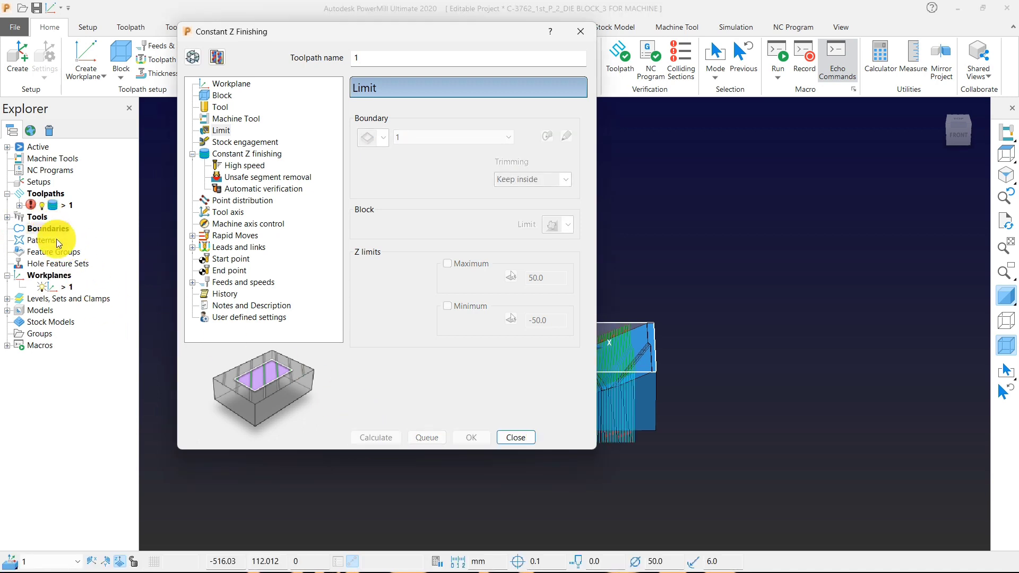
pyautogui.click(521, 437)
# Step: Turn on the display of private boundaries and expand the Boundaries list
pyautogui.moveTo(612, 377); pyautogui.dragTo(567, 412, button='middle')
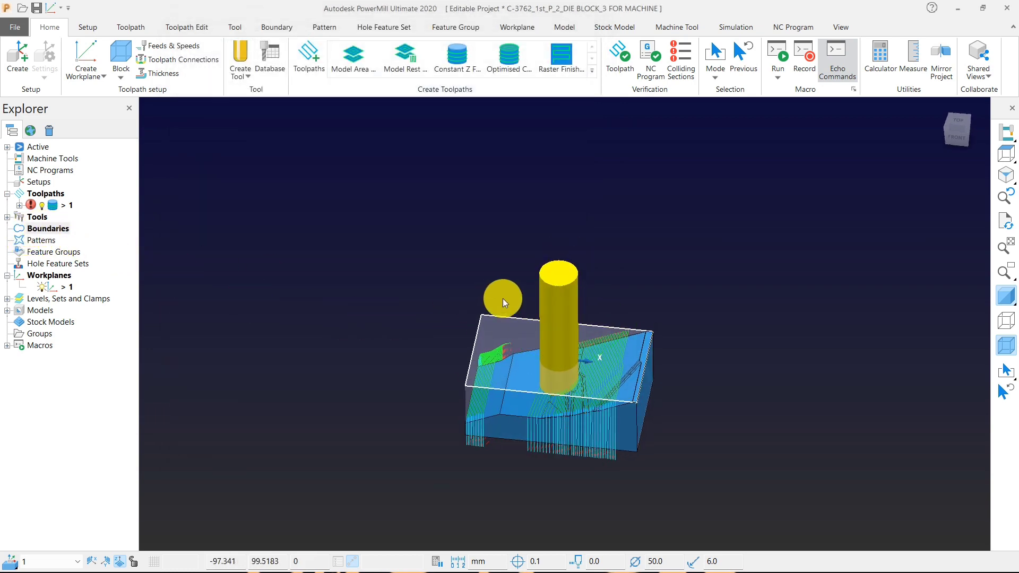
pyautogui.scroll(-3, 502, 298)
pyautogui.scroll(5, 533, 372)
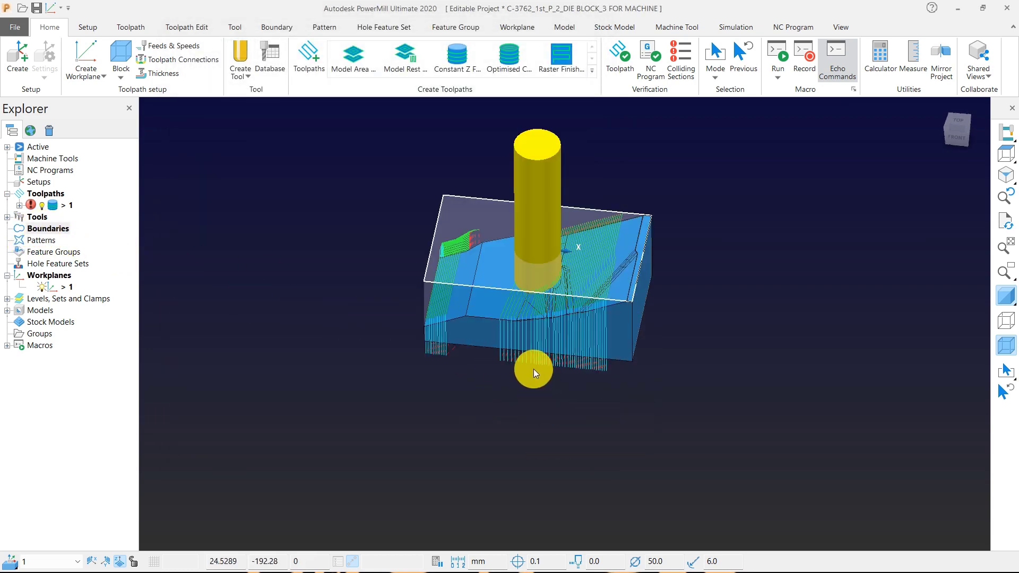
pyautogui.click(8, 193)
pyautogui.moveTo(344, 263); pyautogui.dragTo(399, 315, button='middle')
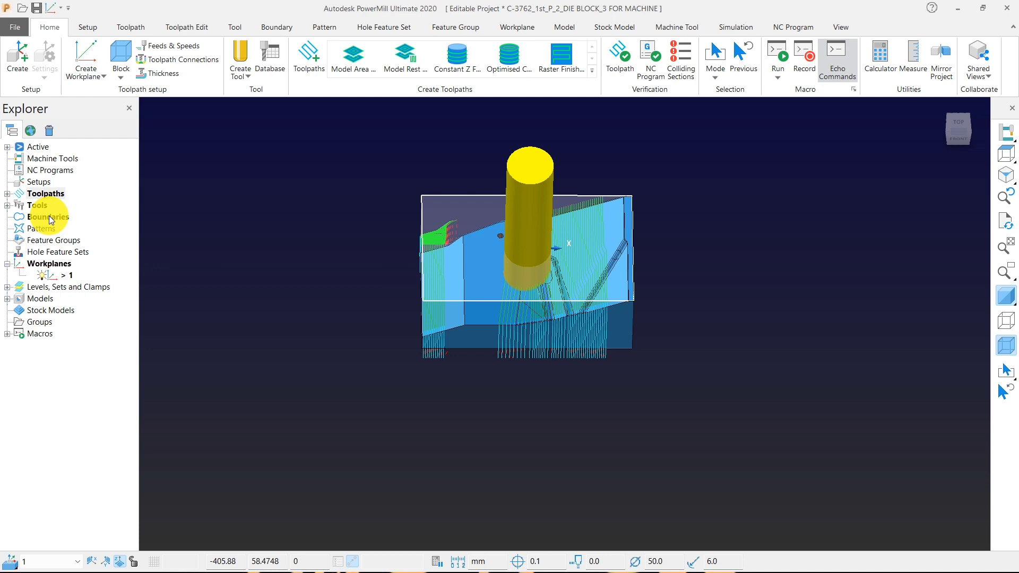
pyautogui.rightClick(49, 218)
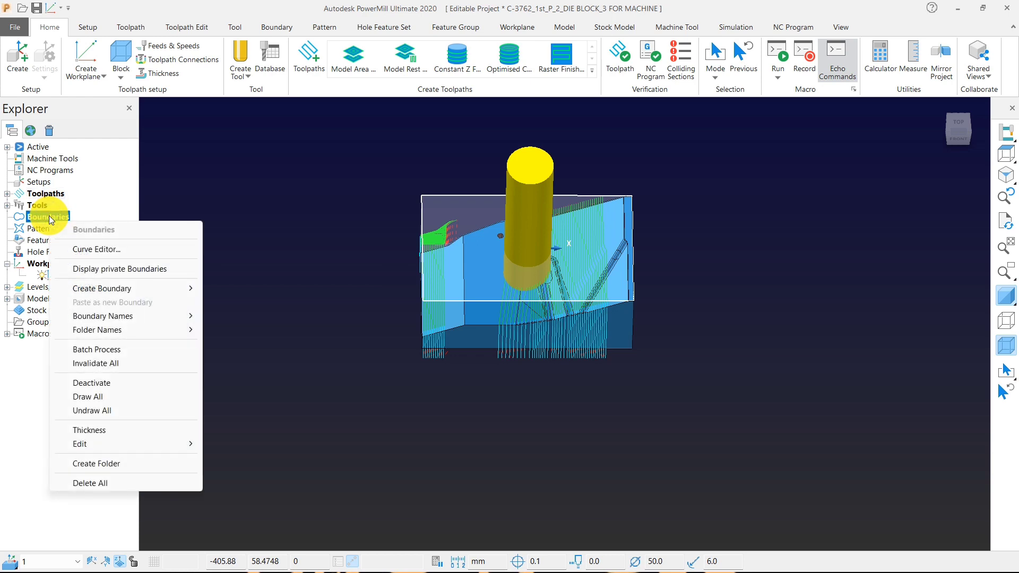
pyautogui.click(106, 270)
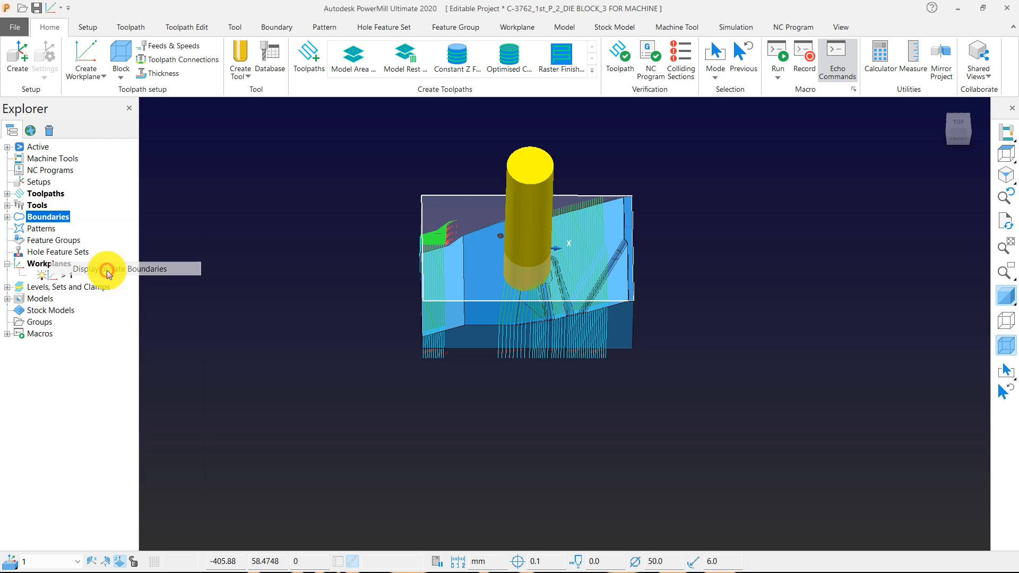
pyautogui.click(7, 216)
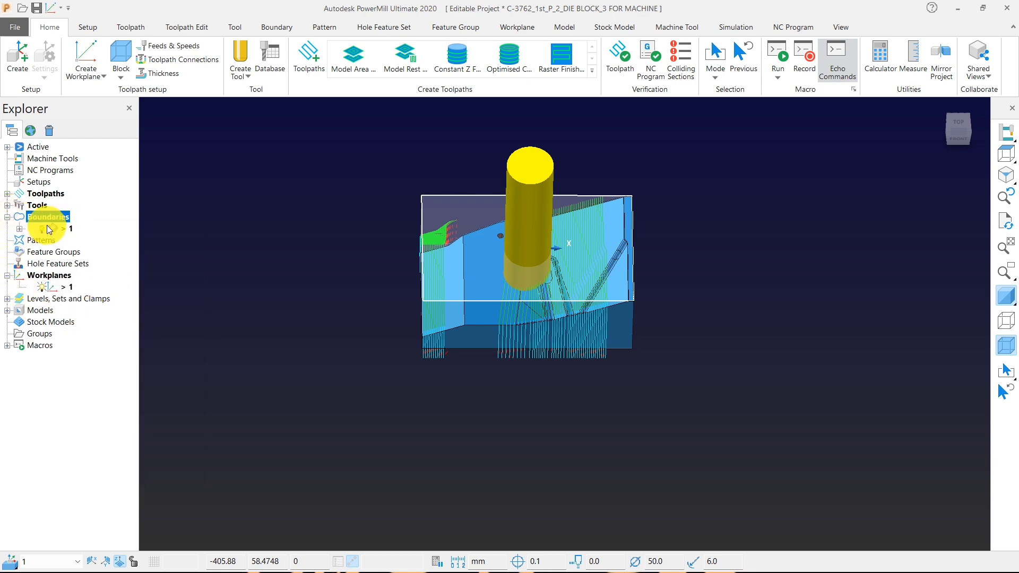
# Step: Disallow boundary 1 from being private, unlock it despite its toolpath reference, and apply and accept the settings
pyautogui.rightClick(52, 230)
pyautogui.click(94, 253)
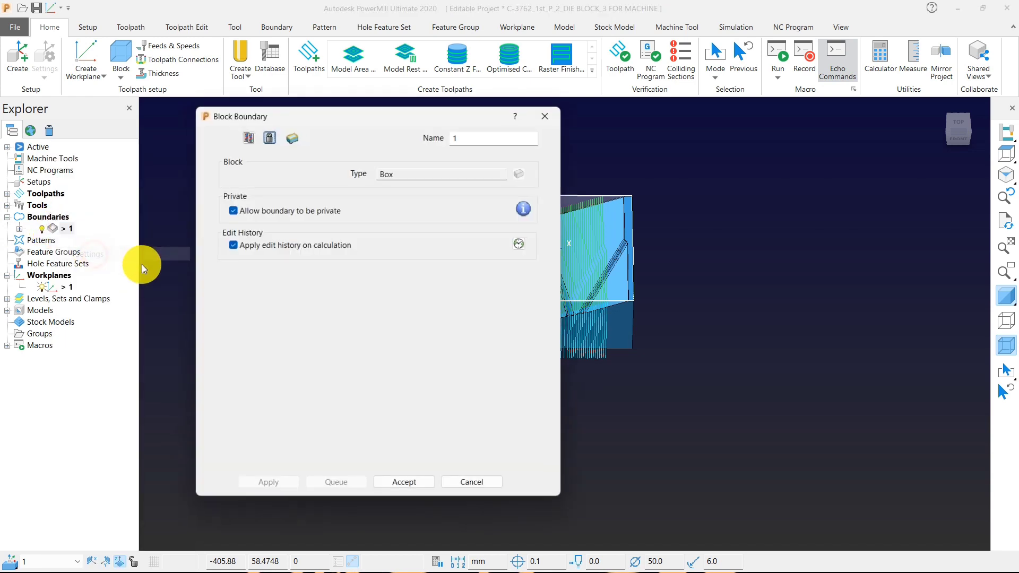
pyautogui.click(241, 209)
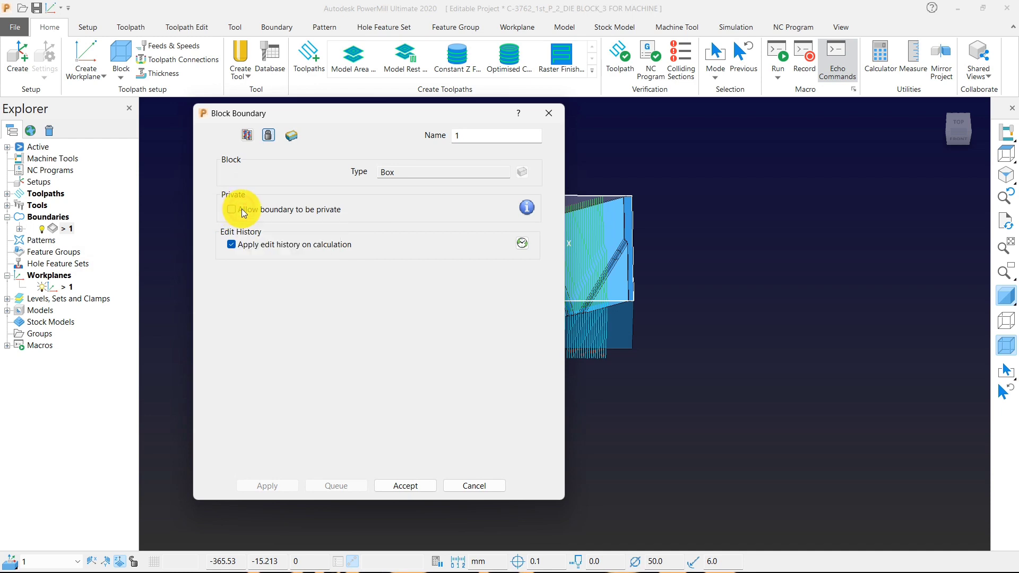
pyautogui.click(269, 135)
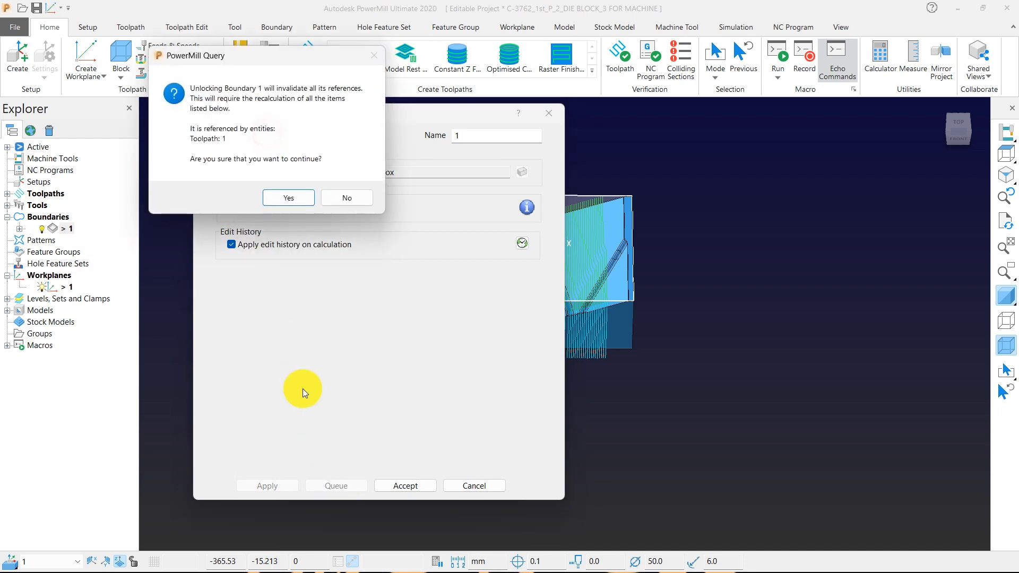
pyautogui.click(303, 199)
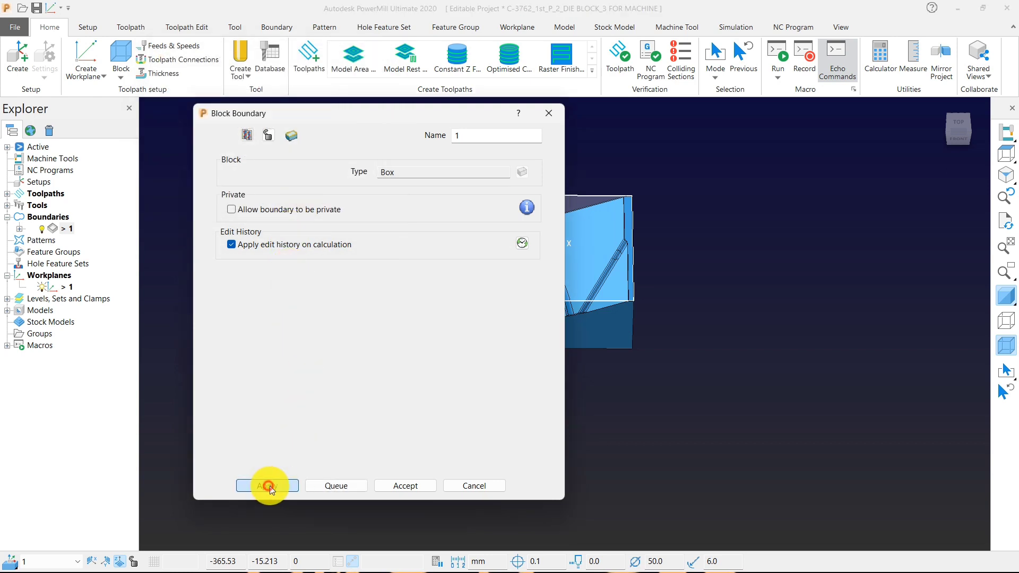
pyautogui.click(405, 487)
# Step: Turn off the display of private boundaries and calculate Constant Z Finishing toolpath 2 with the default settings
pyautogui.rightClick(67, 217)
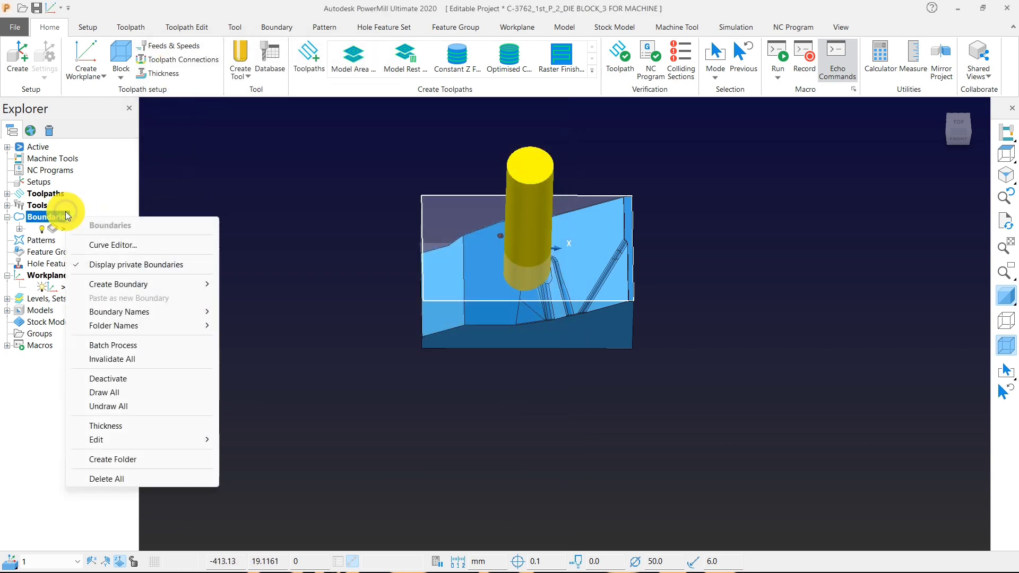
pyautogui.click(116, 265)
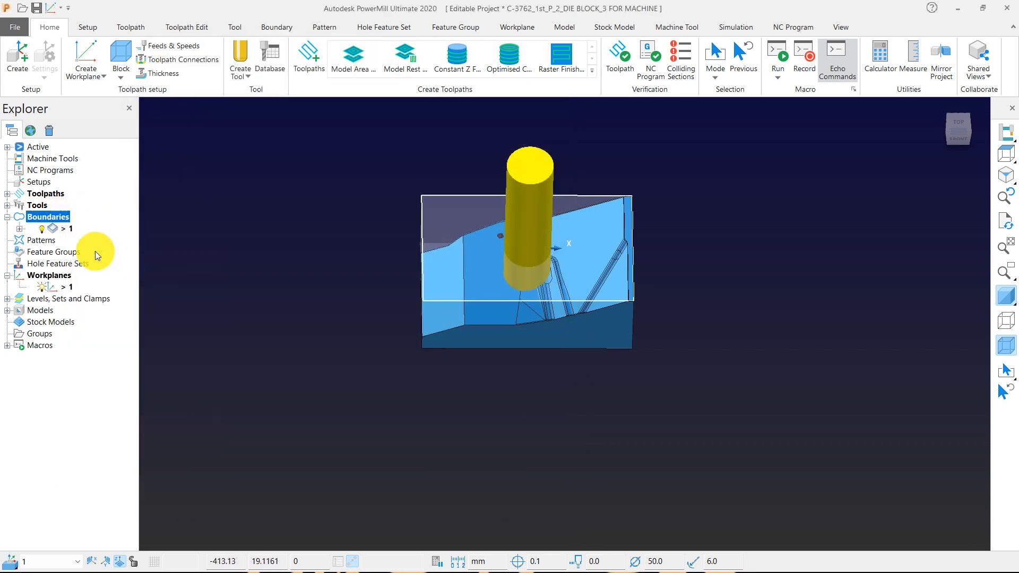
pyautogui.click(471, 55)
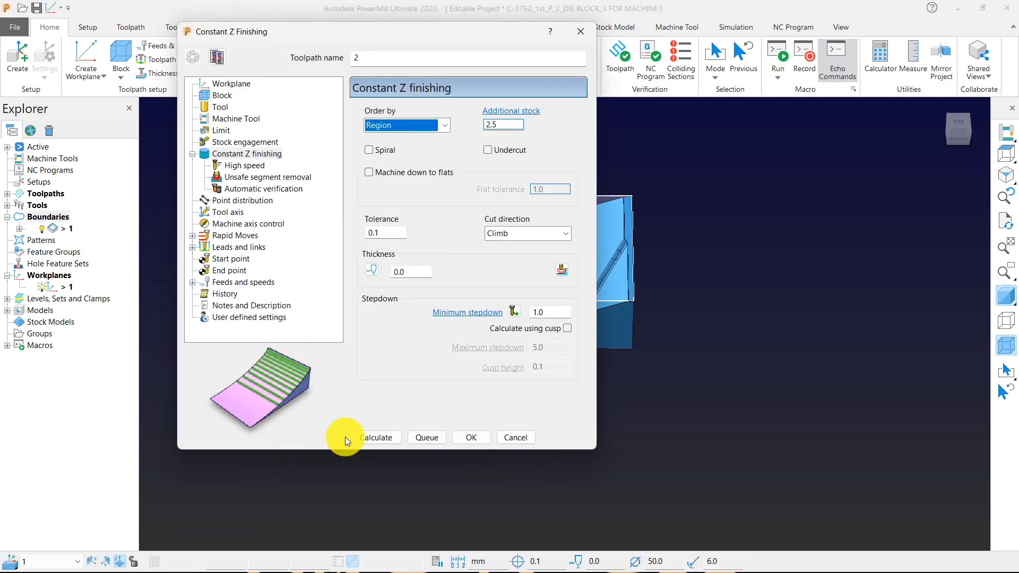
pyautogui.click(358, 436)
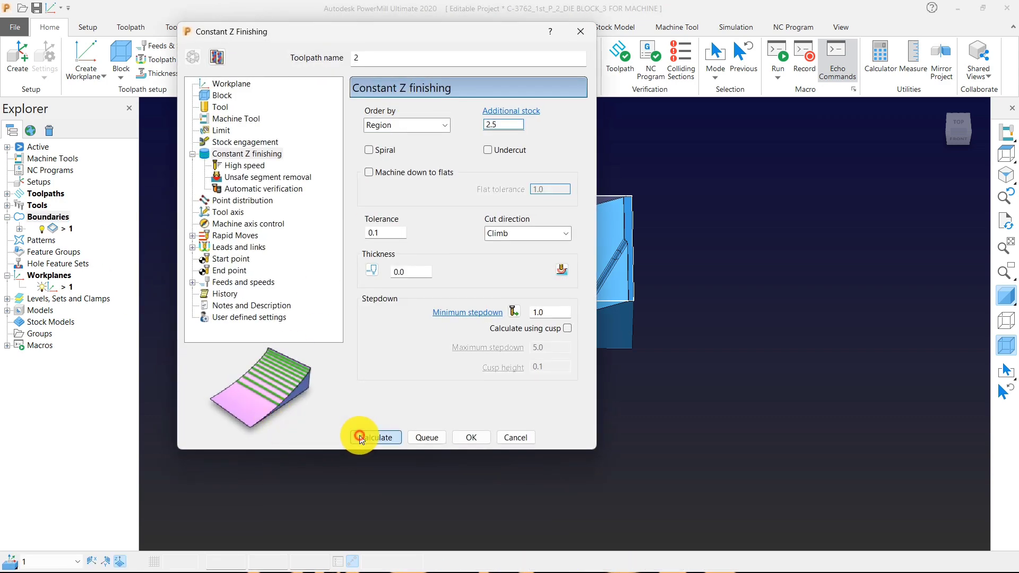
pyautogui.click(516, 437)
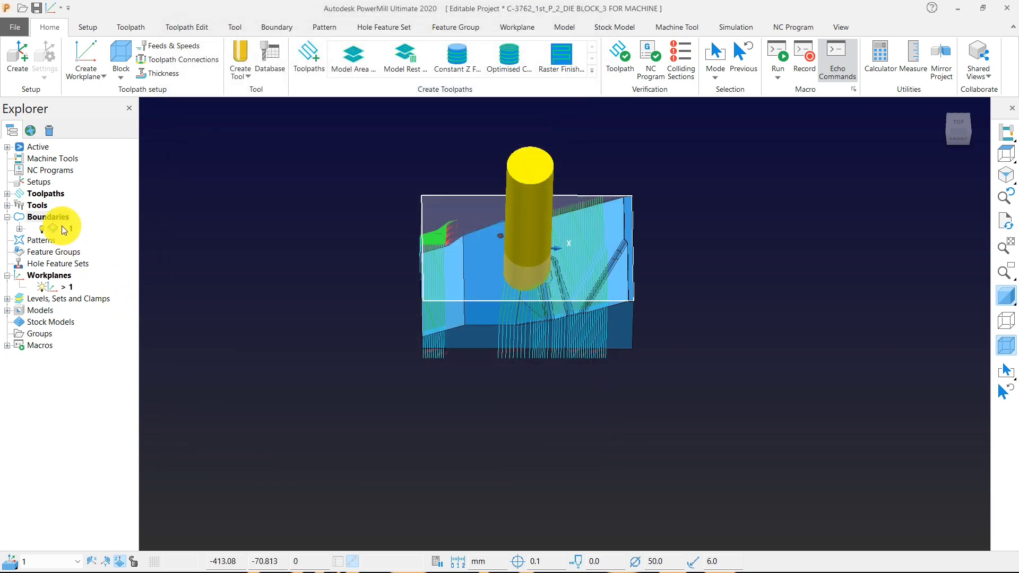
# Step: Turn Allow boundary to be private back on for boundary 1 and close its settings
pyautogui.rightClick(61, 225)
pyautogui.click(108, 253)
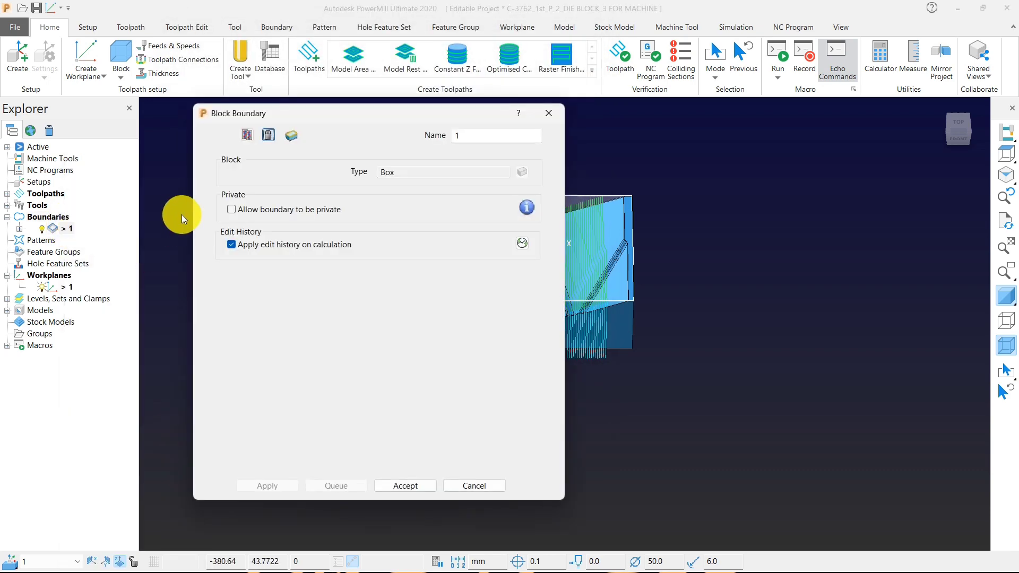
pyautogui.click(242, 211)
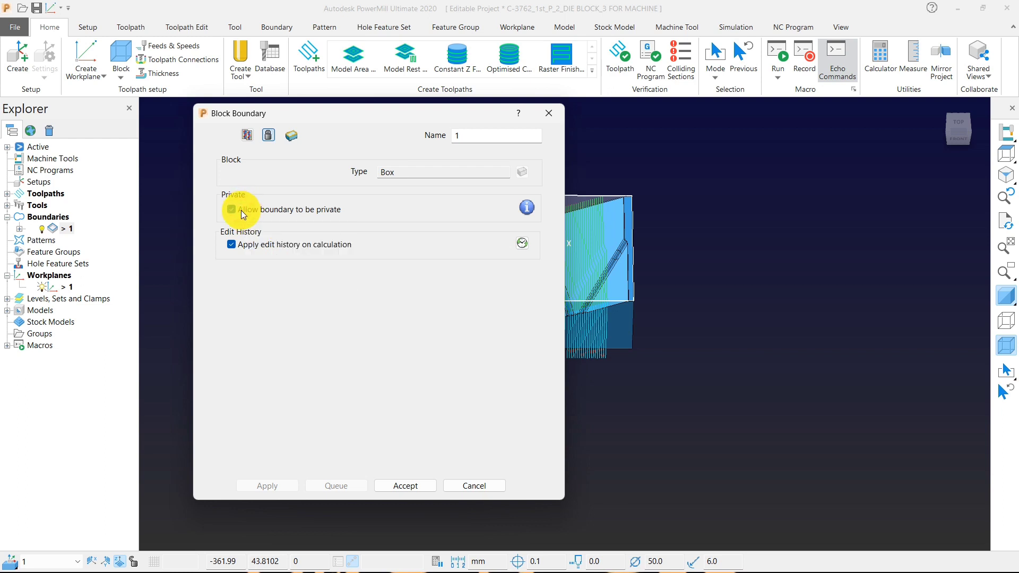
pyautogui.moveTo(358, 112); pyautogui.dragTo(282, 15)
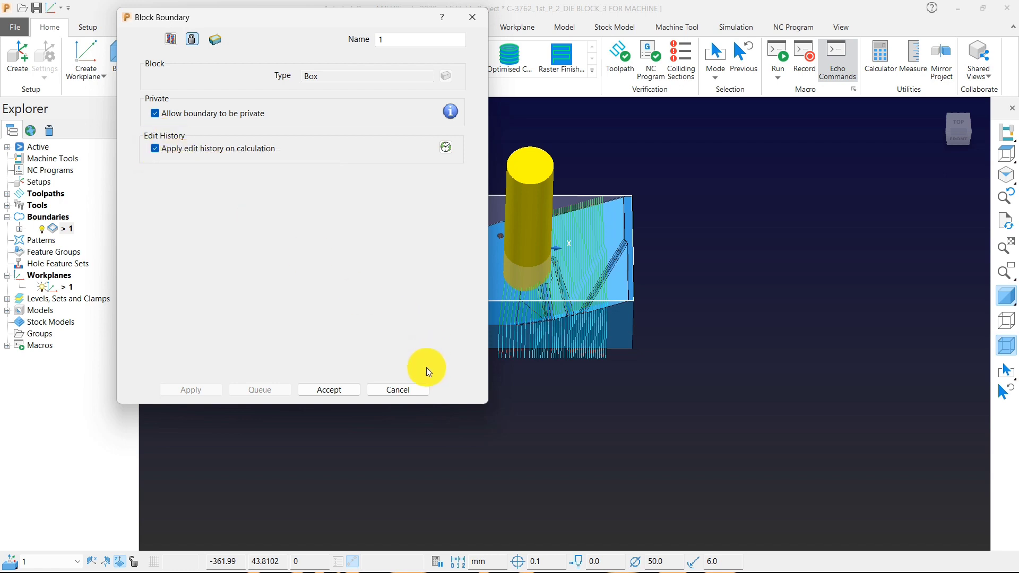
pyautogui.click(402, 391)
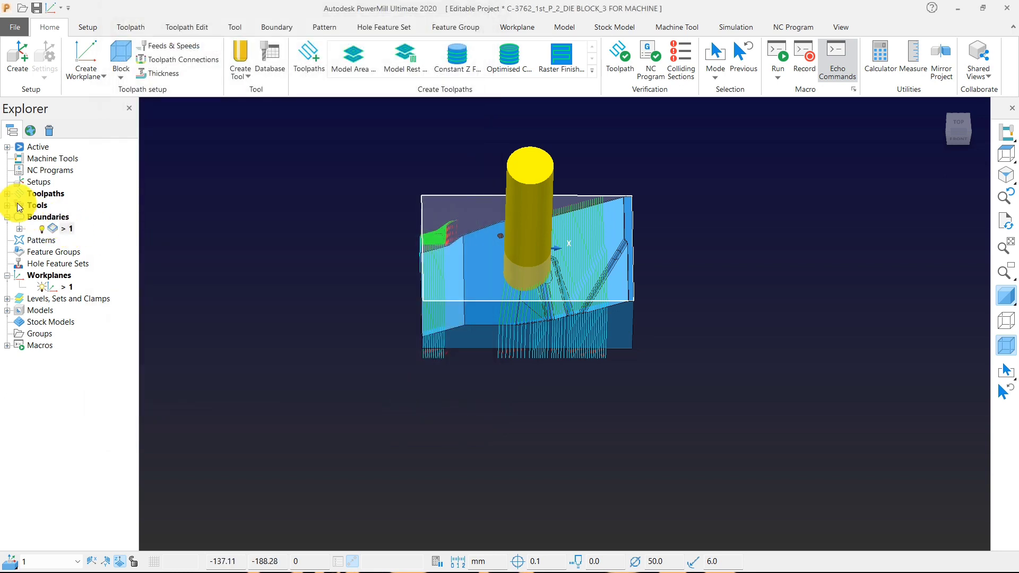
# Step: Delete all toolpaths from the project
pyautogui.doubleClick(43, 194)
pyautogui.click(51, 218)
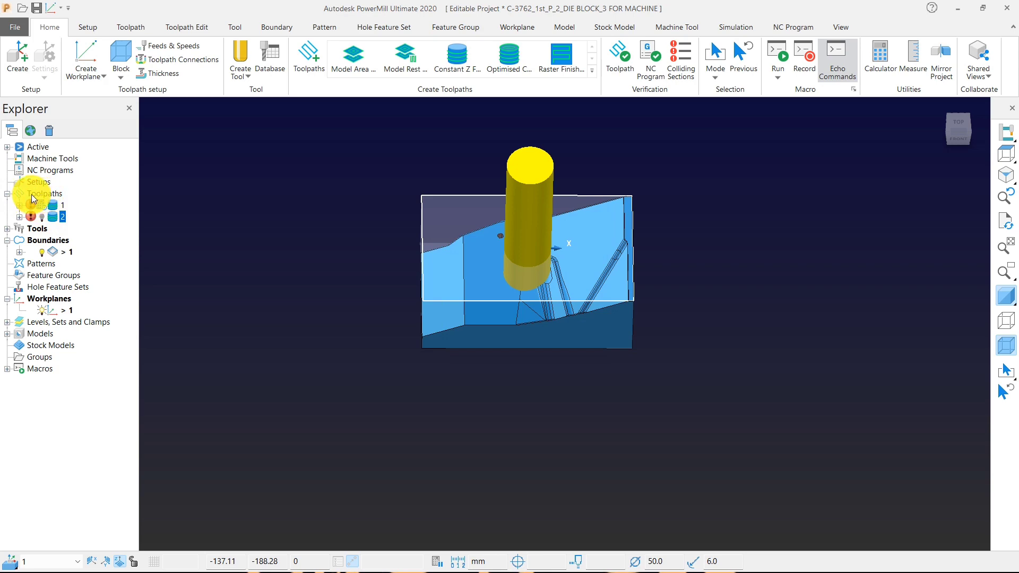
pyautogui.rightClick(31, 194)
pyautogui.click(126, 515)
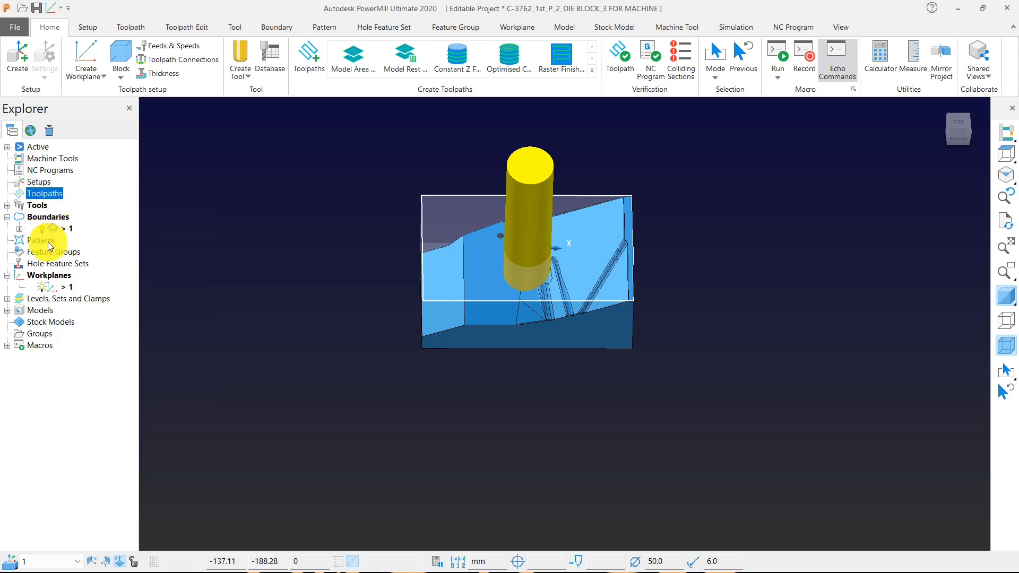
# Step: Transform boundary 1 by moving it 50 mm along X and accept the move
pyautogui.moveTo(425, 290); pyautogui.dragTo(472, 316, button='middle')
pyautogui.click(1007, 154)
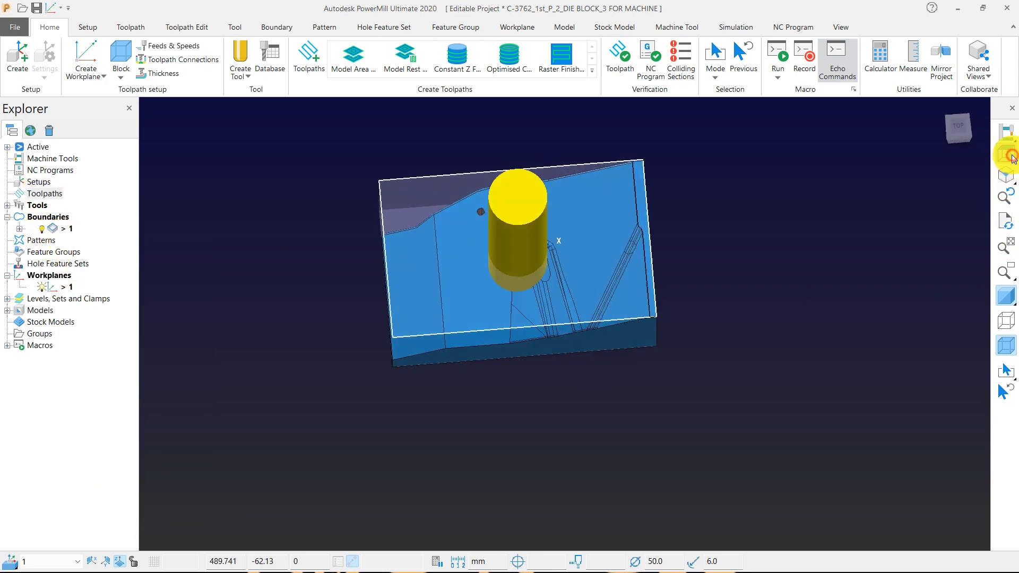
pyautogui.scroll(-3, 663, 233)
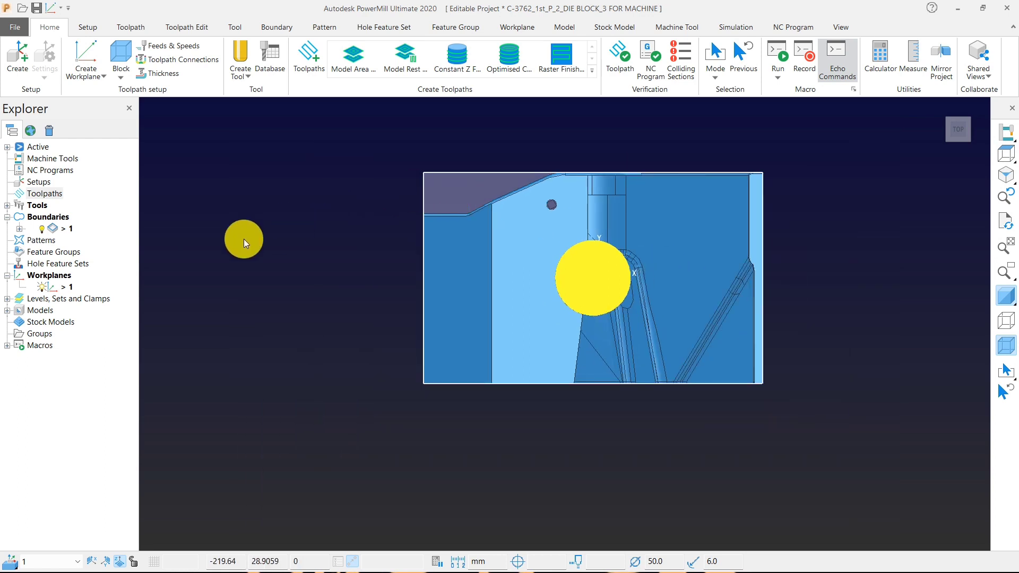
pyautogui.rightClick(61, 227)
pyautogui.moveTo(164, 453)
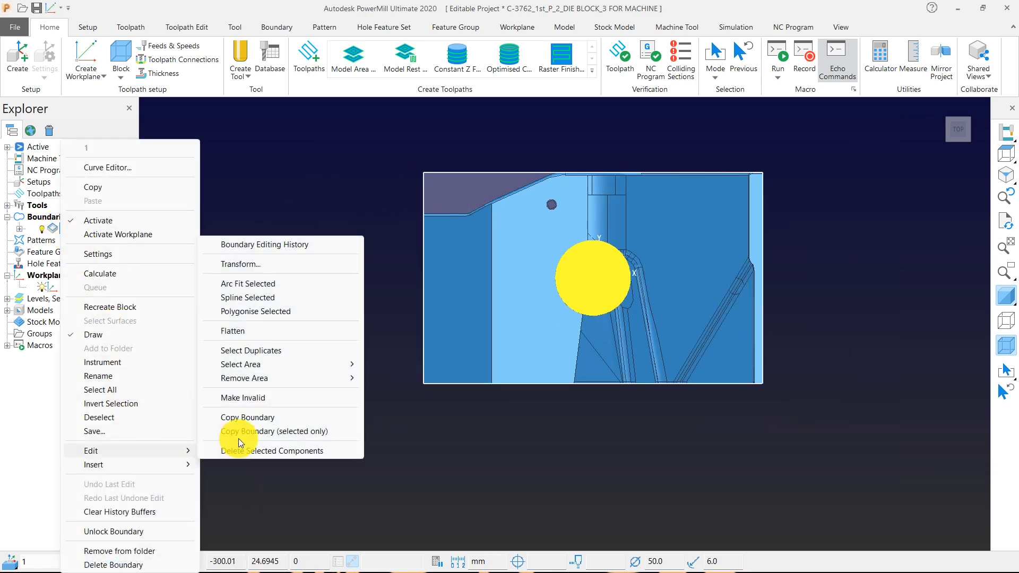
pyautogui.click(239, 264)
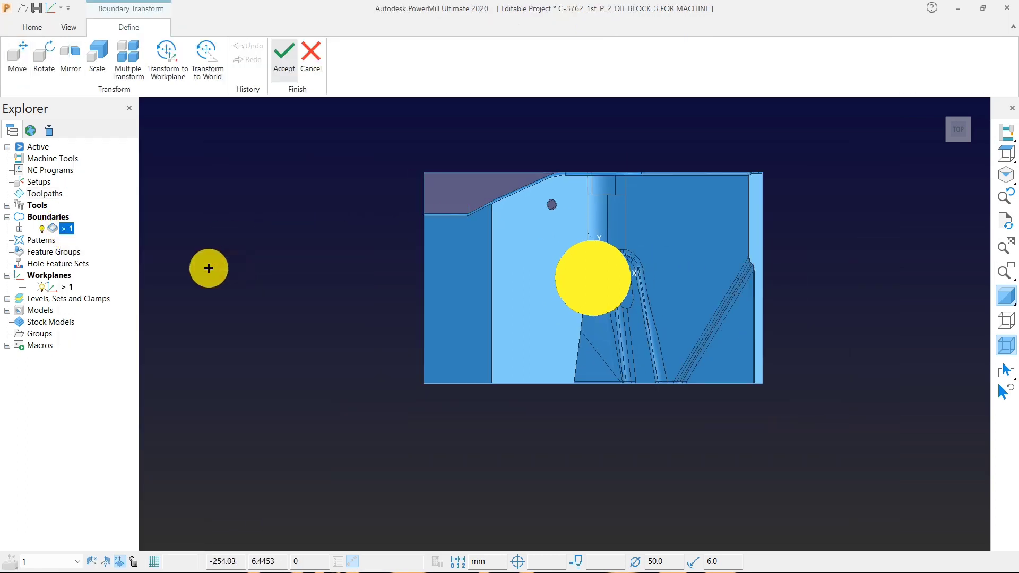
pyautogui.click(16, 61)
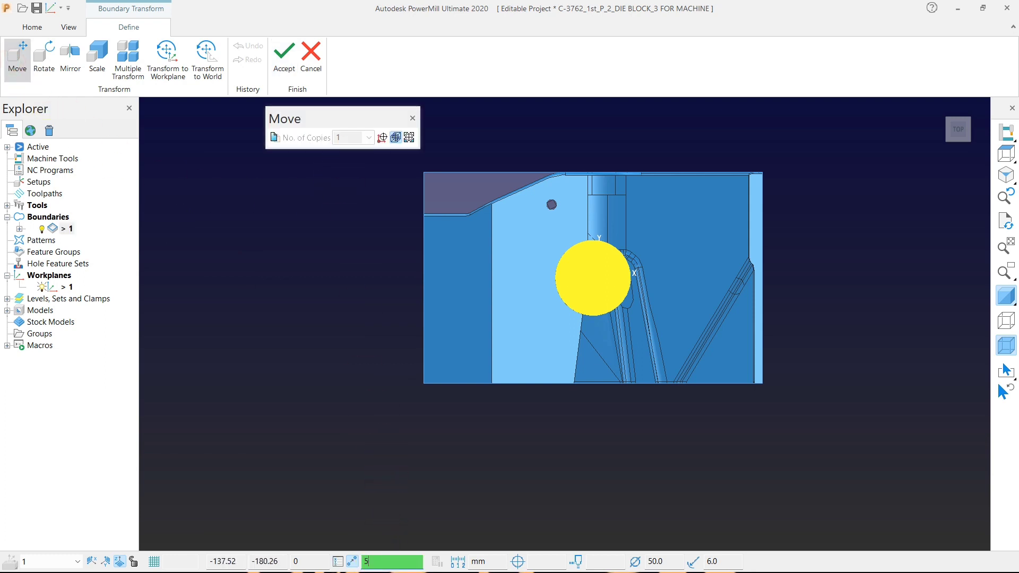
pyautogui.press('Return')
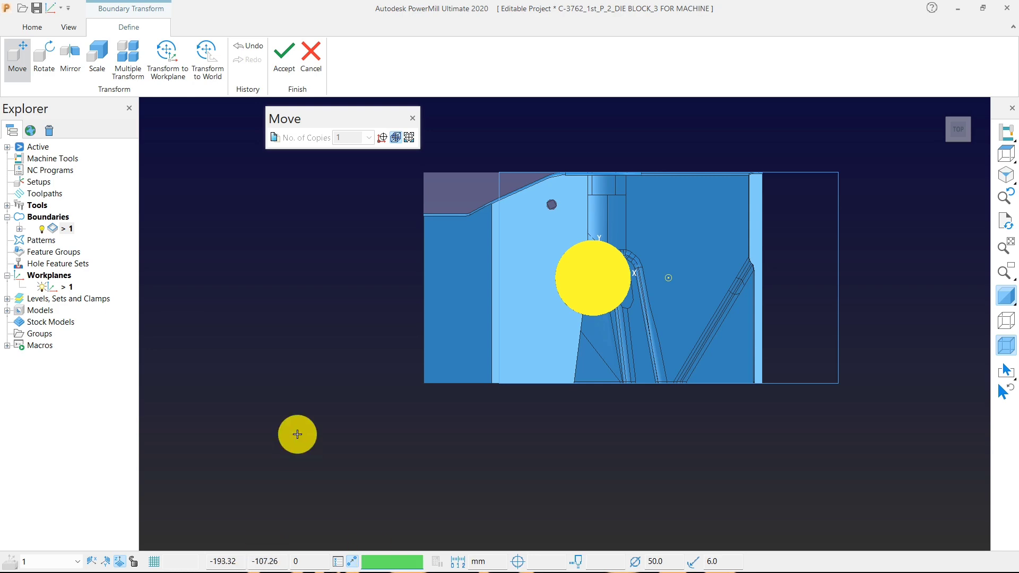
pyautogui.click(282, 61)
# Step: Open the editing history from boundary 1's settings and examine the Move transform edit and its move distances
pyautogui.moveTo(512, 238); pyautogui.dragTo(504, 201, button='middle')
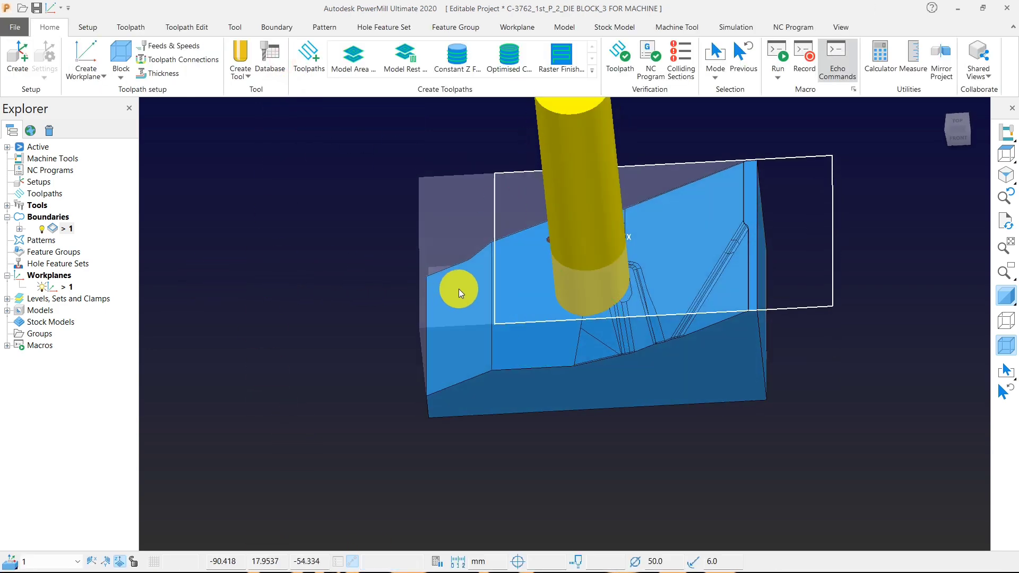
pyautogui.click(1007, 156)
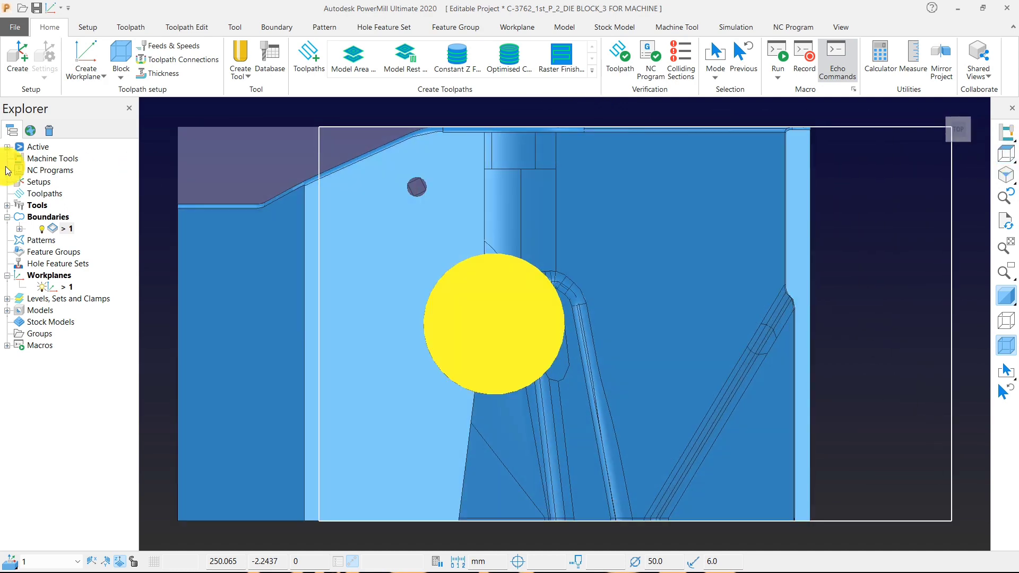
pyautogui.scroll(-2, 515, 352)
pyautogui.moveTo(515, 351); pyautogui.dragTo(529, 234, button='middle')
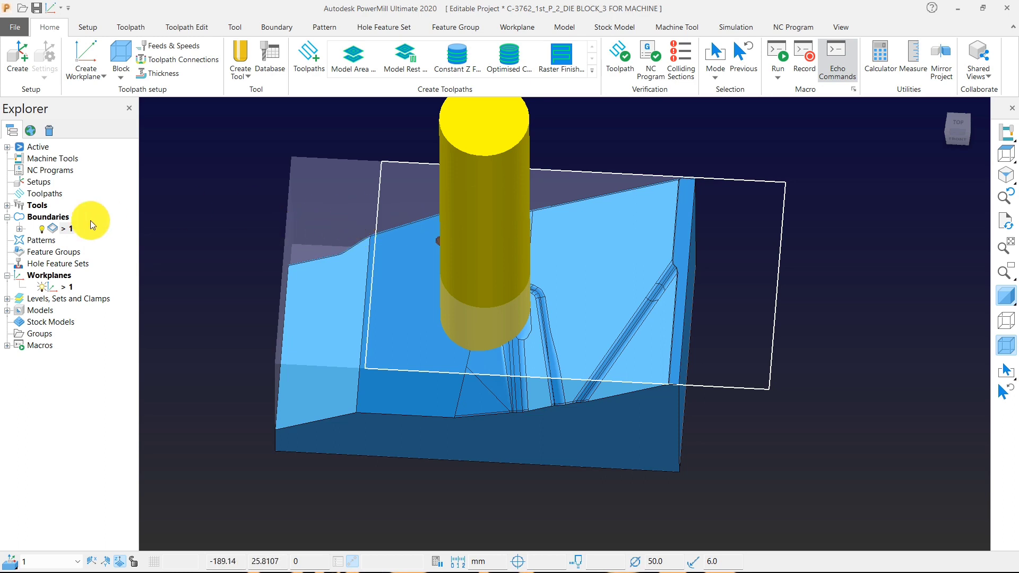
pyautogui.rightClick(60, 228)
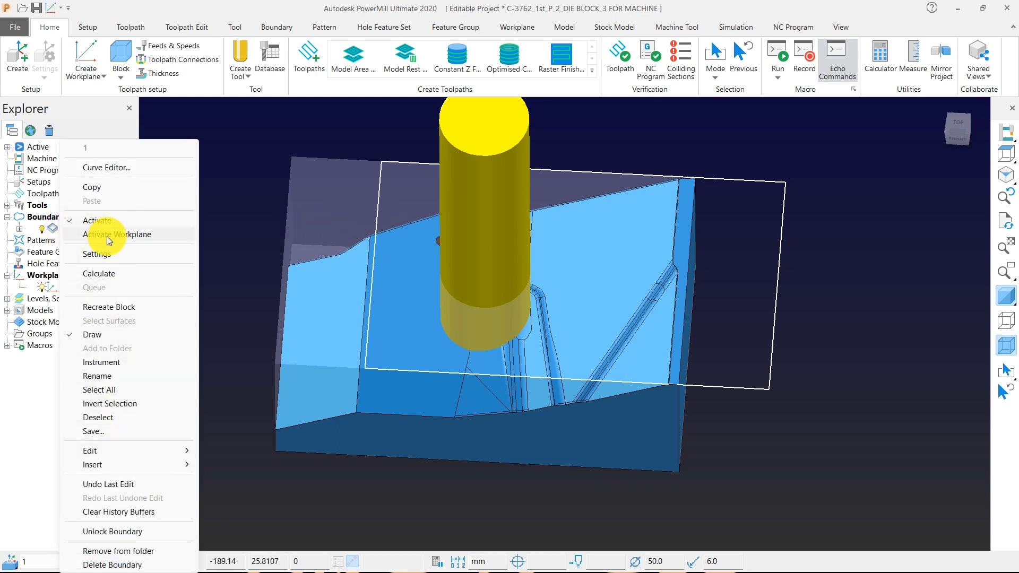
pyautogui.click(98, 254)
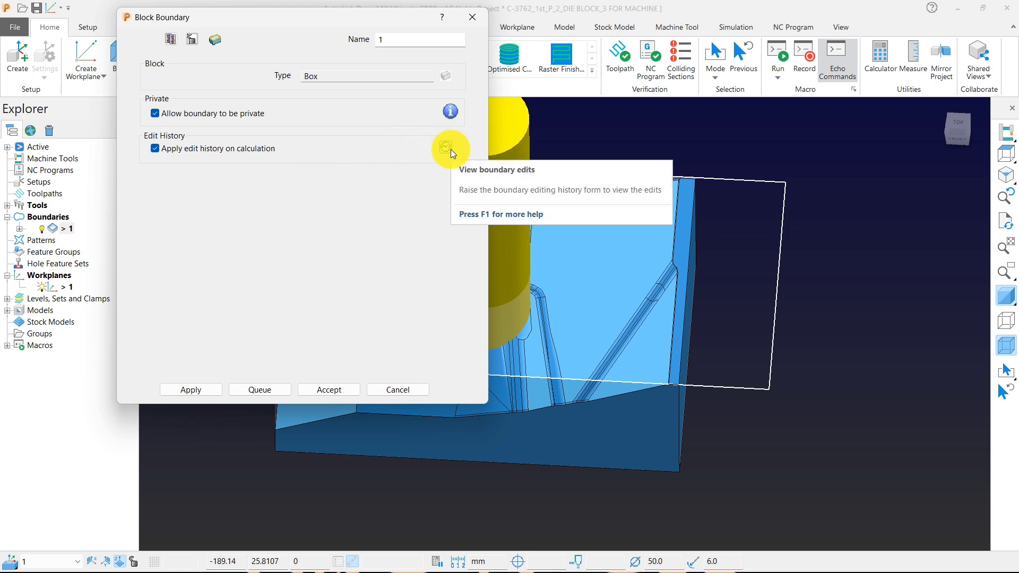
pyautogui.click(446, 147)
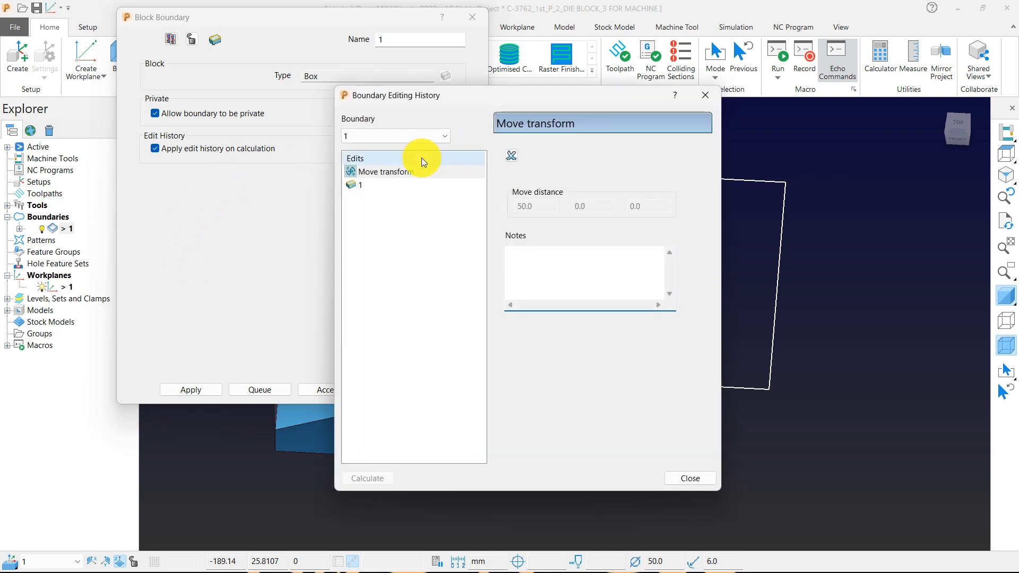
pyautogui.click(408, 171)
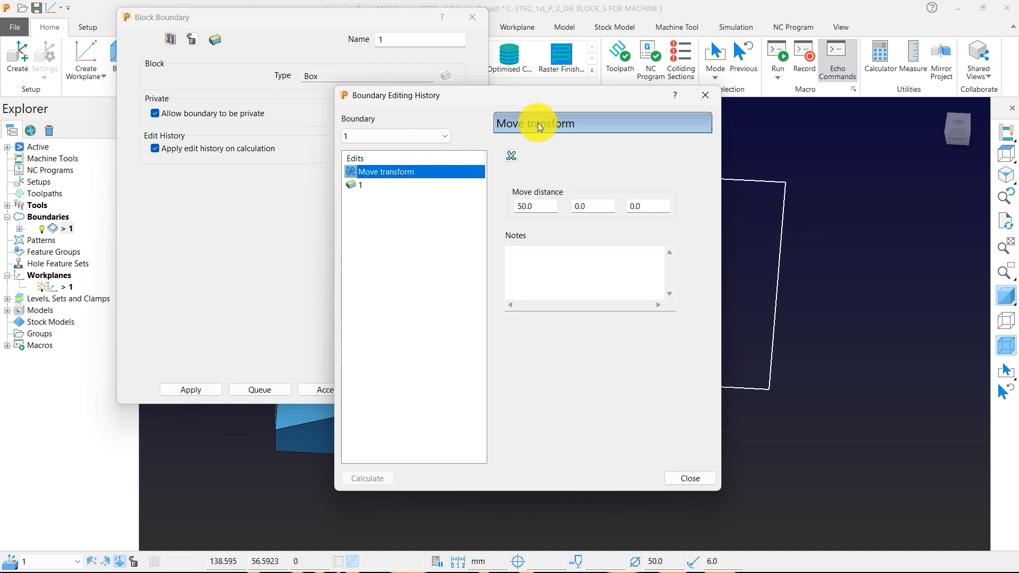
pyautogui.moveTo(510, 97); pyautogui.dragTo(299, 77)
pyautogui.scroll(-3, 791, 233)
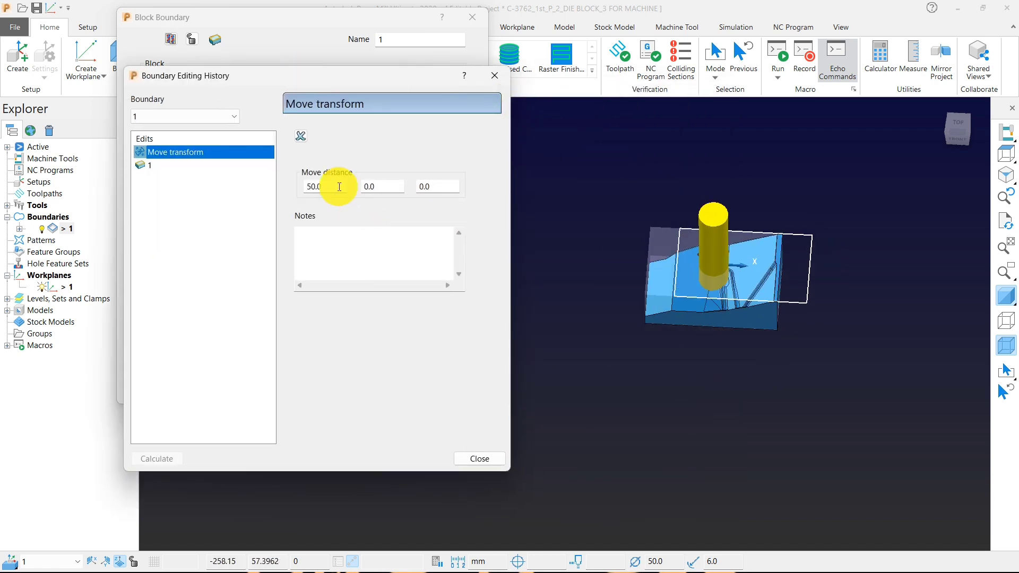
# Step: Set the Move transform's Y distance to 50 mm in boundary 1's editing history and recalculate the boundary
pyautogui.moveTo(340, 187); pyautogui.dragTo(287, 188)
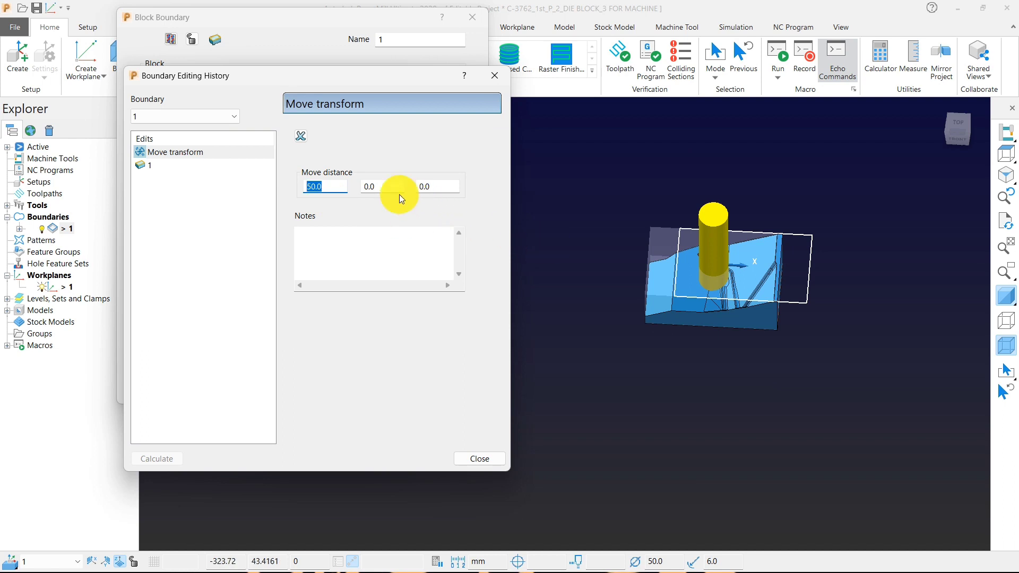
pyautogui.moveTo(385, 189); pyautogui.dragTo(355, 194)
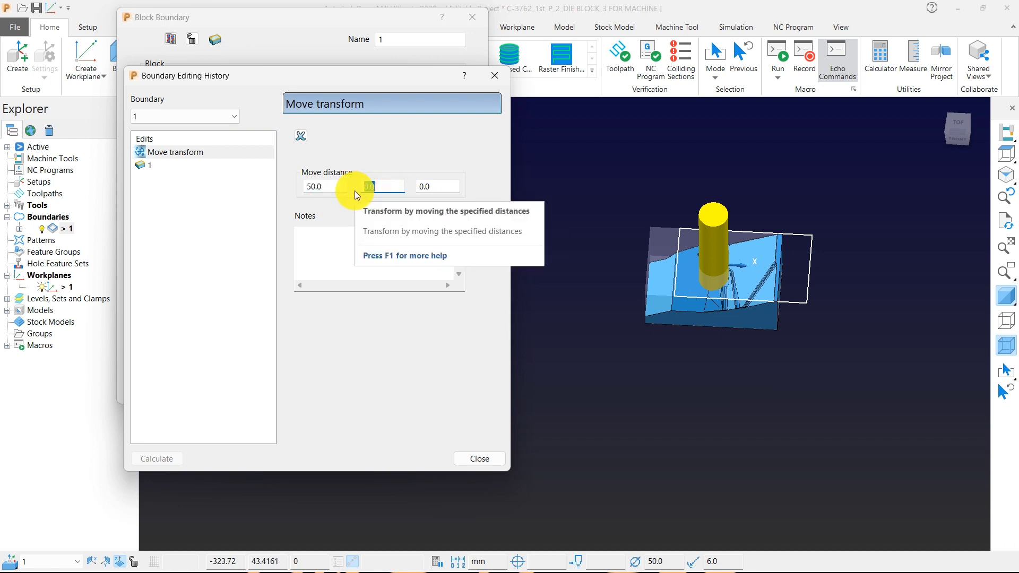
pyautogui.write('50')
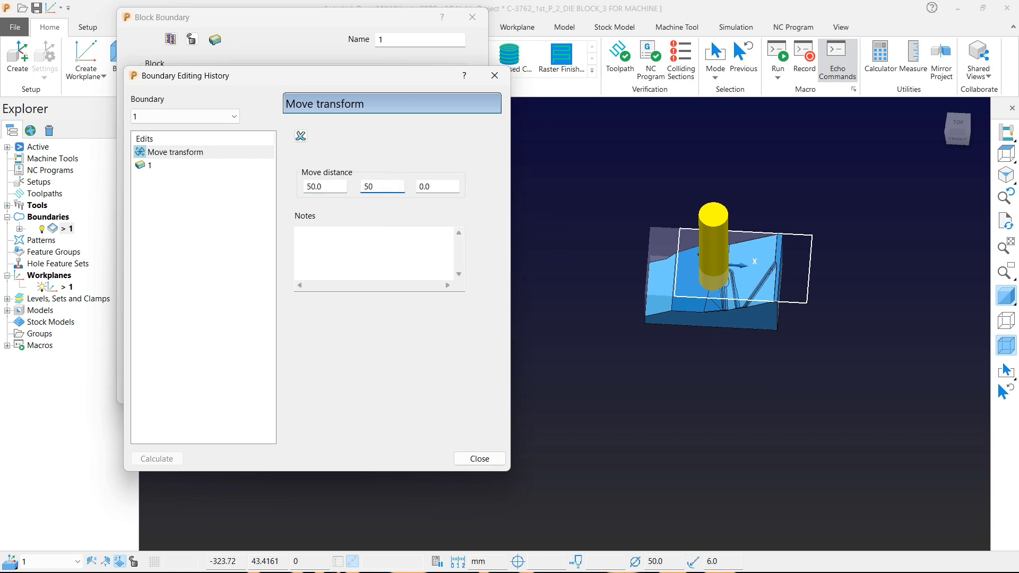
pyautogui.press('Return')
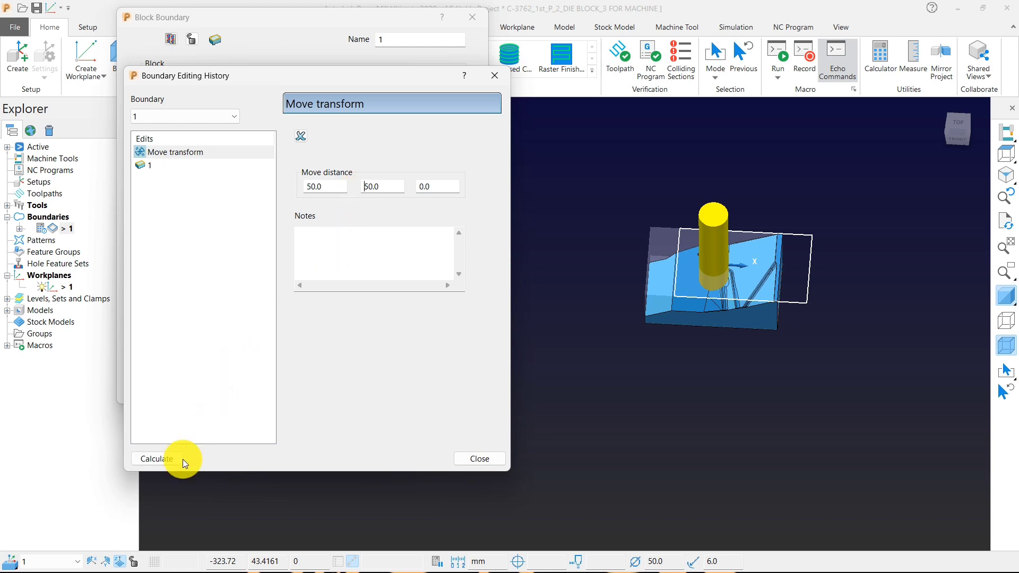
pyautogui.click(1005, 154)
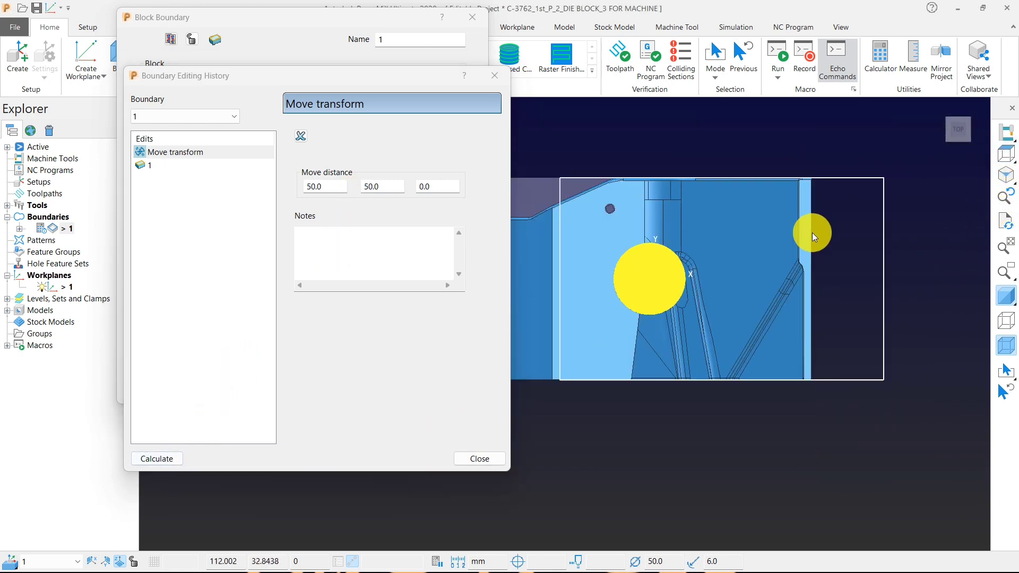
pyautogui.scroll(-3, 812, 232)
pyautogui.click(156, 458)
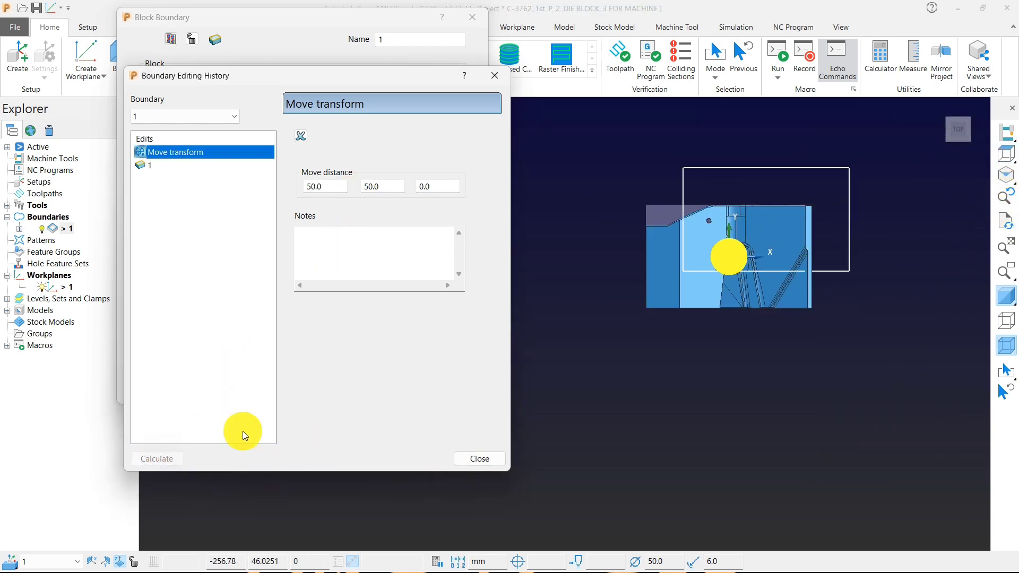
# Step: Close the editing history, turn off Apply edit history on calculation for boundary 1, and accept its settings
pyautogui.click(475, 460)
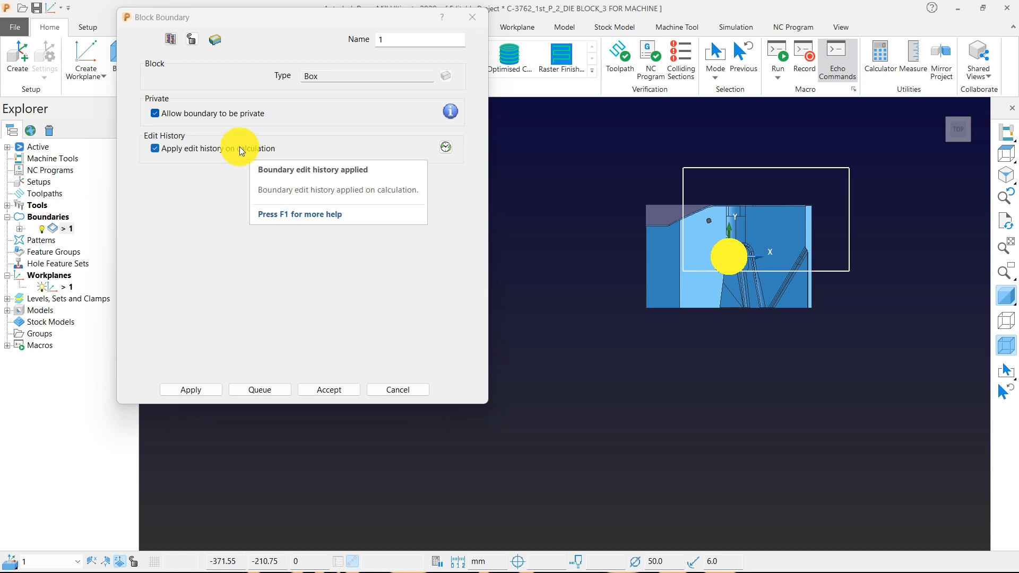
pyautogui.click(191, 149)
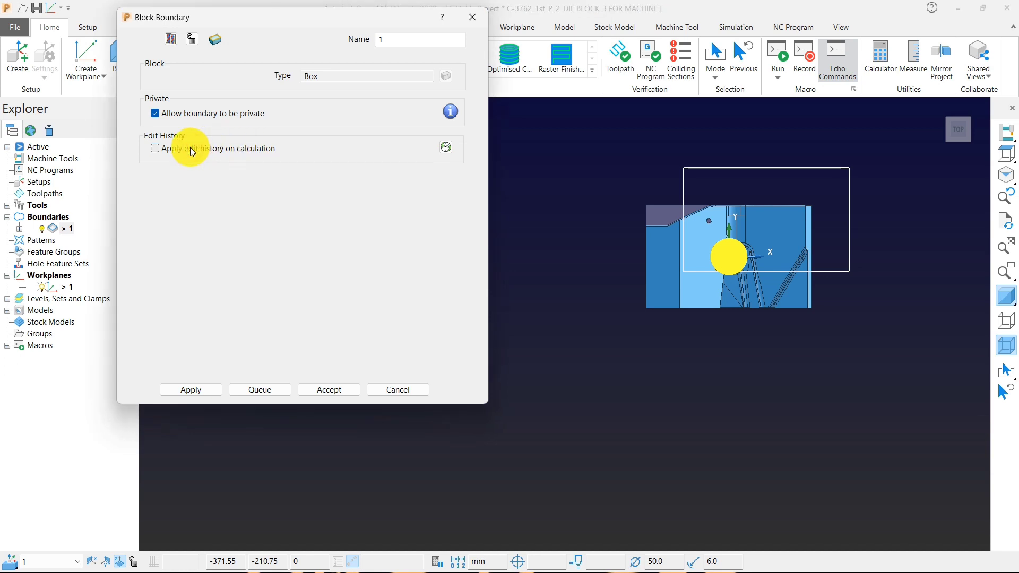
pyautogui.click(326, 391)
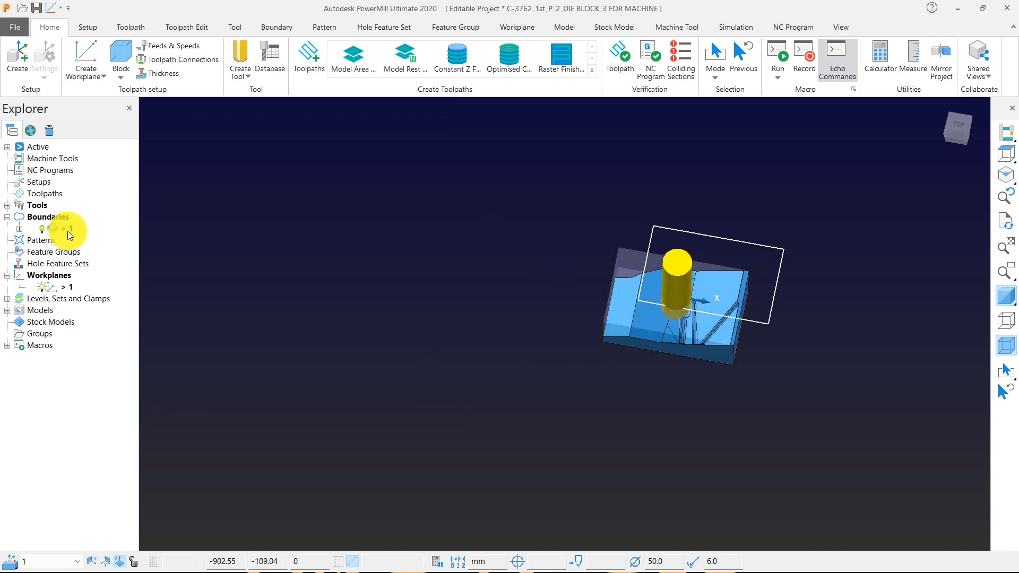
# Step: Reopen the editing history from boundary 1's settings and set the Move transform's Y distance to 100 mm
pyautogui.rightClick(68, 230)
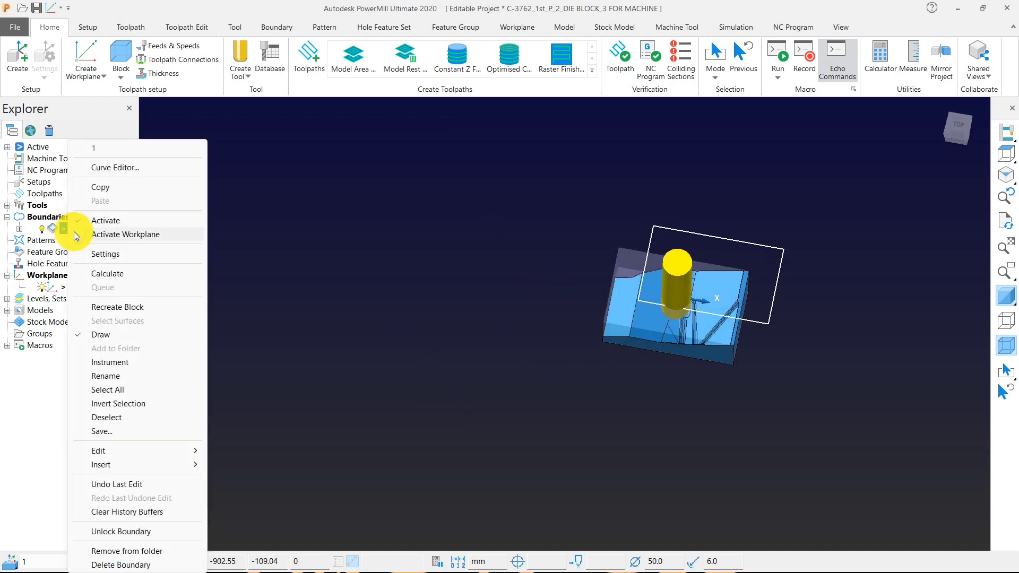
pyautogui.click(114, 253)
pyautogui.click(445, 146)
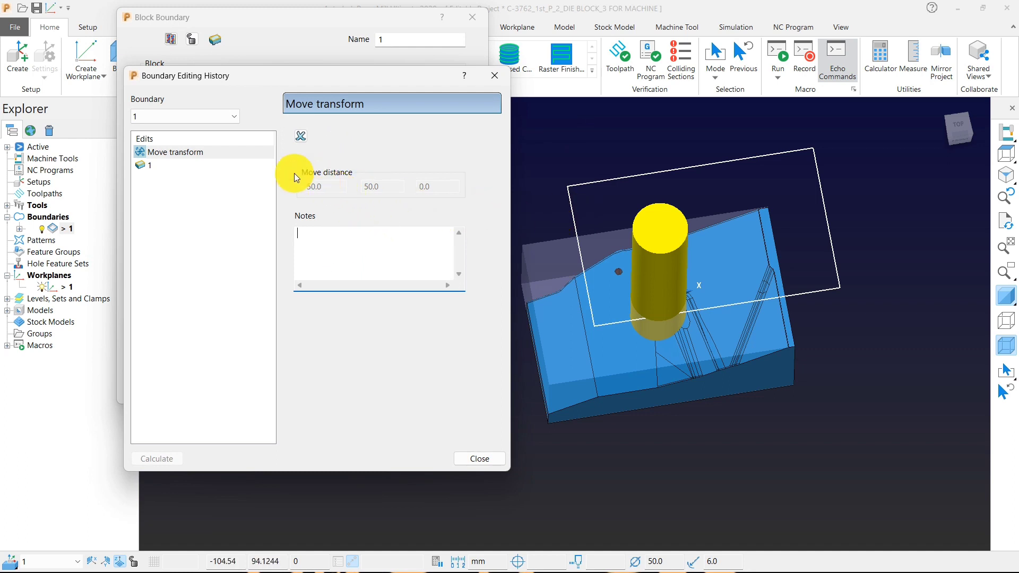
pyautogui.click(207, 153)
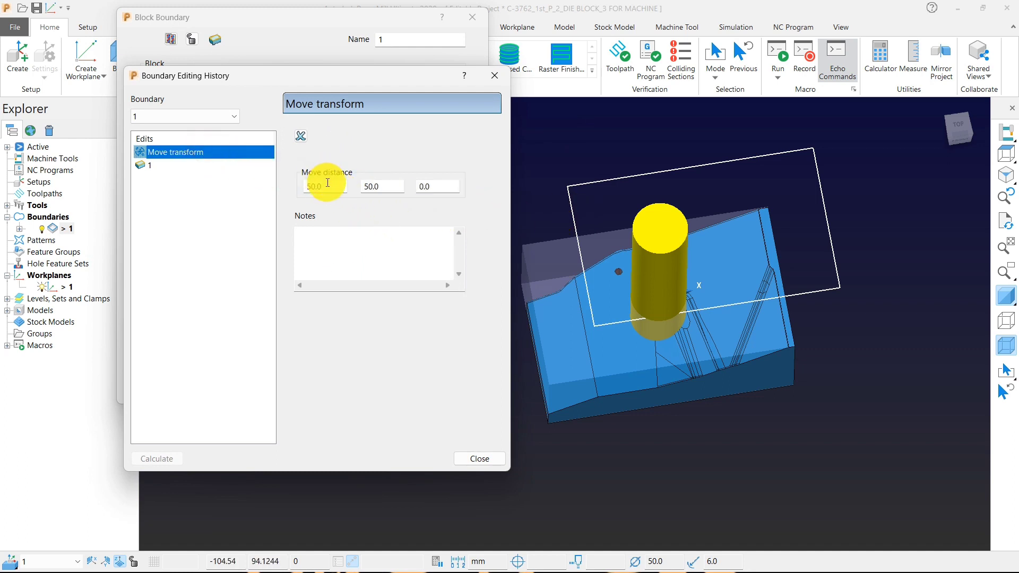
pyautogui.scroll(-3, 773, 262)
pyautogui.click(382, 186)
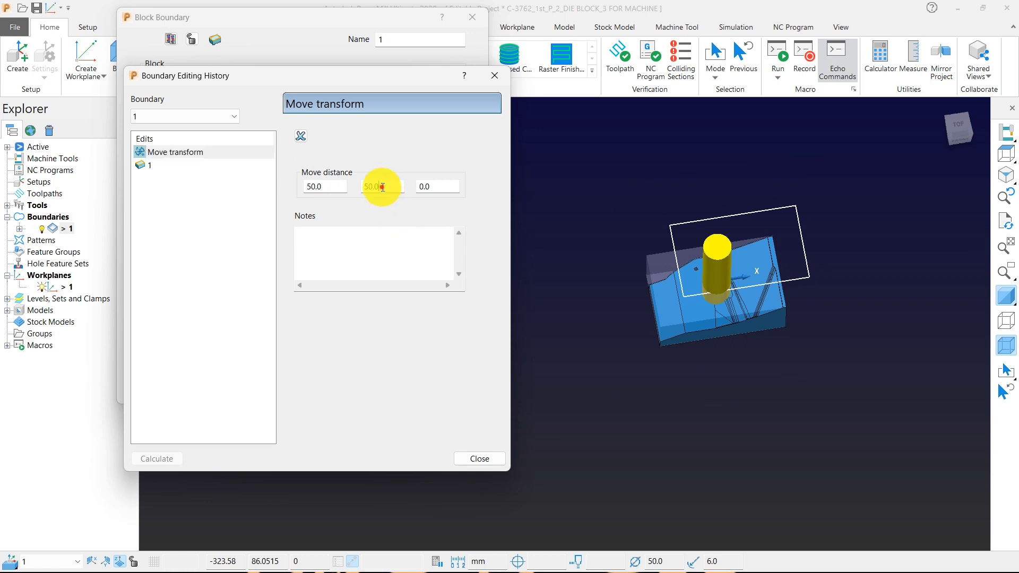
pyautogui.write('10')
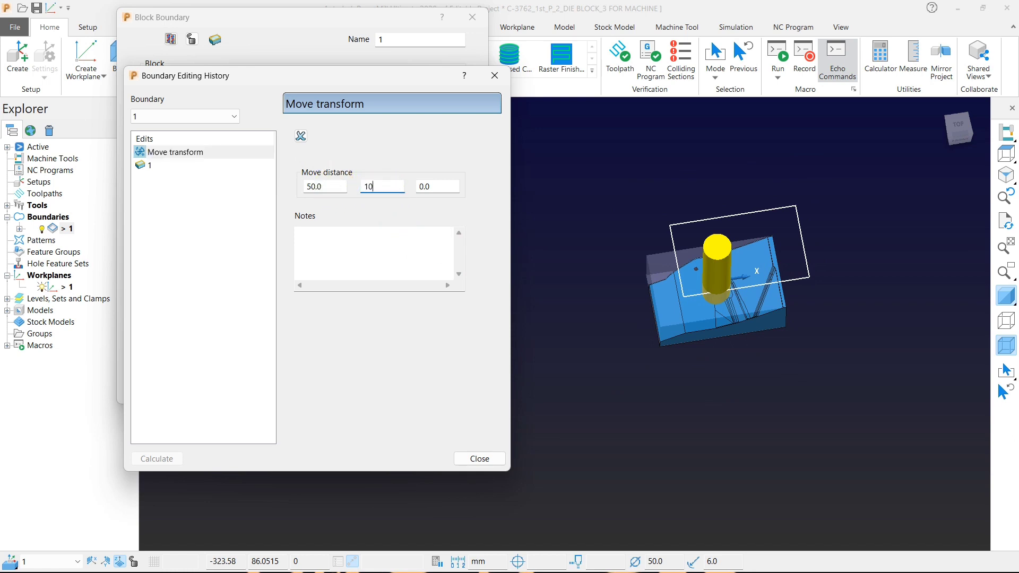
pyautogui.write('0')
pyautogui.press('Return')
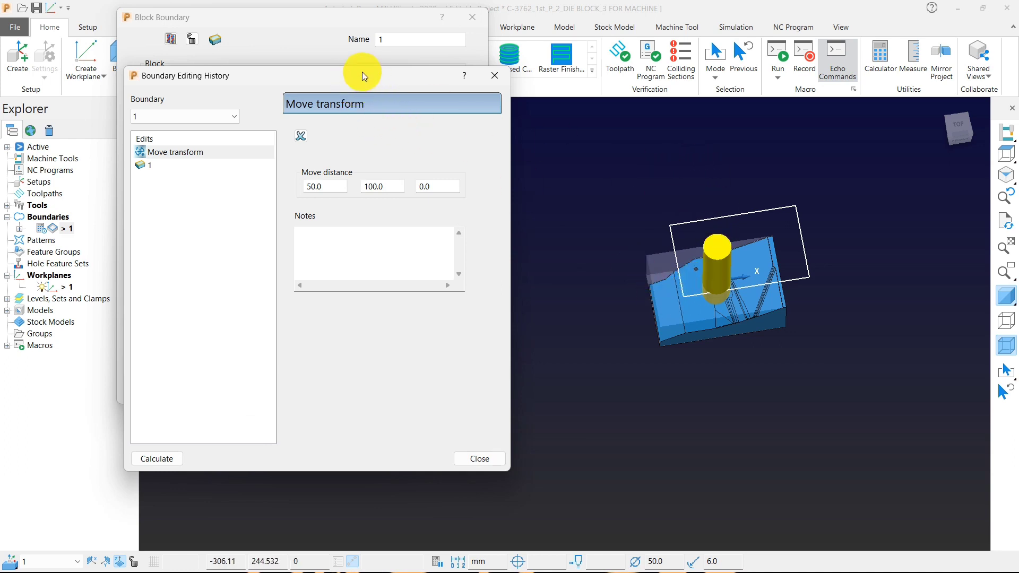
# Step: Recalculate boundary 1 from its editing history, inspect it from above, and close the history
pyautogui.moveTo(361, 73); pyautogui.dragTo(533, 9)
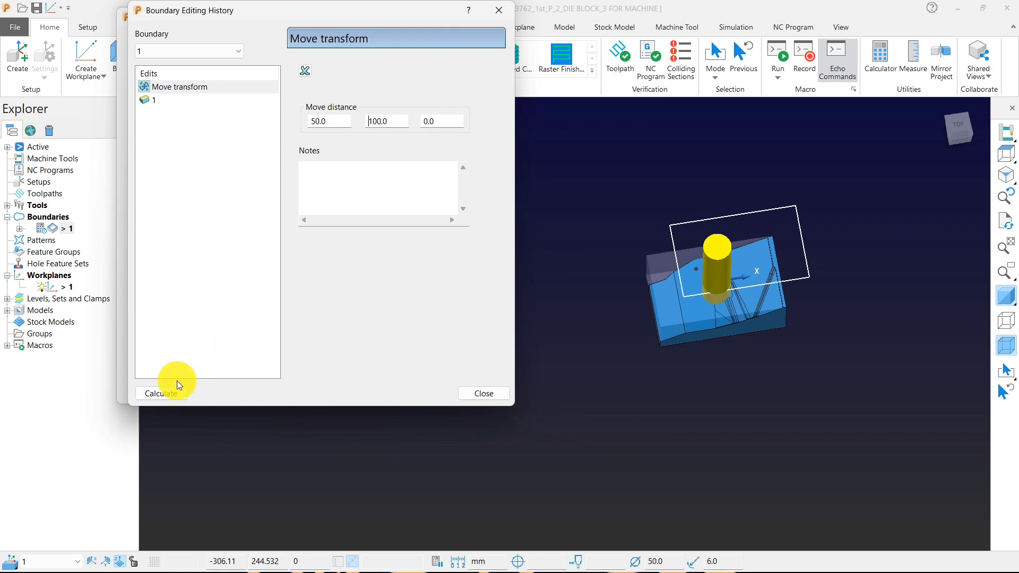
pyautogui.click(165, 393)
pyautogui.moveTo(662, 310); pyautogui.dragTo(671, 404, button='middle')
pyautogui.scroll(3, 732, 282)
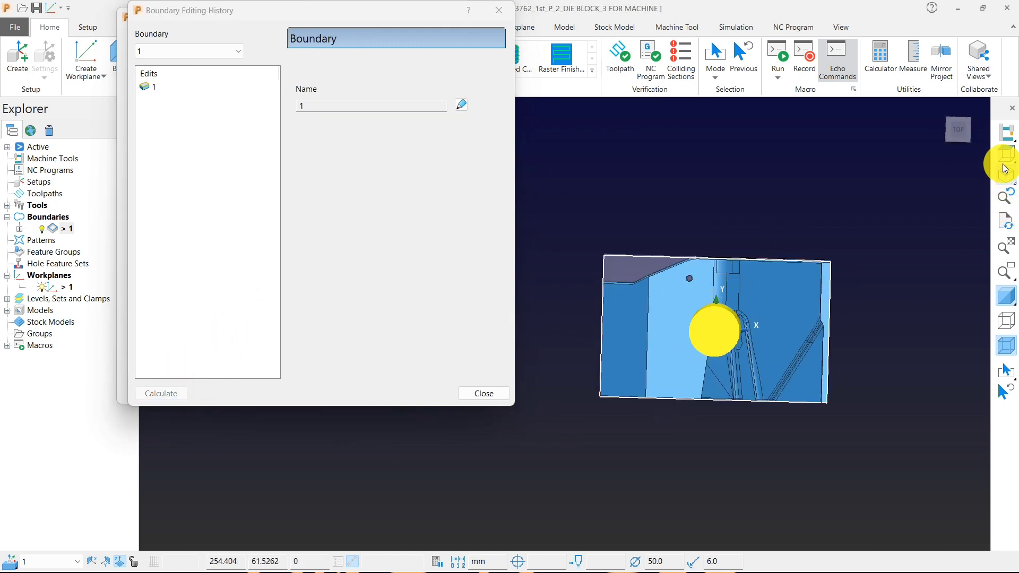
pyautogui.scroll(5, 746, 200)
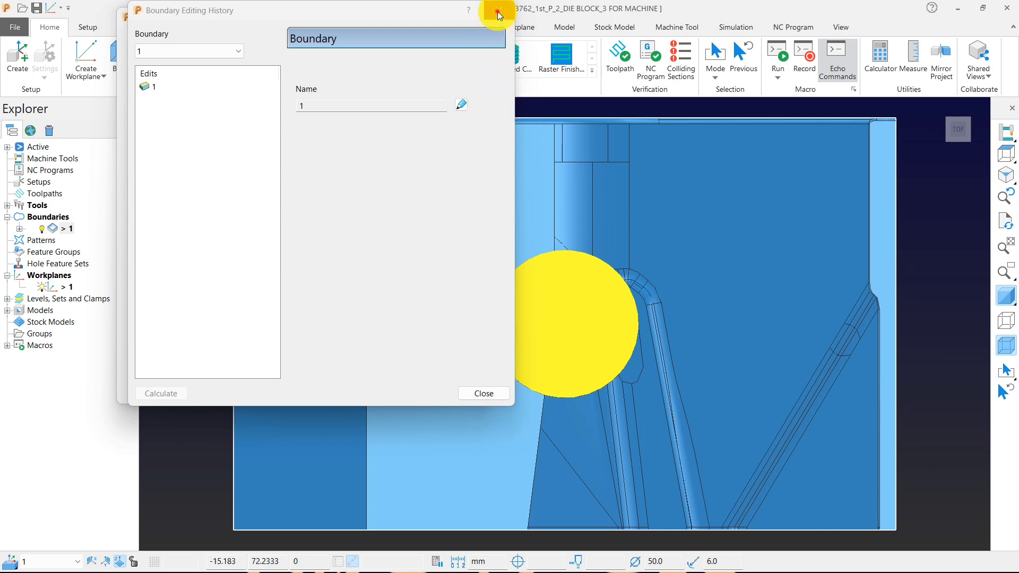
pyautogui.click(498, 11)
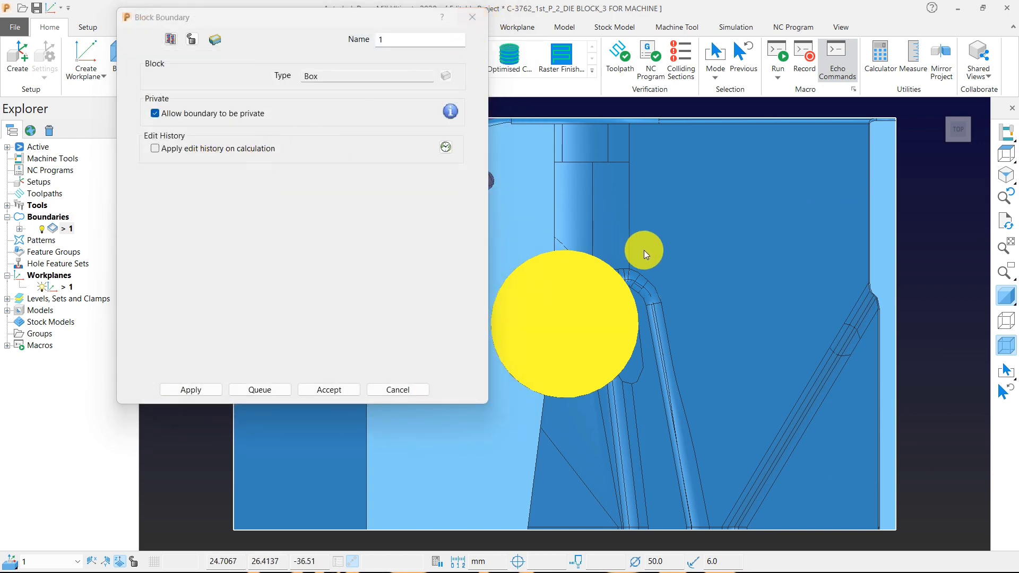
# Step: Calculate a Constant Z finishing toolpath with its existing settings while boundary 1 is allowed to be private
pyautogui.scroll(-2, 644, 250)
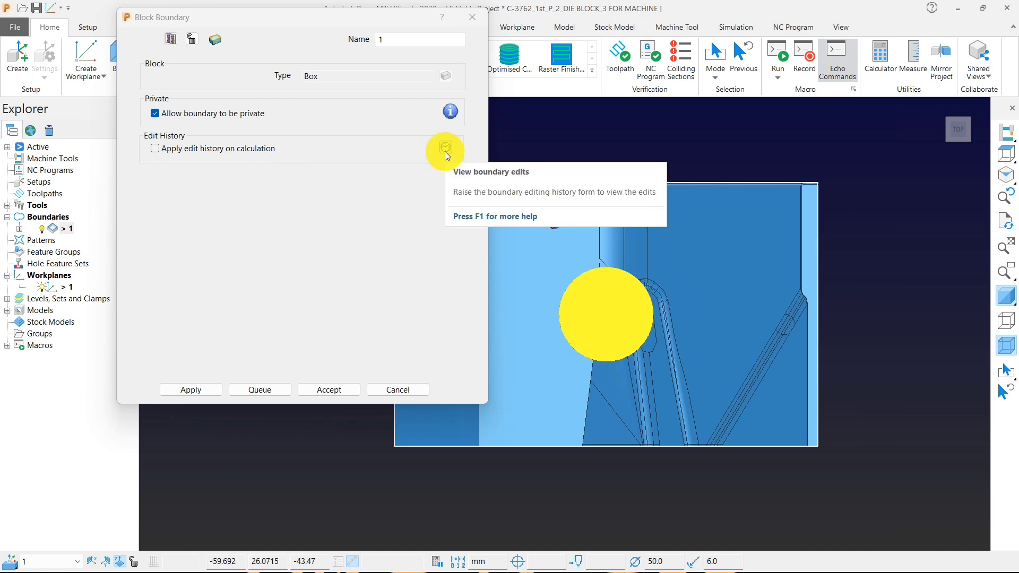
pyautogui.moveTo(451, 111)
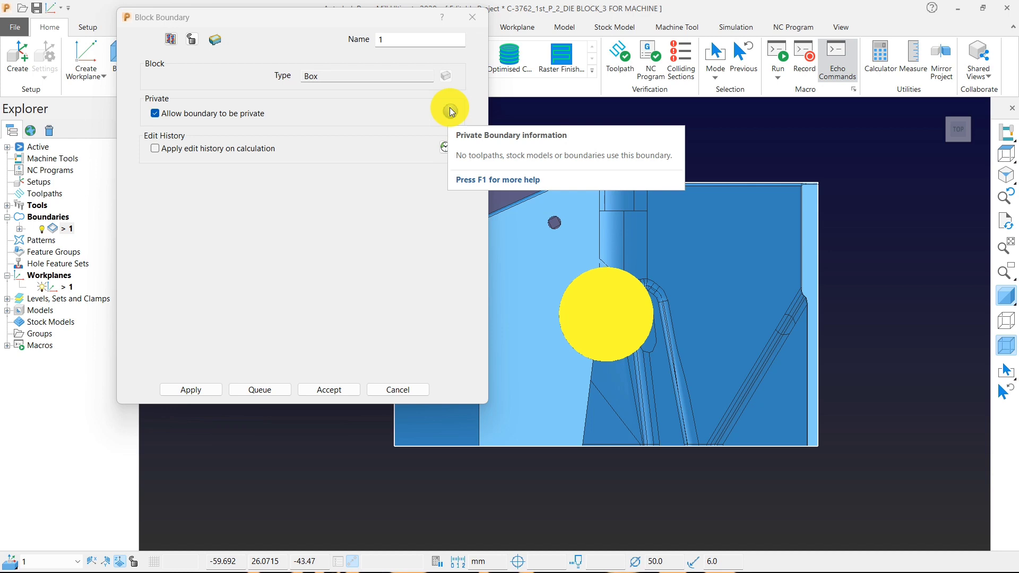
pyautogui.scroll(-3, 824, 257)
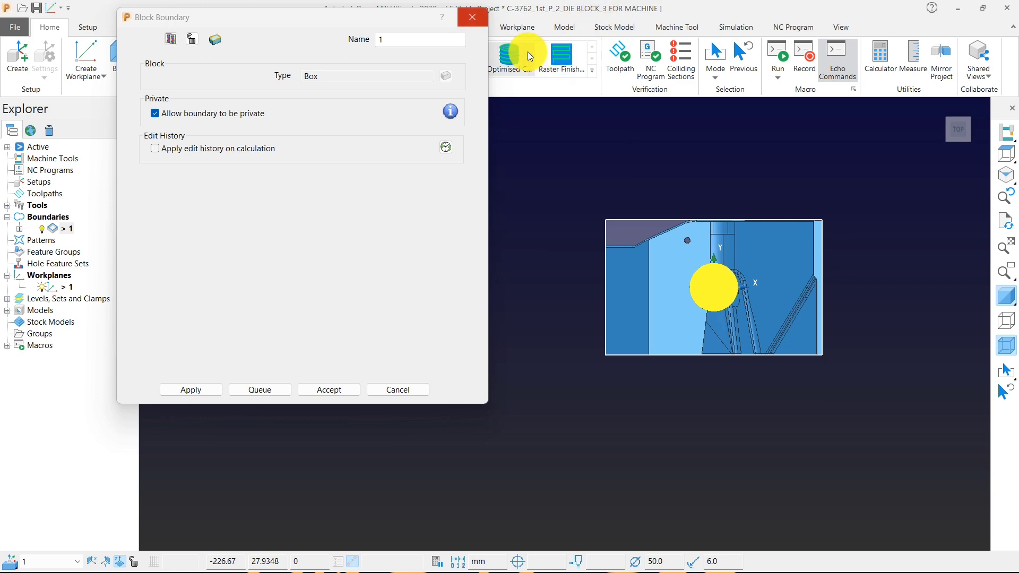
pyautogui.moveTo(397, 20); pyautogui.dragTo(280, 37)
pyautogui.click(450, 63)
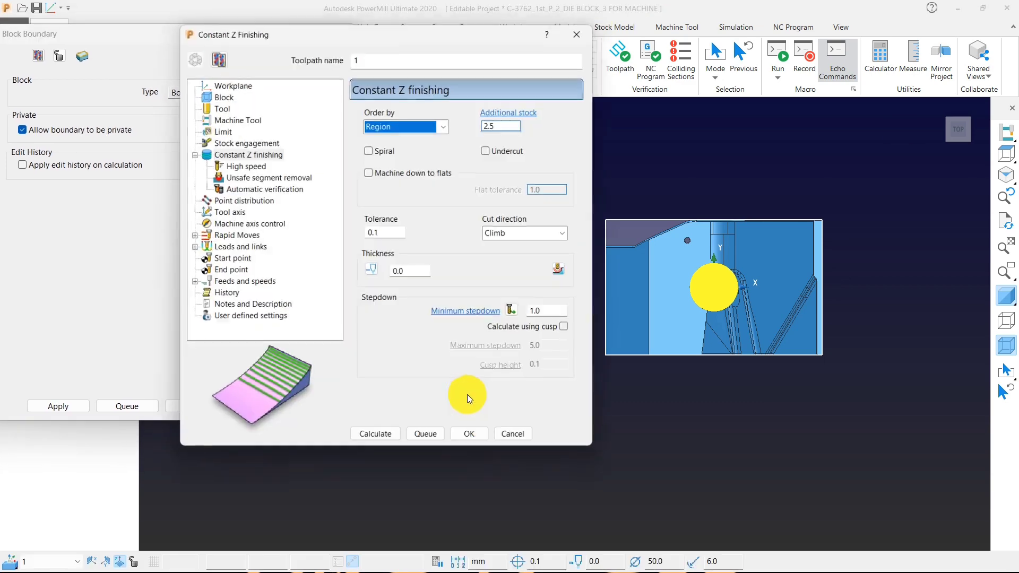
pyautogui.click(391, 438)
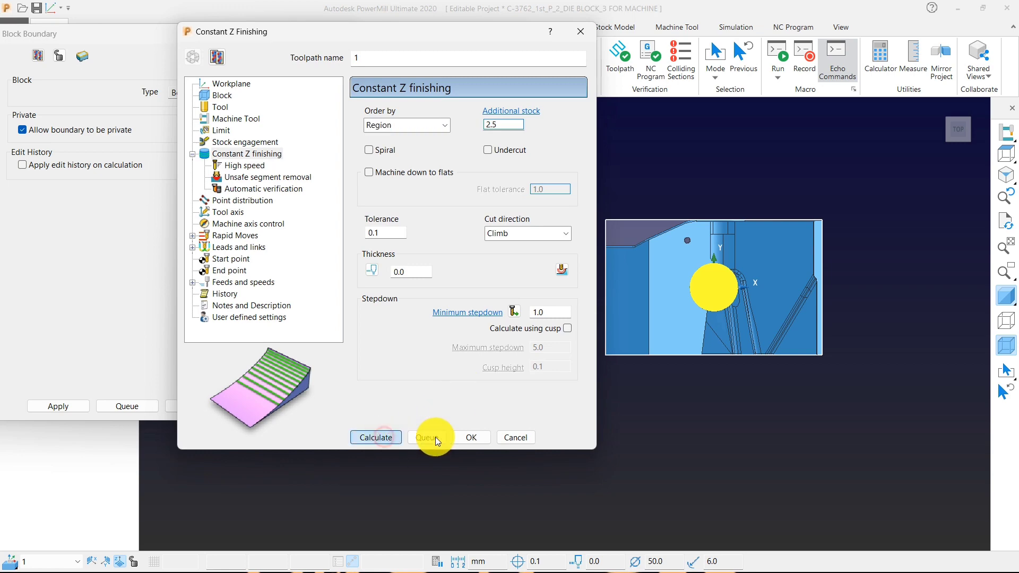
pyautogui.click(514, 440)
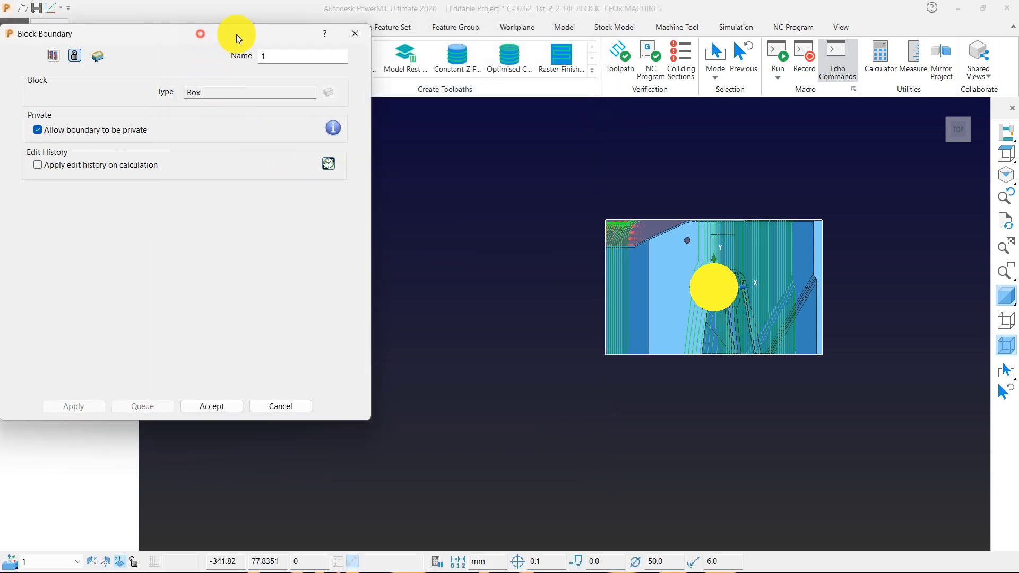
# Step: Make a copy of the private block boundary from its settings and unlock the copy for editing
pyautogui.moveTo(237, 34); pyautogui.dragTo(436, 24)
pyautogui.moveTo(514, 119)
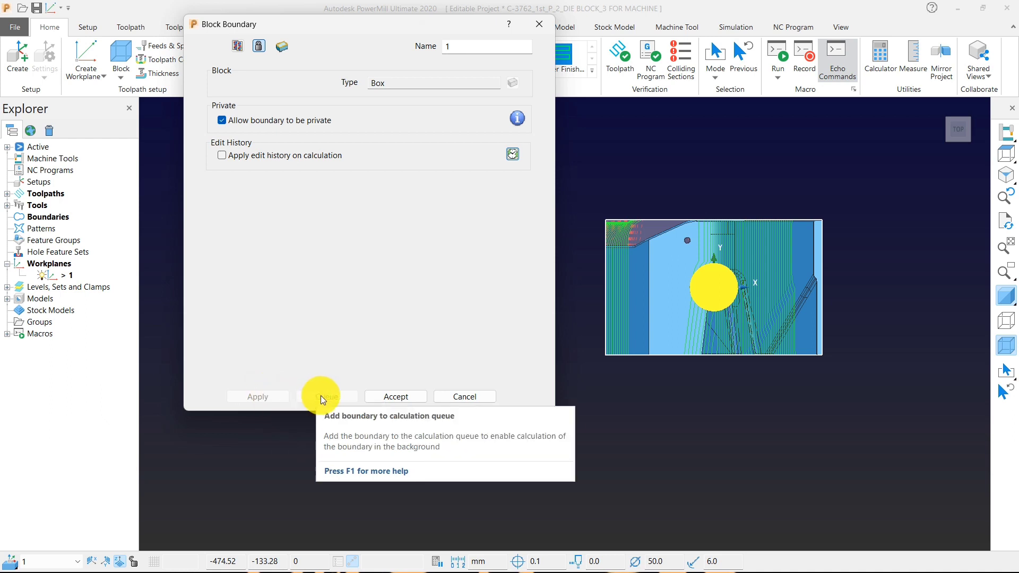
pyautogui.click(238, 47)
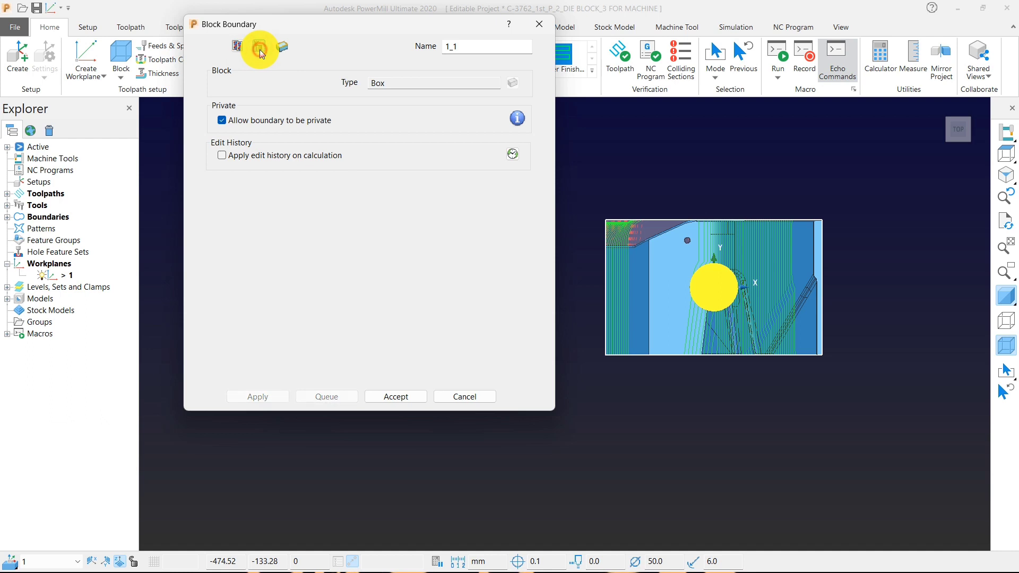
pyautogui.click(260, 49)
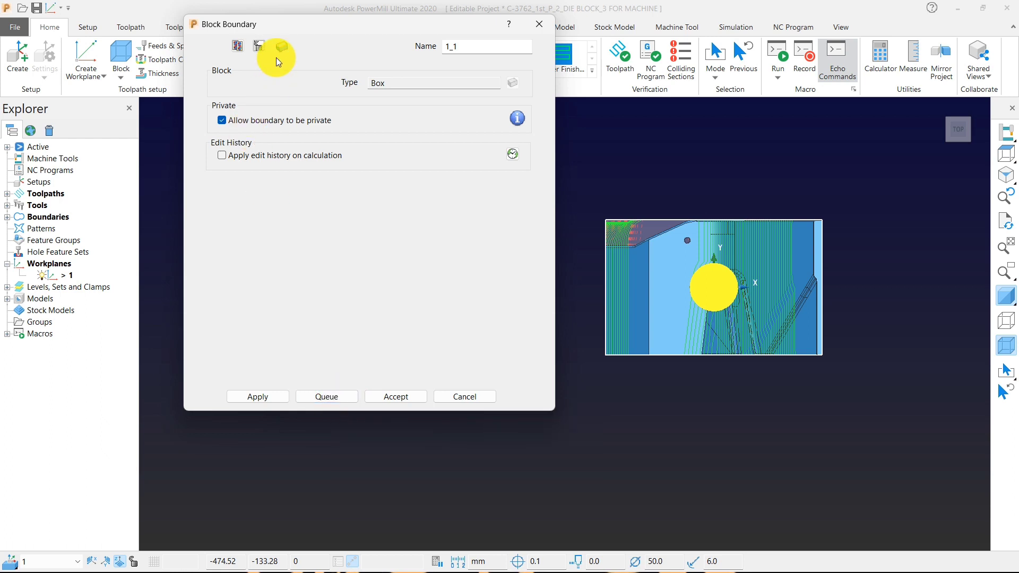
# Step: Show the copied boundary in the project tree, try to queue its calculation, and close its settings
pyautogui.click(8, 194)
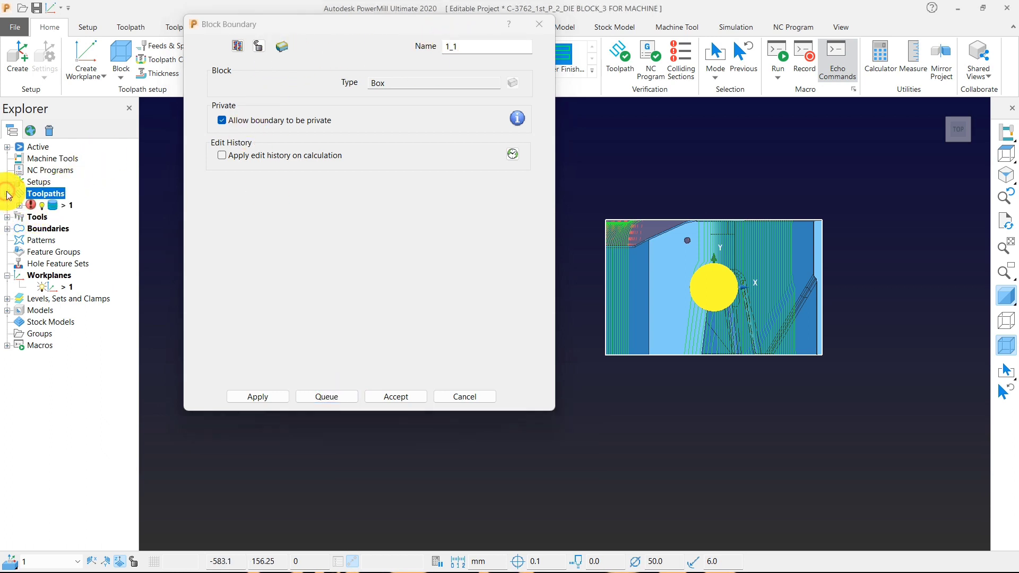
pyautogui.click(8, 193)
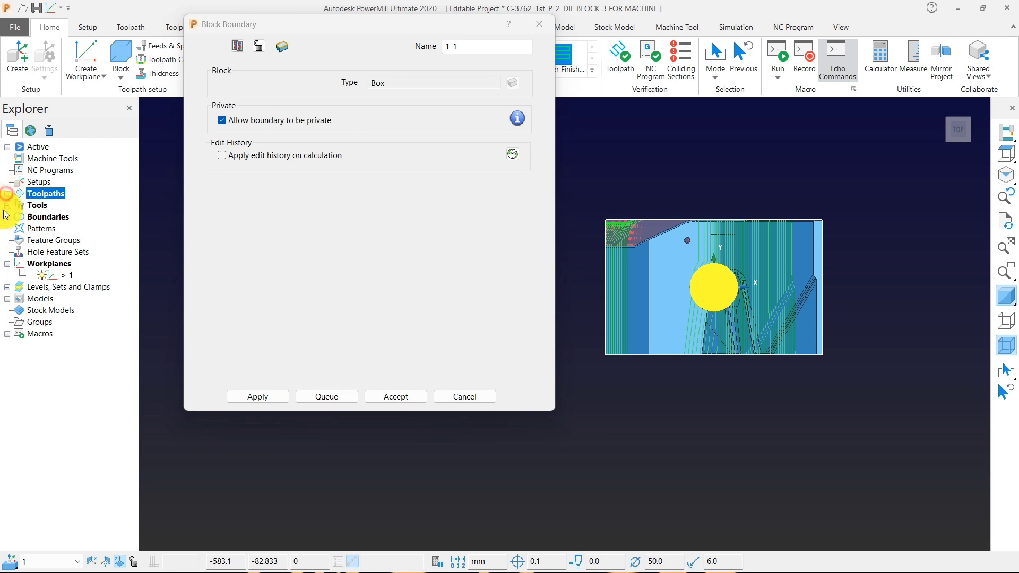
pyautogui.doubleClick(8, 205)
pyautogui.click(7, 216)
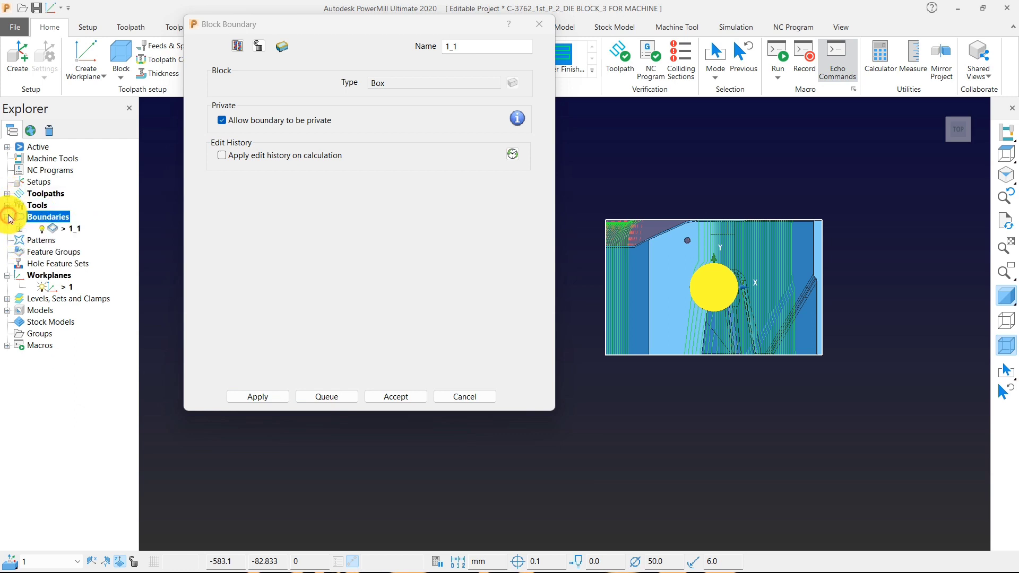
pyautogui.click(338, 398)
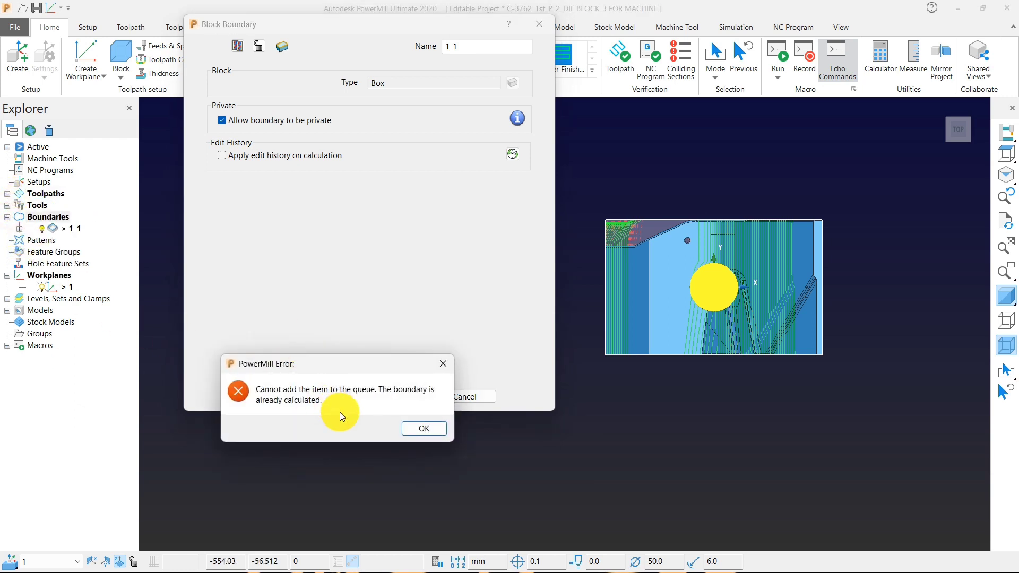
pyautogui.click(419, 431)
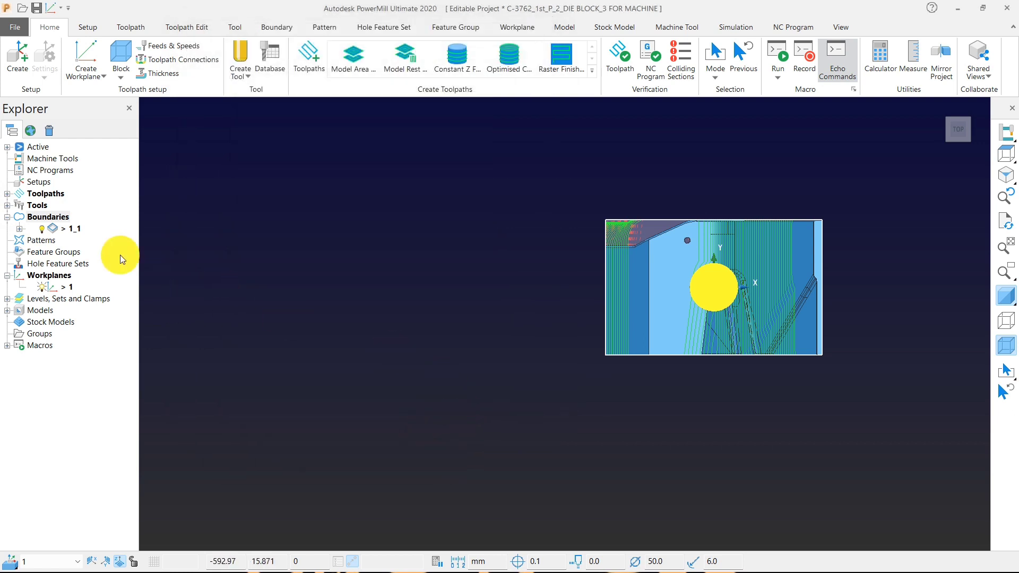
# Step: Create a new block boundary with its existing settings and queue its calculation
pyautogui.rightClick(247, 196)
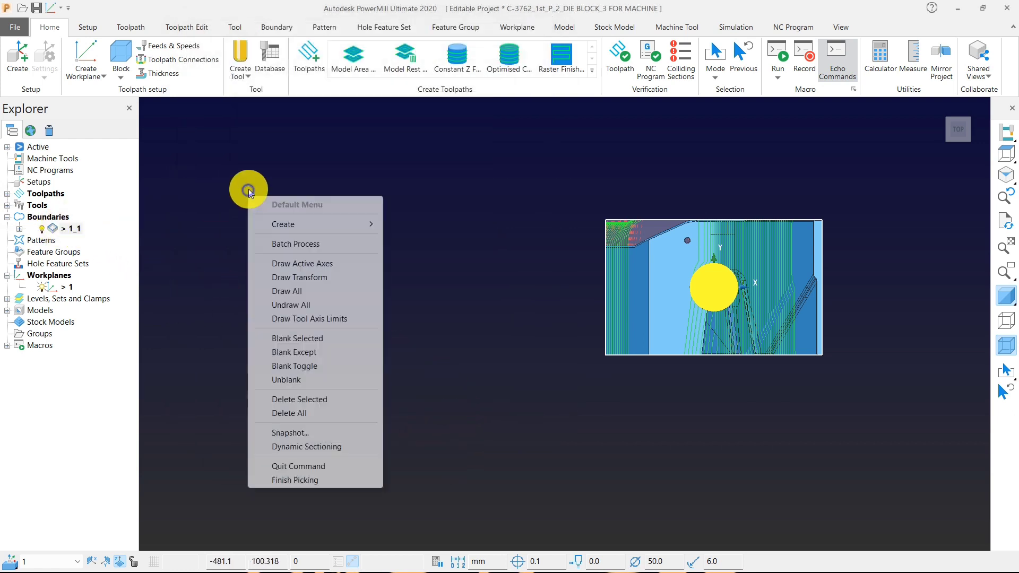
pyautogui.moveTo(335, 224)
pyautogui.moveTo(430, 251)
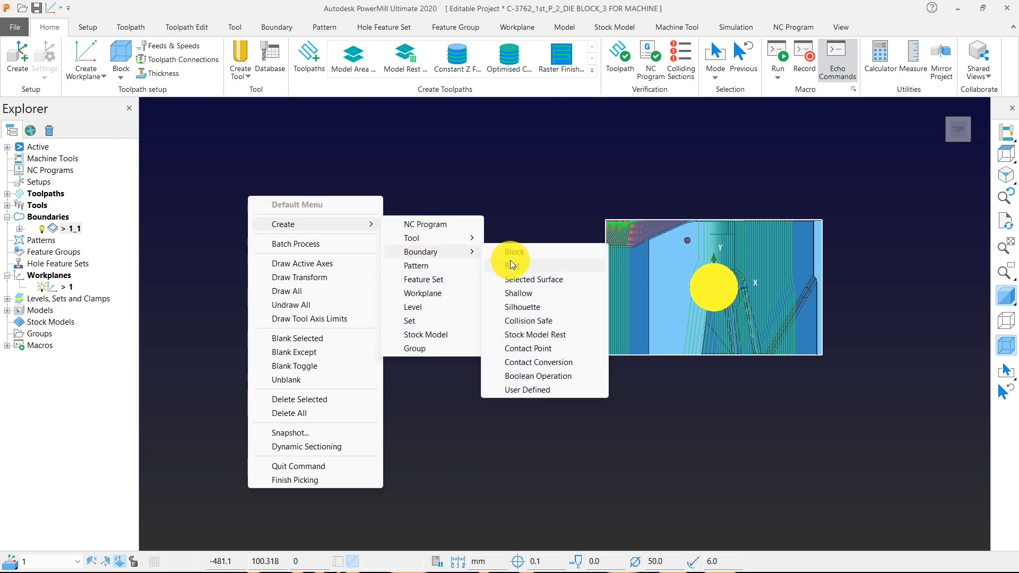
pyautogui.click(511, 255)
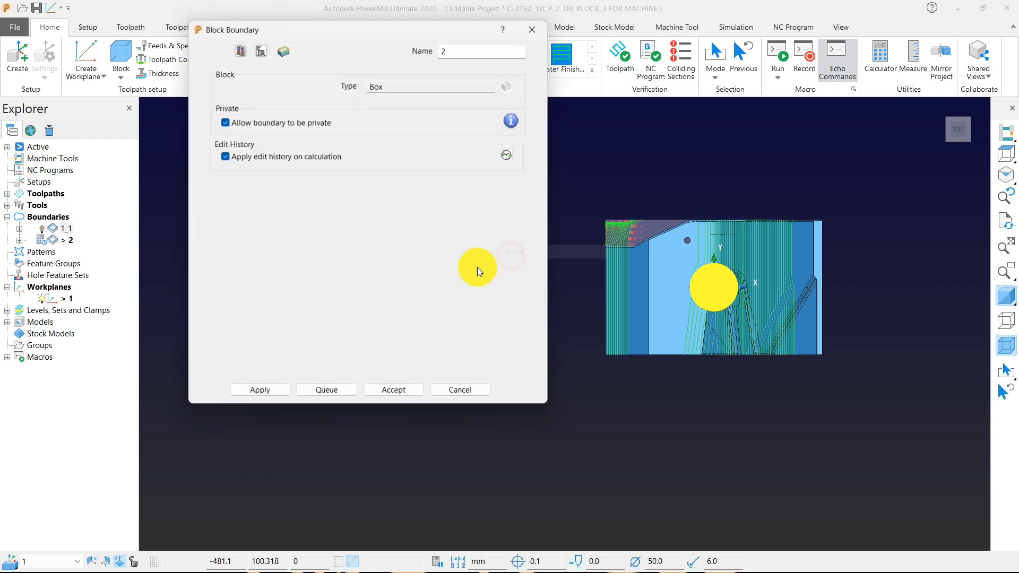
pyautogui.click(323, 398)
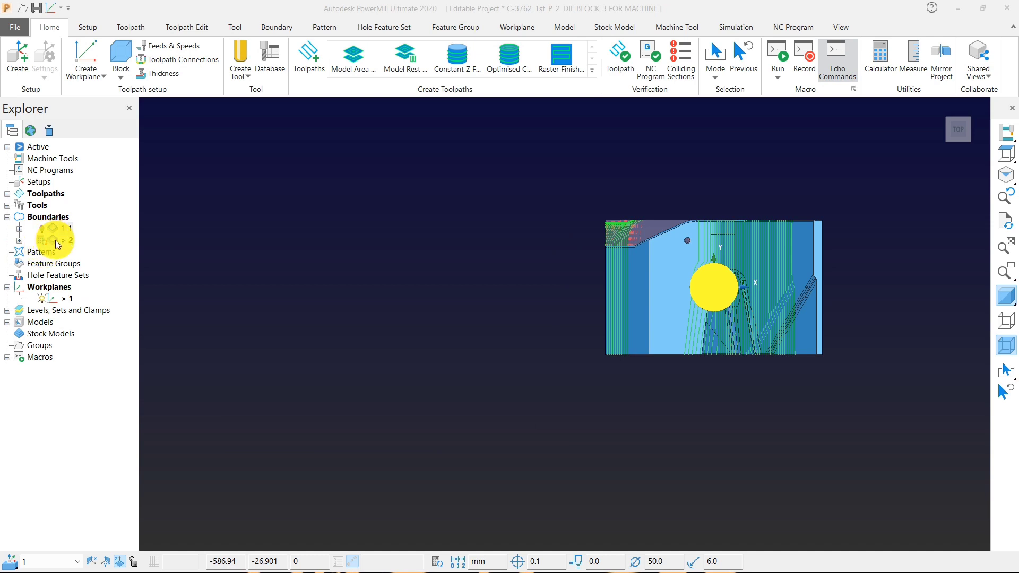
# Step: Bring up the Constant Z finishing settings while boundary 2 is queued, and cancel them
pyautogui.click(452, 68)
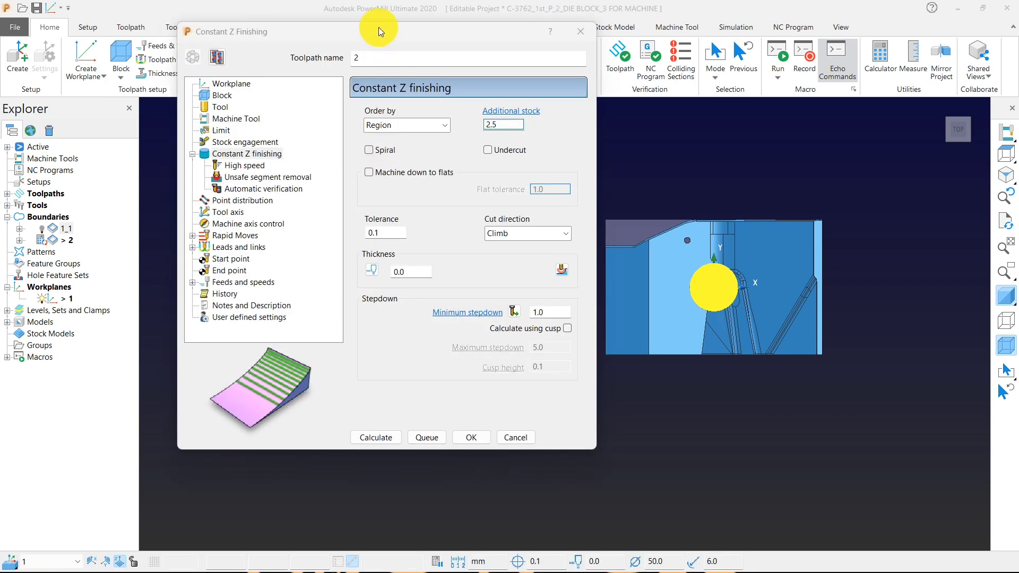
pyautogui.moveTo(376, 29); pyautogui.dragTo(439, 32)
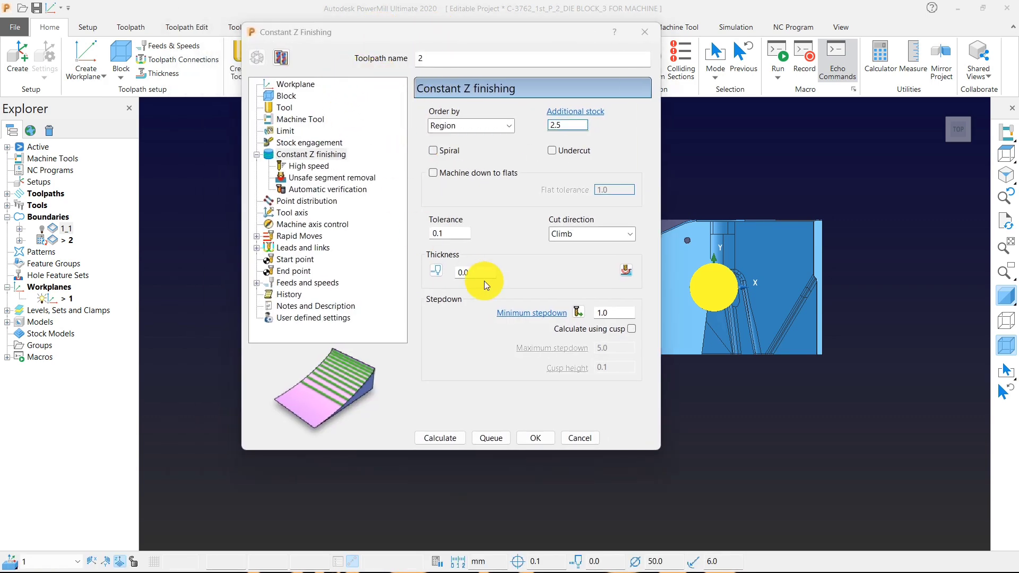
pyautogui.click(585, 438)
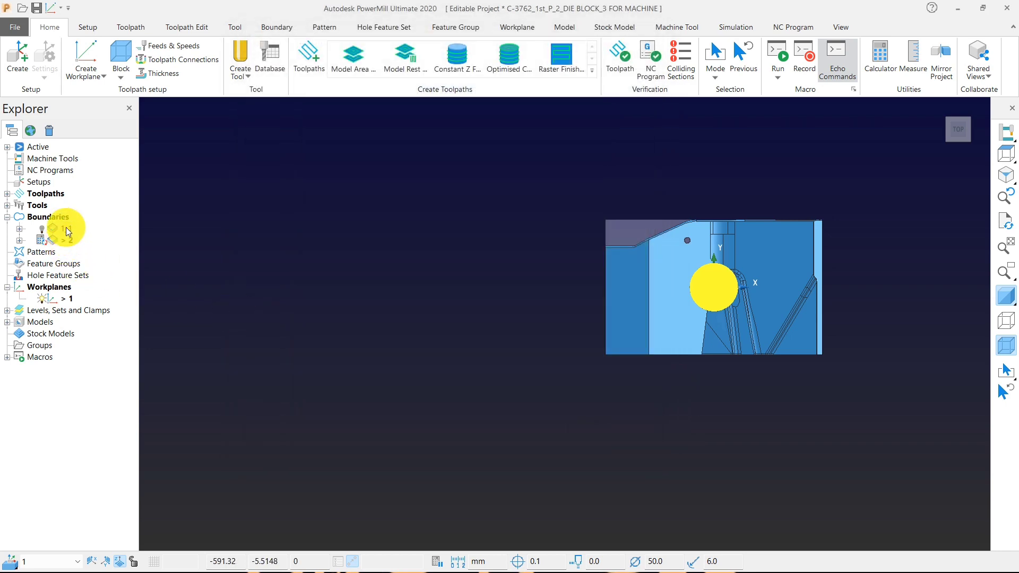
# Step: Start another block boundary after the queued one and cancel its settings without calculating it
pyautogui.rightClick(218, 212)
pyautogui.moveTo(309, 240)
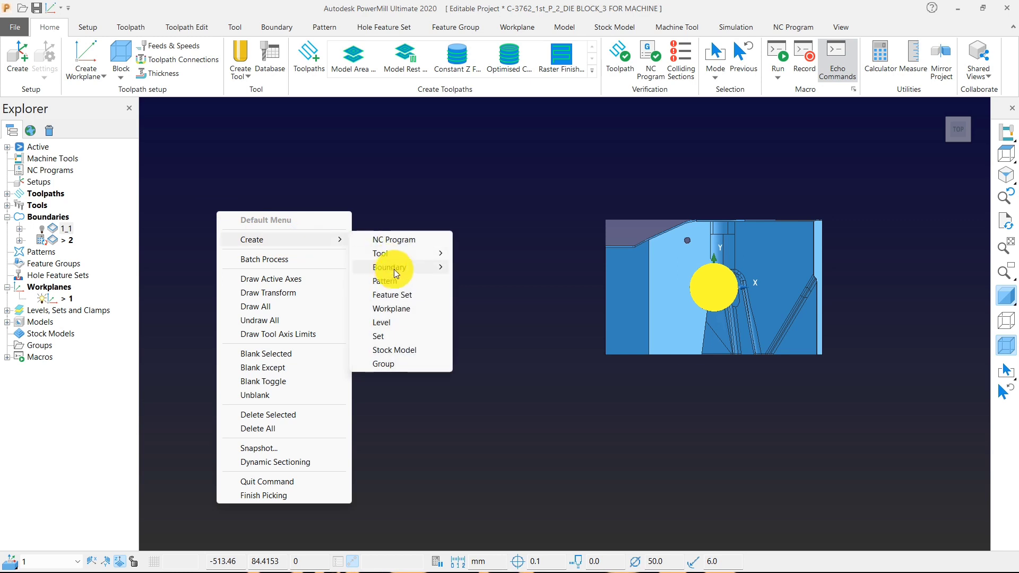
pyautogui.moveTo(397, 269)
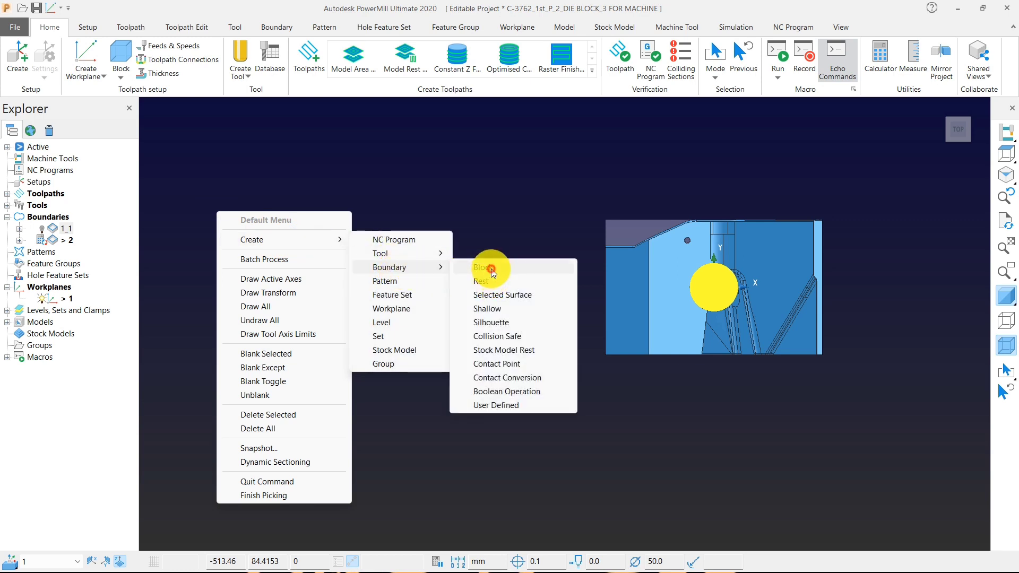
pyautogui.click(483, 267)
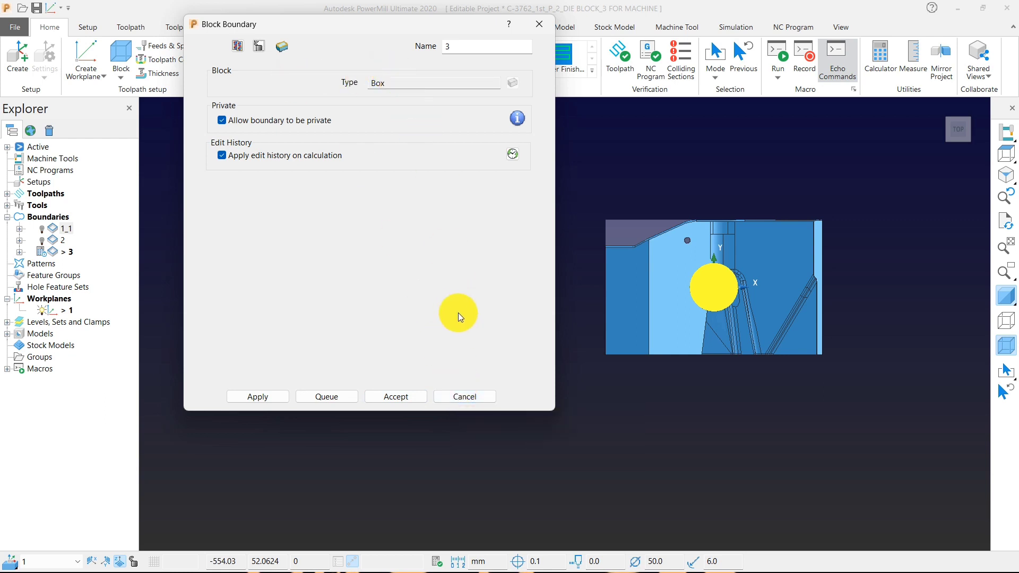
pyautogui.click(463, 397)
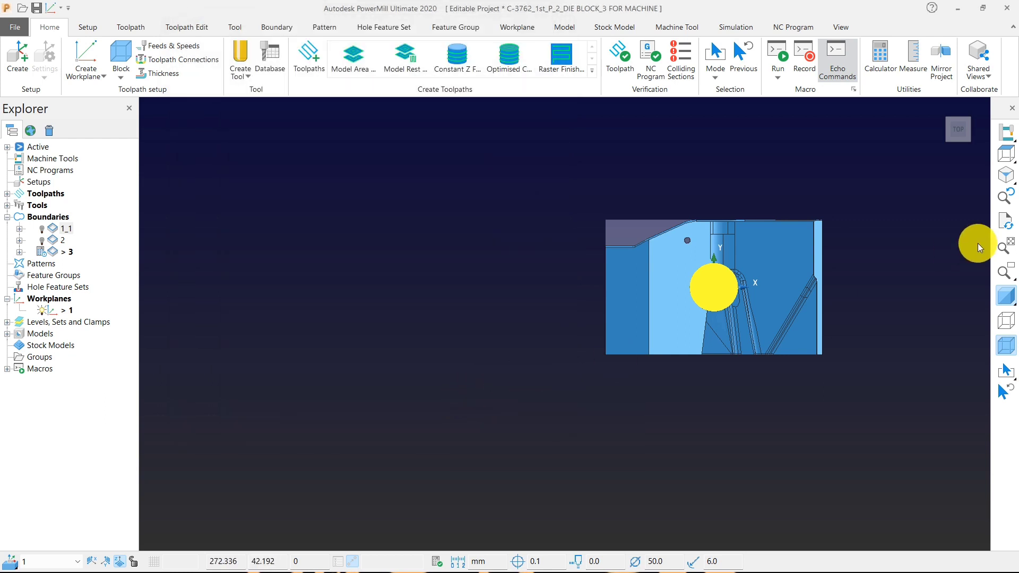
# Step: Delete all boundaries and all toolpaths from the project
pyautogui.click(1006, 154)
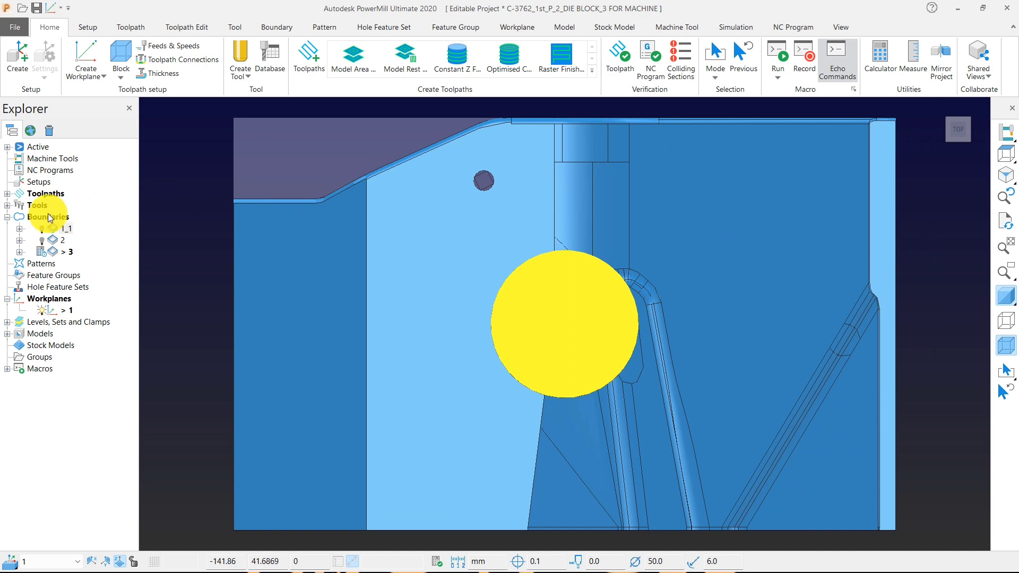
pyautogui.rightClick(48, 217)
pyautogui.click(106, 482)
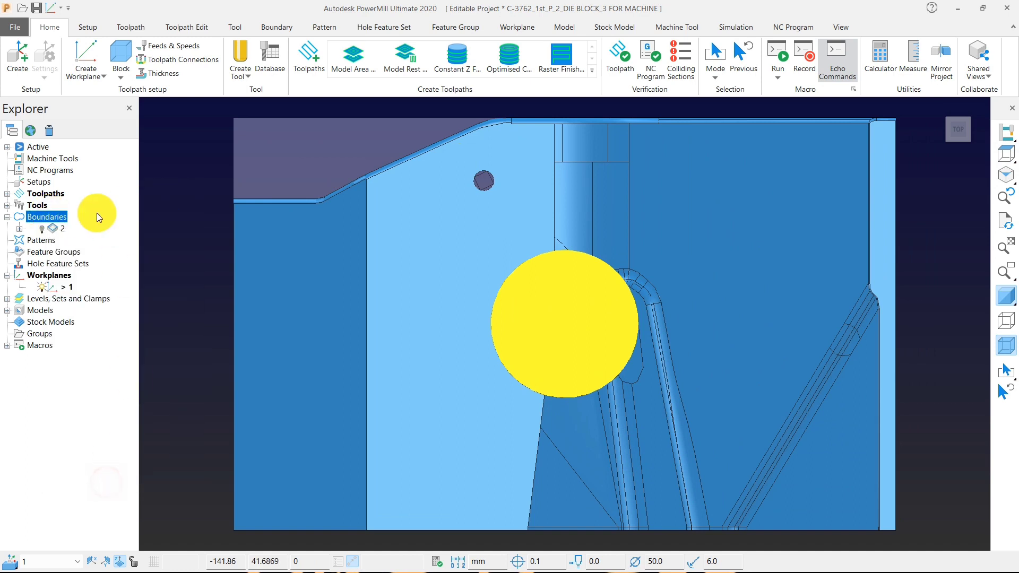
pyautogui.rightClick(55, 195)
pyautogui.click(125, 510)
pyautogui.click(63, 218)
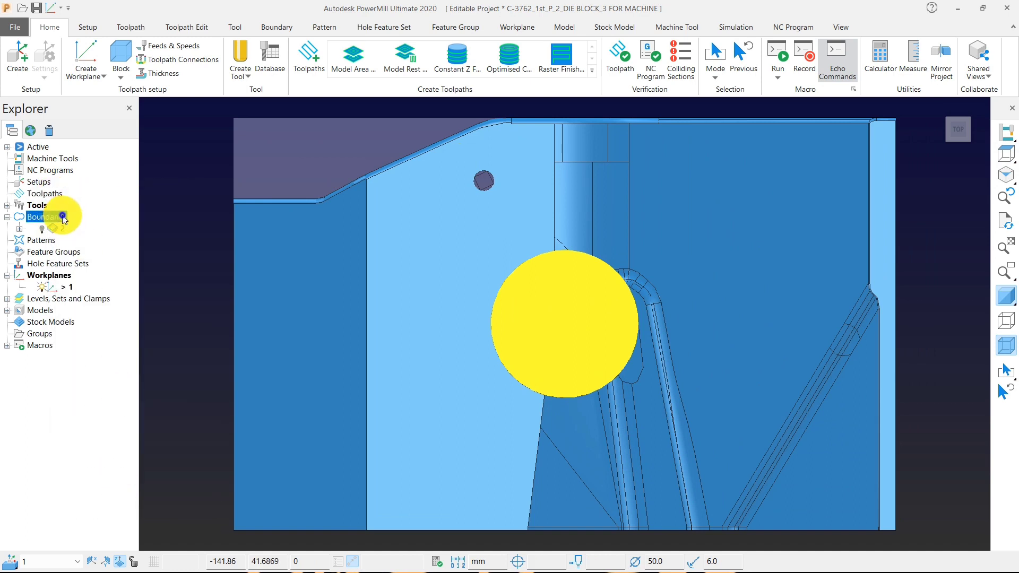
pyautogui.rightClick(62, 218)
pyautogui.click(106, 481)
# Step: Create a rest boundary from the Boundaries entry and close its settings without calculating it
pyautogui.moveTo(496, 447); pyautogui.dragTo(543, 330, button='middle')
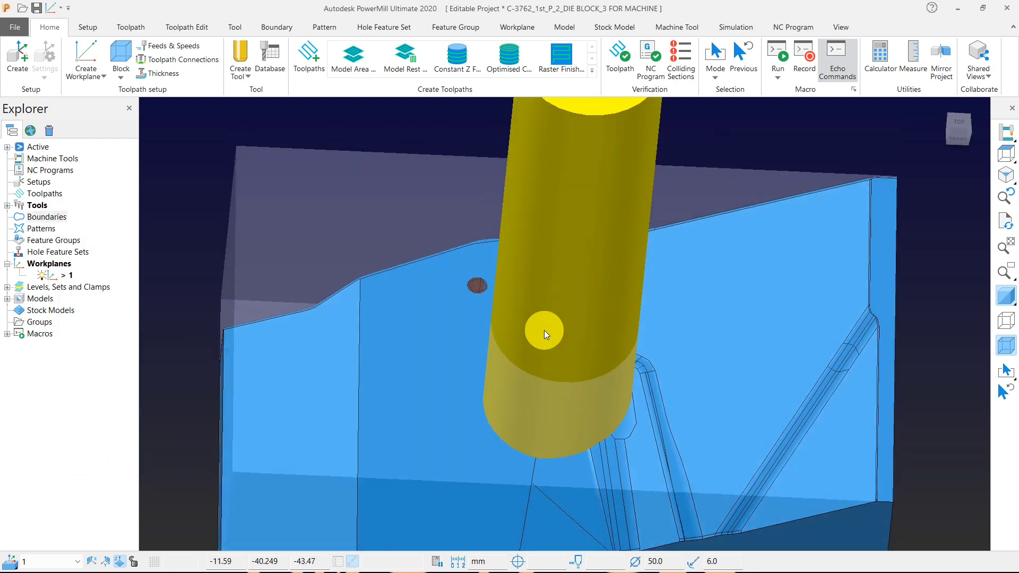
pyautogui.scroll(-6, 543, 330)
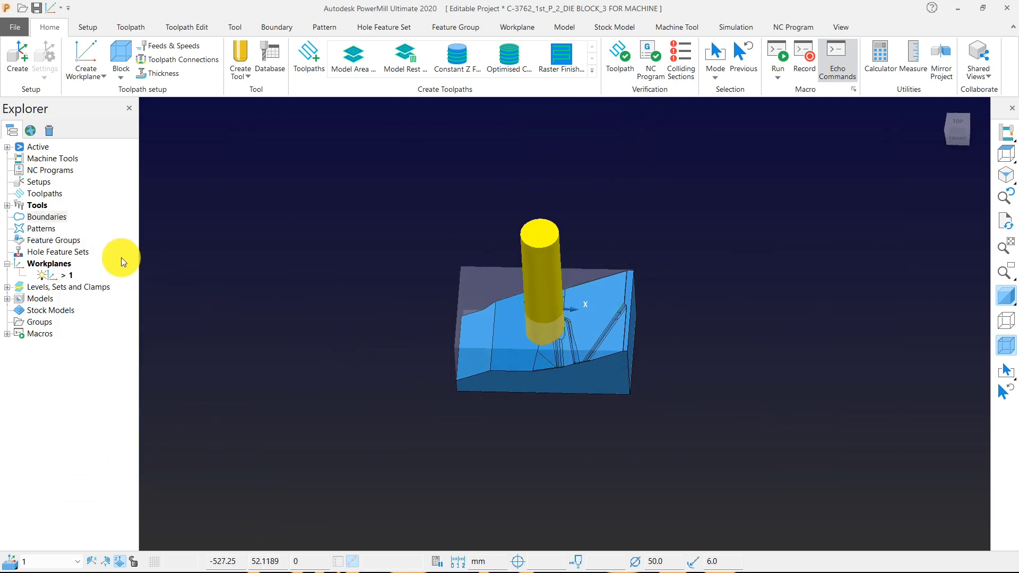
pyautogui.rightClick(53, 220)
pyautogui.moveTo(157, 290)
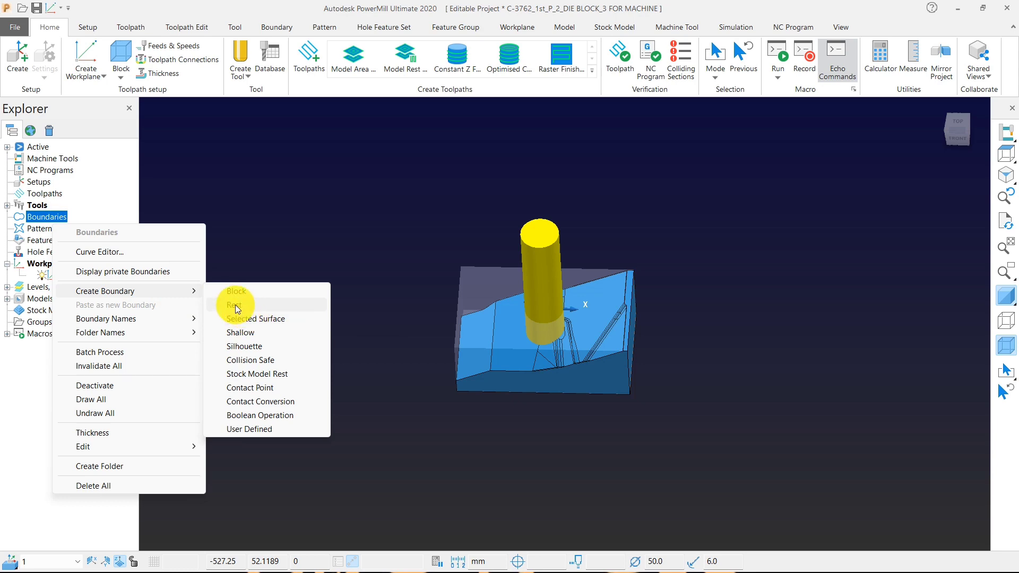
pyautogui.click(235, 305)
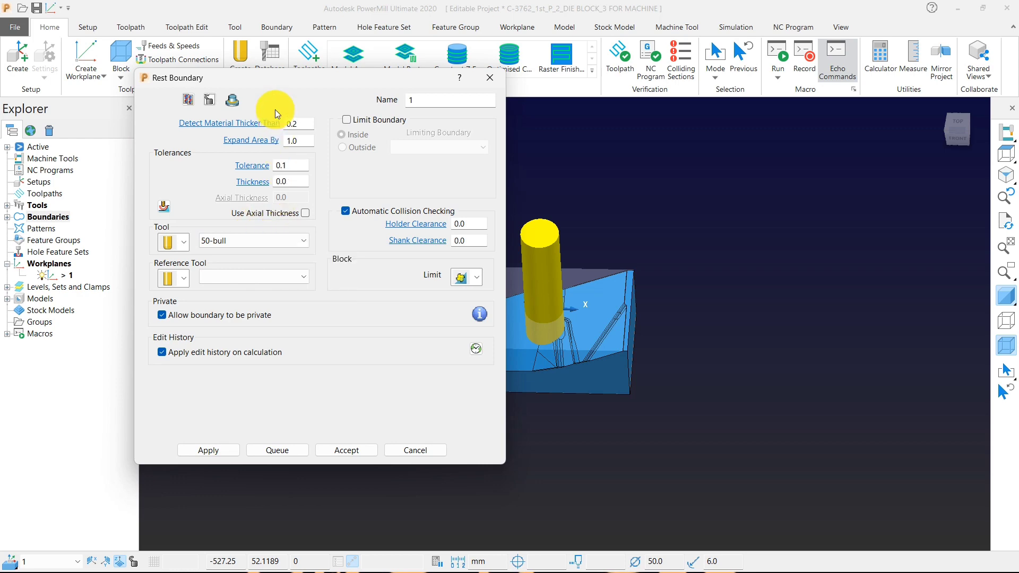
pyautogui.moveTo(281, 81); pyautogui.dragTo(247, 35)
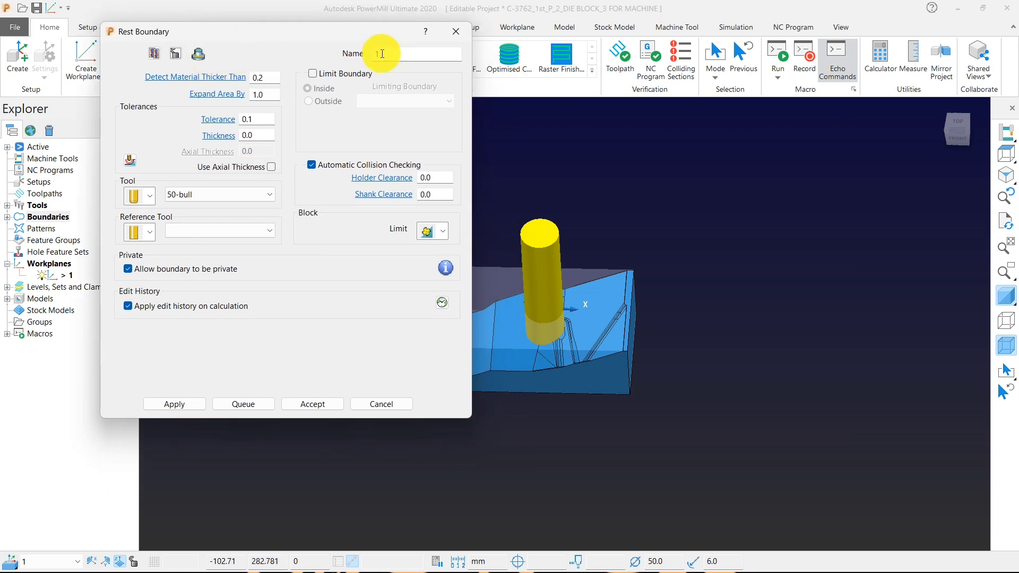
pyautogui.click(456, 32)
# Step: Hide the 50-bull tool and inspect the narrow grooves and corners of the die model
pyautogui.click(1002, 155)
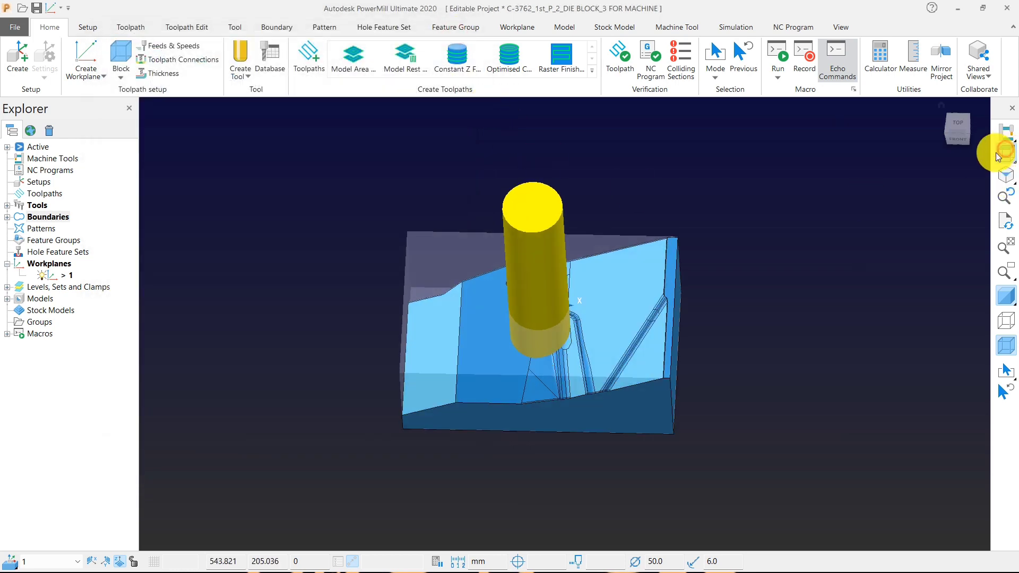
pyautogui.moveTo(616, 400); pyautogui.dragTo(551, 332, button='middle')
pyautogui.scroll(-3, 597, 291)
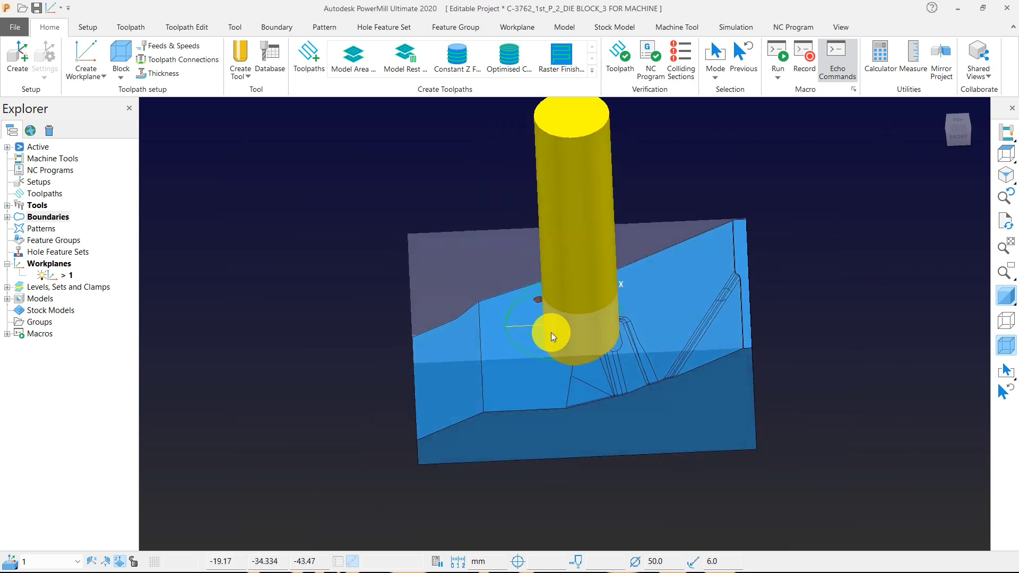
pyautogui.doubleClick(33, 206)
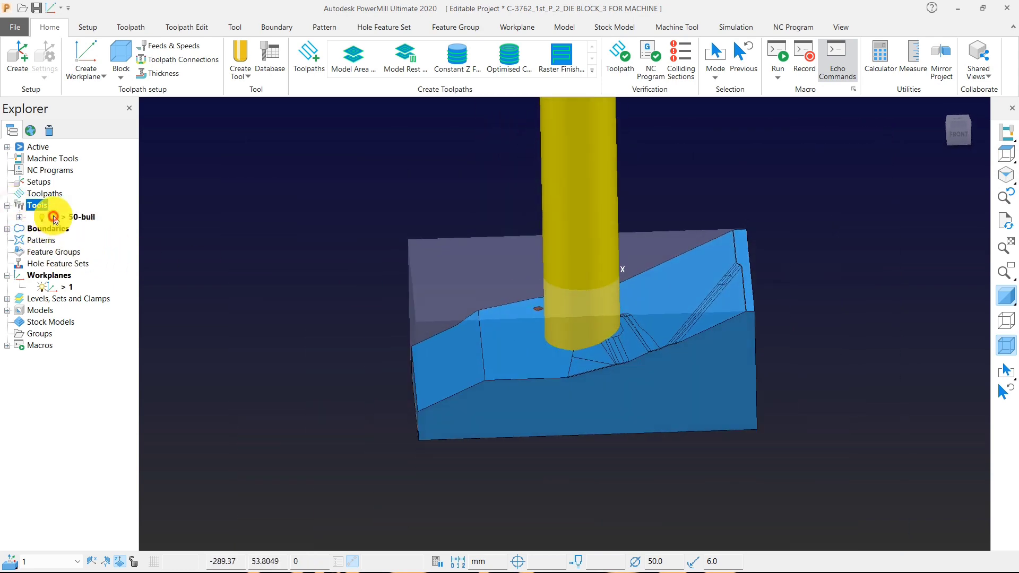
pyautogui.click(41, 218)
pyautogui.moveTo(341, 244); pyautogui.dragTo(512, 323, button='middle')
pyautogui.scroll(4, 546, 316)
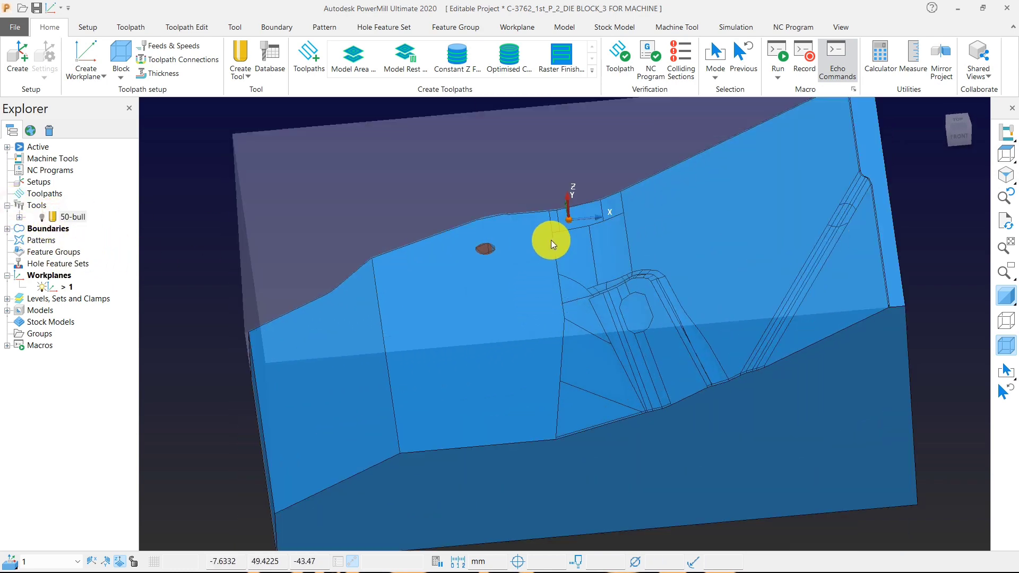
pyautogui.scroll(-2, 518, 305)
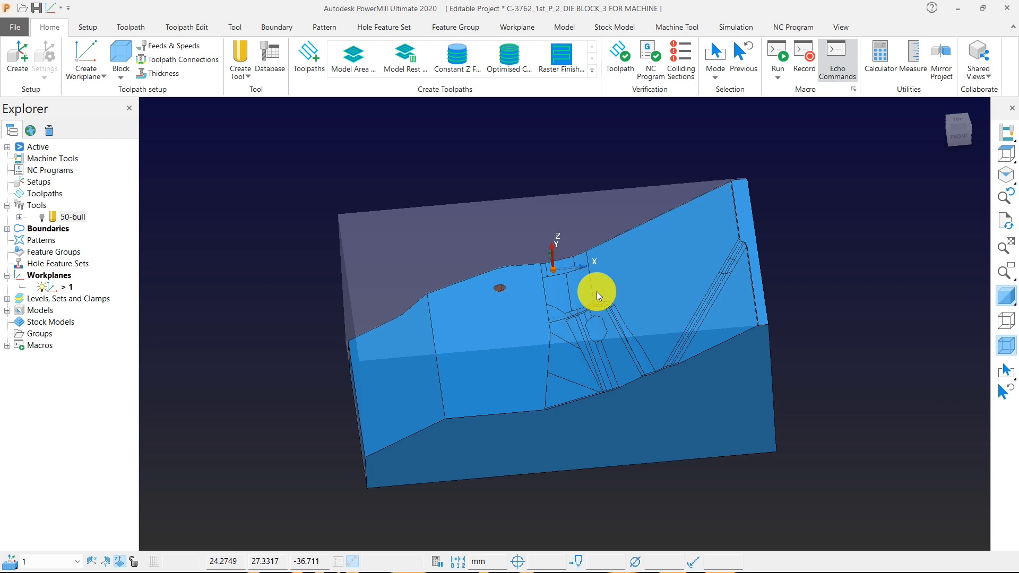
# Step: Create another rest boundary and set 50-bull as its reference tool
pyautogui.rightClick(247, 177)
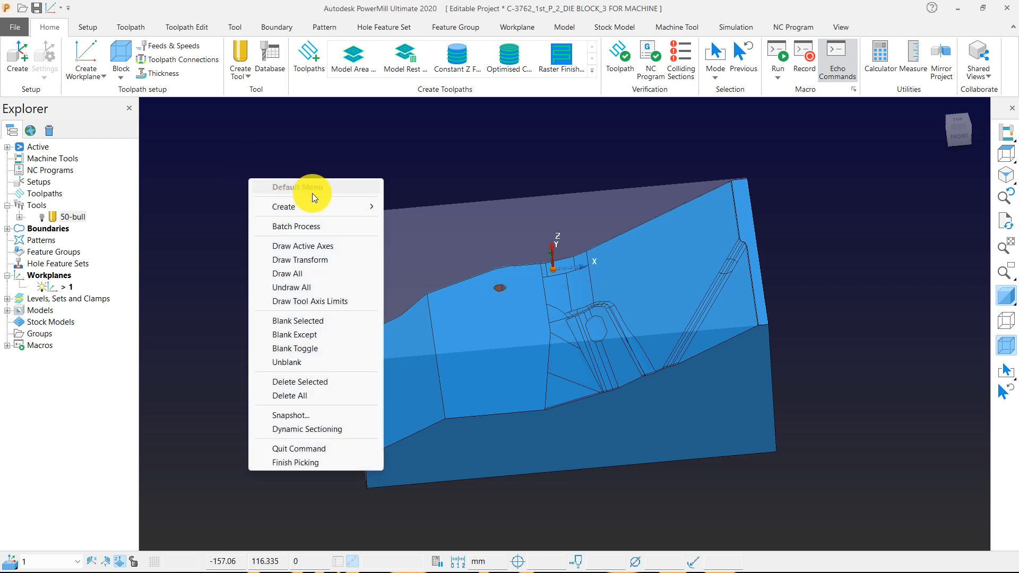
pyautogui.moveTo(356, 207)
pyautogui.moveTo(437, 234)
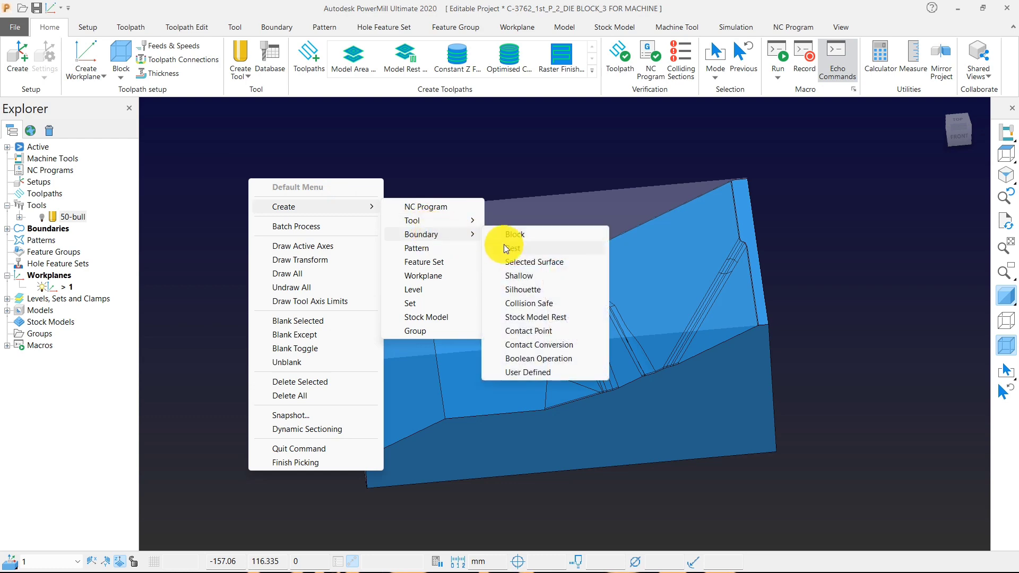
pyautogui.click(506, 248)
pyautogui.scroll(-3, 837, 260)
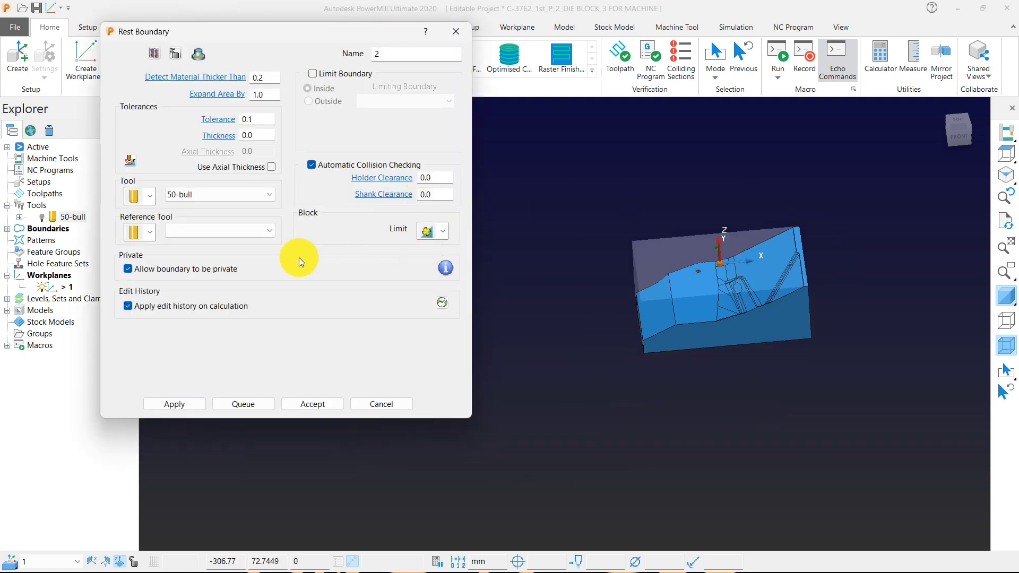
pyautogui.click(200, 232)
pyautogui.click(196, 256)
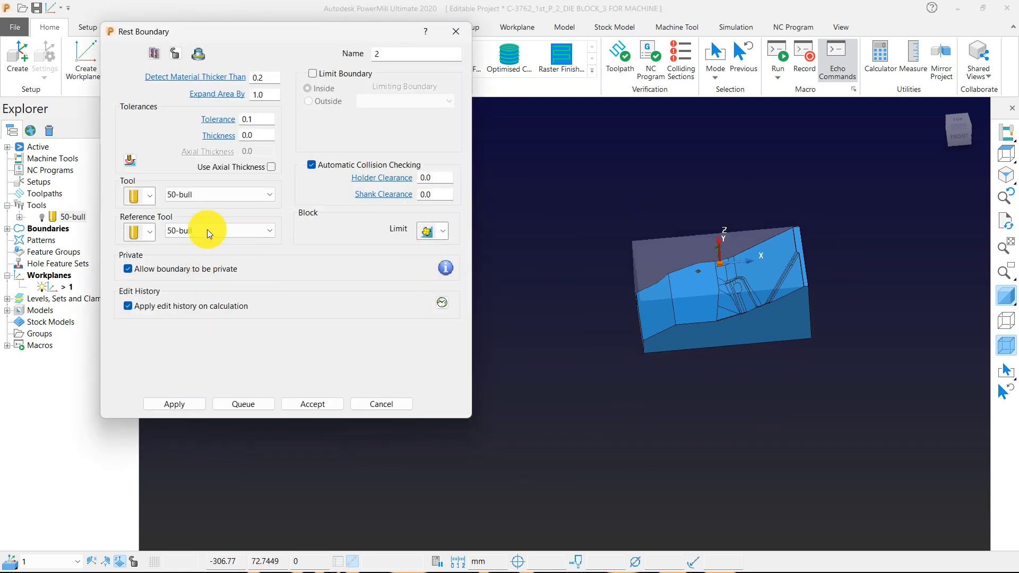
# Step: Create a 10 mm diameter end mill named 10-end as the rest boundary's tool
pyautogui.moveTo(760, 234); pyautogui.dragTo(713, 284, button='middle')
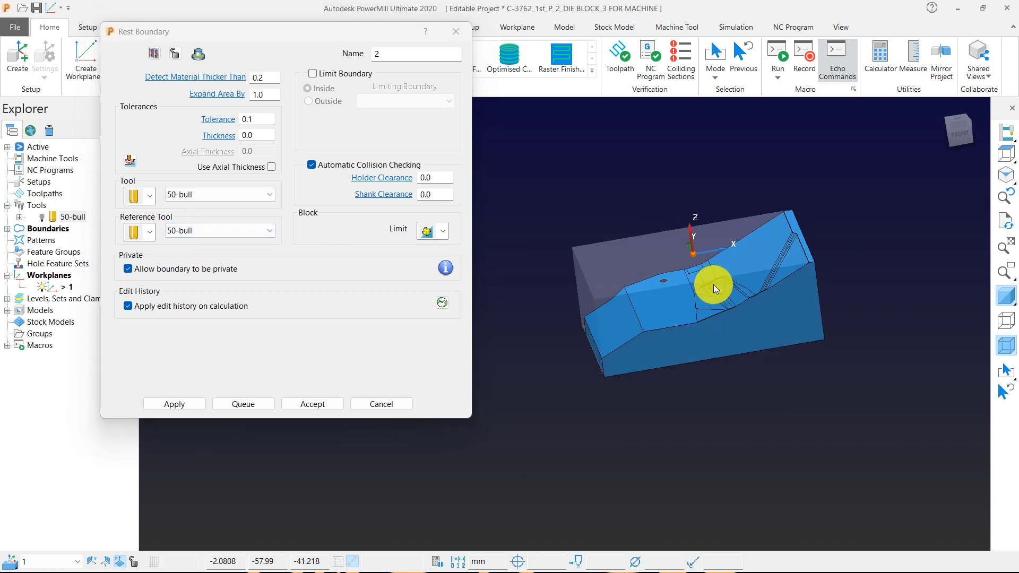
pyautogui.scroll(5, 720, 287)
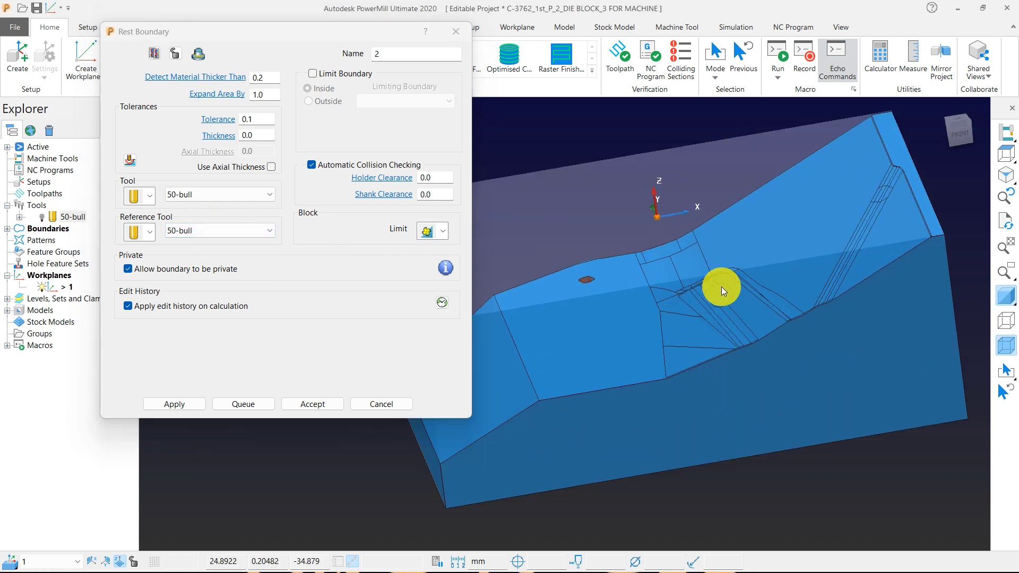
pyautogui.click(149, 195)
pyautogui.click(133, 223)
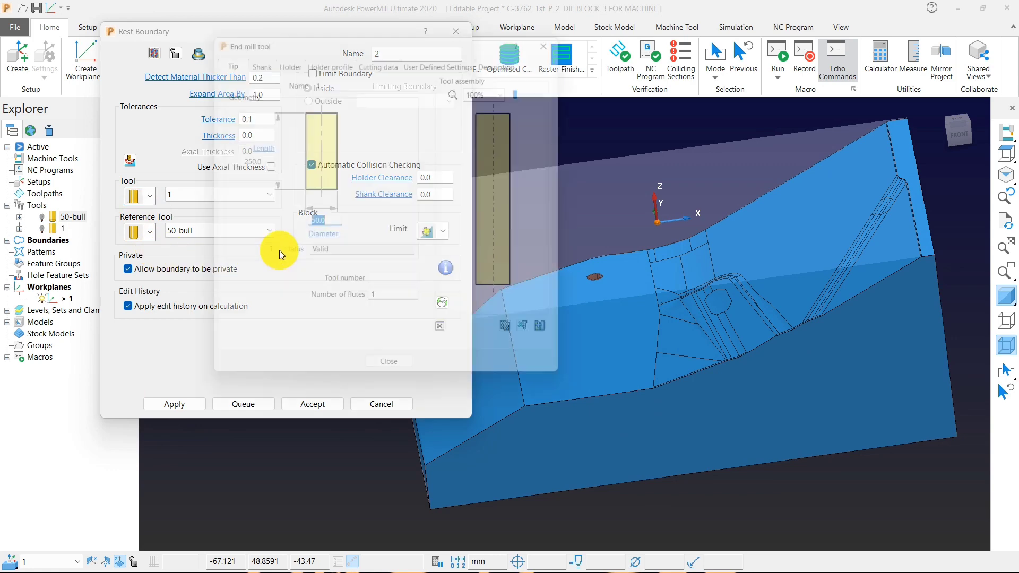
pyautogui.write('10')
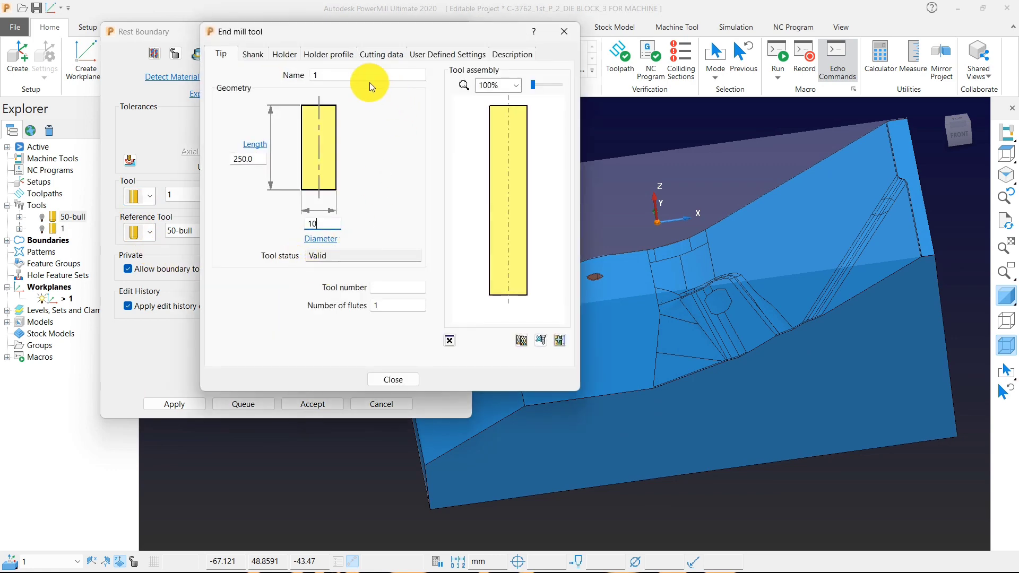
pyautogui.click(348, 73)
pyautogui.write('0')
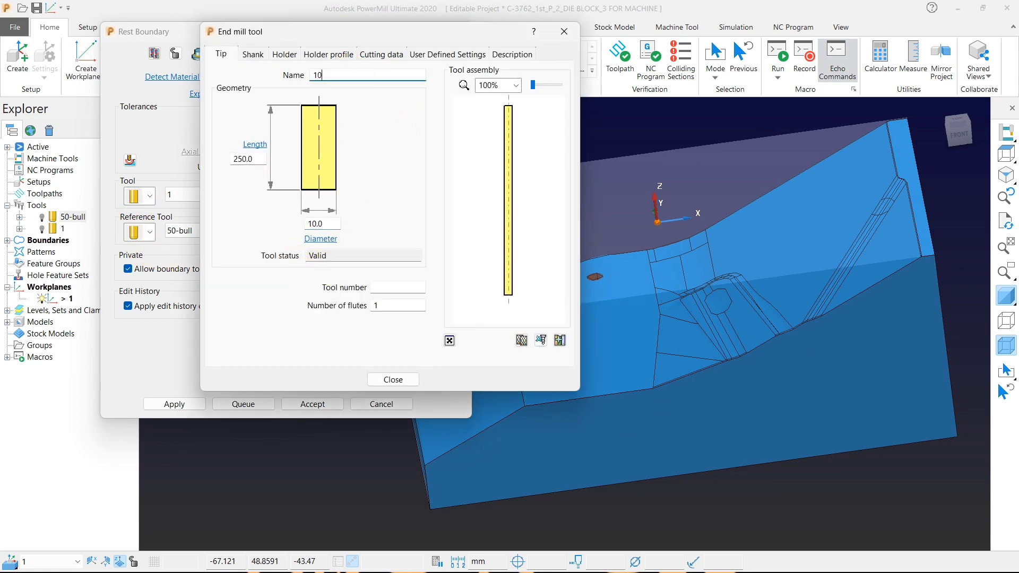
pyautogui.write('-end')
pyautogui.click(394, 380)
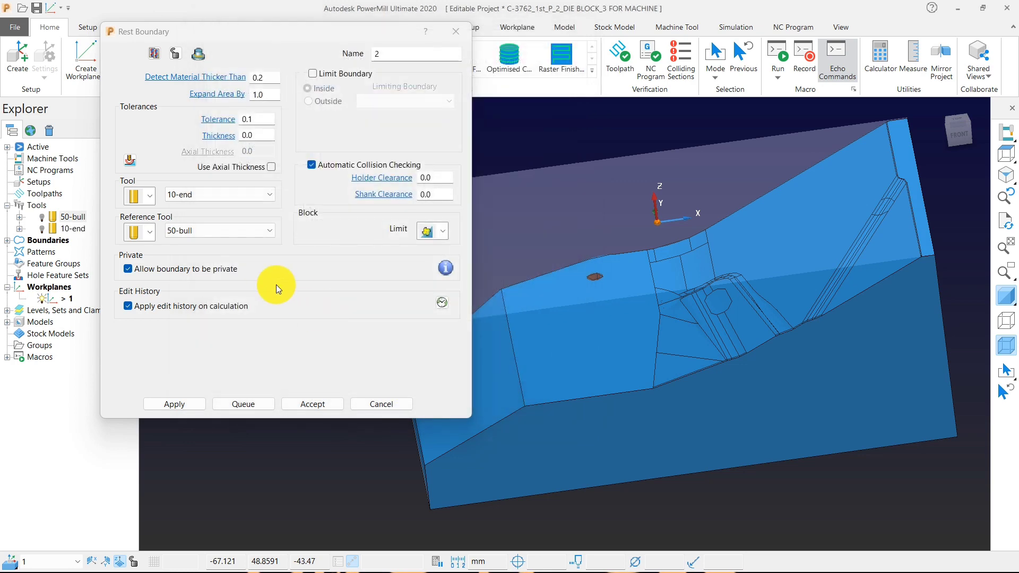
pyautogui.scroll(-2, 696, 289)
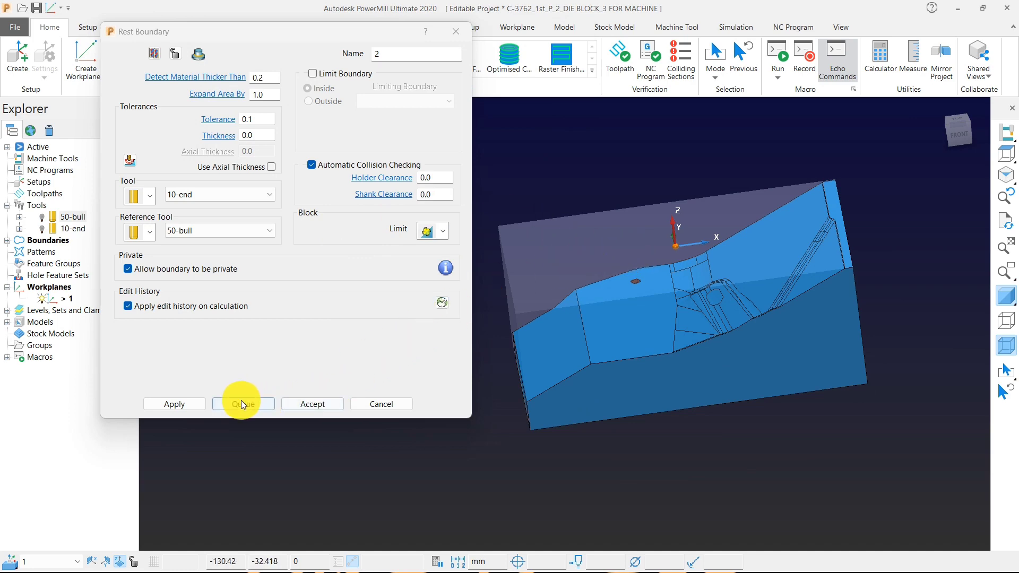
# Step: Calculate the rest boundary for 10-end against reference tool 50-bull with material thicker than 0.2 detected
pyautogui.click(184, 406)
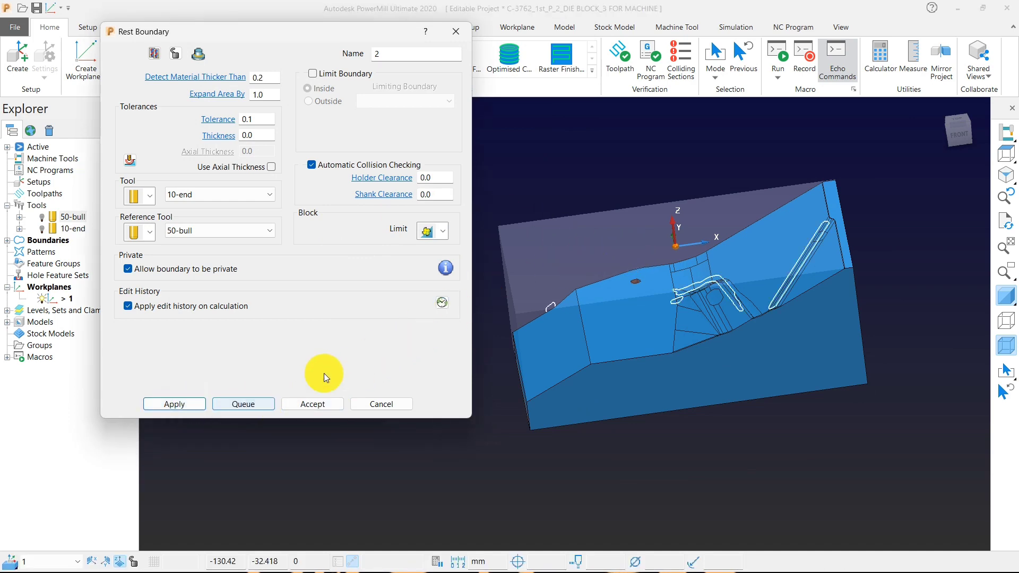
pyautogui.moveTo(570, 320); pyautogui.dragTo(707, 346, button='middle')
pyautogui.scroll(3, 813, 297)
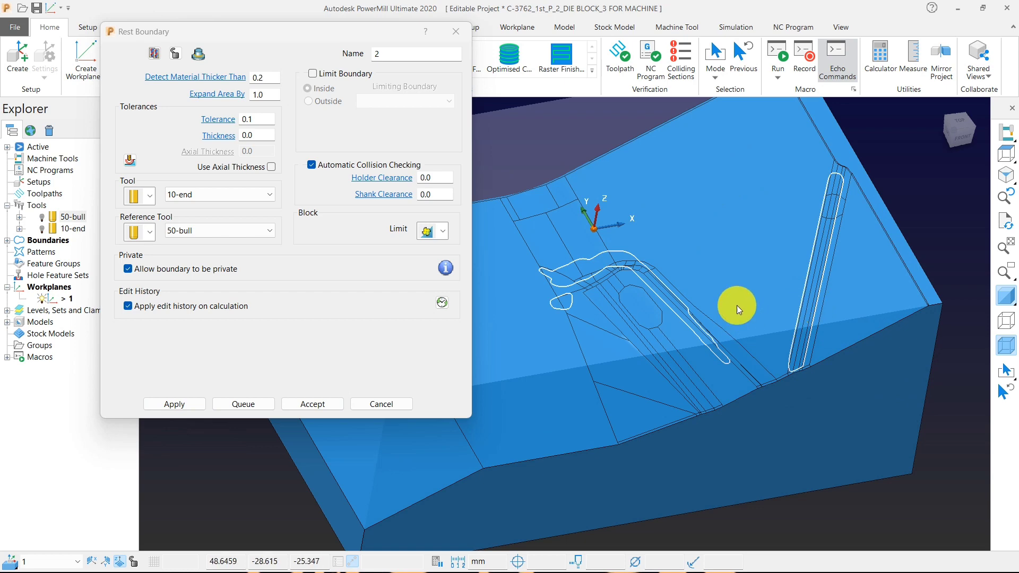
# Step: Examine the calculated rest boundary segments along the die's grooves, corners and outer edge from several angles
pyautogui.scroll(-5, 839, 227)
pyautogui.moveTo(841, 264); pyautogui.dragTo(693, 387, button='middle')
pyautogui.scroll(2, 575, 276)
pyautogui.moveTo(575, 284); pyautogui.dragTo(587, 319, button='middle')
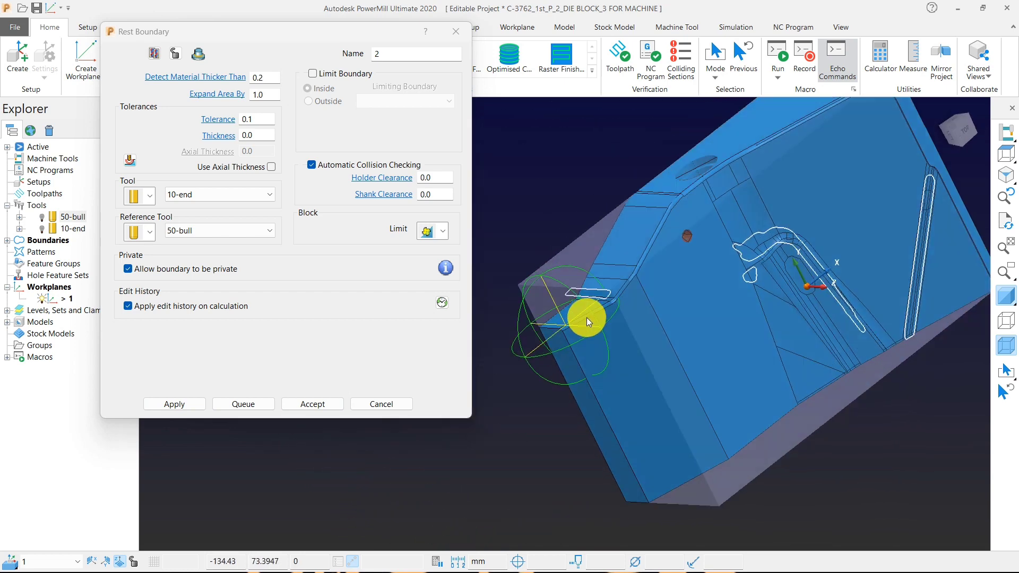
pyautogui.scroll(3, 587, 318)
pyautogui.moveTo(664, 353); pyautogui.dragTo(552, 213, button='middle')
pyautogui.scroll(-4, 554, 226)
pyautogui.scroll(-1, 555, 230)
pyautogui.scroll(4, 724, 213)
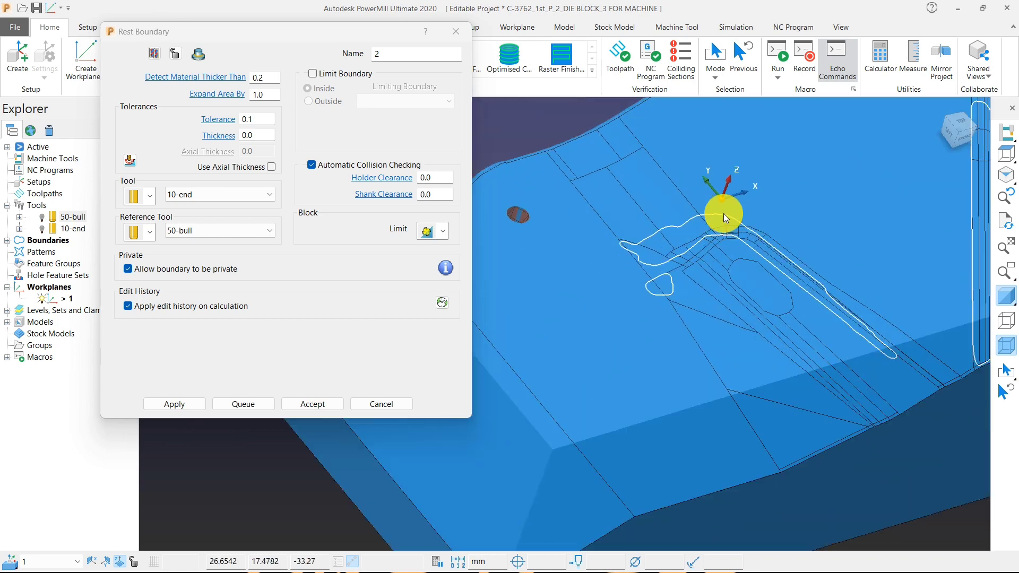
pyautogui.moveTo(724, 213); pyautogui.dragTo(607, 248, button='middle')
pyautogui.scroll(-5, 607, 248)
pyautogui.moveTo(680, 296); pyautogui.dragTo(679, 347, button='middle')
pyautogui.scroll(3, 723, 286)
pyautogui.scroll(-3, 630, 313)
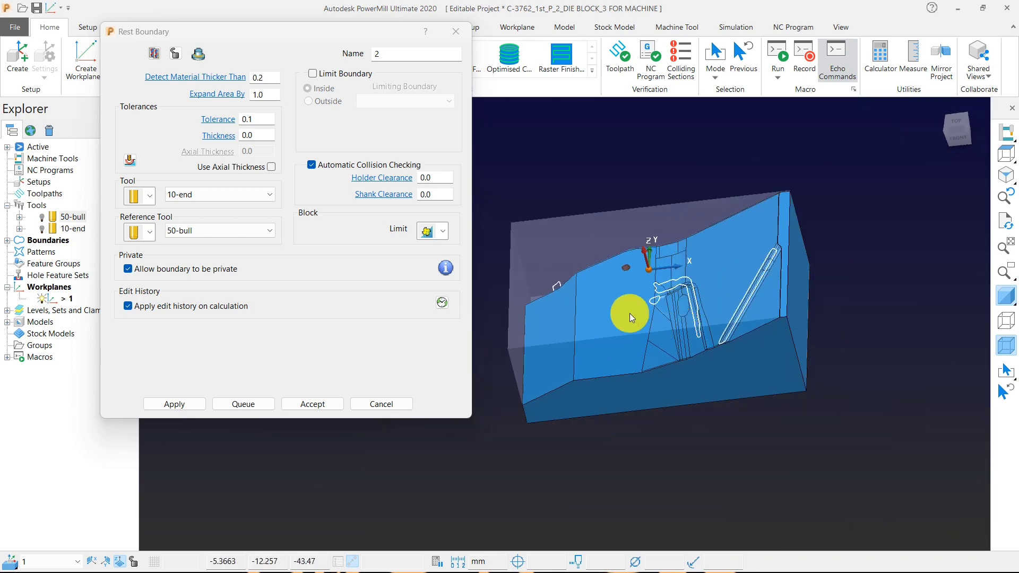
pyautogui.moveTo(630, 314); pyautogui.dragTo(554, 284, button='middle')
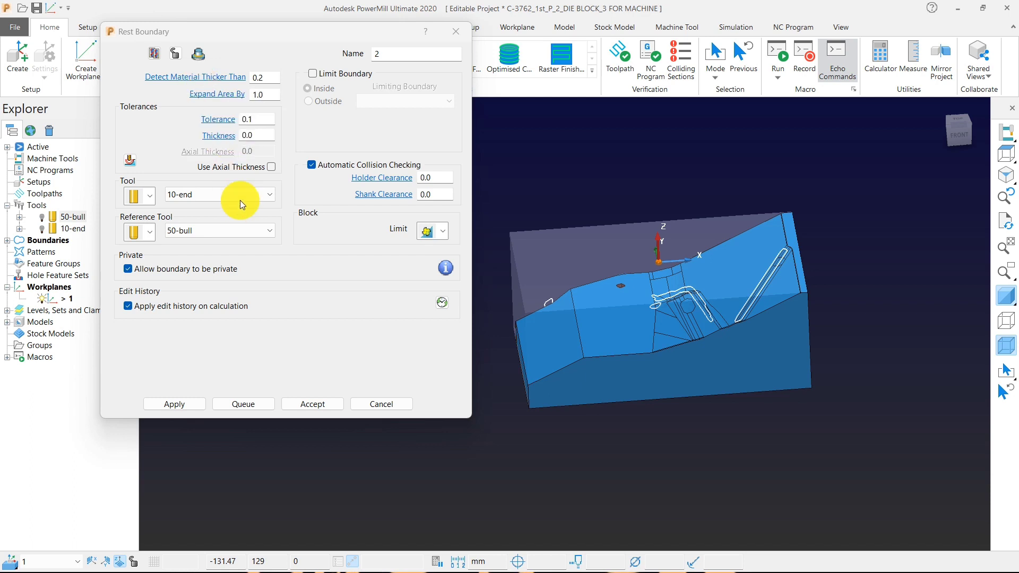
# Step: Set the rest boundary's thickness to 0.2 and enable the use of a separate axial thickness
pyautogui.doubleClick(254, 135)
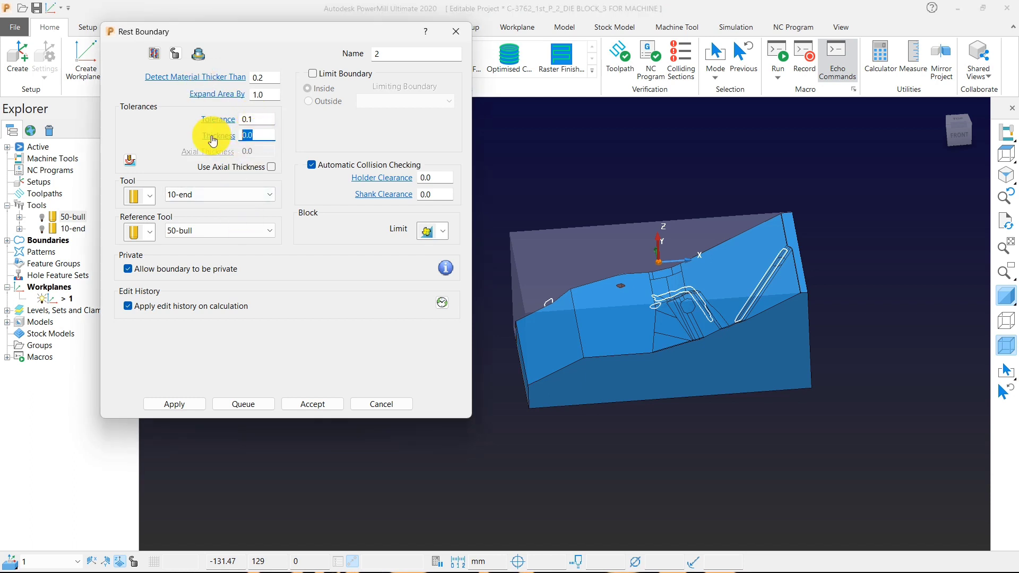
pyautogui.write('.2')
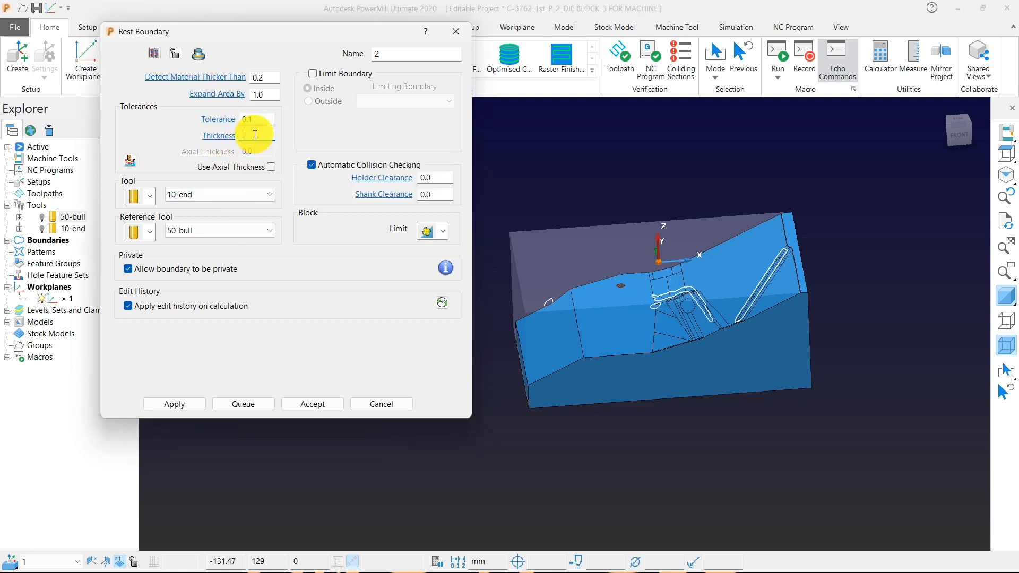
pyautogui.click(552, 155)
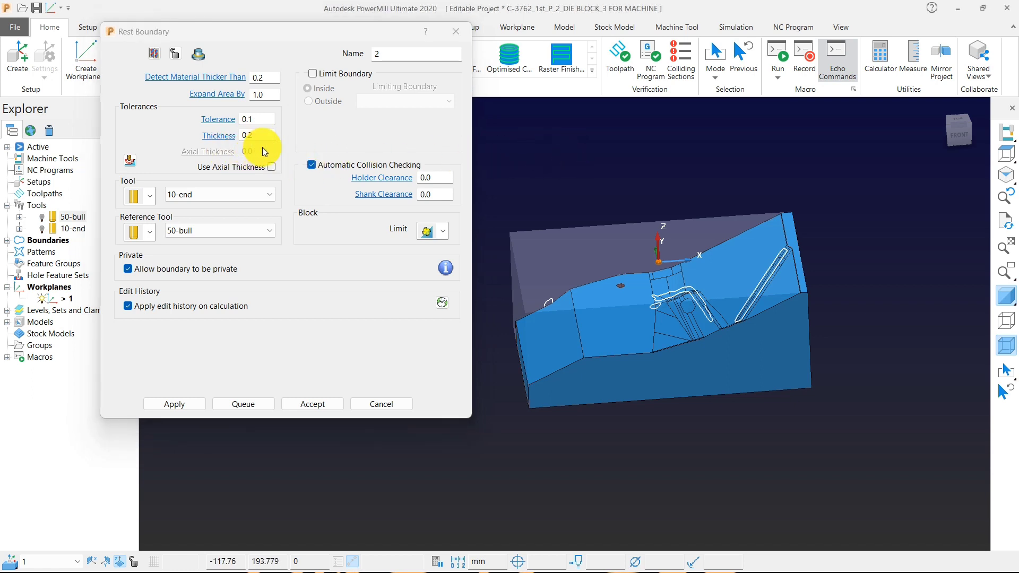
pyautogui.click(273, 167)
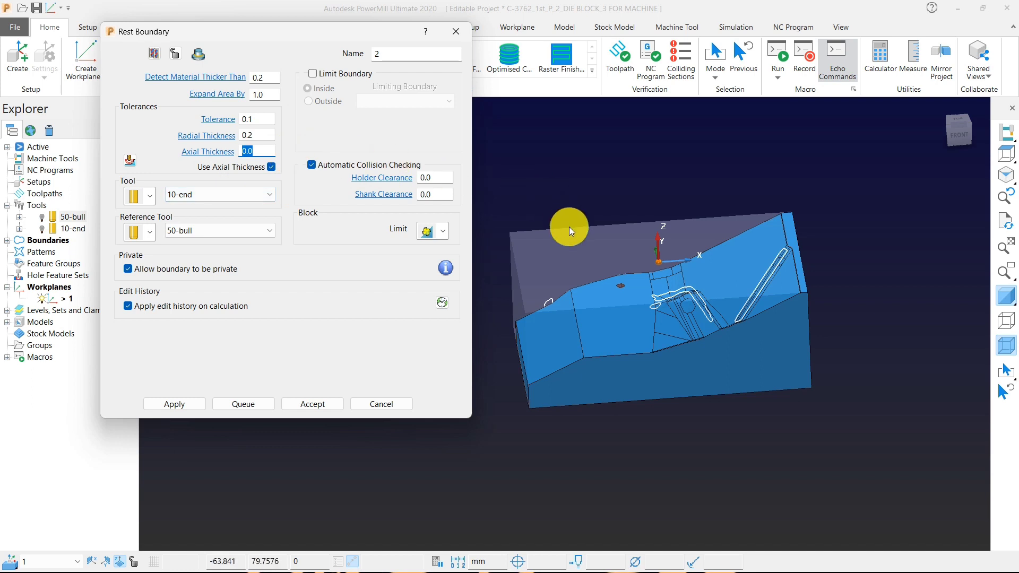
pyautogui.moveTo(565, 228); pyautogui.dragTo(569, 291, button='middle')
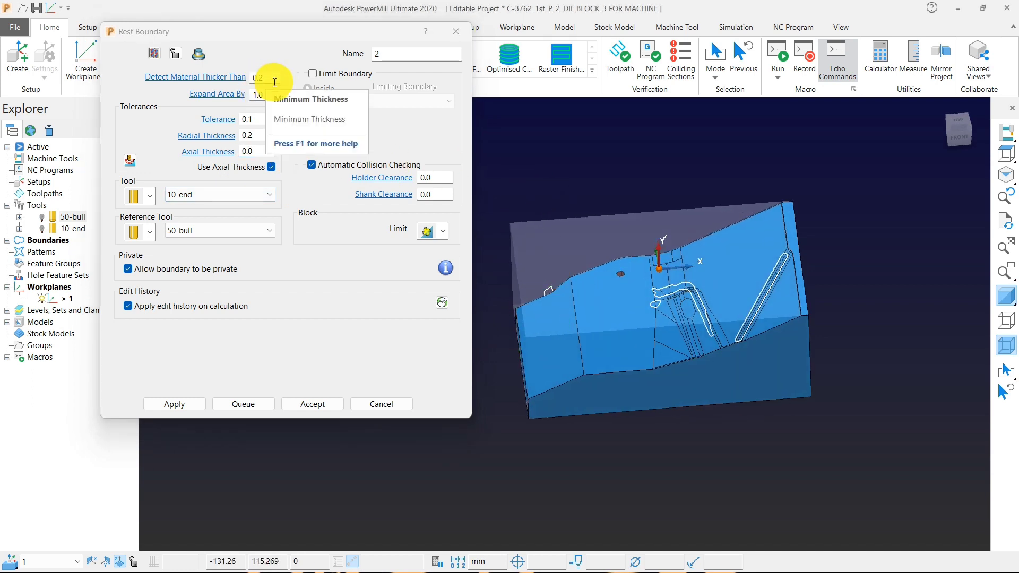
# Step: Check the boundary along the die's grooves and set its material detection threshold to 1
pyautogui.scroll(3, 715, 325)
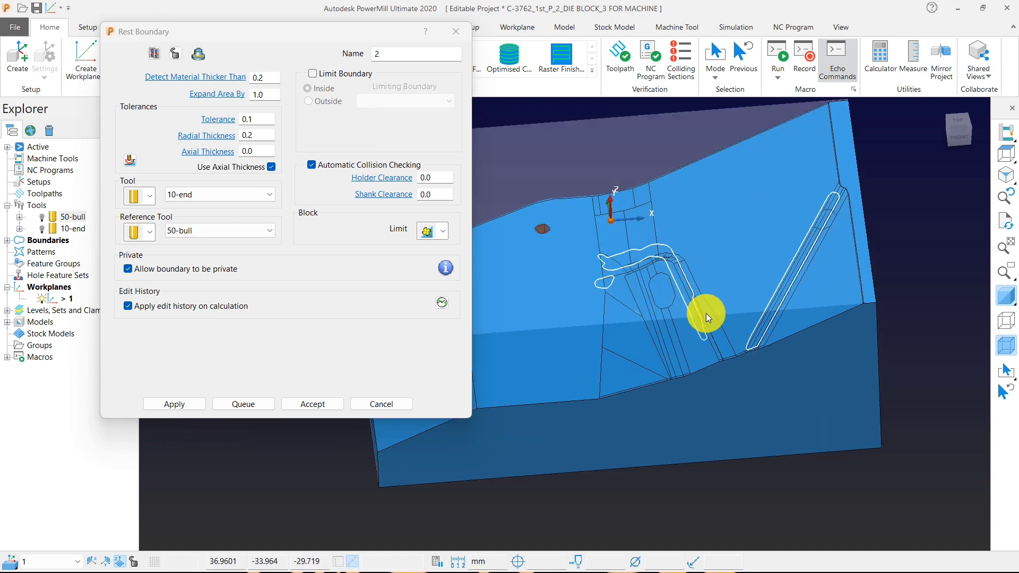
pyautogui.scroll(-2, 765, 334)
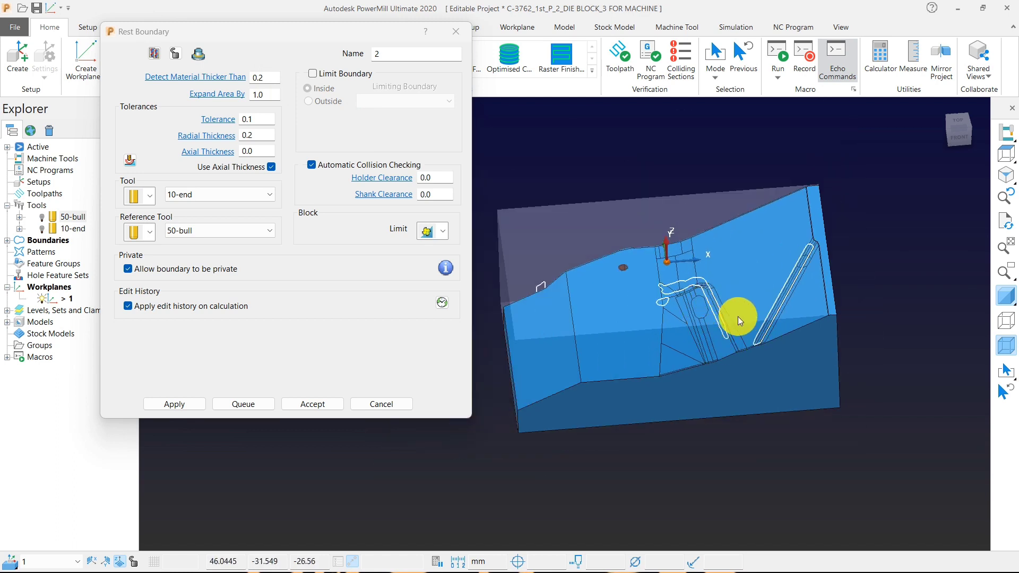
pyautogui.scroll(-2, 730, 338)
pyautogui.scroll(4, 724, 328)
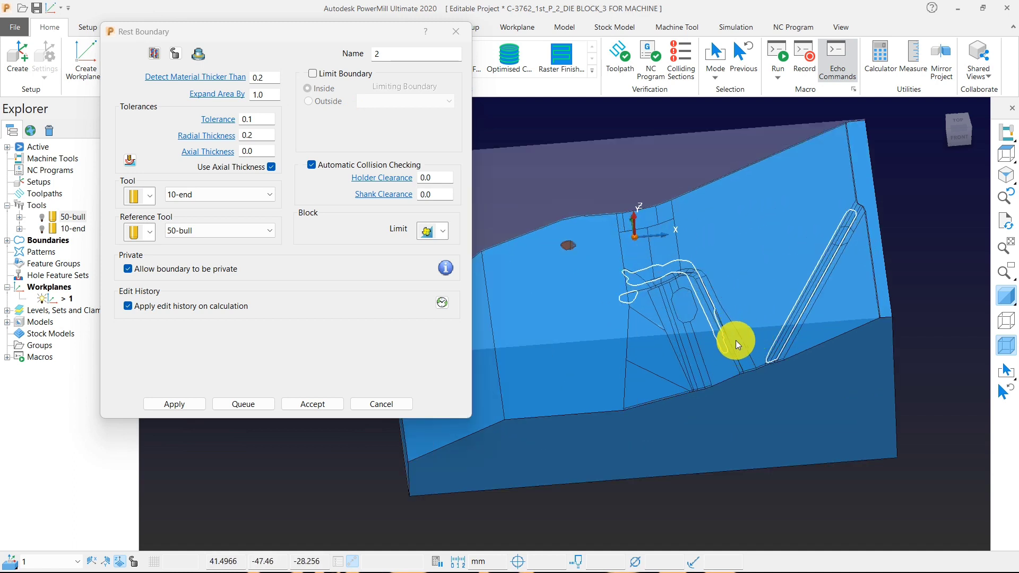
pyautogui.click(266, 78)
pyautogui.write('1')
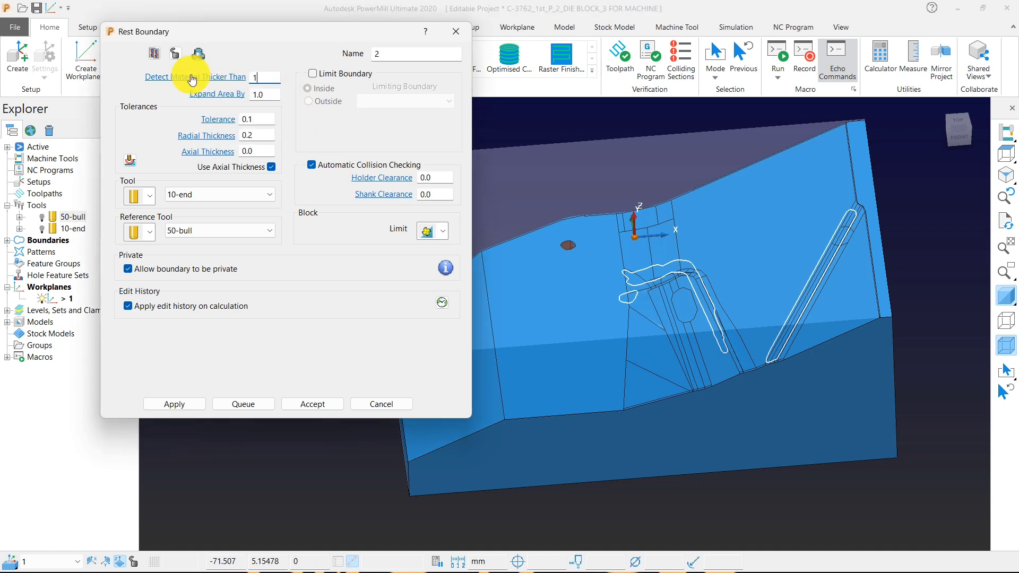
pyautogui.click(601, 125)
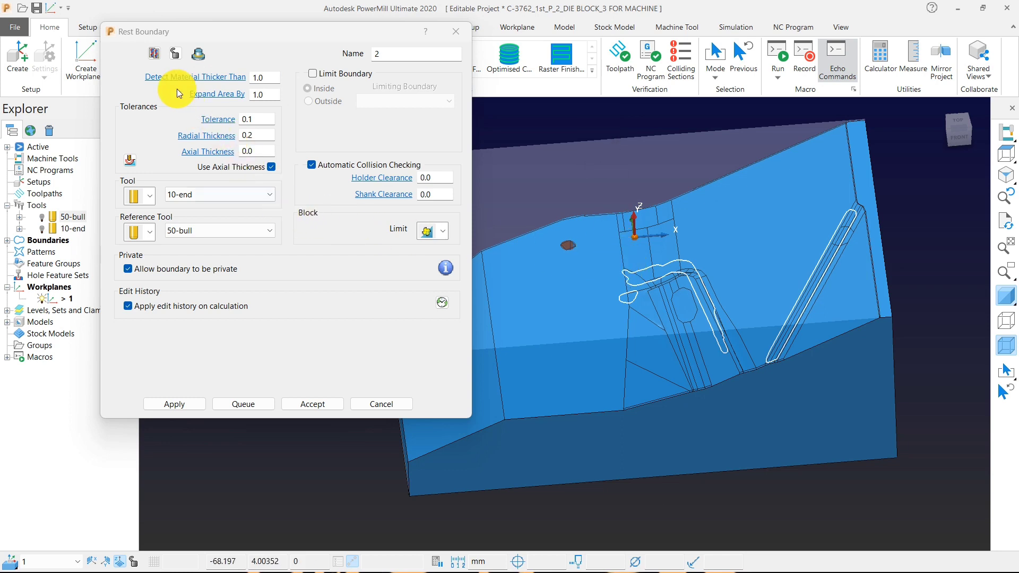
# Step: Copy rest boundary 2, set the copy to detect material thicker than 0.2, and calculate and accept it
pyautogui.click(154, 53)
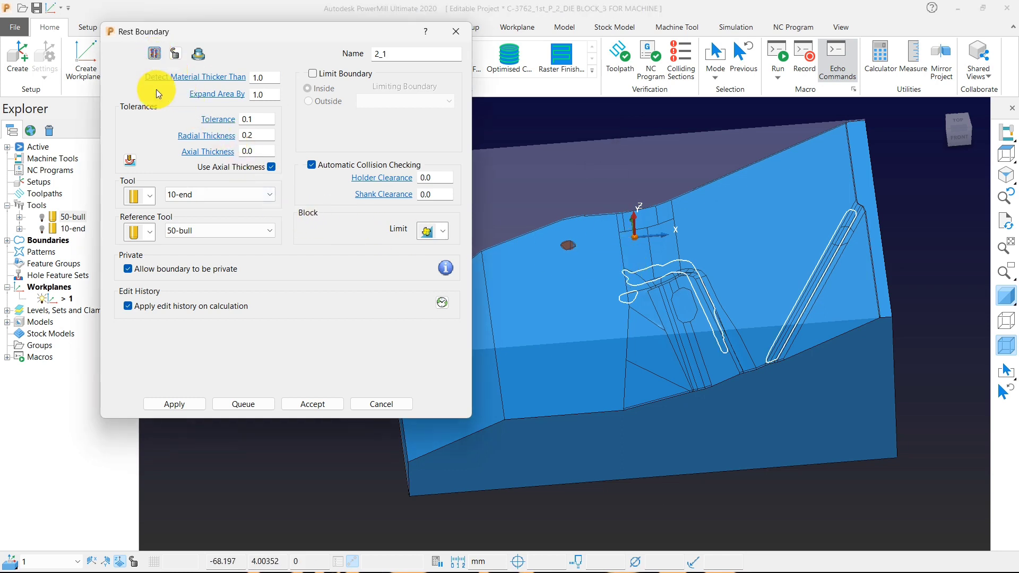
pyautogui.click(7, 240)
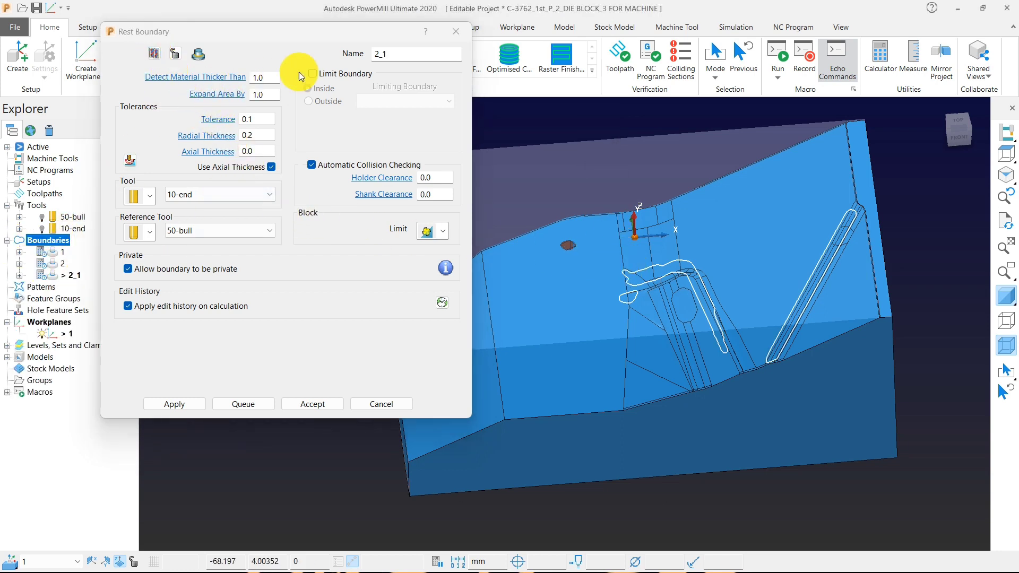
pyautogui.click(259, 77)
pyautogui.write('.2')
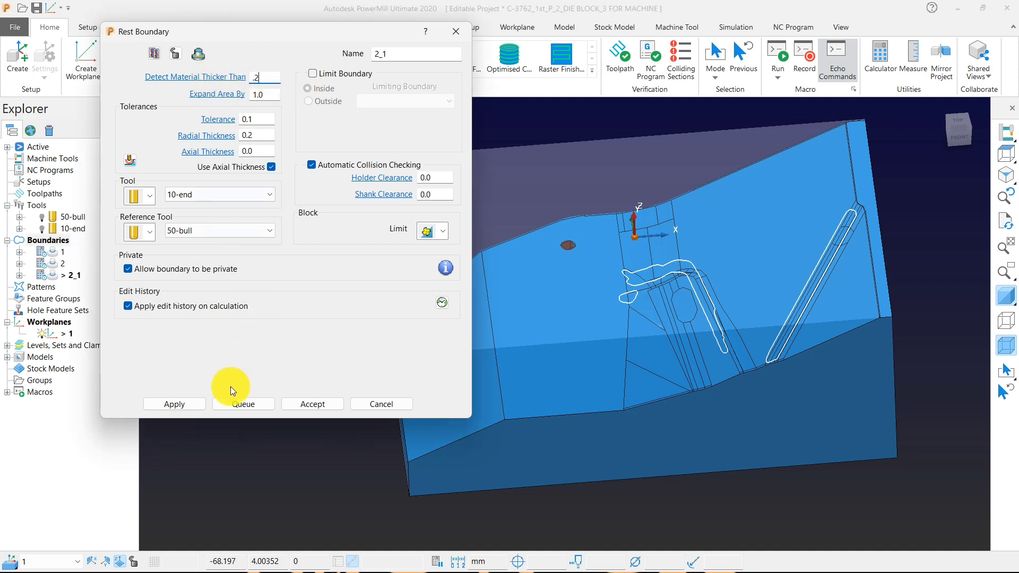
pyautogui.click(180, 403)
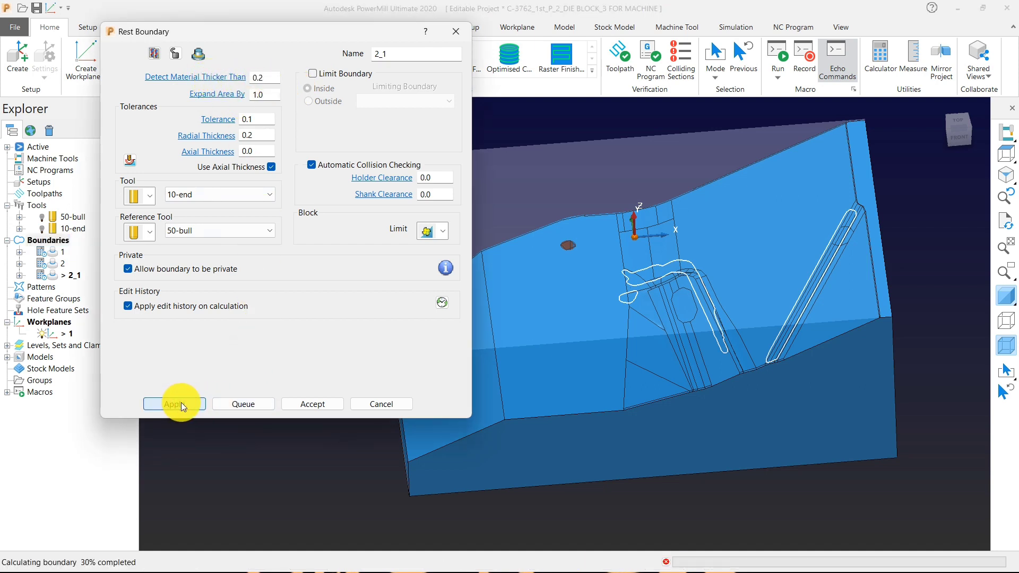
pyautogui.click(296, 409)
# Step: Create a rest boundary that detects material thicker than 1, using 10-end and reference tool 50-bull, and calculate and accept it
pyautogui.rightClick(258, 168)
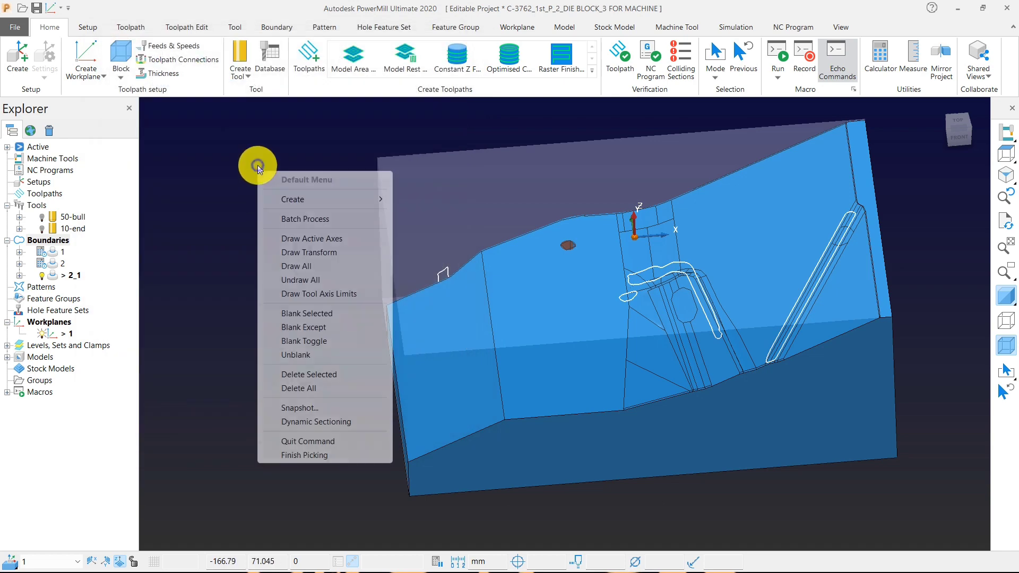
pyautogui.moveTo(373, 199)
pyautogui.moveTo(462, 228)
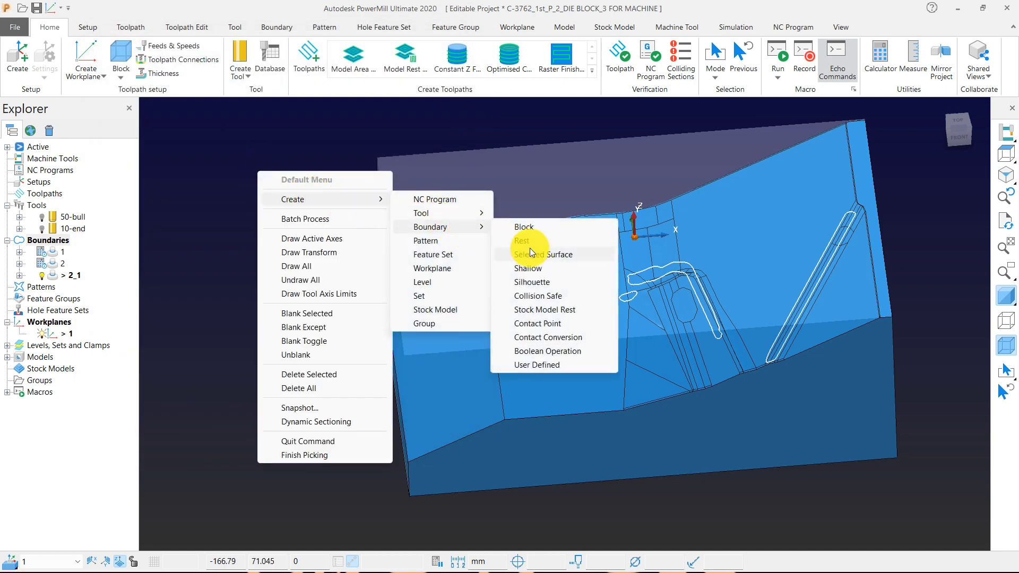
pyautogui.click(530, 240)
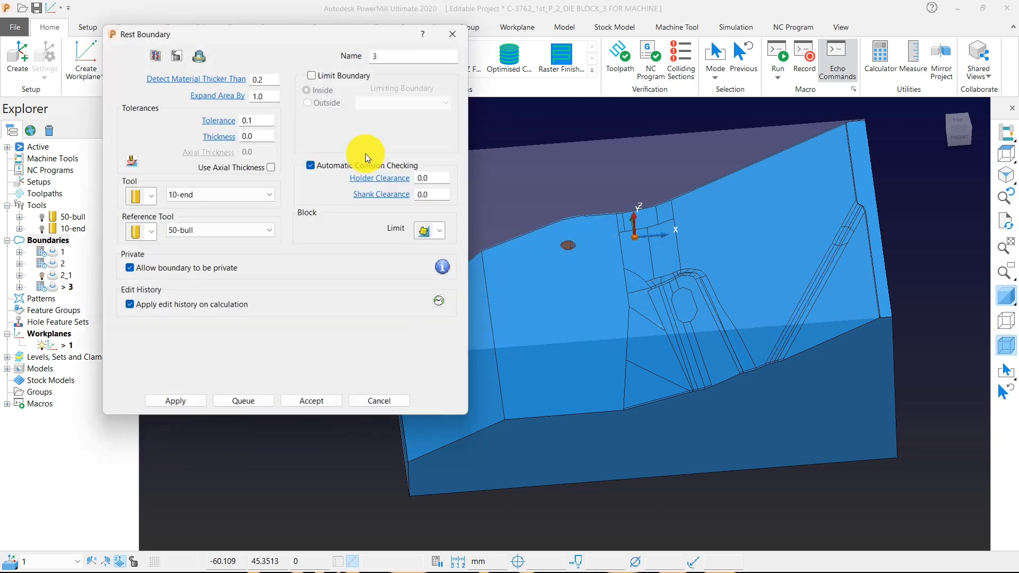
pyautogui.doubleClick(271, 74)
pyautogui.write('1')
pyautogui.click(568, 125)
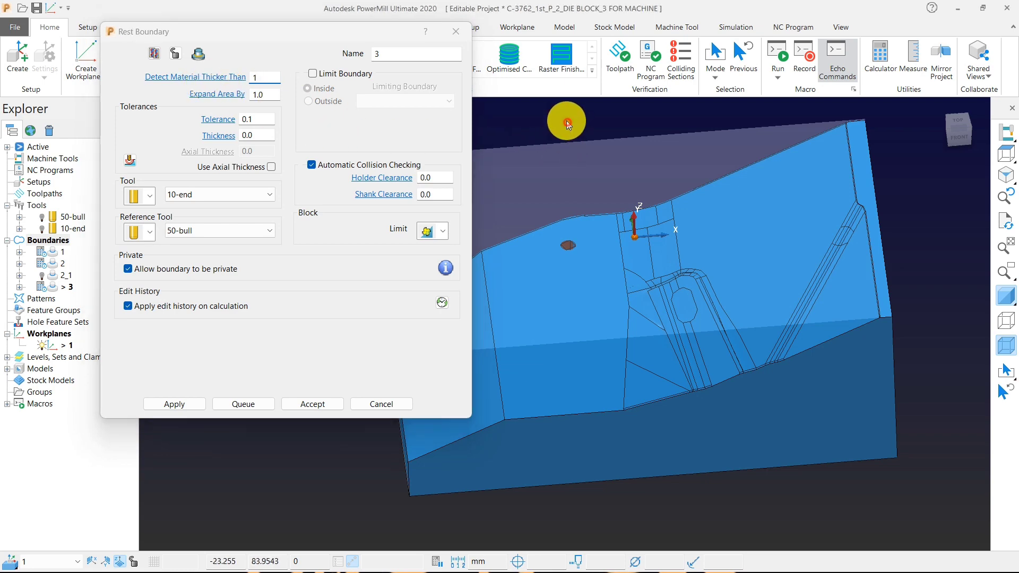
pyautogui.click(175, 404)
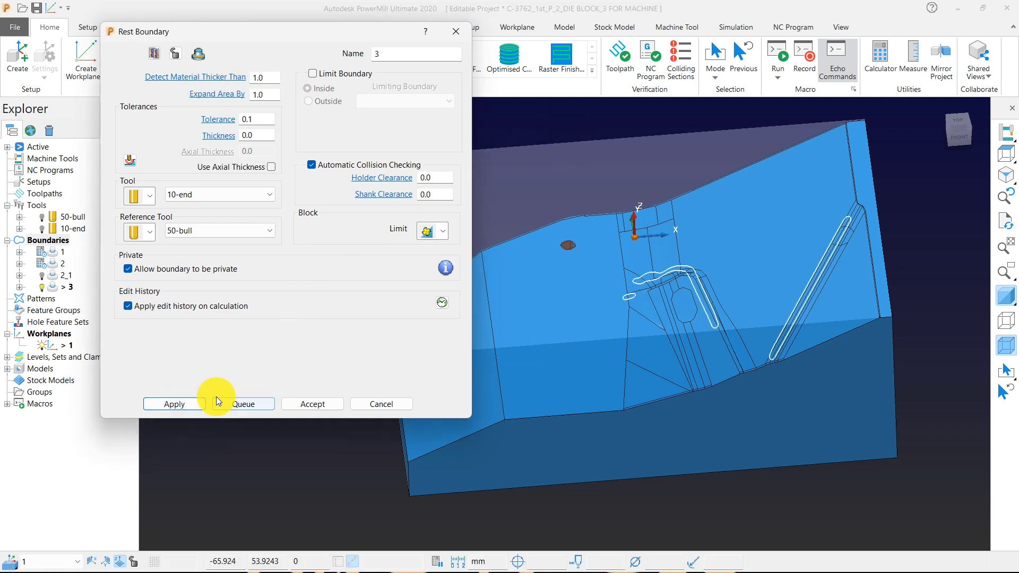
pyautogui.click(330, 401)
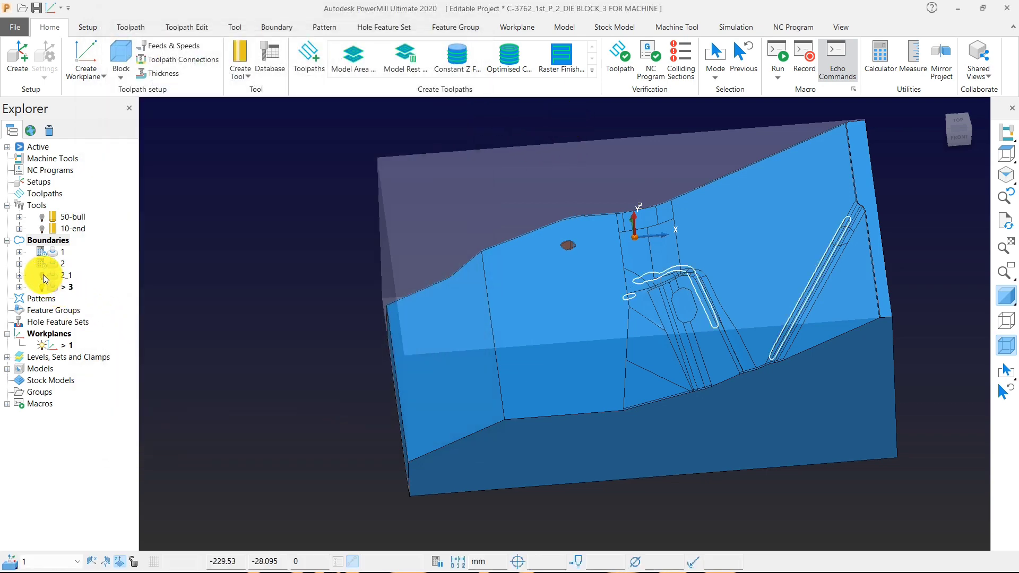
# Step: Show boundary 2_1 together with boundary 3 and compare their outlines around the grooves
pyautogui.click(43, 275)
pyautogui.moveTo(512, 306); pyautogui.dragTo(557, 343, button='middle')
pyautogui.scroll(5, 705, 337)
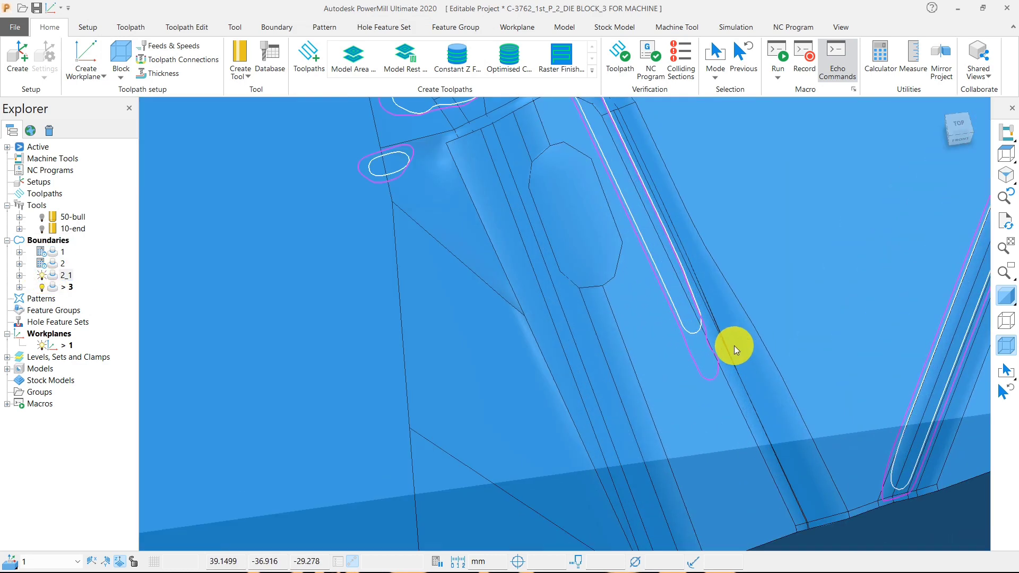
pyautogui.scroll(-5, 640, 345)
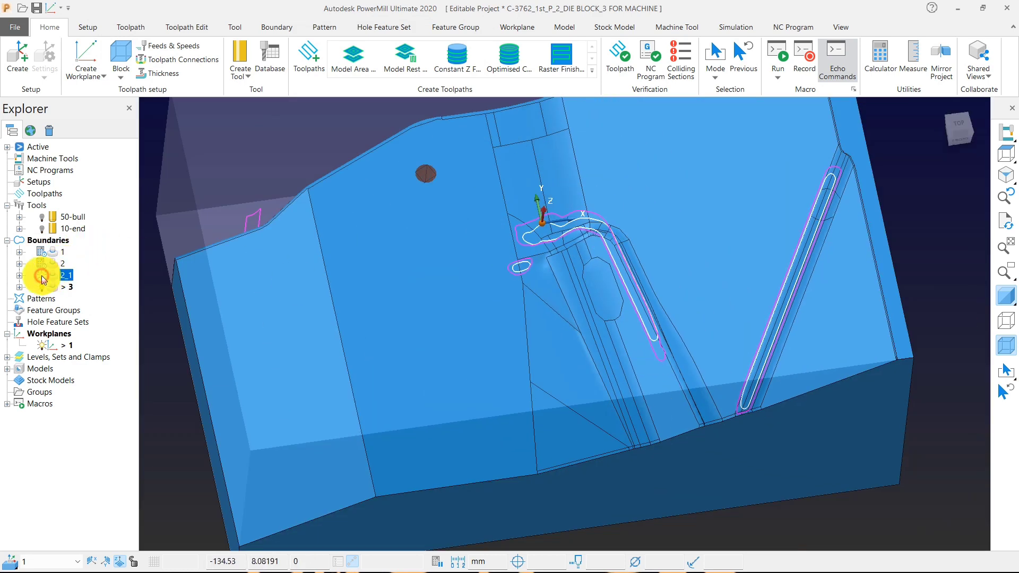
pyautogui.scroll(3, 616, 326)
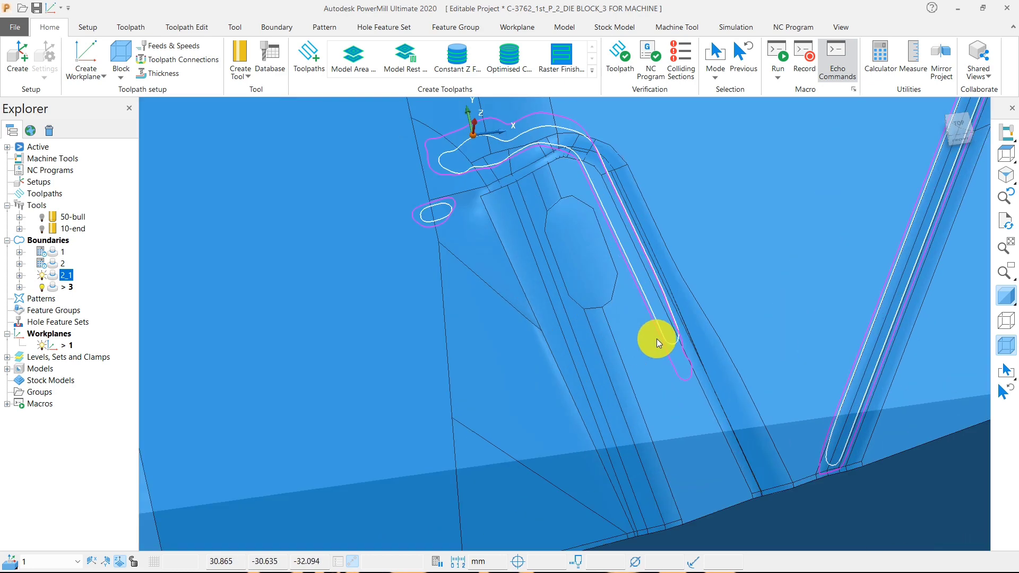
pyautogui.scroll(2, 657, 339)
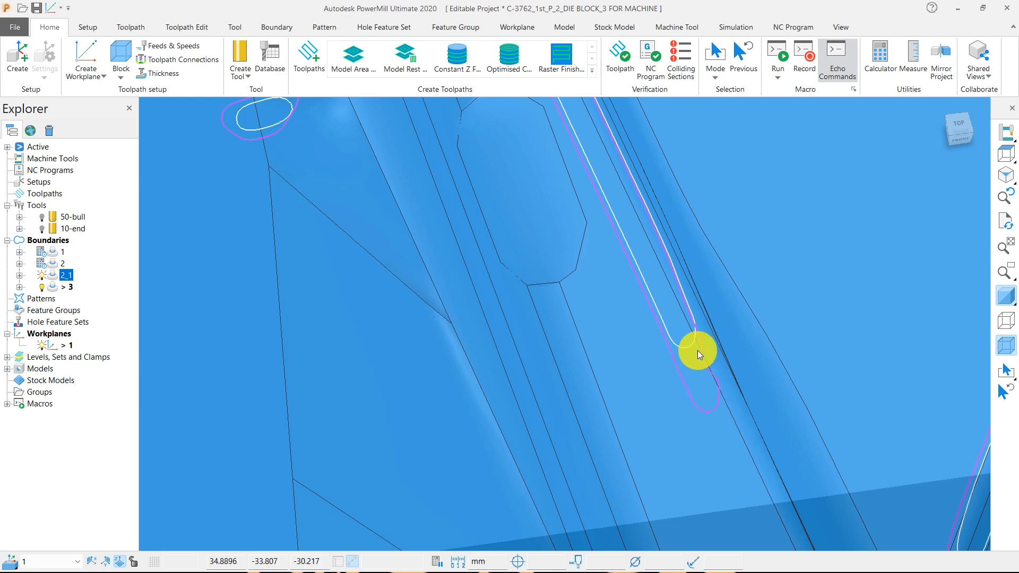
pyautogui.scroll(-3, 677, 327)
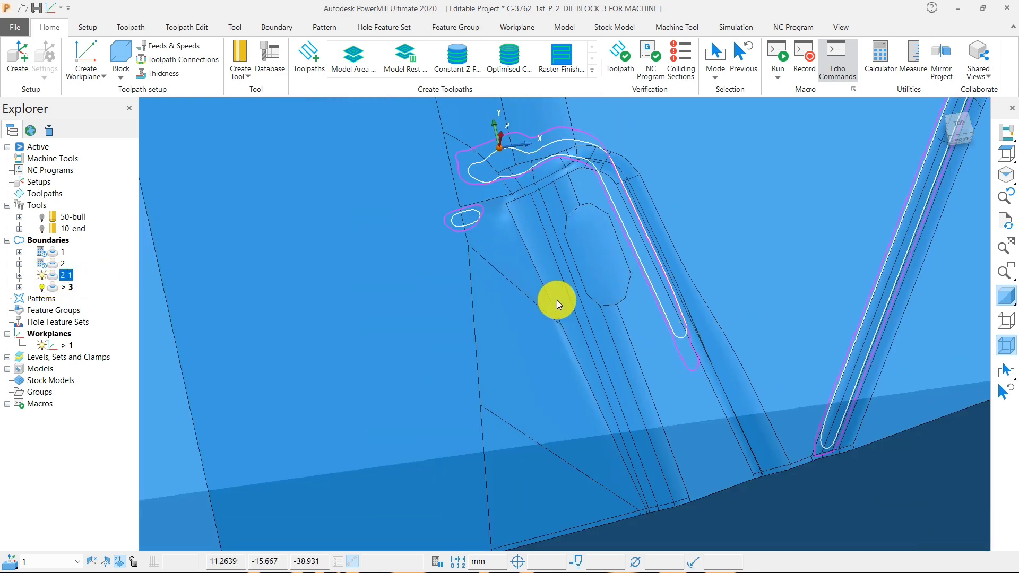
pyautogui.scroll(-3, 556, 300)
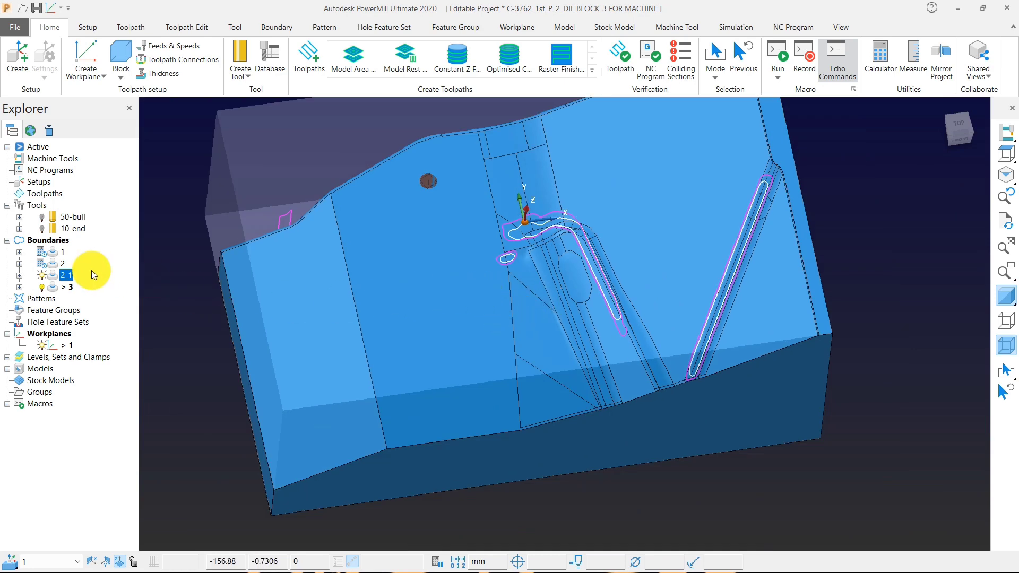
# Step: Hide boundary 2_1 and start a new rest boundary that detects material thicker than 0.2, using 10-end and reference tool 50-bull
pyautogui.click(41, 275)
pyautogui.moveTo(473, 303); pyautogui.dragTo(393, 228, button='middle')
pyautogui.rightClick(200, 169)
pyautogui.moveTo(324, 202)
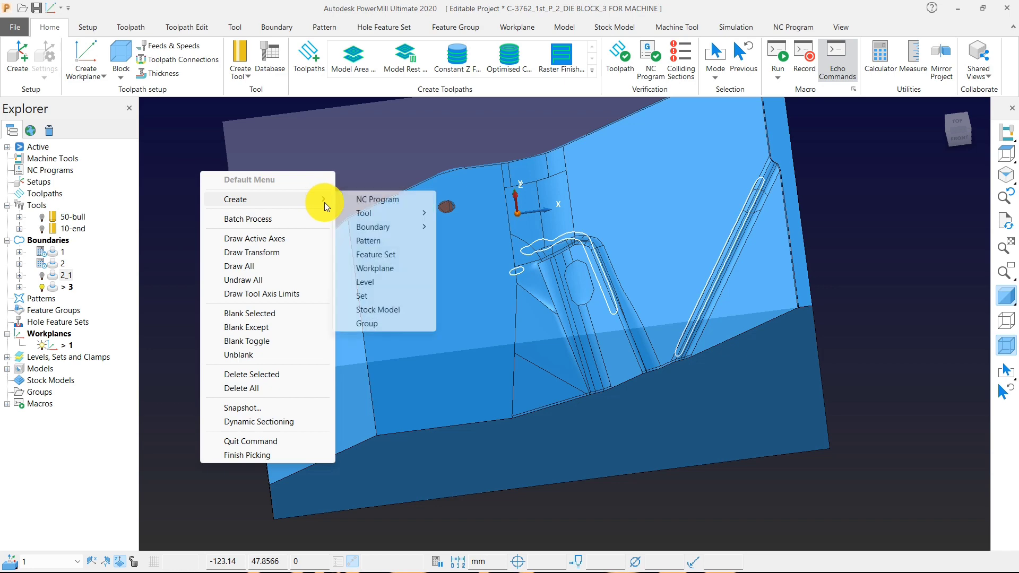
pyautogui.moveTo(408, 228)
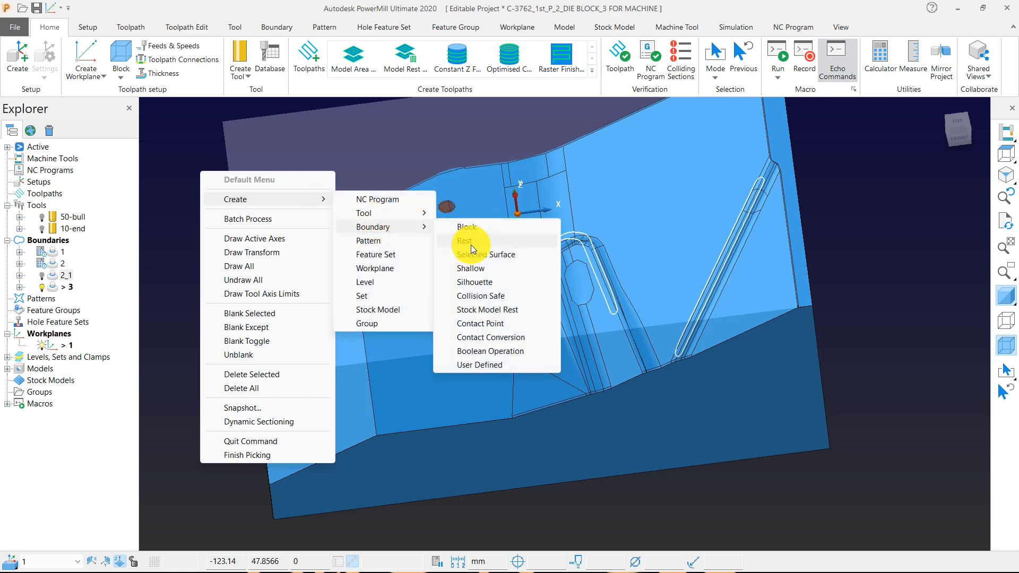
pyautogui.click(470, 243)
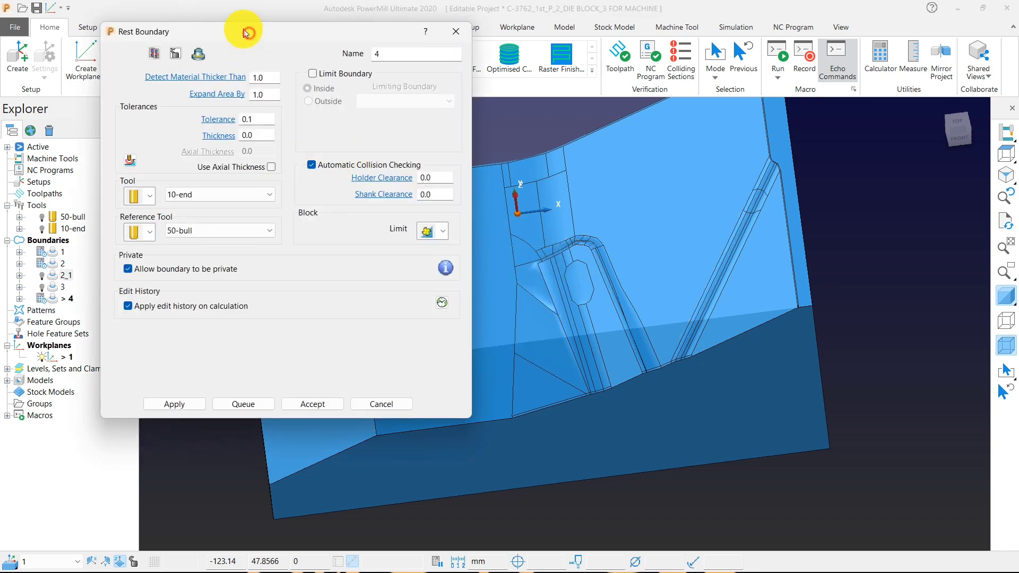
pyautogui.moveTo(246, 34); pyautogui.dragTo(211, 12)
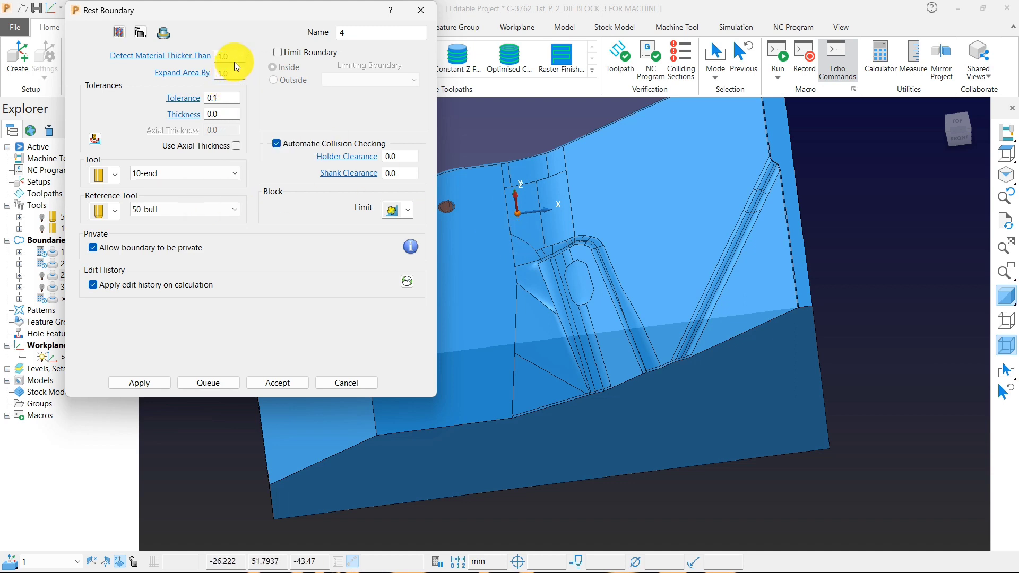
pyautogui.moveTo(234, 60); pyautogui.dragTo(177, 49)
pyautogui.write('0.2')
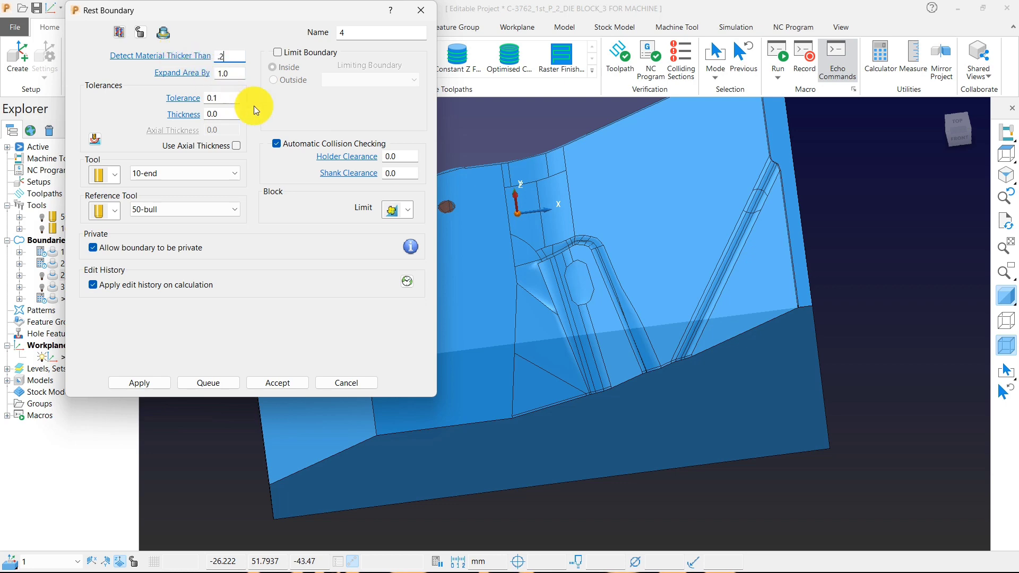
pyautogui.click(524, 127)
pyautogui.scroll(-5, 569, 161)
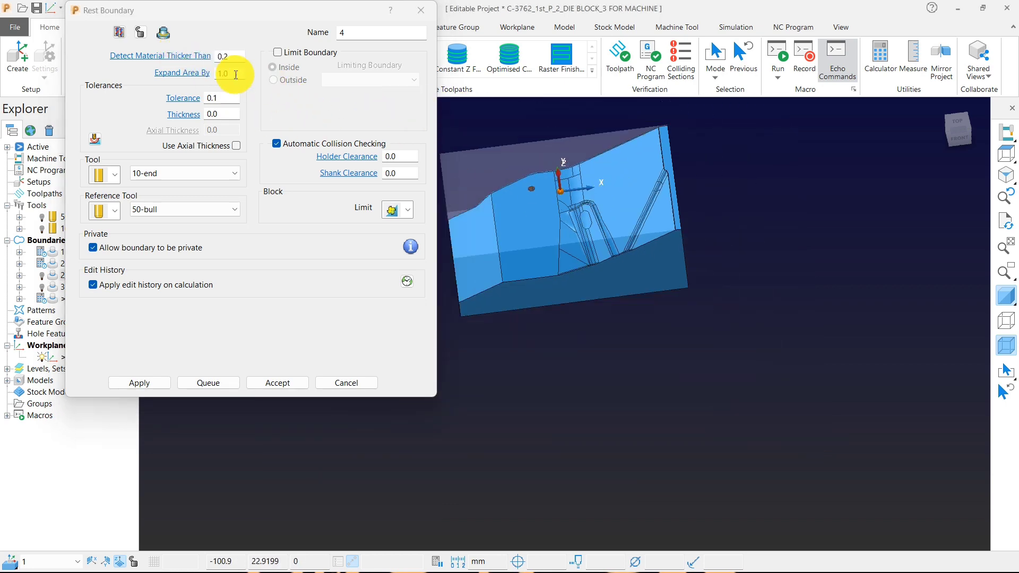
# Step: Set the rest boundary's area expansion to 0.2, then calculate and accept it
pyautogui.click(1007, 151)
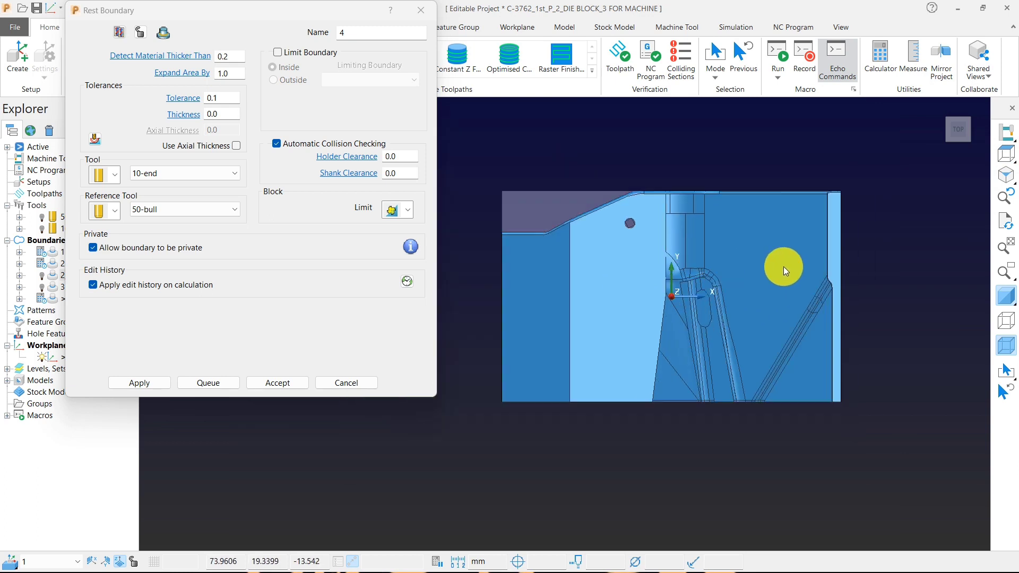
pyautogui.click(231, 73)
pyautogui.write('0.2')
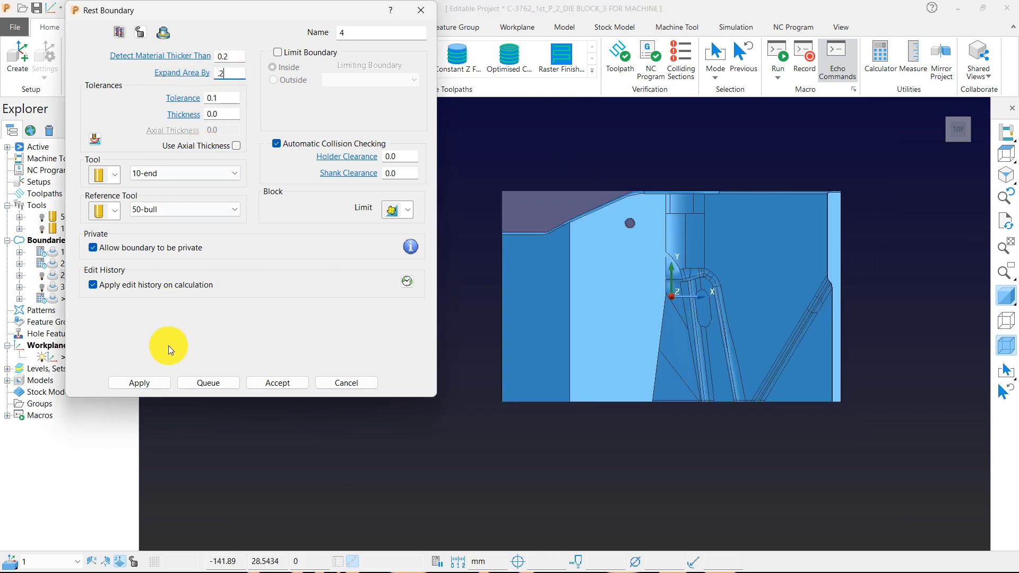
pyautogui.click(138, 383)
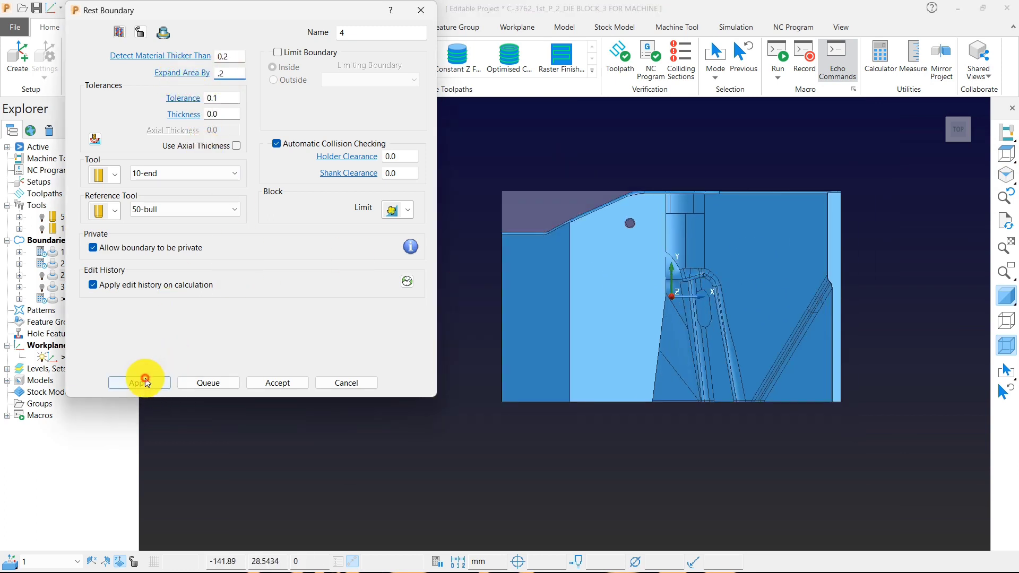
pyautogui.click(281, 382)
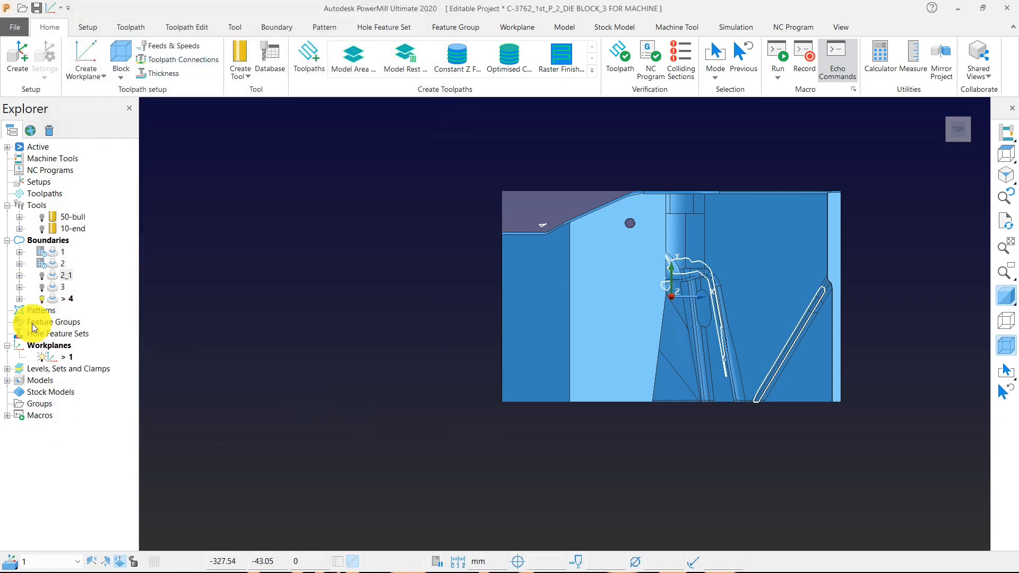
# Step: Show boundary 2_1 together with boundary 4 and compare their outlines closely along the die's grooves
pyautogui.click(43, 286)
pyautogui.click(43, 287)
pyautogui.click(41, 275)
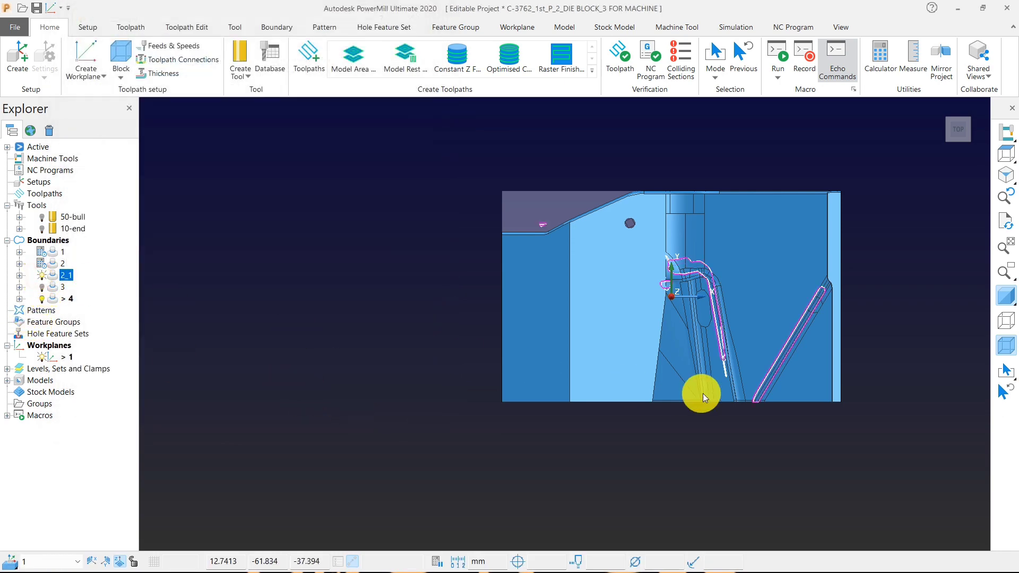
pyautogui.scroll(2, 713, 394)
pyautogui.scroll(3, 746, 366)
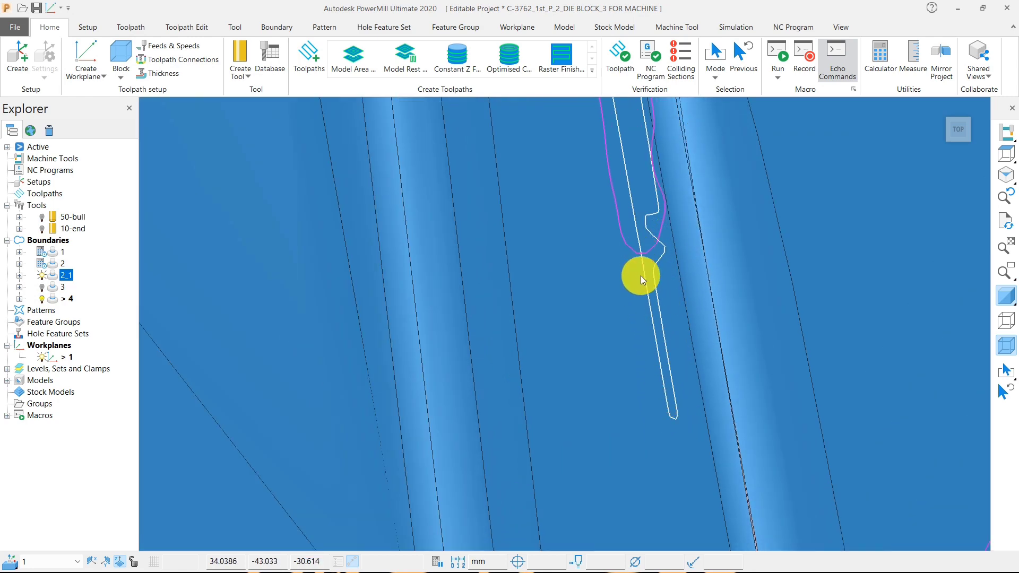
pyautogui.scroll(-5, 691, 290)
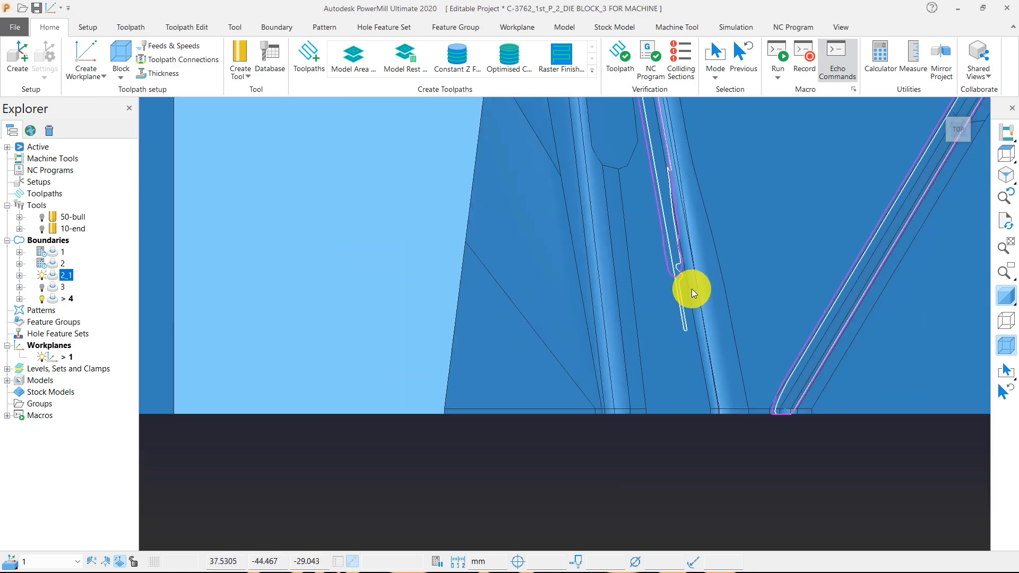
pyautogui.scroll(-3, 590, 323)
pyautogui.scroll(4, 701, 358)
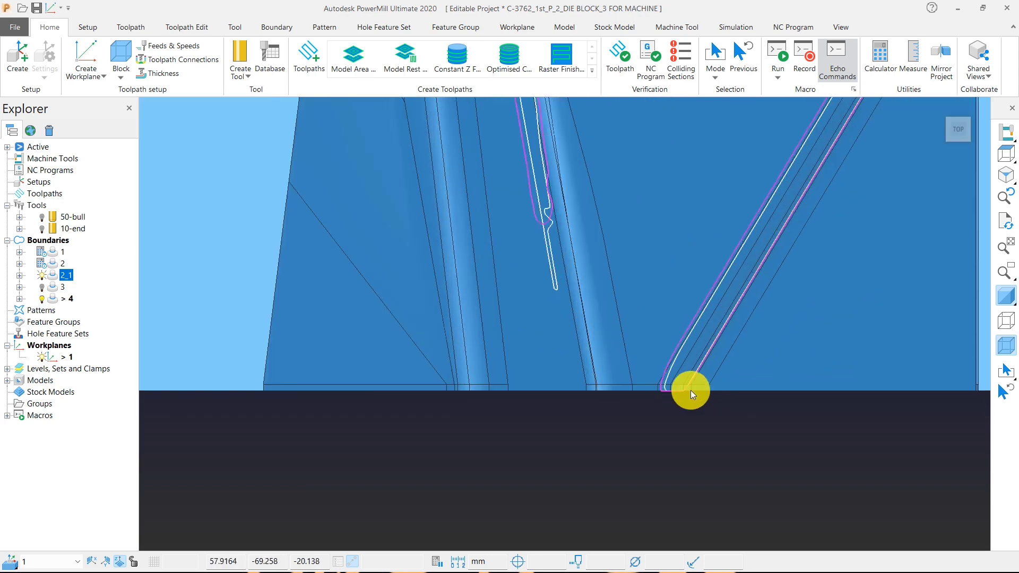
pyautogui.scroll(2, 689, 390)
pyautogui.scroll(3, 738, 297)
pyautogui.scroll(2, 743, 276)
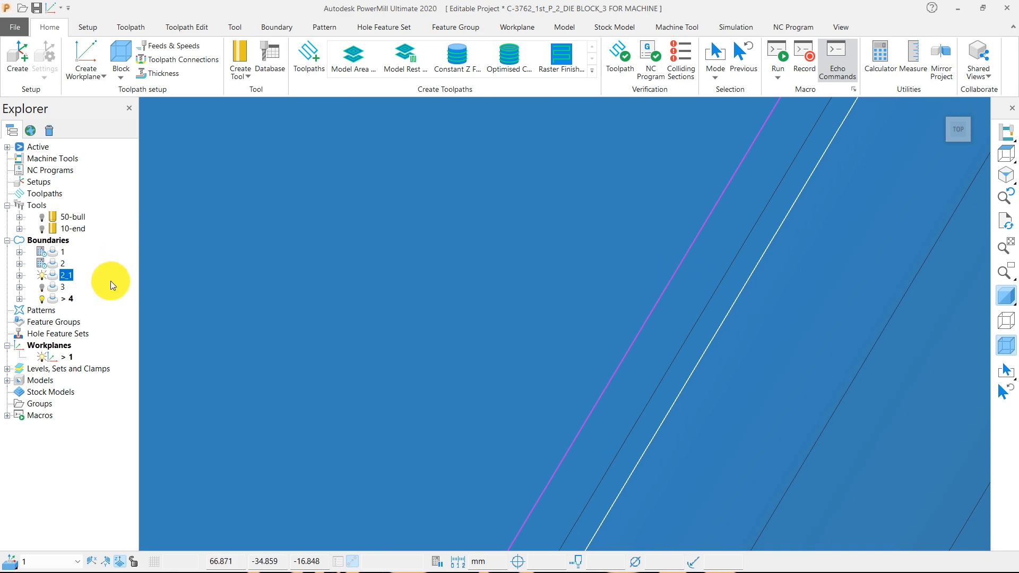
# Step: Reopen boundary 4's settings and review its expansion, tolerance, and private boundary options against the outlines on the die
pyautogui.rightClick(60, 302)
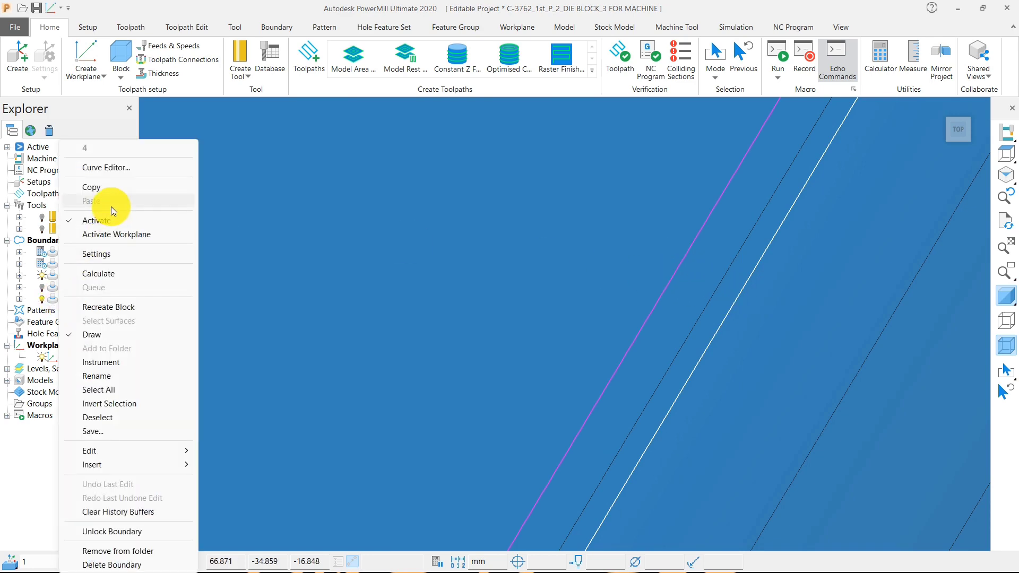
pyautogui.click(99, 255)
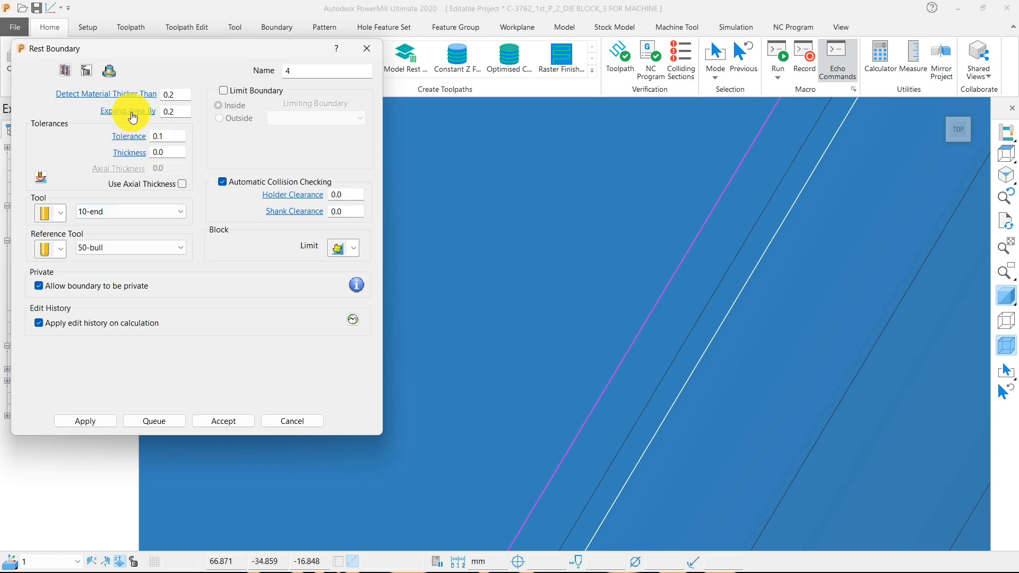
pyautogui.scroll(-6, 601, 284)
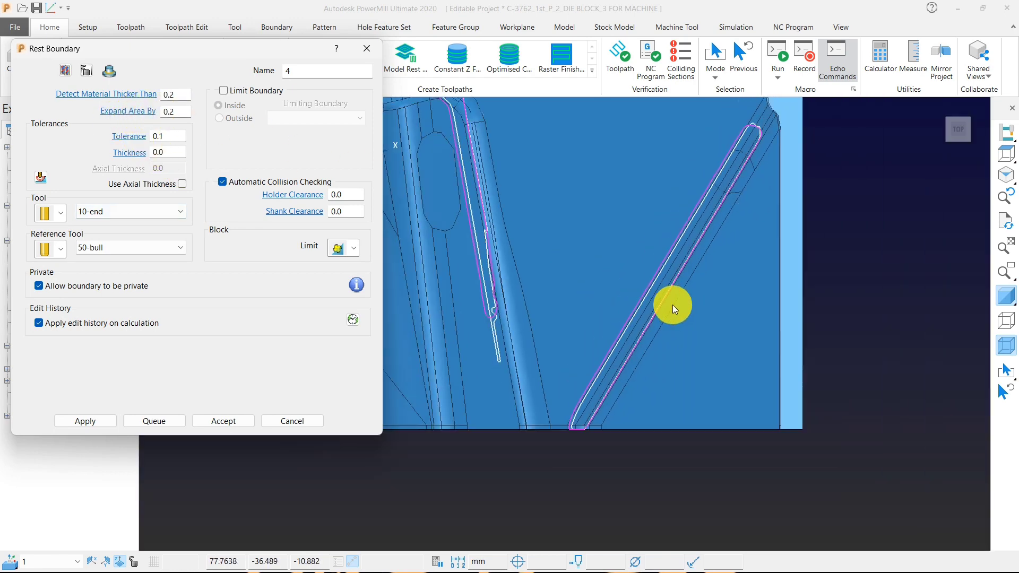
pyautogui.moveTo(635, 331); pyautogui.dragTo(587, 283, button='middle')
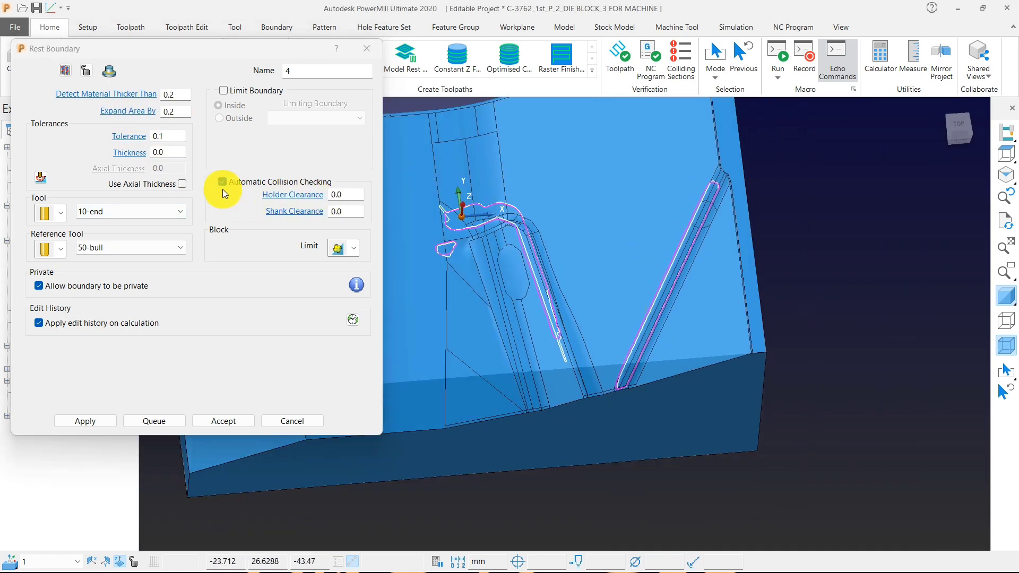
pyautogui.click(175, 139)
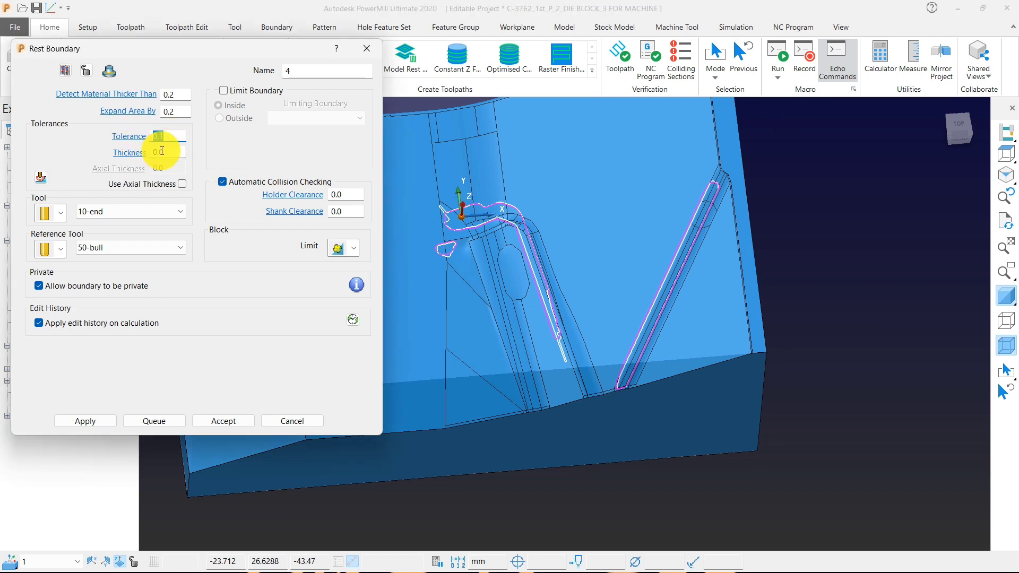
pyautogui.doubleClick(166, 138)
pyautogui.scroll(-5, 660, 320)
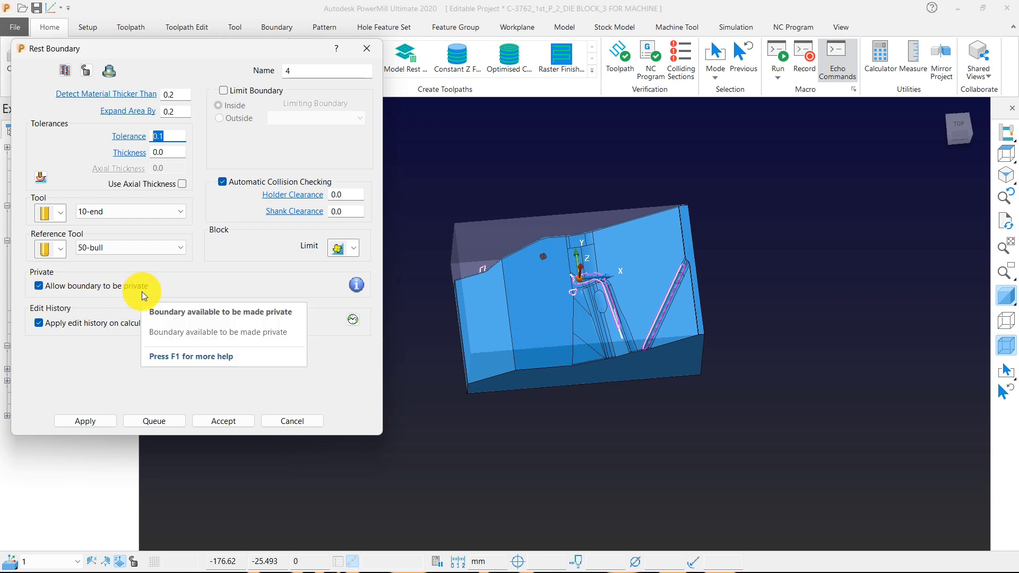
pyautogui.moveTo(179, 48); pyautogui.dragTo(233, 38)
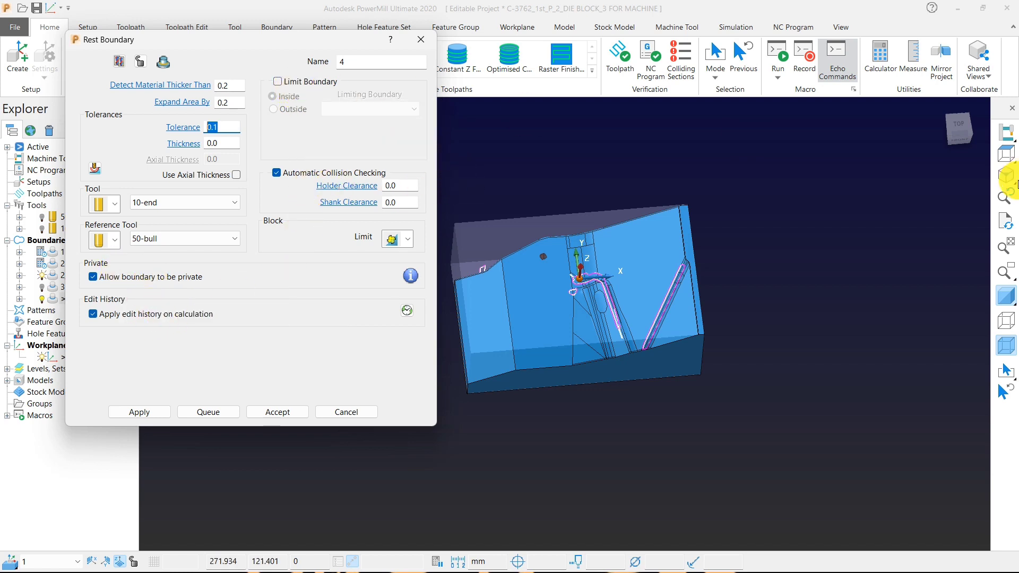
# Step: Close boundary 4's settings and calculate a box block around the two adjoining channel surfaces above the workplane origin, accepting it
pyautogui.click(1005, 155)
pyautogui.scroll(-4, 885, 344)
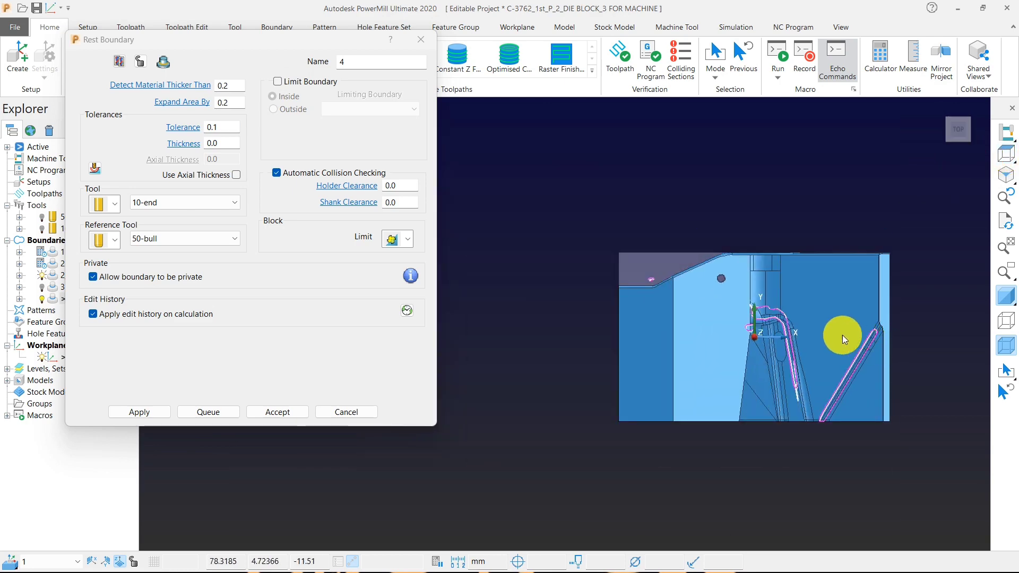
pyautogui.scroll(5, 786, 285)
pyautogui.scroll(-5, 715, 333)
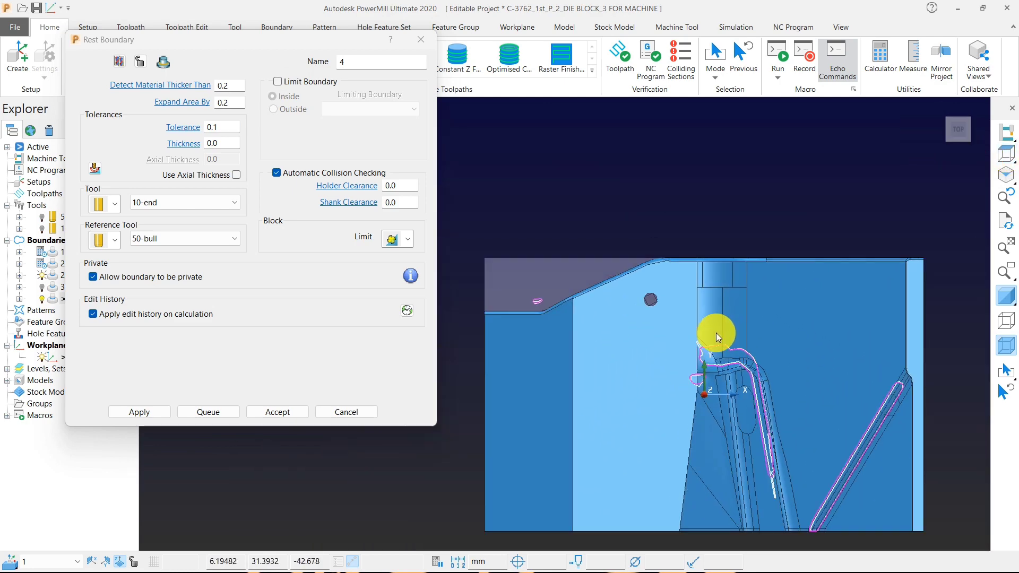
pyautogui.scroll(4, 716, 325)
pyautogui.click(695, 301)
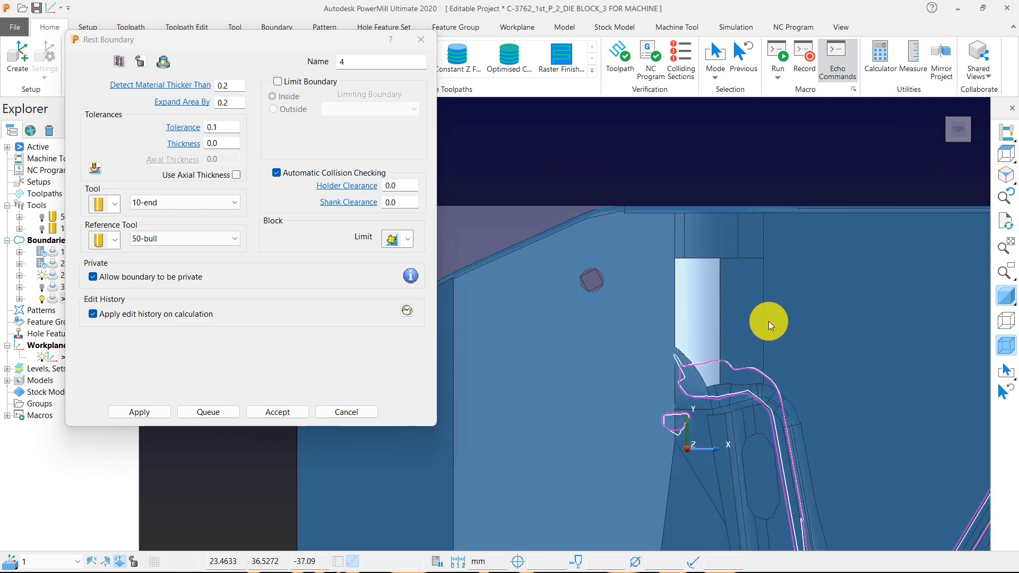
pyautogui.keyDown('shift'); pyautogui.click(741, 315); pyautogui.keyUp('shift')
pyautogui.scroll(-4, 757, 314)
pyautogui.click(421, 39)
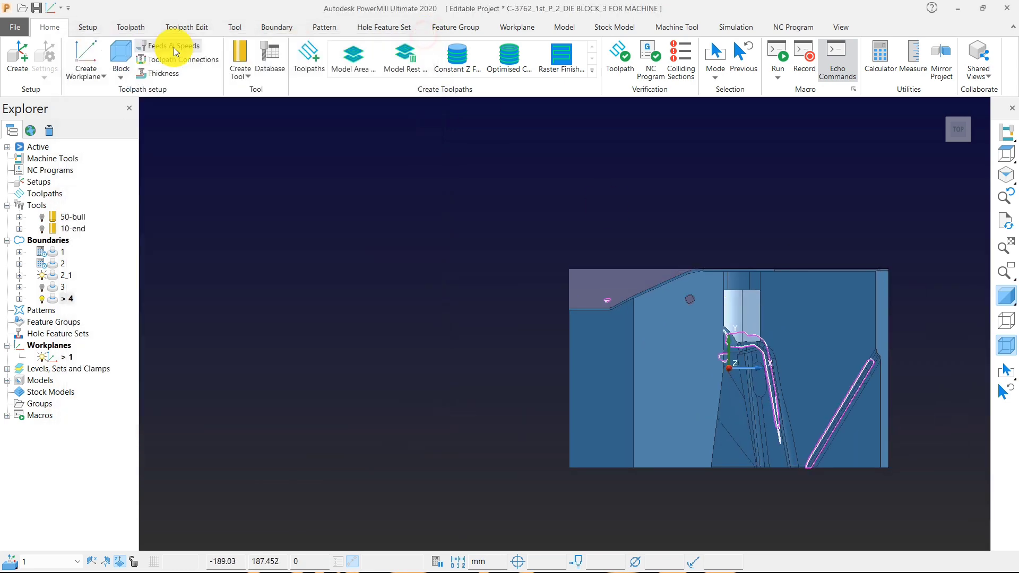
pyautogui.click(121, 56)
pyautogui.click(346, 342)
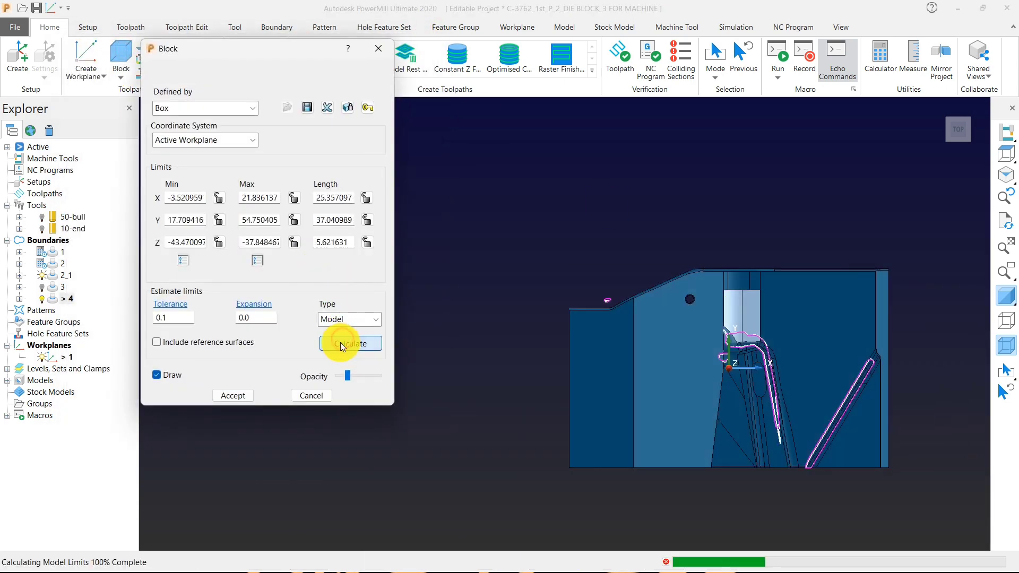
pyautogui.click(230, 396)
# Step: Hide the shaded model and create a block boundary from the small box block, calculating and accepting it
pyautogui.click(1005, 327)
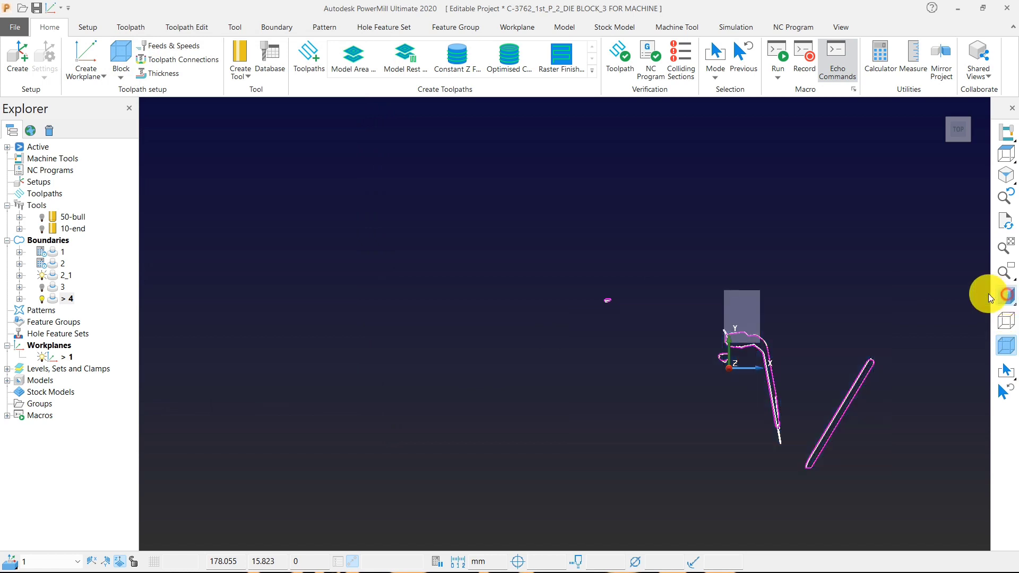
pyautogui.moveTo(982, 291)
pyautogui.mouseDown(button='middle')
pyautogui.moveTo(694, 189)
pyautogui.moveTo(780, 312)
pyautogui.mouseUp(button='middle')
pyautogui.rightClick(404, 173)
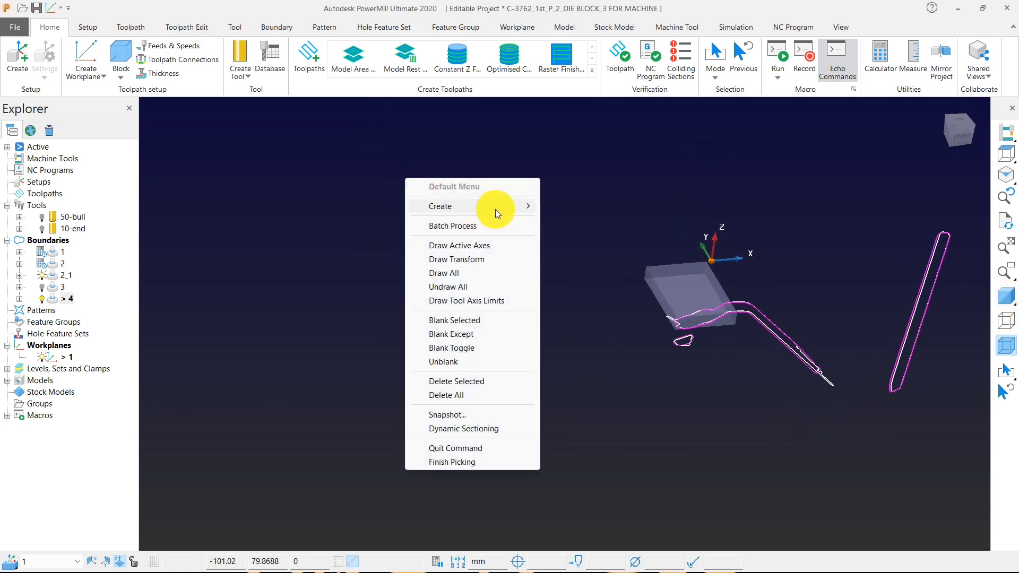
pyautogui.moveTo(498, 209)
pyautogui.moveTo(609, 232)
pyautogui.click(670, 237)
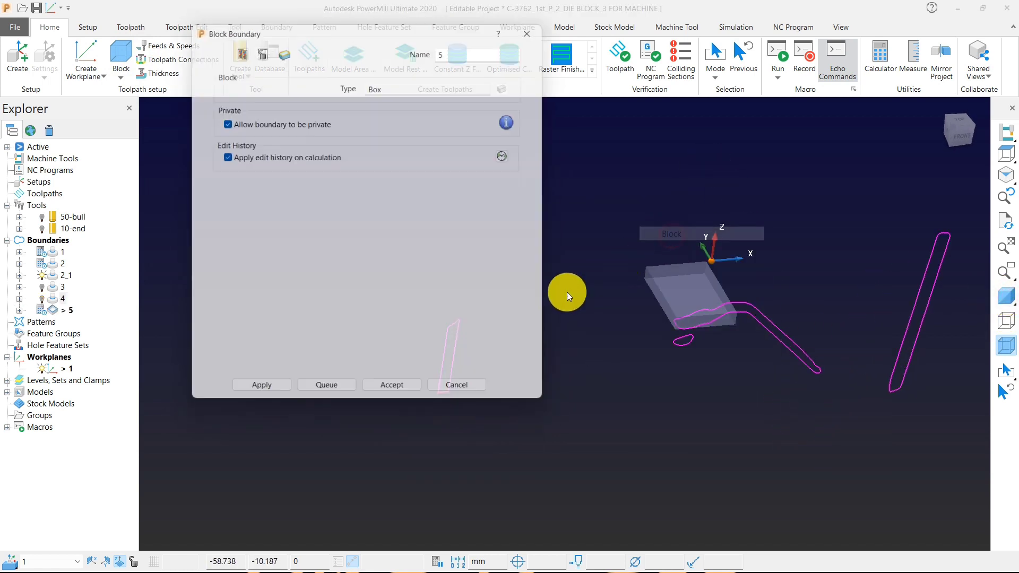
pyautogui.click(265, 395)
pyautogui.click(367, 396)
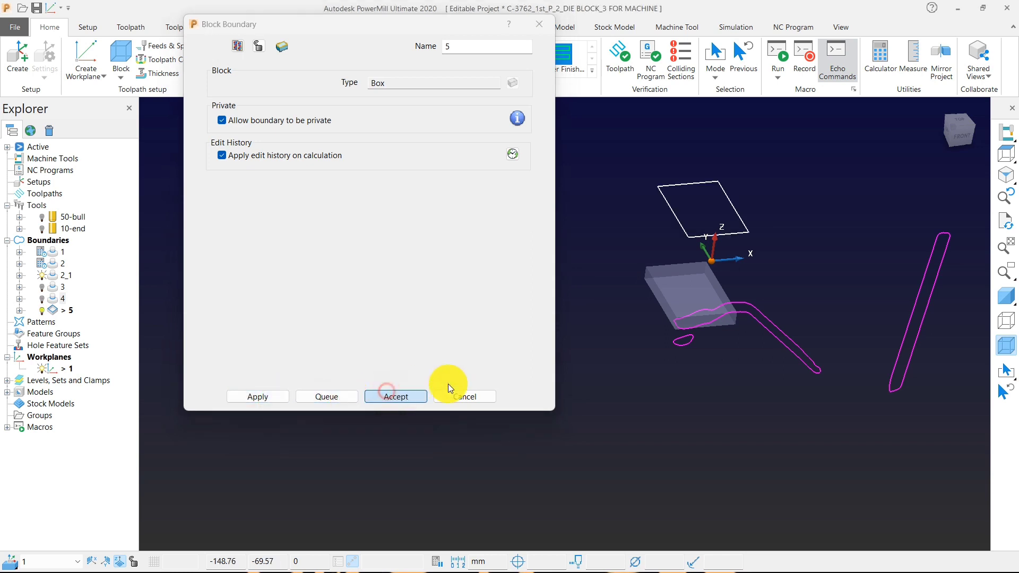
# Step: Hide boundary 2_1 and redisplay the shaded die to check the block boundary's outline from above
pyautogui.click(43, 277)
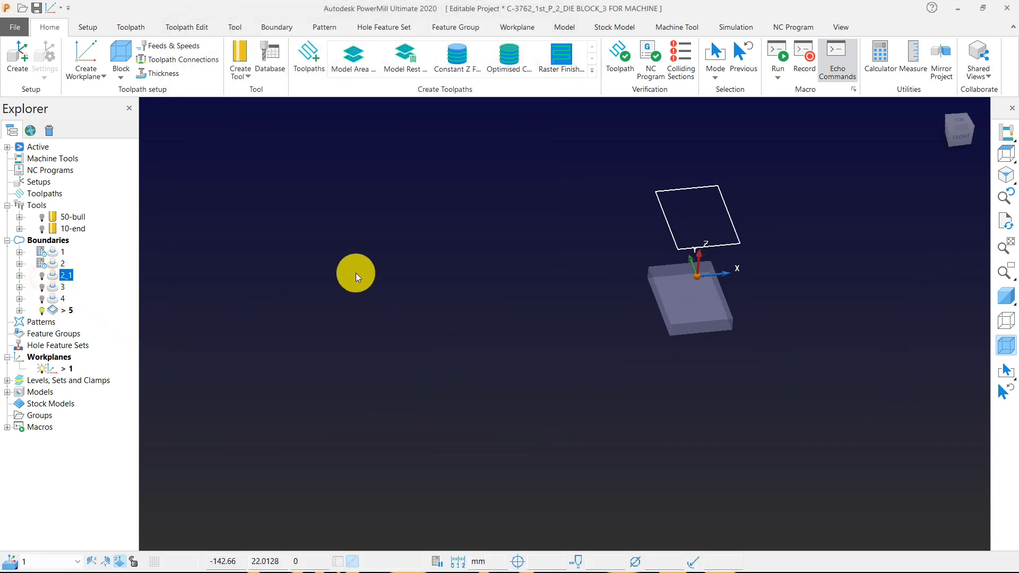
pyautogui.scroll(-4, 357, 274)
pyautogui.click(1007, 151)
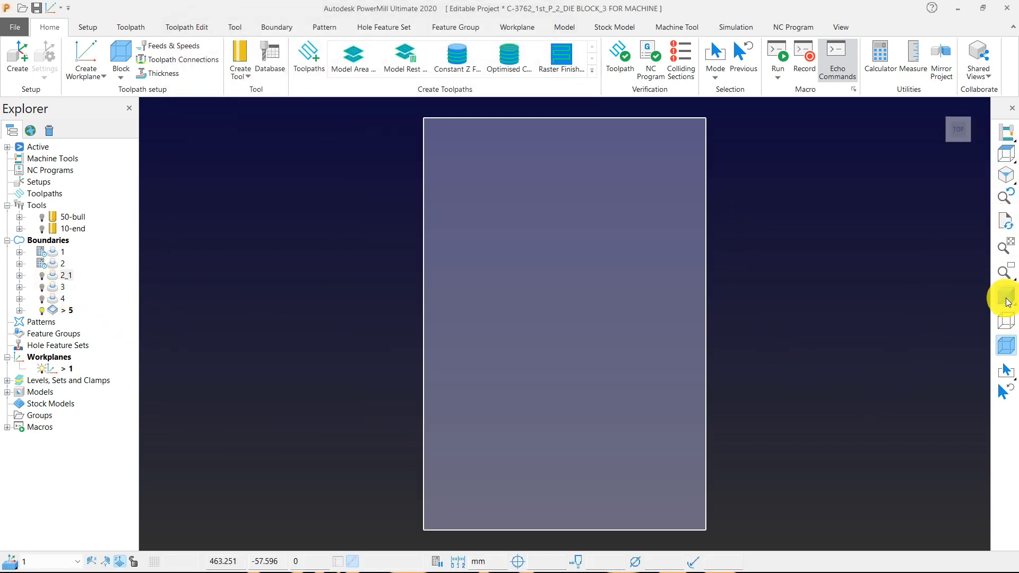
pyautogui.click(1005, 298)
pyautogui.scroll(-6, 819, 283)
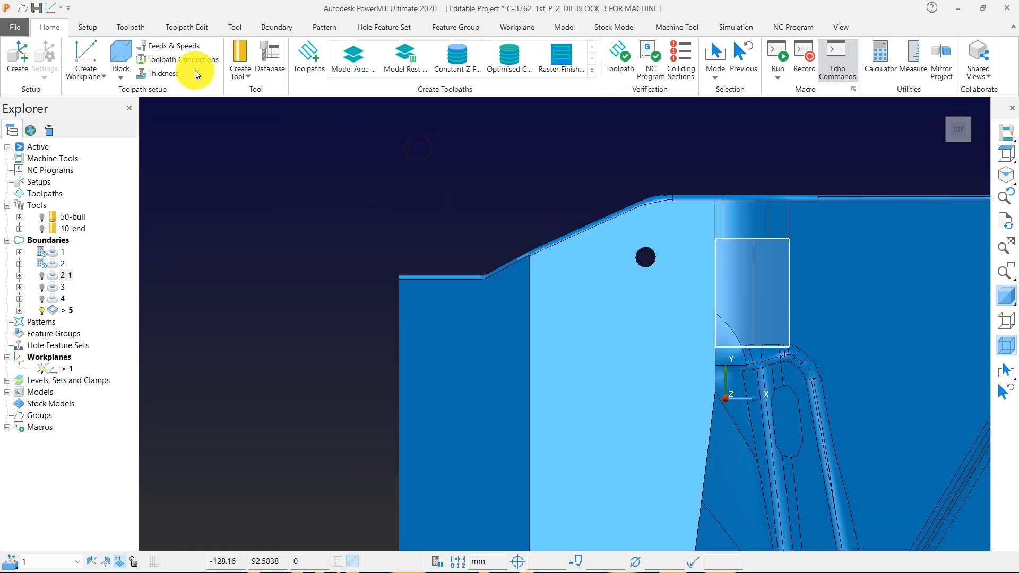
# Step: Calculate a box block around the whole die model and accept it
pyautogui.click(121, 53)
pyautogui.click(350, 344)
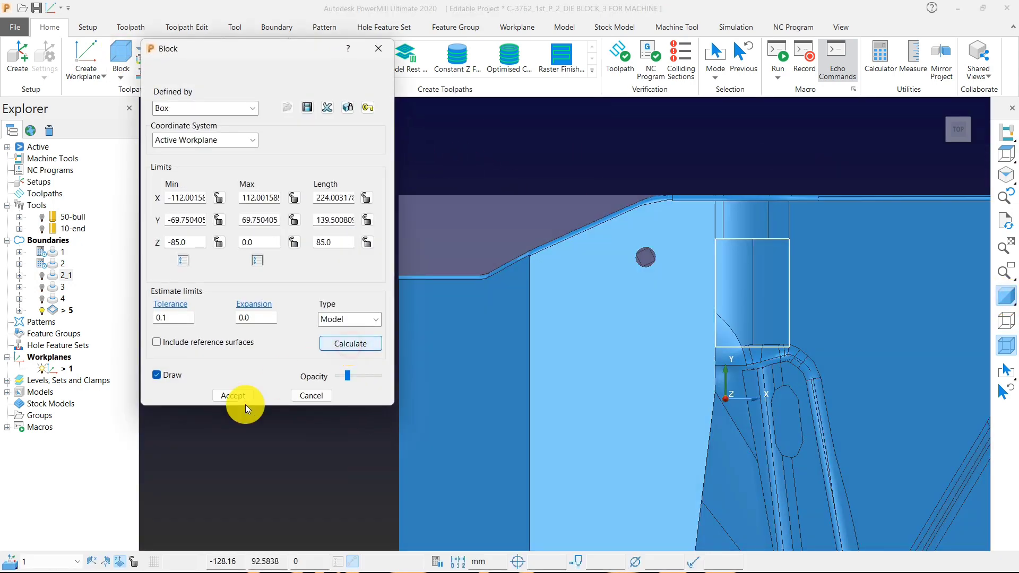
pyautogui.click(233, 395)
pyautogui.scroll(-5, 292, 210)
# Step: Create a rest boundary with 10-end as the tool and 50-bull as the reference tool
pyautogui.rightClick(292, 211)
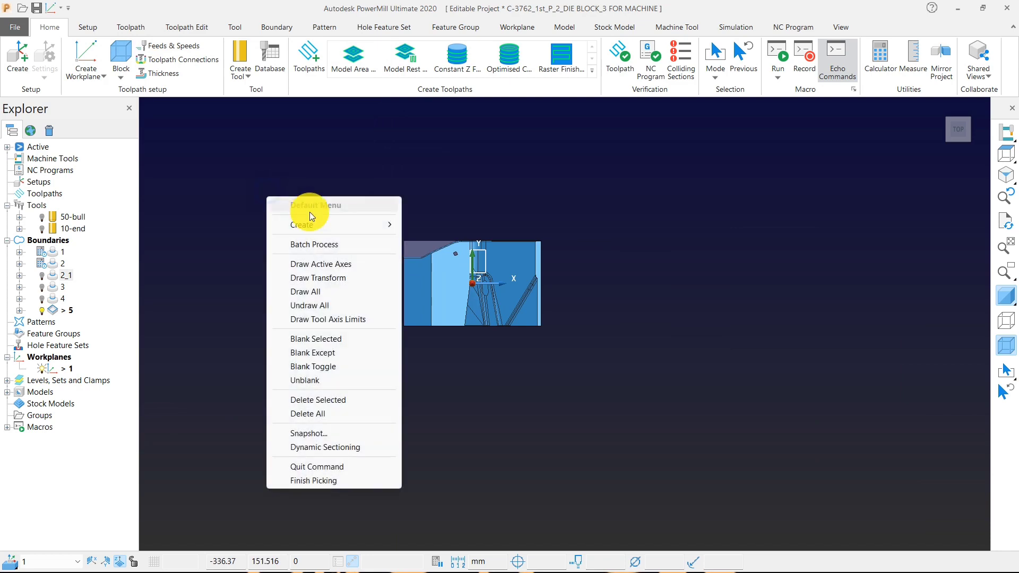
pyautogui.moveTo(376, 228)
pyautogui.moveTo(470, 257)
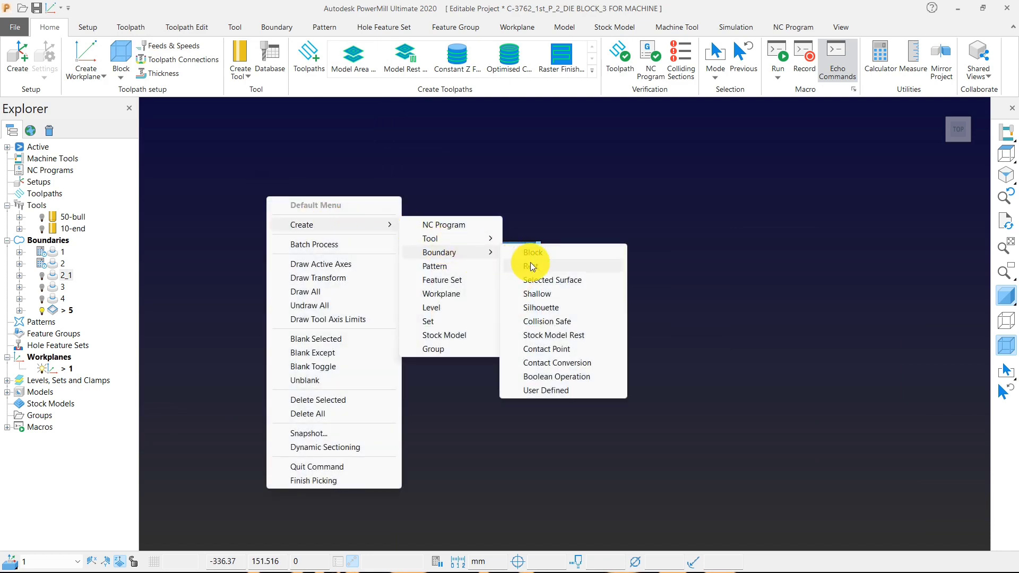
pyautogui.click(537, 321)
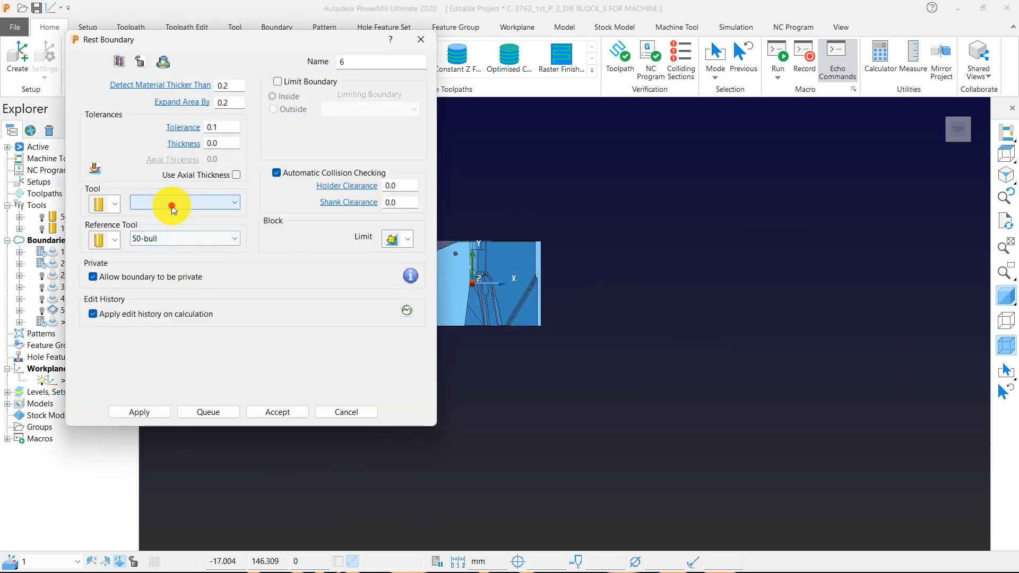
pyautogui.click(171, 203)
pyautogui.click(165, 239)
pyautogui.scroll(-3, 637, 275)
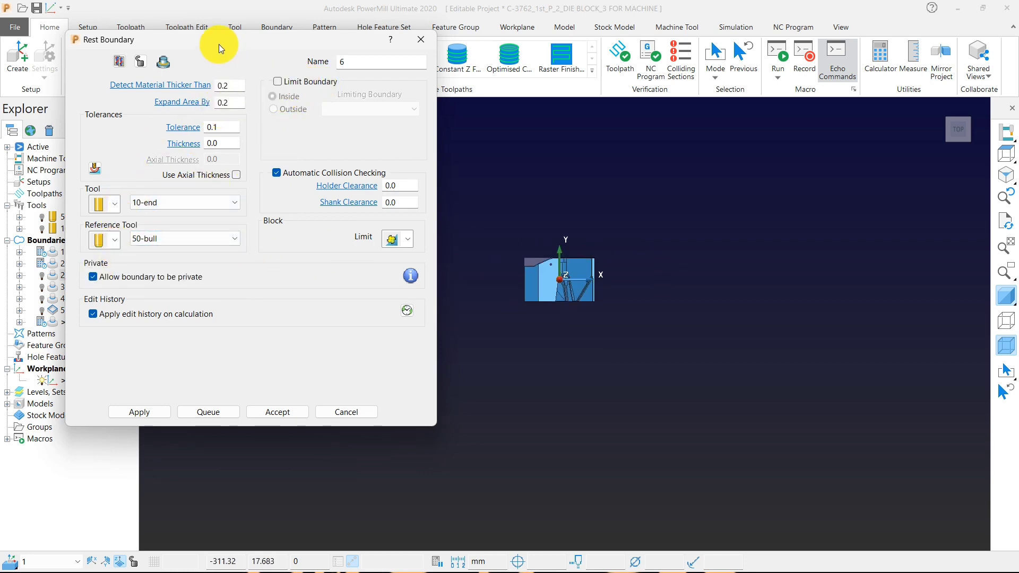
pyautogui.moveTo(218, 44); pyautogui.dragTo(271, 41)
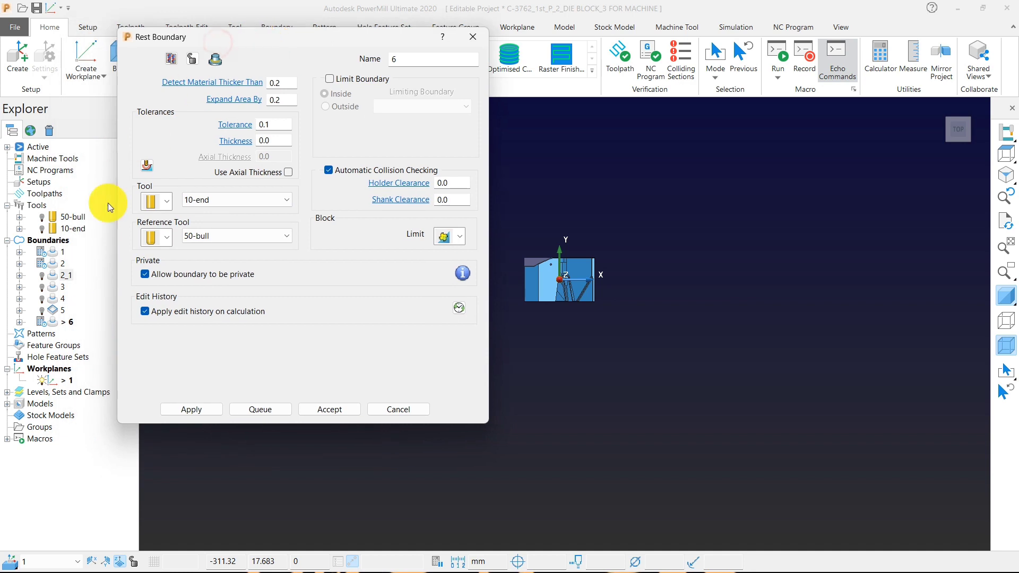
# Step: Limit rest boundary 6 to the inside of boundary 5, display boundary 5, and calculate the result
pyautogui.click(330, 78)
pyautogui.click(413, 106)
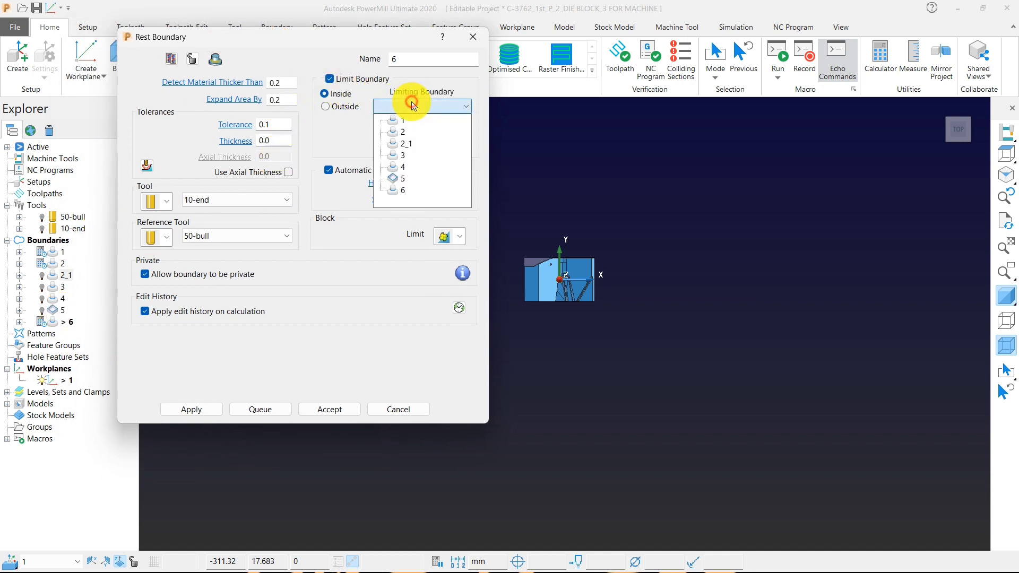
pyautogui.click(399, 178)
pyautogui.moveTo(657, 285); pyautogui.dragTo(648, 268, button='middle')
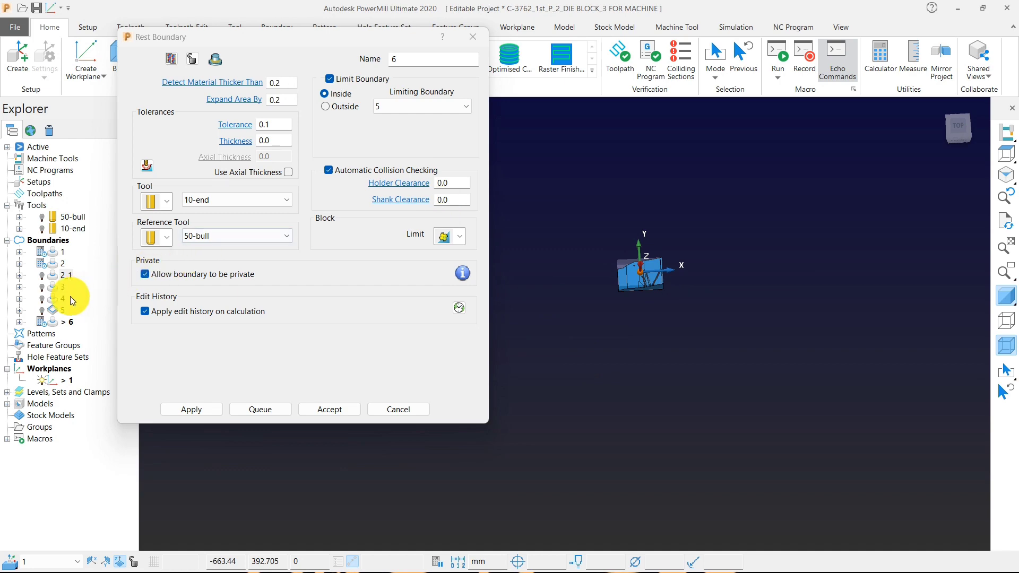
pyautogui.click(42, 310)
pyautogui.scroll(6, 675, 279)
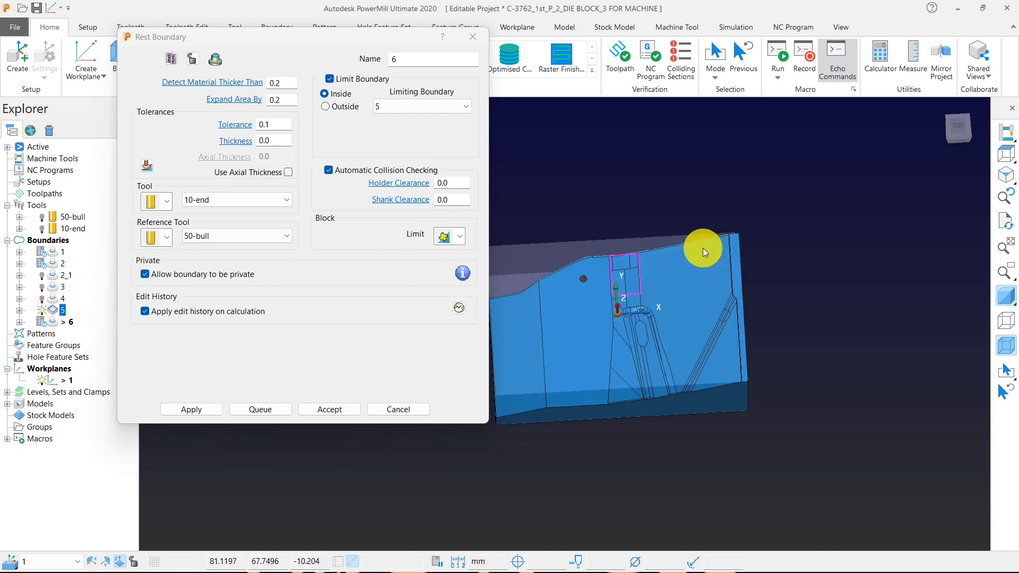
pyautogui.scroll(3, 610, 270)
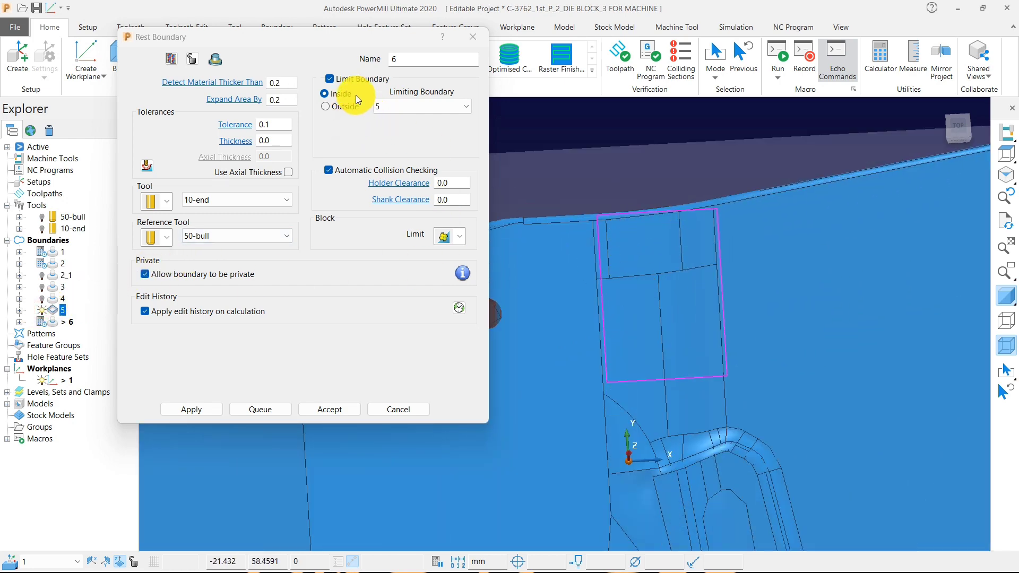
pyautogui.click(195, 412)
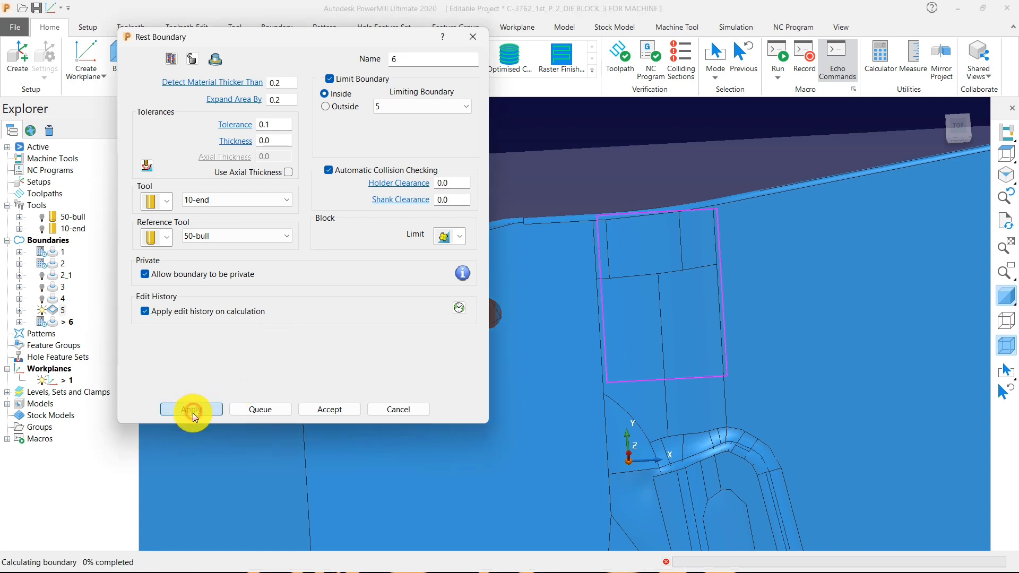
pyautogui.scroll(-3, 673, 389)
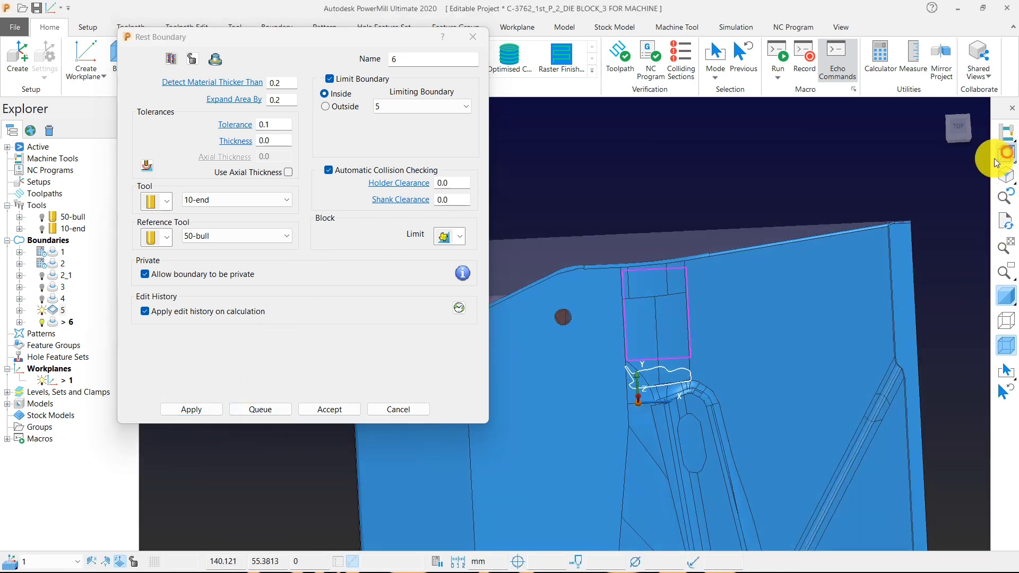
pyautogui.scroll(5, 606, 217)
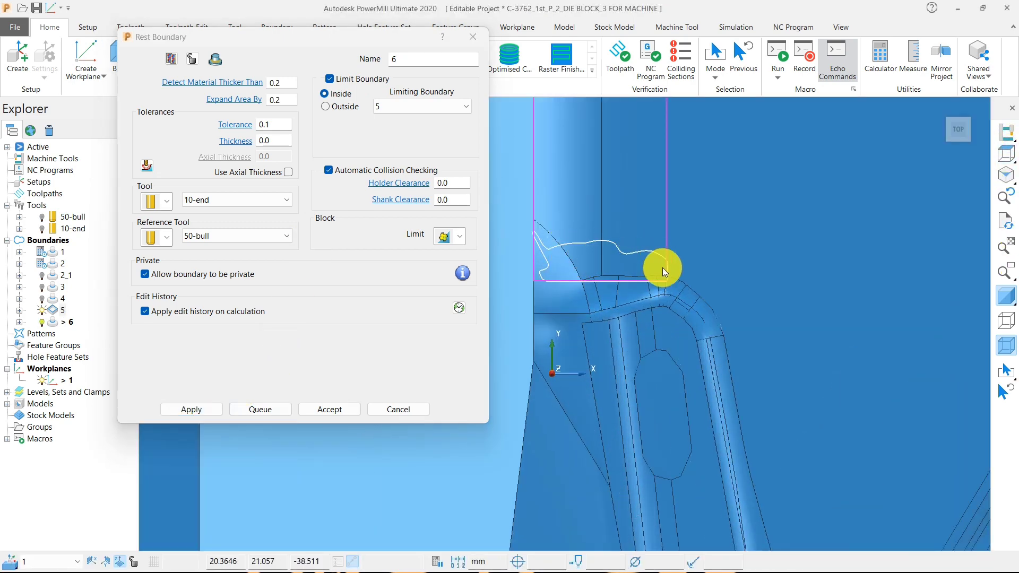
pyautogui.scroll(-3, 663, 268)
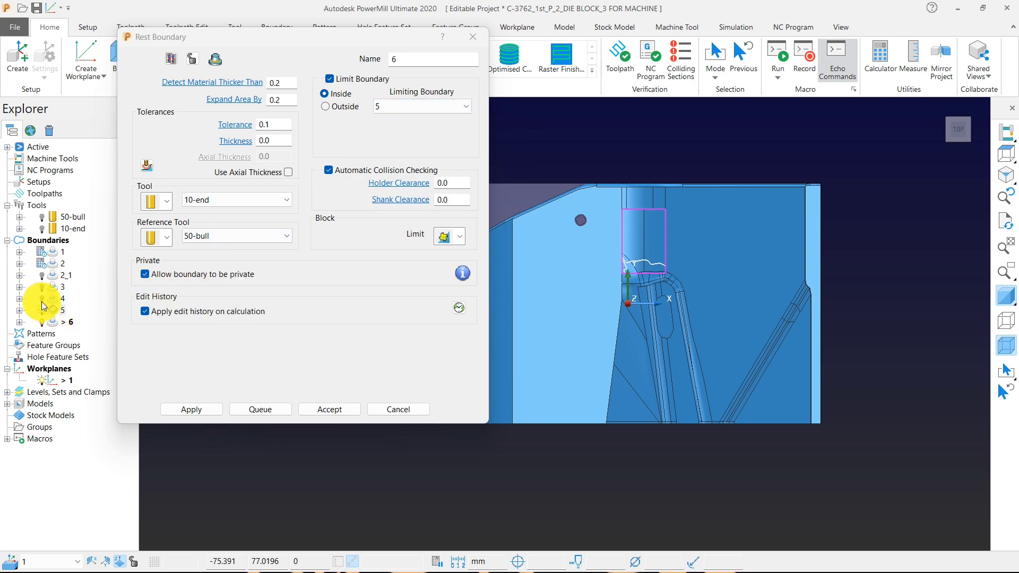
# Step: Display boundary 4 briefly to compare its outlines with the limited rest boundary, then hide it and return to the top view
pyautogui.click(42, 286)
pyautogui.click(42, 299)
pyautogui.moveTo(548, 360)
pyautogui.mouseDown(button='middle')
pyautogui.moveTo(748, 263)
pyautogui.moveTo(791, 218)
pyautogui.mouseUp(button='middle')
pyautogui.scroll(-5, 759, 372)
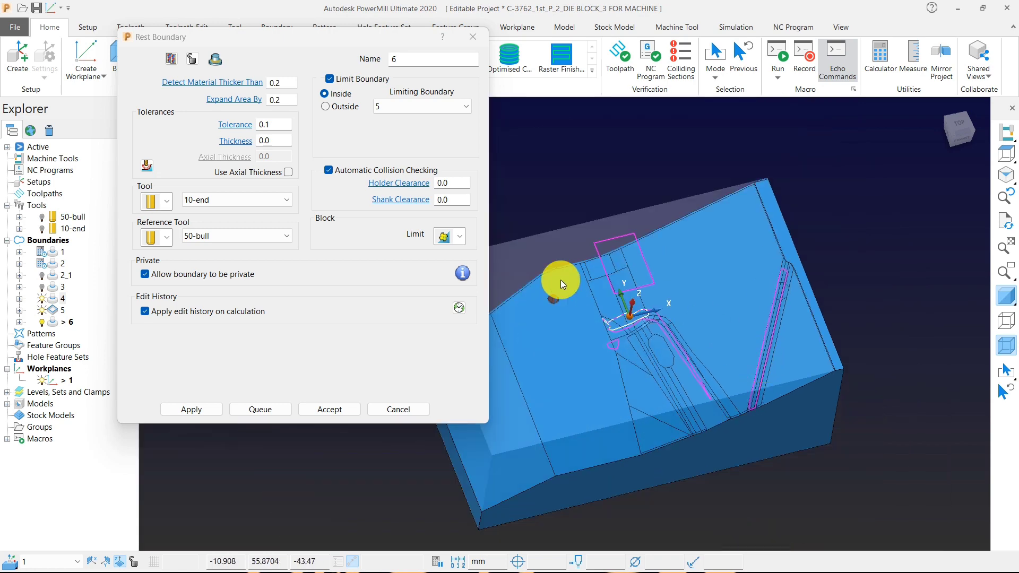
pyautogui.click(42, 298)
pyautogui.moveTo(718, 325); pyautogui.dragTo(743, 360, button='middle')
pyautogui.click(1008, 165)
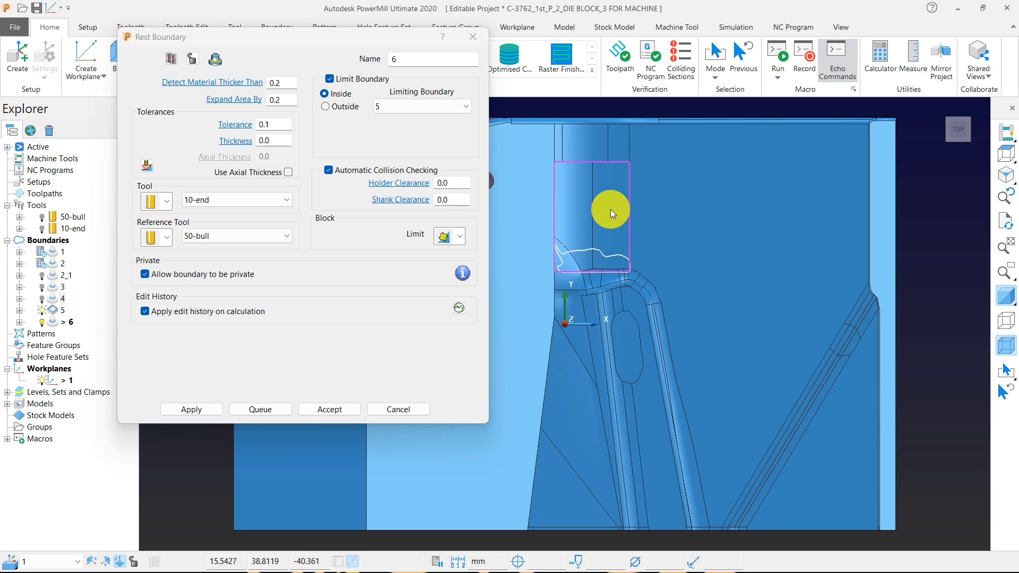
# Step: Limit rest boundary 6 to the outside of boundary 5, recalculate it, and check the outlines on the die
pyautogui.click(343, 108)
pyautogui.click(210, 412)
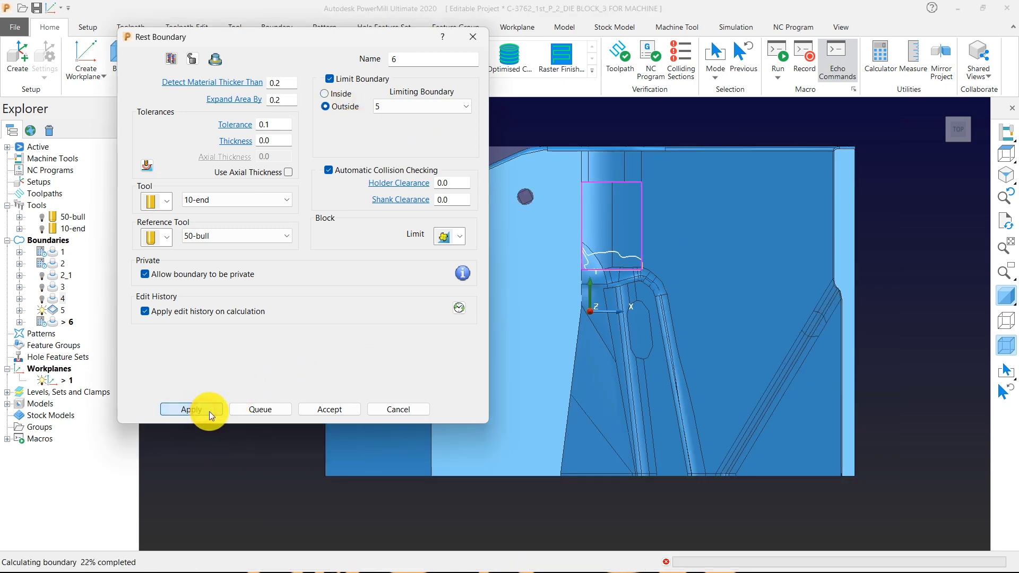
pyautogui.moveTo(498, 439); pyautogui.dragTo(700, 319, button='middle')
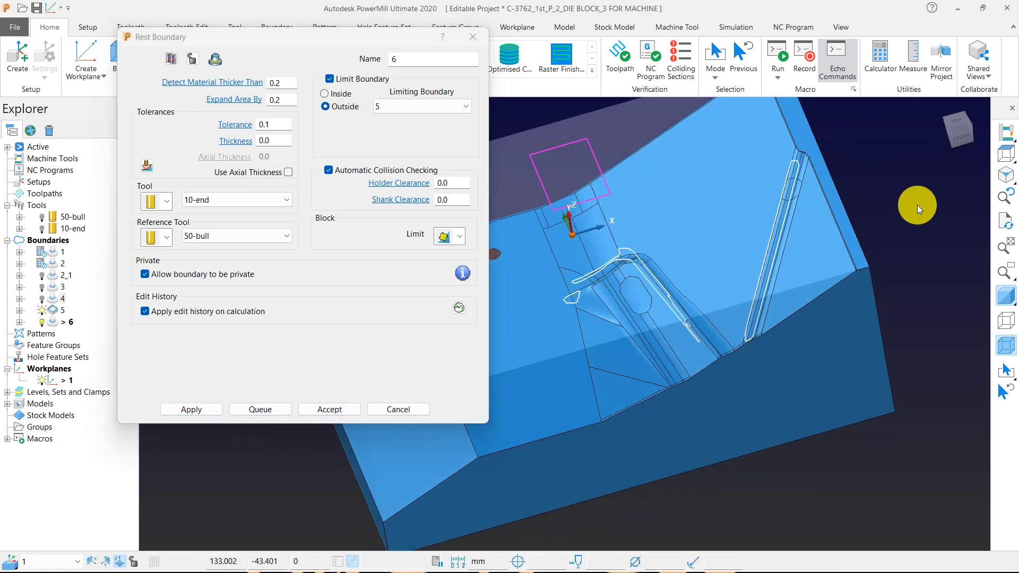
pyautogui.click(1007, 153)
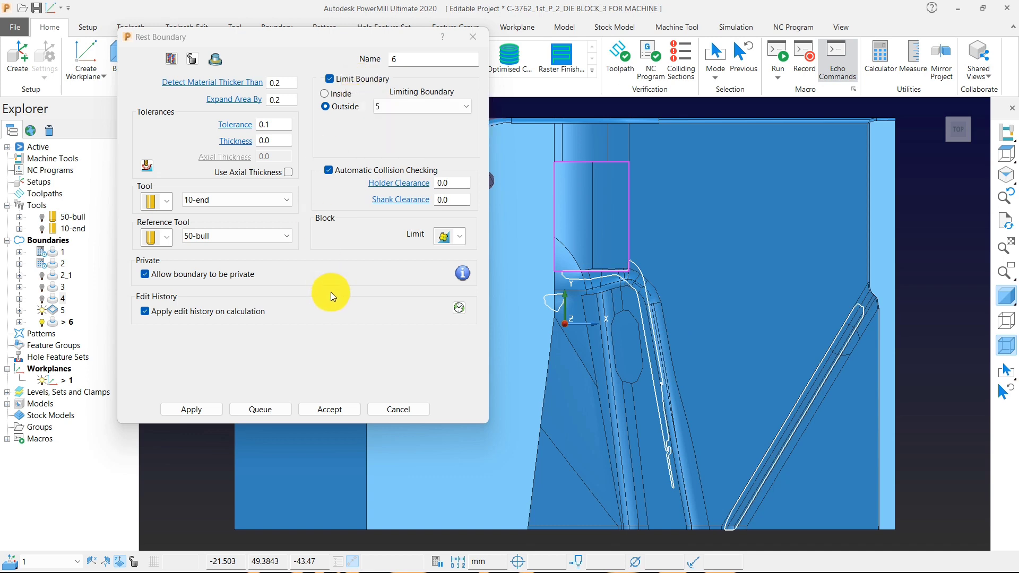
pyautogui.click(386, 309)
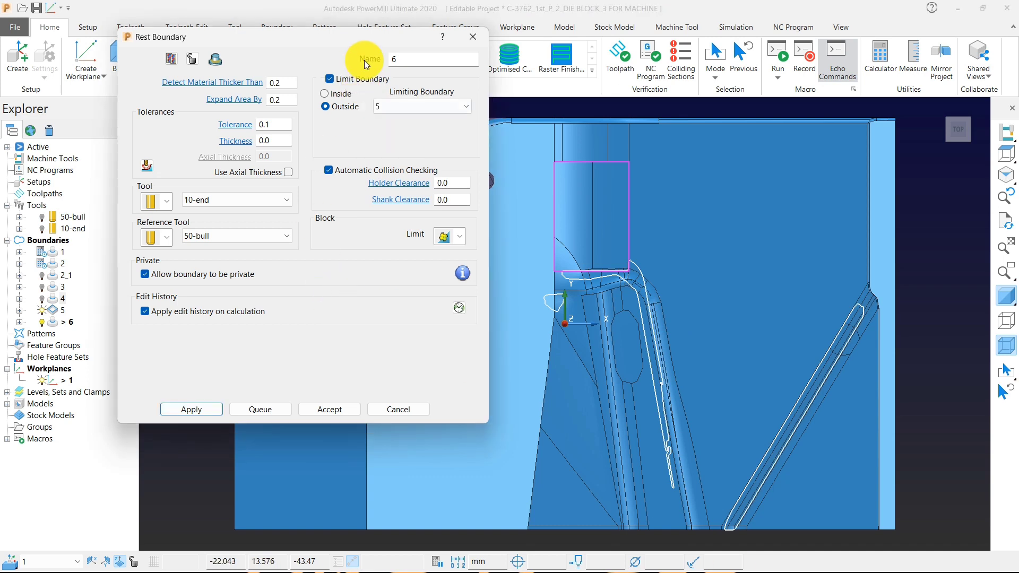
# Step: Switch off the limit on rest boundary 6, review the outlines, and close its settings without recalculating
pyautogui.click(344, 81)
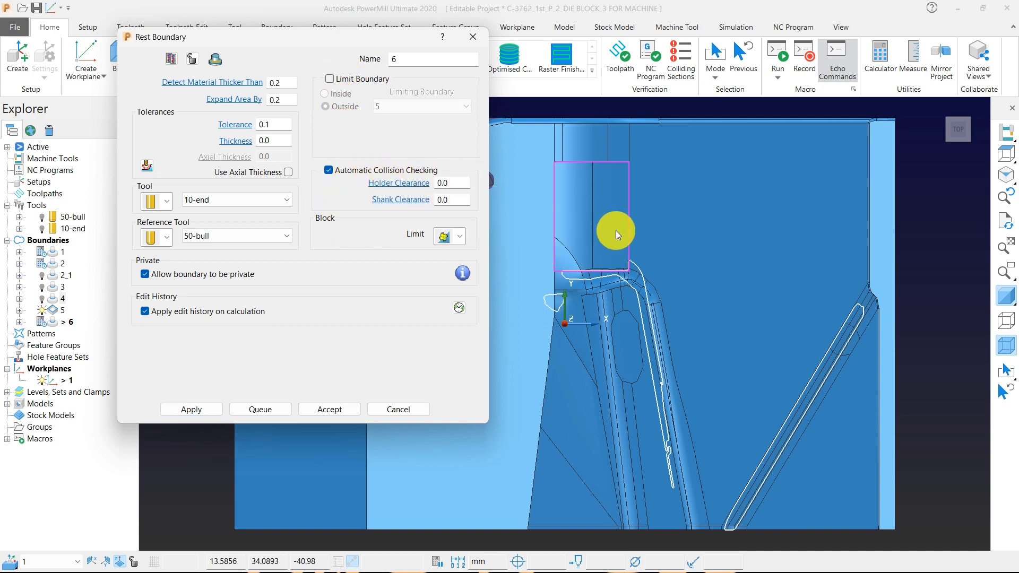
pyautogui.scroll(-3, 725, 327)
pyautogui.moveTo(566, 357); pyautogui.dragTo(661, 326, button='middle')
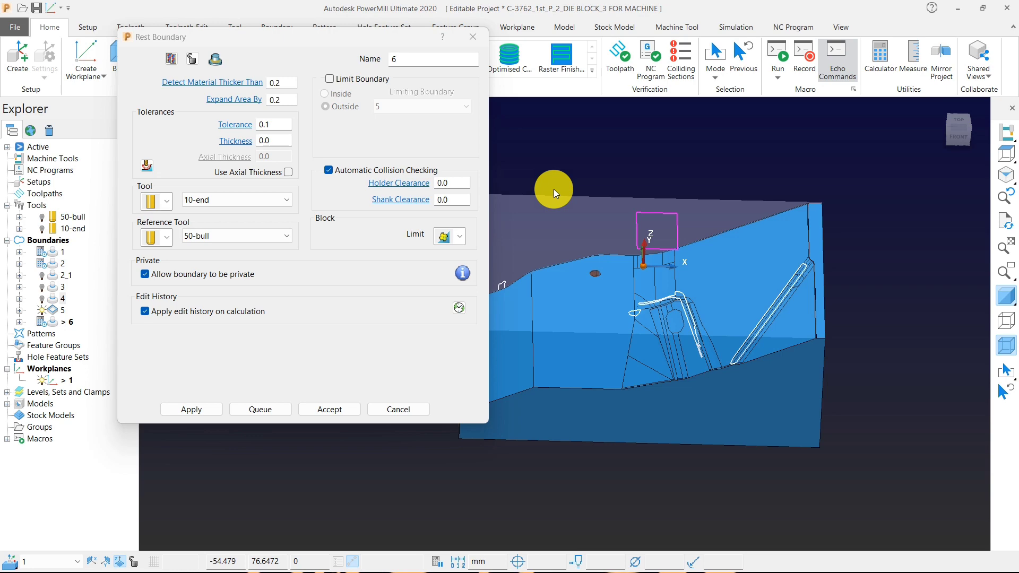
pyautogui.click(398, 409)
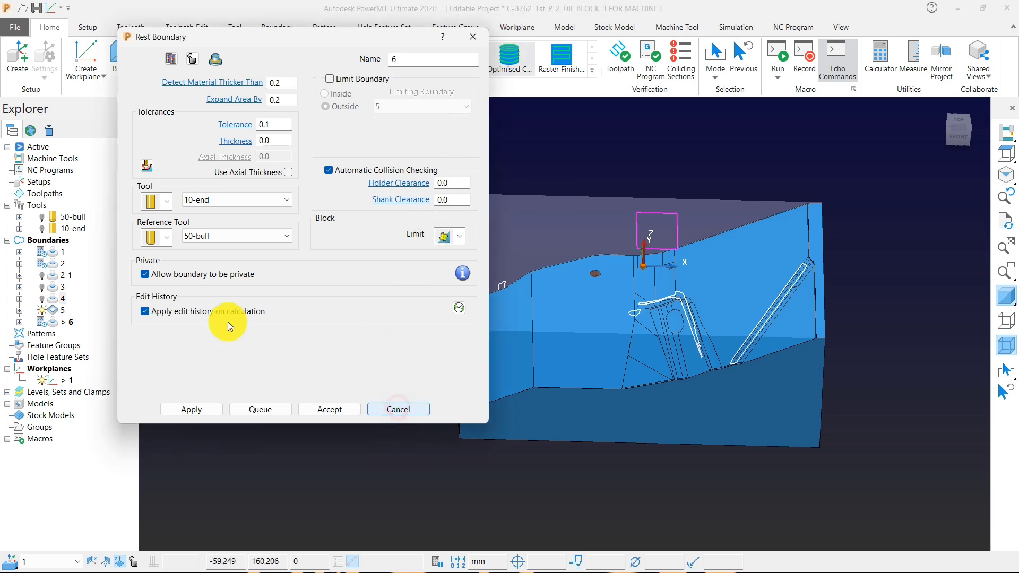
# Step: Display the 10-end tool on the die and open its tool settings
pyautogui.click(51, 229)
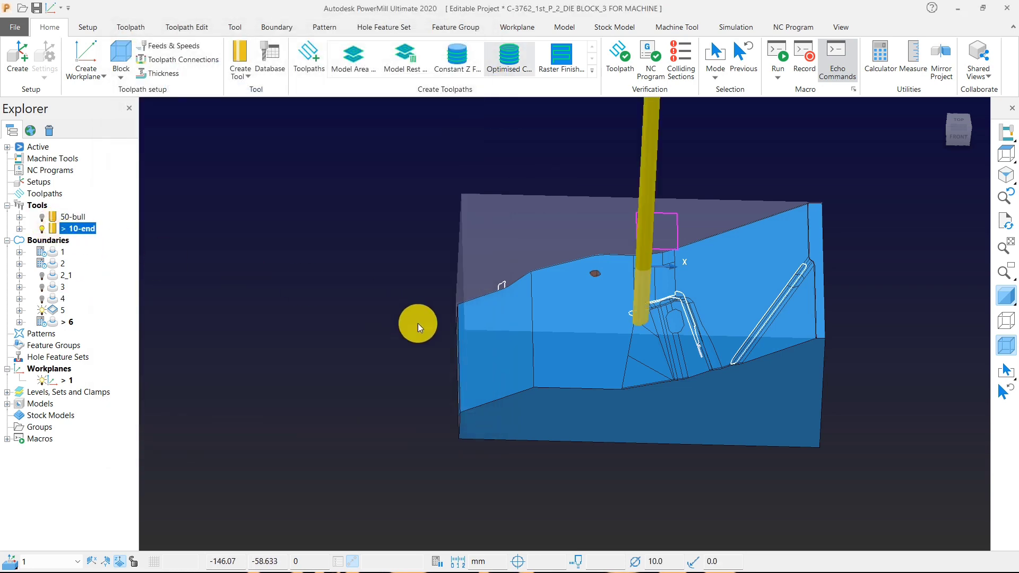
pyautogui.moveTo(419, 323); pyautogui.dragTo(383, 278, button='middle')
pyautogui.rightClick(84, 225)
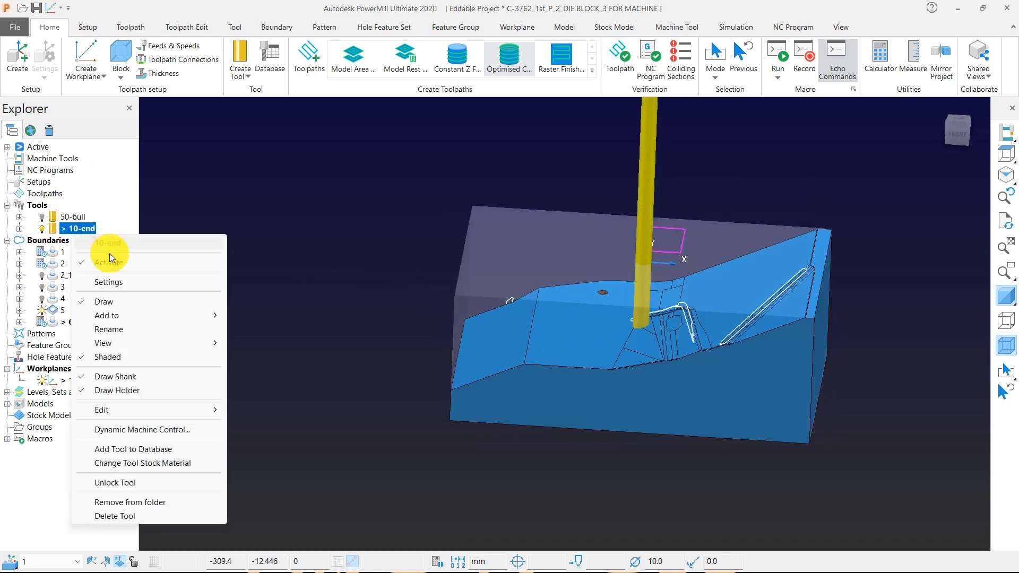
pyautogui.click(107, 282)
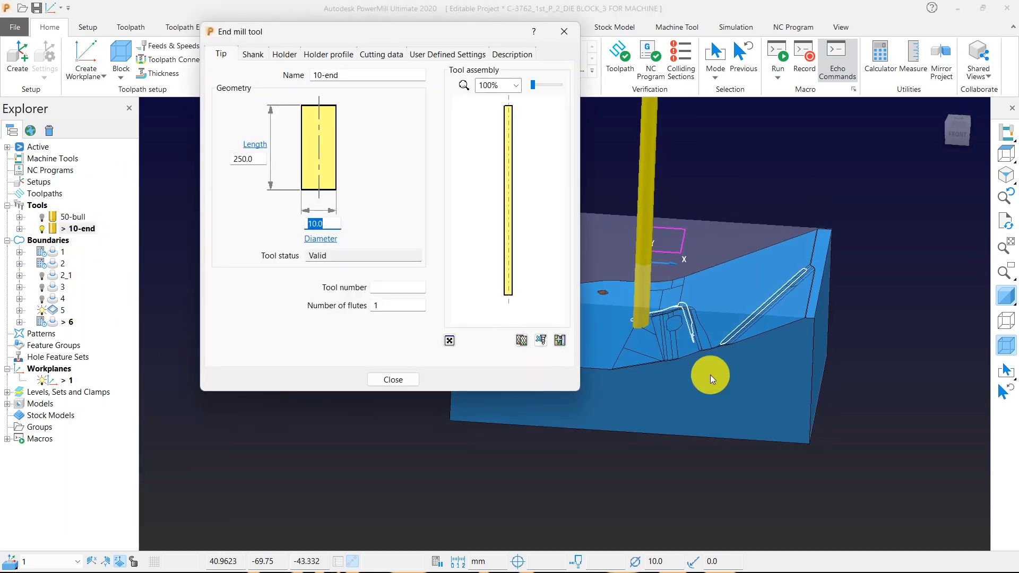
pyautogui.scroll(-5, 728, 373)
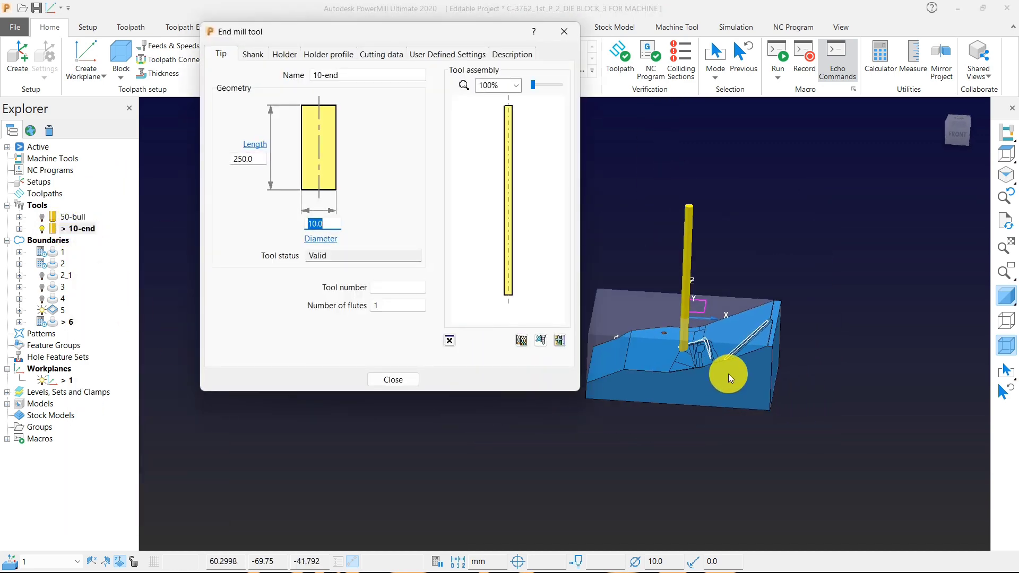
# Step: Add a shank component to the 10-end tool and set its length to 50
pyautogui.click(252, 53)
pyautogui.click(316, 112)
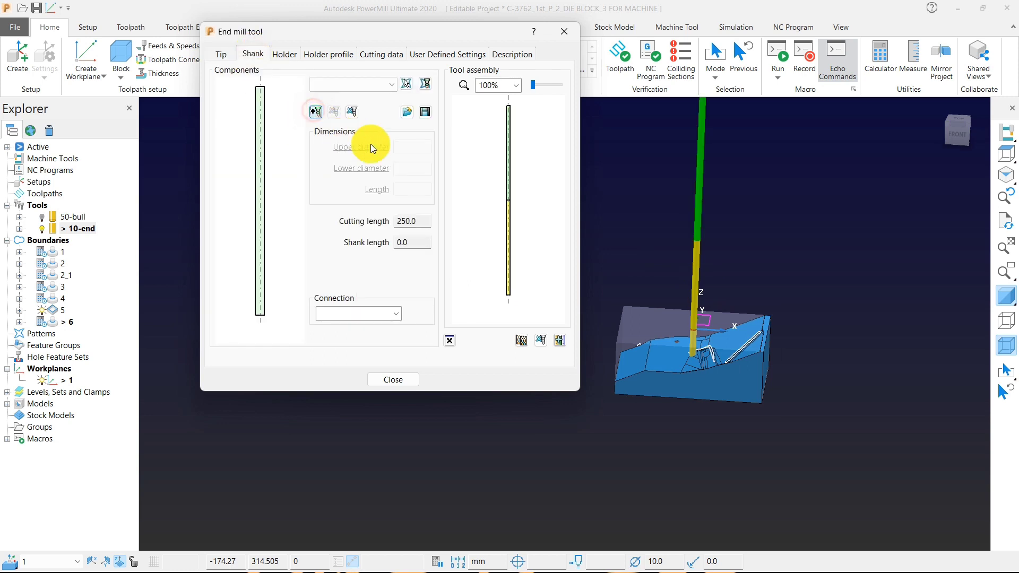
pyautogui.click(413, 147)
pyautogui.click(423, 190)
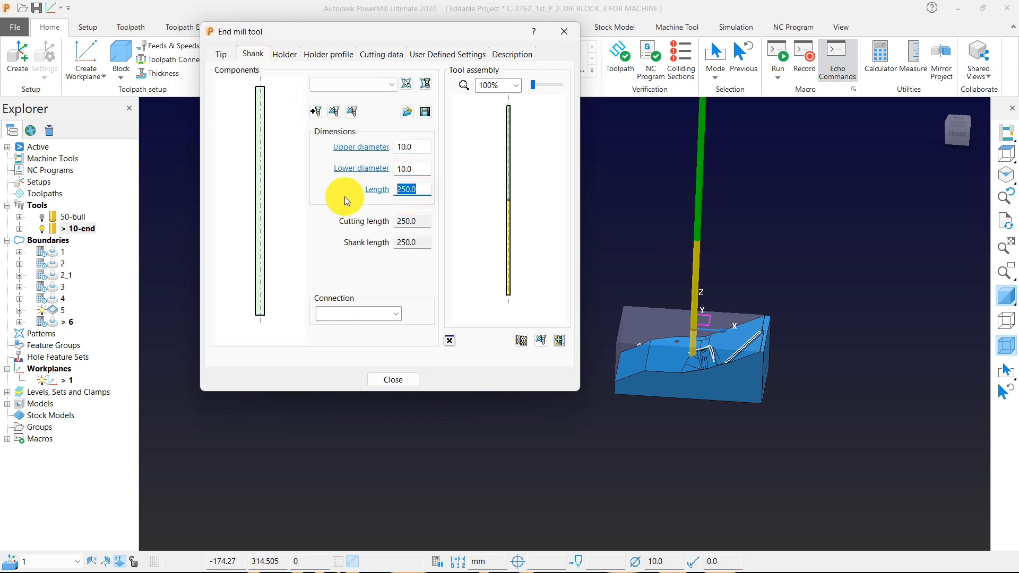
pyautogui.write('50')
pyautogui.press('Return')
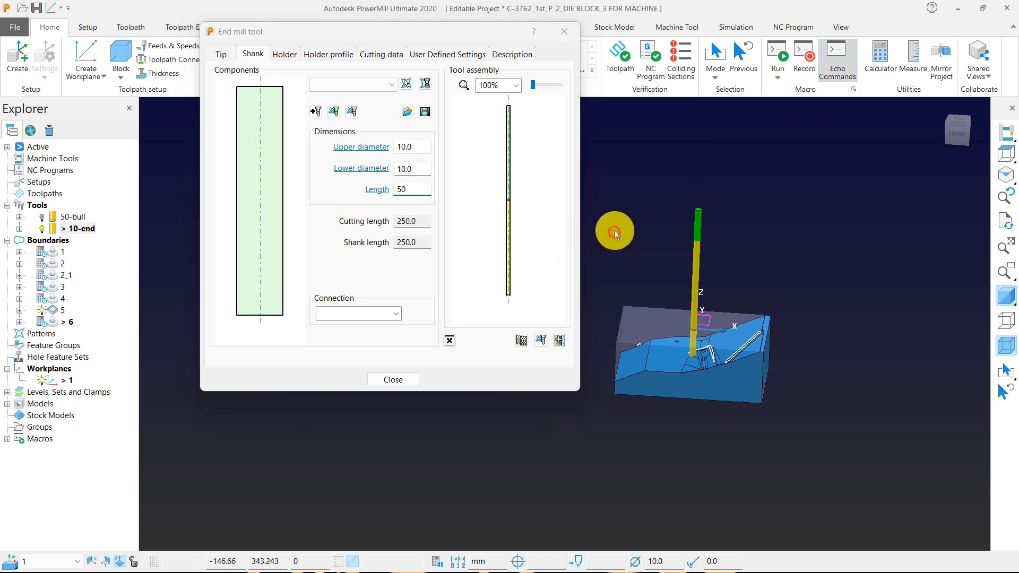
pyautogui.scroll(3, 713, 231)
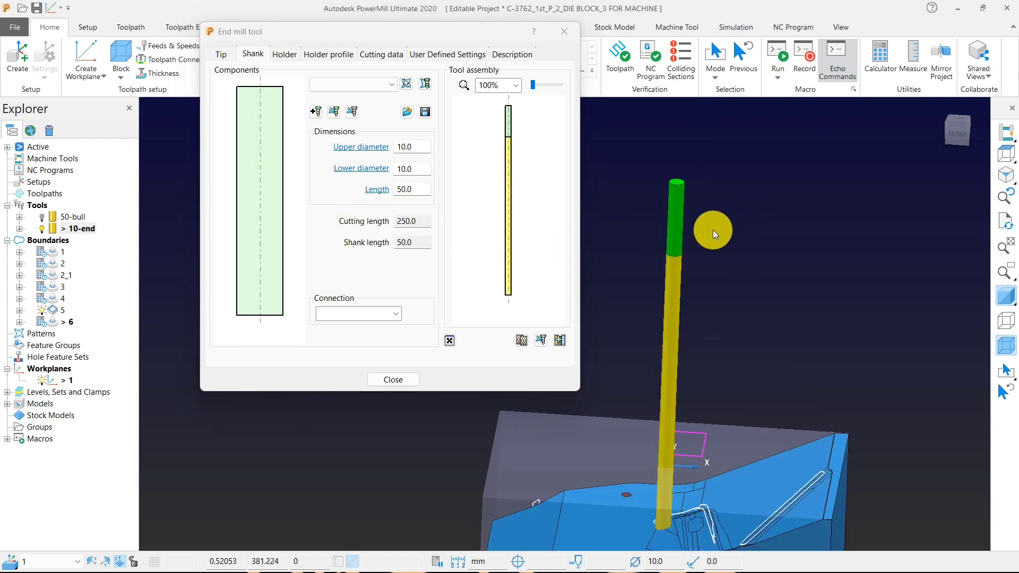
# Step: Add a first holder component to the 10-end tool and set its upper diameter to 50
pyautogui.click(281, 55)
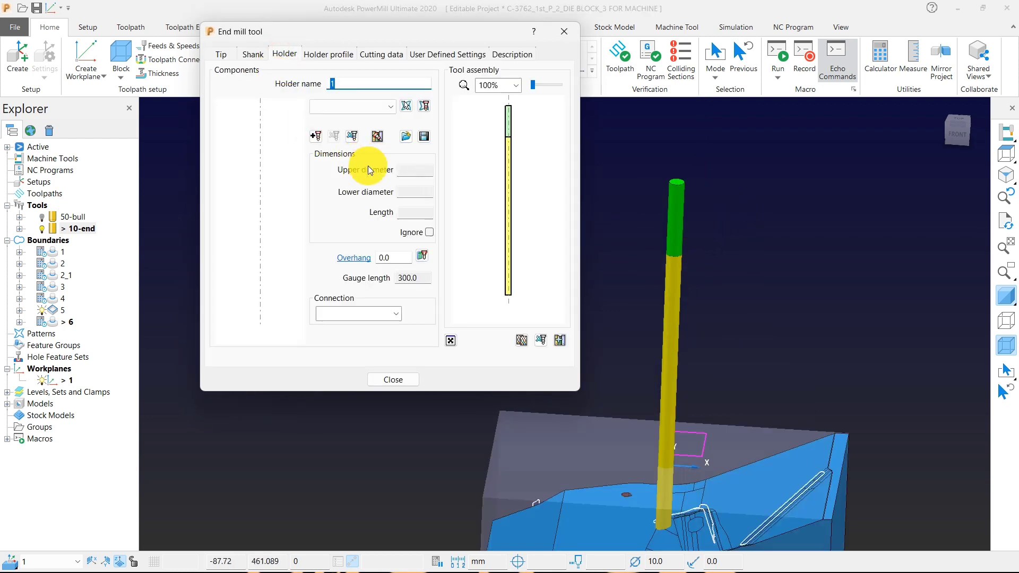
pyautogui.click(407, 174)
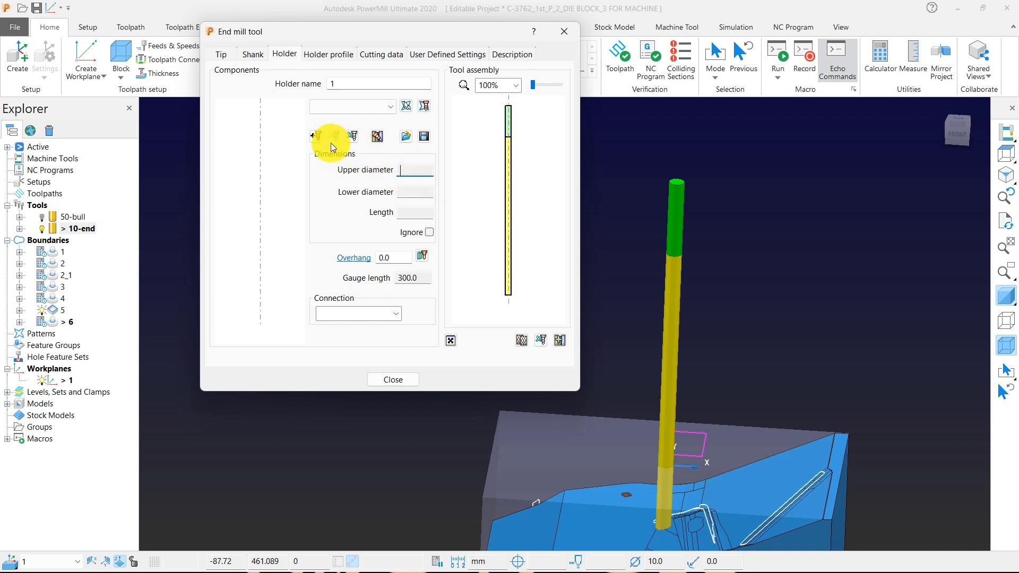
pyautogui.click(314, 134)
pyautogui.moveTo(410, 170); pyautogui.dragTo(357, 170)
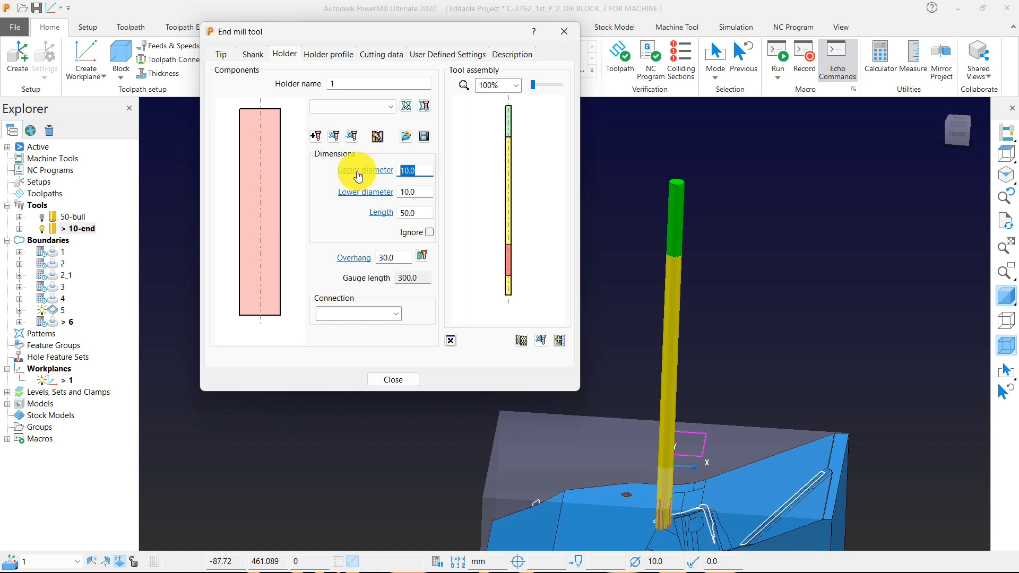
pyautogui.write('50')
pyautogui.click(419, 193)
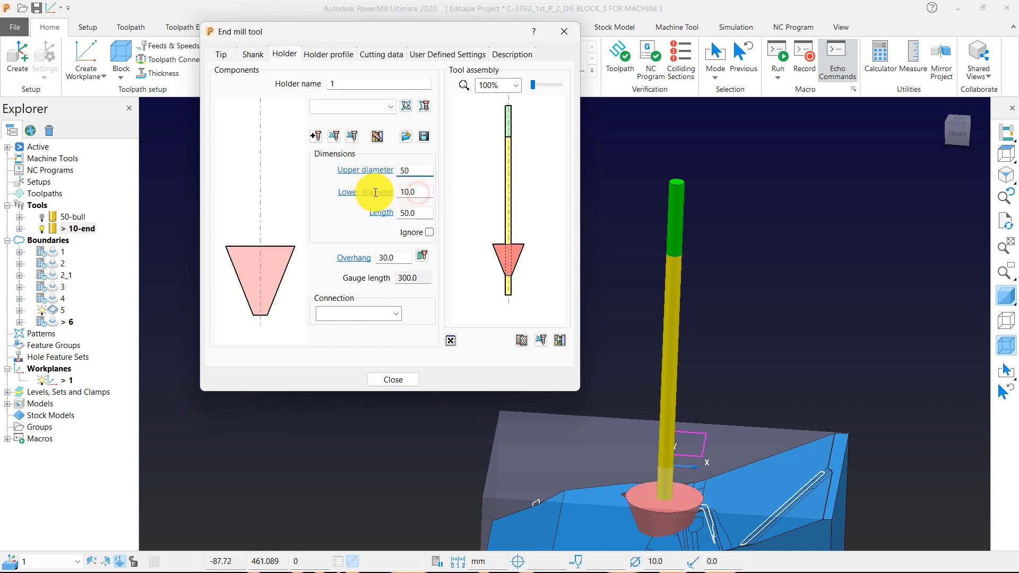
# Step: Set the first holder component's length to 2 and check the tool against the die
pyautogui.scroll(-2, 711, 274)
pyautogui.click(417, 221)
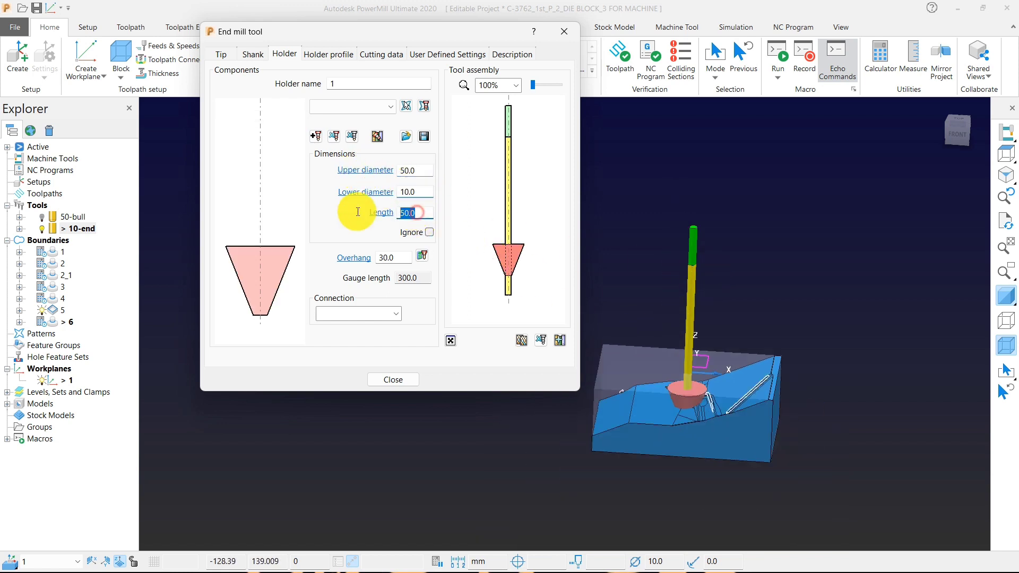
pyautogui.write('2')
pyautogui.press('Return')
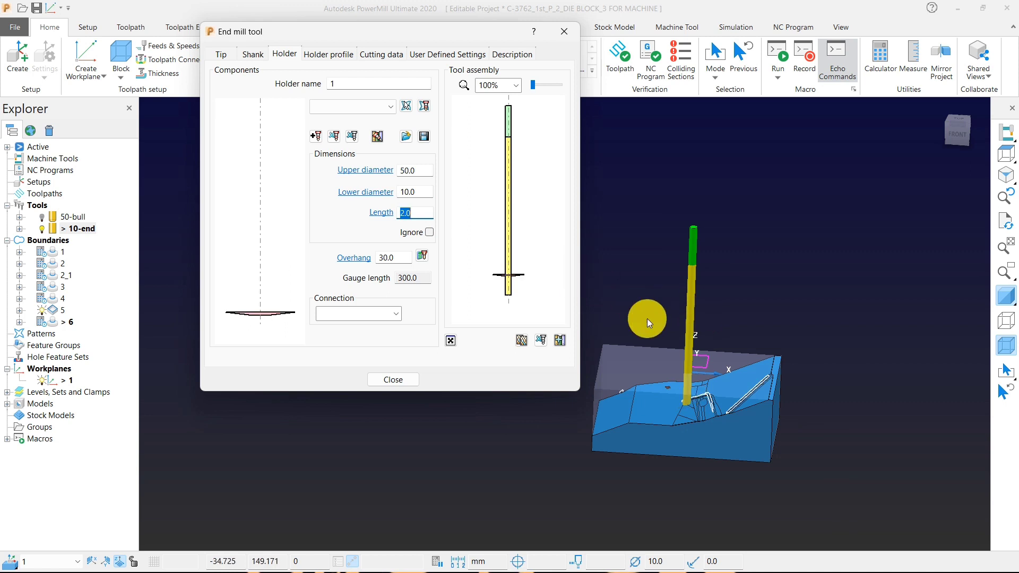
pyautogui.scroll(1, 679, 381)
pyautogui.scroll(2, 679, 382)
pyautogui.moveTo(680, 381); pyautogui.dragTo(704, 320, button='middle')
pyautogui.scroll(-4, 716, 364)
pyautogui.moveTo(744, 350); pyautogui.dragTo(744, 361, button='middle')
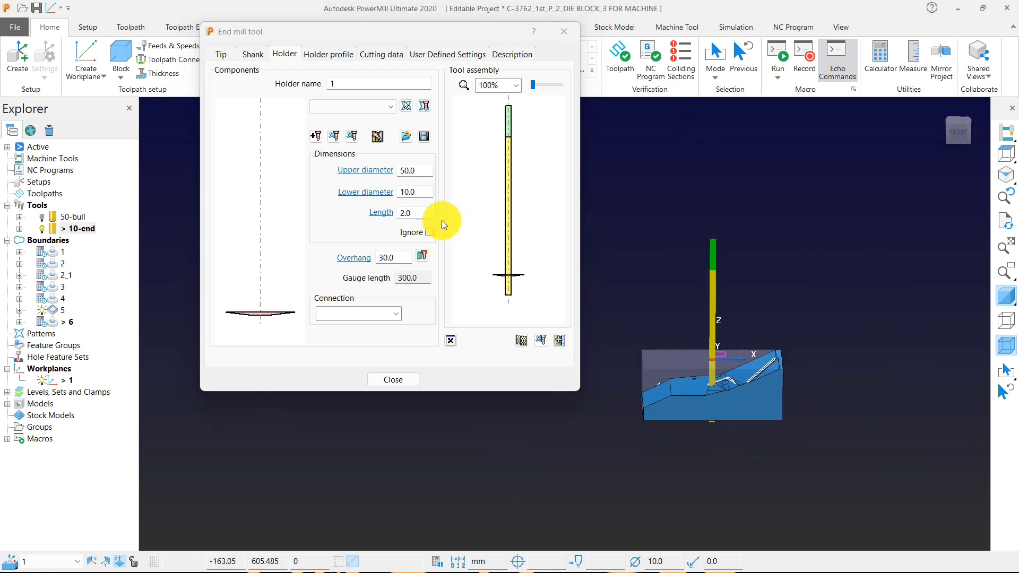
# Step: Add a second holder component with upper and lower diameters of 48
pyautogui.click(322, 139)
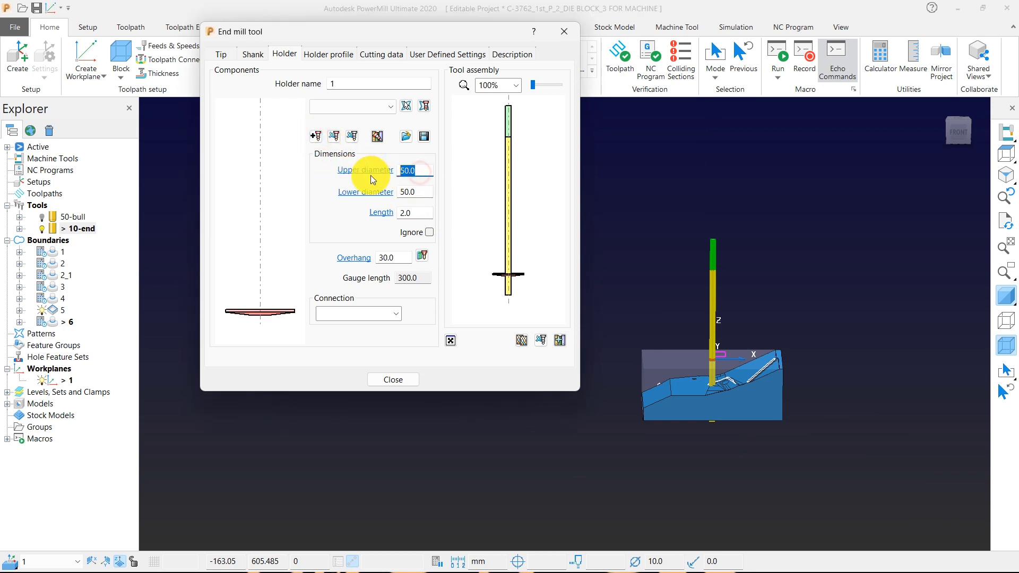
pyautogui.write('48')
pyautogui.press('Tab')
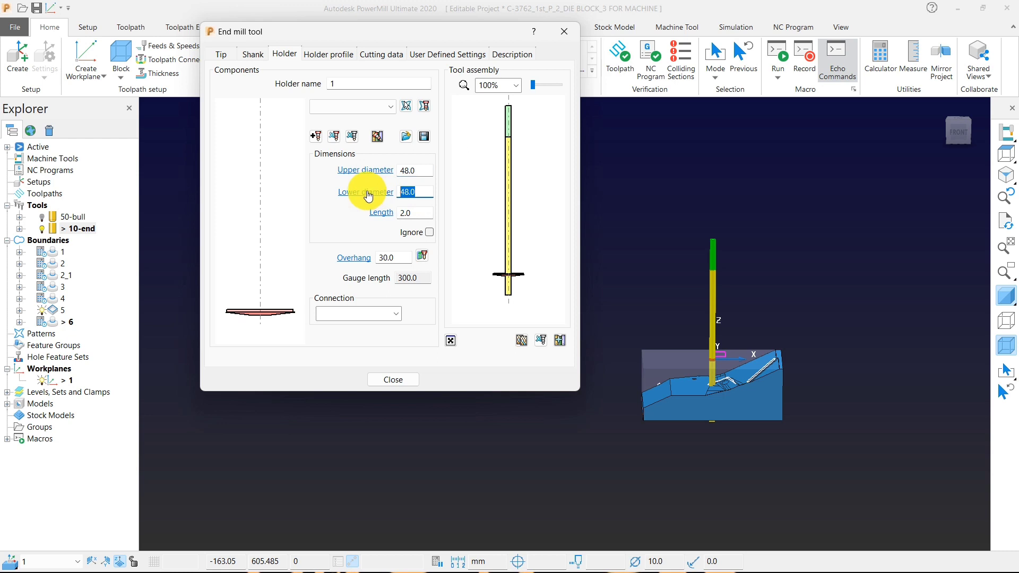
pyautogui.write('48')
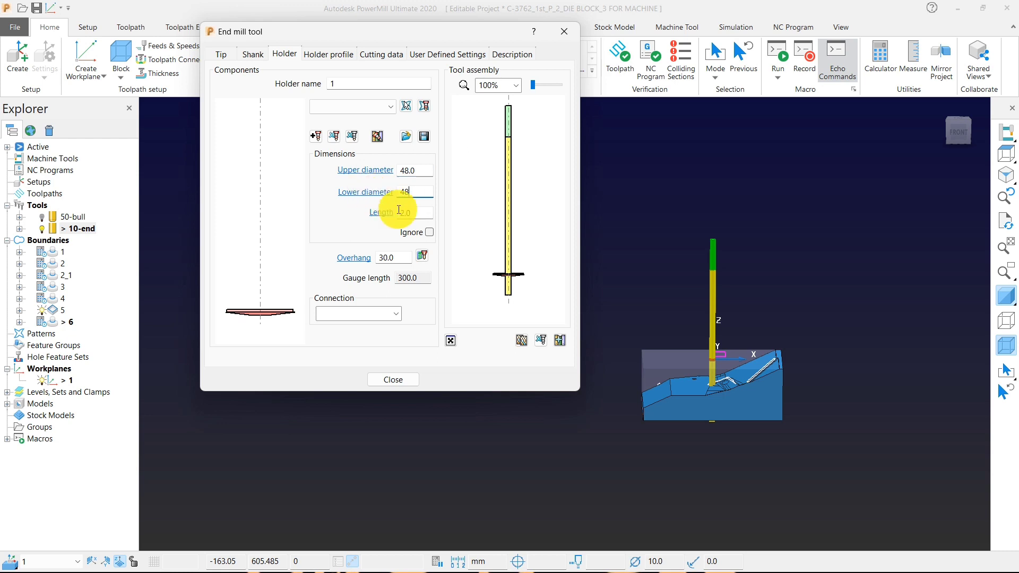
pyautogui.click(611, 240)
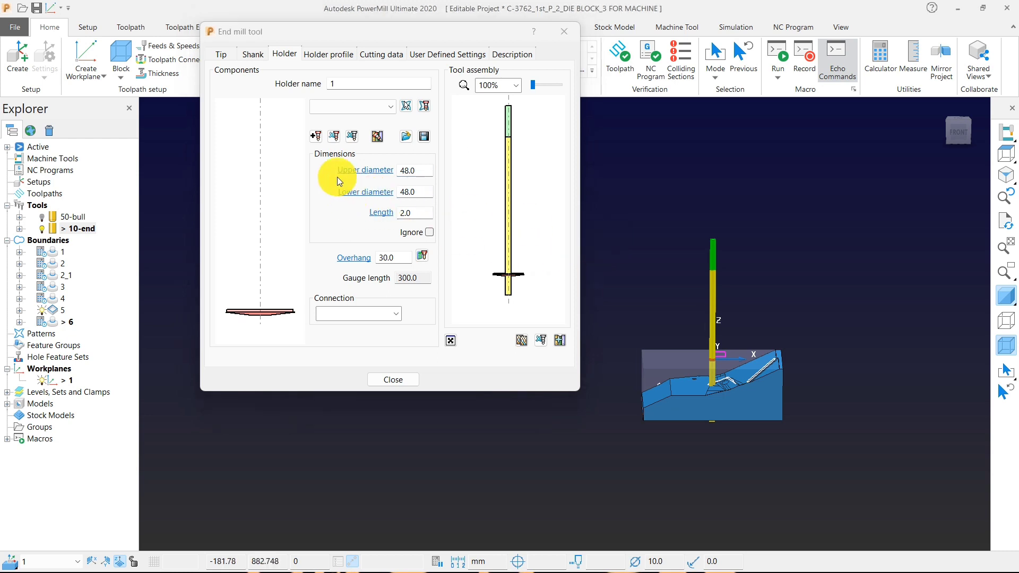
# Step: Add a third holder component with upper and lower diameters of 50 and a length of 50
pyautogui.click(316, 136)
pyautogui.click(417, 170)
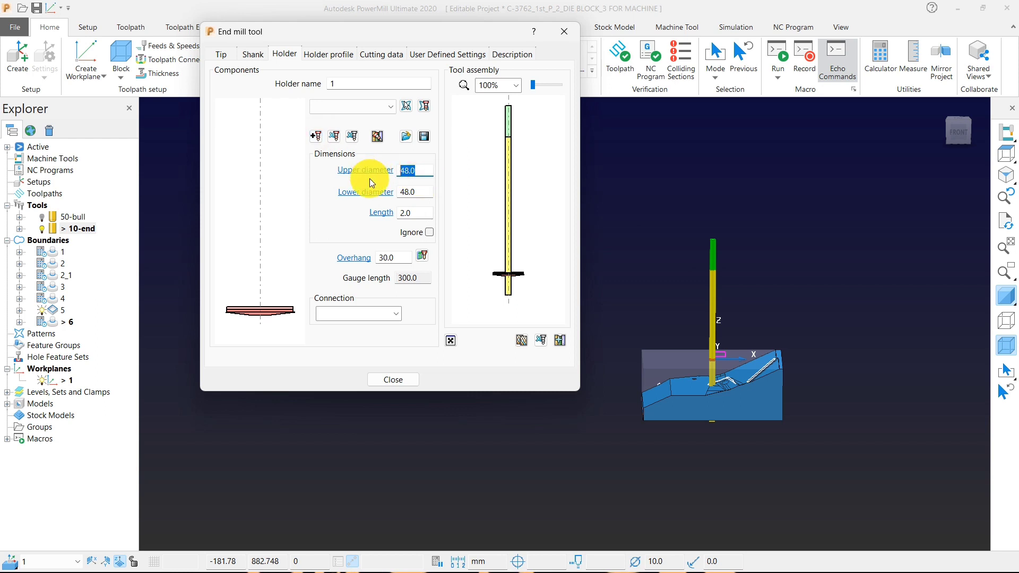
pyautogui.write('50')
pyautogui.press('Tab')
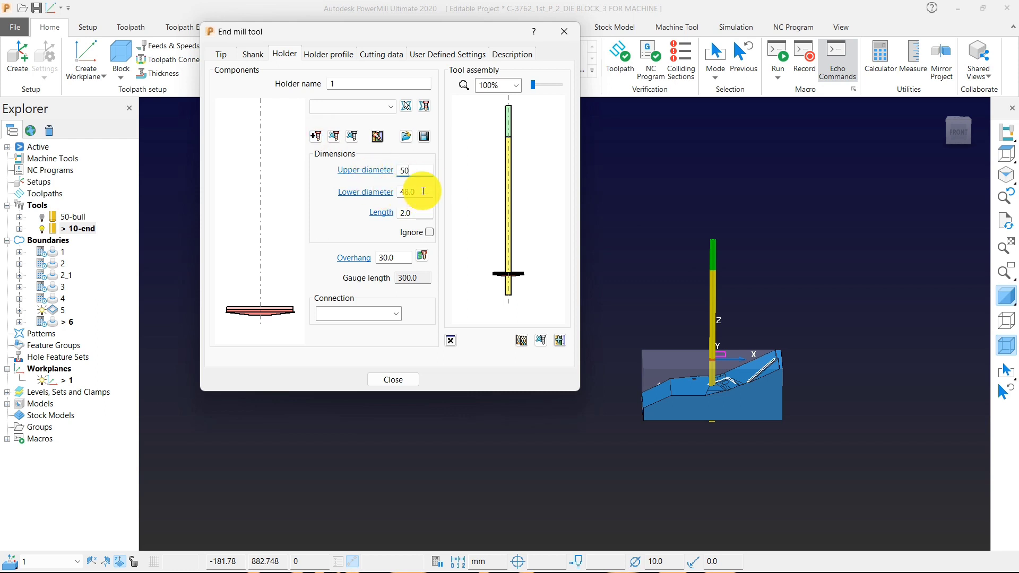
pyautogui.write('50')
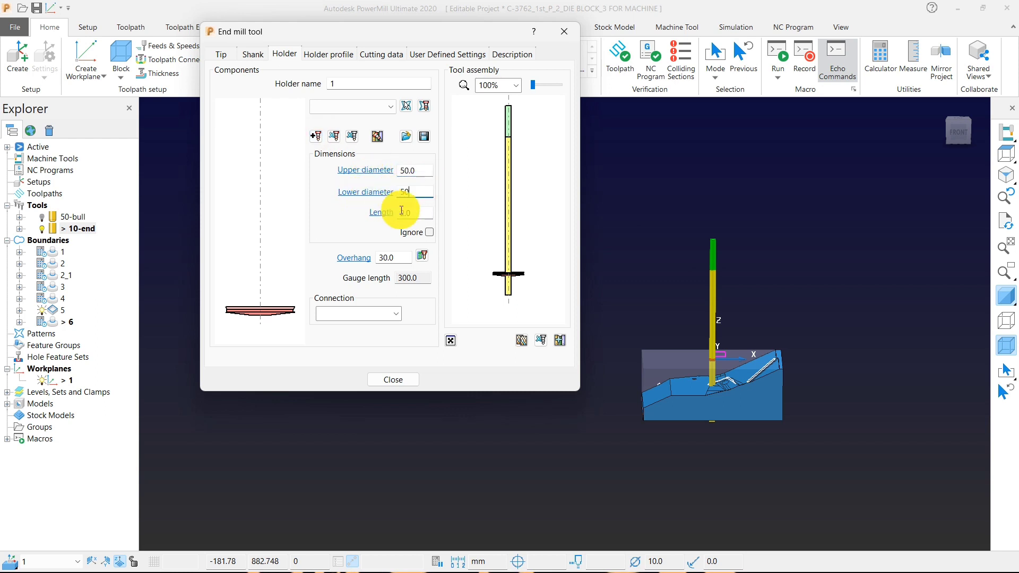
pyautogui.click(418, 215)
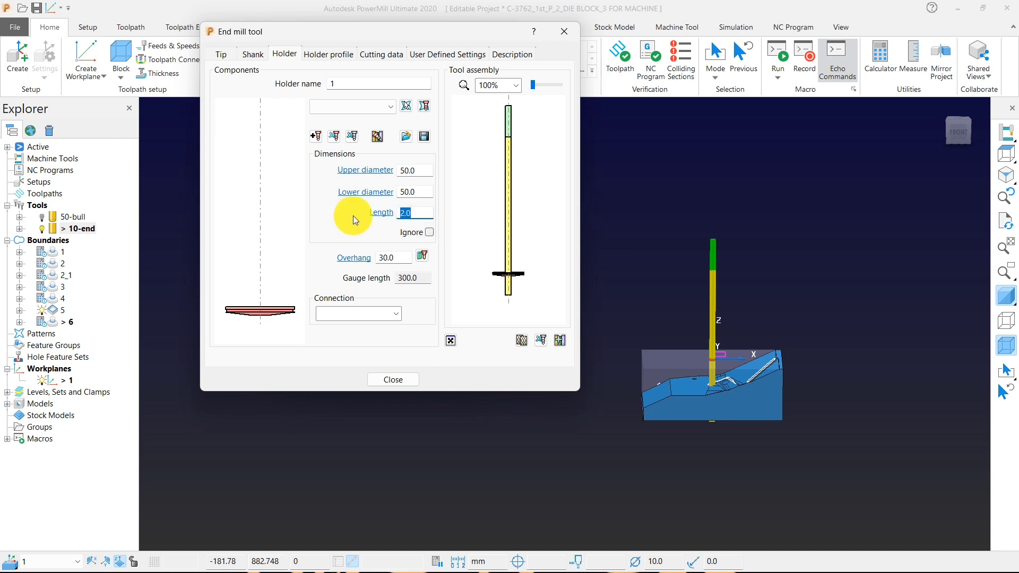
pyautogui.write('50')
pyautogui.press('Return')
pyautogui.scroll(2, 706, 308)
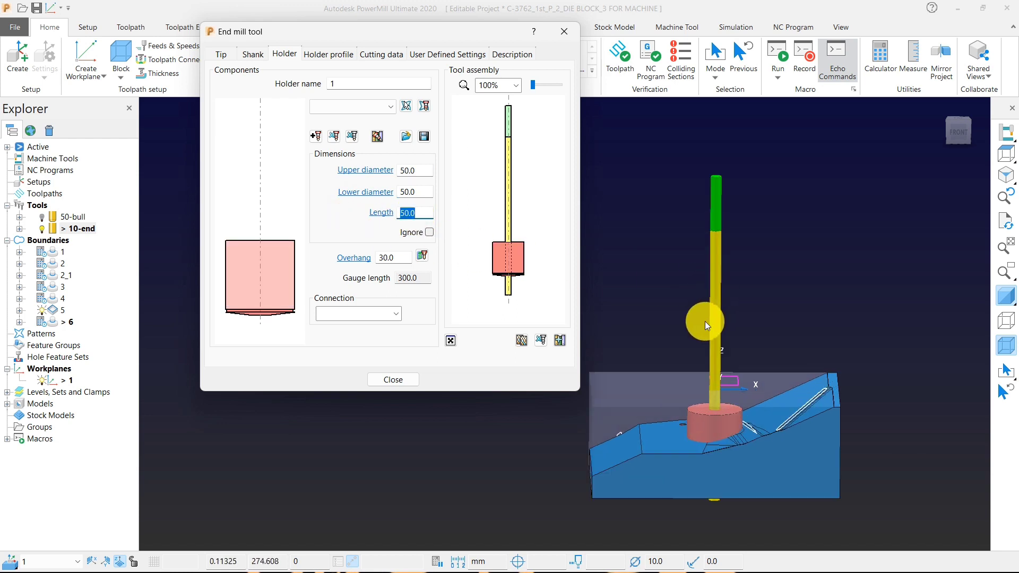
pyautogui.scroll(2, 835, 336)
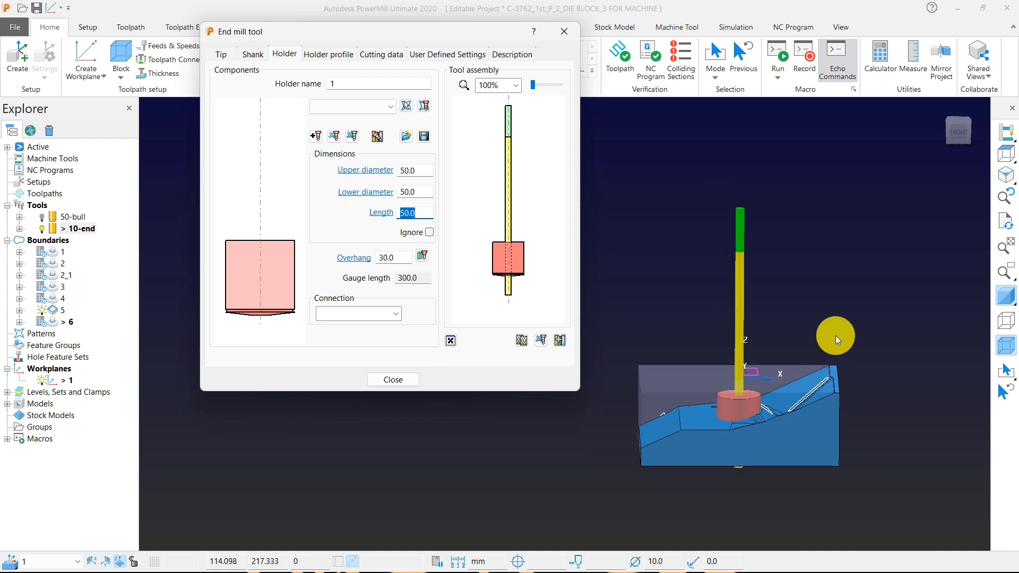
pyautogui.scroll(-2, 784, 399)
pyautogui.scroll(5, 778, 400)
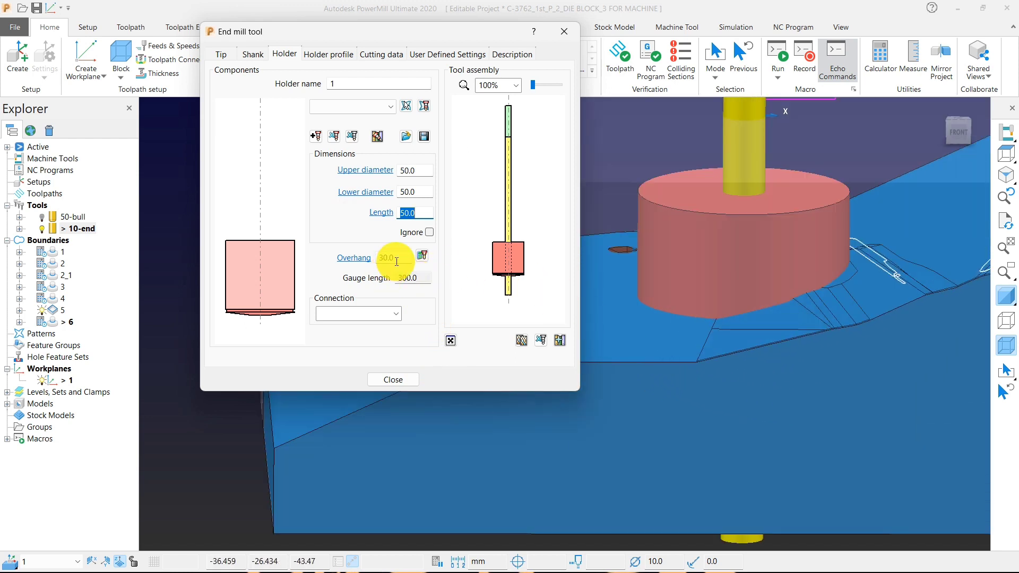
# Step: Set the holder overhang to 2 and close the tool settings
pyautogui.moveTo(397, 262); pyautogui.dragTo(376, 261)
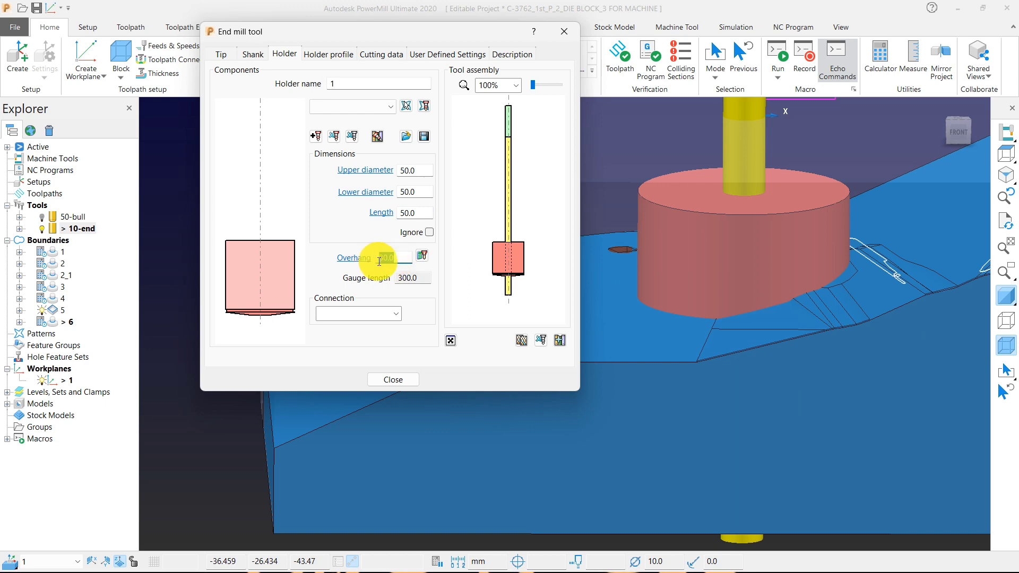
pyautogui.write('2')
pyautogui.press('Return')
pyautogui.scroll(-4, 833, 324)
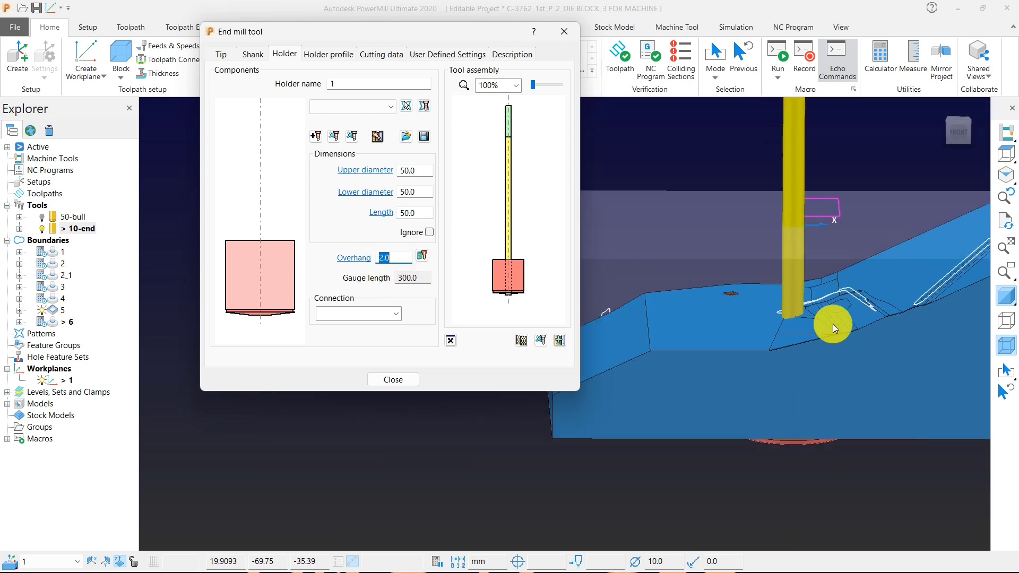
pyautogui.click(395, 380)
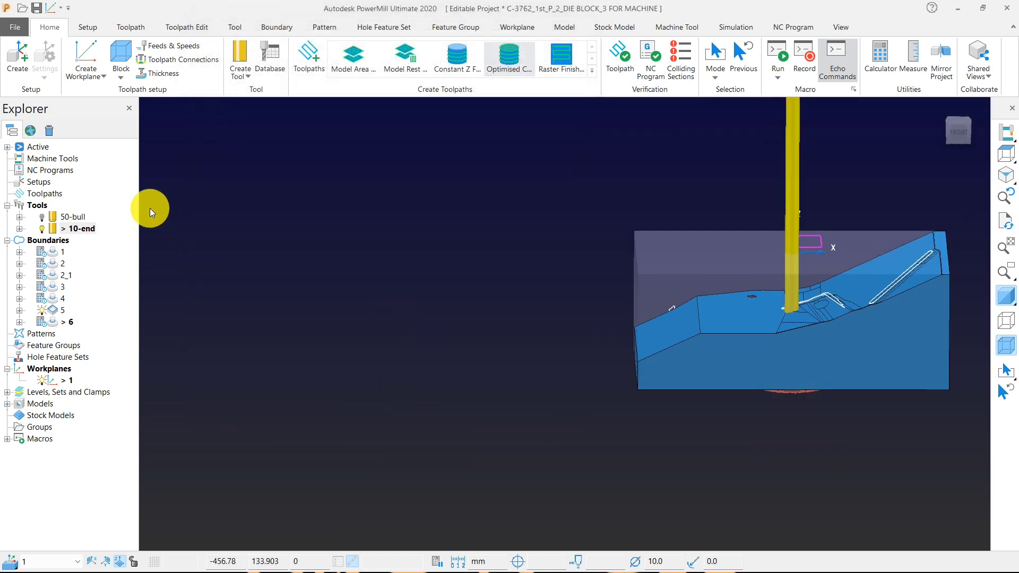
# Step: Set the toolpath connections' safe area to workplane 1, calculate the rapid and plunge heights, and accept
pyautogui.click(178, 60)
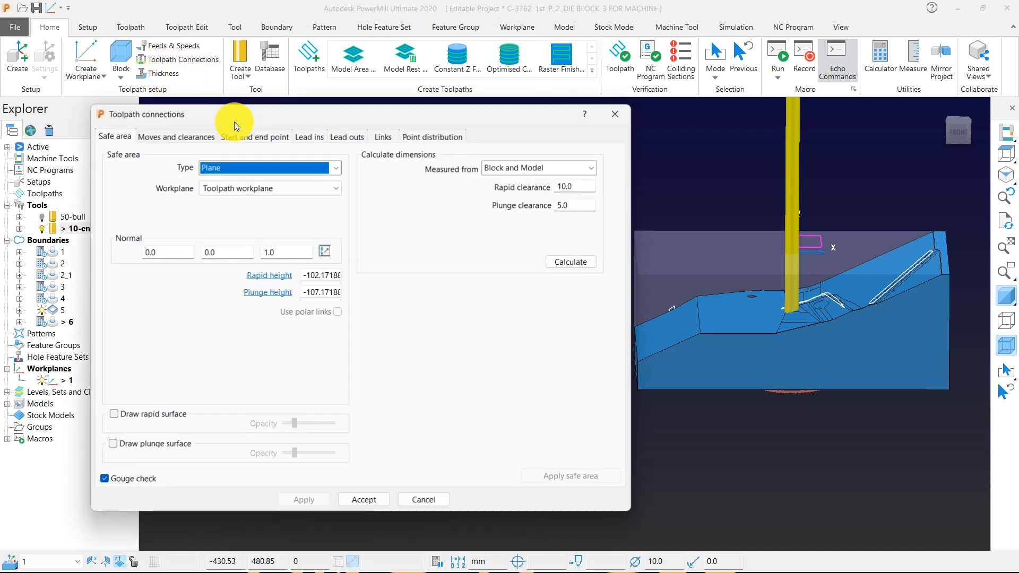
pyautogui.click(216, 189)
pyautogui.click(217, 224)
pyautogui.click(566, 263)
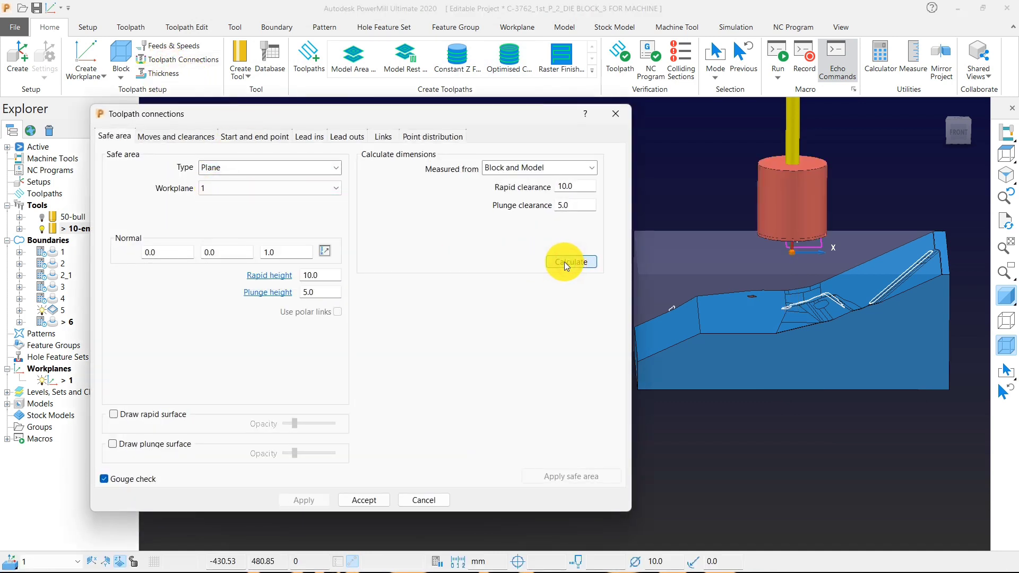
pyautogui.click(363, 501)
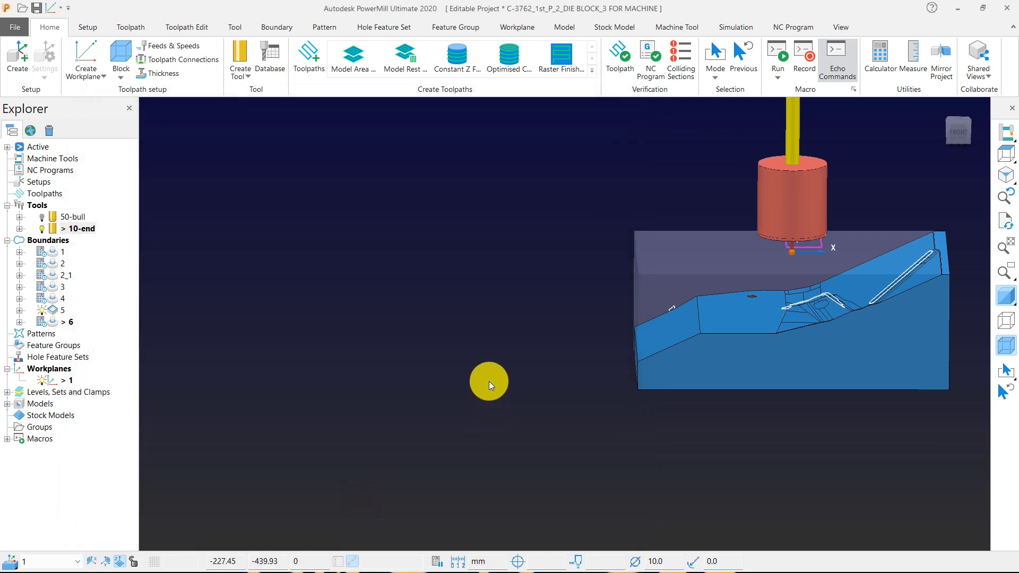
# Step: Examine the 10-end tool from the front, comparing its short protruding tip with the holder above the die
pyautogui.moveTo(485, 380); pyautogui.dragTo(557, 223, button='middle')
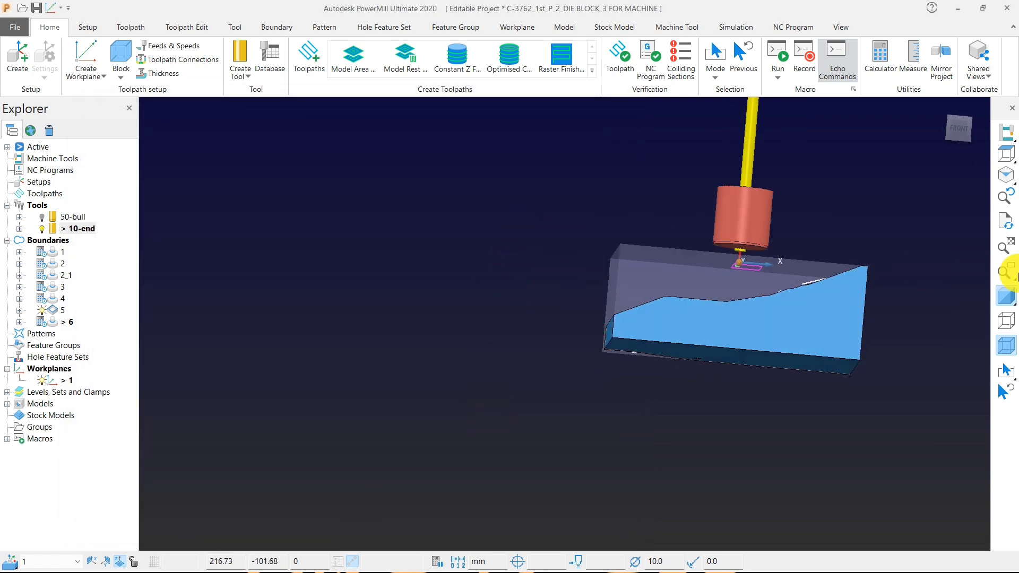
pyautogui.click(1008, 157)
pyautogui.click(893, 156)
pyautogui.scroll(6, 576, 432)
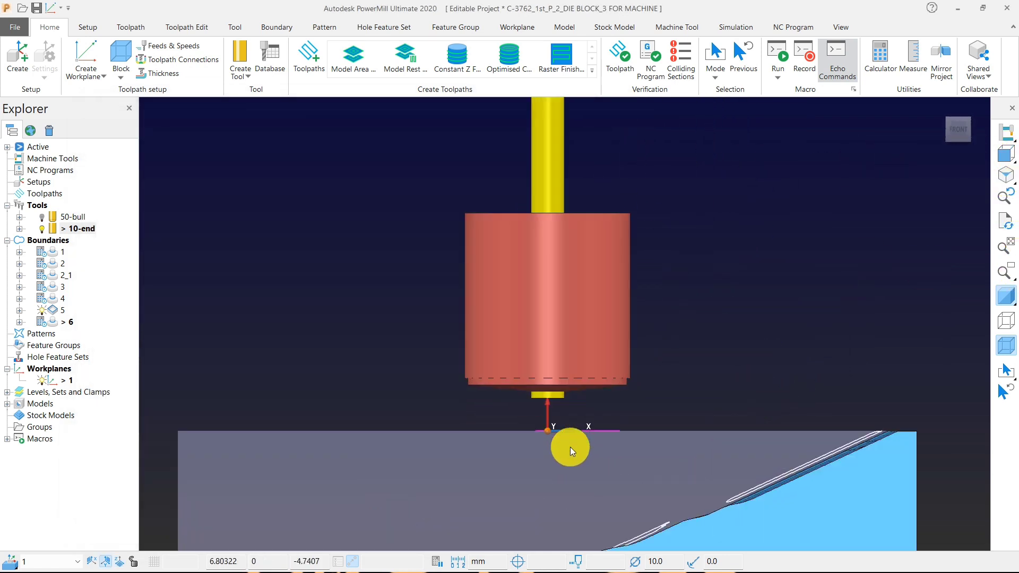
pyautogui.scroll(-2, 660, 288)
pyautogui.scroll(3, 598, 320)
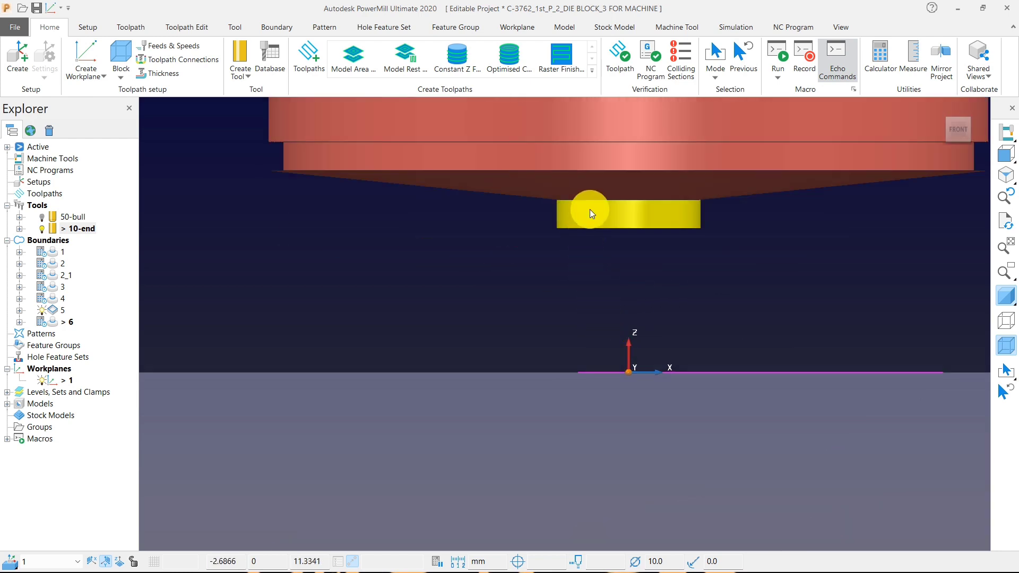
pyautogui.scroll(-1, 632, 230)
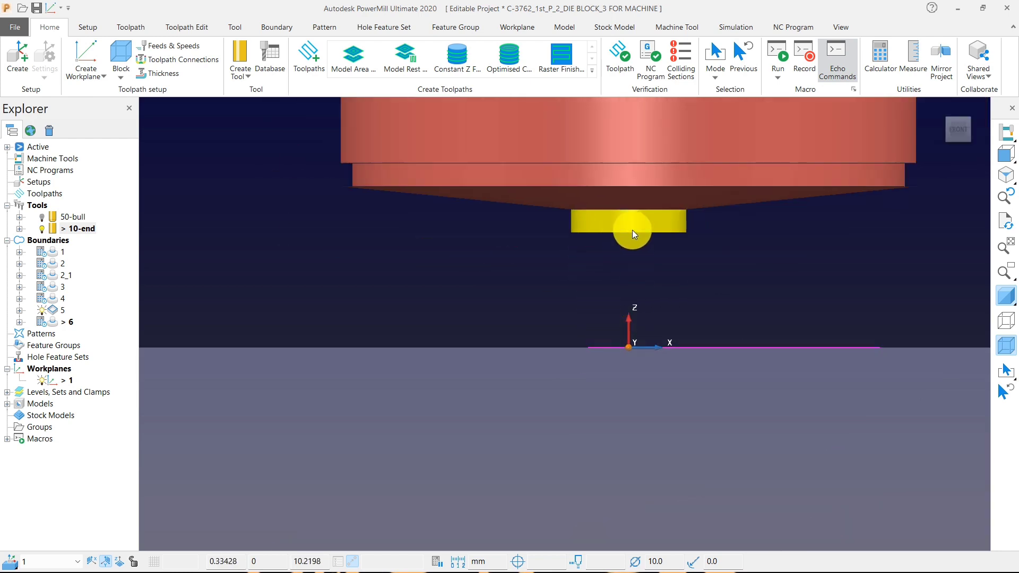
pyautogui.scroll(3, 605, 233)
pyautogui.scroll(-2, 603, 229)
pyautogui.scroll(-2, 603, 262)
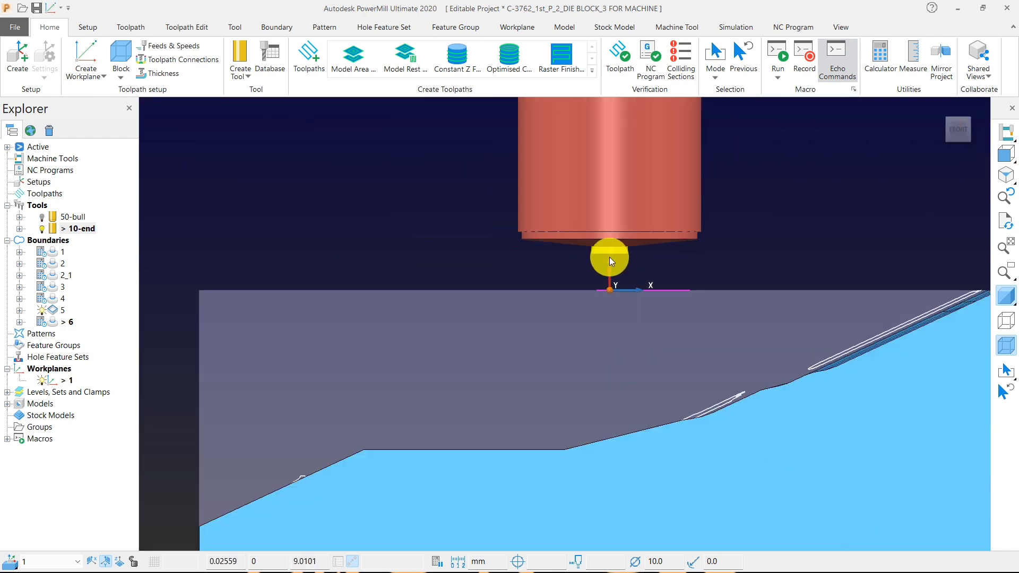
pyautogui.scroll(2, 575, 299)
pyautogui.scroll(1, 606, 263)
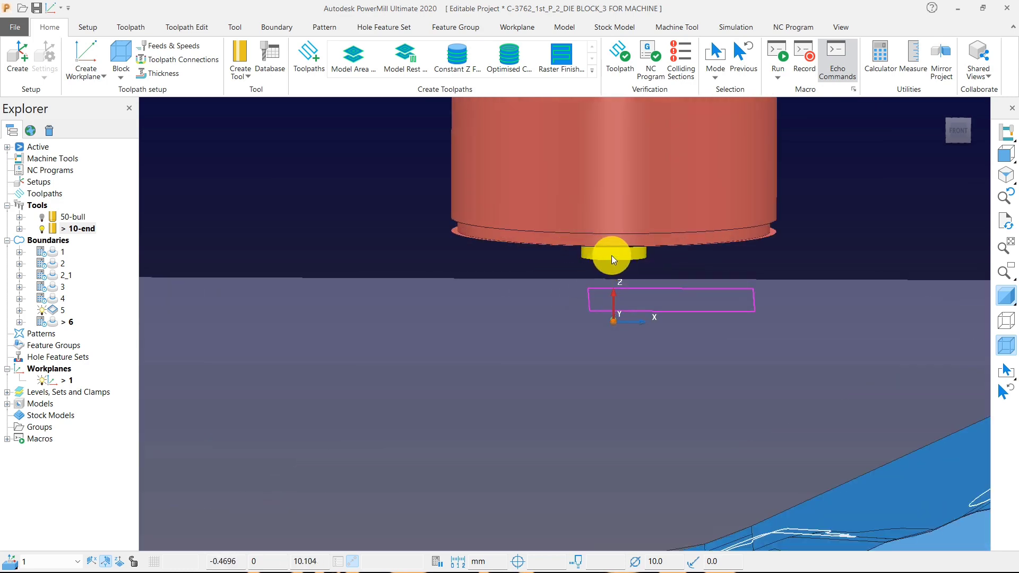
pyautogui.scroll(-1, 411, 273)
# Step: Create a rest boundary for 10-end with reference tool 50-bull and automatic collision checking, limited outside boundary 5, and calculate it
pyautogui.rightClick(260, 180)
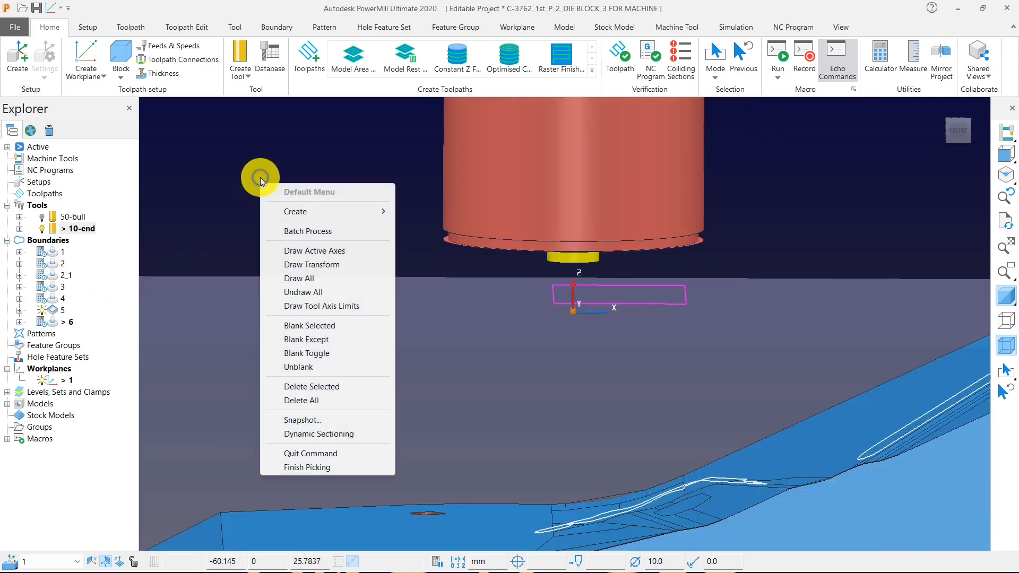
pyautogui.moveTo(380, 218)
pyautogui.moveTo(447, 243)
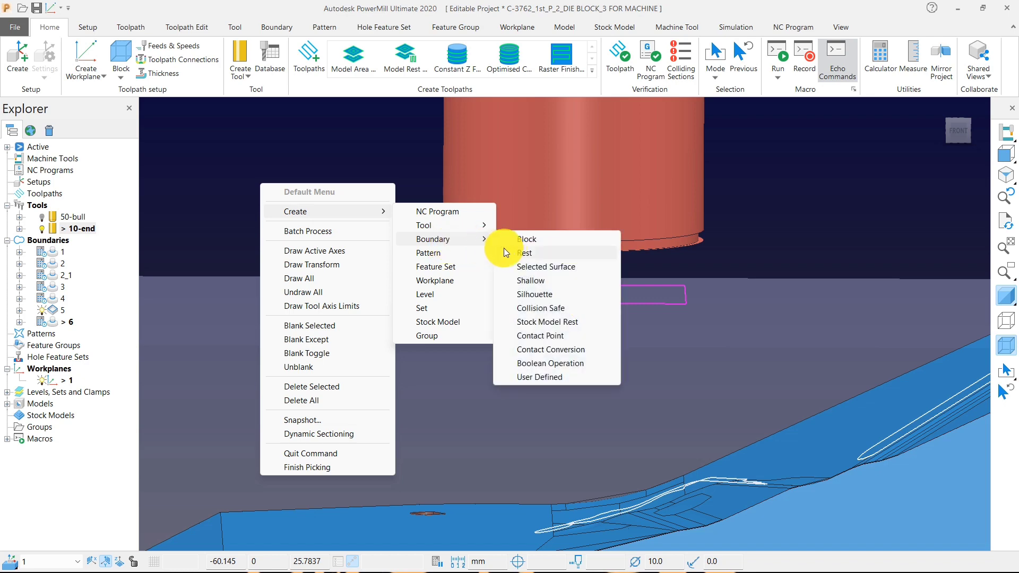
pyautogui.click(531, 253)
pyautogui.scroll(-5, 616, 275)
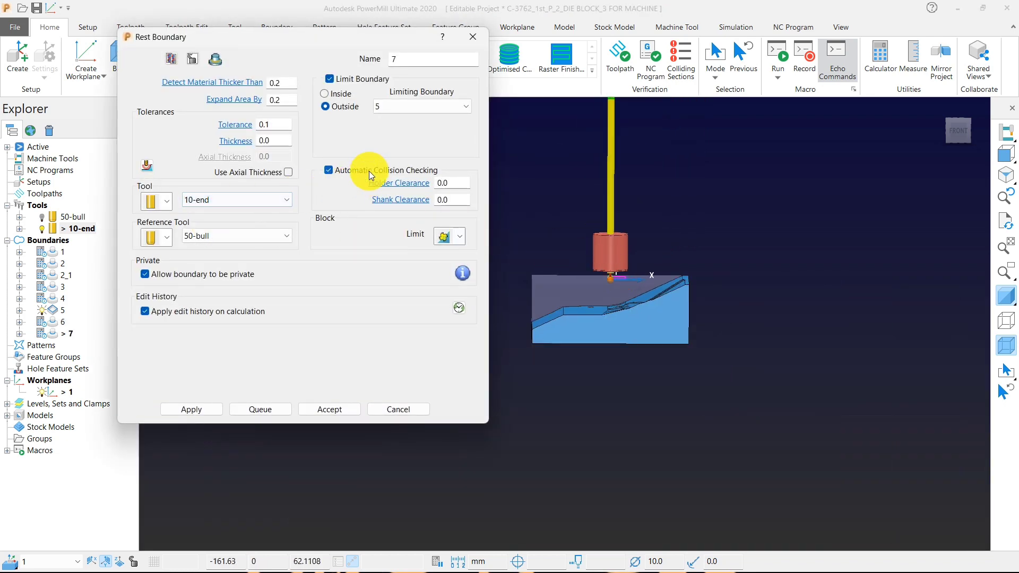
pyautogui.moveTo(601, 212); pyautogui.dragTo(629, 294, button='middle')
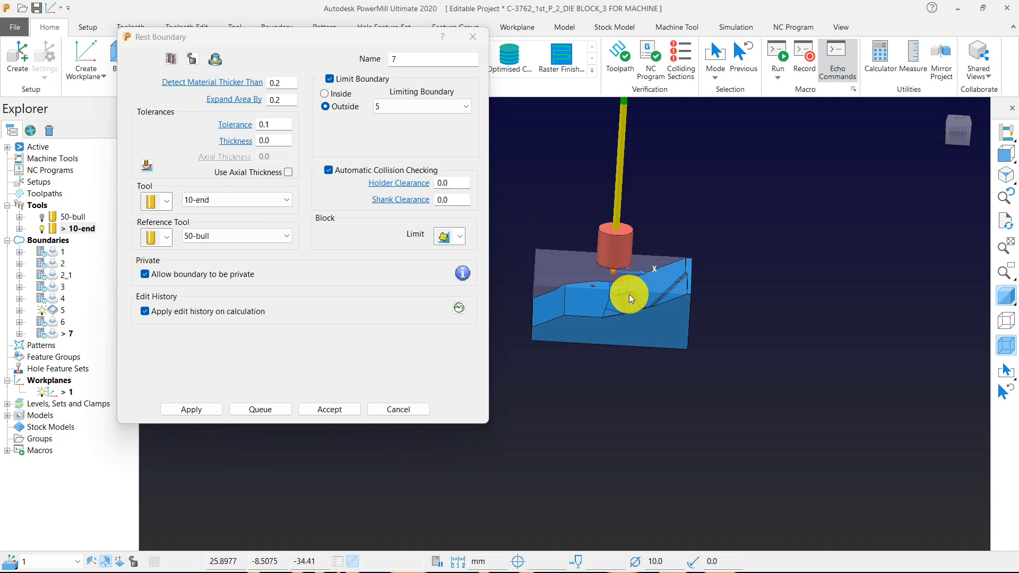
pyautogui.click(192, 409)
pyautogui.scroll(1, 644, 332)
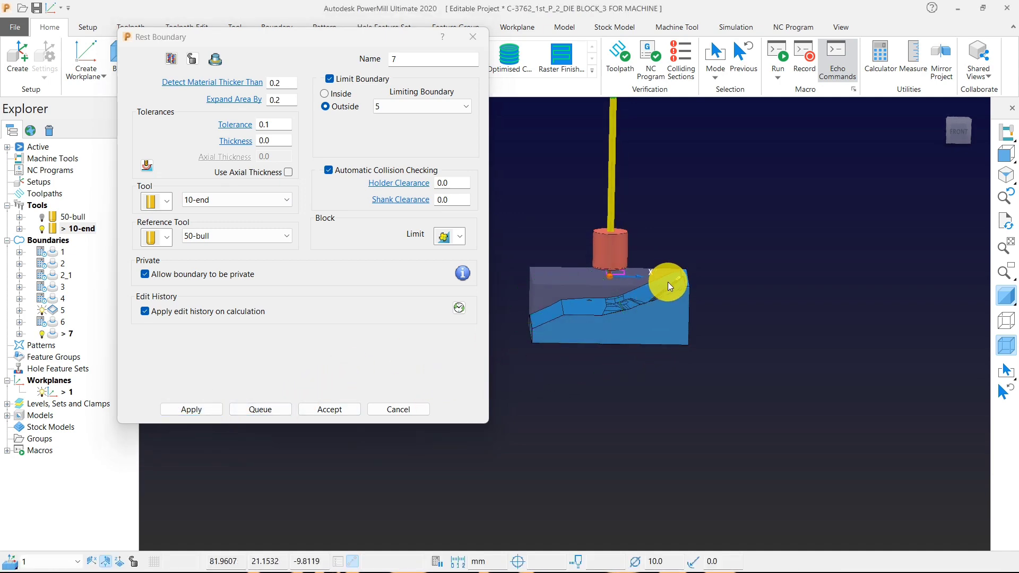
# Step: Examine the calculated rest boundary along the sloped groove of the die up close, toggling the shaded display off and back on
pyautogui.scroll(3, 696, 269)
pyautogui.scroll(2, 619, 345)
pyautogui.scroll(2, 703, 425)
pyautogui.moveTo(703, 425); pyautogui.dragTo(708, 433, button='middle')
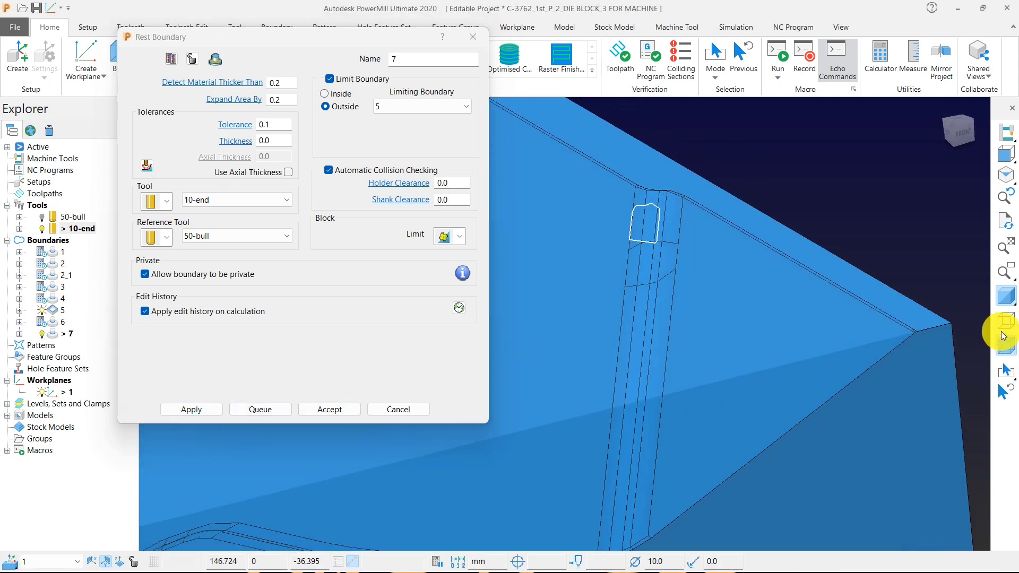
pyautogui.click(1006, 296)
pyautogui.scroll(-4, 701, 310)
pyautogui.moveTo(719, 323)
pyautogui.mouseDown(button='middle')
pyautogui.moveTo(697, 281)
pyautogui.moveTo(979, 303)
pyautogui.mouseUp(button='middle')
pyautogui.click(1006, 296)
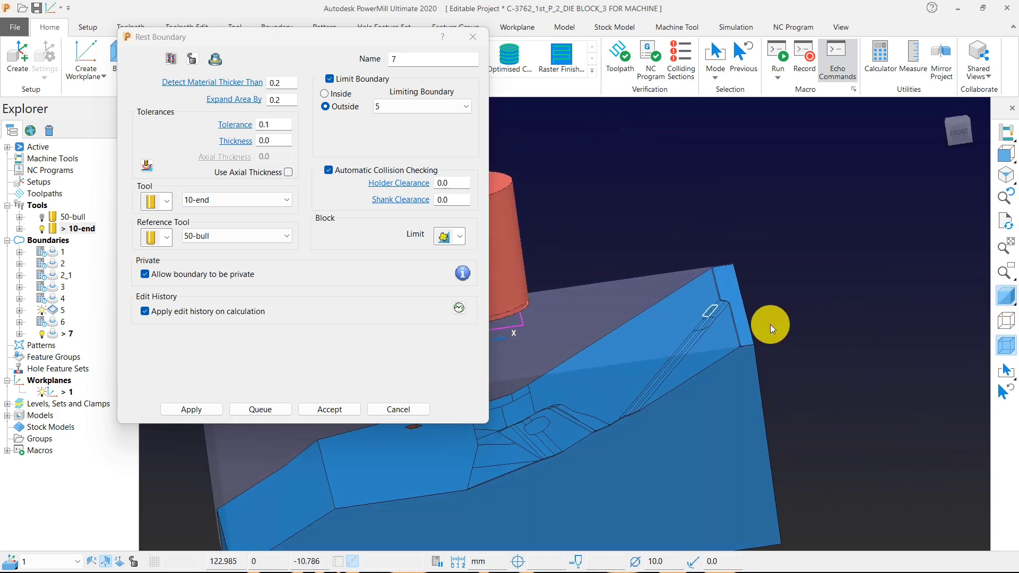
pyautogui.scroll(3, 769, 324)
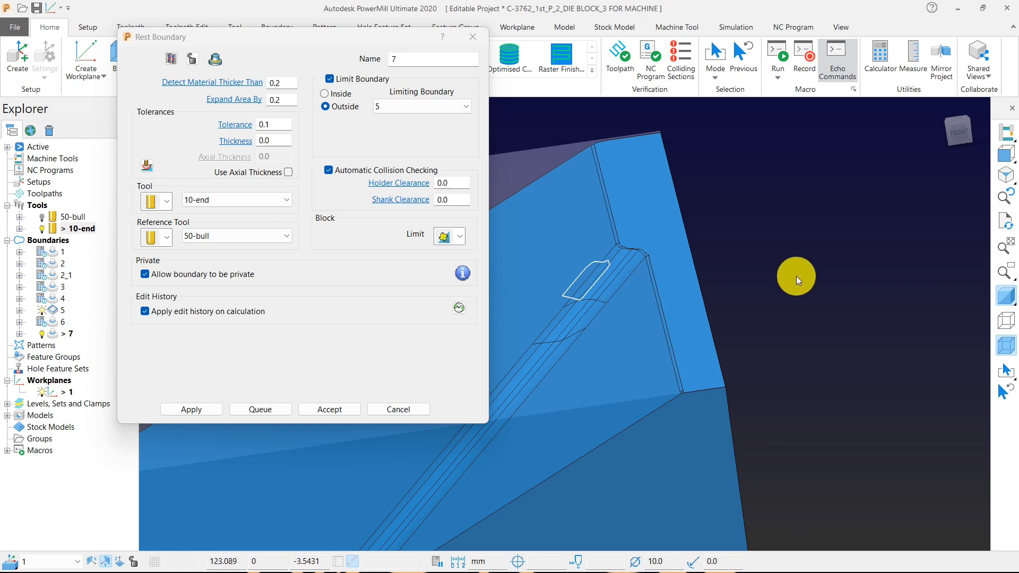
pyautogui.scroll(-3, 790, 276)
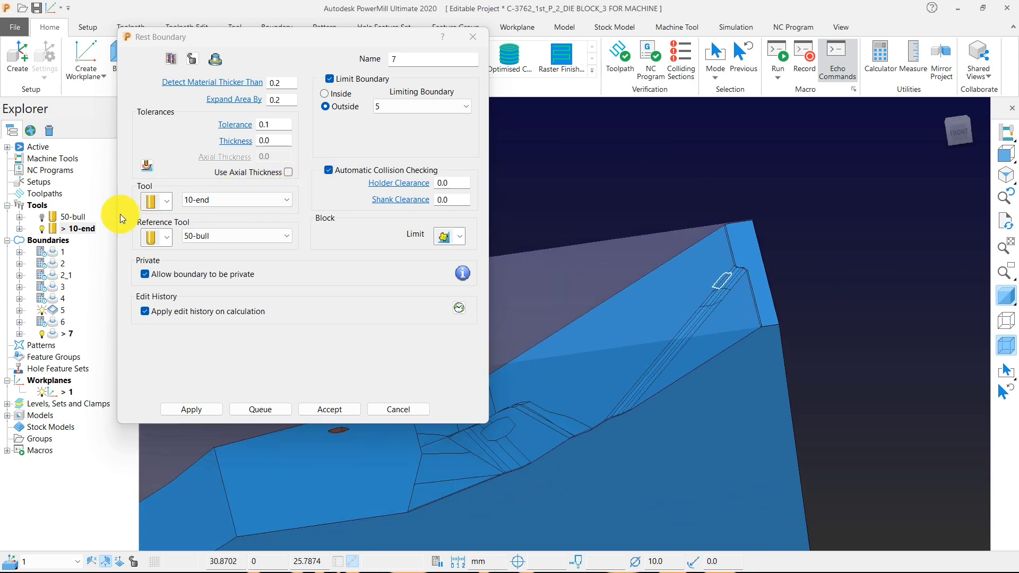
# Step: Turn off automatic collision checking for rest boundary 7 and recalculate it
pyautogui.click(328, 170)
pyautogui.click(197, 406)
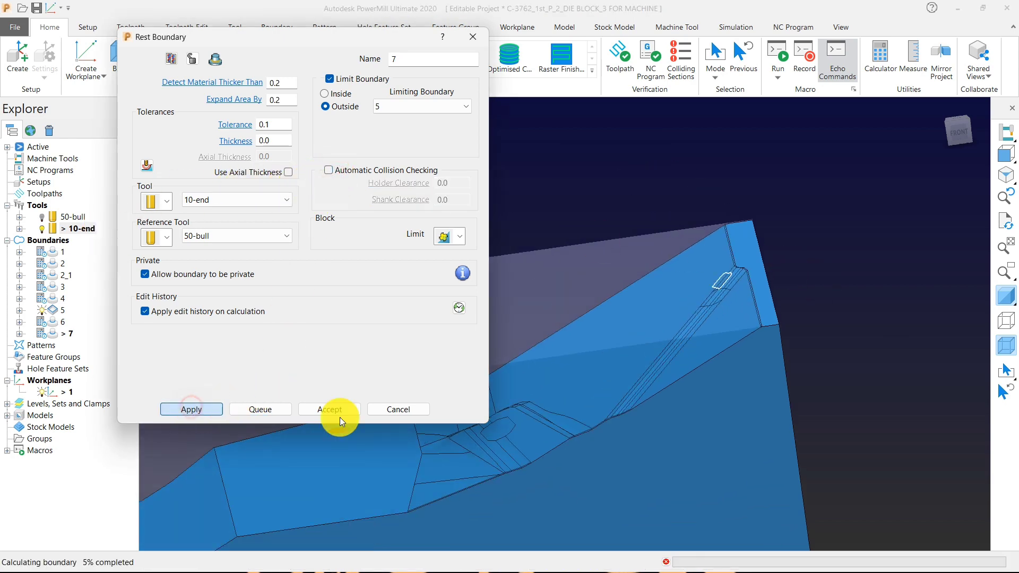
pyautogui.scroll(-5, 791, 337)
pyautogui.scroll(6, 661, 384)
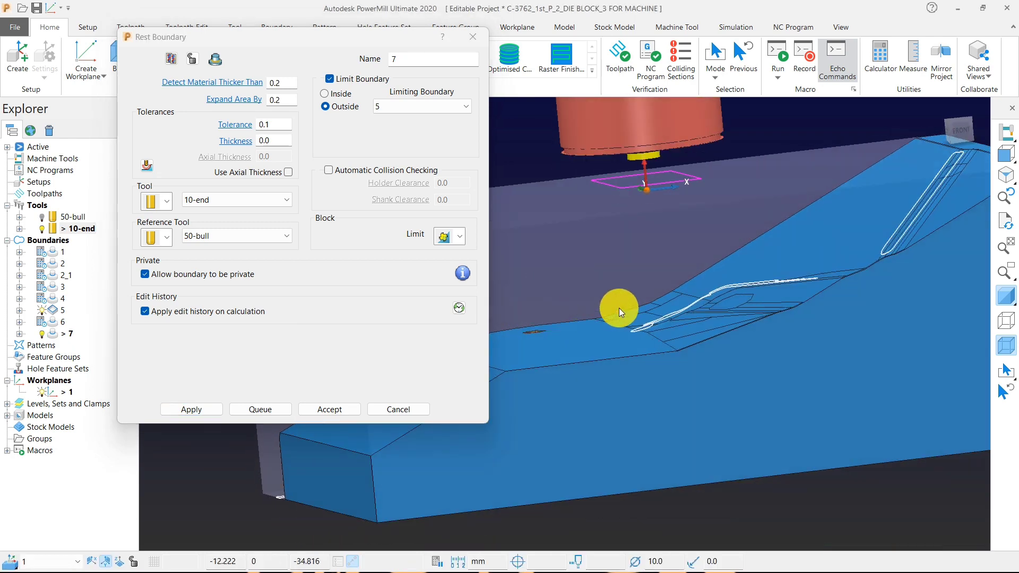
# Step: Turn automatic collision checking back on and set the 10-end tool's holder overhang to 5
pyautogui.click(357, 165)
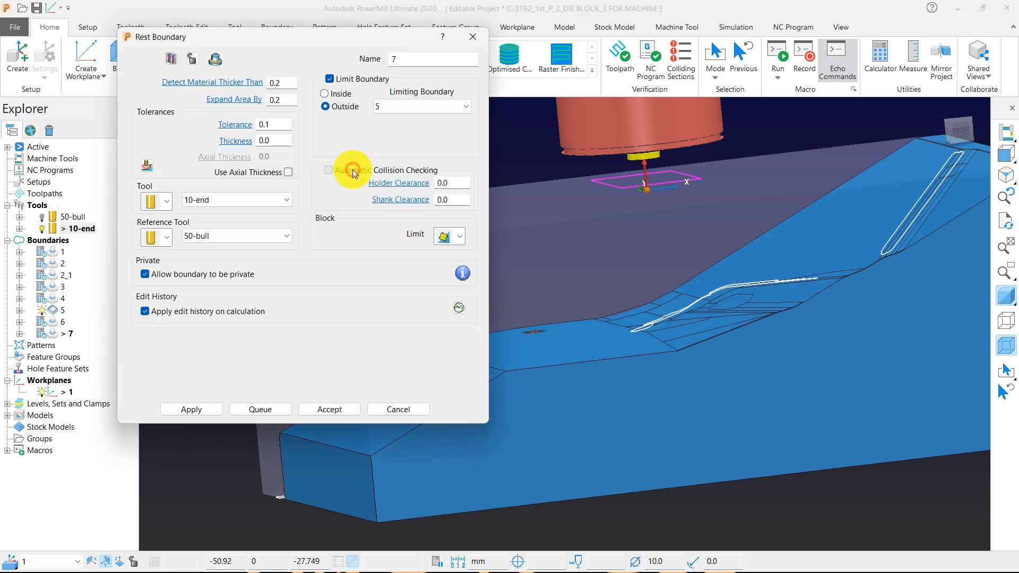
pyautogui.rightClick(77, 226)
pyautogui.click(106, 281)
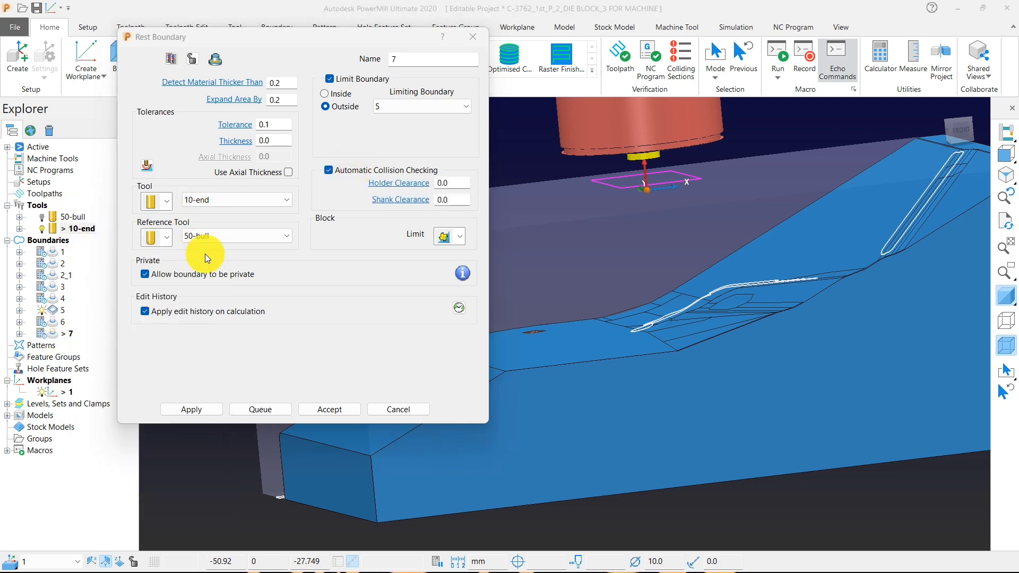
pyautogui.click(283, 54)
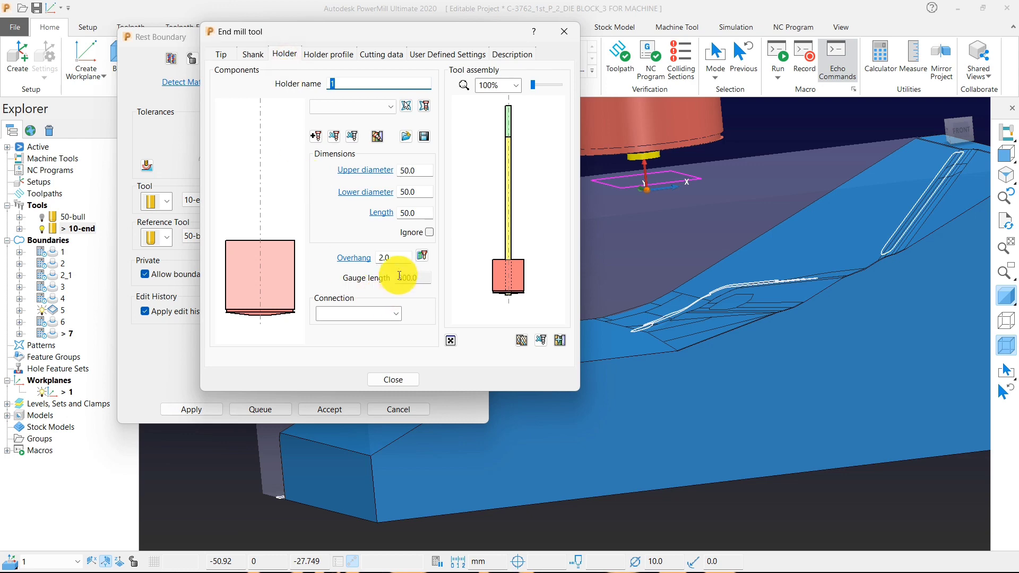
pyautogui.moveTo(401, 259); pyautogui.dragTo(323, 260)
pyautogui.write('2')
pyautogui.write('5')
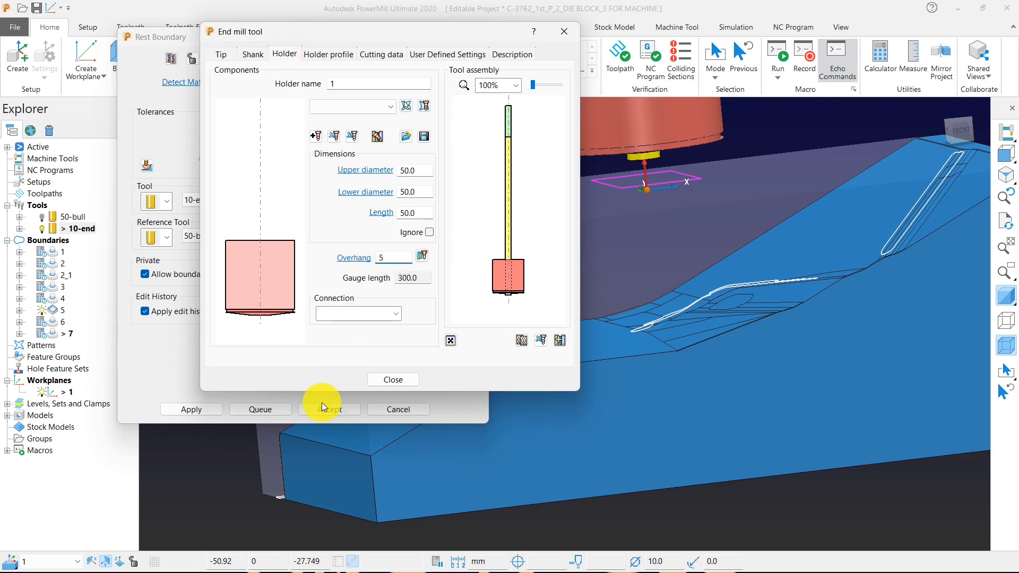
pyautogui.click(395, 378)
# Step: Recalculate rest boundary 7 with automatic collision checking and inspect its outlines on the die
pyautogui.click(181, 400)
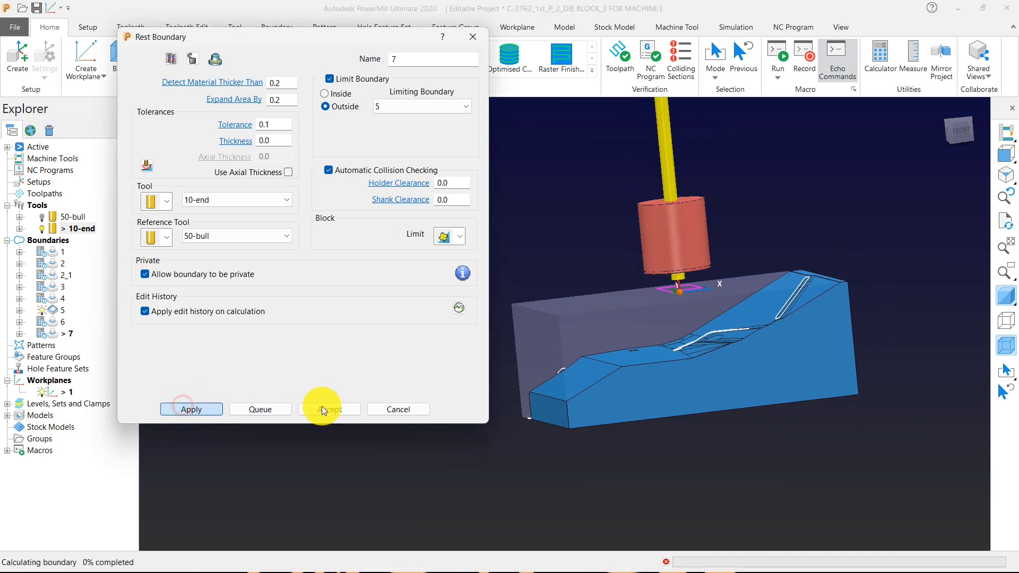
pyautogui.moveTo(595, 351); pyautogui.dragTo(622, 382, button='middle')
pyautogui.scroll(6, 693, 346)
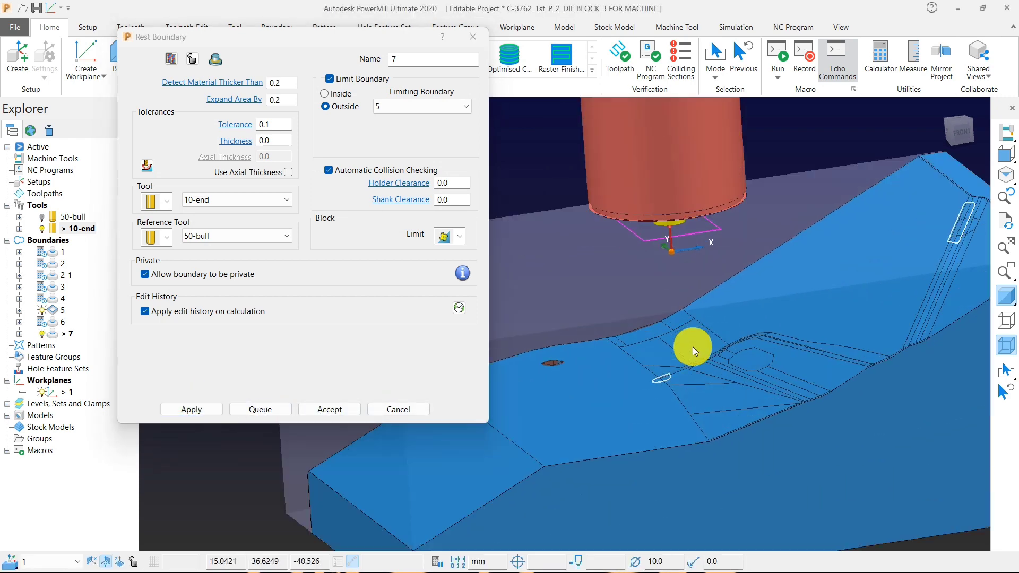
pyautogui.scroll(-5, 619, 395)
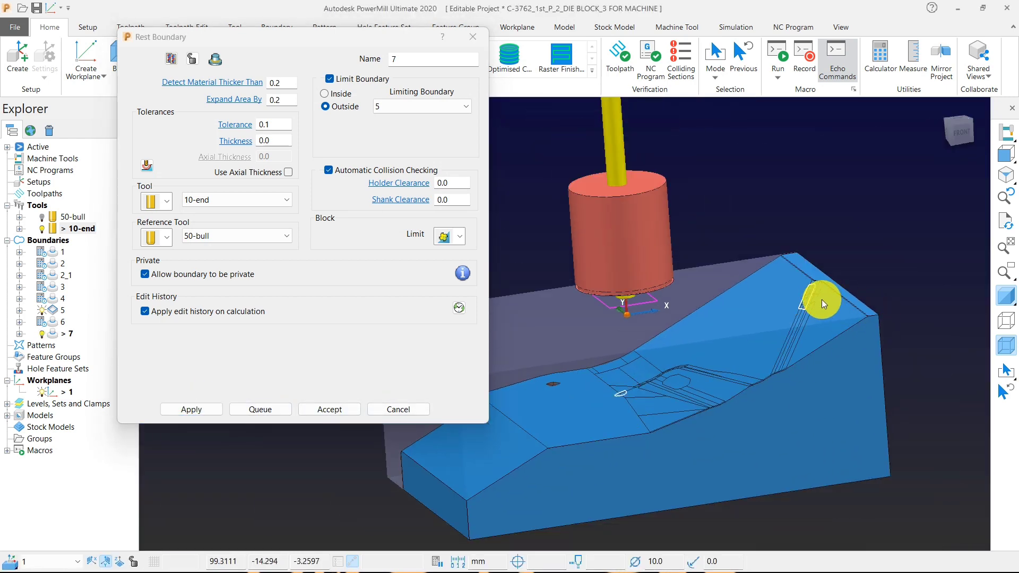
pyautogui.scroll(3, 807, 300)
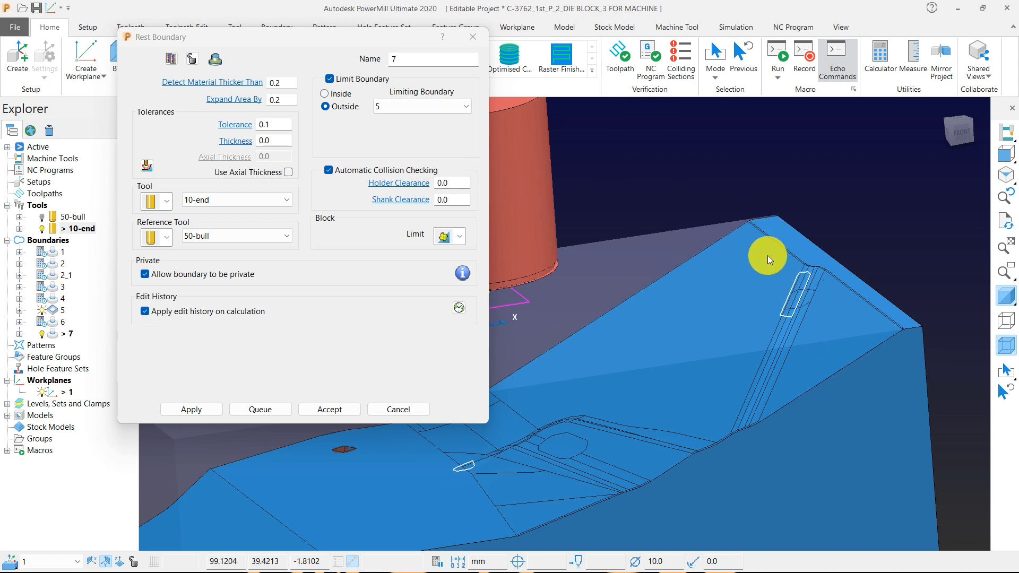
pyautogui.scroll(-2, 767, 256)
pyautogui.scroll(-2, 705, 299)
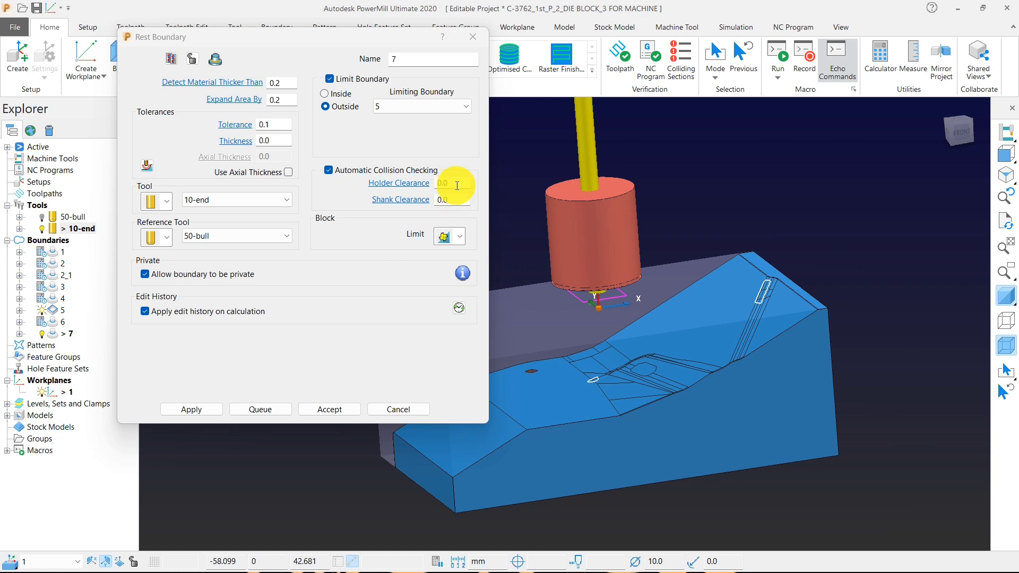
# Step: Examine the die from the front and from above, comparing the tool holder with the rest boundary and the limiting boundary
pyautogui.click(999, 156)
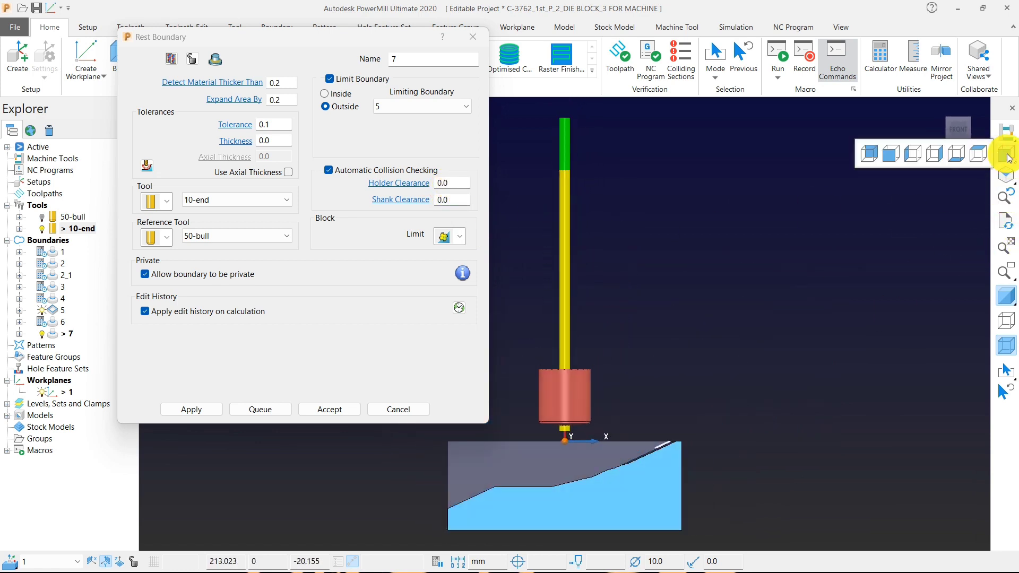
pyautogui.click(985, 154)
pyautogui.scroll(-3, 788, 318)
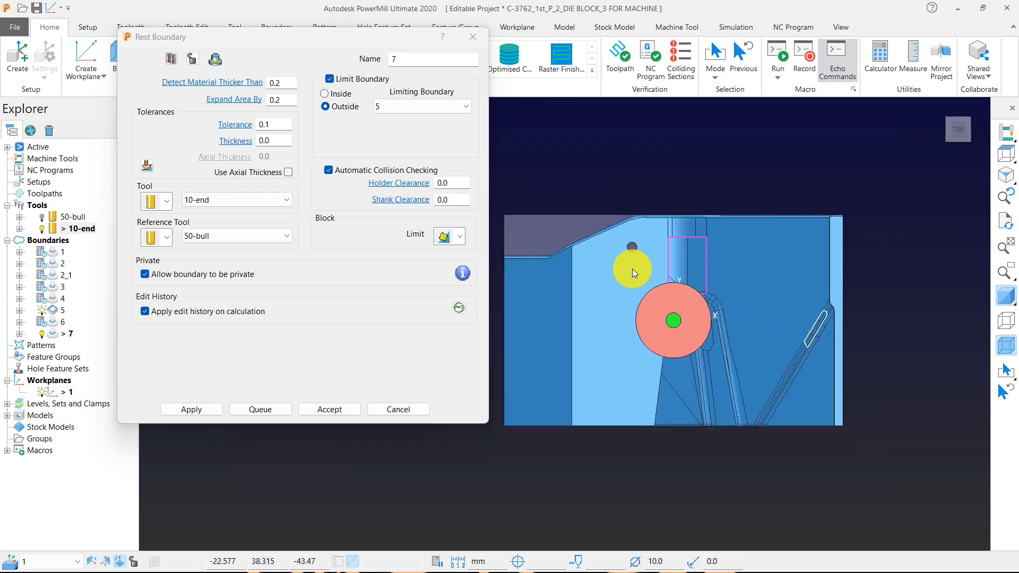
pyautogui.scroll(4, 619, 272)
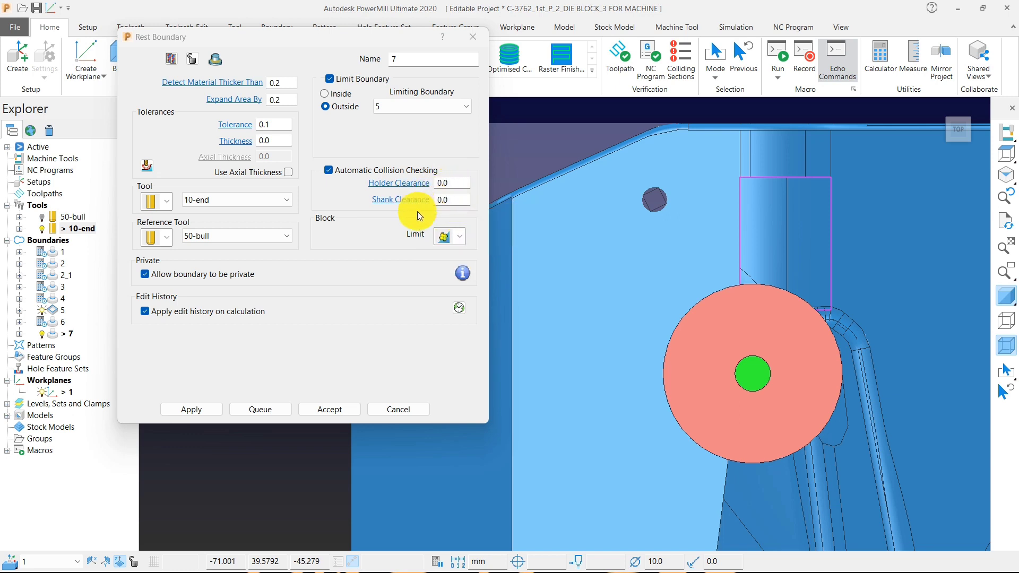
pyautogui.scroll(-3, 610, 299)
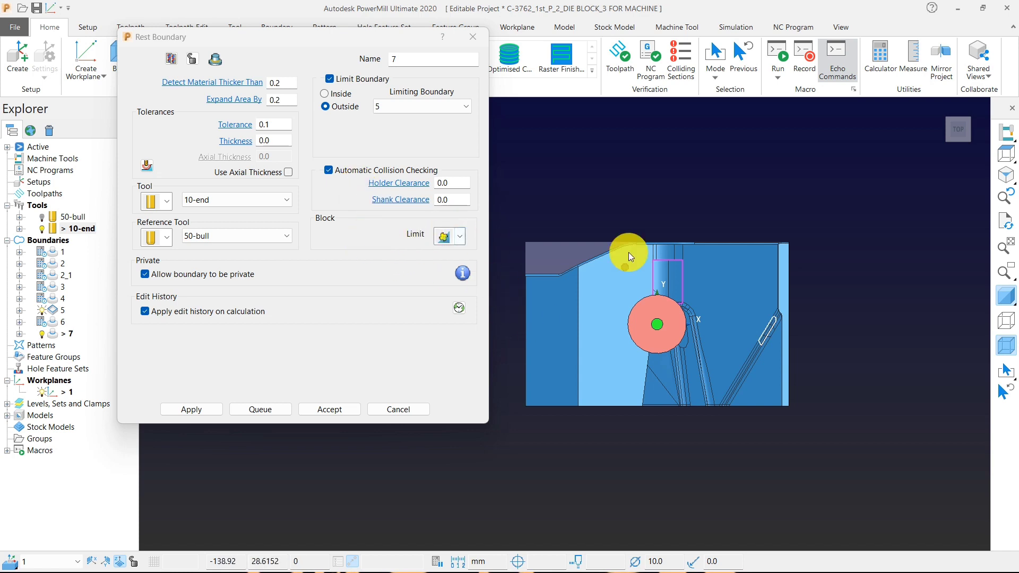
pyautogui.scroll(5, 674, 289)
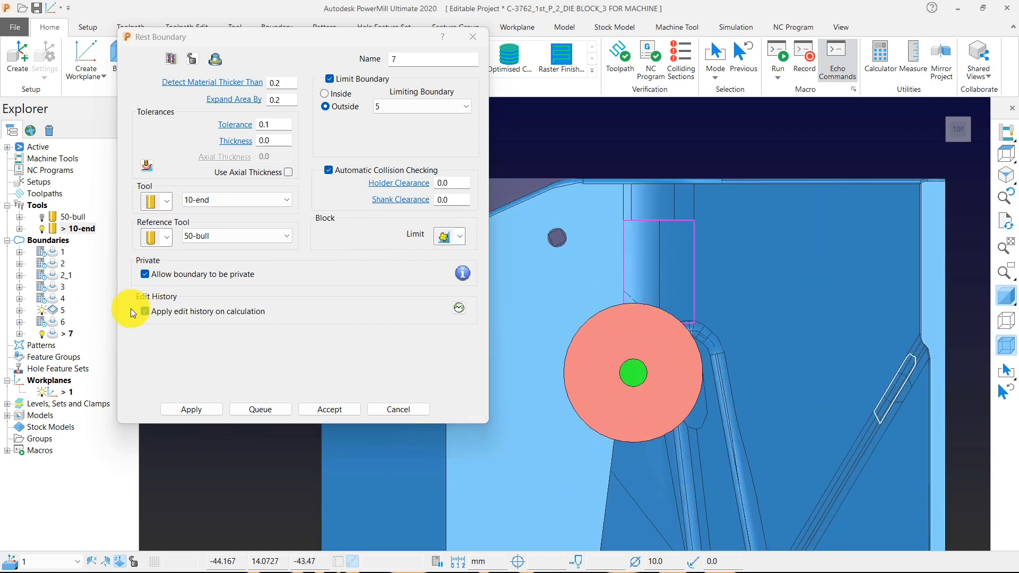
# Step: Review the settings of block boundary 5, close them without changes, and deactivate the boundary
pyautogui.doubleClick(53, 310)
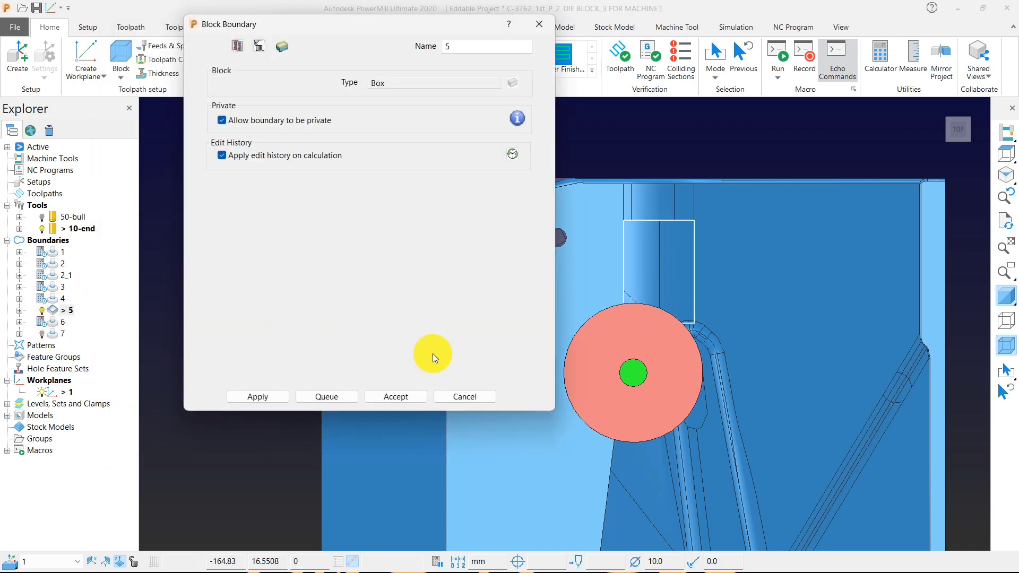
pyautogui.moveTo(684, 306)
pyautogui.mouseDown(button='middle')
pyautogui.moveTo(741, 257)
pyautogui.moveTo(694, 295)
pyautogui.mouseUp(button='middle')
pyautogui.click(468, 399)
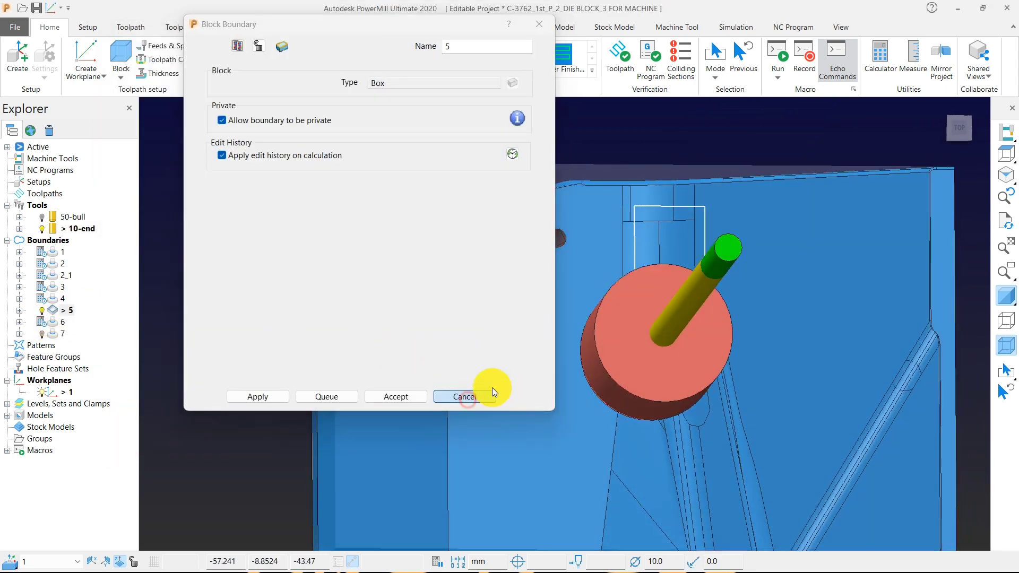
pyautogui.scroll(-4, 612, 370)
pyautogui.doubleClick(56, 307)
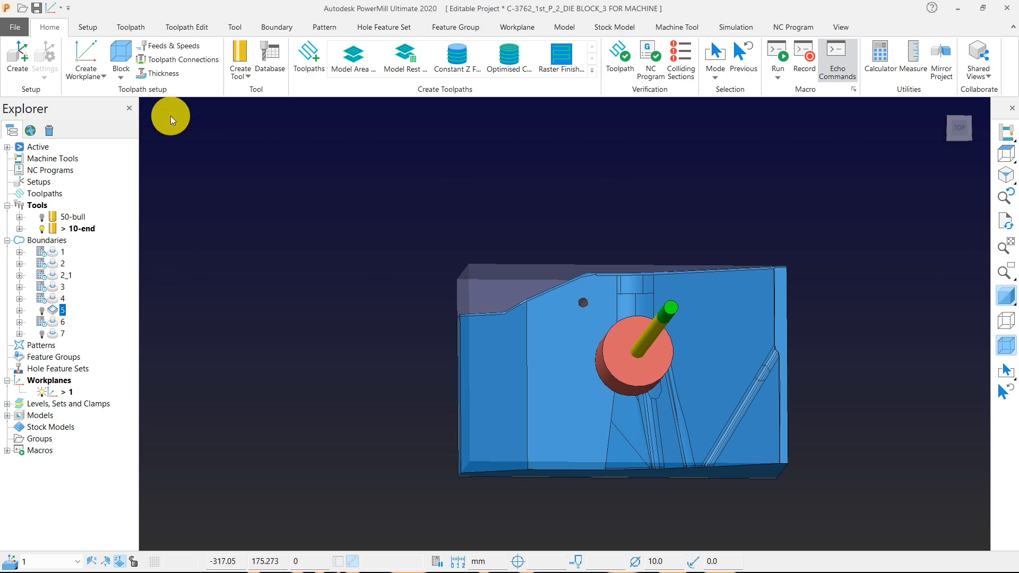
# Step: Open the block definition and select the adjacent slot faces beside the tool holder on the die
pyautogui.click(122, 55)
pyautogui.scroll(4, 642, 327)
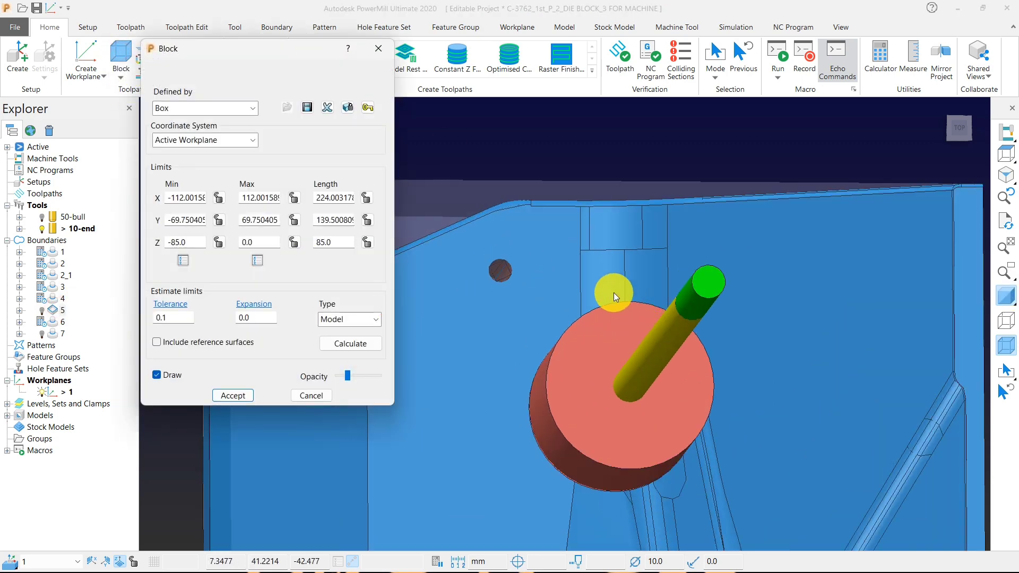
pyautogui.keyDown('shift'); pyautogui.click(643, 272); pyautogui.keyUp('shift')
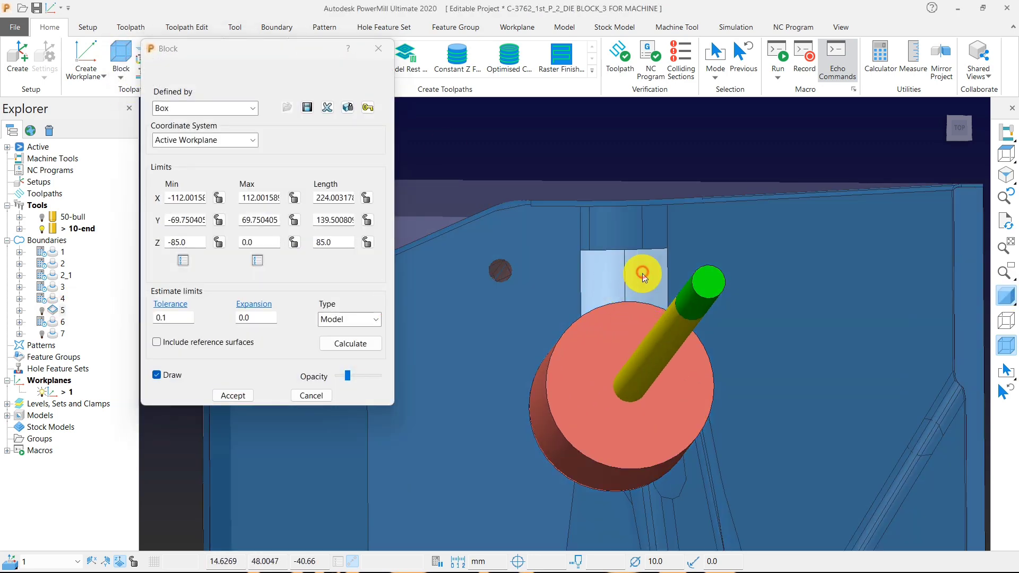
# Step: Calculate a box block around the selected channel surfaces and accept it
pyautogui.click(363, 344)
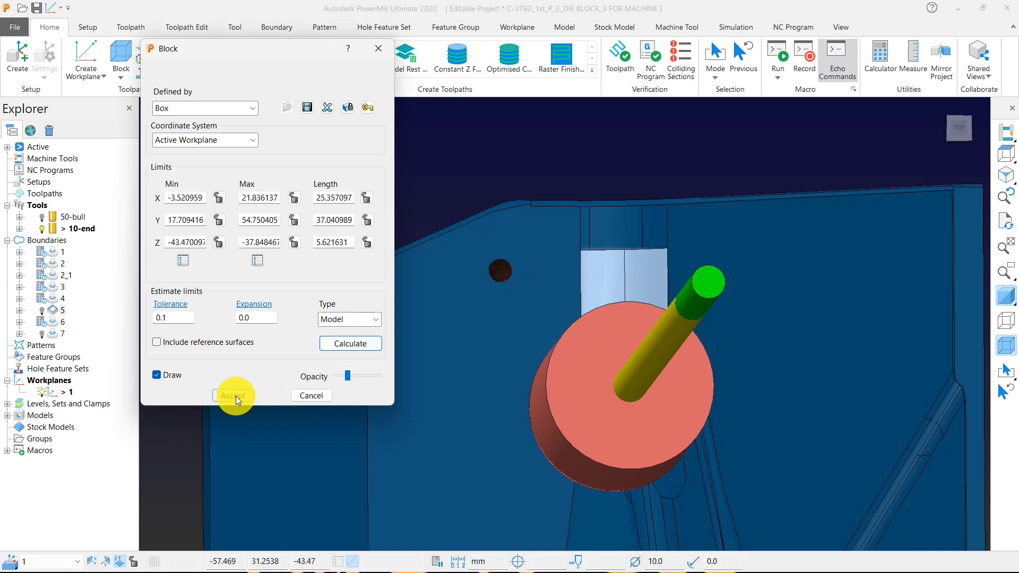
pyautogui.click(233, 396)
pyautogui.scroll(-4, 669, 367)
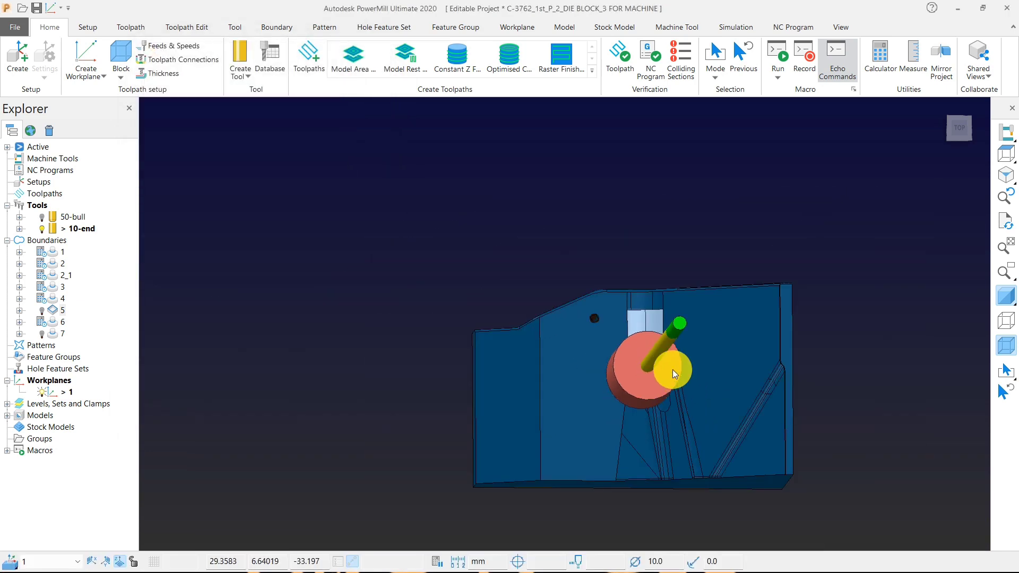
# Step: Deactivate and hide the 10-end tool, and turn off the model shading so only the block is displayed
pyautogui.doubleClick(62, 229)
pyautogui.moveTo(414, 332); pyautogui.dragTo(374, 161, button='middle')
pyautogui.scroll(5, 579, 407)
pyautogui.moveTo(579, 408); pyautogui.dragTo(610, 383, button='middle')
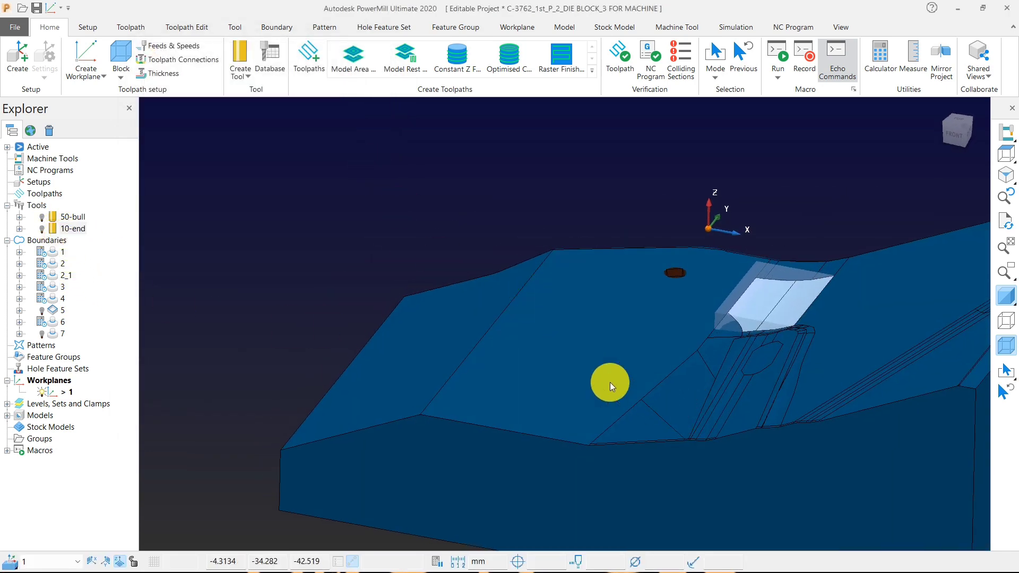
pyautogui.scroll(-2, 610, 382)
pyautogui.click(1003, 301)
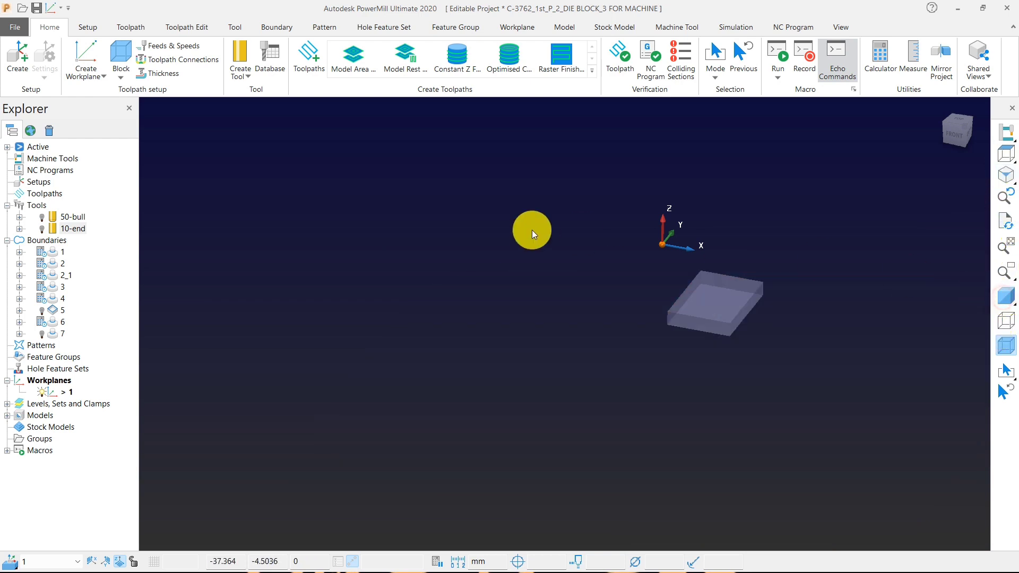
pyautogui.moveTo(532, 230); pyautogui.dragTo(496, 279, button='middle')
# Step: Create a Rest boundary with automatic collision checking off, 10-end as the tool and 50-bull as the reference tool
pyautogui.rightClick(283, 227)
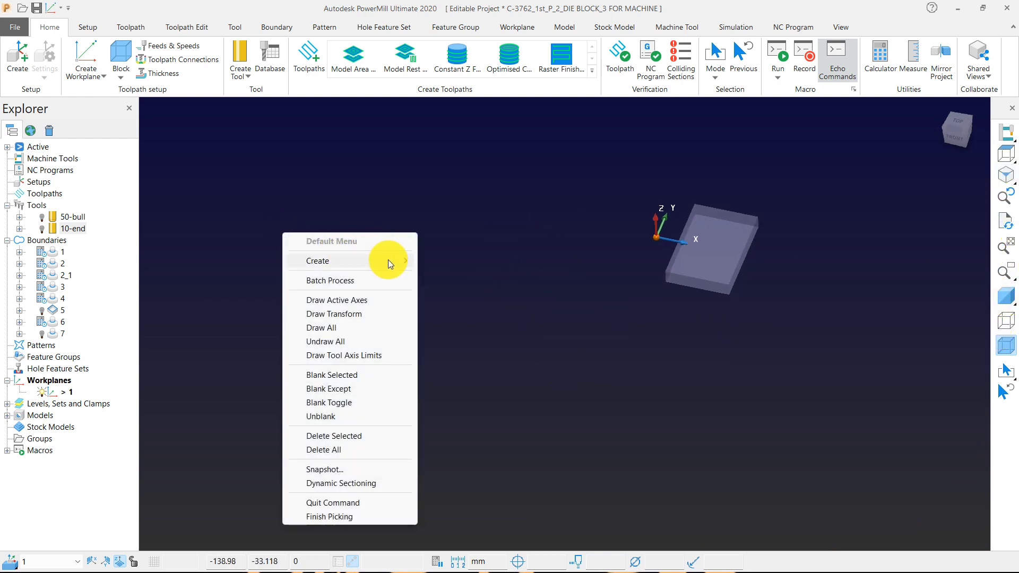
pyautogui.moveTo(387, 260)
pyautogui.moveTo(464, 289)
pyautogui.click(549, 304)
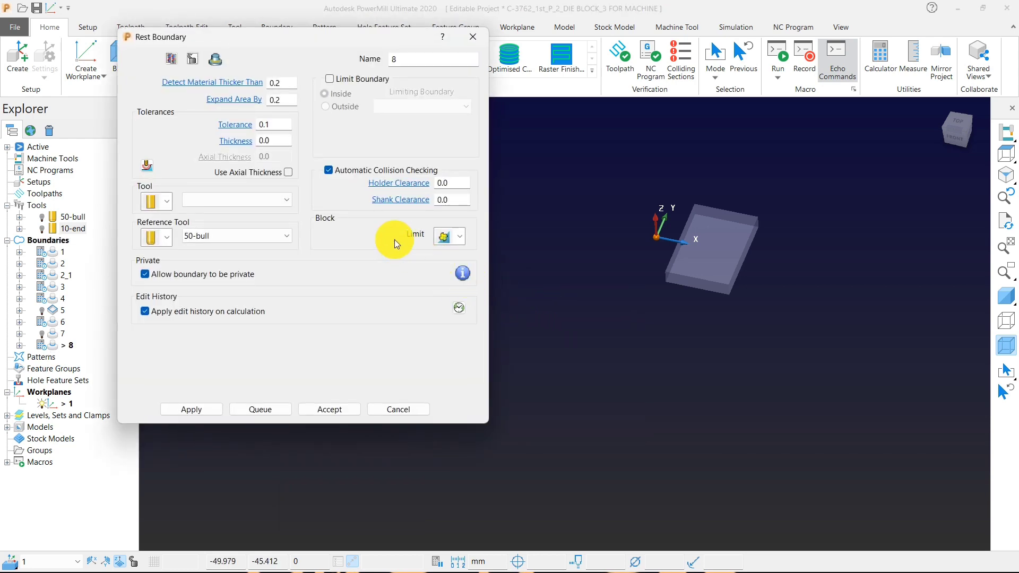
pyautogui.click(329, 170)
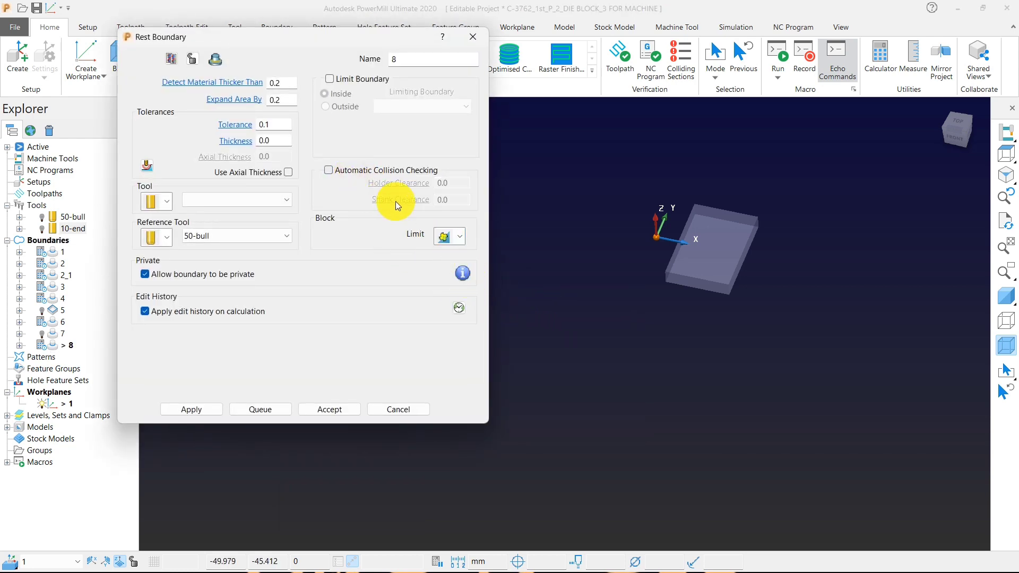
pyautogui.click(228, 201)
pyautogui.click(228, 225)
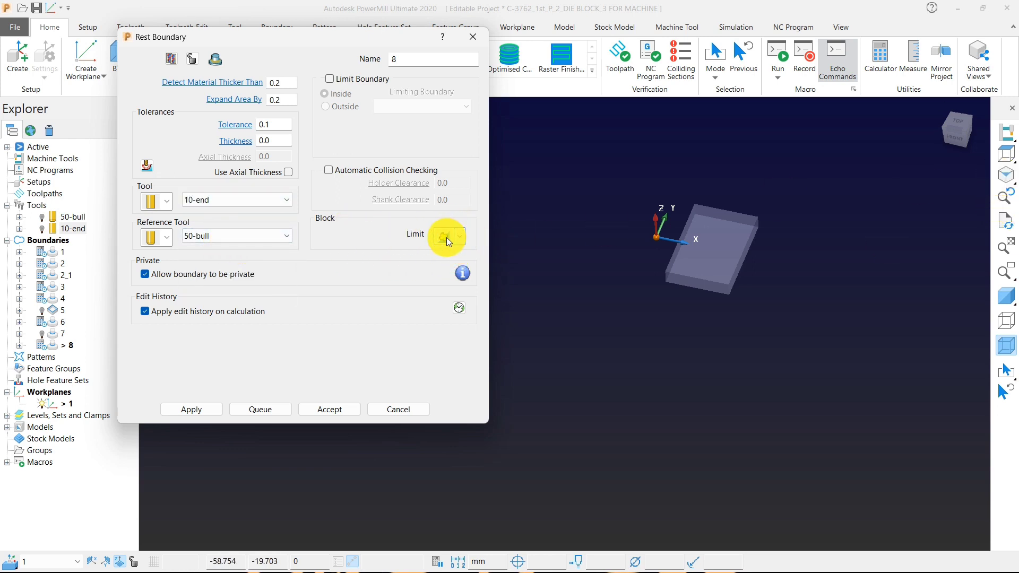
# Step: Calculate the rest boundary and inspect it against the block from above
pyautogui.click(1004, 154)
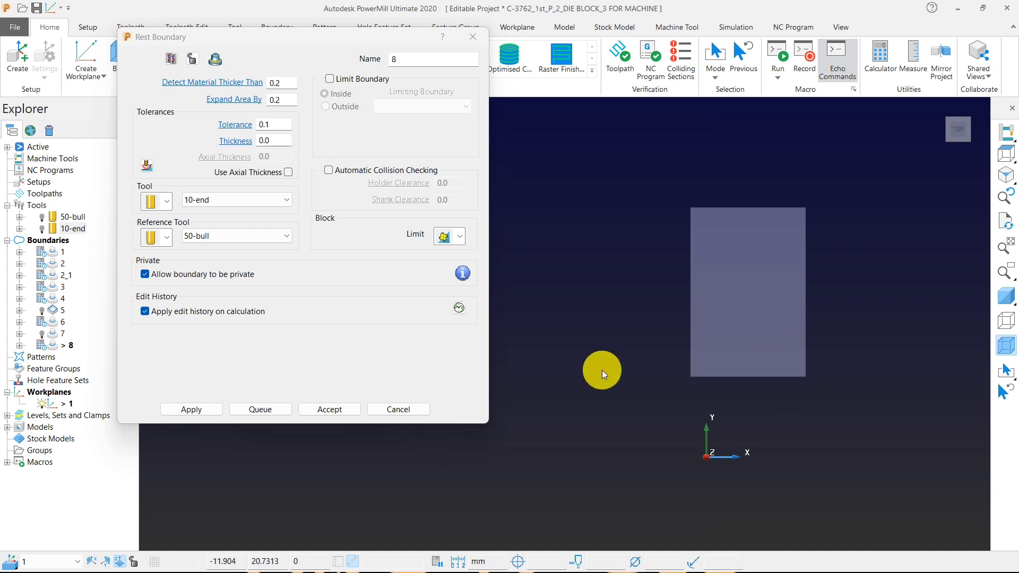
pyautogui.click(190, 408)
pyautogui.scroll(5, 773, 384)
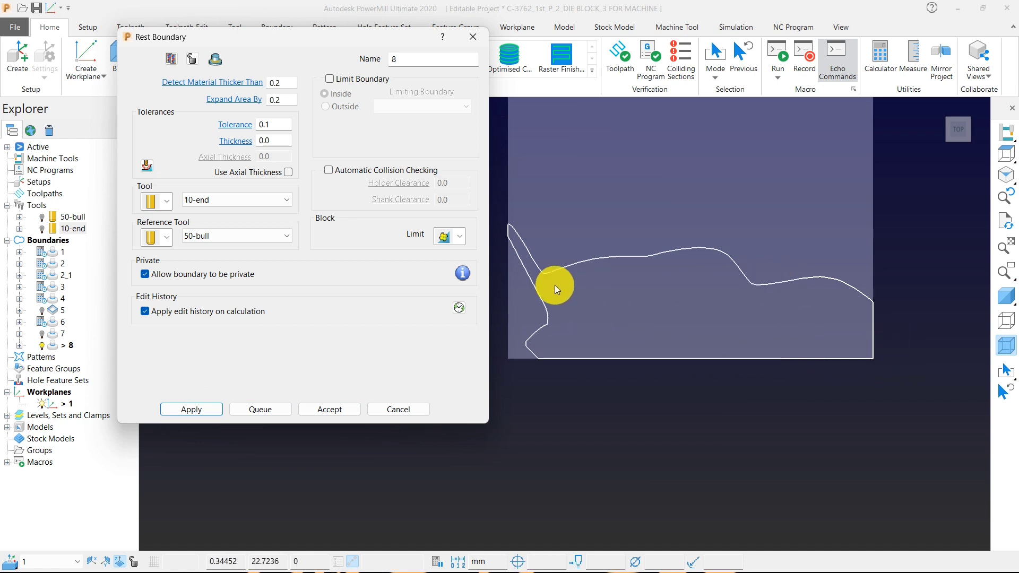
# Step: Switch the block limit to let the rest boundary extend outside the block, recalculate it and close its settings
pyautogui.click(456, 237)
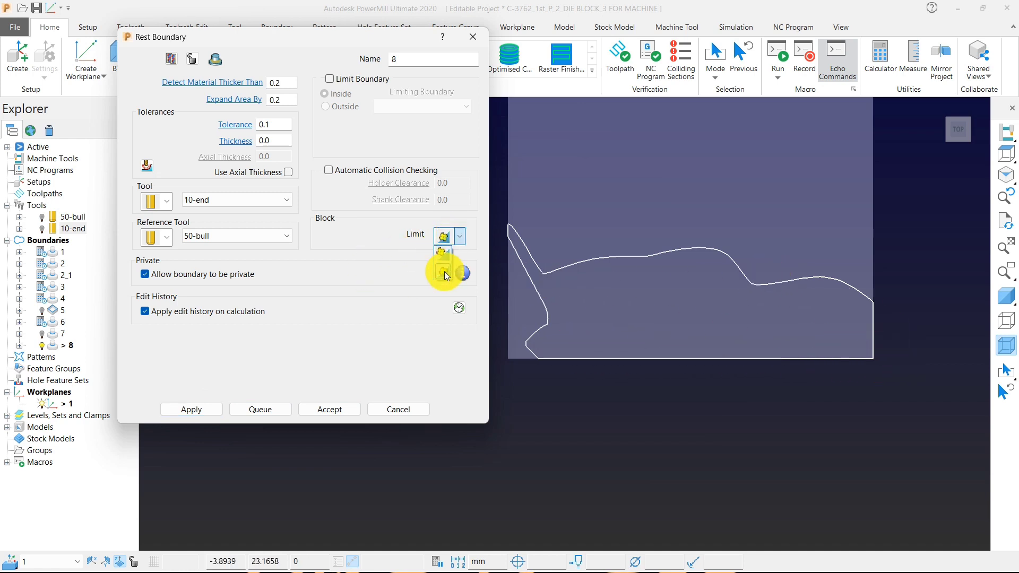
pyautogui.click(444, 256)
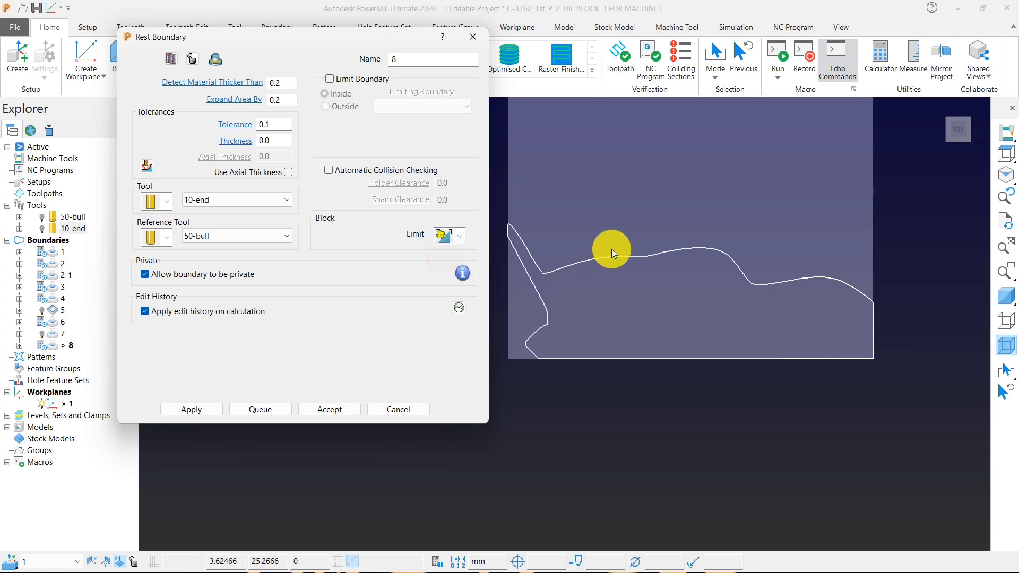
pyautogui.click(191, 409)
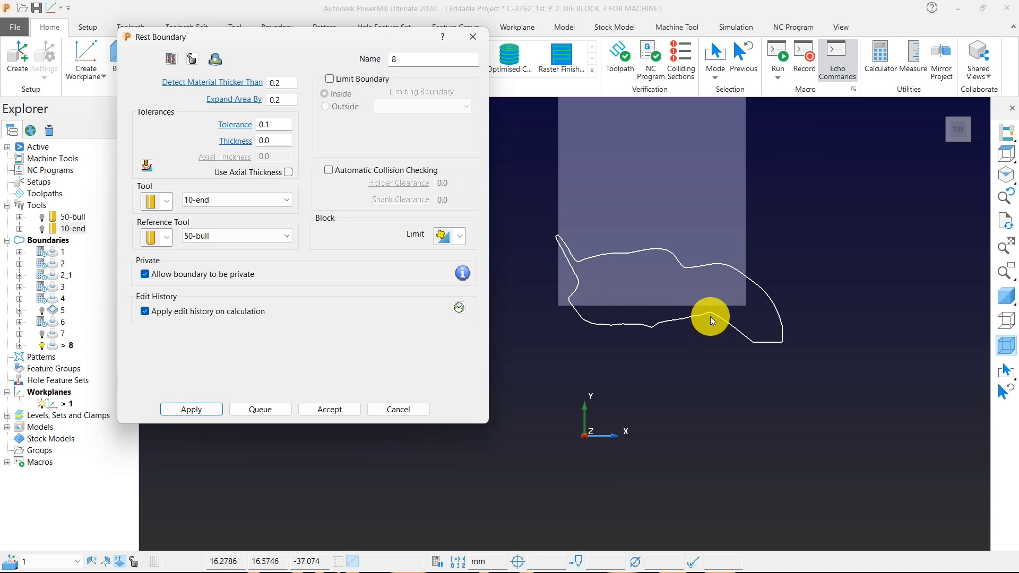
pyautogui.click(459, 242)
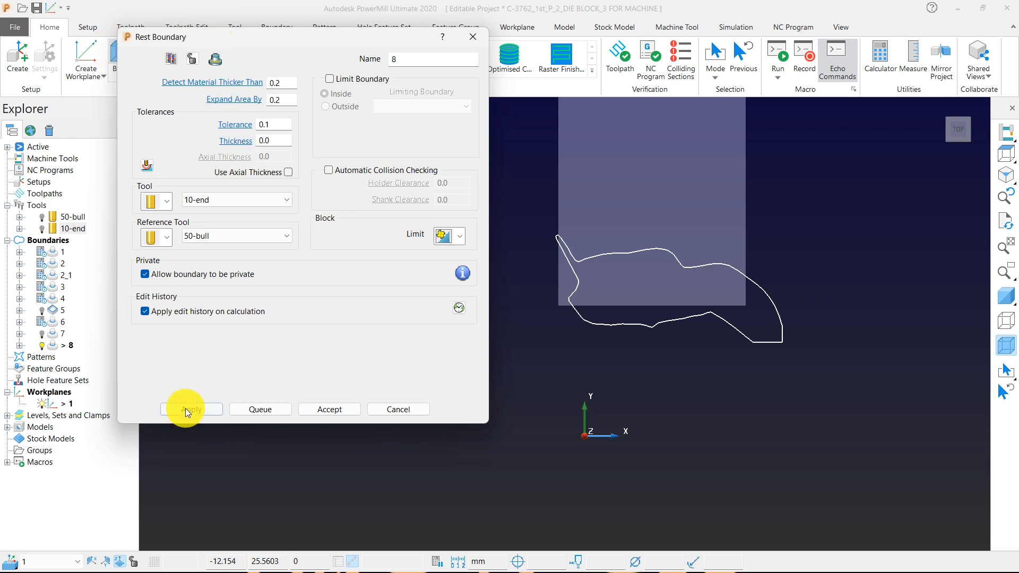
pyautogui.click(330, 418)
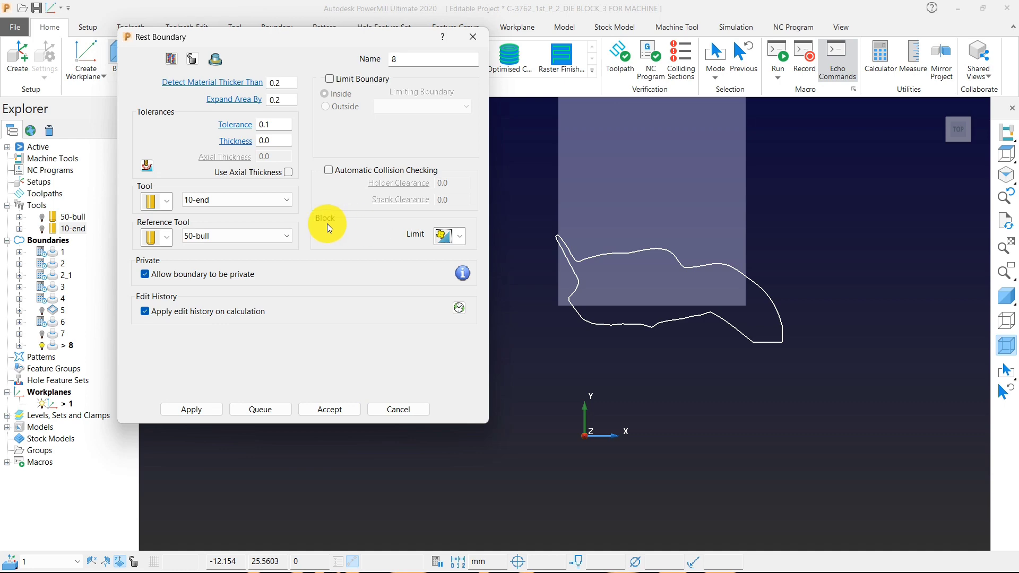
pyautogui.click(402, 410)
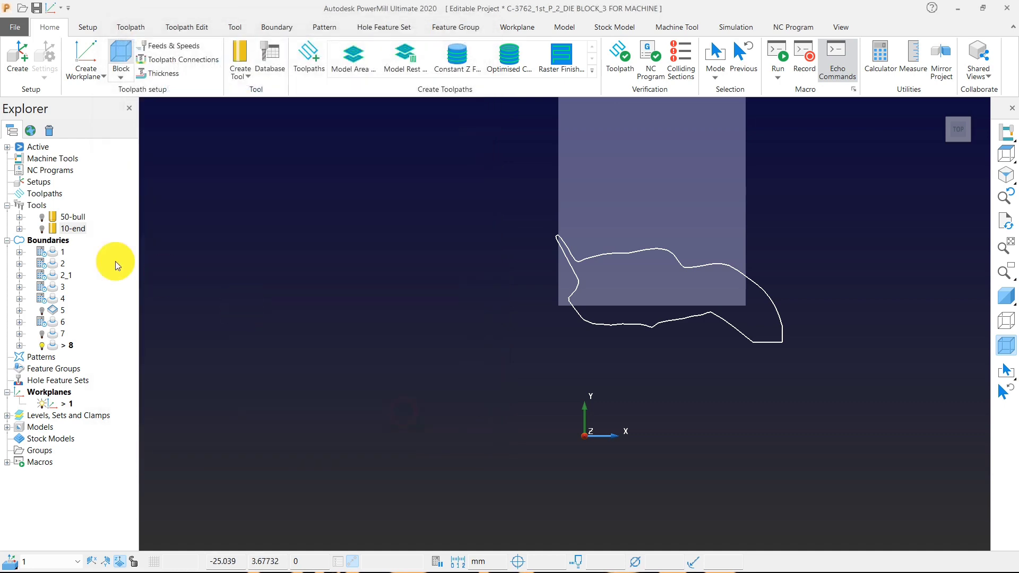
# Step: Delete all the boundaries in the project
pyautogui.rightClick(63, 247)
pyautogui.click(128, 507)
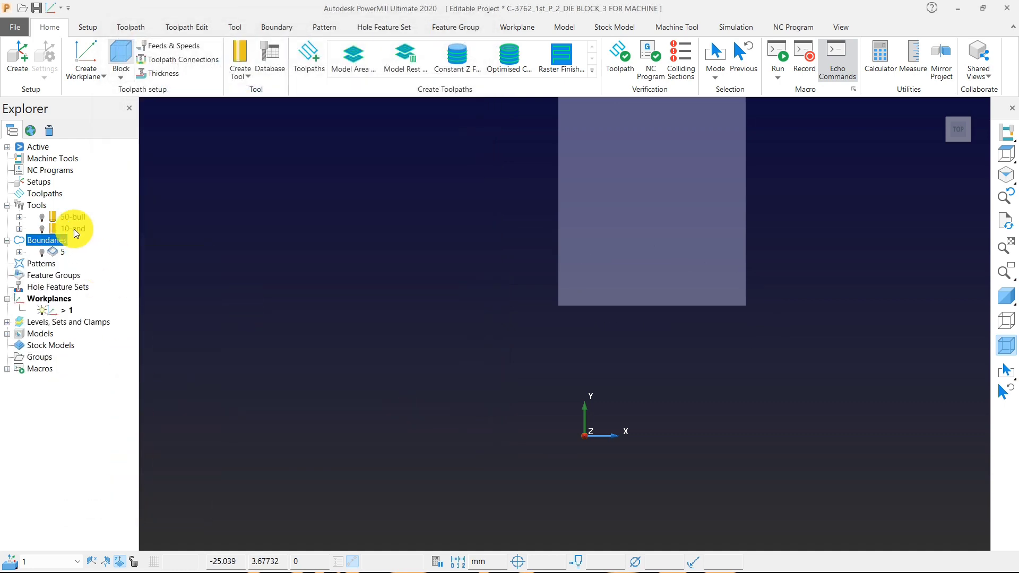
pyautogui.rightClick(39, 205)
pyautogui.click(308, 429)
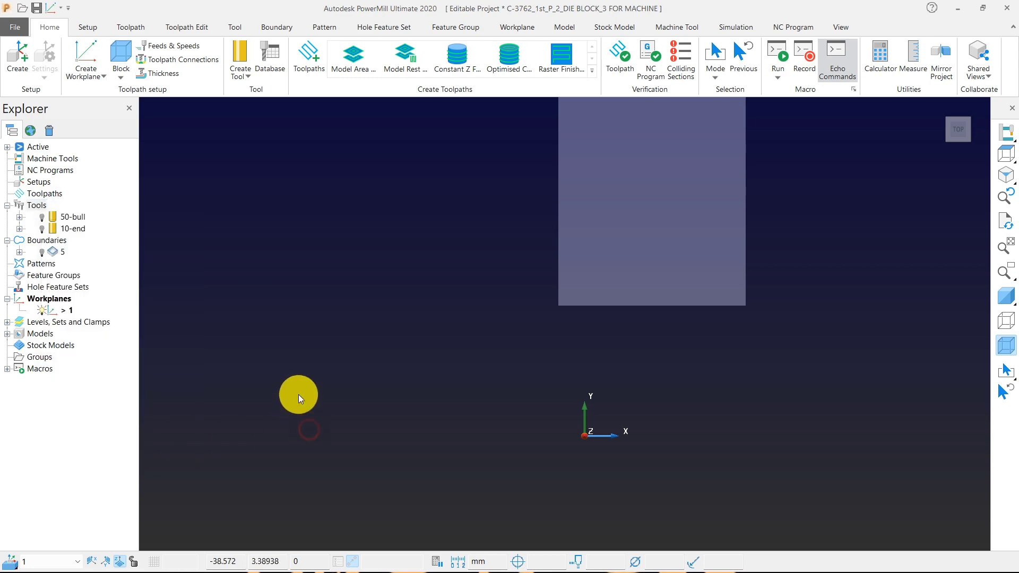
# Step: Restore the model shading and recalculate the box block around the whole die block model
pyautogui.click(1005, 296)
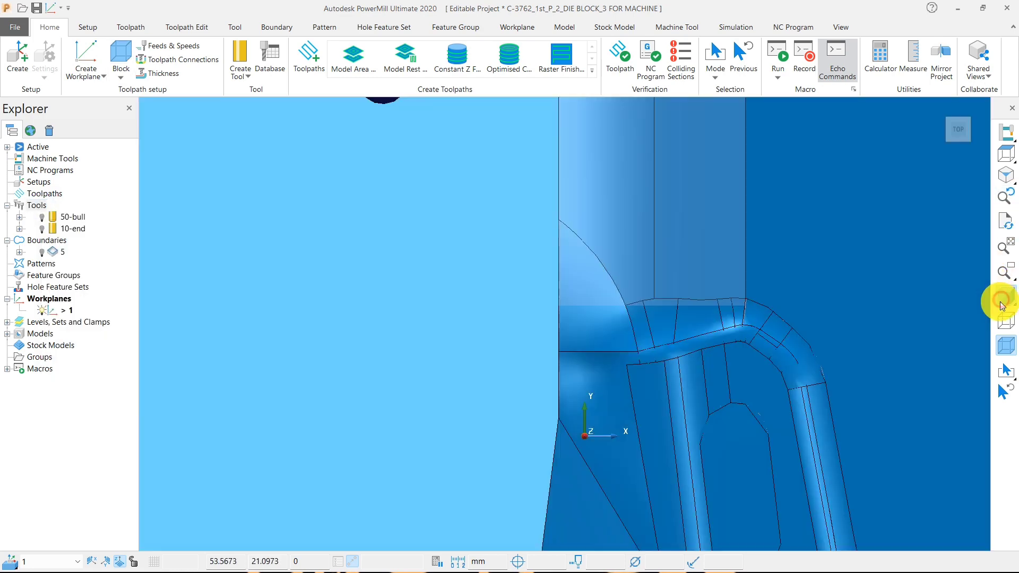
pyautogui.click(1011, 142)
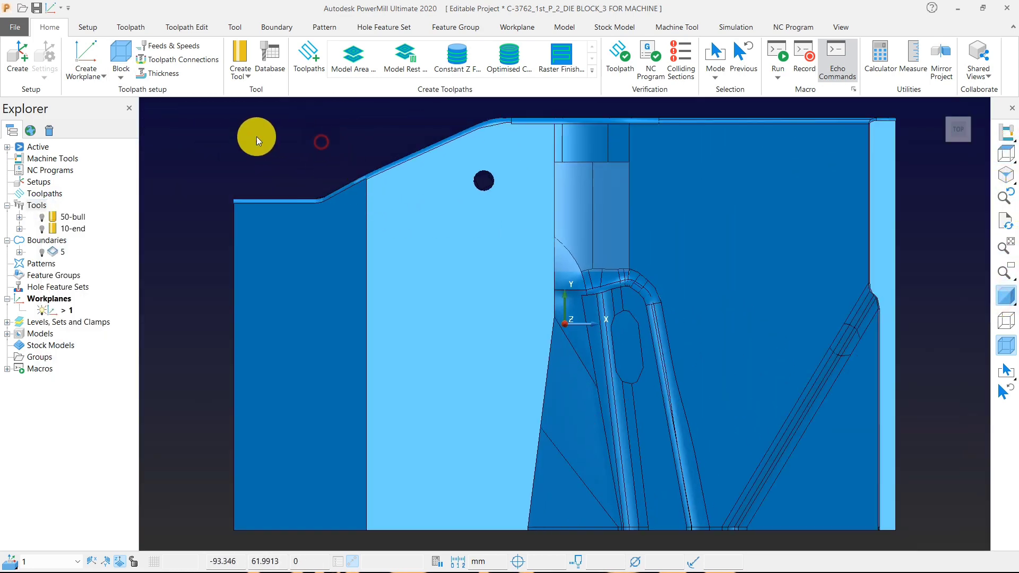
pyautogui.click(121, 57)
pyautogui.click(350, 343)
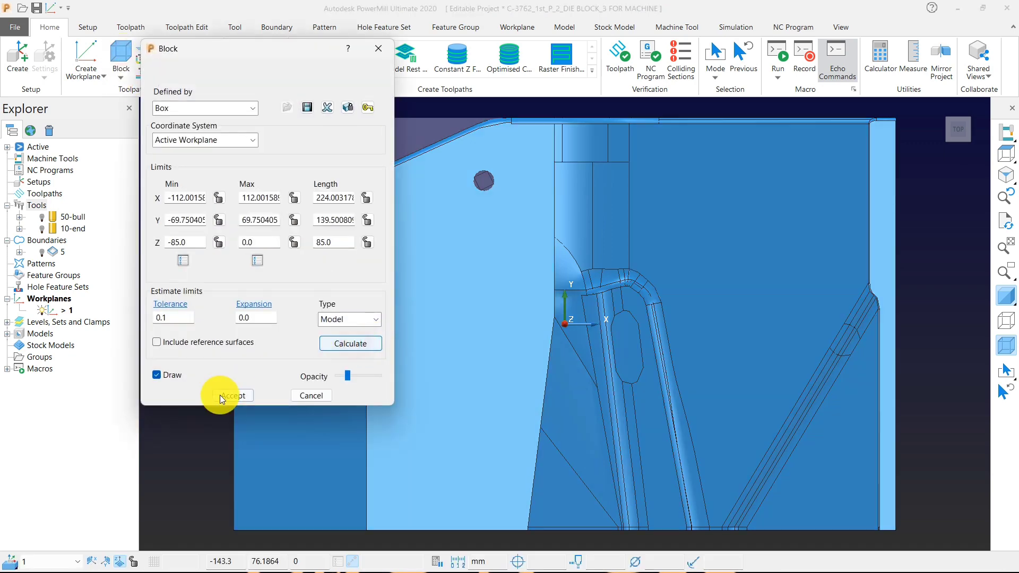
pyautogui.click(219, 395)
pyautogui.moveTo(463, 414); pyautogui.dragTo(509, 290, button='middle')
pyautogui.scroll(-4, 509, 291)
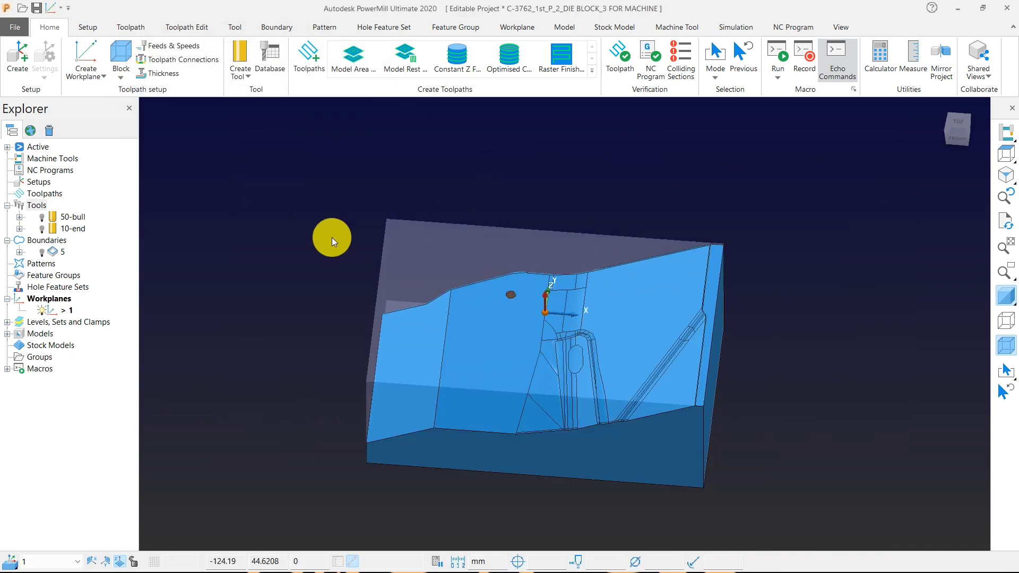
# Step: Delete the remaining boundary 5 and start a new Selected Surface boundary
pyautogui.rightClick(40, 244)
pyautogui.click(103, 508)
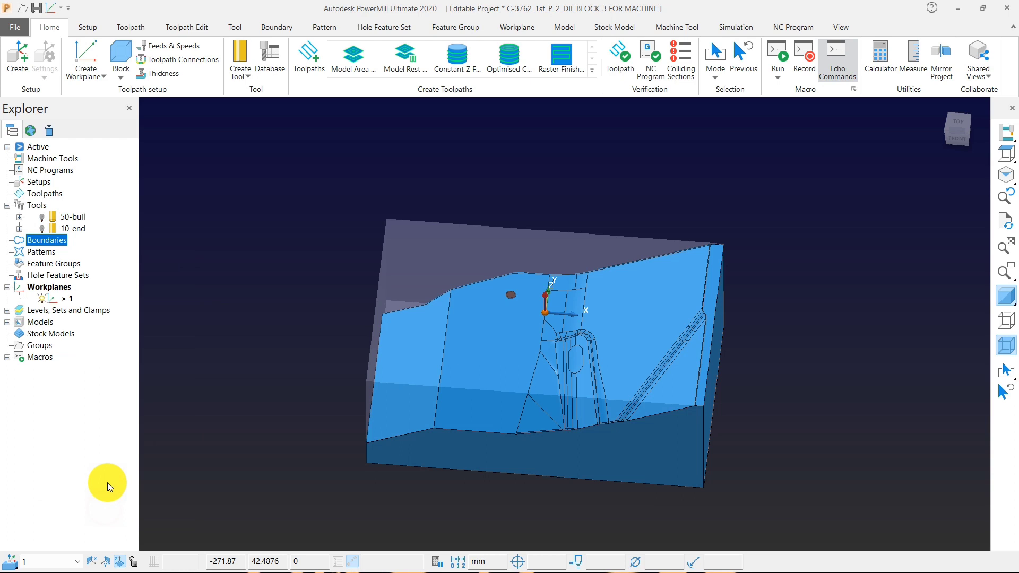
pyautogui.rightClick(55, 245)
pyautogui.moveTo(164, 315)
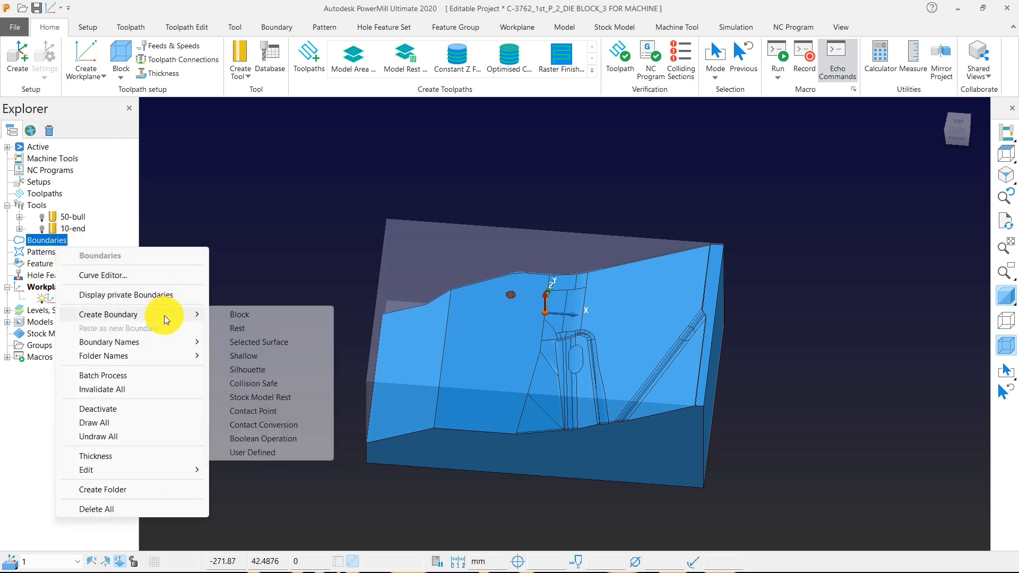
pyautogui.click(266, 342)
# Step: Try out surface selections on the oblong recess floor and the small face beside the diagonal groove
pyautogui.moveTo(467, 255); pyautogui.dragTo(676, 334, button='middle')
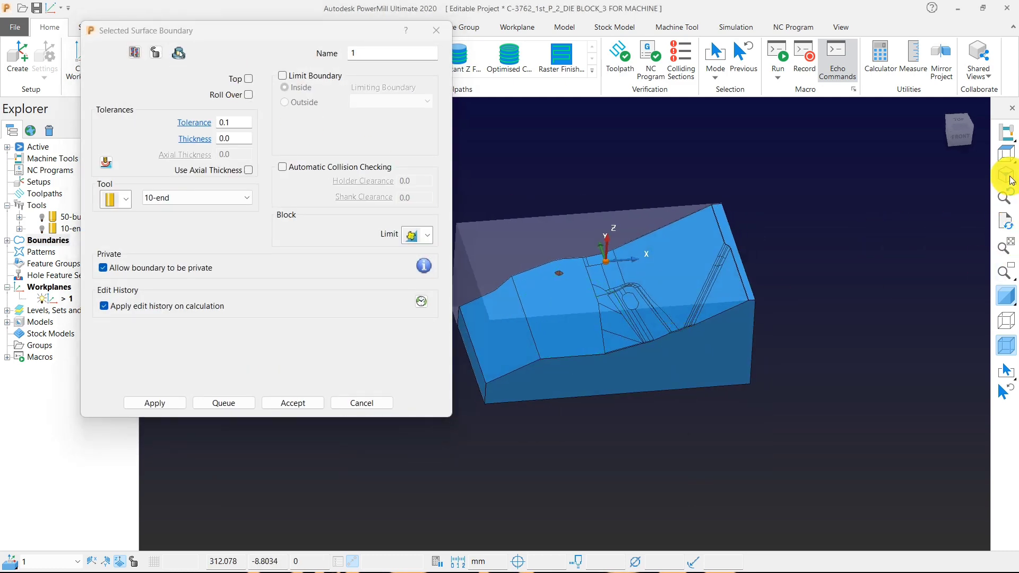
pyautogui.click(1002, 158)
pyautogui.moveTo(744, 365); pyautogui.dragTo(767, 240, button='middle')
pyautogui.scroll(-3, 782, 245)
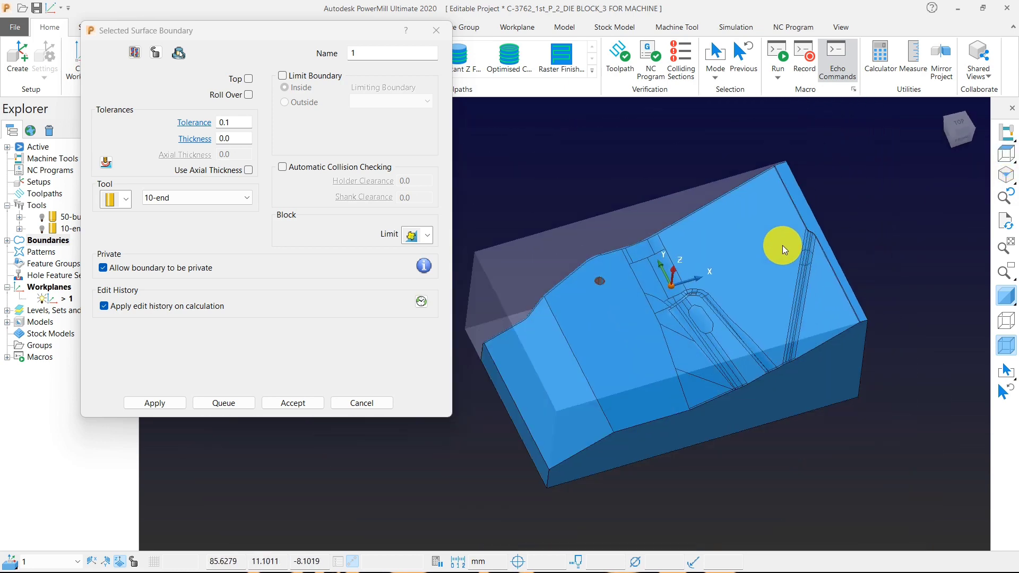
pyautogui.scroll(5, 728, 328)
pyautogui.click(639, 329)
pyautogui.scroll(-3, 768, 339)
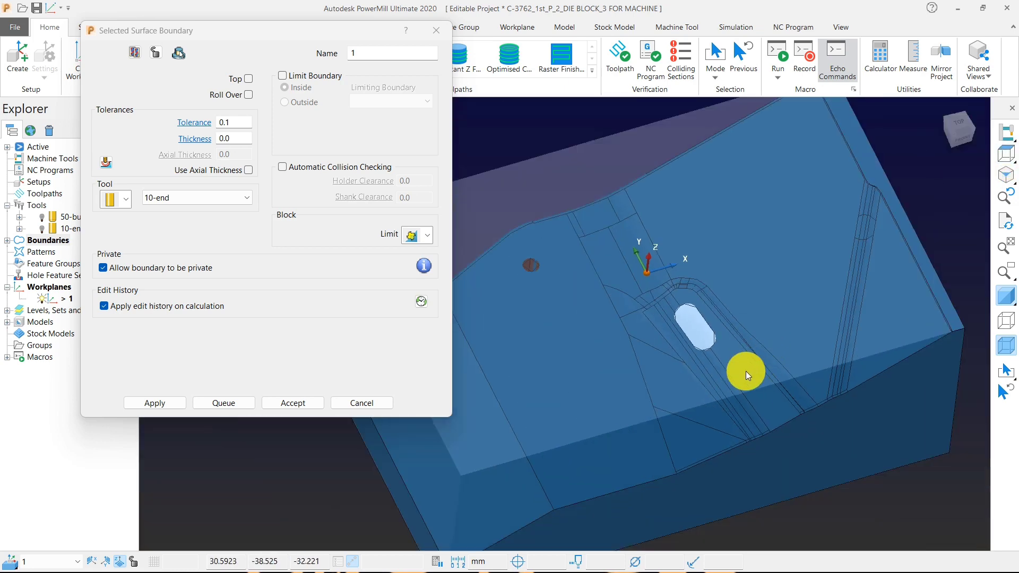
pyautogui.click(743, 371)
pyautogui.scroll(3, 879, 231)
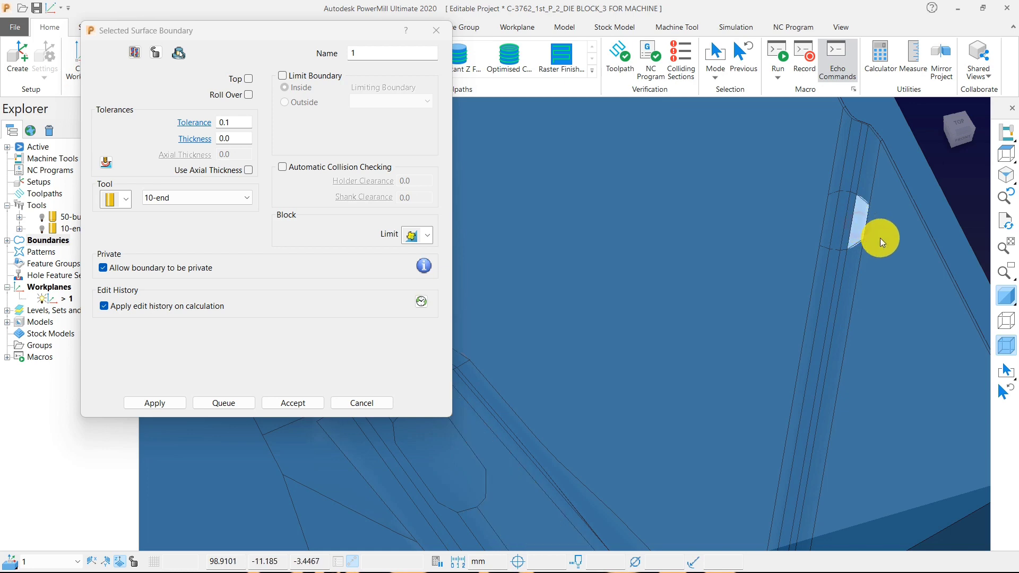
# Step: Select the small rectangular surface at the channel's outer end and calculate the selected surface boundary with the 10-end tool
pyautogui.scroll(-4, 889, 241)
pyautogui.scroll(4, 732, 202)
pyautogui.click(725, 187)
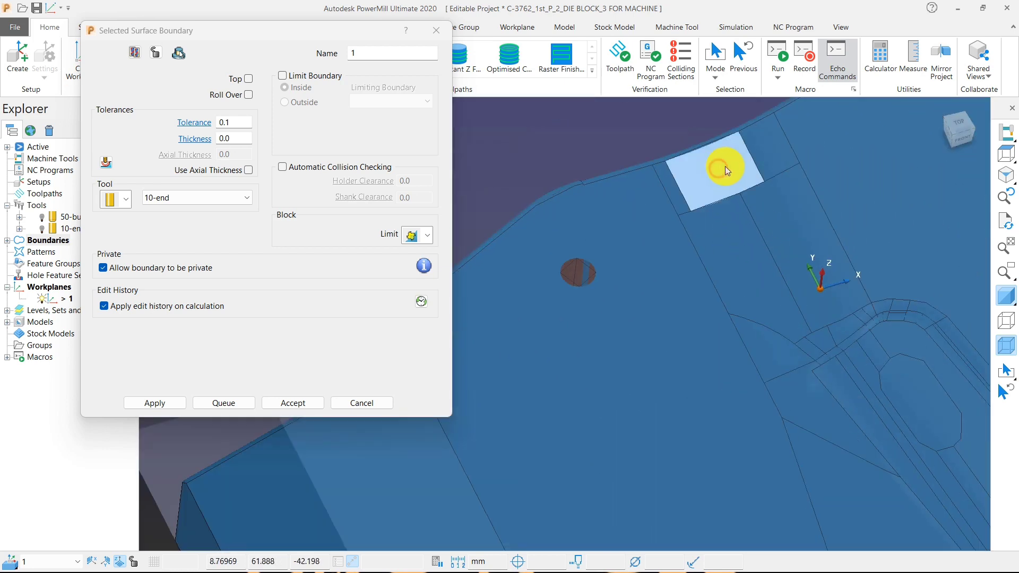
pyautogui.scroll(-5, 762, 154)
pyautogui.scroll(5, 667, 205)
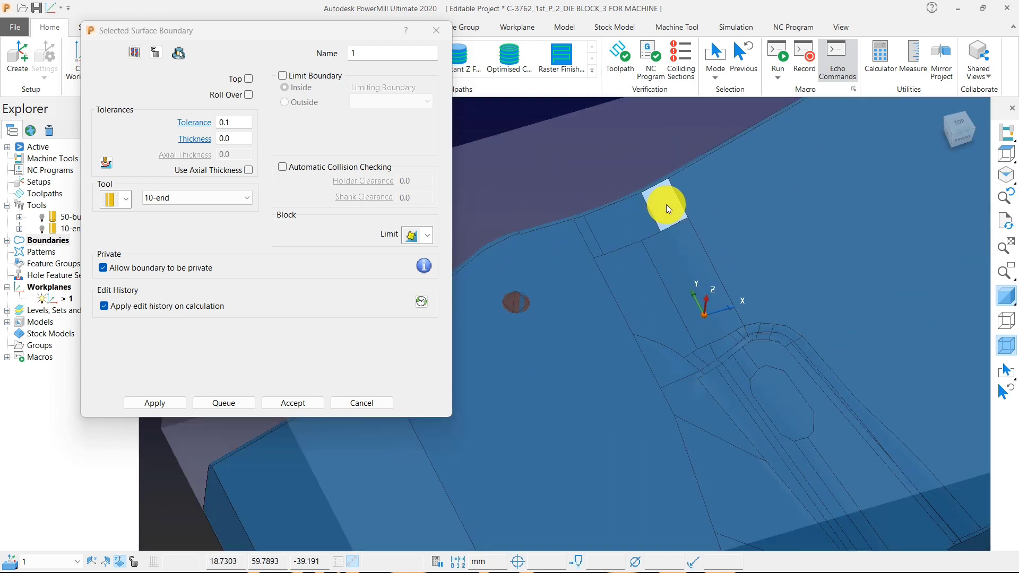
pyautogui.scroll(-2, 648, 214)
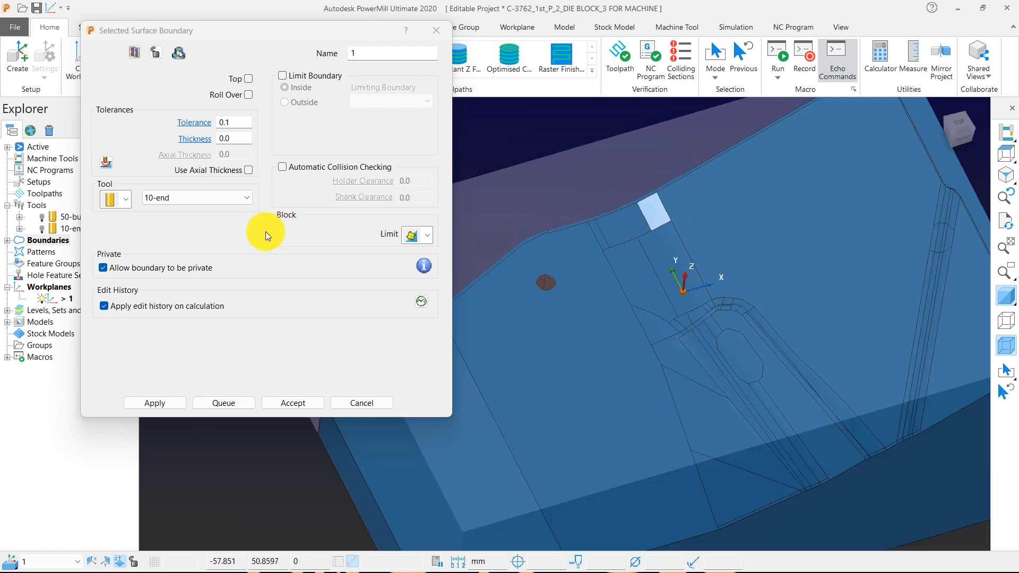
pyautogui.click(159, 404)
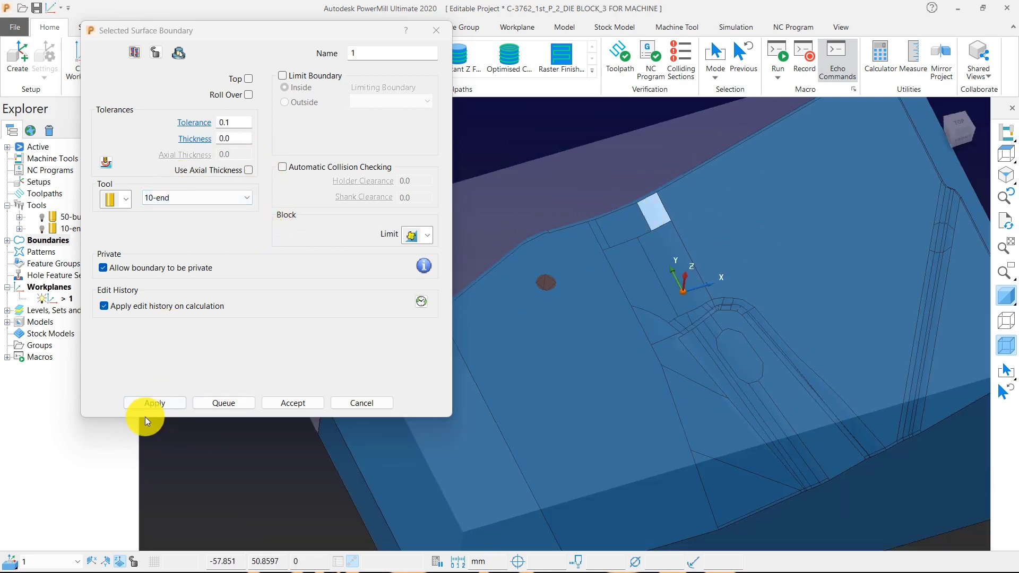
pyautogui.click(167, 405)
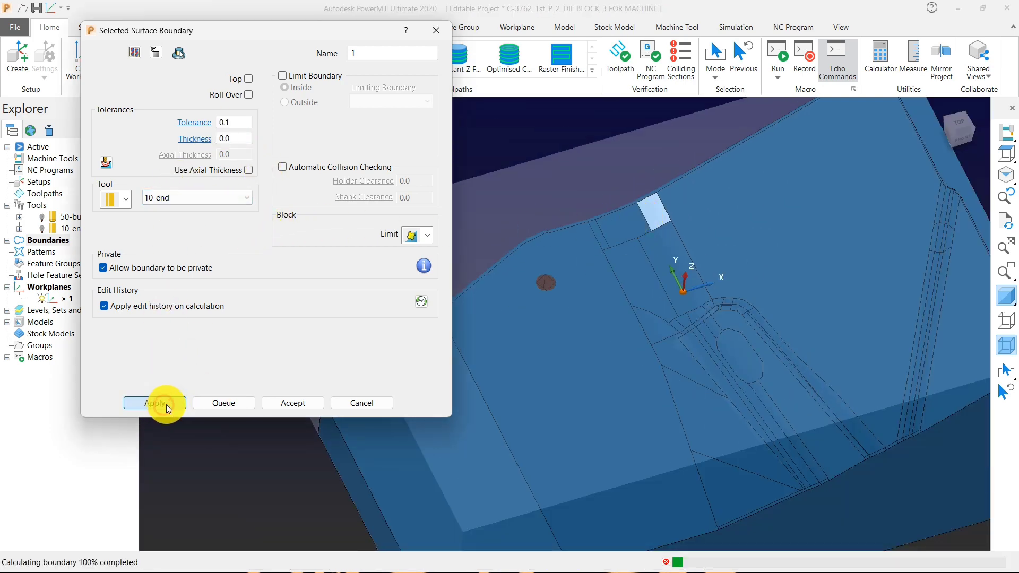
# Step: Select the large flat surface around the hole and calculate its selected surface boundary with the 10-end tool
pyautogui.moveTo(552, 337); pyautogui.dragTo(602, 355, button='middle')
pyautogui.scroll(-4, 620, 300)
pyautogui.scroll(-4, 599, 326)
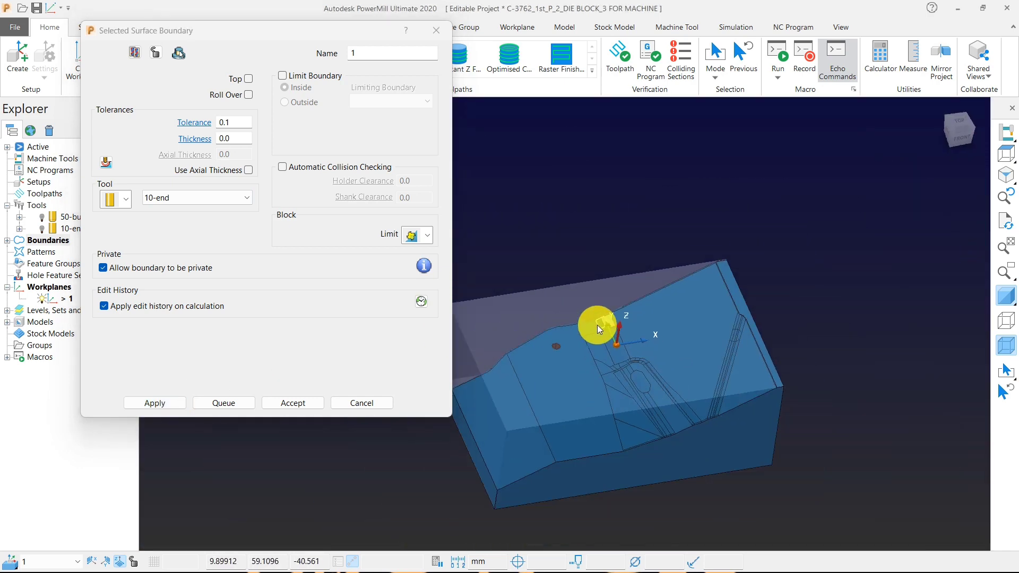
pyautogui.scroll(4, 578, 379)
pyautogui.click(578, 366)
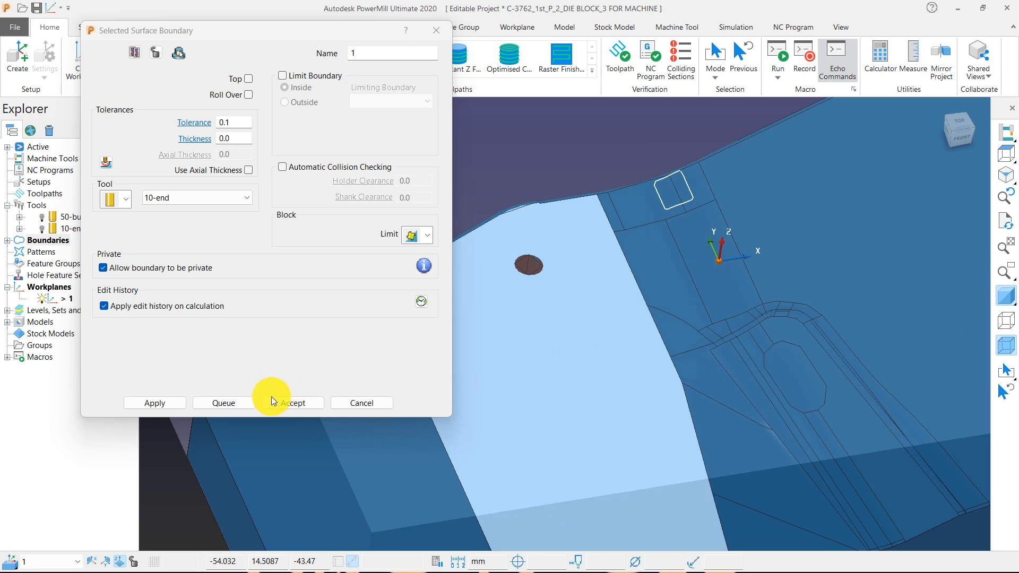
pyautogui.click(148, 403)
pyautogui.scroll(-4, 668, 294)
pyautogui.moveTo(648, 349); pyautogui.dragTo(542, 336, button='middle')
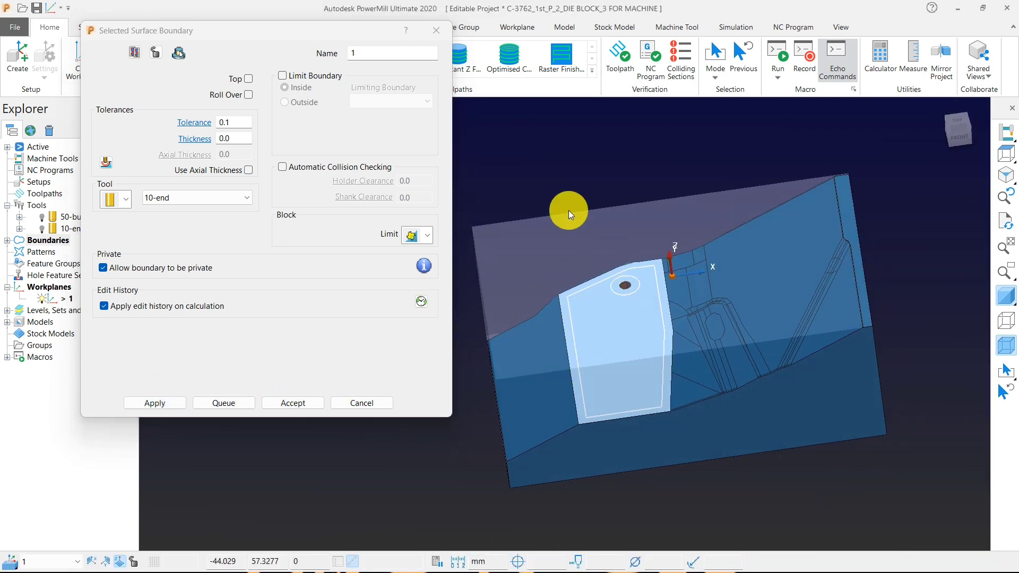
# Step: Select the large sloped surface beside the diagonal groove and recalculate boundary 1 on it with the 10-end tool
pyautogui.click(1006, 156)
pyautogui.moveTo(761, 305); pyautogui.dragTo(788, 309, button='middle')
pyautogui.scroll(-3, 690, 318)
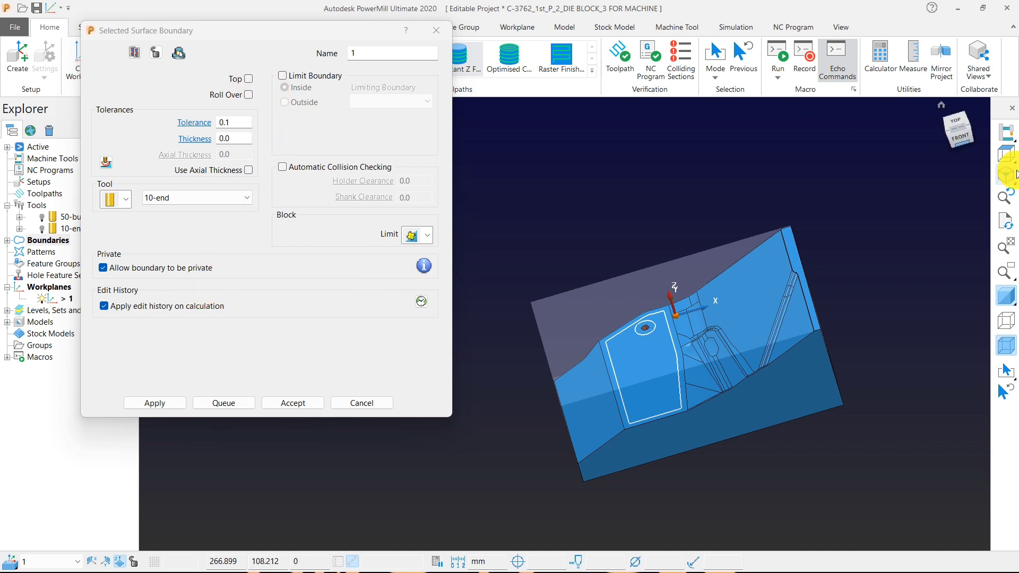
pyautogui.click(1005, 154)
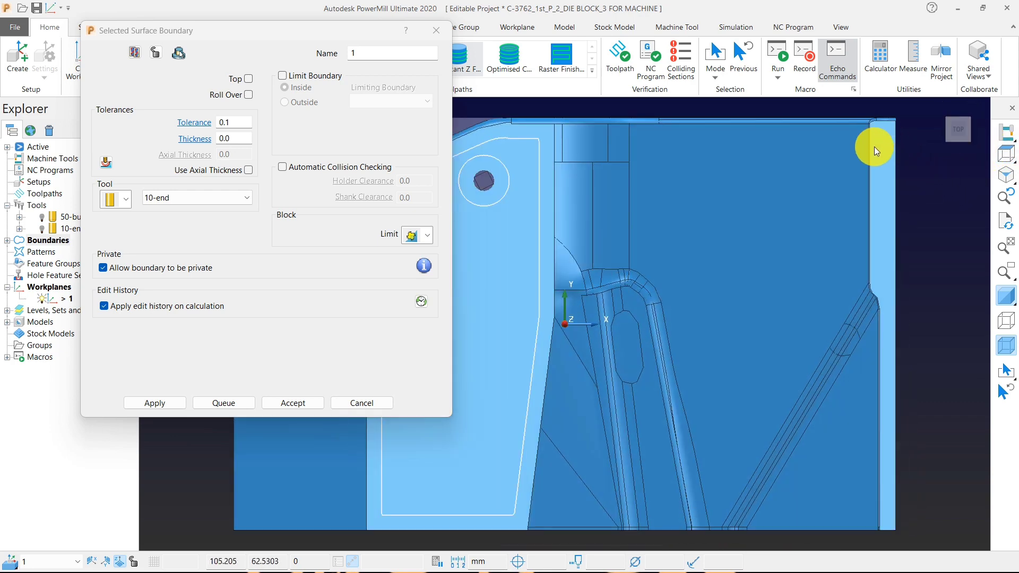
pyautogui.moveTo(814, 267); pyautogui.dragTo(766, 183, button='middle')
pyautogui.scroll(5, 764, 186)
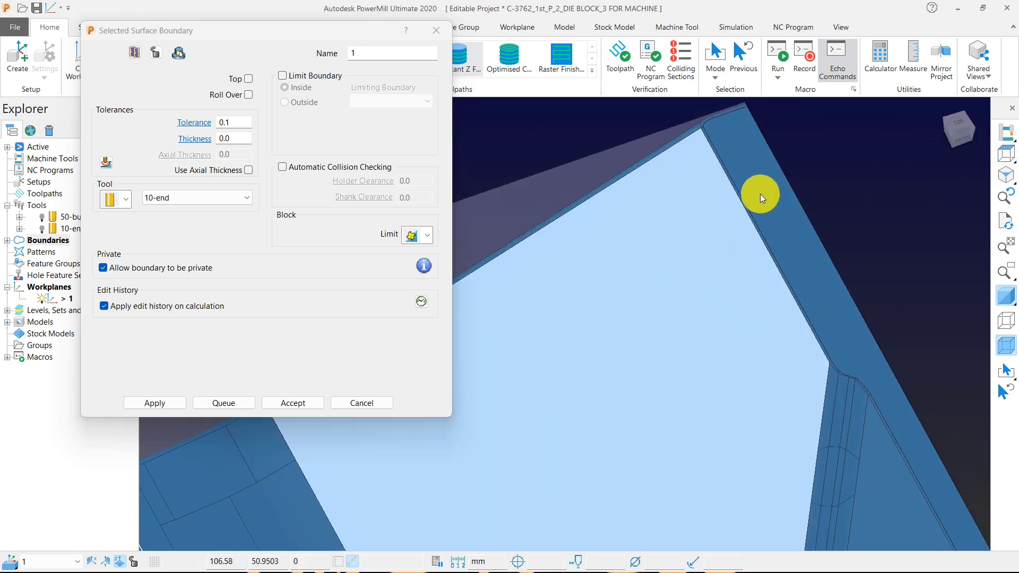
pyautogui.scroll(-3, 748, 204)
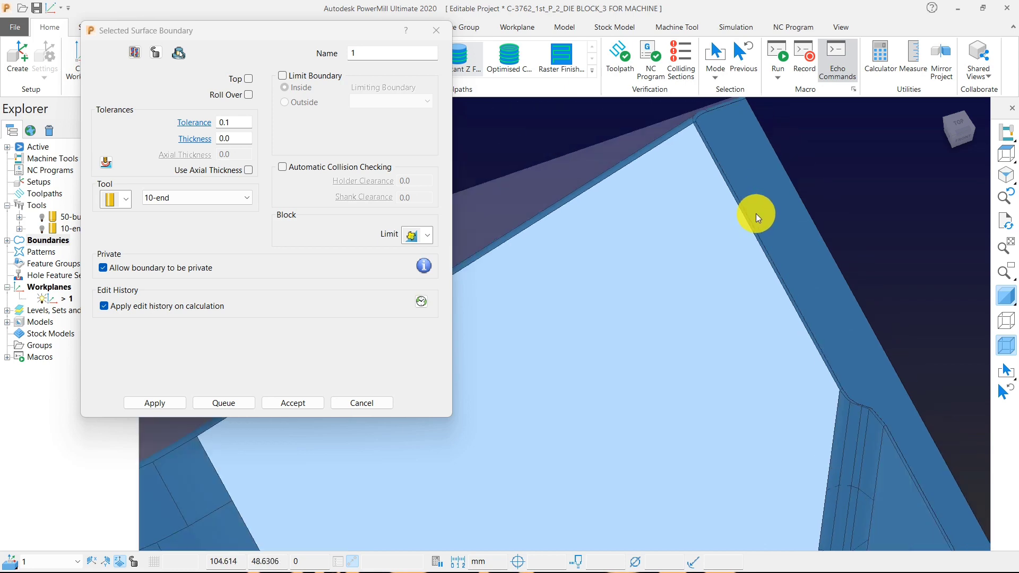
pyautogui.click(165, 403)
pyautogui.moveTo(555, 412); pyautogui.dragTo(632, 359, button='middle')
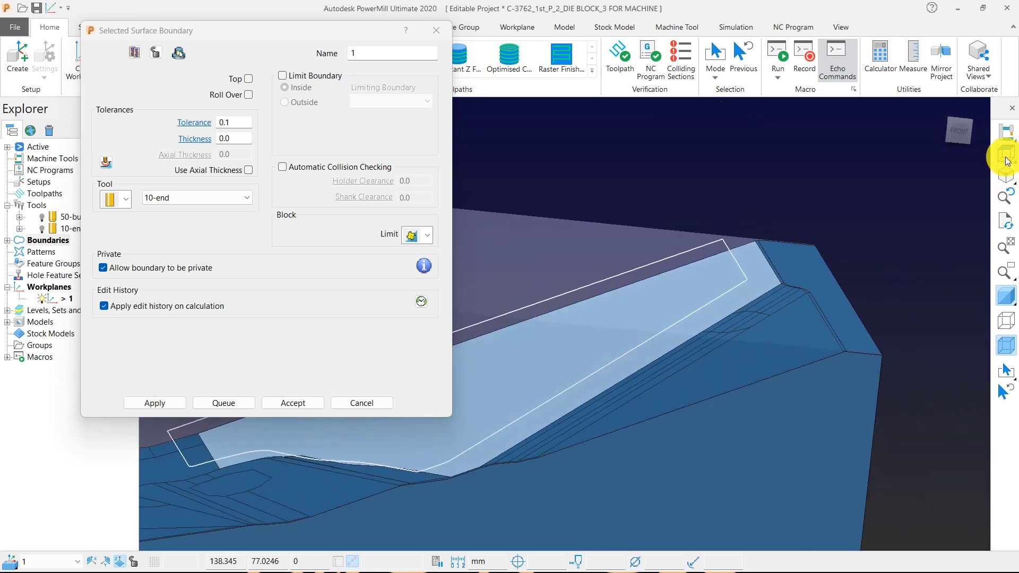
# Step: Close the boundary settings and examine boundary 1 against the sloped surface from the front, at an angle and from above
pyautogui.moveTo(1007, 154)
pyautogui.click(891, 154)
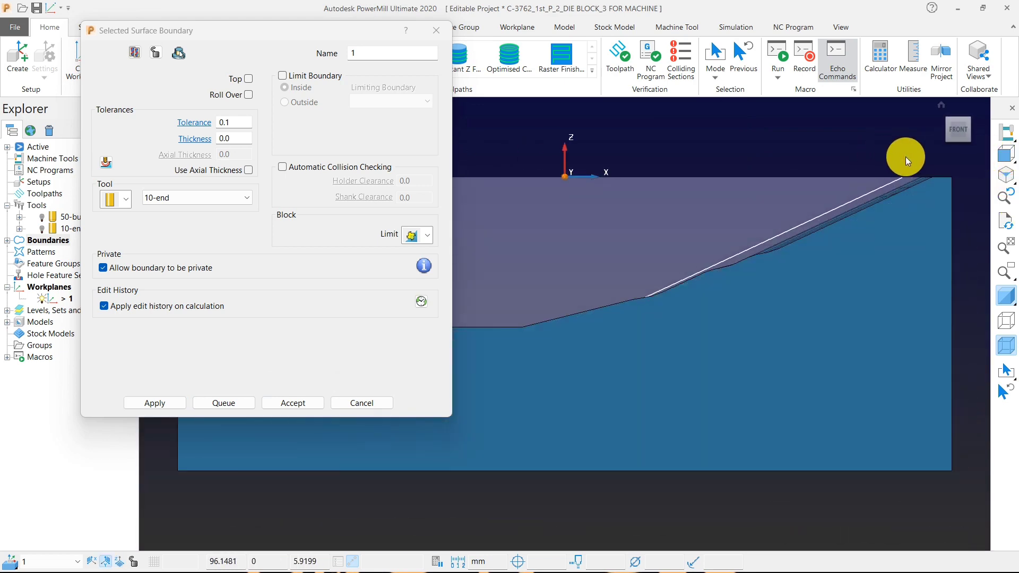
pyautogui.moveTo(926, 200); pyautogui.dragTo(825, 337, button='middle')
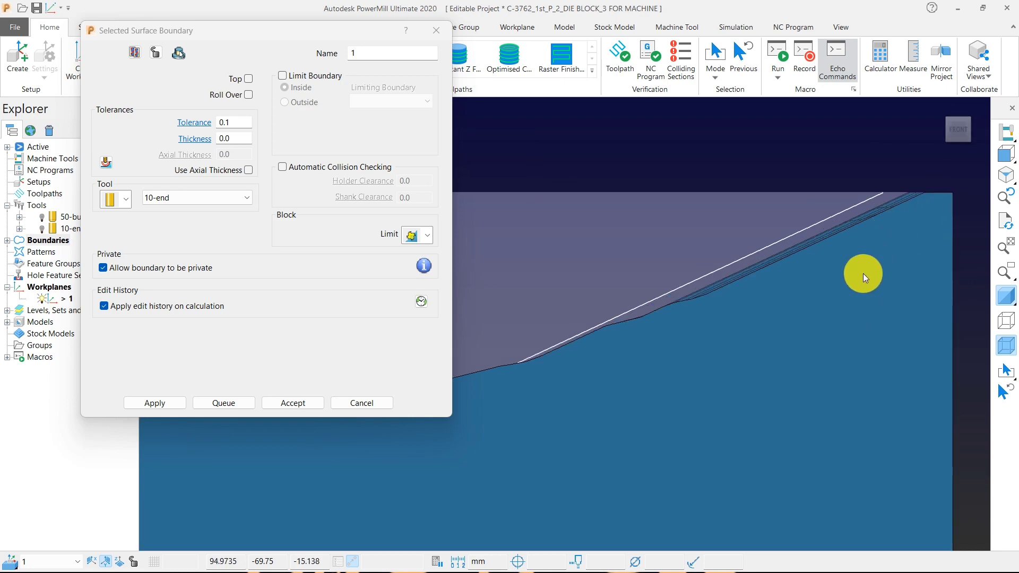
pyautogui.scroll(-4, 852, 275)
pyautogui.scroll(10, 878, 245)
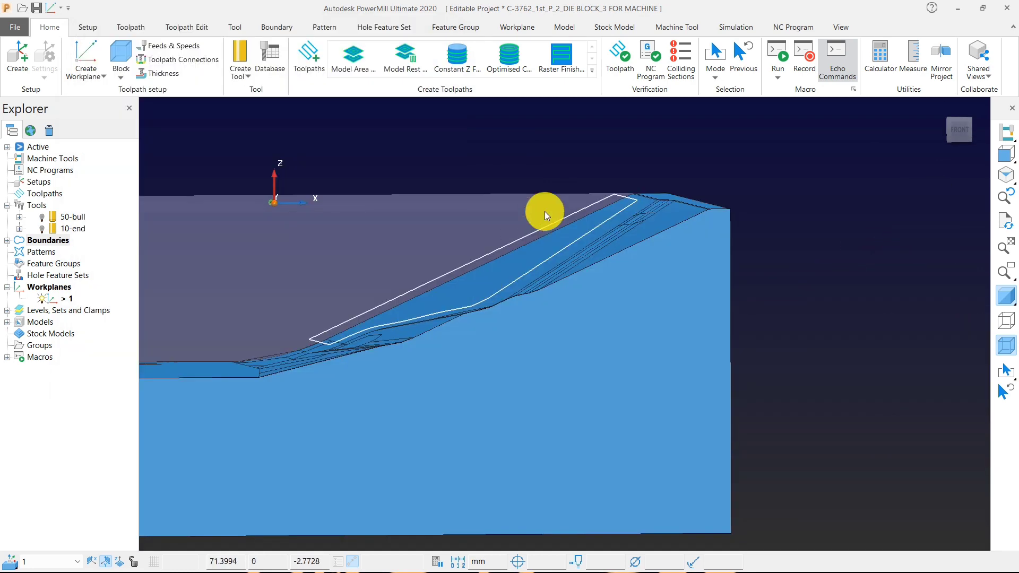
pyautogui.scroll(5, 625, 192)
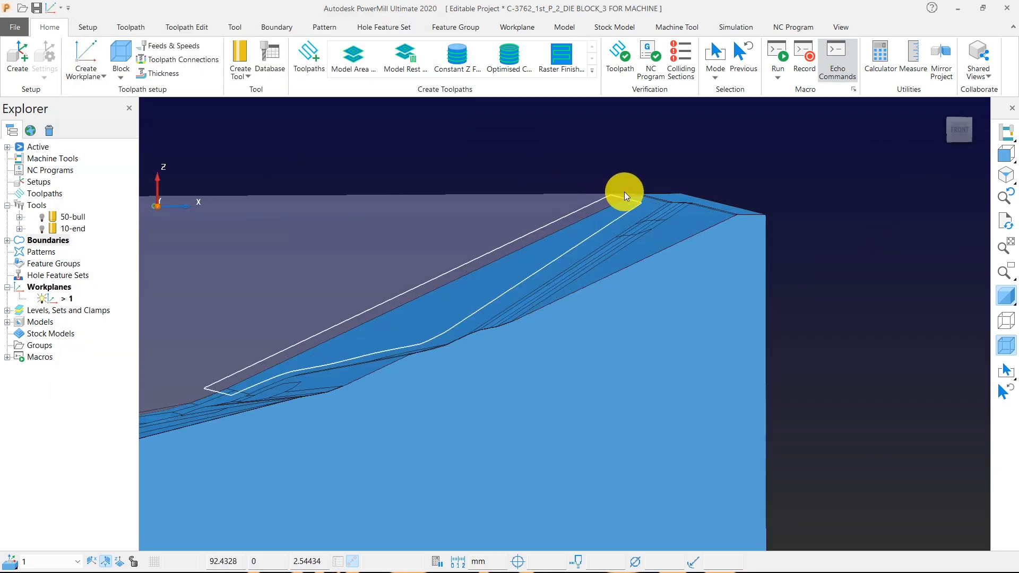
pyautogui.scroll(-5, 636, 206)
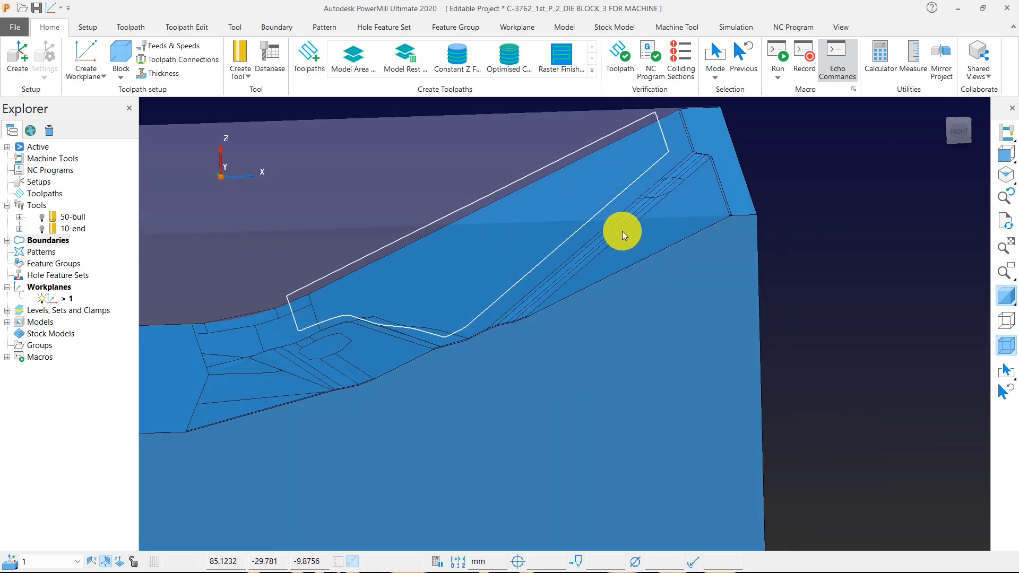
pyautogui.click(1005, 169)
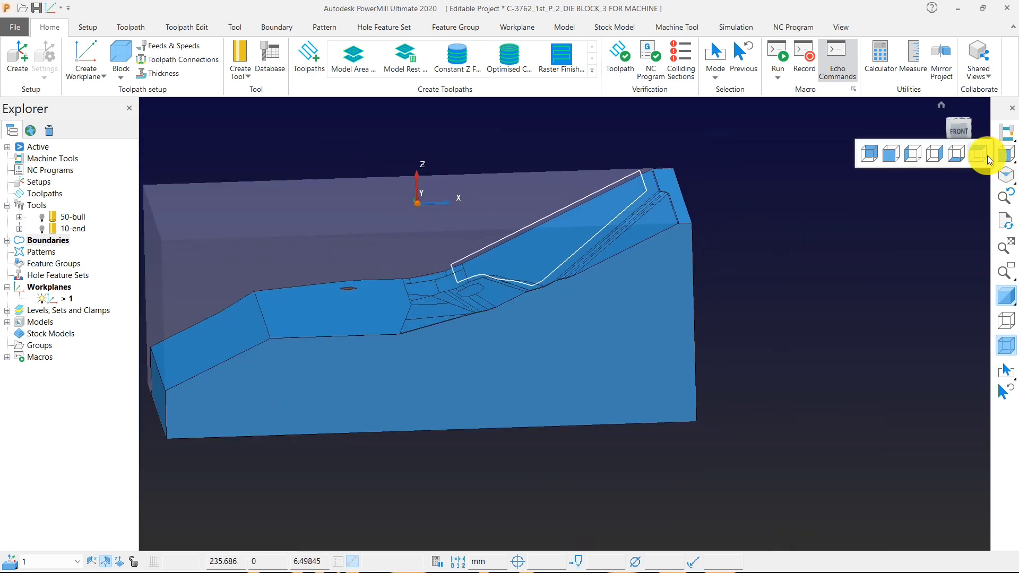
pyautogui.click(989, 155)
# Step: Start a second Selected Surface boundary using the 10-end tool
pyautogui.rightClick(152, 219)
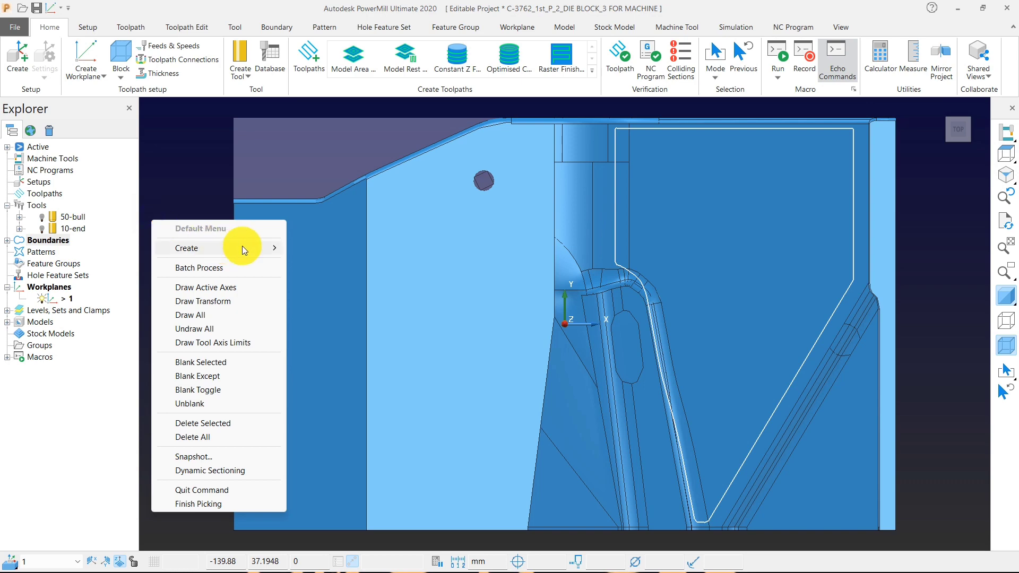
pyautogui.moveTo(246, 247)
pyautogui.moveTo(339, 273)
pyautogui.click(420, 301)
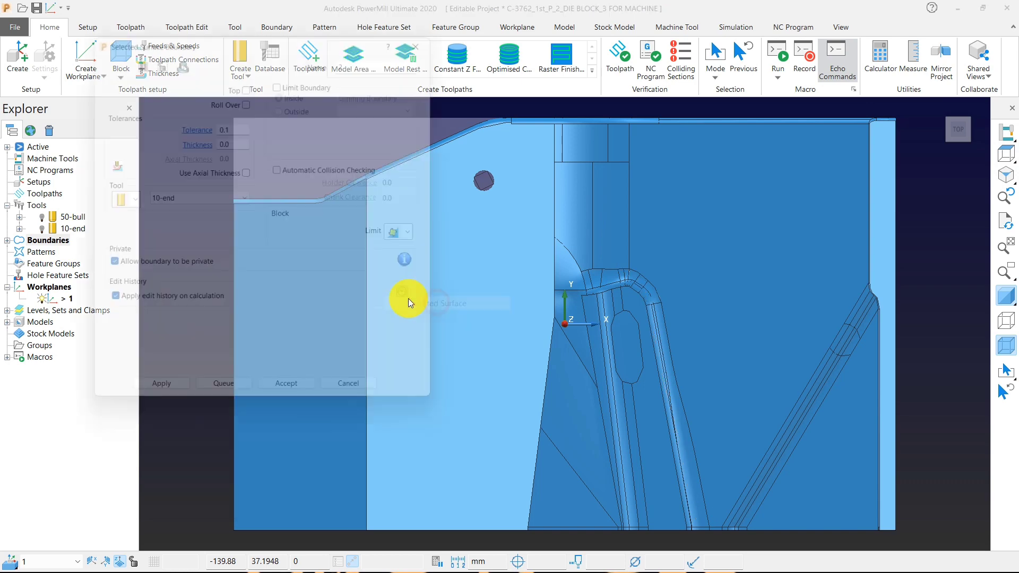
pyautogui.moveTo(653, 255); pyautogui.dragTo(790, 187, button='middle')
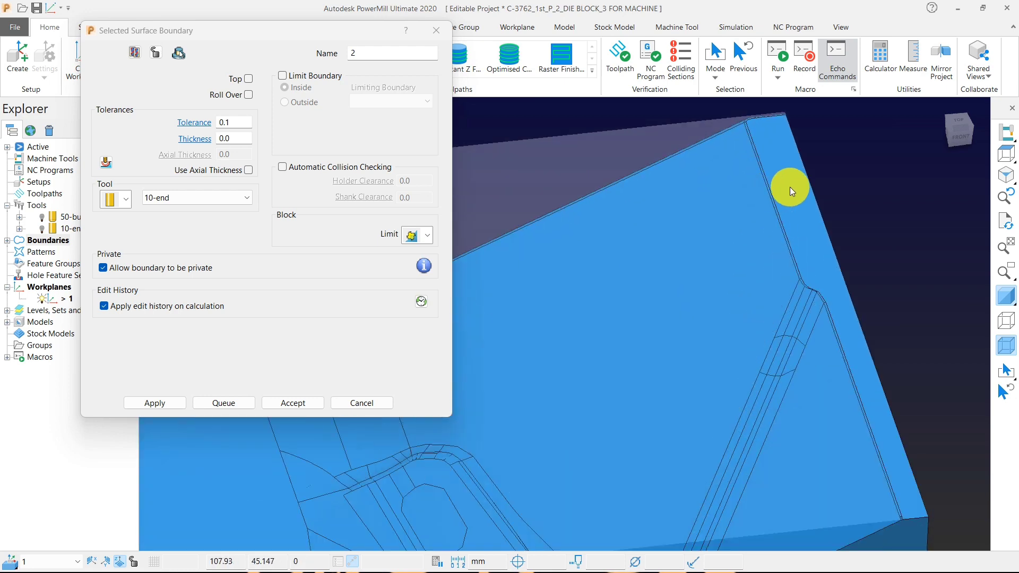
pyautogui.click(248, 77)
pyautogui.moveTo(637, 298); pyautogui.dragTo(721, 239, button='middle')
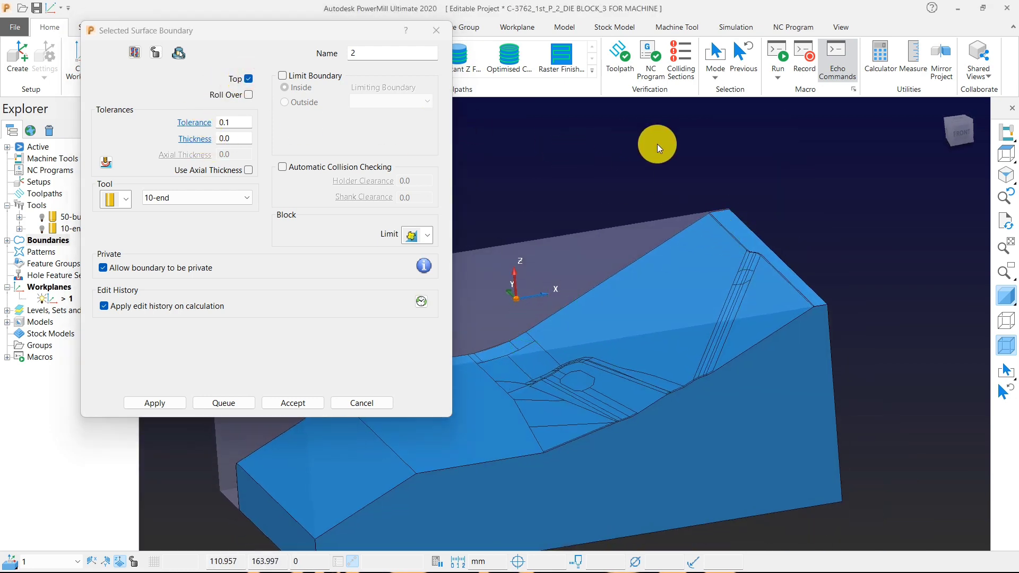
pyautogui.click(248, 78)
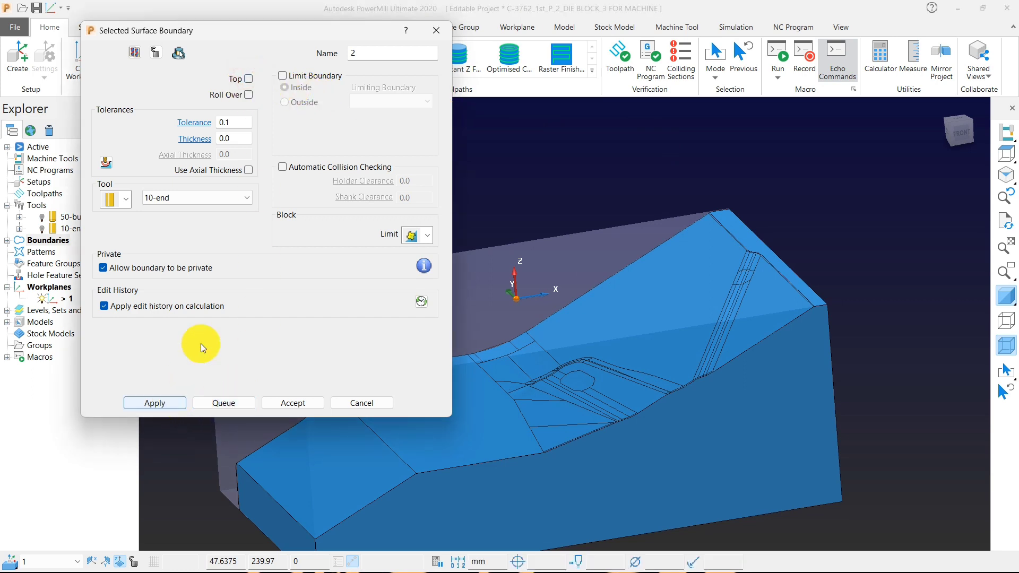
pyautogui.click(154, 402)
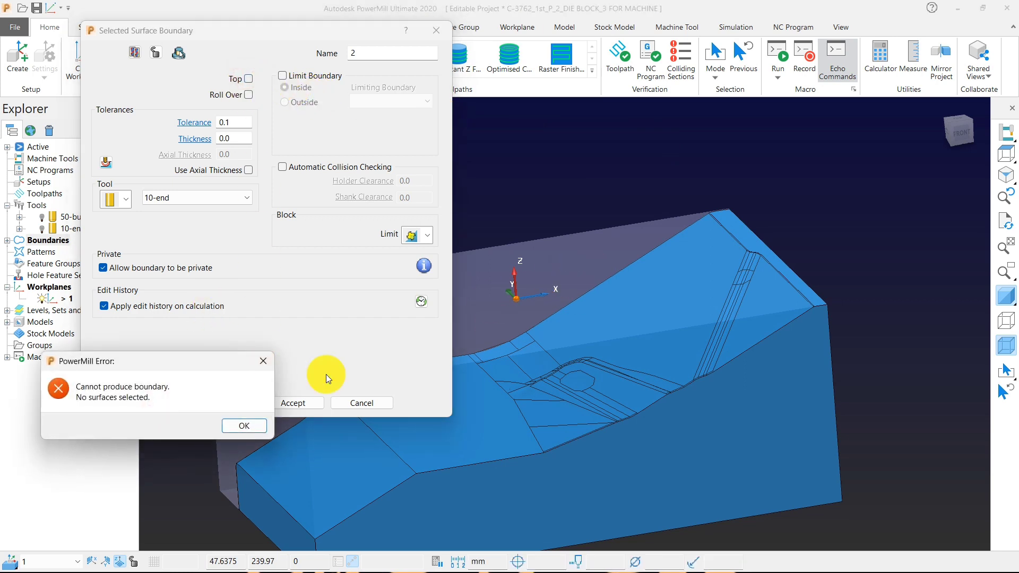
pyautogui.click(244, 425)
# Step: Select the large sloped surface and calculate boundary 2 on it with the Top option off
pyautogui.click(614, 330)
pyautogui.click(165, 405)
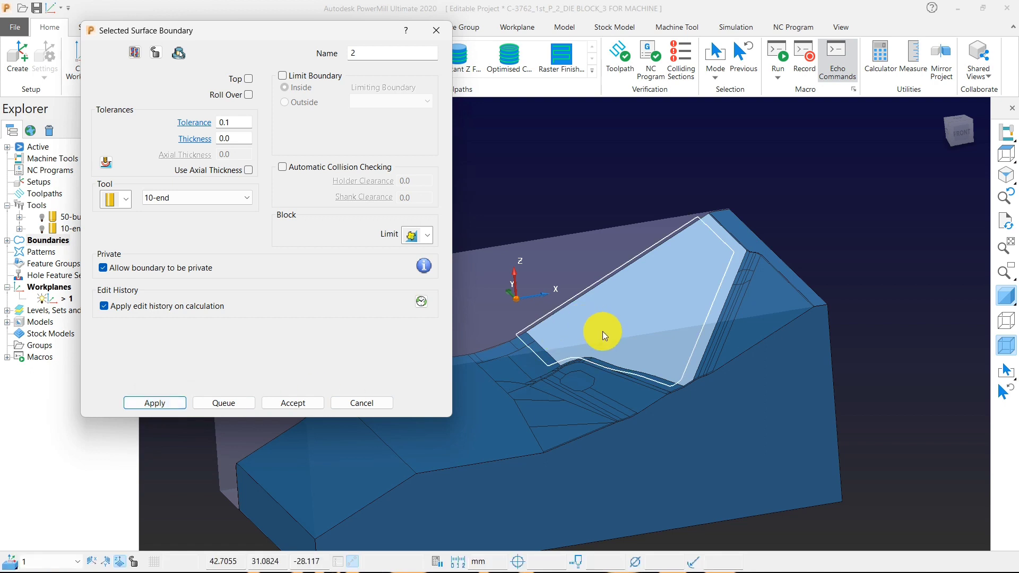
pyautogui.scroll(3, 603, 345)
# Step: Copy boundary 2, enable the Top option in the copy, and calculate and accept it
pyautogui.click(141, 55)
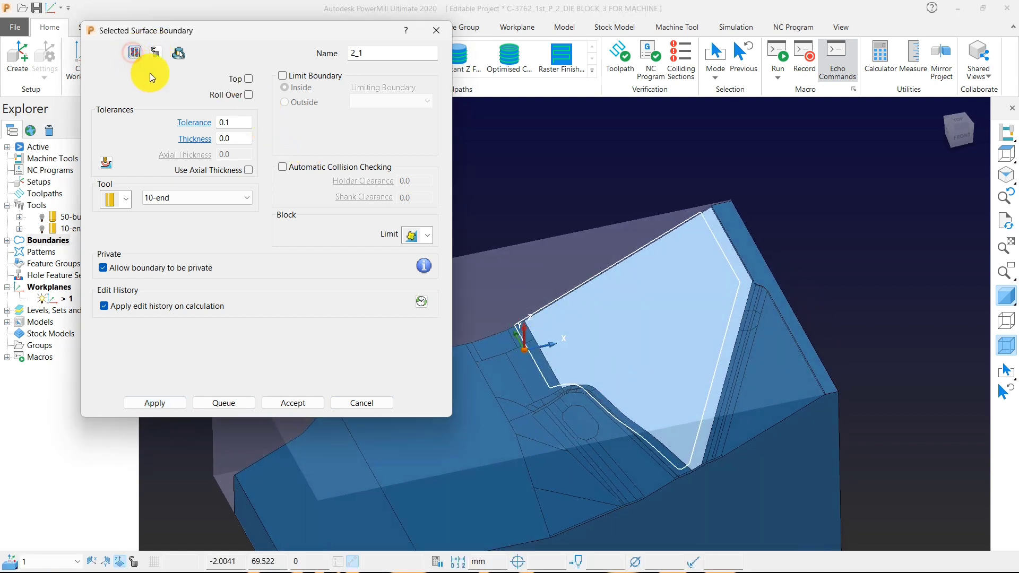
pyautogui.click(248, 78)
pyautogui.click(168, 403)
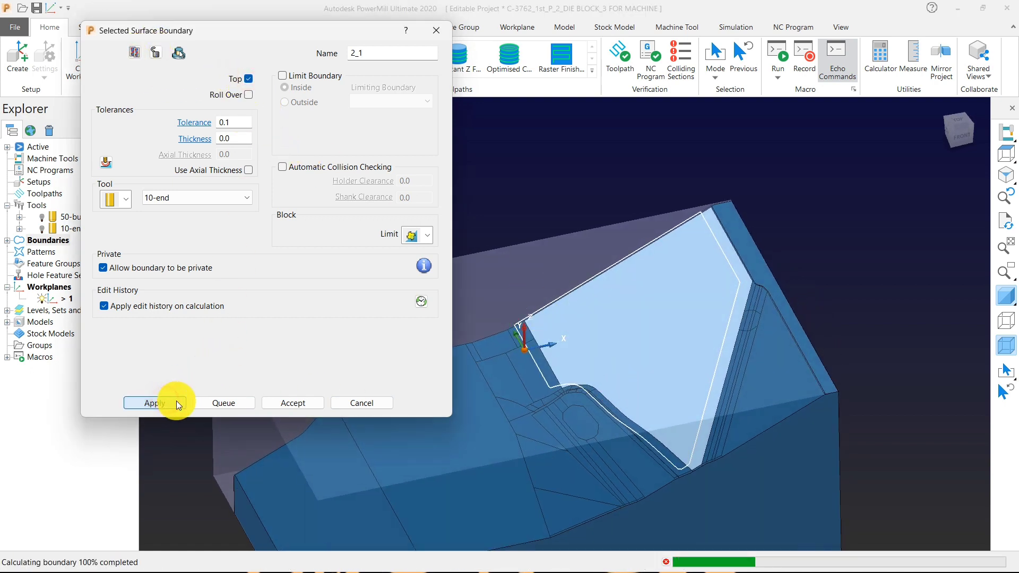
pyautogui.click(293, 403)
# Step: Display boundary 2 together with its Top copy, compare their outlines on the sloped surface, and hide boundary 2 again
pyautogui.click(6, 240)
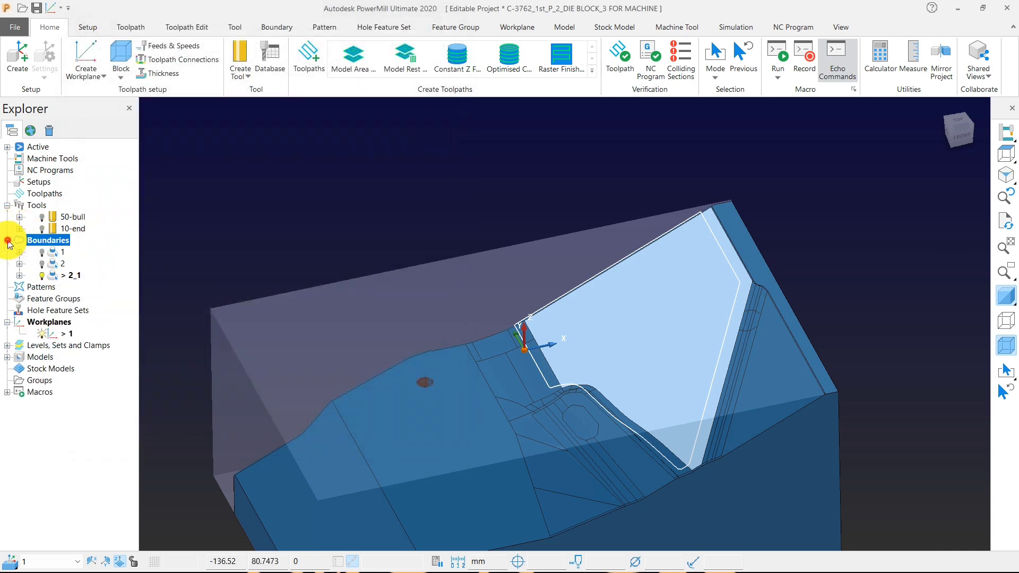
pyautogui.click(40, 266)
pyautogui.moveTo(371, 276); pyautogui.dragTo(488, 367, button='middle')
pyautogui.scroll(-4, 489, 366)
pyautogui.scroll(5, 615, 279)
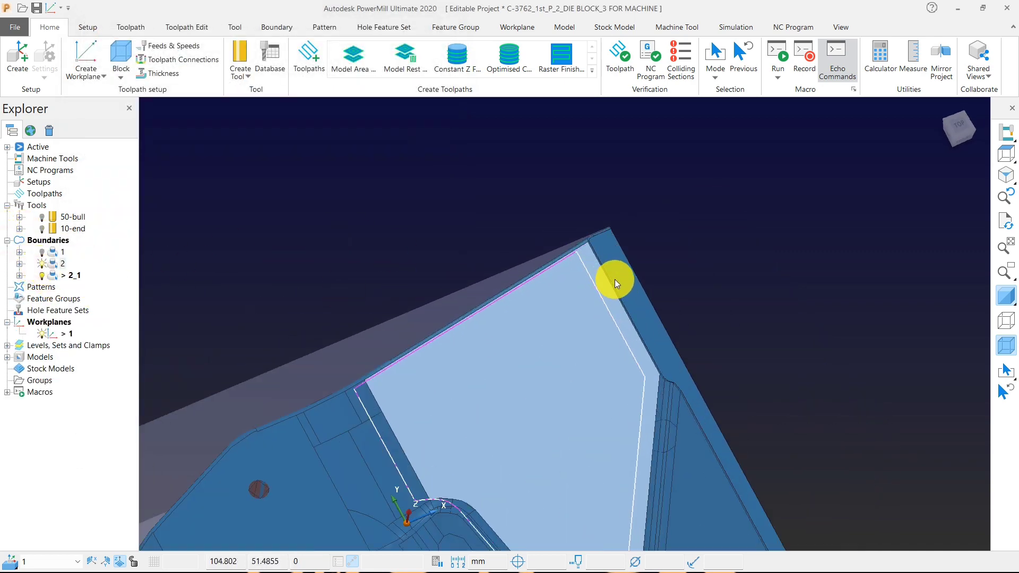
pyautogui.scroll(-4, 616, 280)
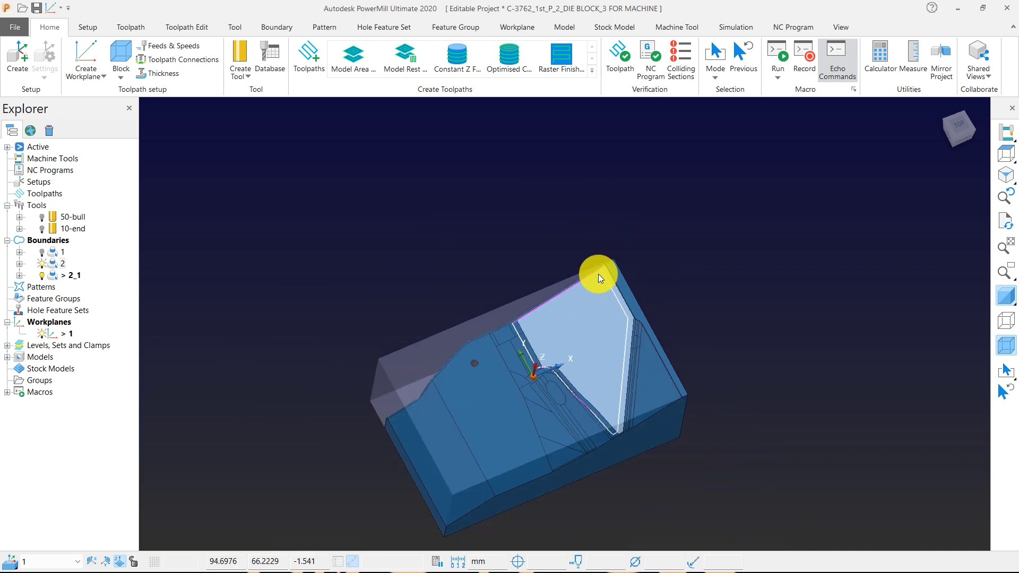
pyautogui.click(42, 263)
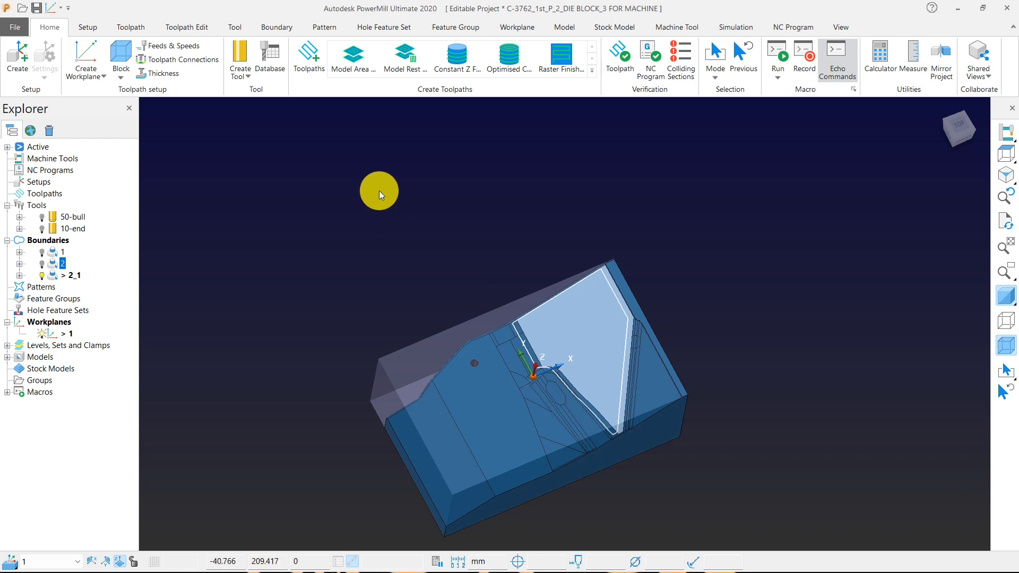
pyautogui.click(383, 198)
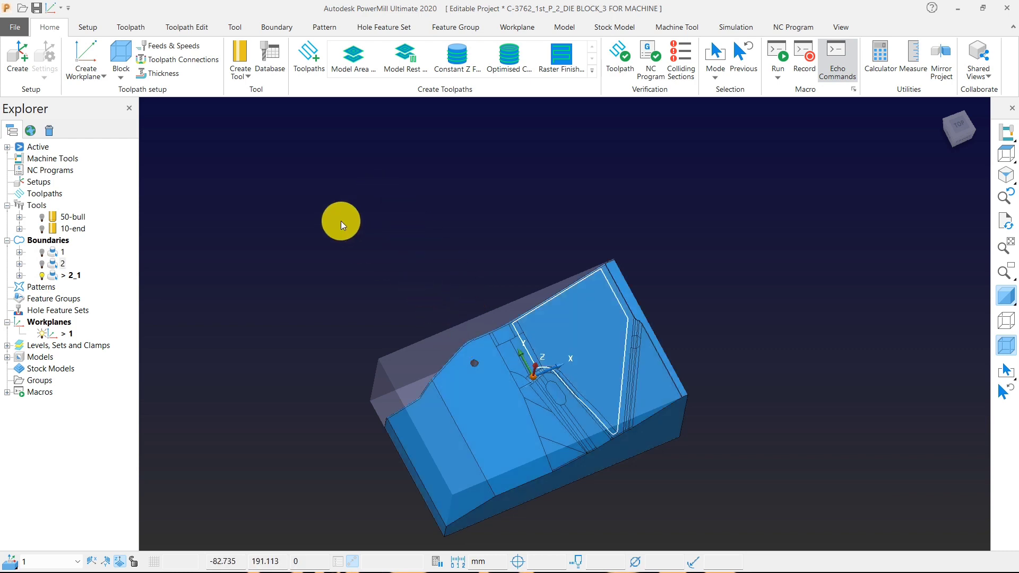
# Step: Start a third Selected Surface boundary with the Roll Over option enabled
pyautogui.rightClick(342, 215)
pyautogui.moveTo(424, 242)
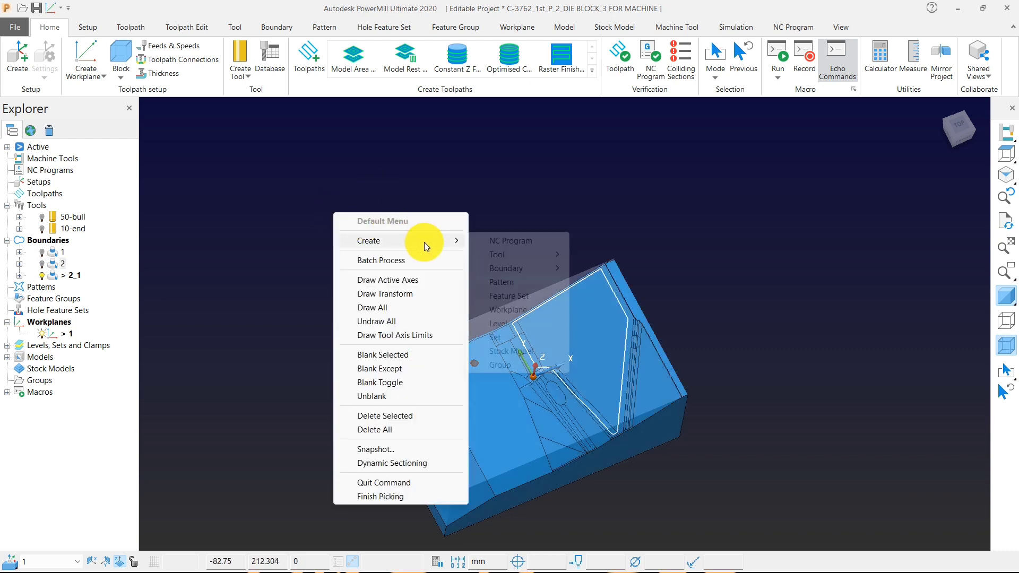
pyautogui.moveTo(536, 268)
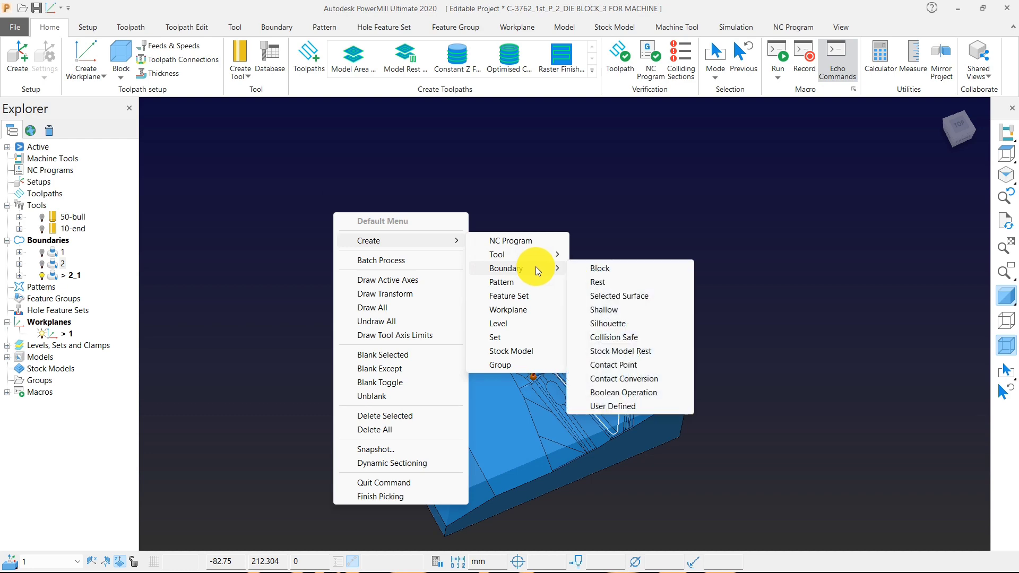
pyautogui.click(610, 294)
pyautogui.scroll(-2, 658, 205)
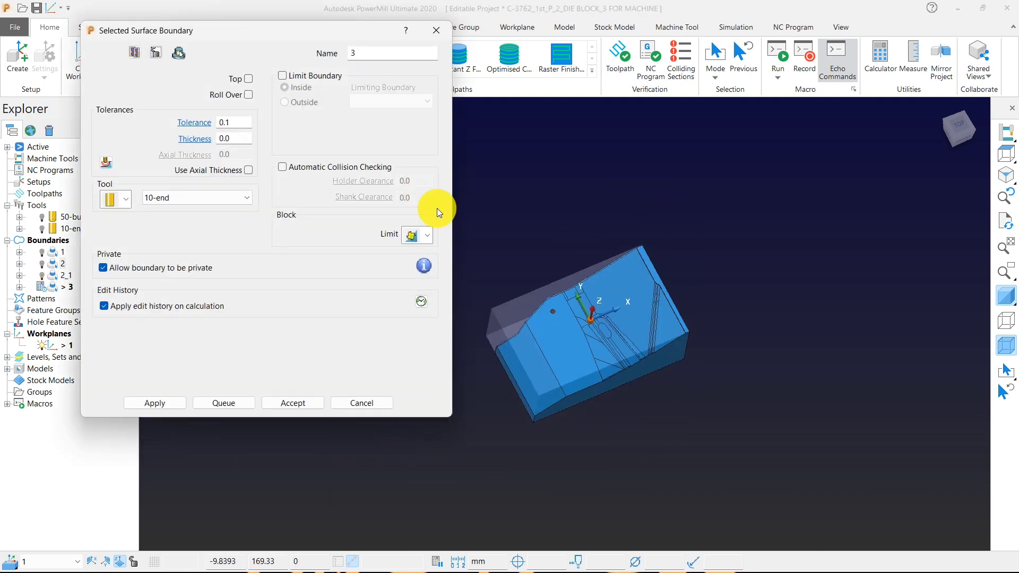
pyautogui.click(247, 95)
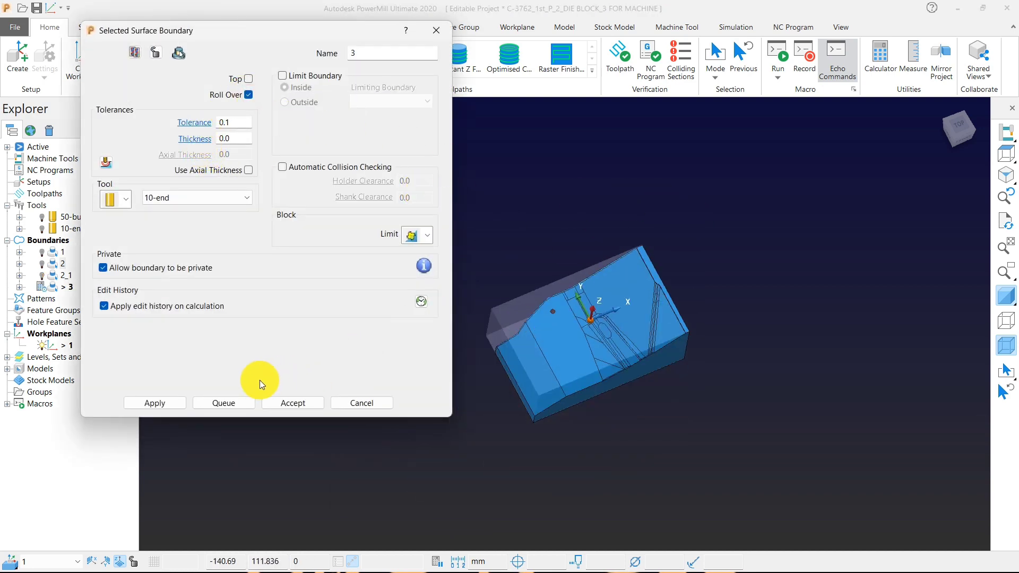
# Step: Try to calculate boundary 3 with Roll Over and the 10-end tool without selecting a surface
pyautogui.moveTo(658, 363); pyautogui.dragTo(620, 278, button='middle')
pyautogui.scroll(3, 625, 325)
pyautogui.scroll(2, 638, 215)
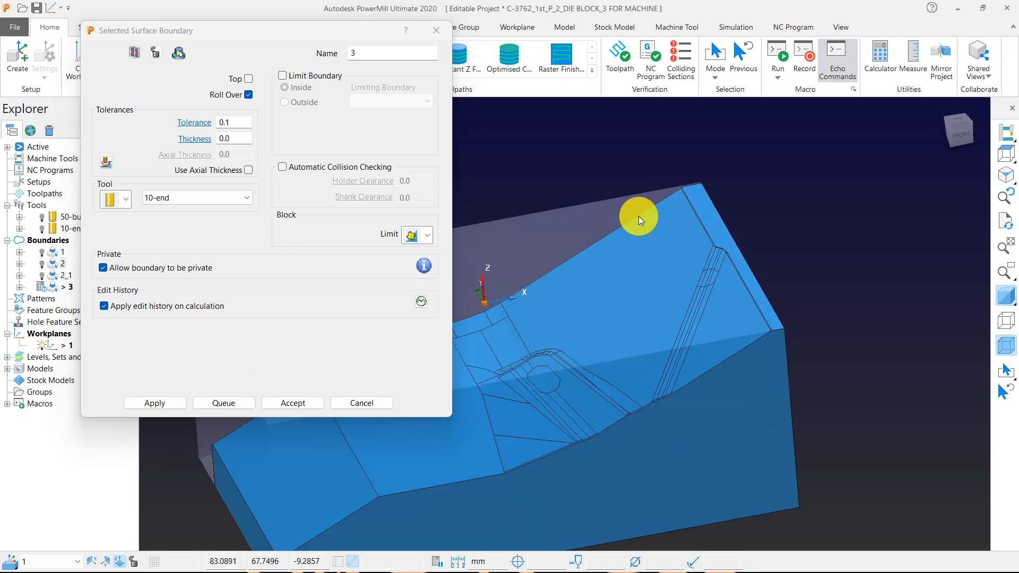
pyautogui.scroll(1, 638, 215)
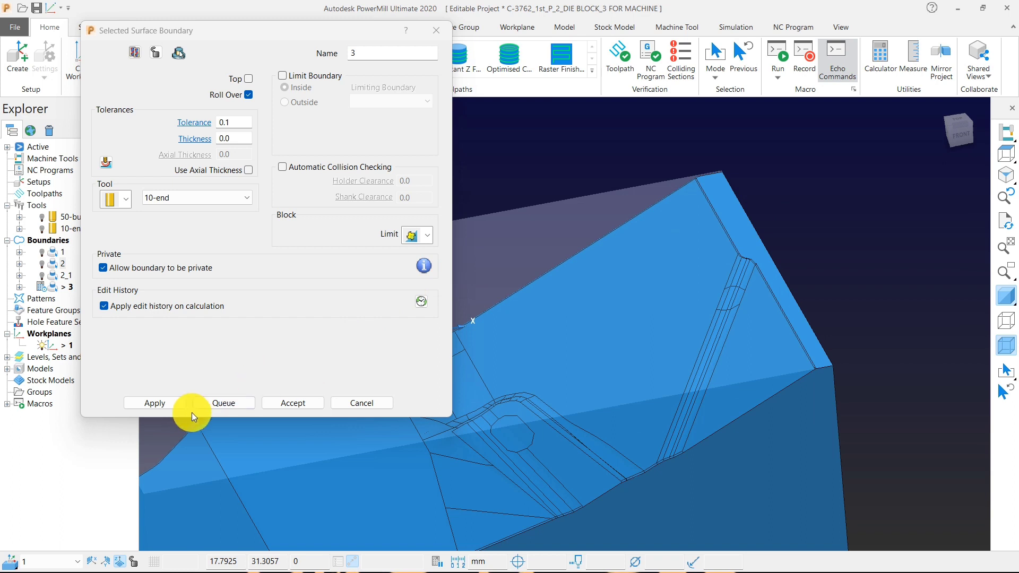
pyautogui.click(170, 405)
pyautogui.click(233, 432)
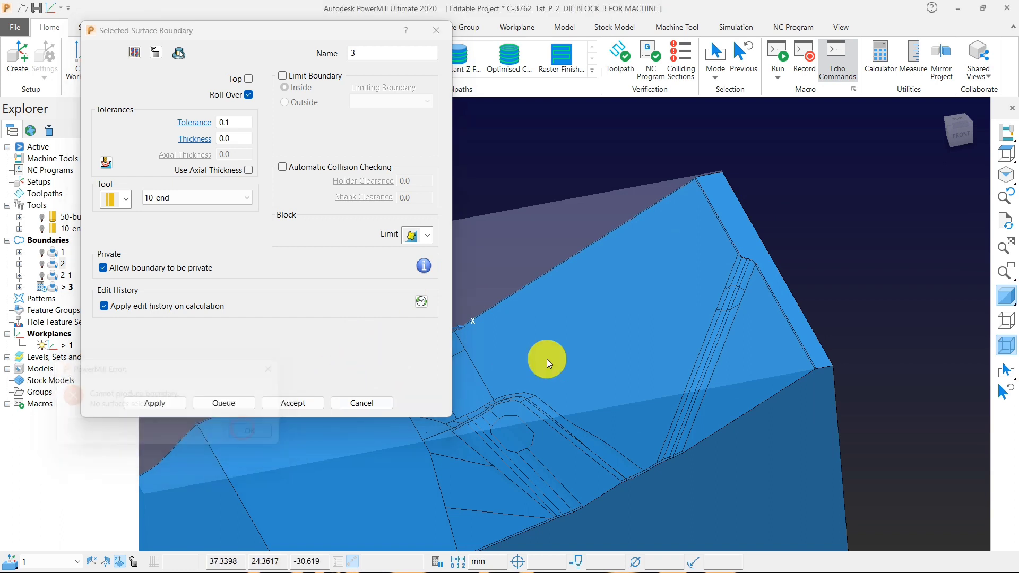
# Step: Select the large sloped surface, calculate boundary 3 on it with Roll Over and the 10-end tool, and inspect the outline
pyautogui.click(504, 359)
pyautogui.click(174, 403)
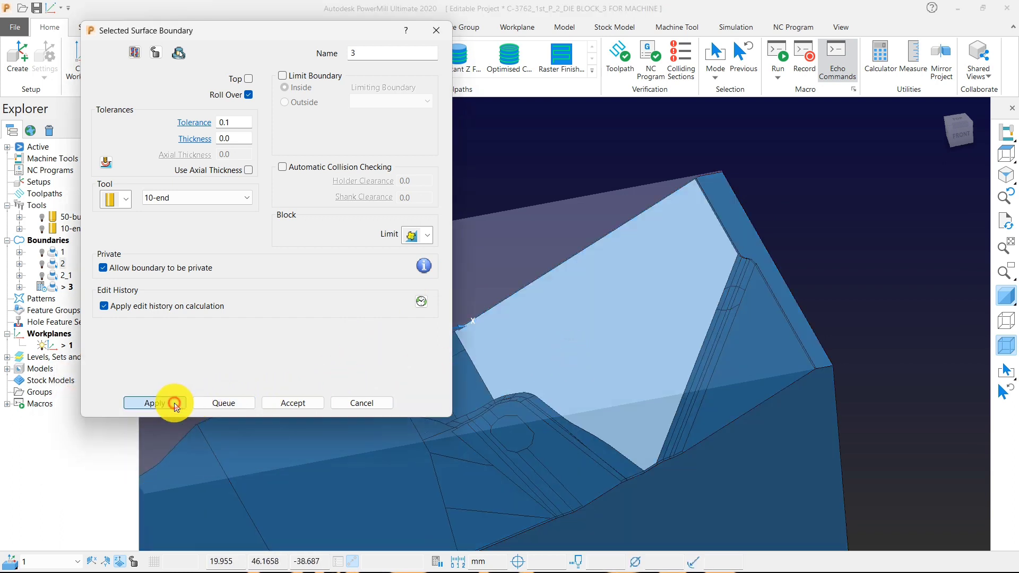
pyautogui.click(1005, 154)
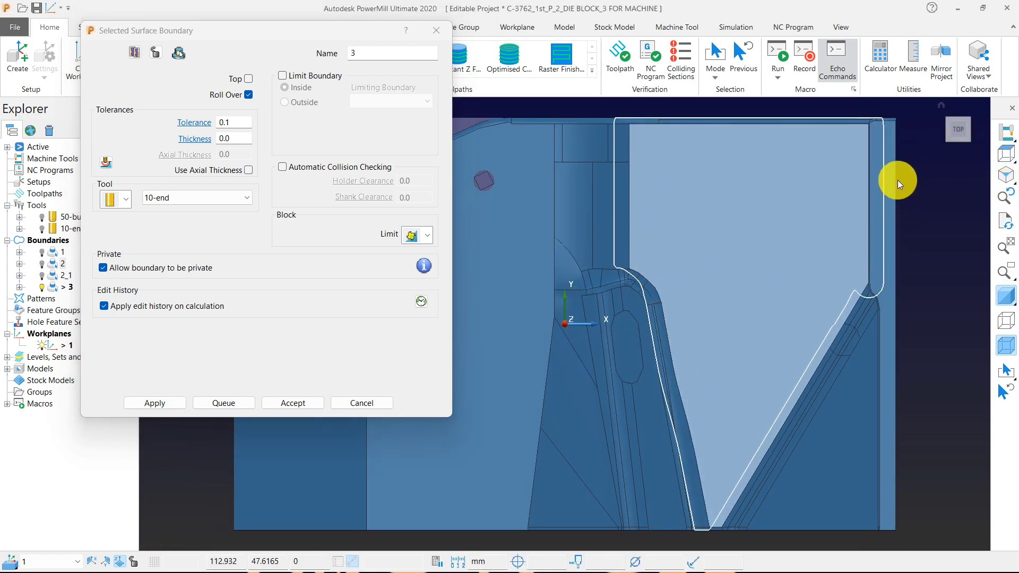
pyautogui.moveTo(677, 361); pyautogui.dragTo(692, 229, button='middle')
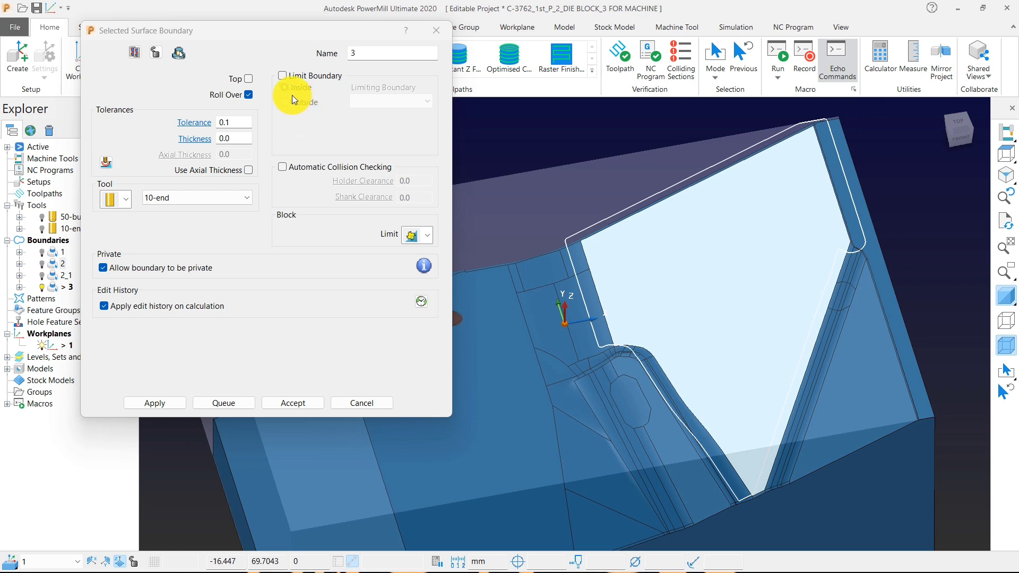
pyautogui.scroll(3, 835, 158)
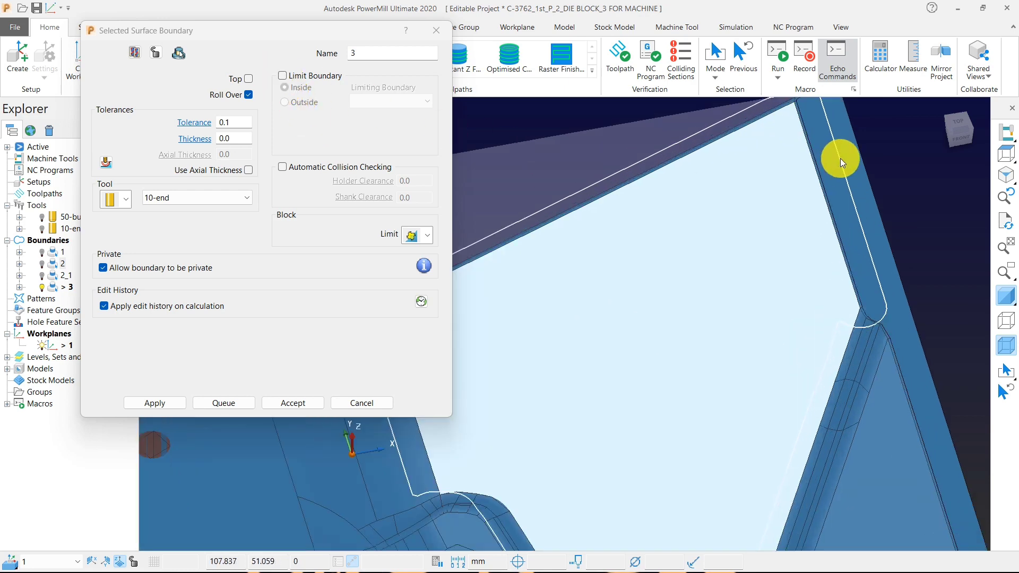
pyautogui.scroll(-2, 721, 236)
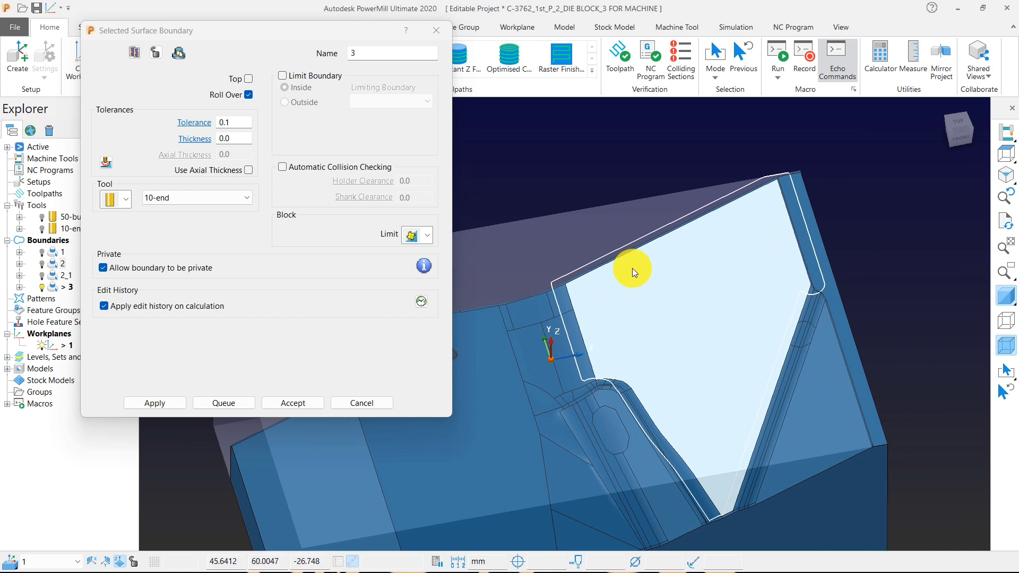
# Step: Calculate boundary 3 with Top enabled alongside Roll Over, switch Top off again, and accept the boundary
pyautogui.click(249, 79)
pyautogui.click(171, 401)
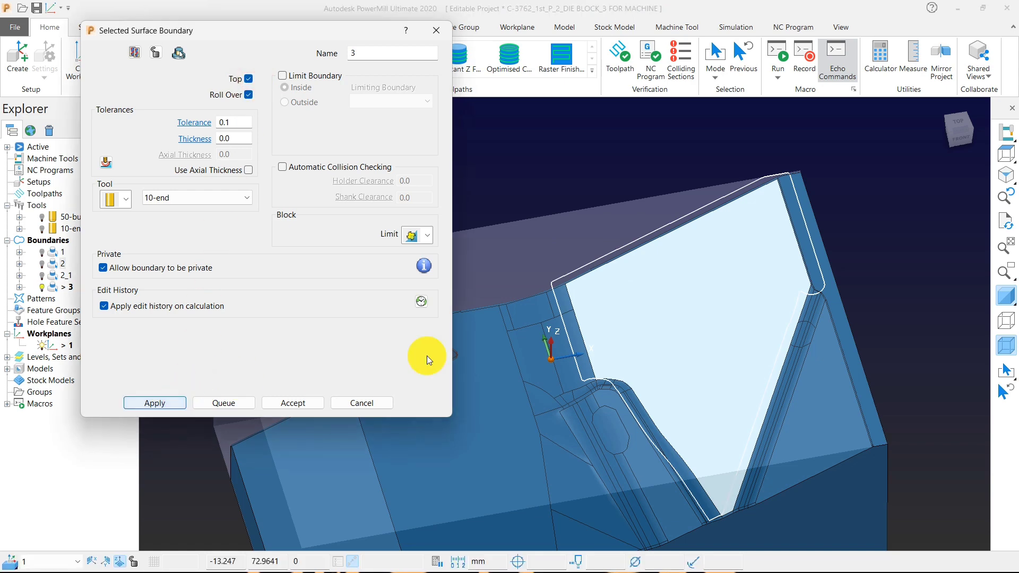
pyautogui.moveTo(427, 356); pyautogui.dragTo(628, 444, button='middle')
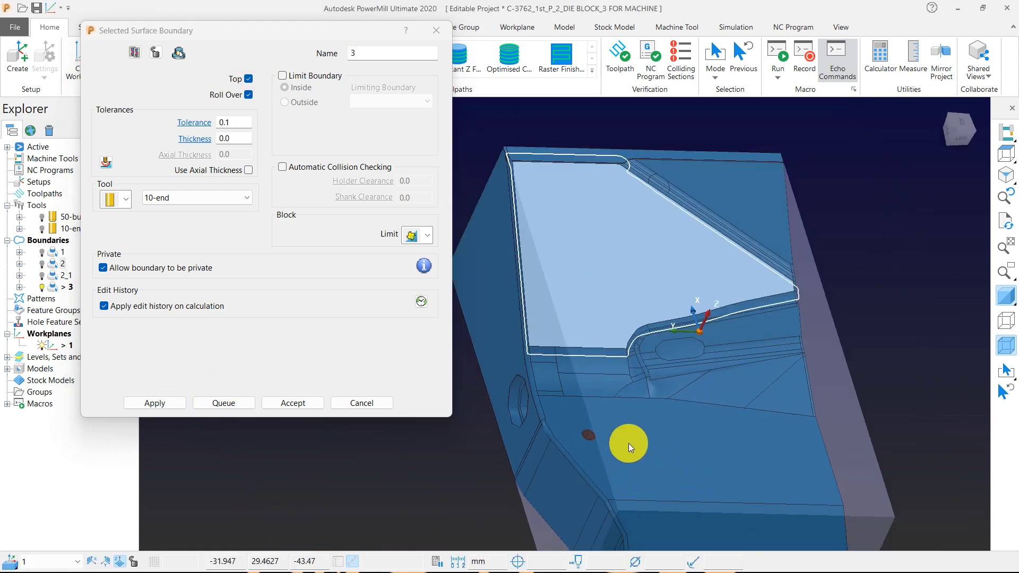
pyautogui.click(248, 79)
pyautogui.click(1006, 154)
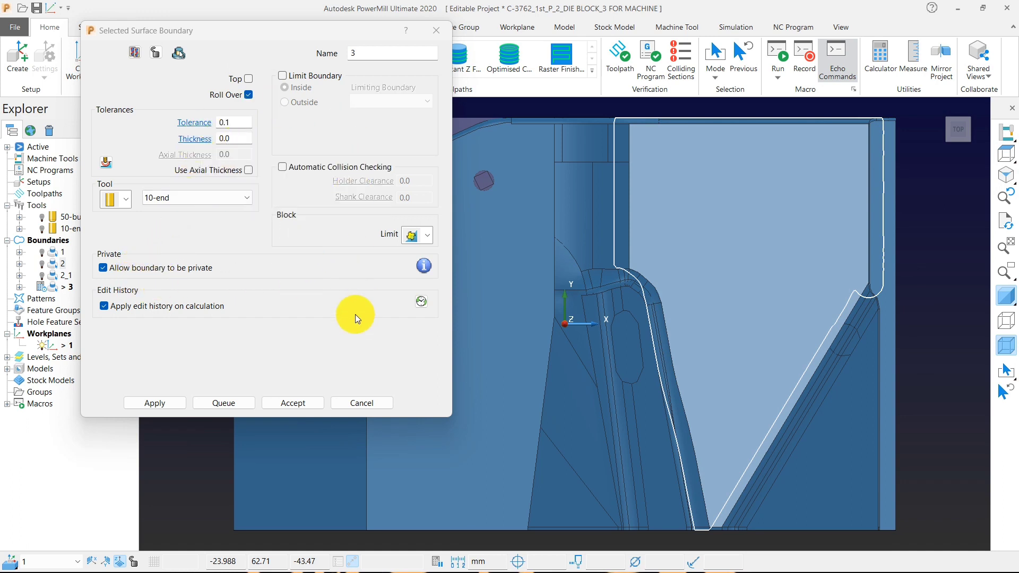
pyautogui.click(296, 406)
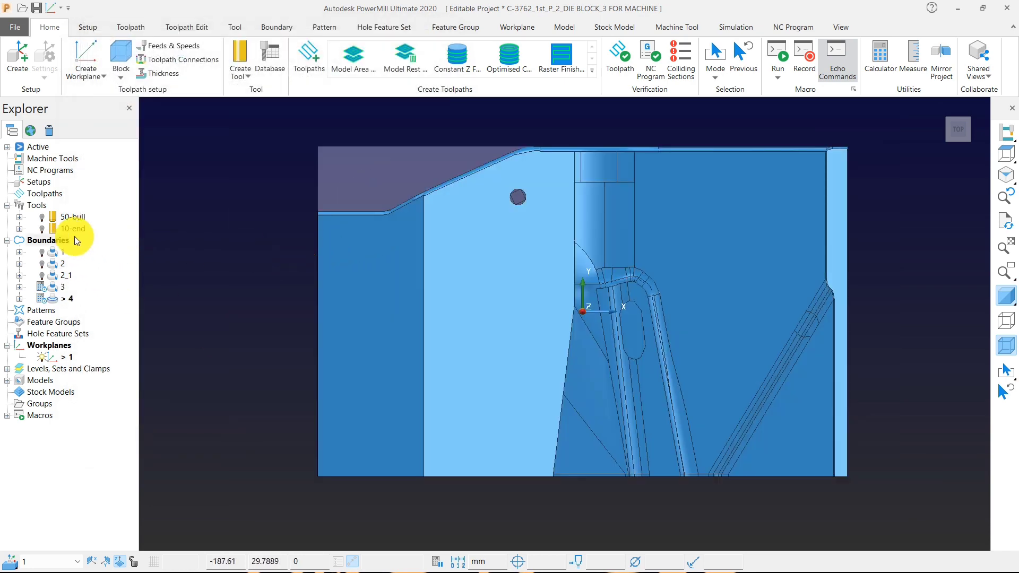
# Step: Start a new Shallow boundary
pyautogui.rightClick(75, 238)
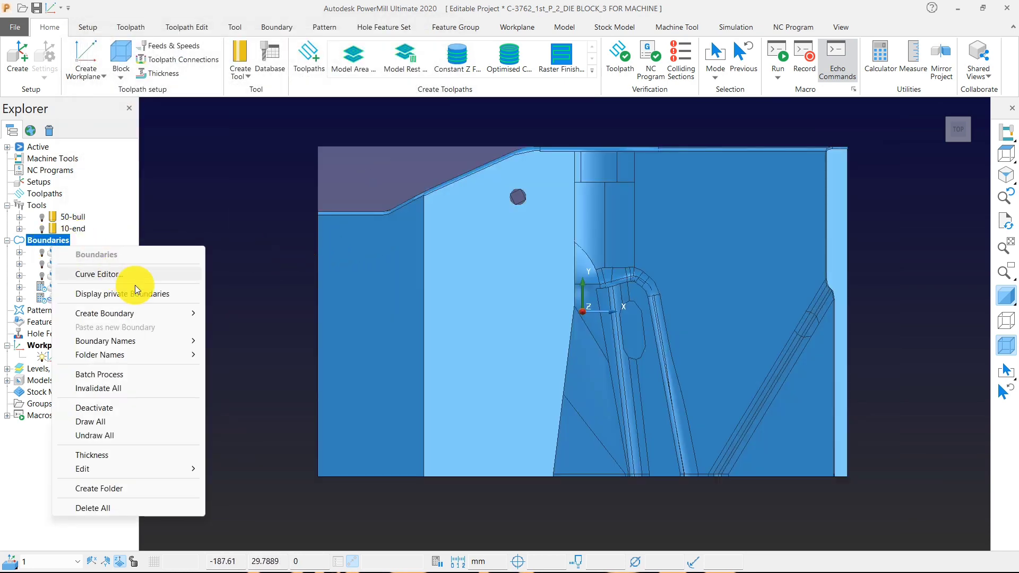
pyautogui.moveTo(164, 309)
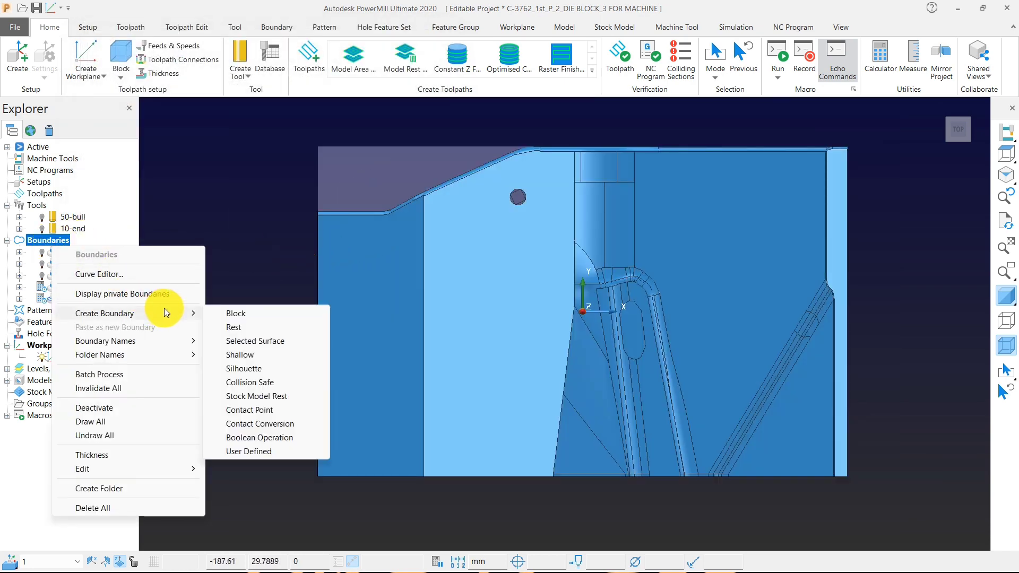
pyautogui.click(240, 355)
# Step: Examine the inclination of the die block's sloped and flat surfaces from several angles
pyautogui.scroll(-3, 737, 391)
pyautogui.moveTo(736, 391); pyautogui.dragTo(721, 256, button='middle')
pyautogui.scroll(3, 756, 291)
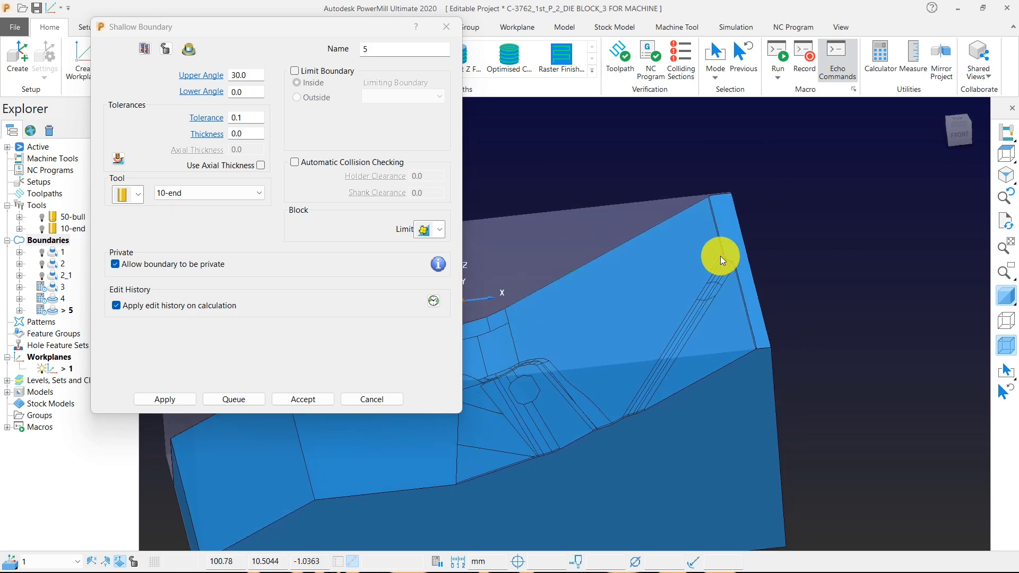
pyautogui.scroll(4, 724, 203)
pyautogui.scroll(2, 703, 220)
pyautogui.scroll(-2, 680, 342)
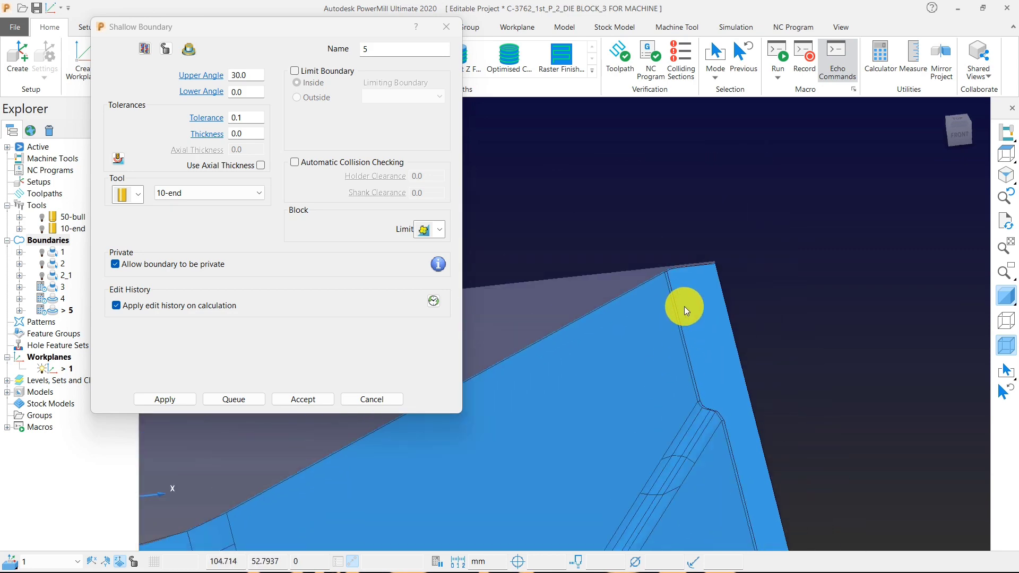
pyautogui.moveTo(684, 307); pyautogui.dragTo(683, 348, button='middle')
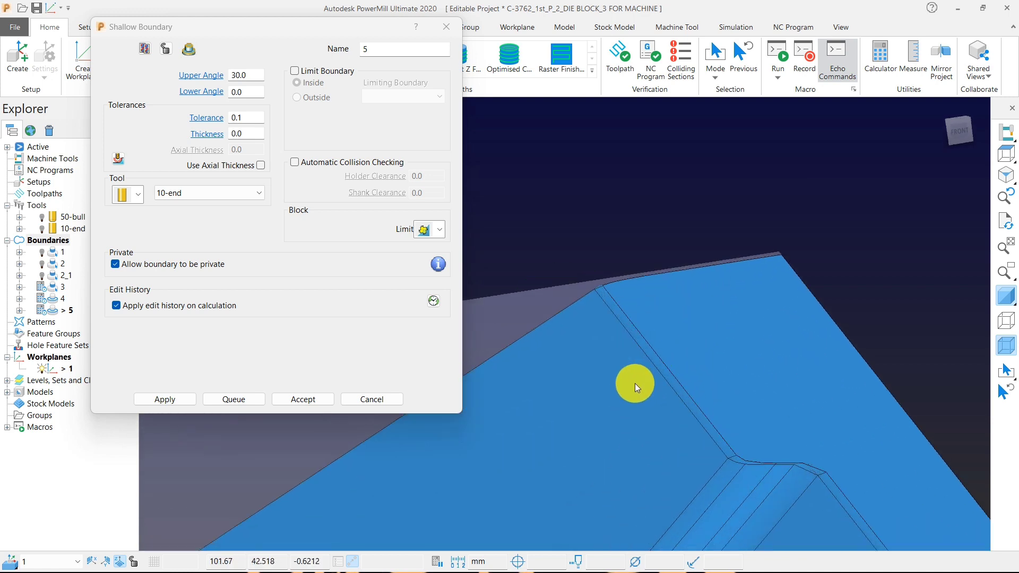
pyautogui.moveTo(635, 384)
pyautogui.mouseDown(button='middle')
pyautogui.moveTo(705, 348)
pyautogui.moveTo(732, 357)
pyautogui.moveTo(648, 416)
pyautogui.moveTo(681, 414)
pyautogui.mouseUp(button='middle')
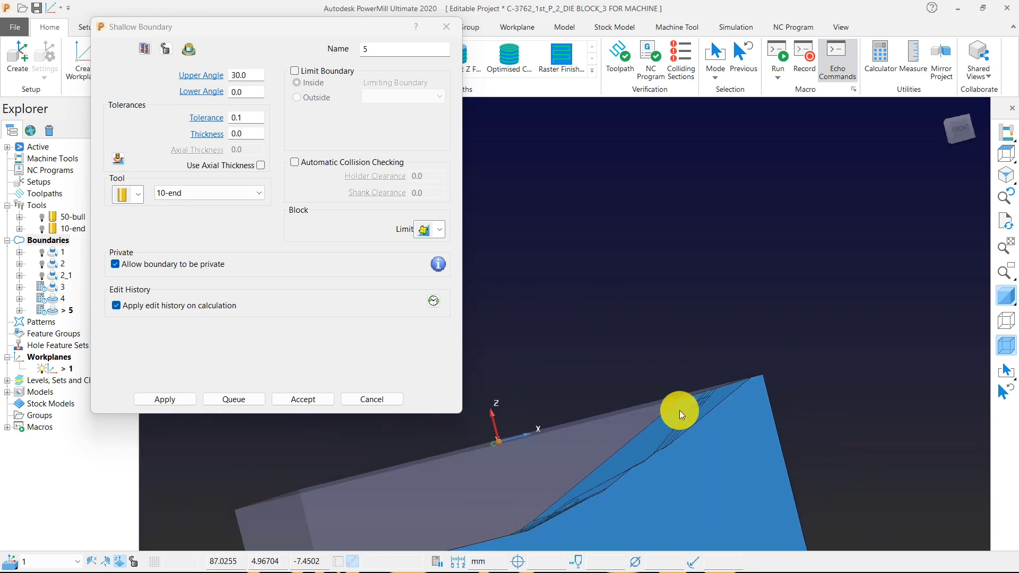
pyautogui.click(1006, 154)
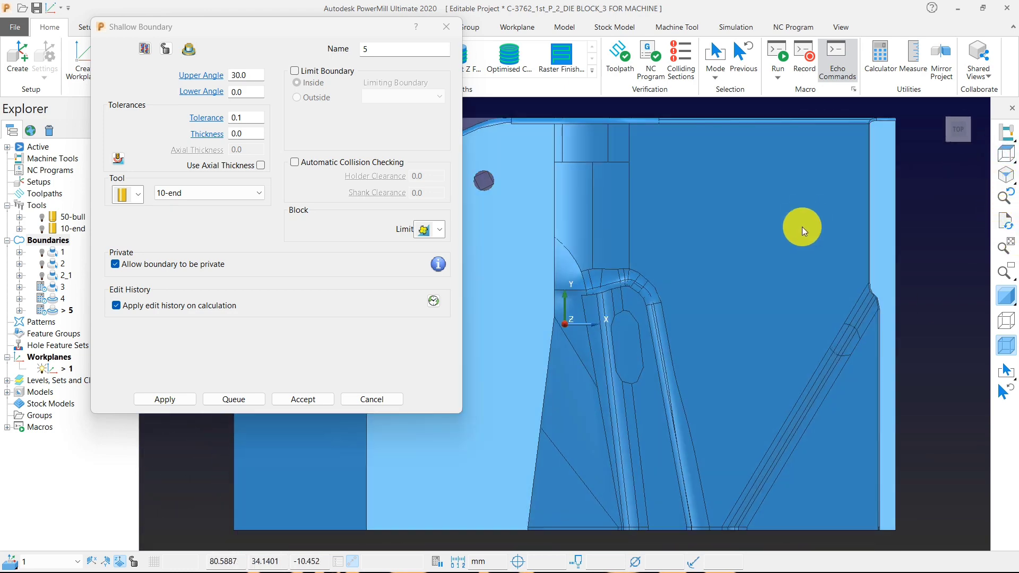
pyautogui.moveTo(801, 227)
pyautogui.mouseDown(button='middle')
pyautogui.moveTo(781, 345)
pyautogui.moveTo(611, 370)
pyautogui.moveTo(629, 276)
pyautogui.moveTo(472, 247)
pyautogui.mouseUp(button='middle')
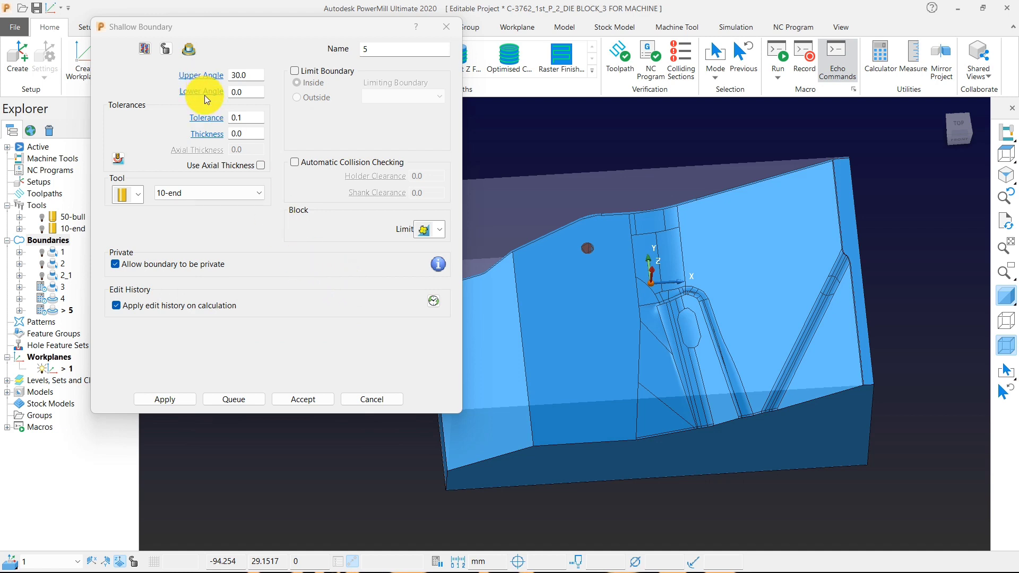
pyautogui.scroll(-3, 591, 245)
pyautogui.moveTo(592, 245); pyautogui.dragTo(584, 141, button='middle')
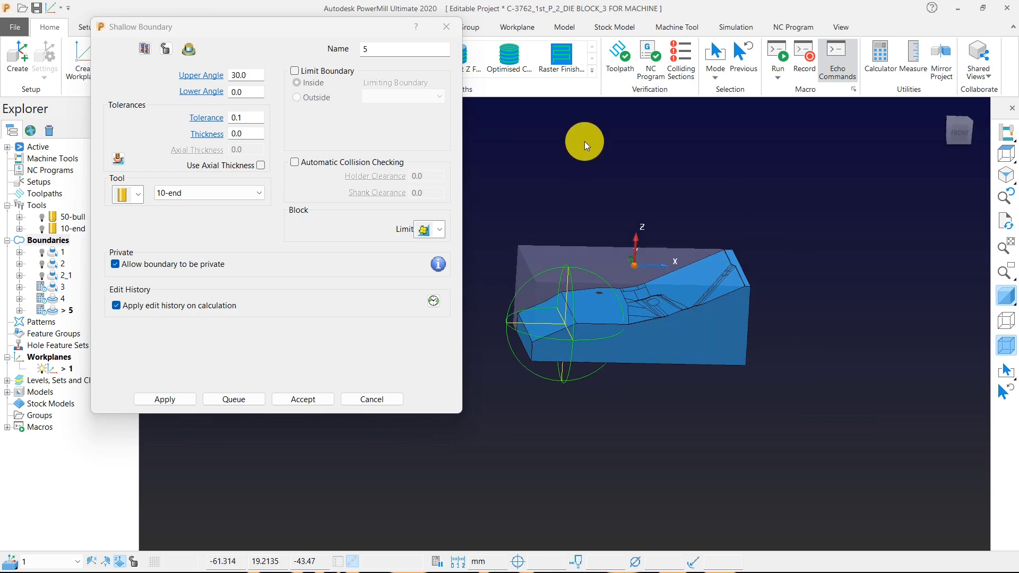
pyautogui.scroll(3, 639, 235)
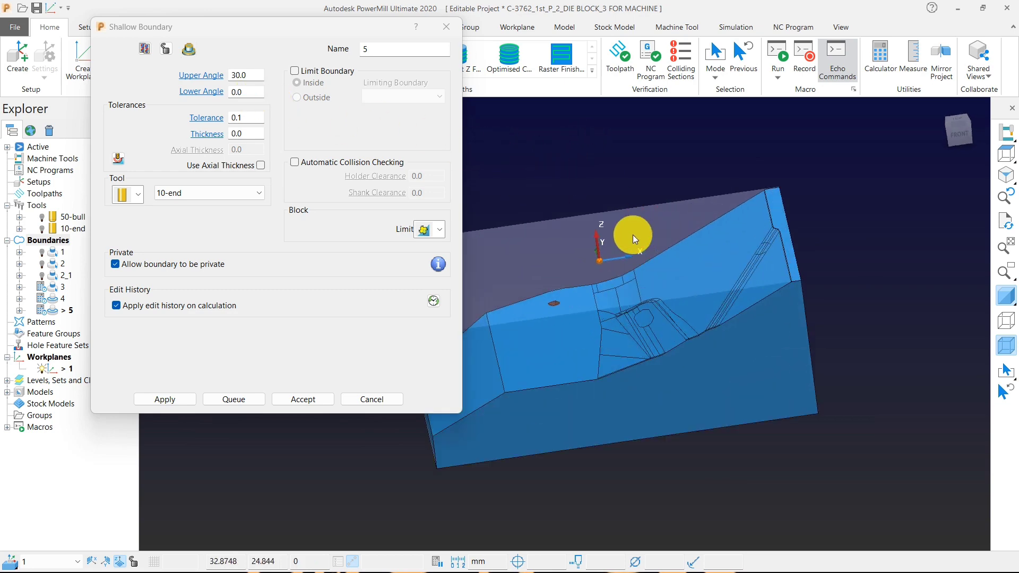
pyautogui.moveTo(637, 195)
pyautogui.mouseDown(button='middle')
pyautogui.moveTo(690, 225)
pyautogui.moveTo(569, 243)
pyautogui.moveTo(613, 273)
pyautogui.moveTo(604, 249)
pyautogui.mouseUp(button='middle')
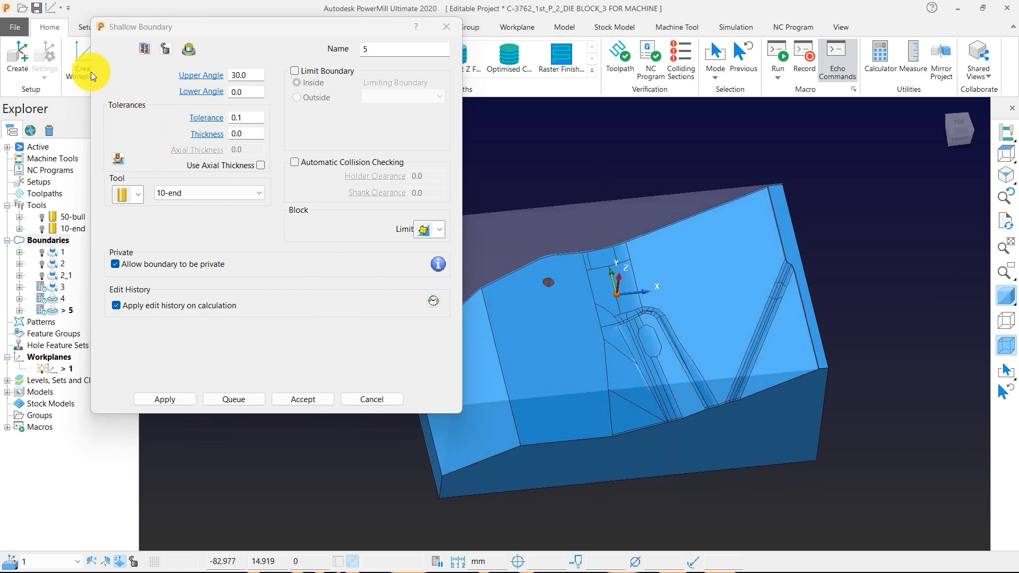
# Step: Recalculate the block around the model with an expansion of 6 and its Z limits locked, and accept it
pyautogui.moveTo(173, 27); pyautogui.dragTo(169, 109)
pyautogui.click(121, 53)
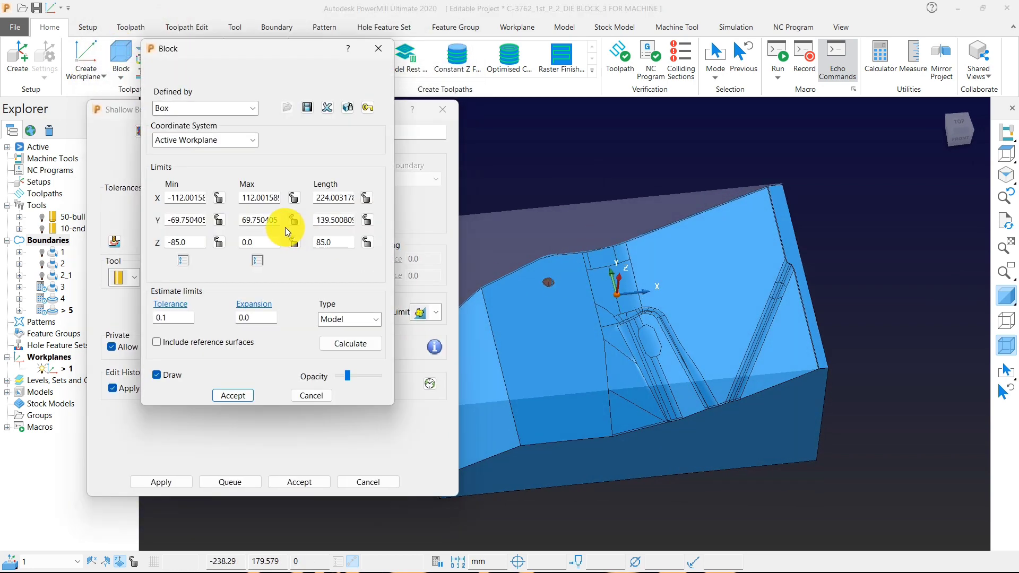
pyautogui.click(222, 240)
pyautogui.click(294, 242)
pyautogui.click(262, 317)
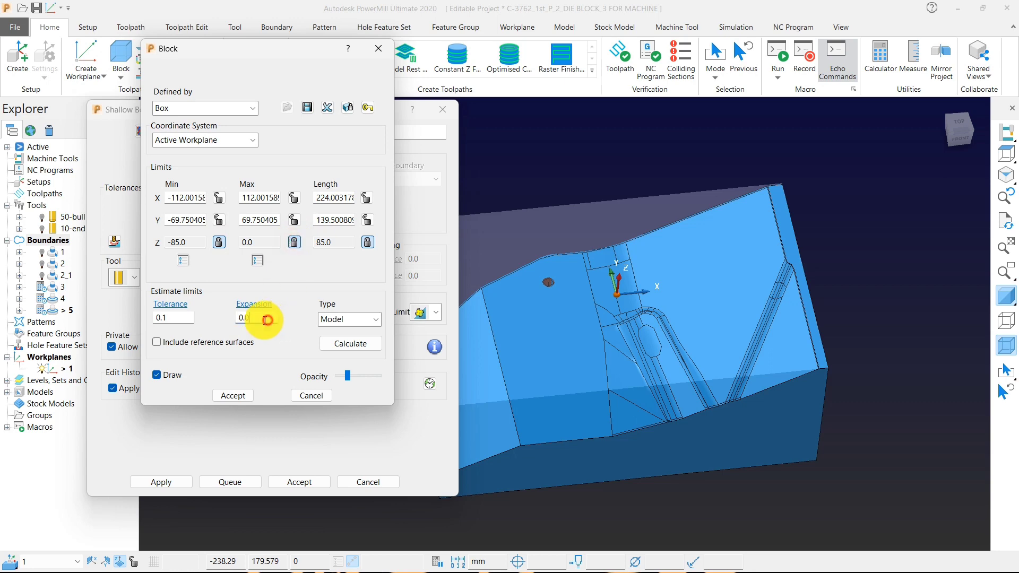
pyautogui.write('6')
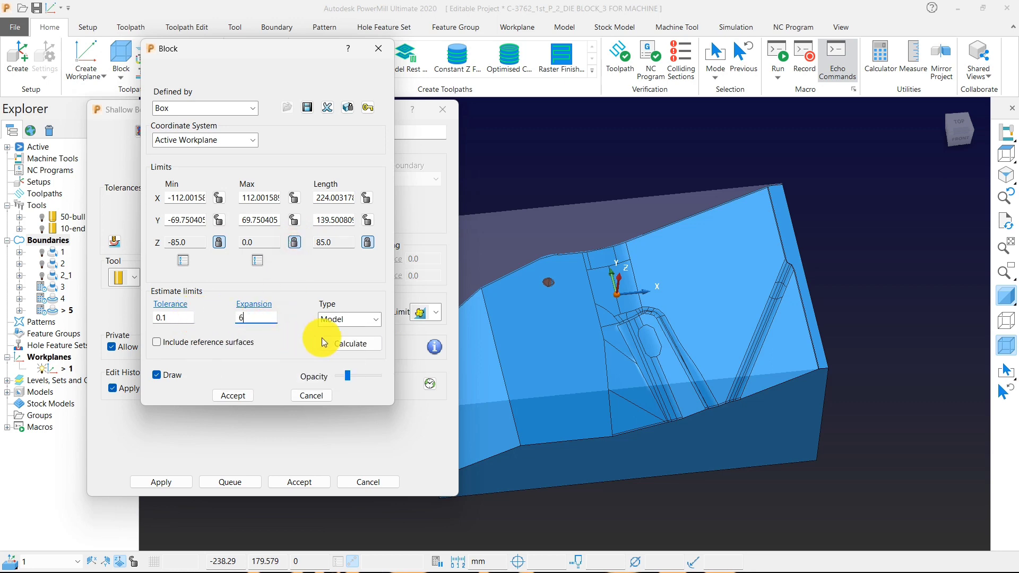
pyautogui.click(348, 344)
pyautogui.click(232, 396)
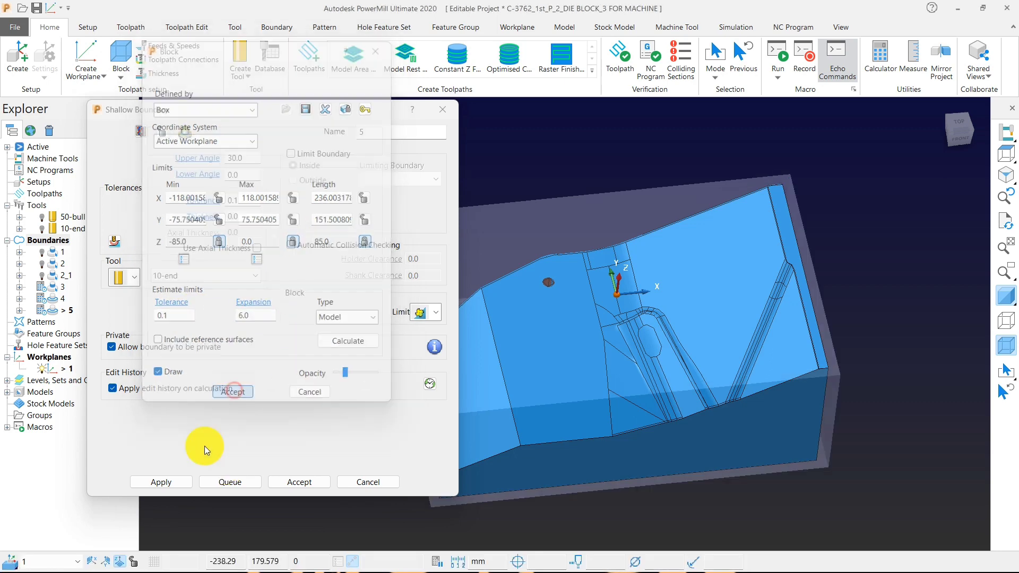
# Step: Calculate the Shallow boundary with upper angle 30, lower angle 0 and the 10-end tool, and inspect its outline around the die block
pyautogui.click(161, 482)
pyautogui.scroll(-3, 760, 321)
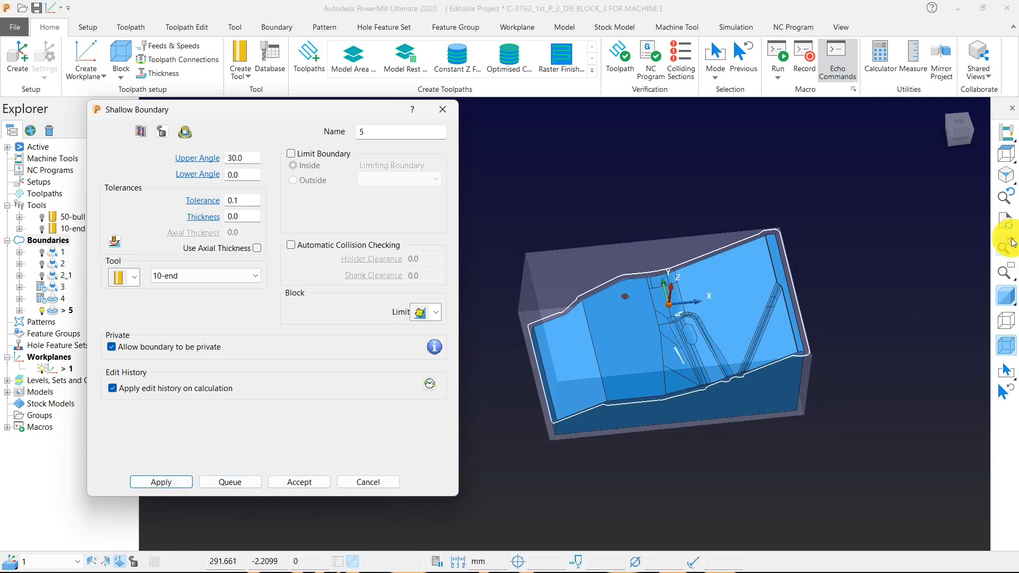
pyautogui.click(1013, 160)
pyautogui.moveTo(698, 362); pyautogui.dragTo(840, 333, button='middle')
pyautogui.scroll(-4, 840, 333)
pyautogui.moveTo(561, 325); pyautogui.dragTo(658, 305, button='middle')
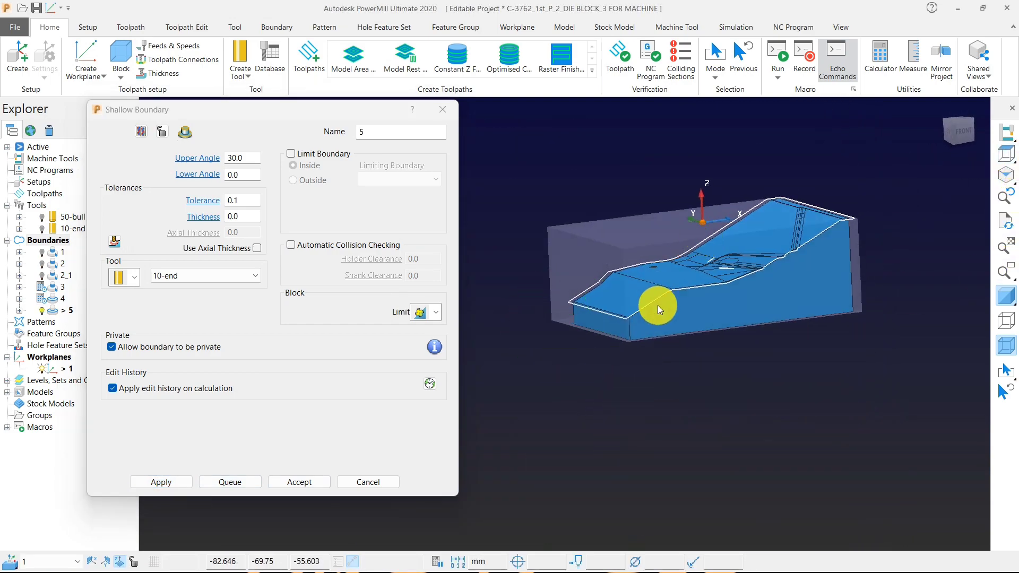
pyautogui.scroll(4, 658, 305)
pyautogui.scroll(-3, 733, 351)
pyautogui.moveTo(734, 350); pyautogui.dragTo(692, 387, button='middle')
pyautogui.scroll(5, 680, 233)
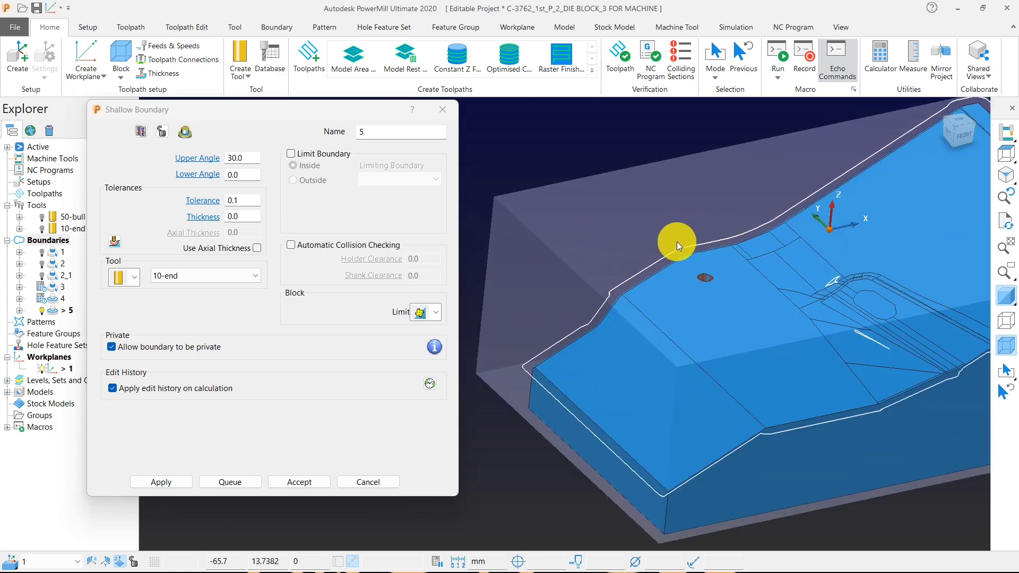
pyautogui.scroll(-5, 527, 365)
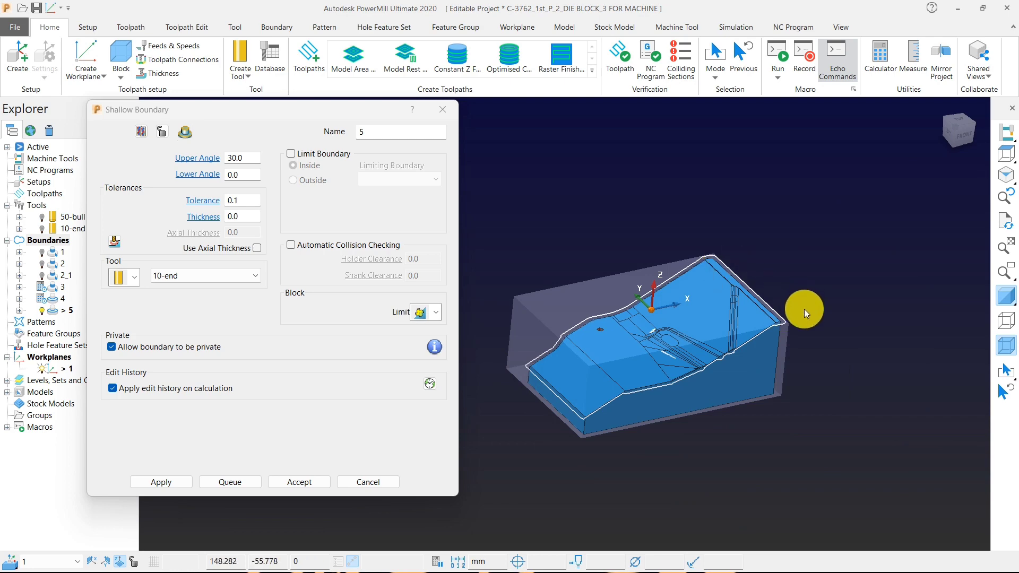
pyautogui.moveTo(804, 309); pyautogui.dragTo(571, 218, button='middle')
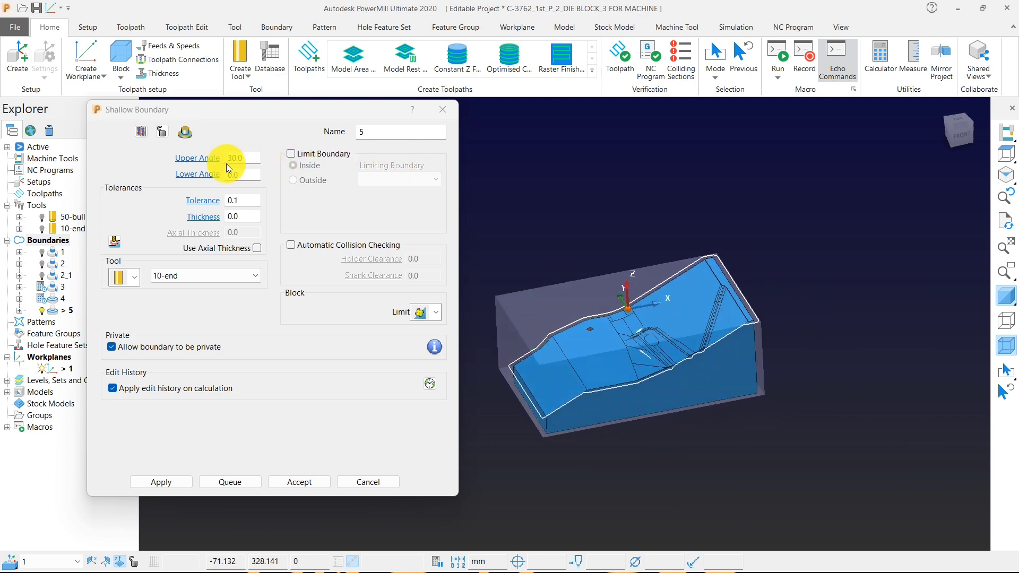
pyautogui.scroll(5, 720, 266)
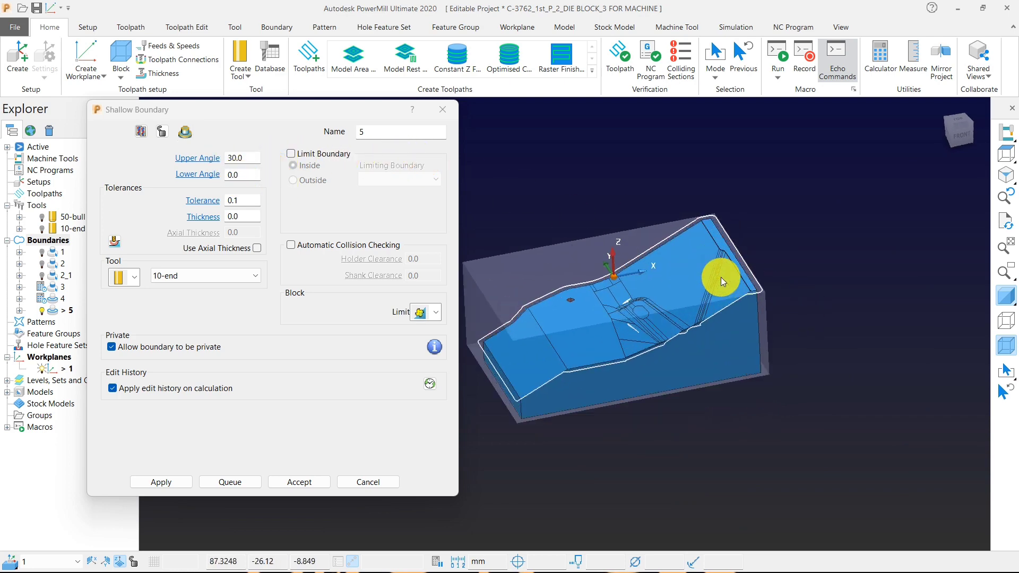
# Step: Set the Shallow boundary's upper angle to 0, recalculate it, and inspect the outlines around the flat areas
pyautogui.doubleClick(252, 159)
pyautogui.write('0')
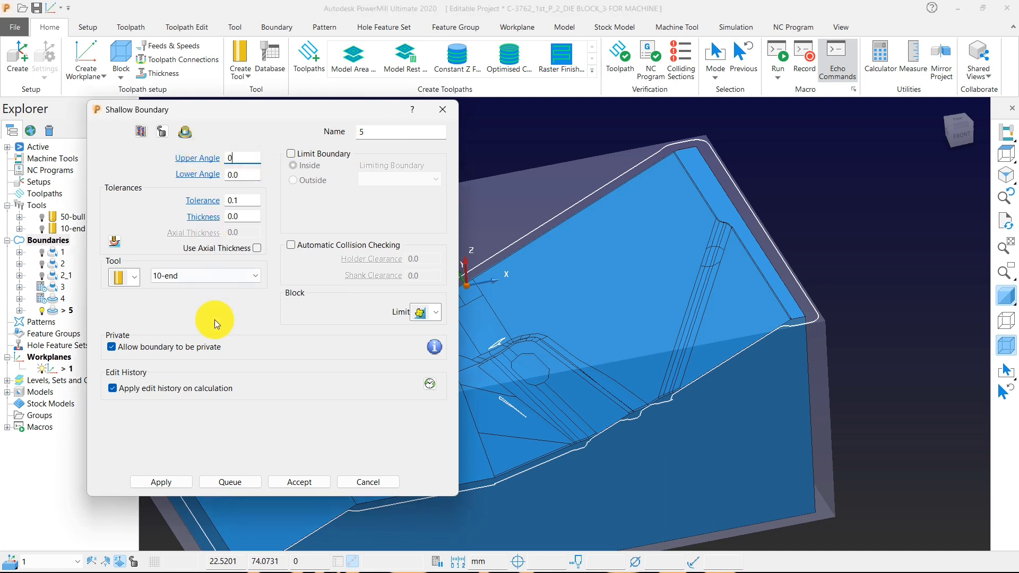
pyautogui.click(175, 482)
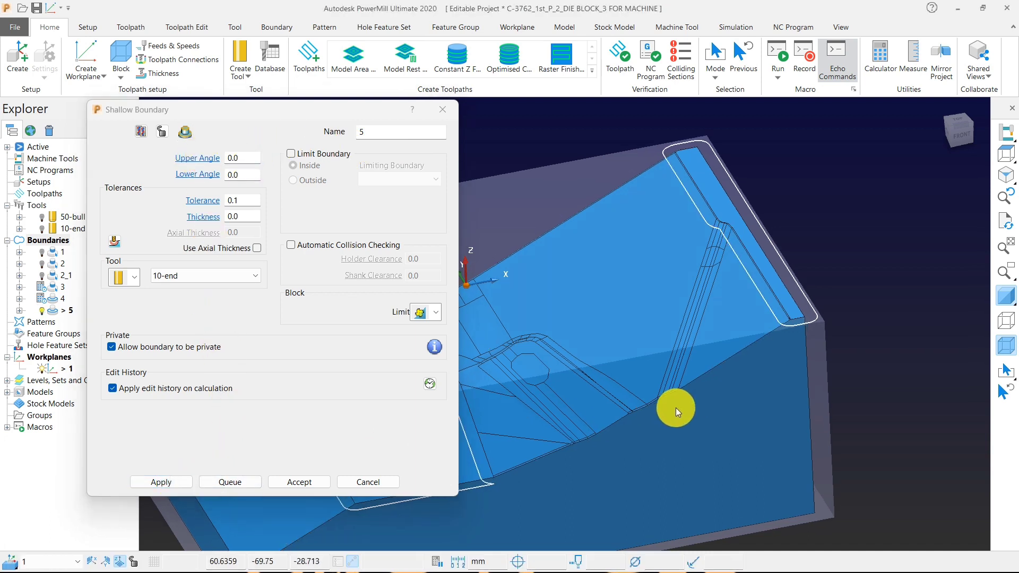
pyautogui.moveTo(677, 408); pyautogui.dragTo(705, 226, button='middle')
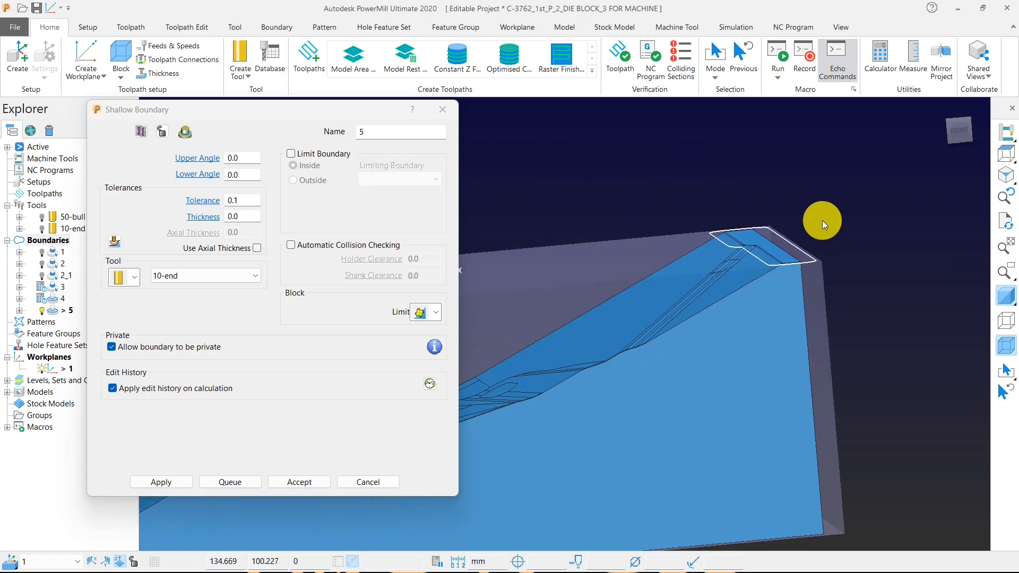
pyautogui.moveTo(822, 221); pyautogui.dragTo(706, 270, button='middle')
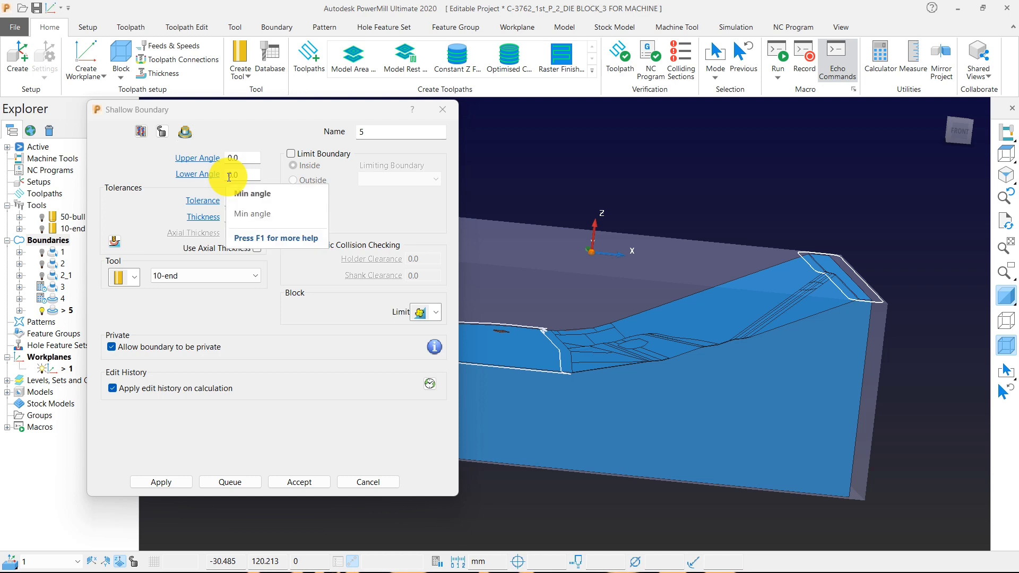
# Step: Set the Shallow boundary's upper angle to 20, recalculate it, and inspect the outlines on the die block's slopes
pyautogui.click(249, 158)
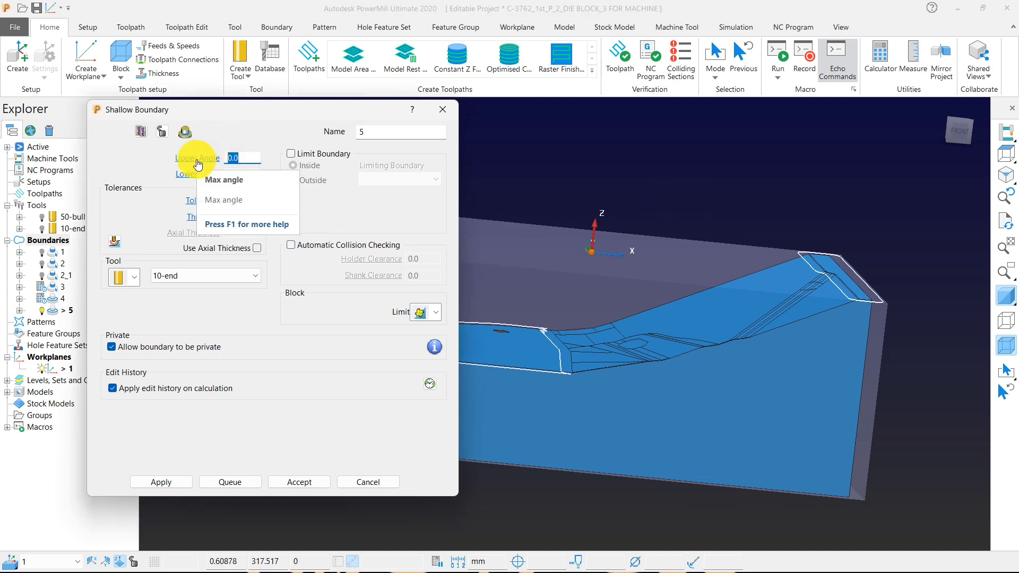
pyautogui.write('20')
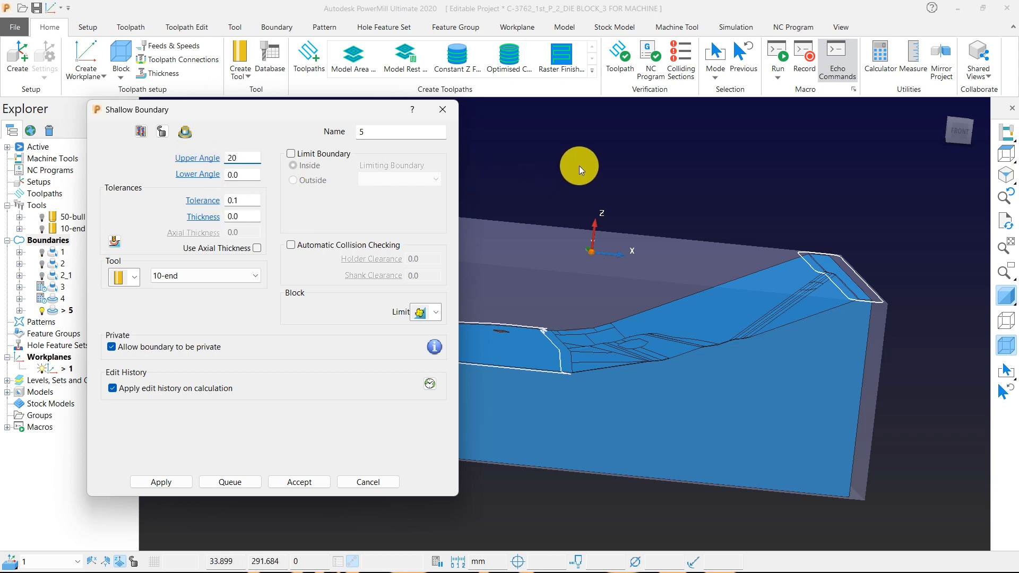
pyautogui.click(579, 165)
pyautogui.click(179, 480)
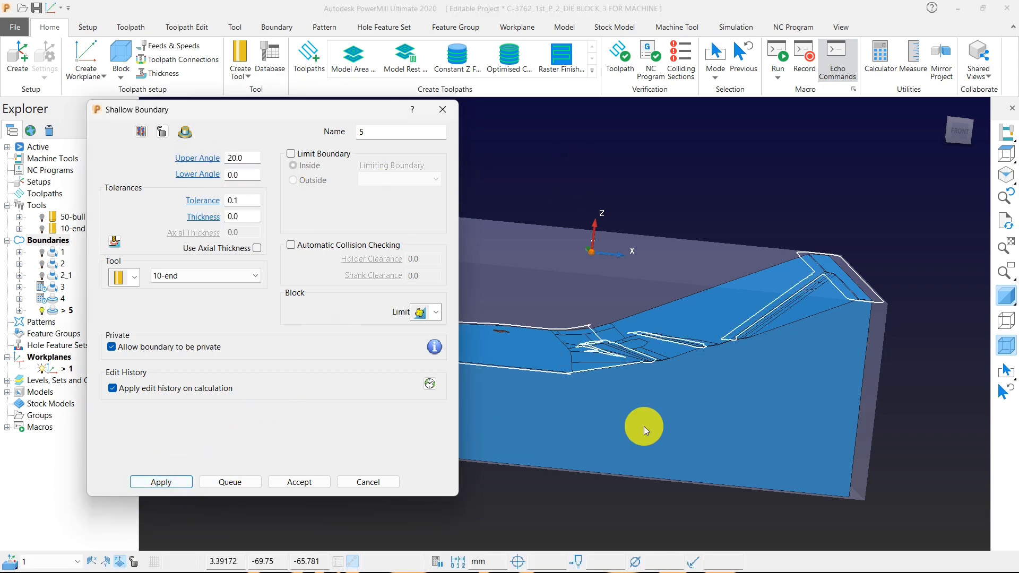
pyautogui.moveTo(644, 425)
pyautogui.mouseDown(button='middle')
pyautogui.moveTo(648, 358)
pyautogui.moveTo(789, 315)
pyautogui.moveTo(606, 346)
pyautogui.moveTo(848, 325)
pyautogui.moveTo(796, 244)
pyautogui.mouseUp(button='middle')
pyautogui.scroll(3, 796, 244)
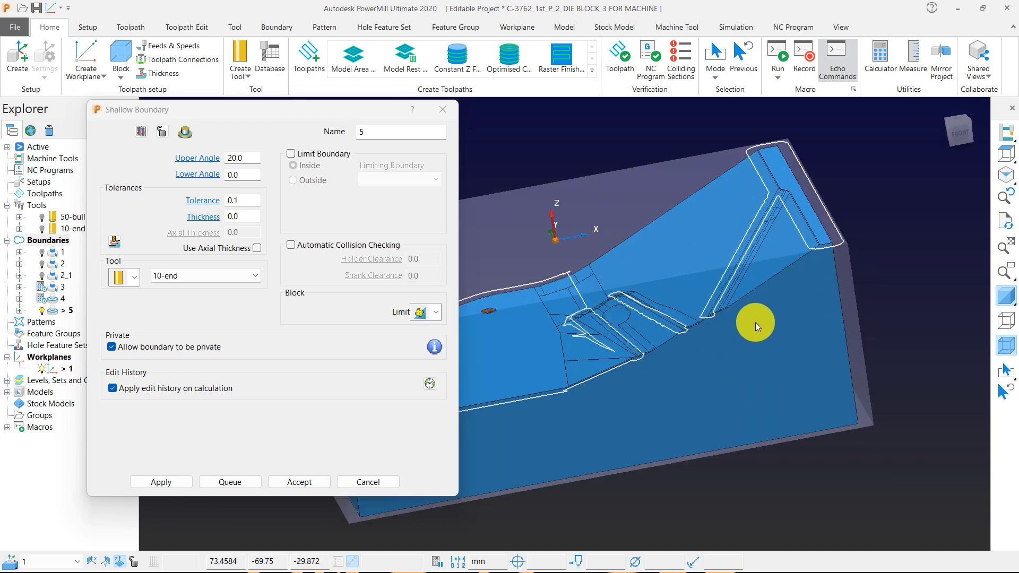
pyautogui.scroll(-3, 756, 322)
pyautogui.moveTo(600, 288); pyautogui.dragTo(587, 228, button='middle')
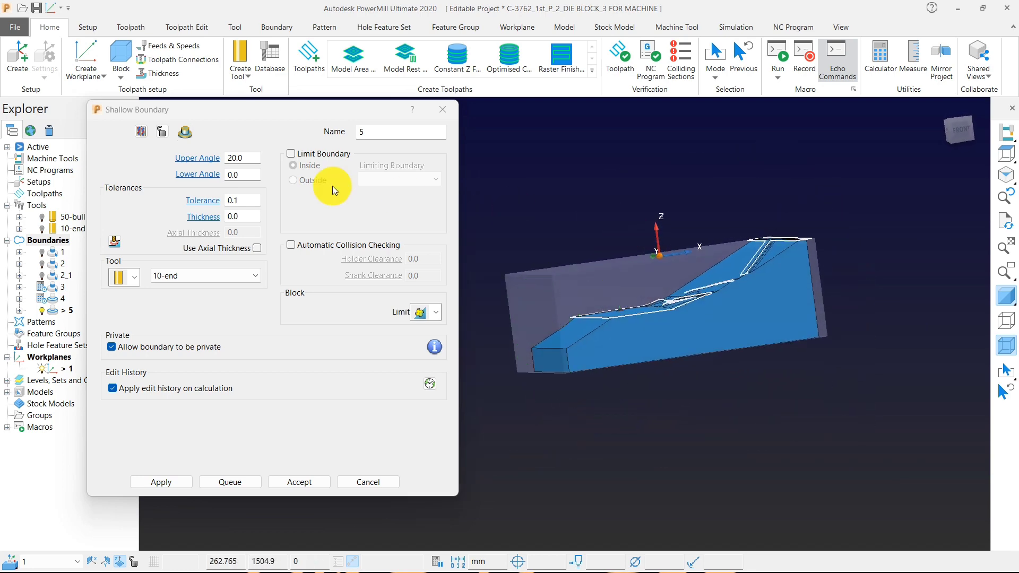
# Step: Set the Shallow boundary's lower angle to 10 and recalculate it
pyautogui.click(248, 174)
pyautogui.write('10')
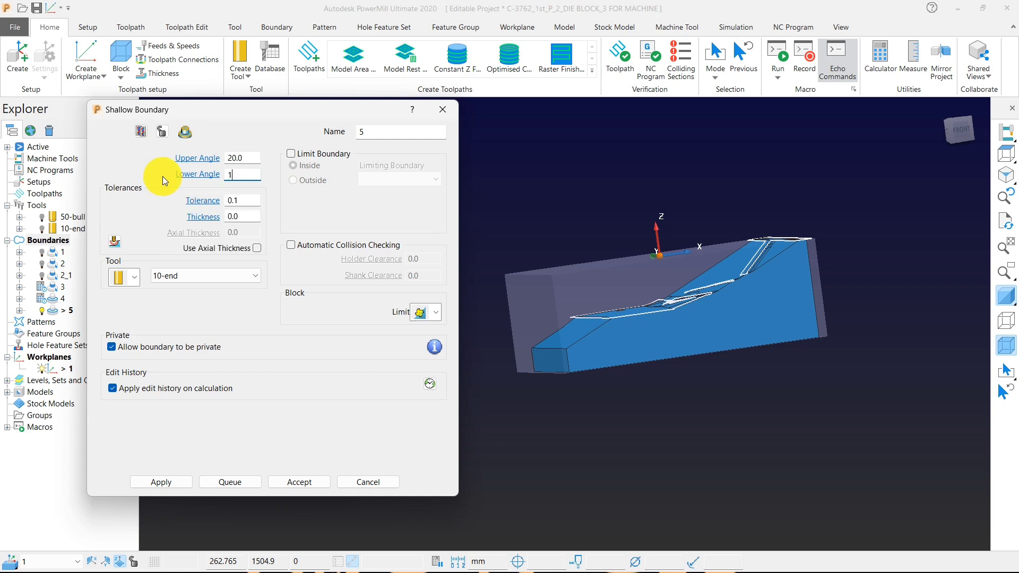
pyautogui.click(576, 169)
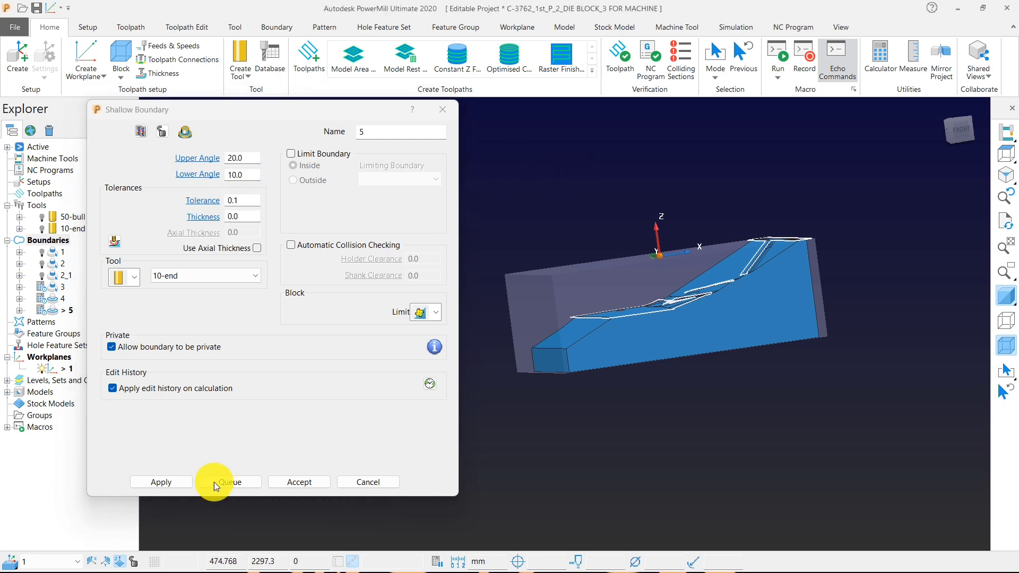
pyautogui.click(171, 480)
pyautogui.scroll(6, 731, 278)
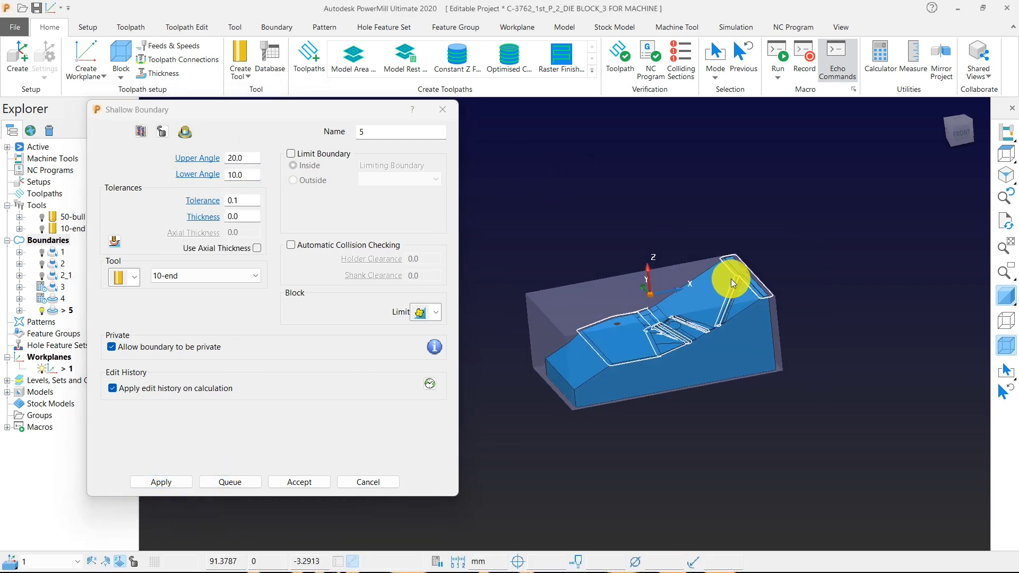
# Step: Select the outline around the uppermost flat face and hide the shaded model to examine the boundary segments alone
pyautogui.scroll(2, 757, 238)
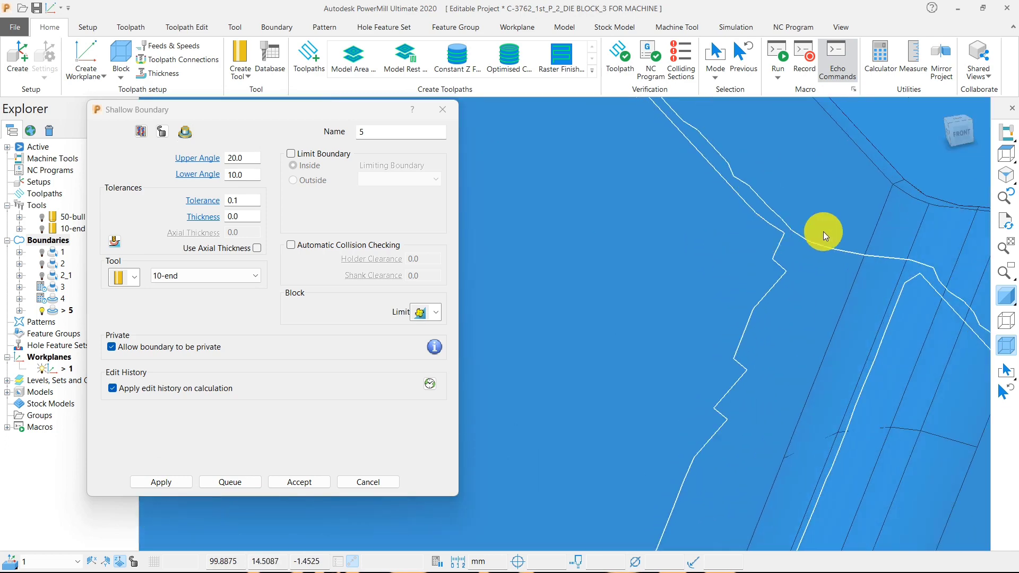
pyautogui.click(848, 257)
pyautogui.click(1009, 291)
pyautogui.scroll(-1, 856, 256)
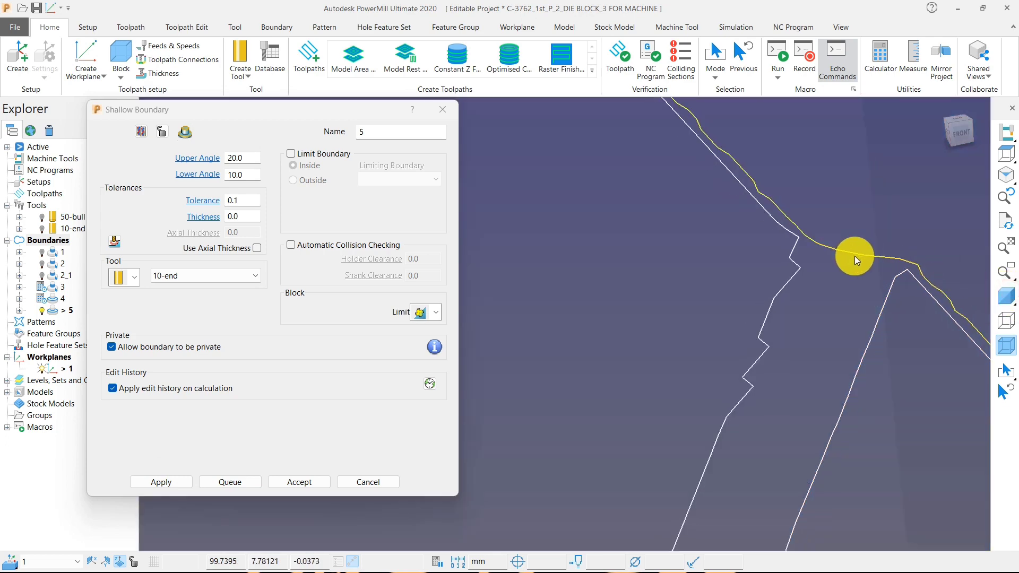
pyautogui.scroll(-3, 854, 257)
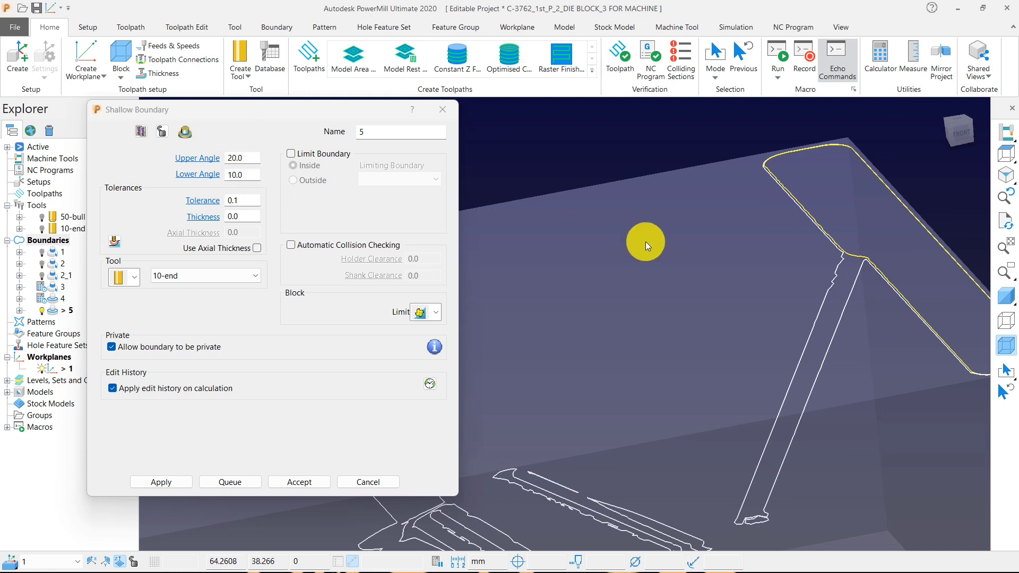
pyautogui.scroll(-3, 645, 242)
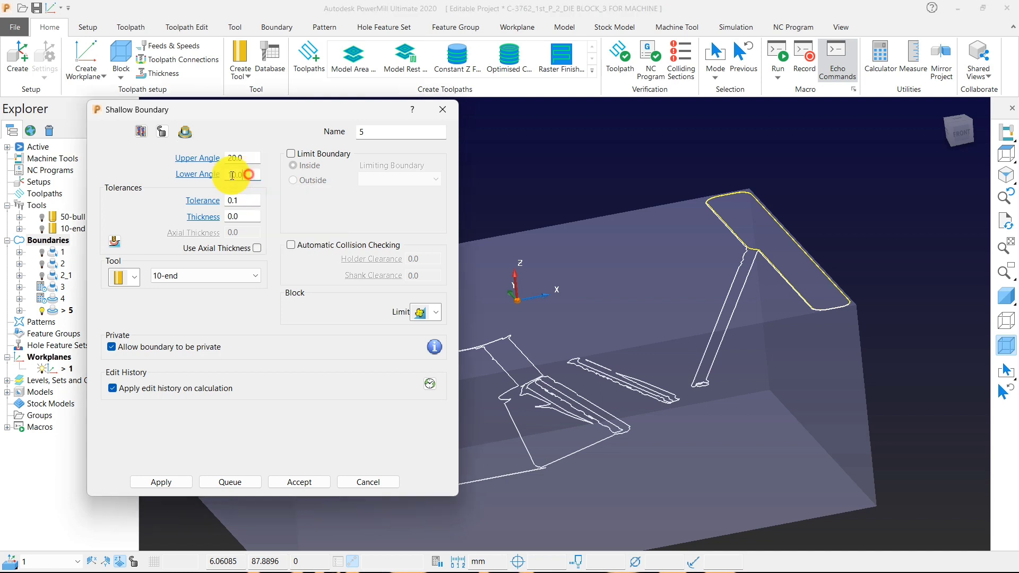
# Step: Try to recalculate the Shallow boundary with a lower angle of 18
pyautogui.click(191, 177)
pyautogui.write('1')
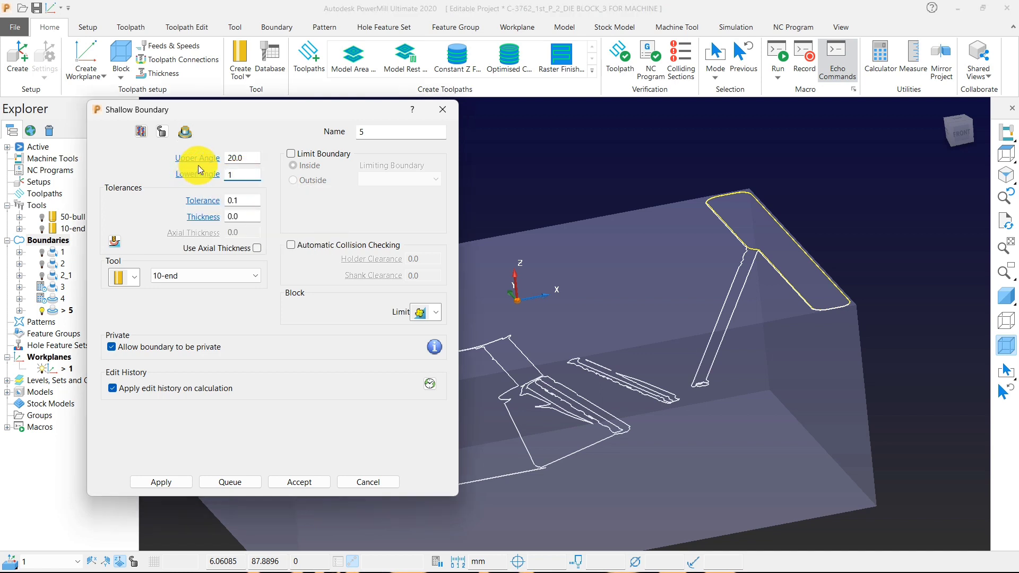
pyautogui.write('8')
pyautogui.click(587, 200)
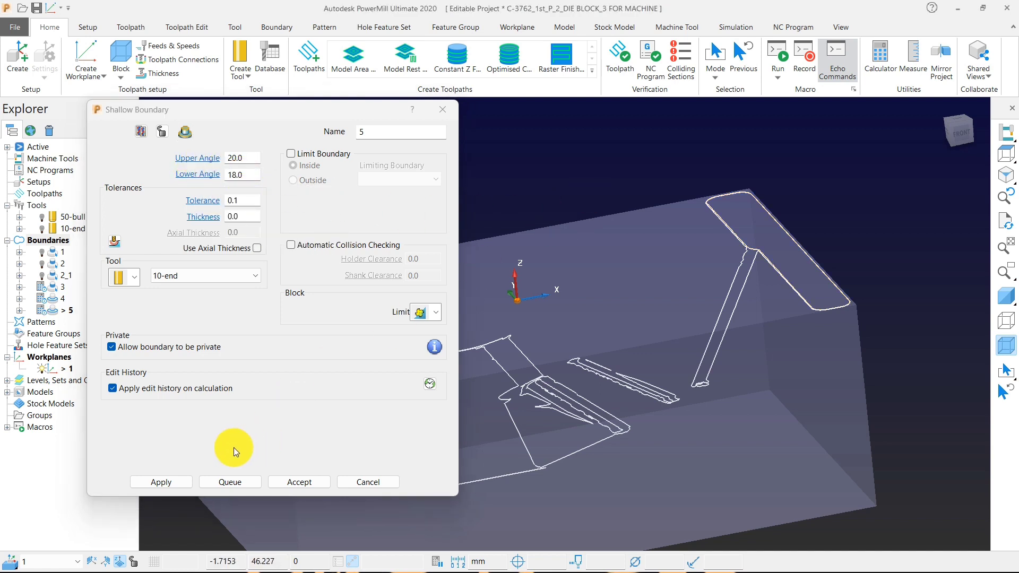
pyautogui.click(172, 483)
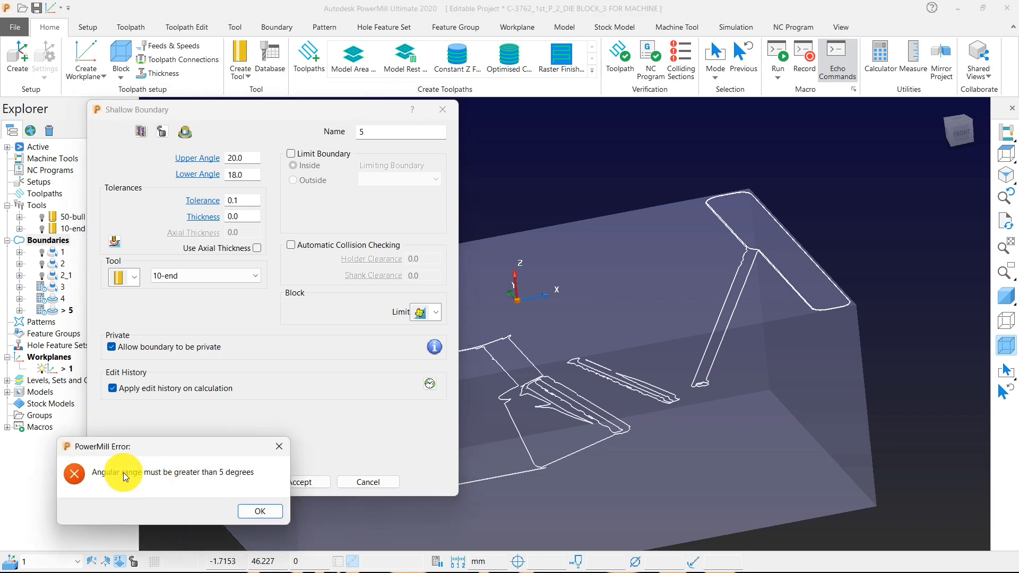
pyautogui.click(261, 510)
# Step: Set the Shallow boundary's lower angle to 15, recalculate it, and inspect the resulting segments
pyautogui.doubleClick(250, 175)
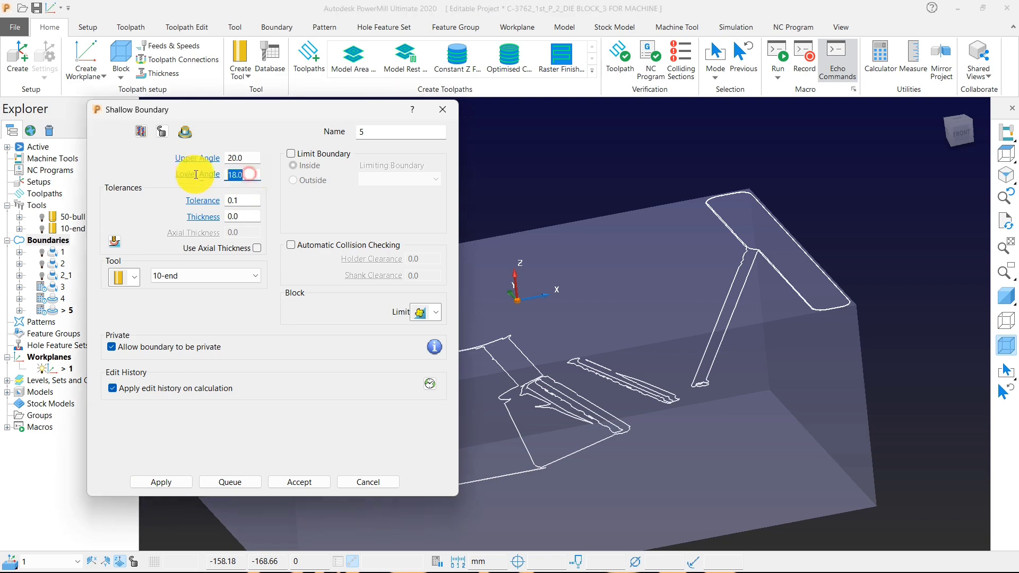
pyautogui.write('1')
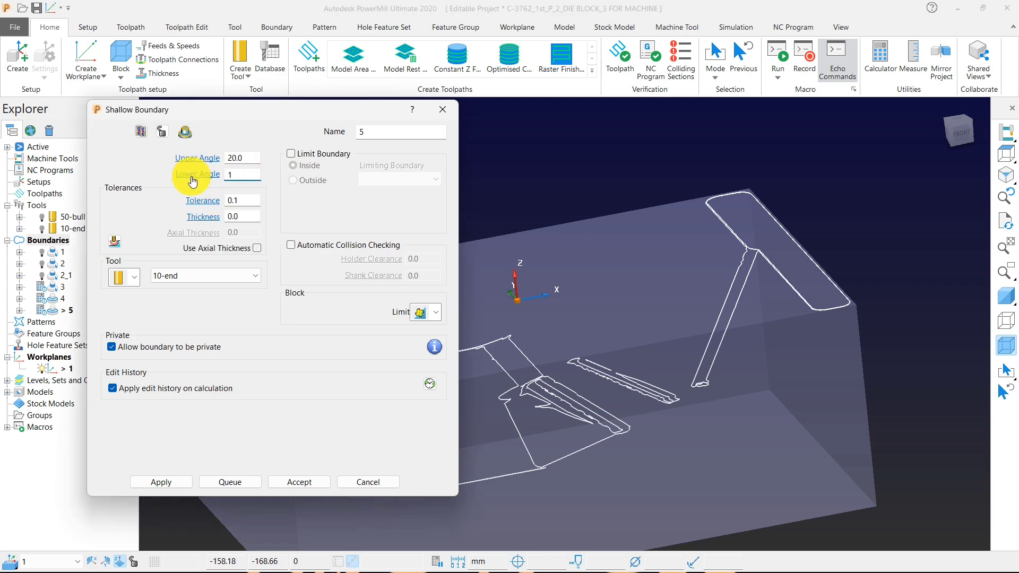
pyautogui.write('5')
pyautogui.click(161, 482)
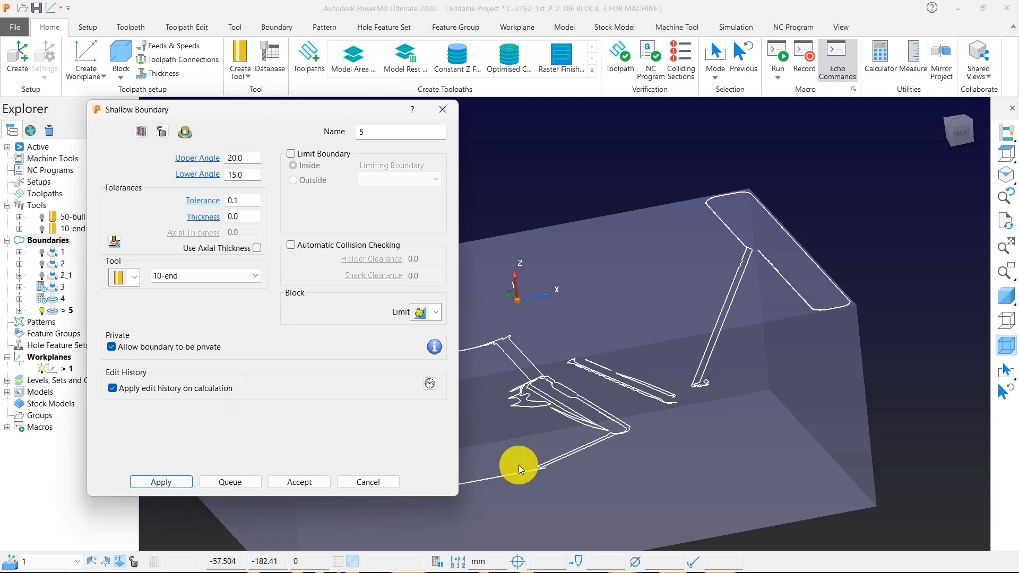
pyautogui.moveTo(519, 470); pyautogui.dragTo(580, 314, button='middle')
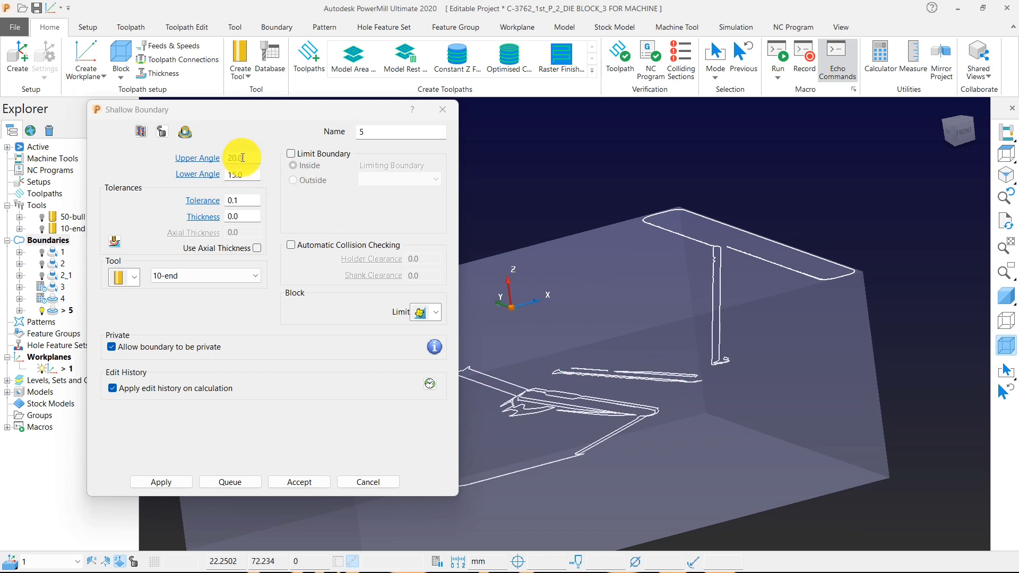
# Step: Set the Shallow boundary's lower angle to 0 and upper angle to 10, and recalculate it
pyautogui.doubleClick(242, 175)
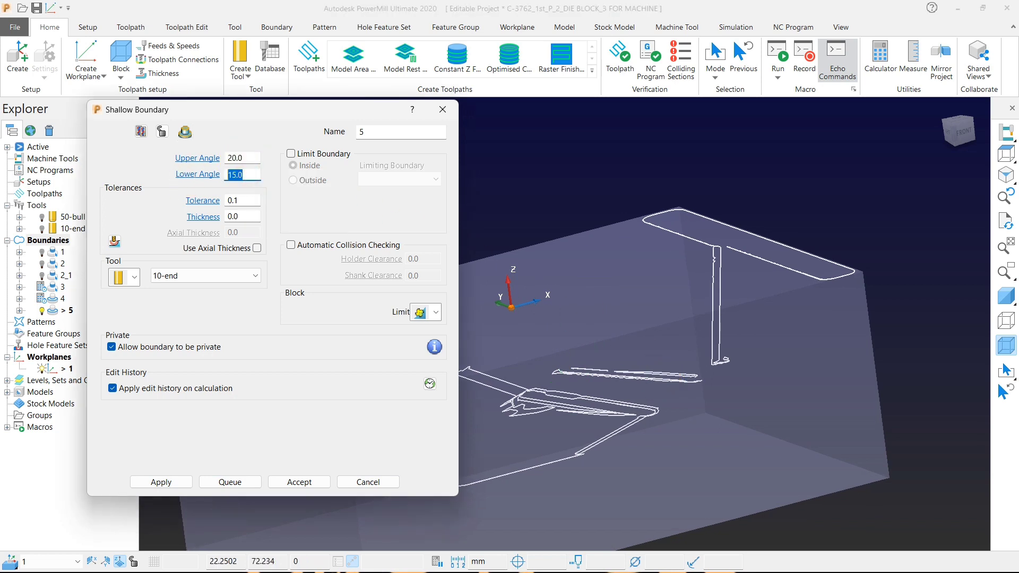
pyautogui.write('0')
pyautogui.doubleClick(243, 157)
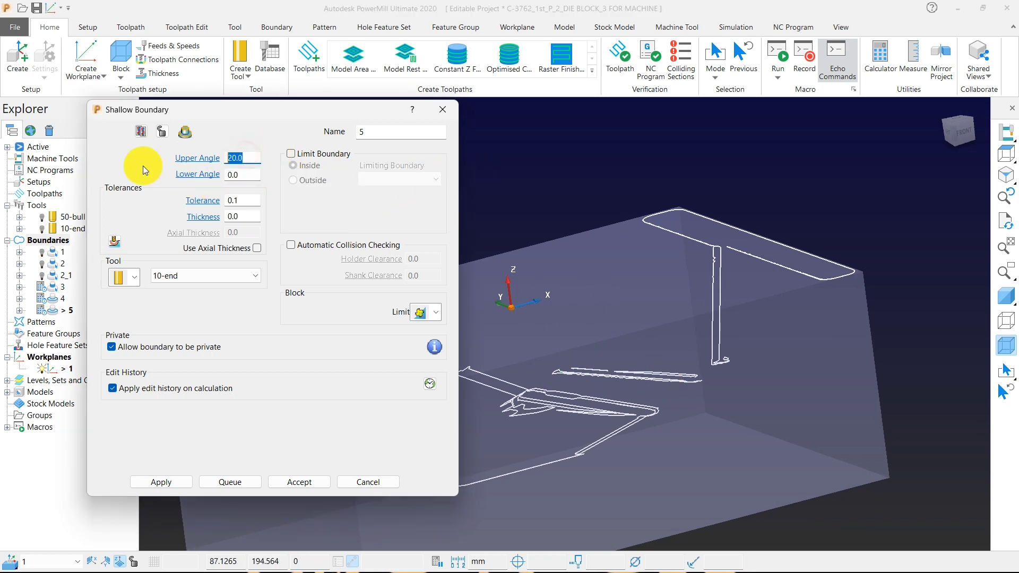
pyautogui.write('10')
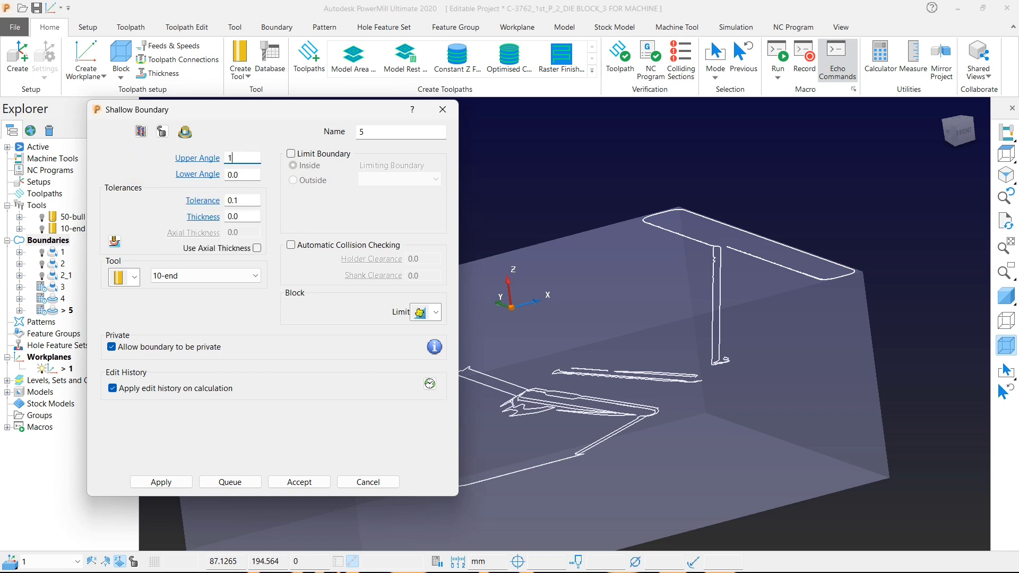
pyautogui.click(530, 173)
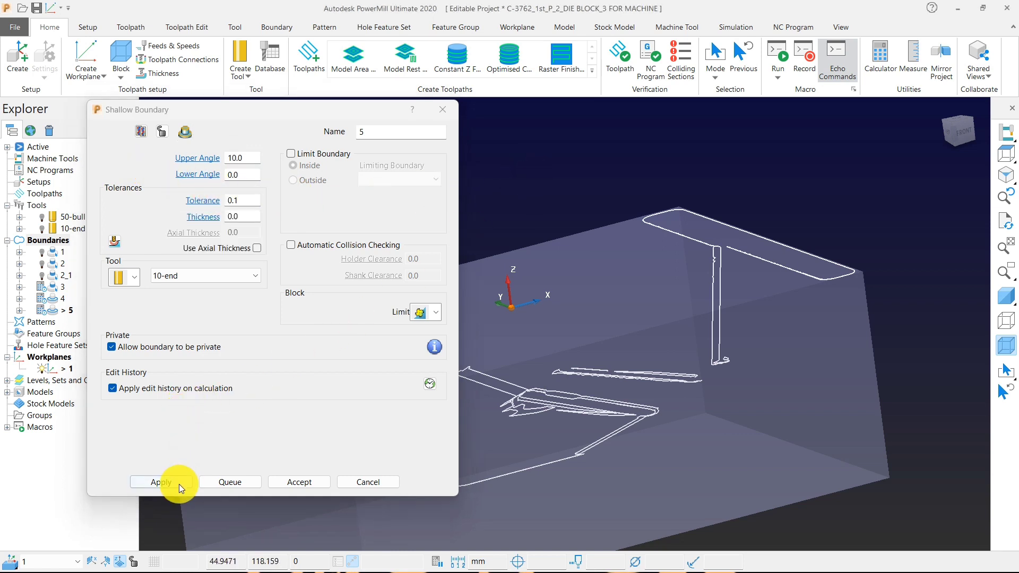
pyautogui.click(161, 482)
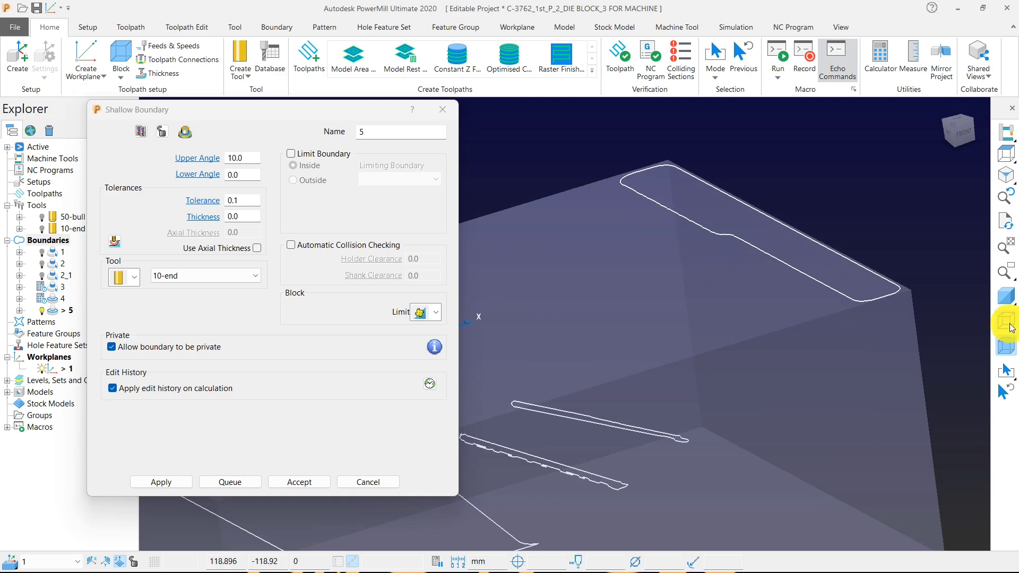
# Step: Show the shaded model again and examine the boundary outlines along the uppermost flat face and the lower ledges
pyautogui.click(1007, 292)
pyautogui.scroll(5, 621, 152)
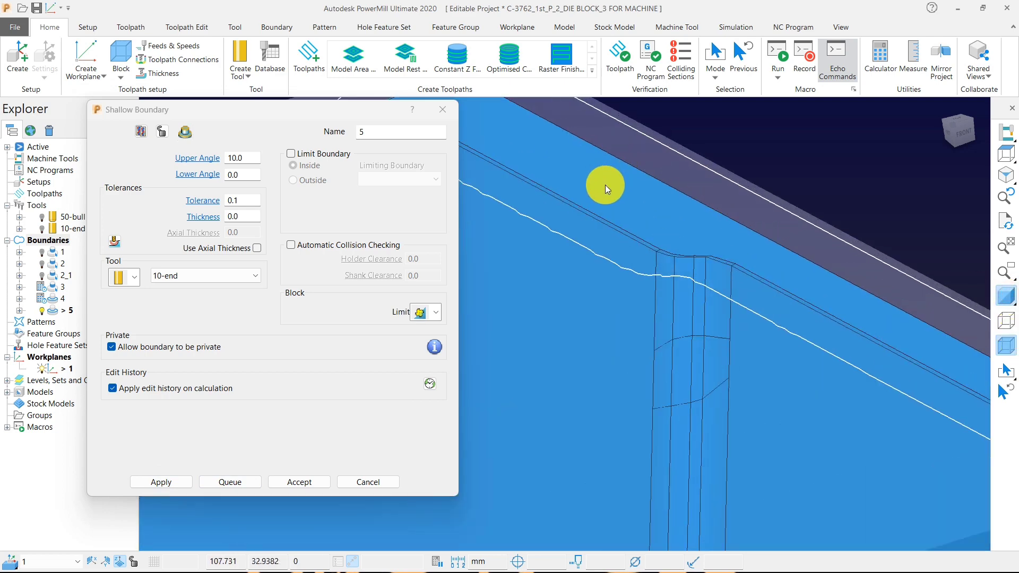
pyautogui.scroll(-5, 610, 208)
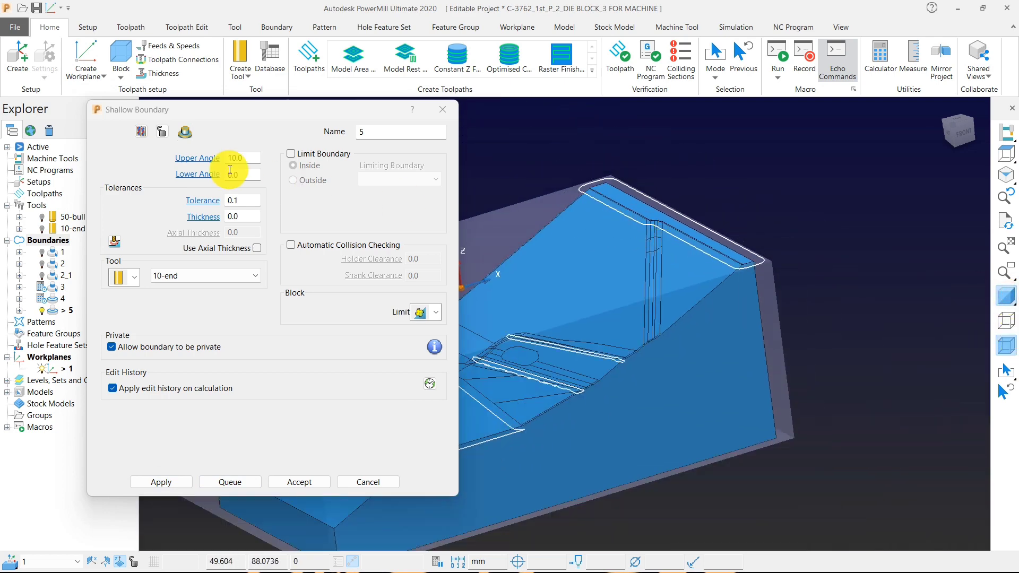
pyautogui.scroll(6, 588, 284)
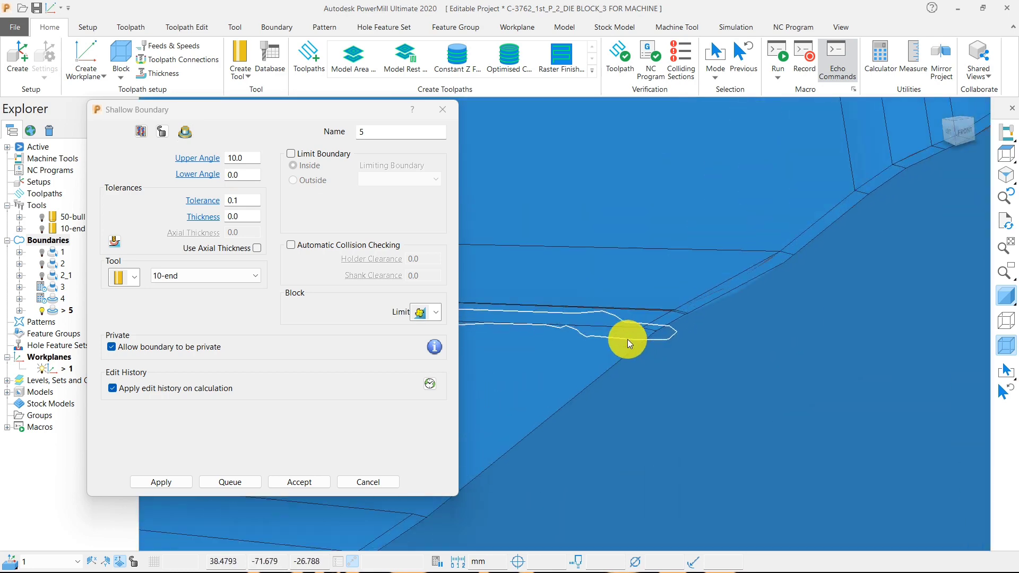
pyautogui.scroll(-8, 627, 339)
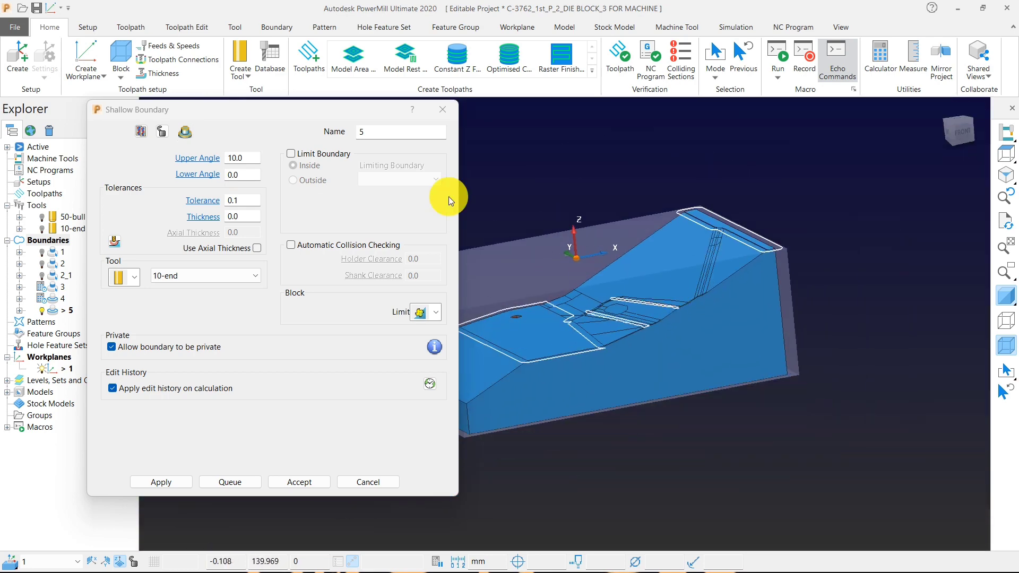
pyautogui.scroll(4, 709, 218)
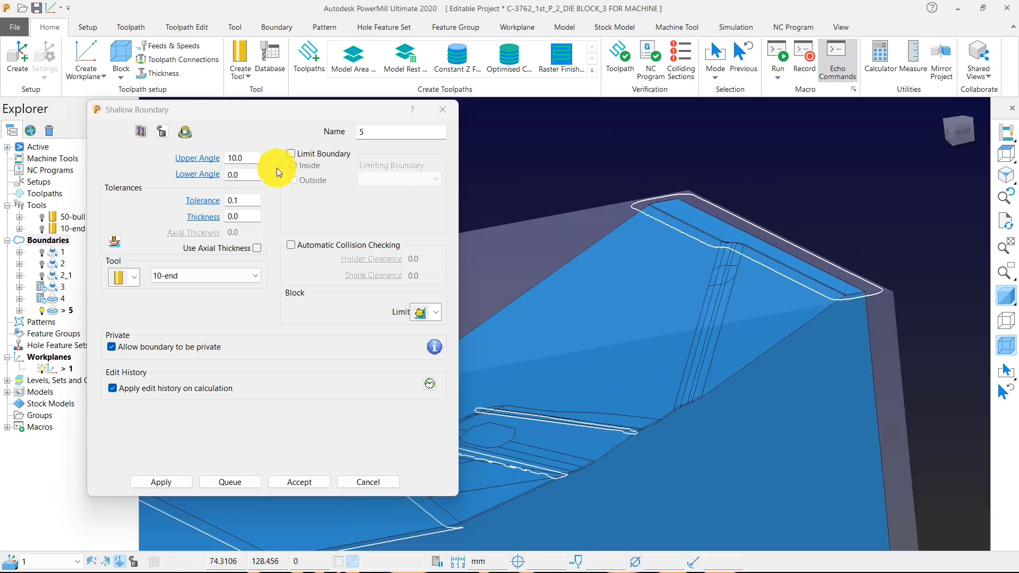
# Step: Set the Shallow boundary's lower angle to 5, recalculate it, and inspect the outline around the uppermost flat face
pyautogui.doubleClick(244, 175)
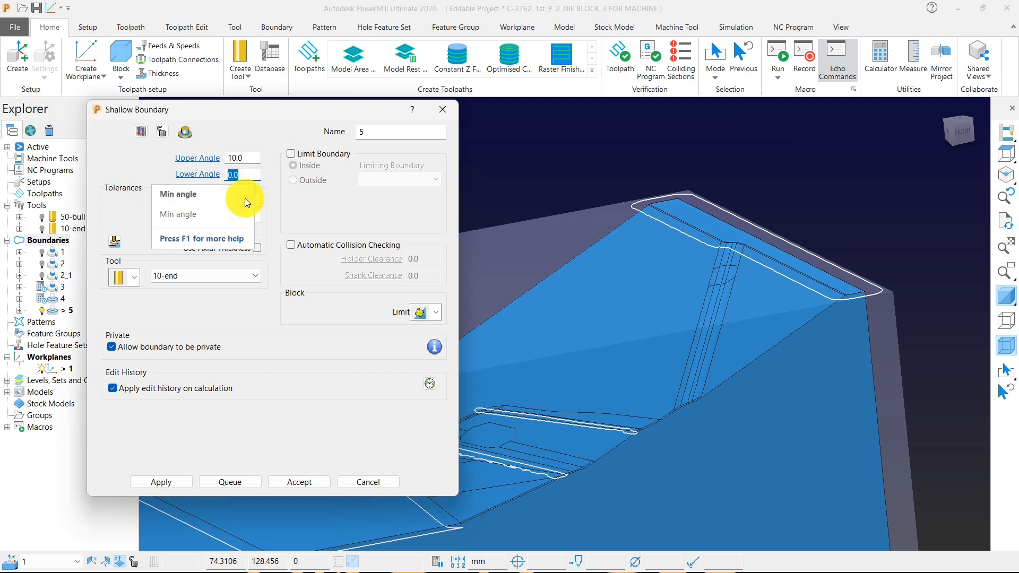
pyautogui.write('5')
pyautogui.click(729, 146)
pyautogui.click(166, 482)
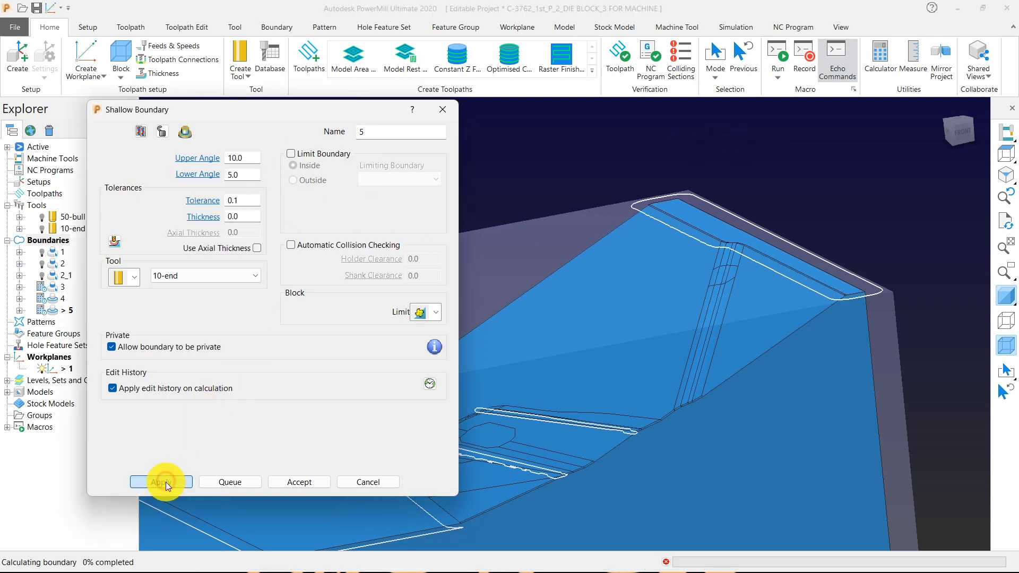
pyautogui.scroll(5, 718, 240)
pyautogui.scroll(3, 717, 240)
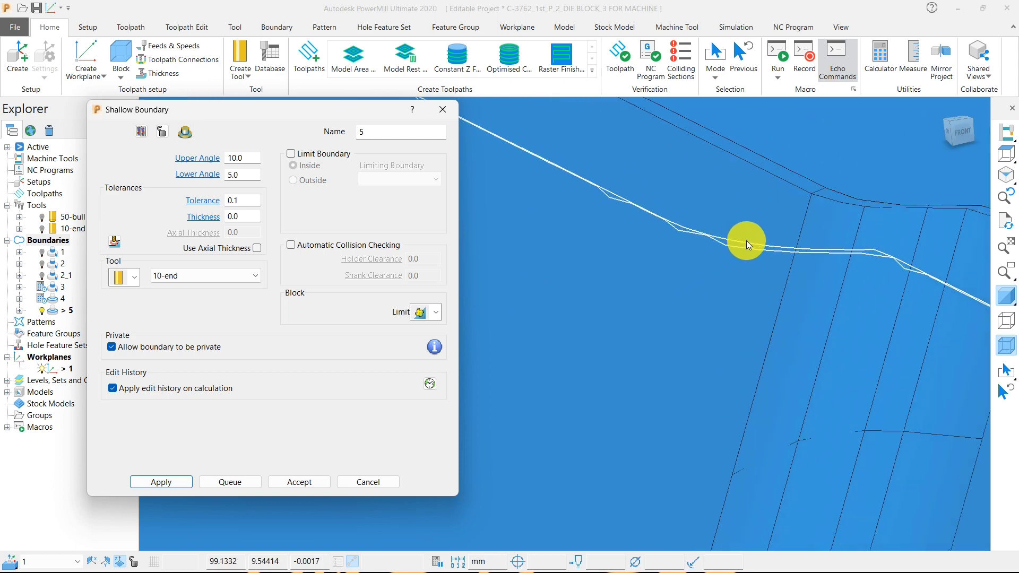
pyautogui.scroll(-6, 690, 308)
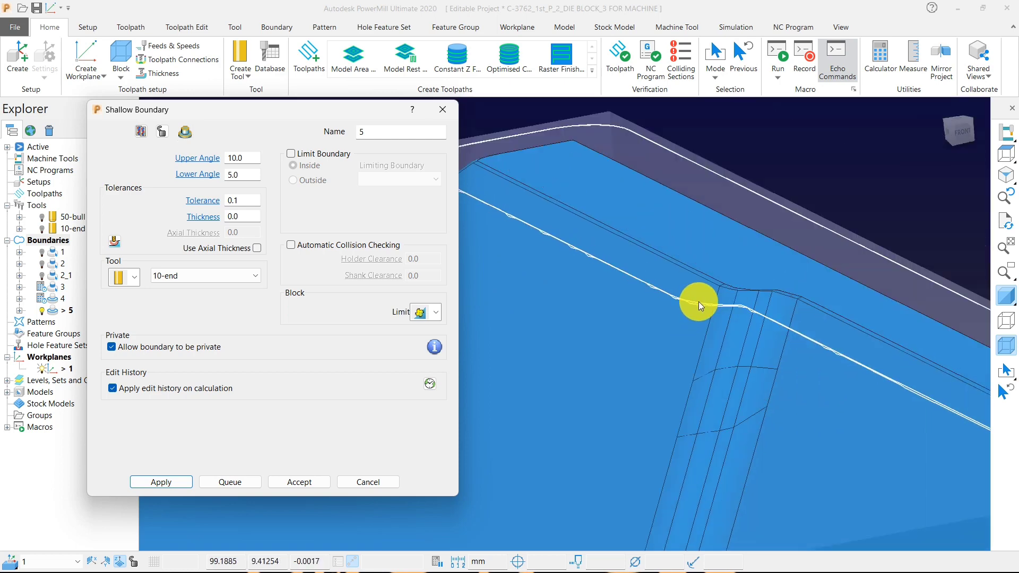
pyautogui.moveTo(705, 290); pyautogui.dragTo(588, 308, button='middle')
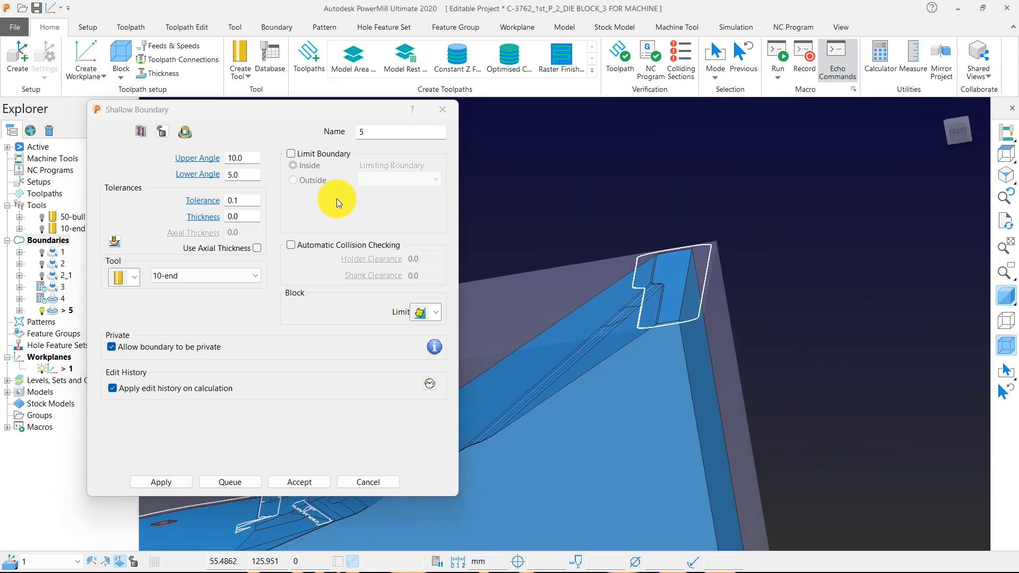
pyautogui.moveTo(704, 264); pyautogui.dragTo(699, 269, button='middle')
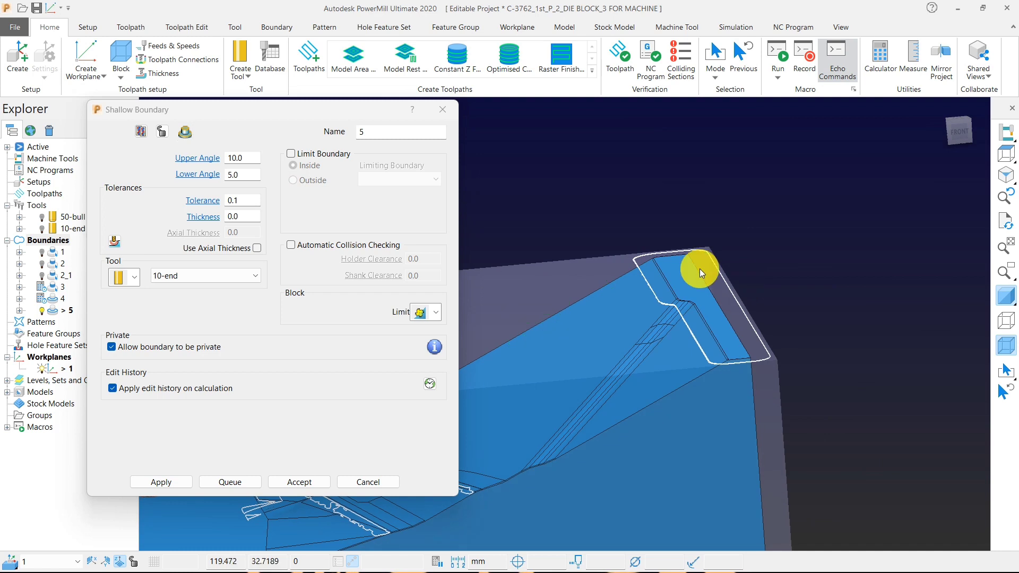
# Step: Try to set the Shallow boundary's upper angle to 90
pyautogui.doubleClick(244, 158)
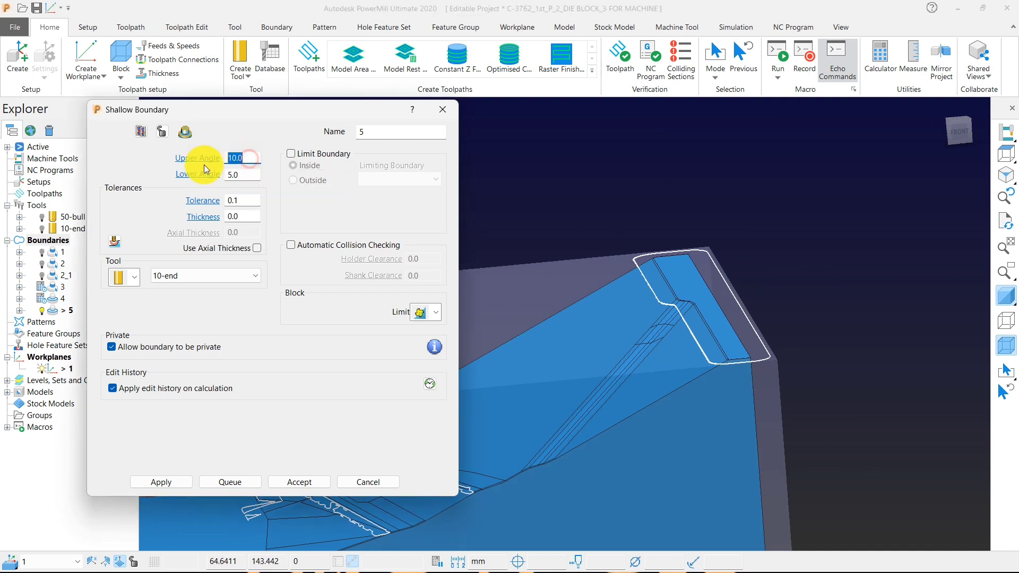
pyautogui.write('90')
pyautogui.click(604, 184)
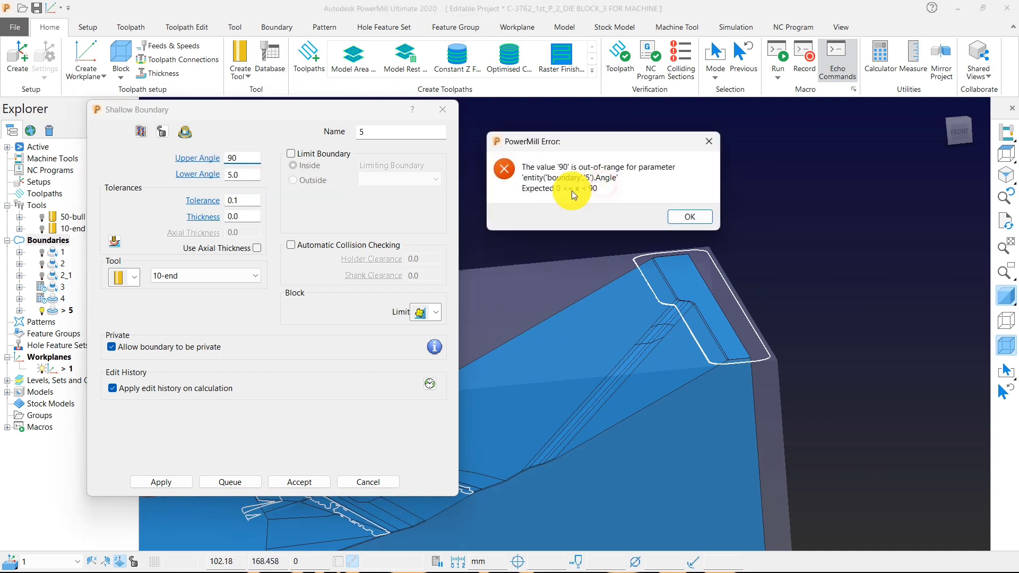
pyautogui.click(683, 222)
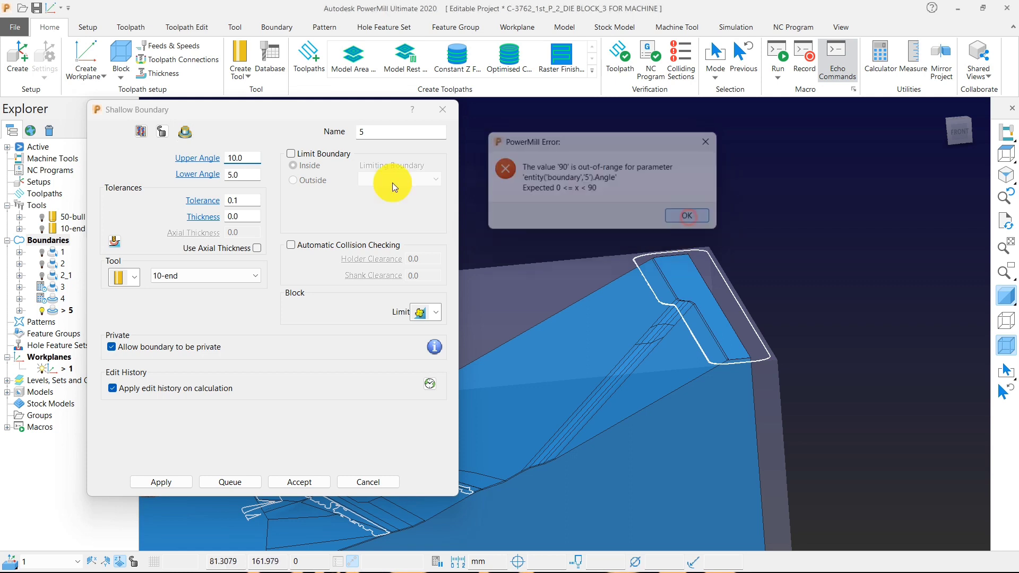
# Step: Set the Shallow boundary's upper angle to 30 and lower angle to 0, and recalculate it
pyautogui.doubleClick(247, 157)
pyautogui.scroll(-5, 757, 236)
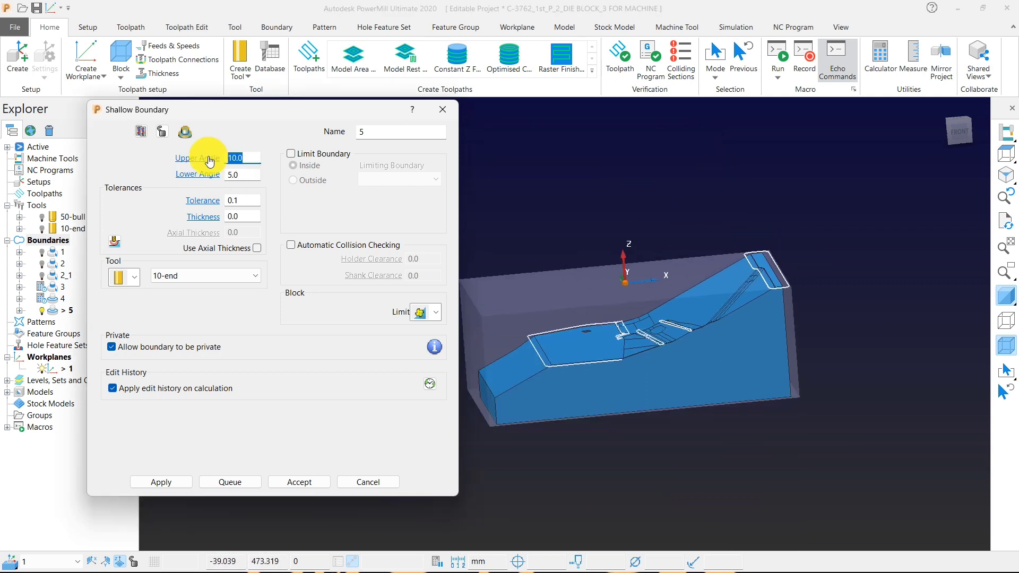
pyautogui.write('30')
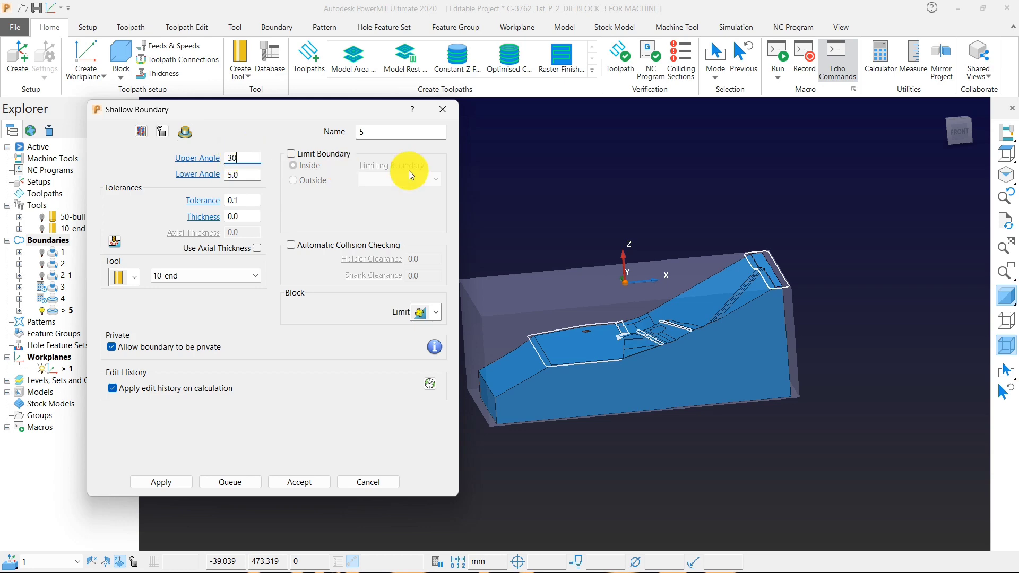
pyautogui.click(570, 178)
pyautogui.doubleClick(247, 175)
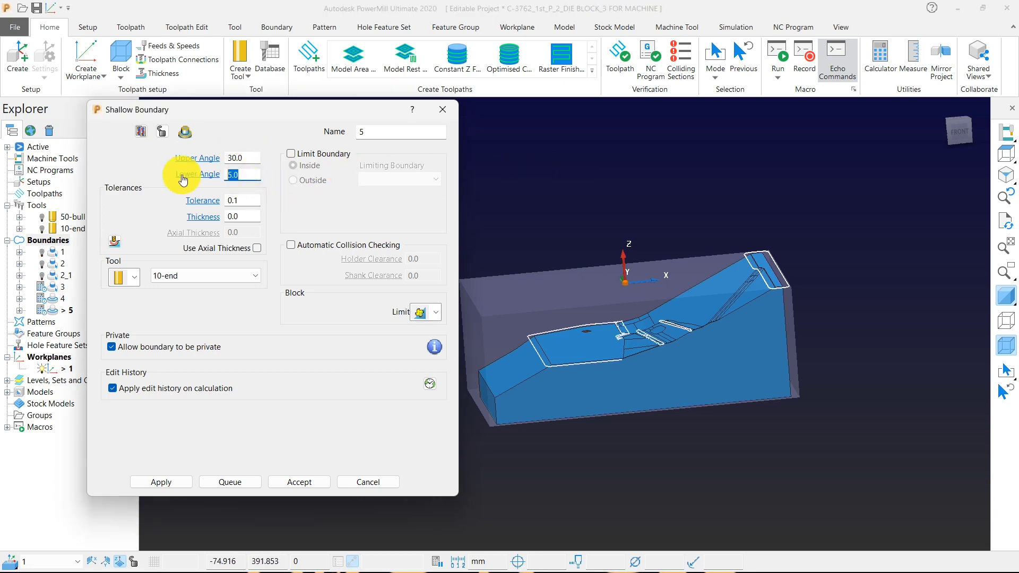
pyautogui.write('0')
pyautogui.moveTo(514, 235); pyautogui.dragTo(590, 308, button='middle')
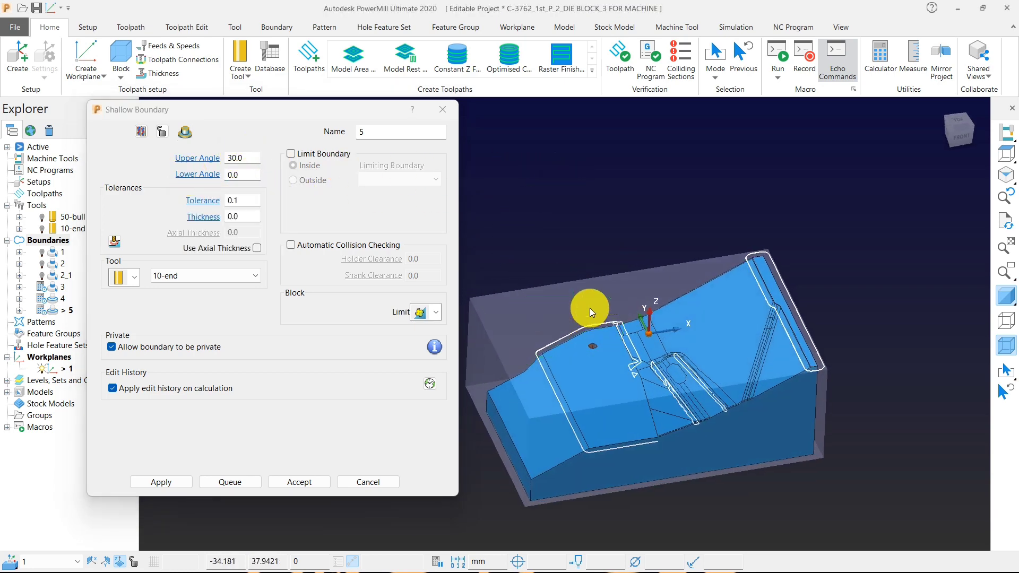
pyautogui.click(1006, 153)
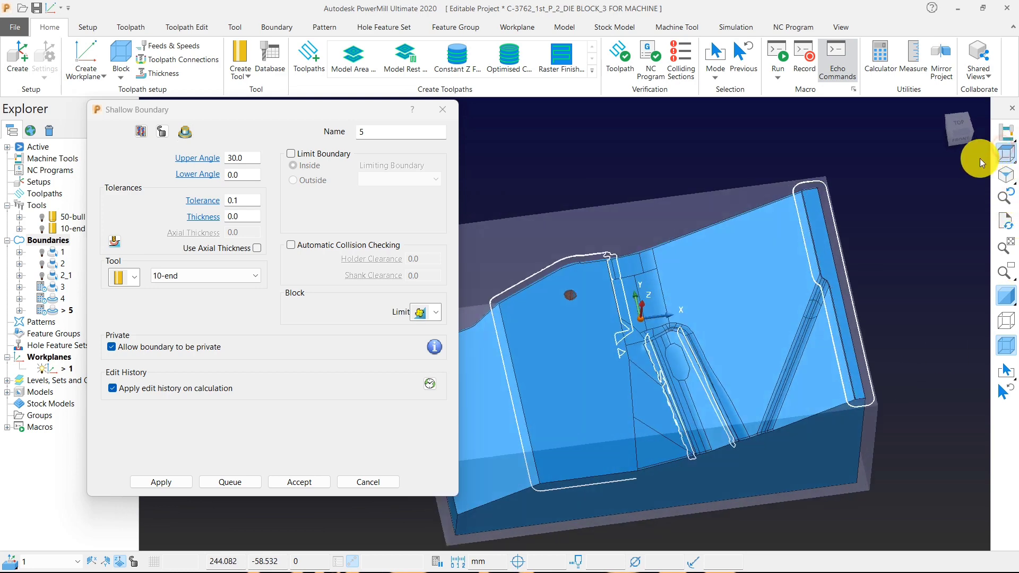
pyautogui.scroll(-3, 873, 342)
pyautogui.moveTo(874, 342); pyautogui.dragTo(422, 222, button='middle')
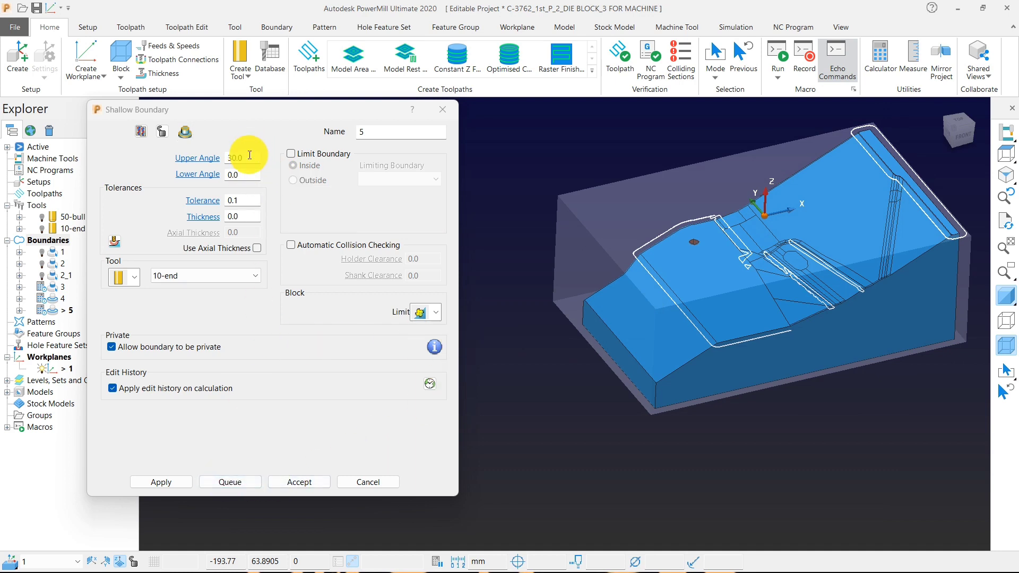
pyautogui.click(171, 482)
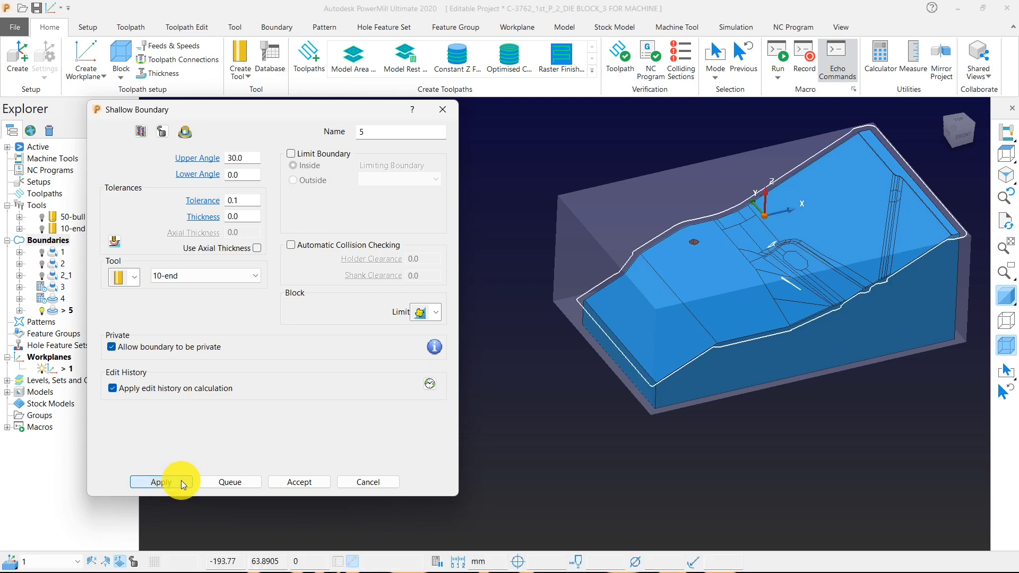
pyautogui.moveTo(627, 346)
pyautogui.mouseDown(button='middle')
pyautogui.moveTo(617, 339)
pyautogui.moveTo(786, 308)
pyautogui.mouseUp(button='middle')
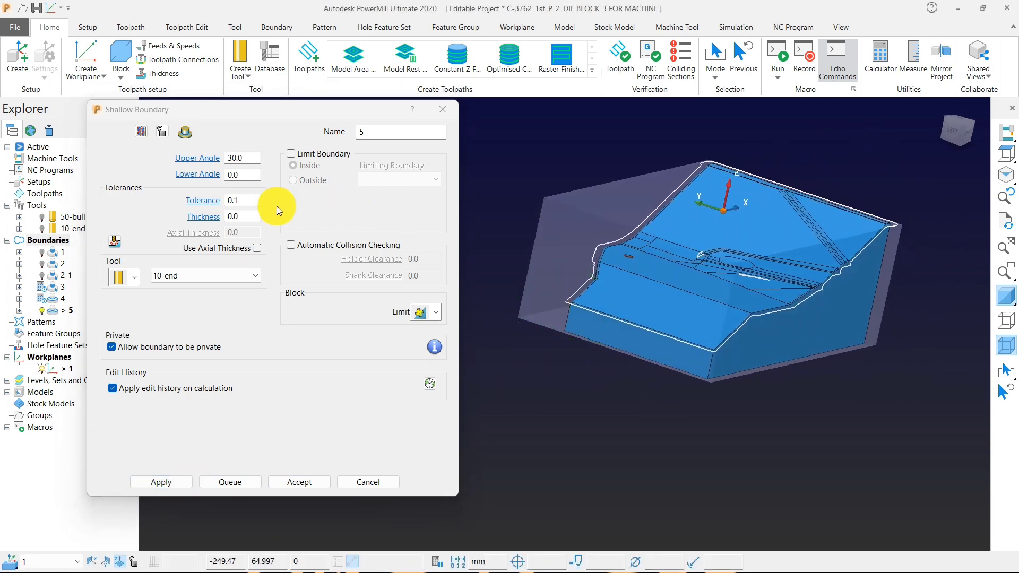
# Step: Set the Shallow boundary's lower angle to 20, recalculate it, and inspect the outlines on the sloped faces and from above
pyautogui.click(244, 179)
pyautogui.write('20')
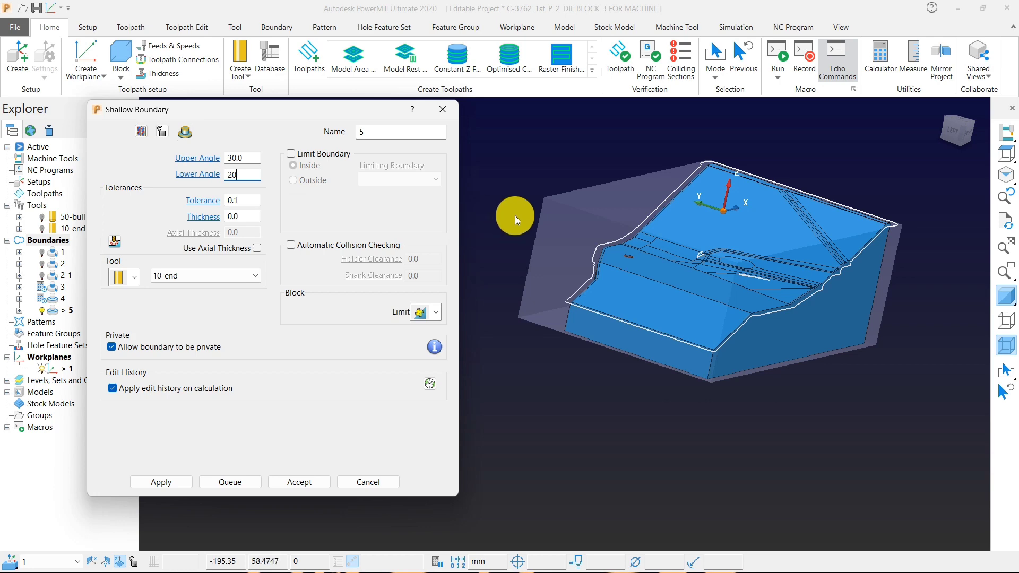
pyautogui.click(522, 210)
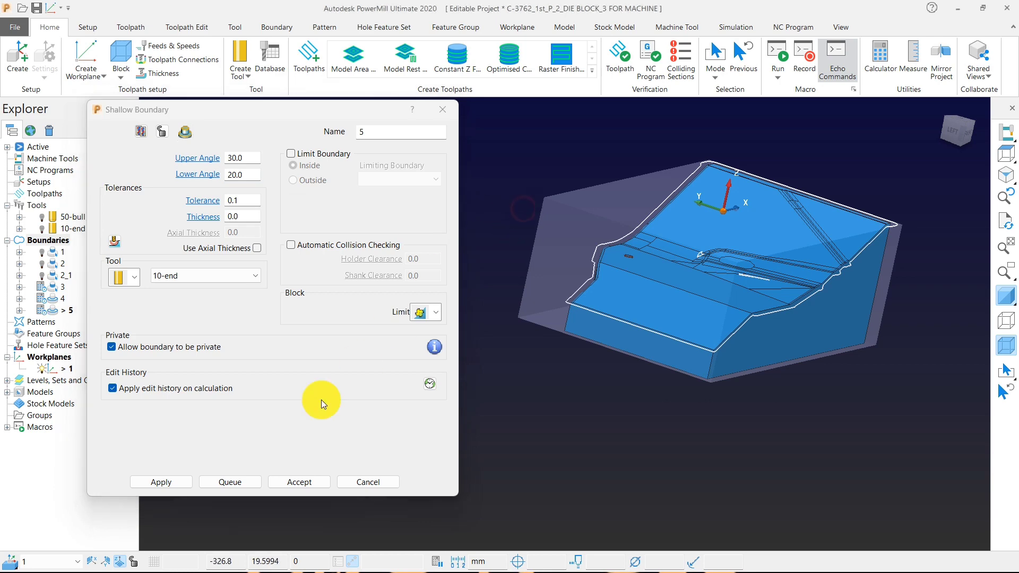
pyautogui.click(171, 486)
pyautogui.moveTo(406, 391)
pyautogui.mouseDown(button='middle')
pyautogui.moveTo(590, 330)
pyautogui.moveTo(872, 167)
pyautogui.mouseUp(button='middle')
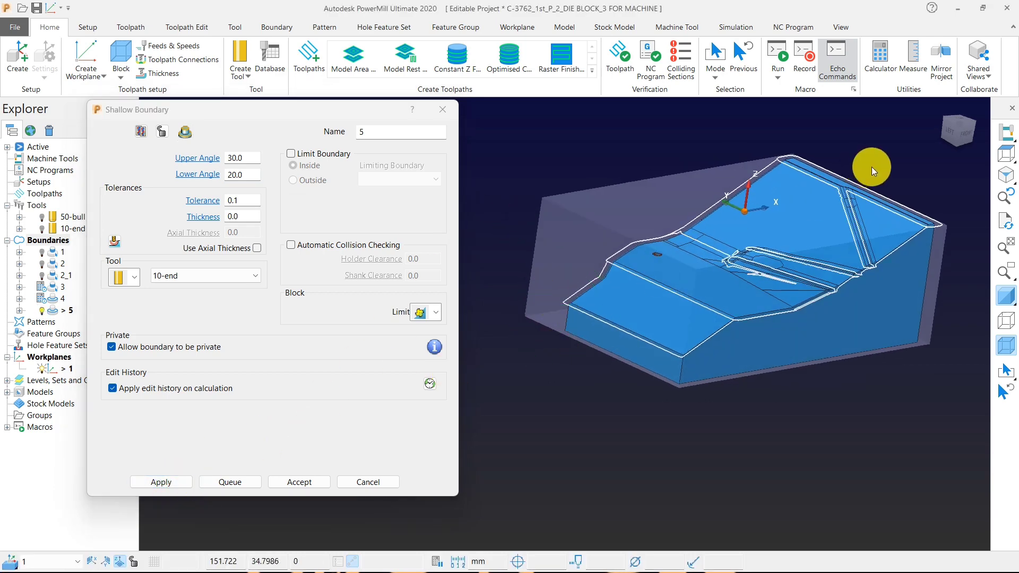
pyautogui.scroll(5, 812, 199)
pyautogui.scroll(-5, 706, 180)
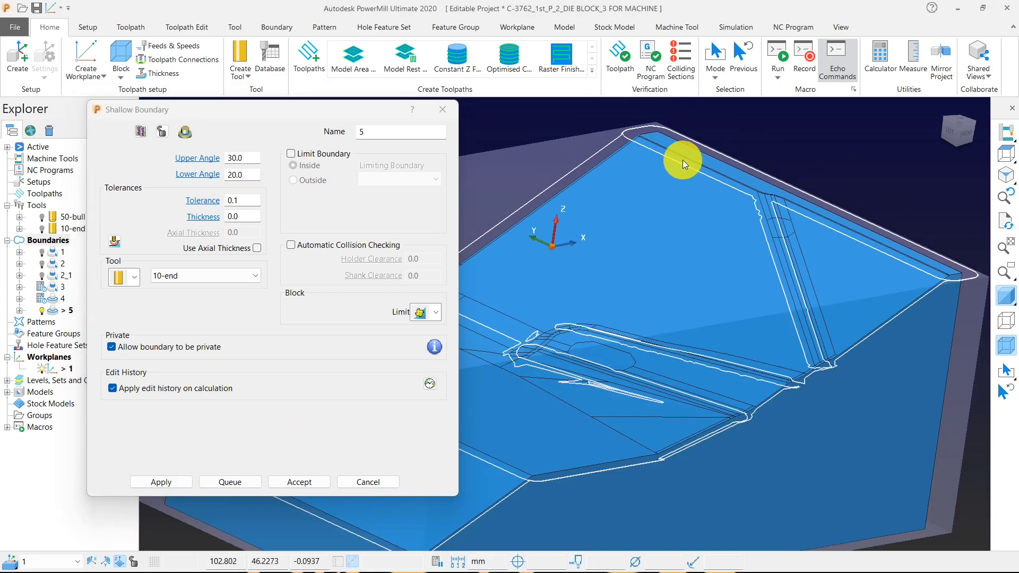
pyautogui.moveTo(683, 160); pyautogui.dragTo(697, 192, button='middle')
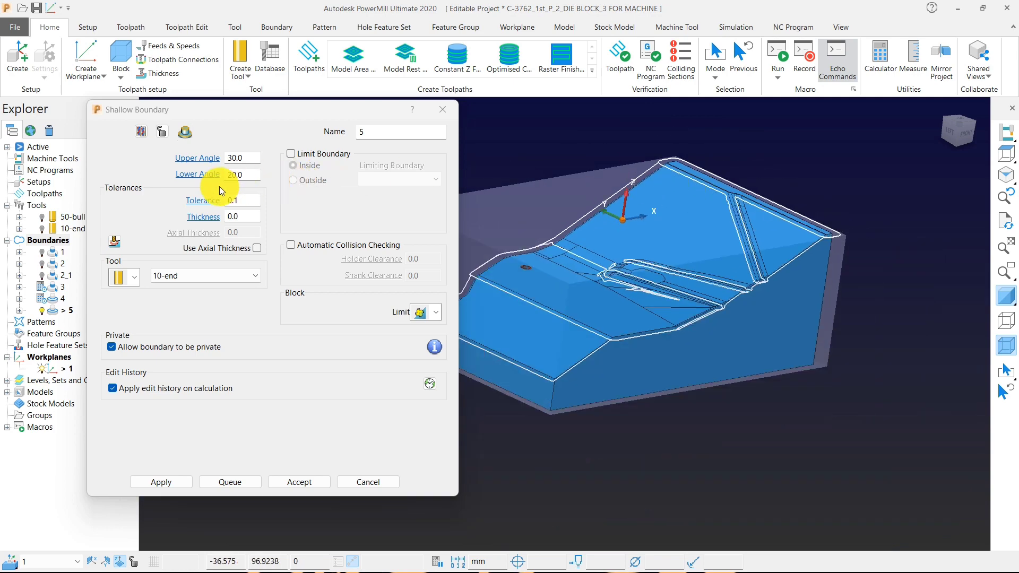
pyautogui.click(1005, 154)
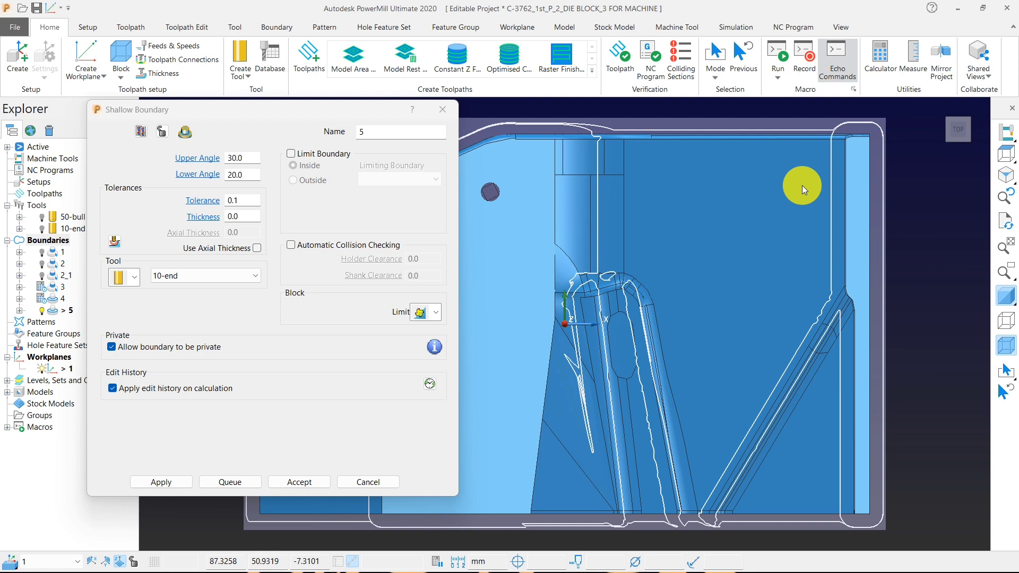
pyautogui.scroll(-3, 769, 258)
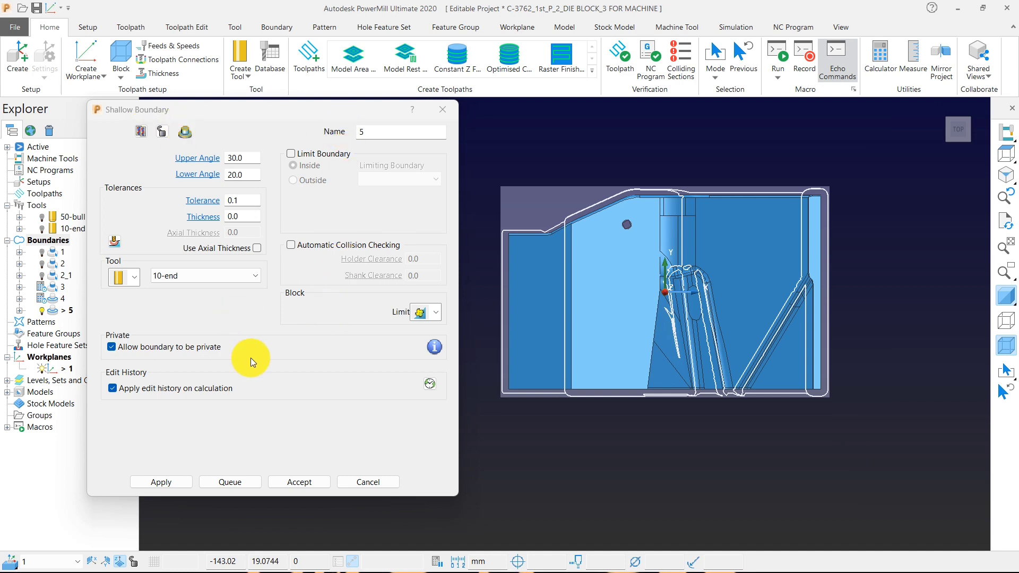
# Step: Accept the Shallow boundary and delete all boundaries from the project
pyautogui.click(295, 483)
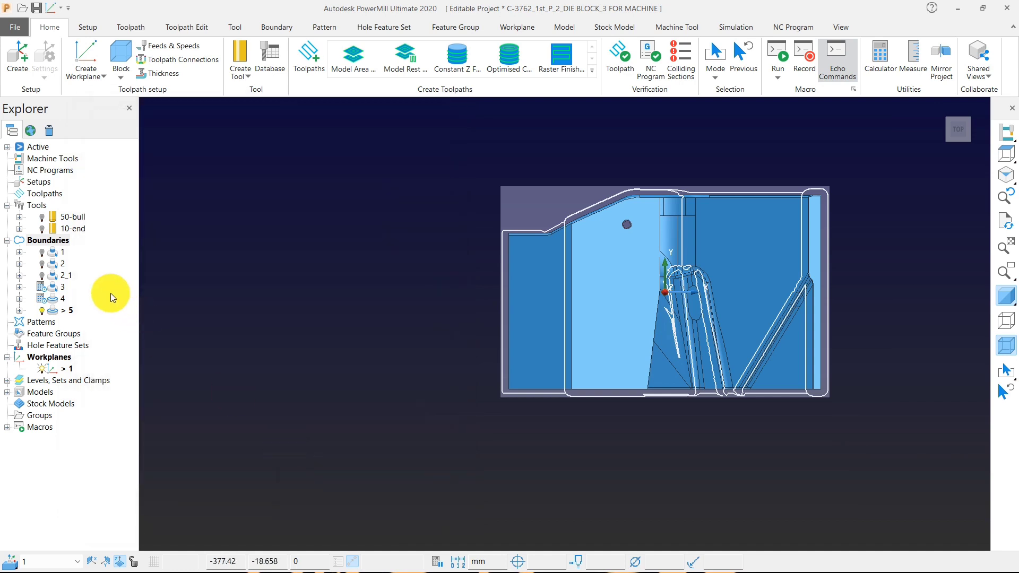
pyautogui.rightClick(55, 243)
pyautogui.click(113, 508)
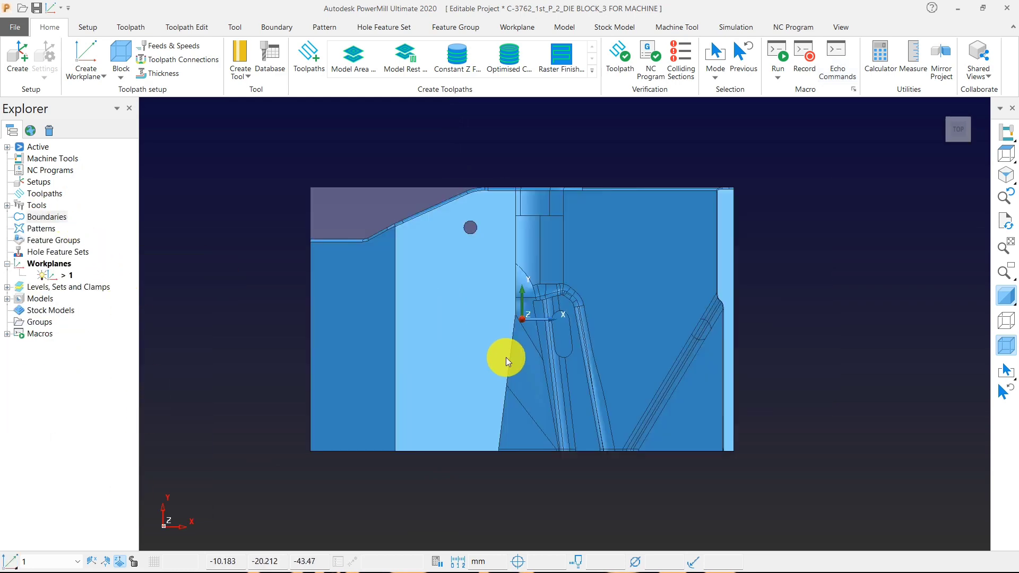
# Step: Start a new Silhouette boundary and examine the die block's outer outline from above and from the front
pyautogui.moveTo(505, 358); pyautogui.dragTo(488, 251, button='middle')
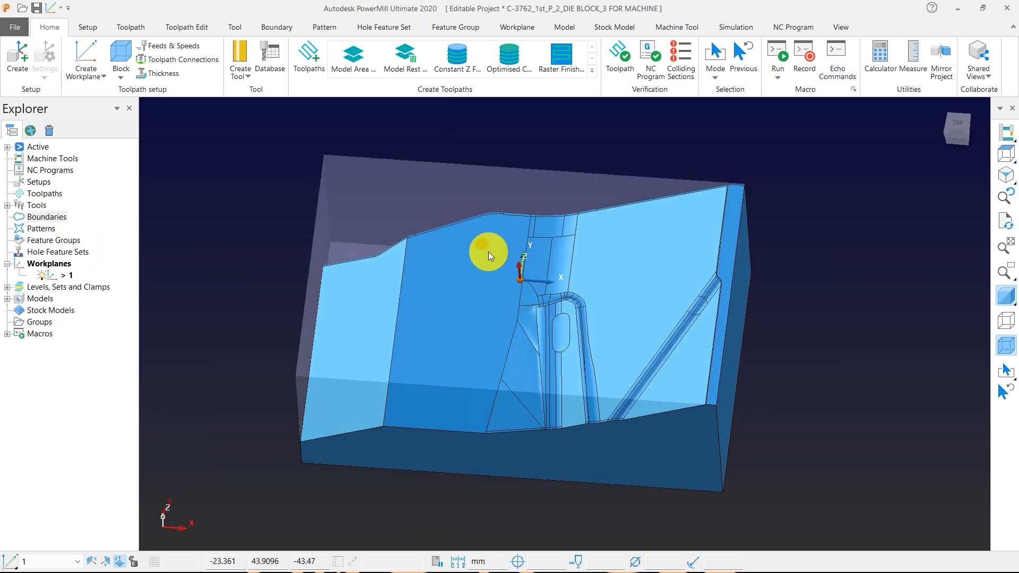
pyautogui.rightClick(50, 218)
pyautogui.moveTo(154, 296)
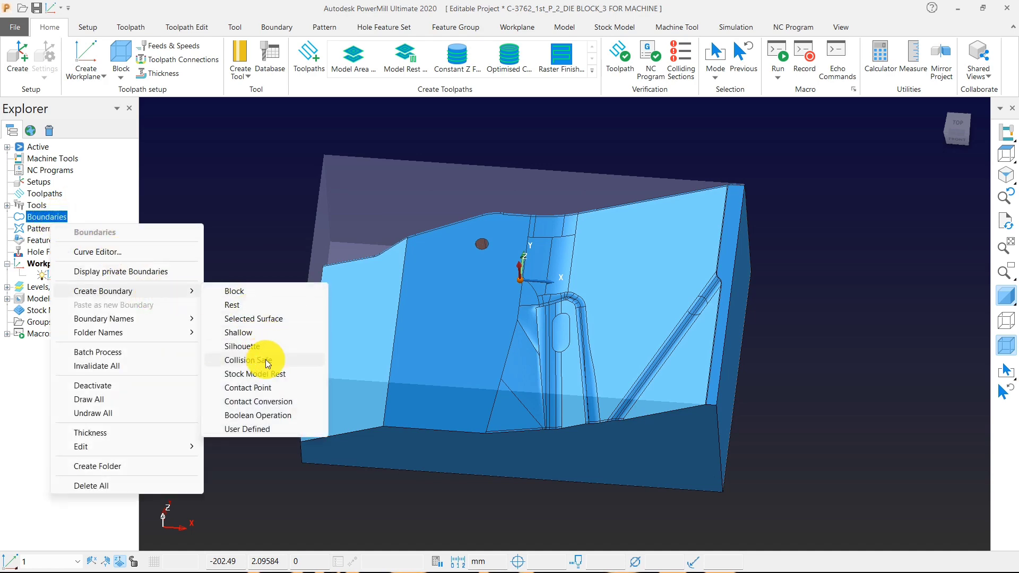
pyautogui.click(245, 347)
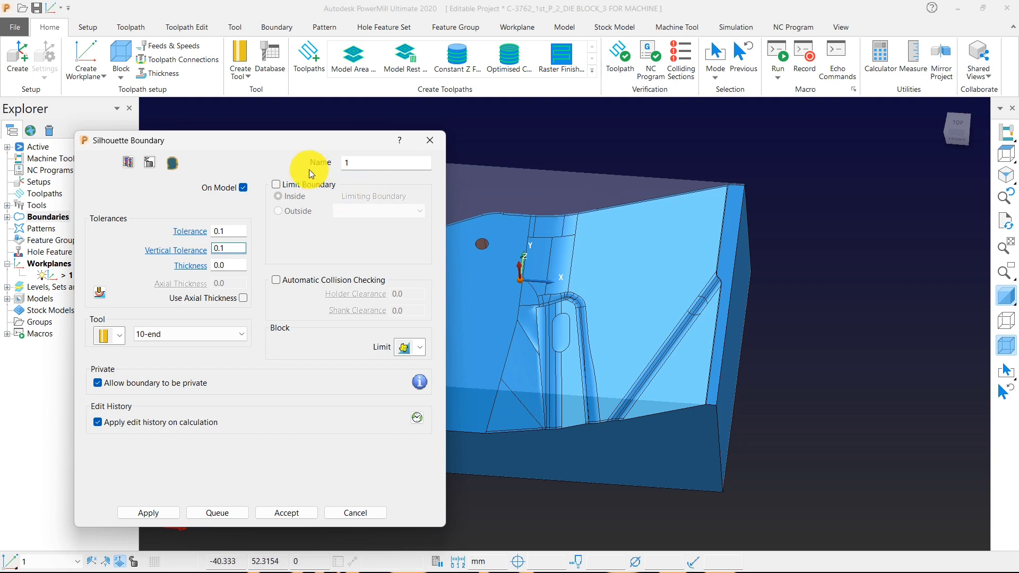
pyautogui.moveTo(234, 131); pyautogui.dragTo(168, 72)
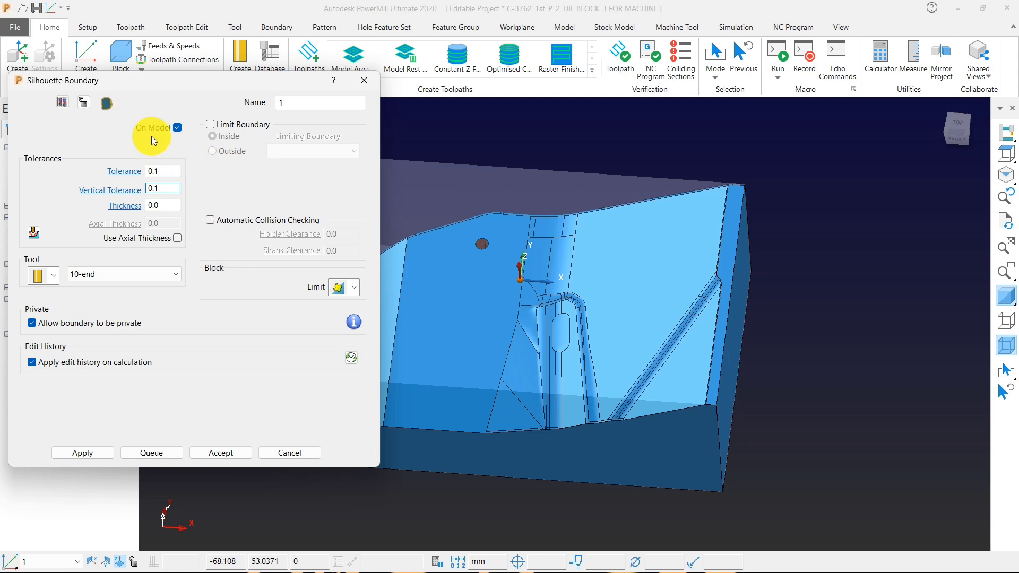
pyautogui.click(1006, 154)
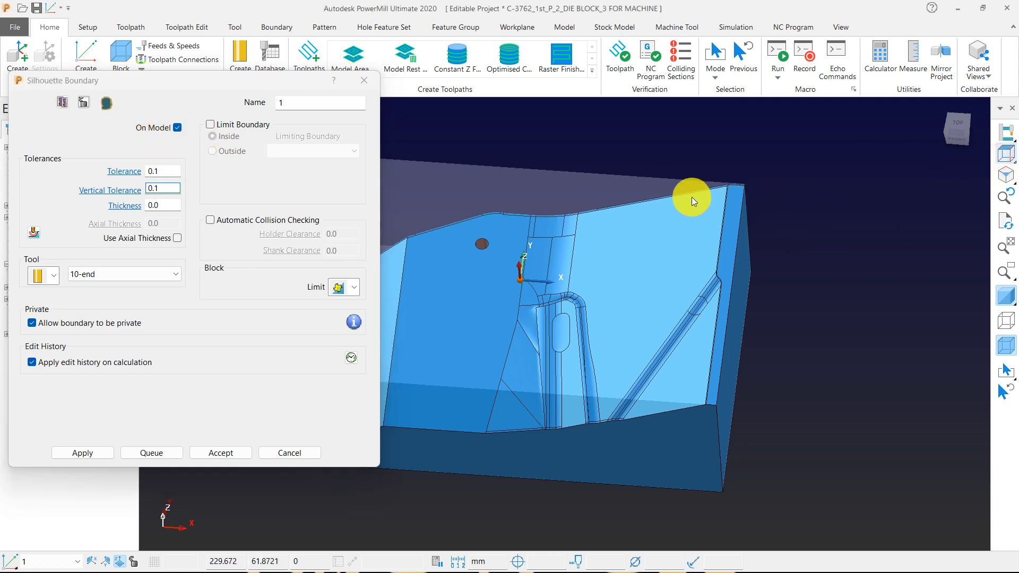
pyautogui.scroll(-3, 797, 273)
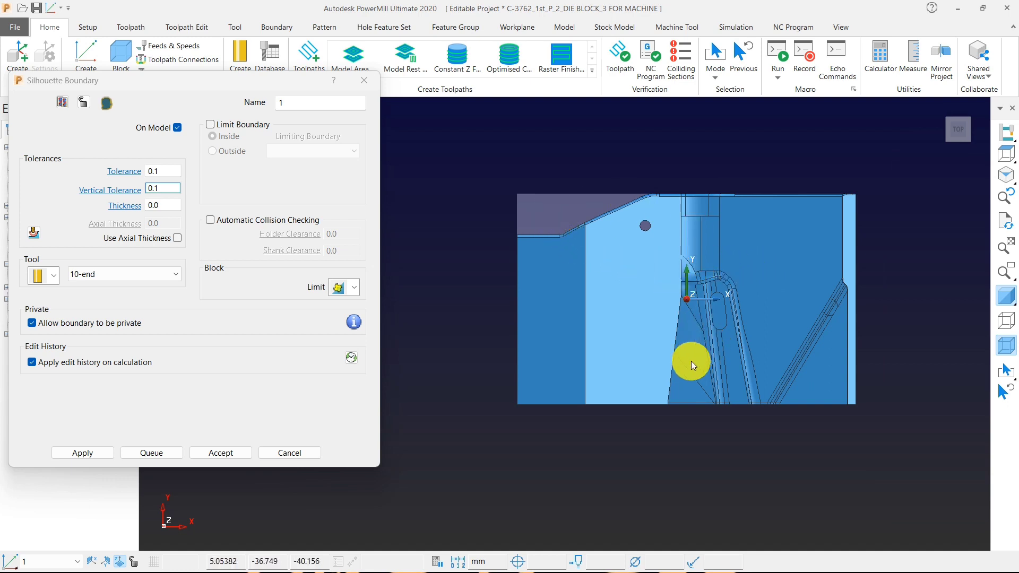
pyautogui.moveTo(662, 404); pyautogui.dragTo(573, 393, button='middle')
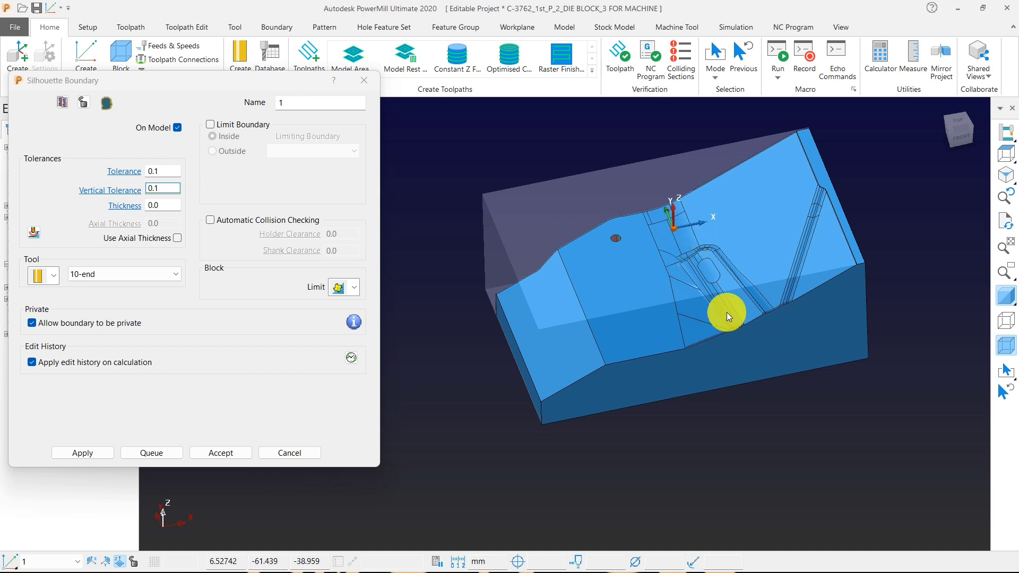
pyautogui.moveTo(653, 375); pyautogui.dragTo(657, 286, button='middle')
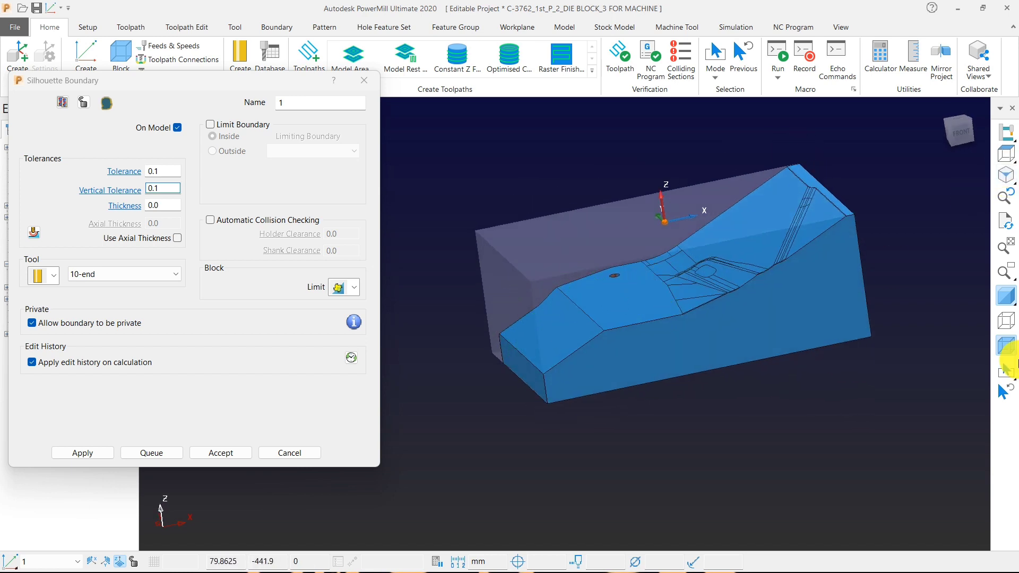
# Step: Lock the block's Z limits and recalculate it around the model with an expansion of 10
pyautogui.click(120, 53)
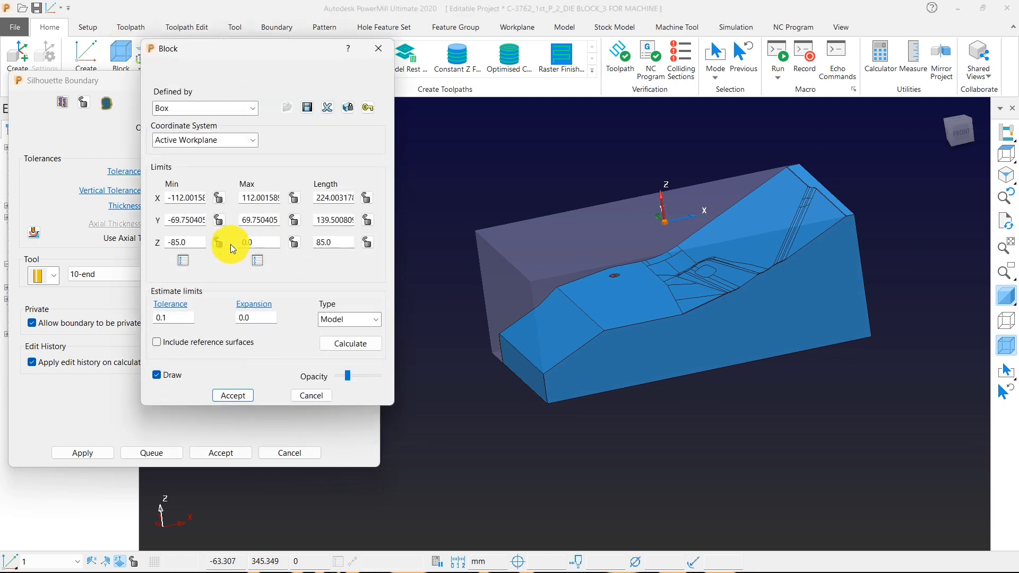
pyautogui.click(220, 242)
pyautogui.click(297, 242)
pyautogui.moveTo(268, 319); pyautogui.dragTo(192, 322)
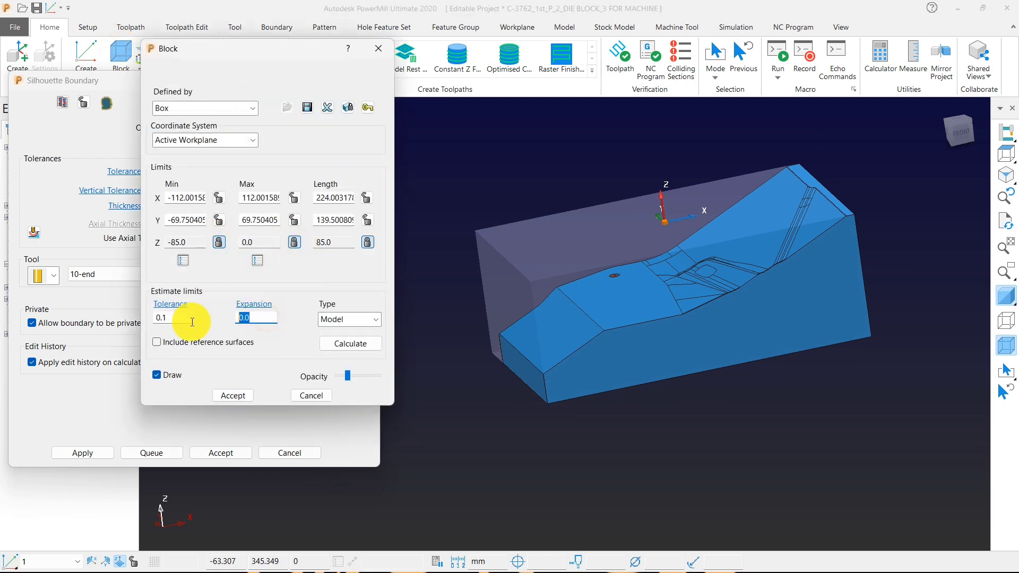
pyautogui.write('10')
pyautogui.click(344, 345)
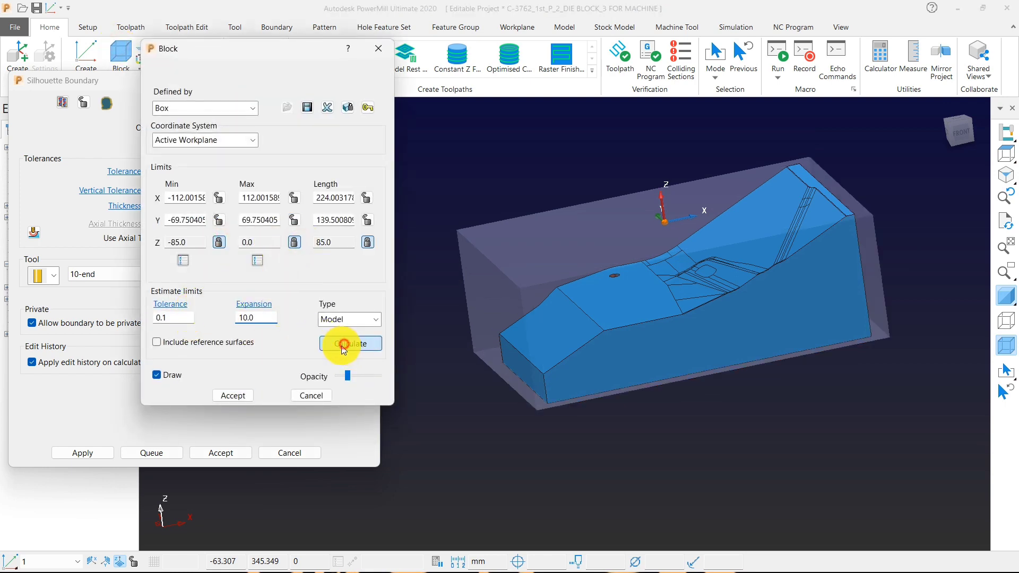
pyautogui.click(232, 395)
# Step: Inspect the block's margin around the model and calculate the Silhouette boundary with the 10-end tool
pyautogui.moveTo(494, 297); pyautogui.dragTo(857, 180, button='middle')
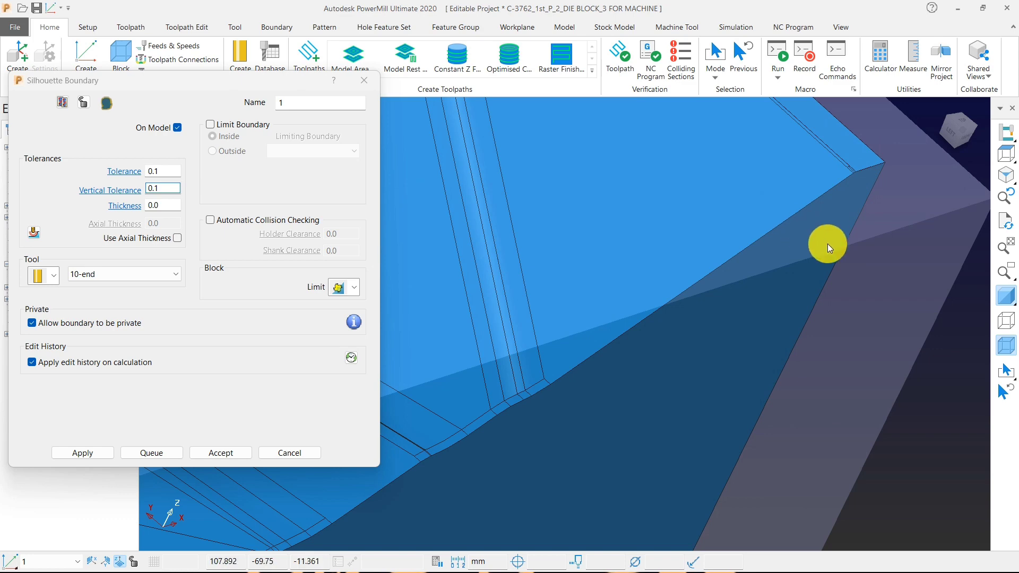
pyautogui.scroll(-5, 828, 244)
pyautogui.scroll(-2, 828, 247)
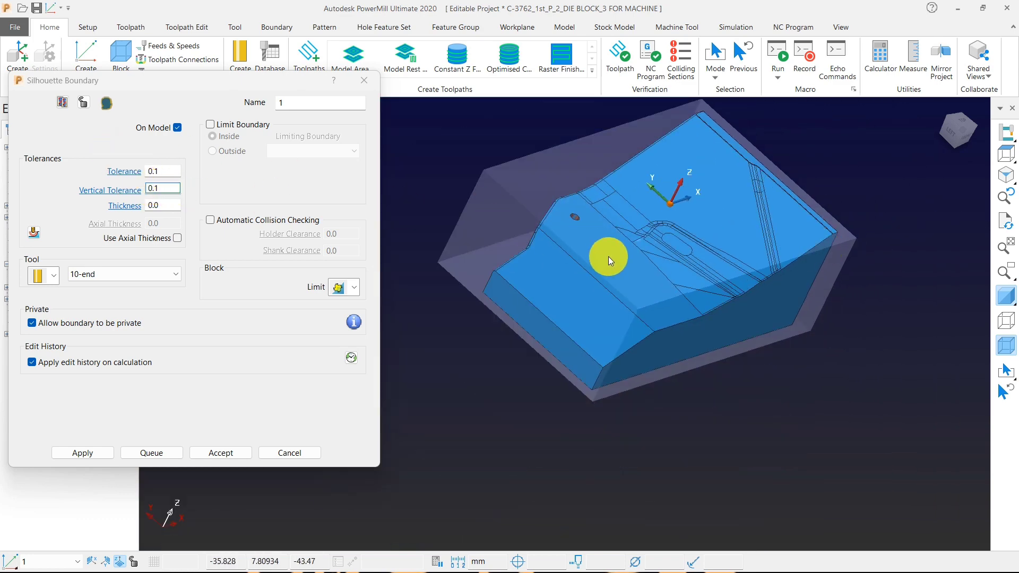
pyautogui.moveTo(607, 257); pyautogui.dragTo(445, 256, button='middle')
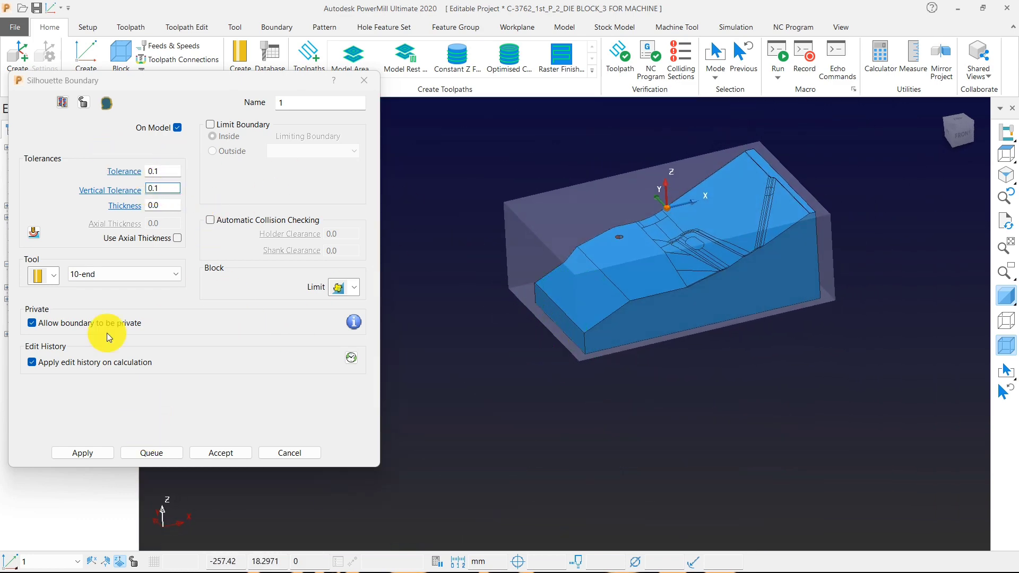
pyautogui.click(104, 460)
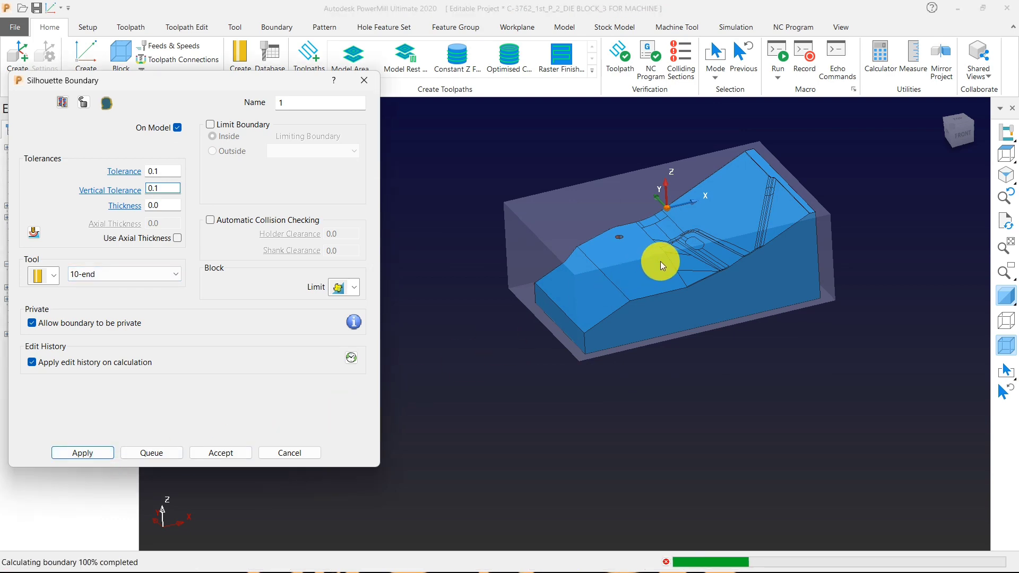
# Step: Recalculate the Silhouette boundary with On Model turned off and check it around the base of the die block
pyautogui.moveTo(696, 301); pyautogui.dragTo(863, 273, button='middle')
pyautogui.click(1004, 155)
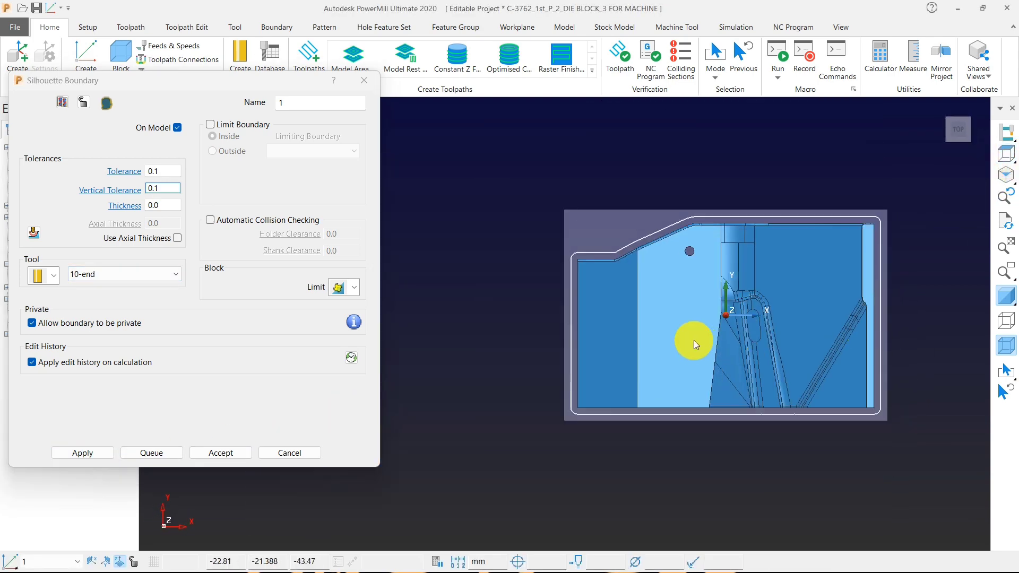
pyautogui.moveTo(693, 340); pyautogui.dragTo(729, 231, button='middle')
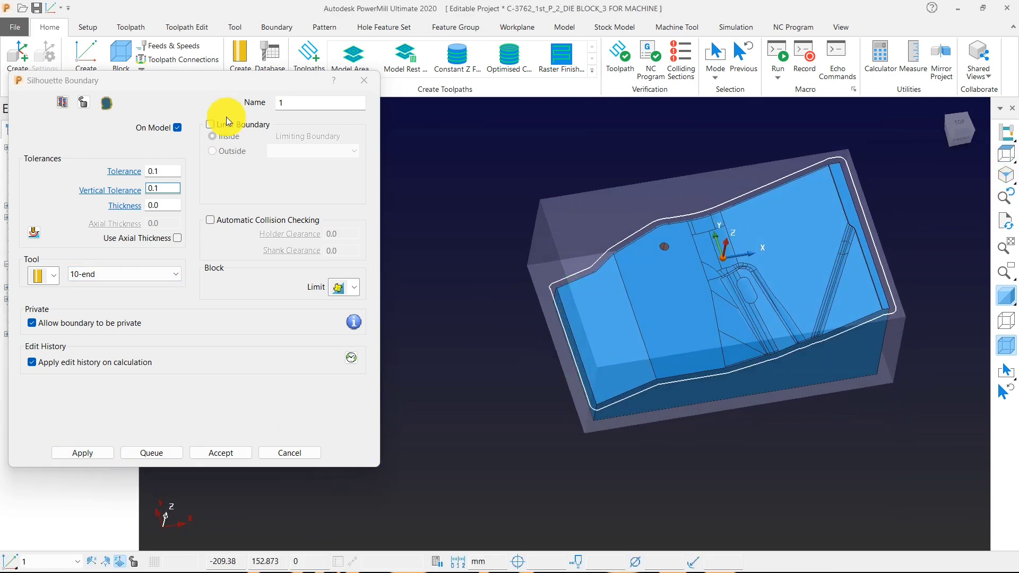
pyautogui.click(177, 128)
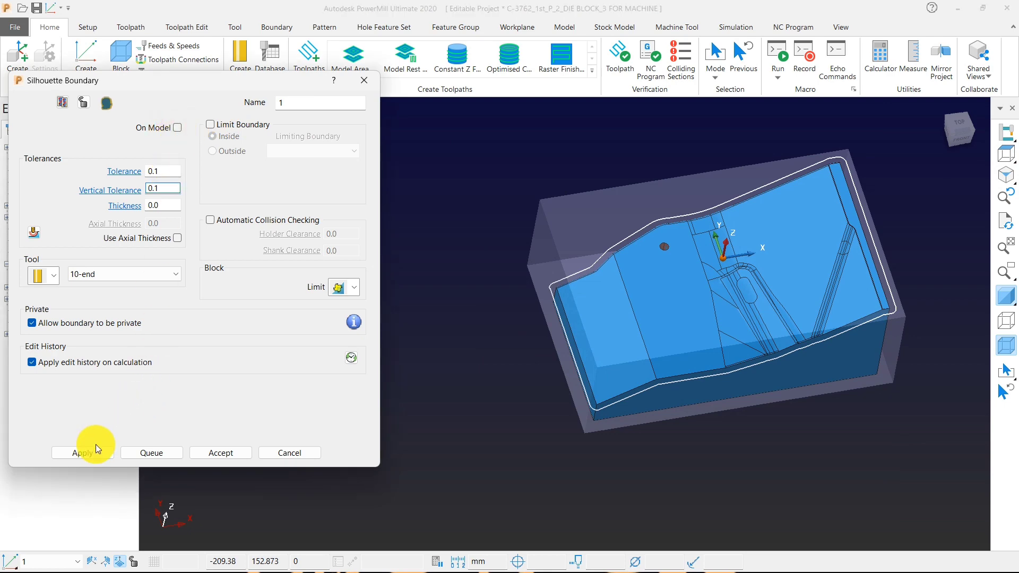
pyautogui.click(77, 454)
pyautogui.moveTo(491, 457); pyautogui.dragTo(694, 381, button='middle')
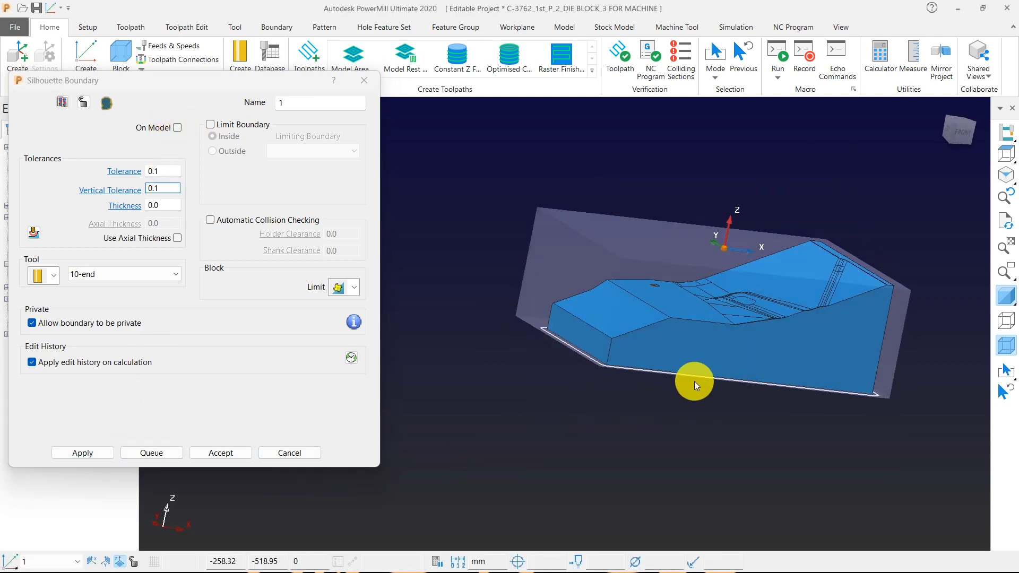
pyautogui.scroll(5, 695, 381)
# Step: Turn On Model back on, recalculate the Silhouette boundary, check it from above, and accept it
pyautogui.click(178, 128)
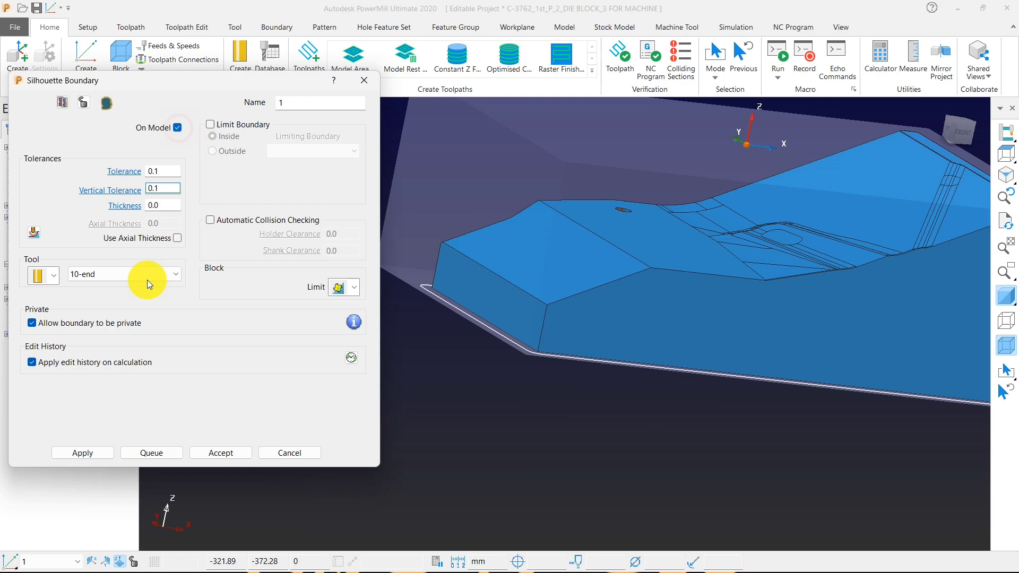
pyautogui.click(90, 455)
pyautogui.moveTo(527, 301); pyautogui.dragTo(503, 418, button='middle')
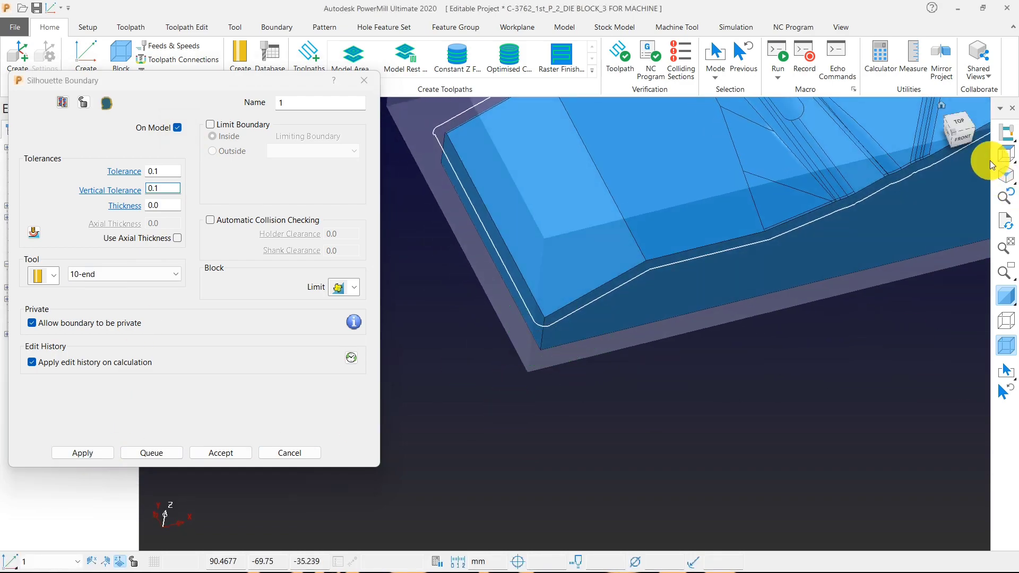
pyautogui.click(1006, 155)
pyautogui.moveTo(662, 384); pyautogui.dragTo(687, 257, button='middle')
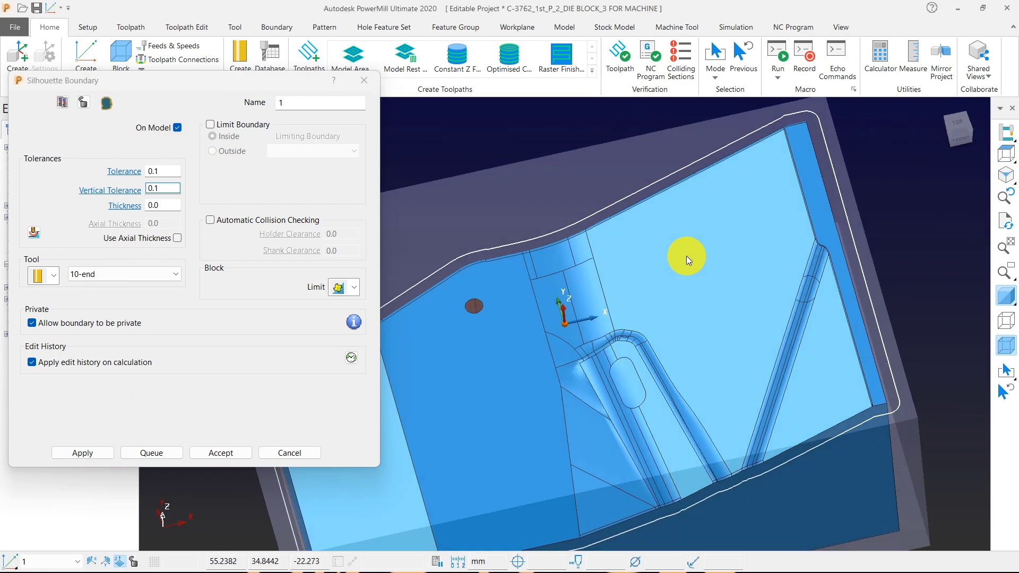
pyautogui.scroll(-3, 686, 256)
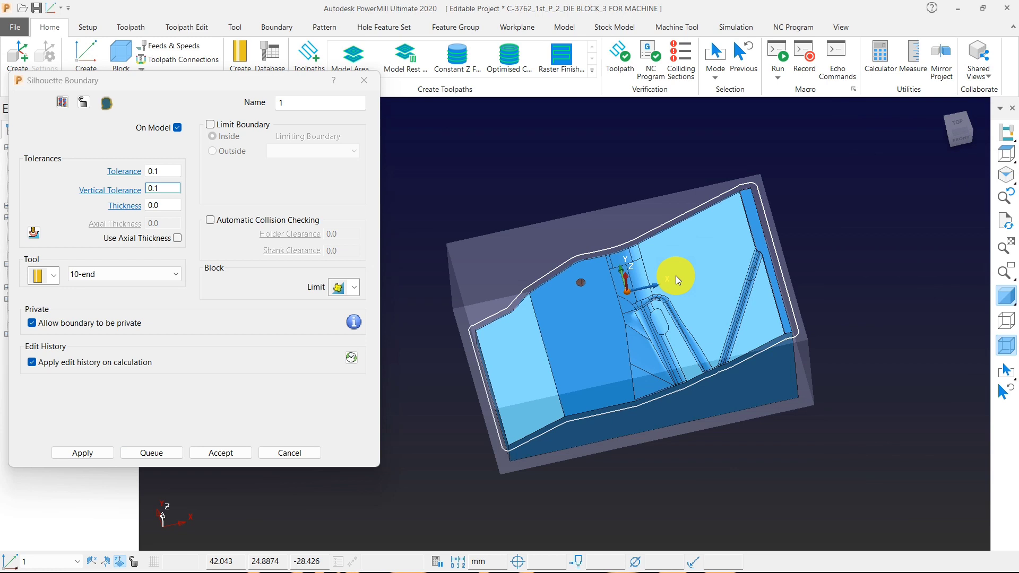
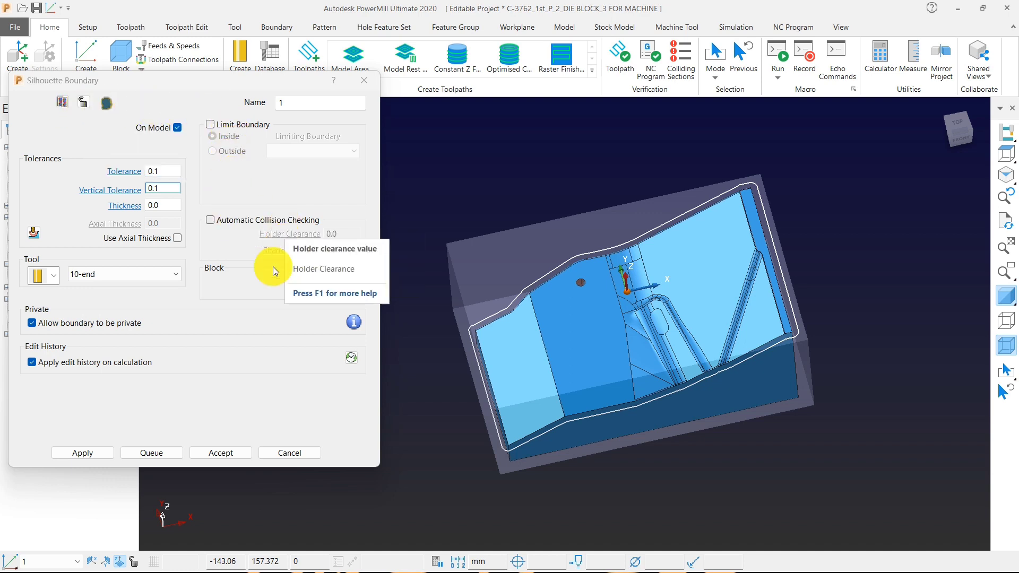
pyautogui.click(229, 453)
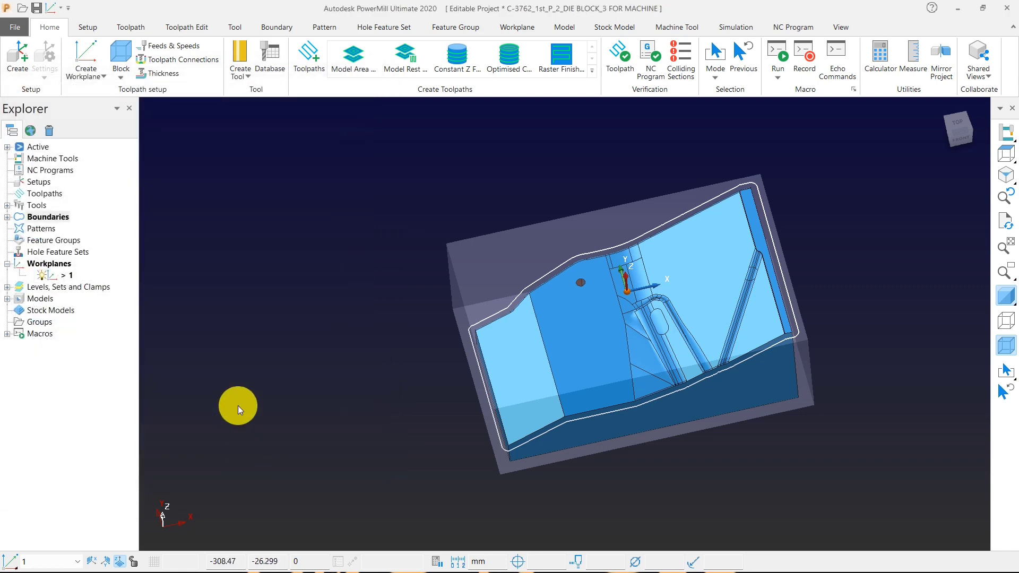
# Step: Start a new Collision Safe boundary with the 10-end tool and view the die block from the front
pyautogui.rightClick(46, 218)
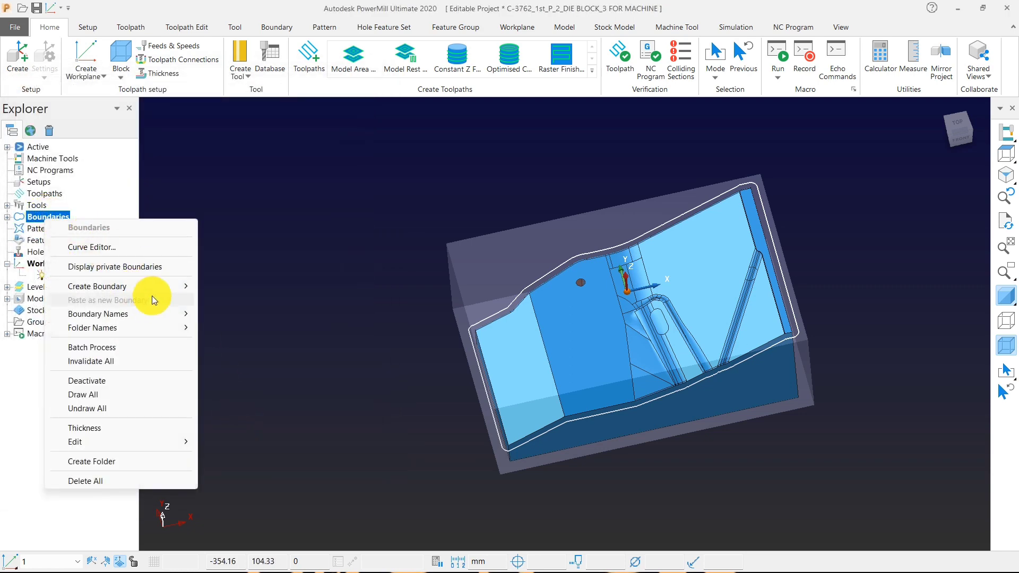
pyautogui.moveTo(154, 285)
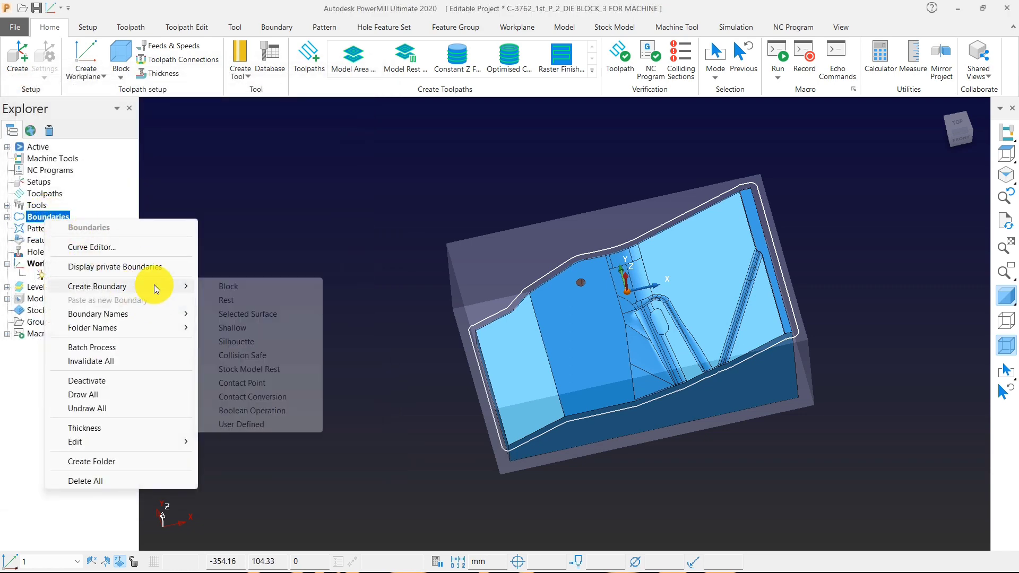
pyautogui.click(250, 360)
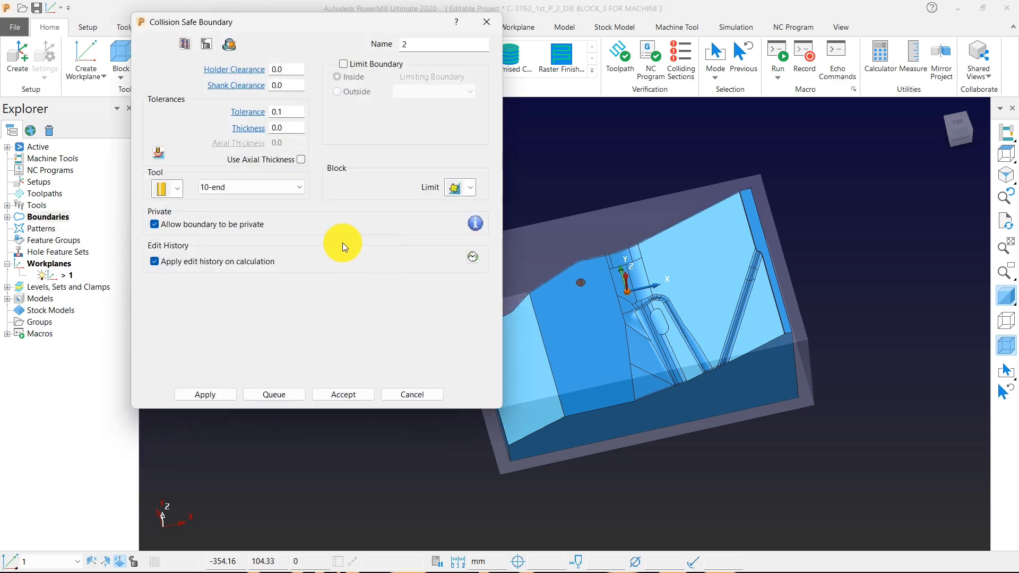
pyautogui.scroll(-2, 669, 252)
pyautogui.moveTo(614, 298); pyautogui.dragTo(648, 189, button='middle')
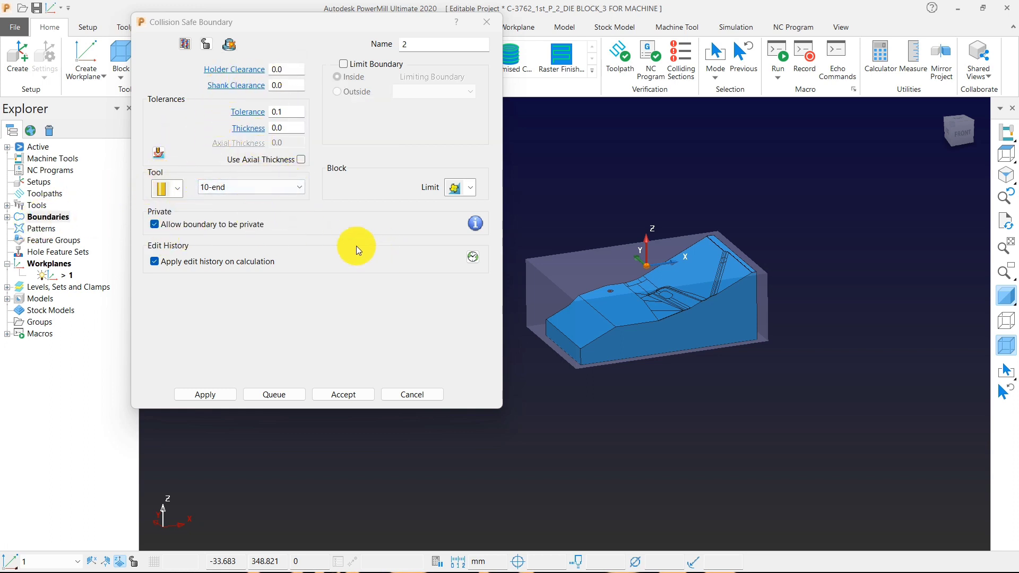
# Step: Add another shank component 250 long to the 10-end tool and check its holder settings
pyautogui.click(8, 205)
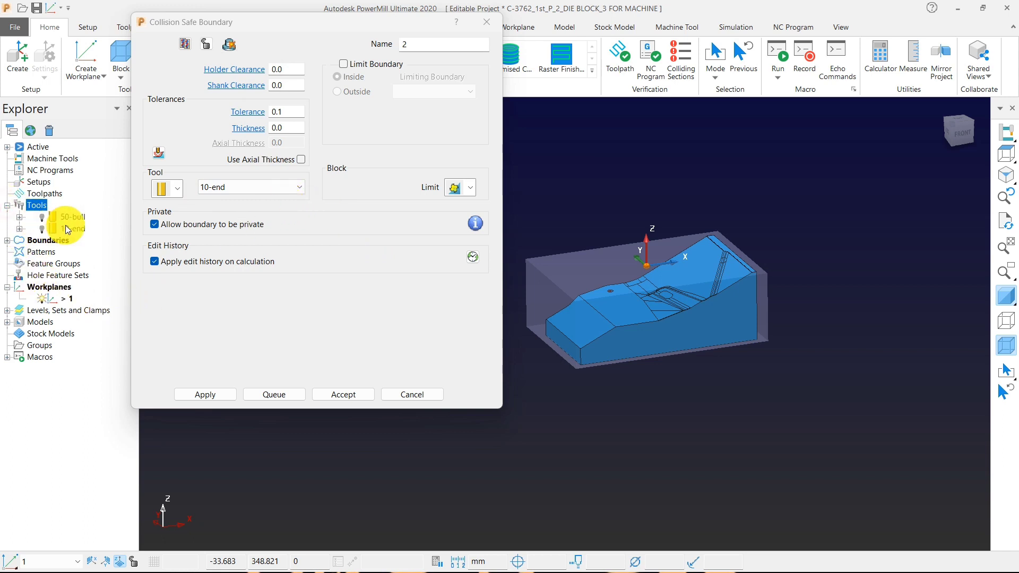
pyautogui.rightClick(55, 229)
pyautogui.click(103, 283)
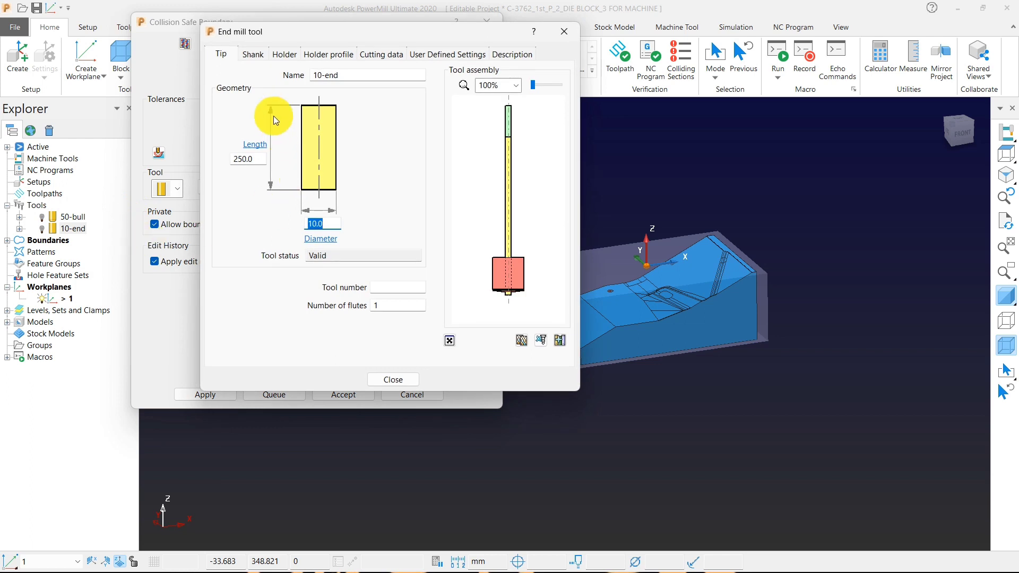
pyautogui.click(253, 54)
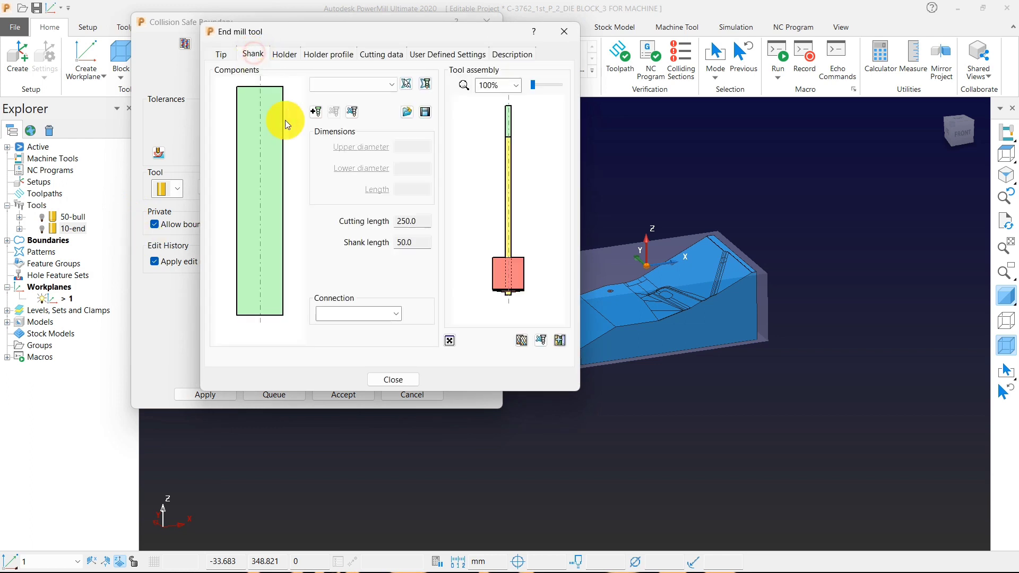
pyautogui.click(317, 113)
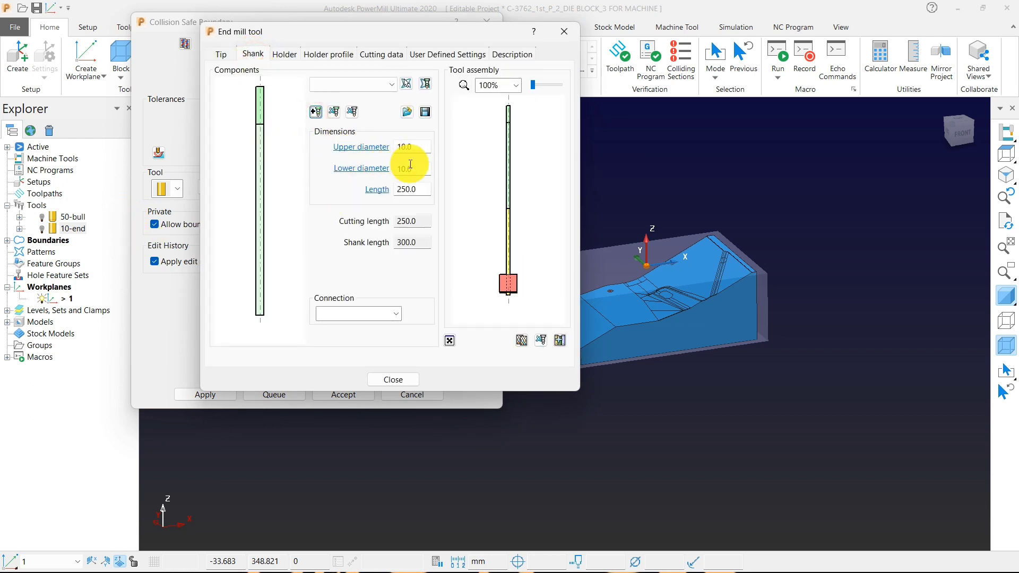
pyautogui.click(288, 55)
pyautogui.click(393, 380)
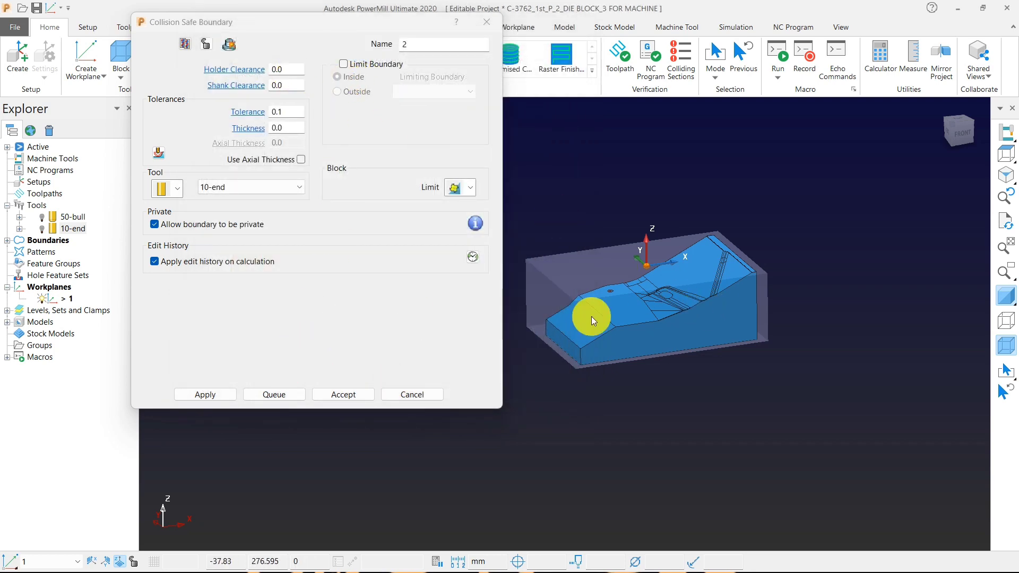
# Step: Activate the 10-end tool to display it with its shank and holder over the die block
pyautogui.scroll(-2, 592, 317)
pyautogui.doubleClick(58, 228)
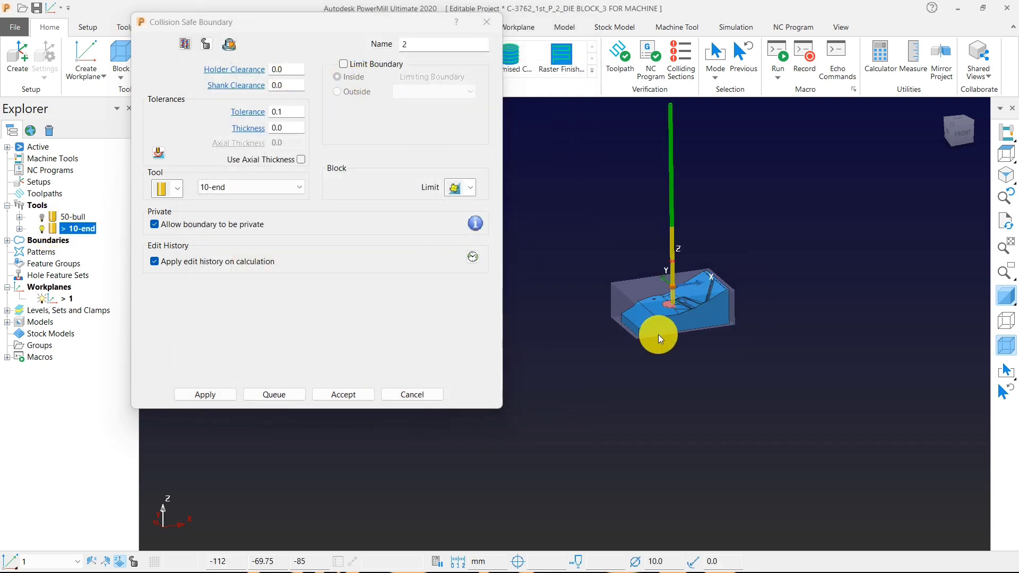
pyautogui.scroll(5, 658, 334)
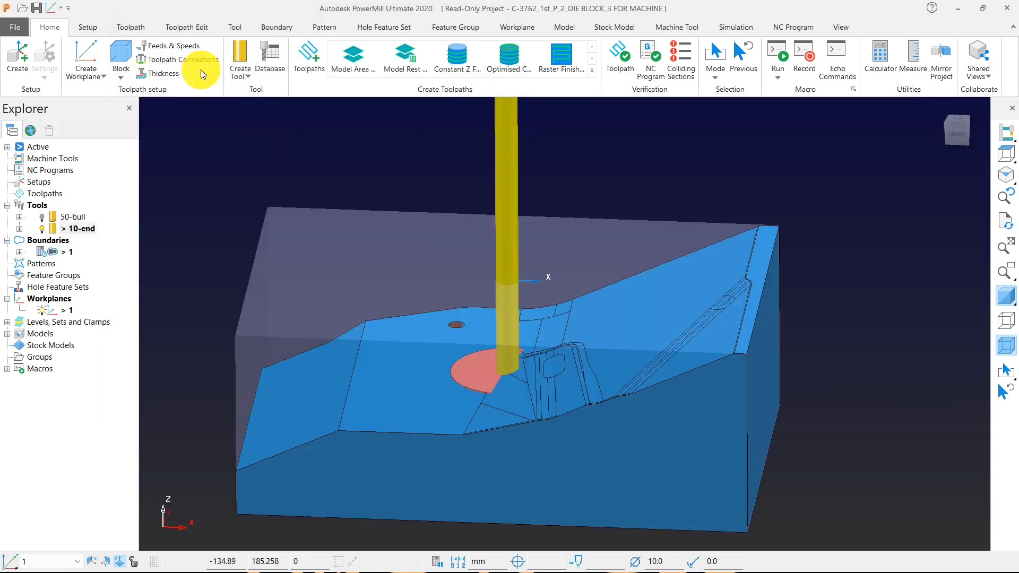
# Step: Set the safe area workplane to 1, calculate the rapid and plunge heights, and accept the toolpath connections
pyautogui.click(192, 61)
pyautogui.click(233, 189)
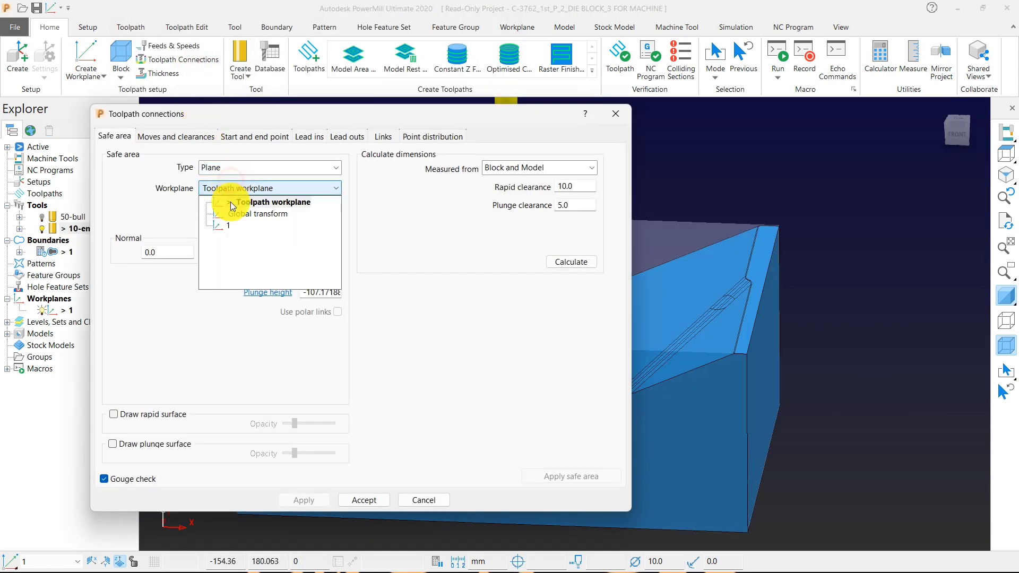
pyautogui.click(221, 218)
pyautogui.click(555, 271)
pyautogui.scroll(-5, 846, 291)
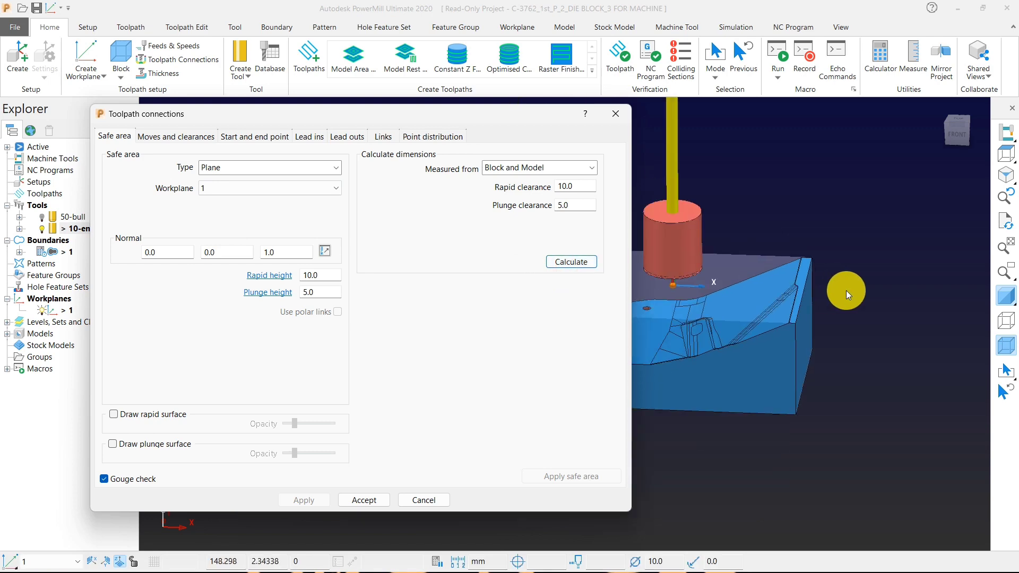
pyautogui.click(380, 501)
# Step: Inspect the tool holder above the die block and calculate a new Collision Safe boundary with the 10-end tool
pyautogui.moveTo(645, 352); pyautogui.dragTo(814, 255, button='middle')
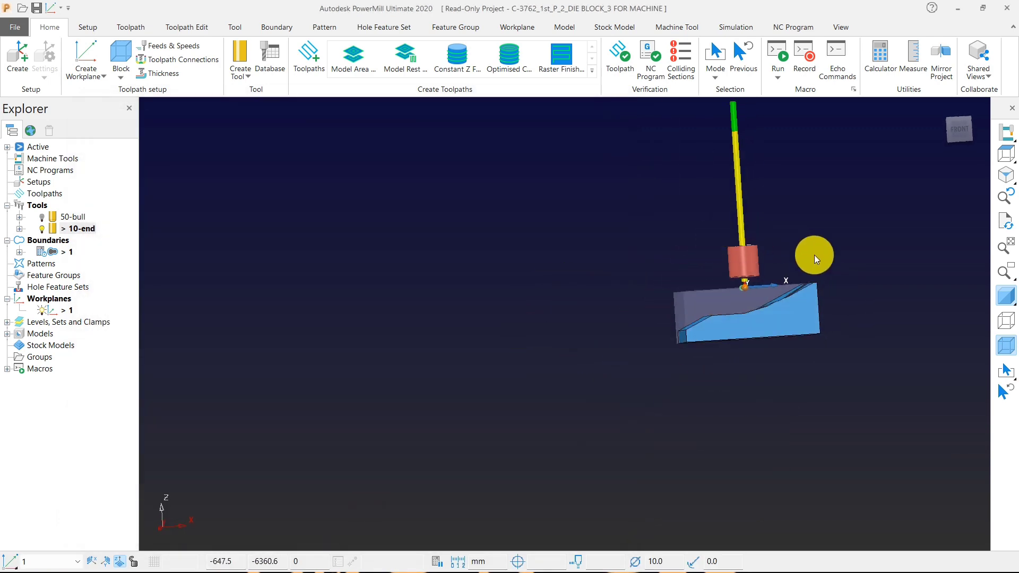
pyautogui.scroll(5, 764, 391)
pyautogui.scroll(-6, 660, 373)
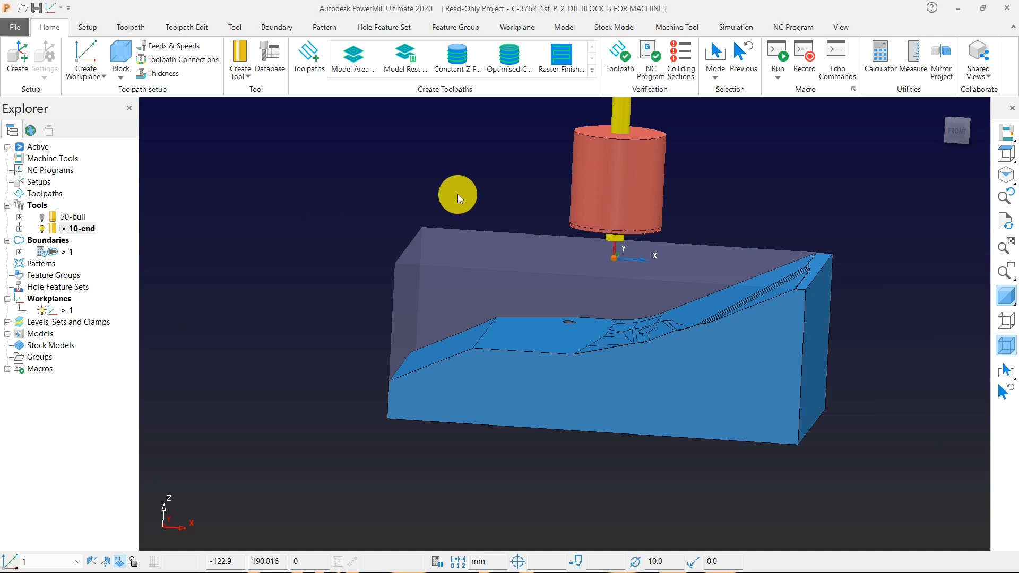
pyautogui.moveTo(458, 194); pyautogui.dragTo(218, 274, button='middle')
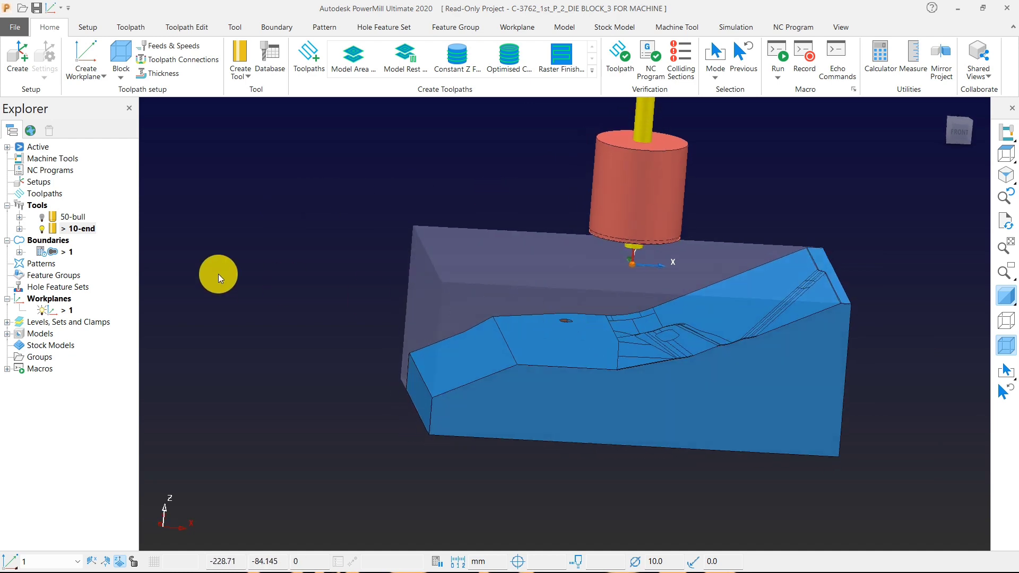
pyautogui.rightClick(259, 220)
pyautogui.moveTo(365, 250)
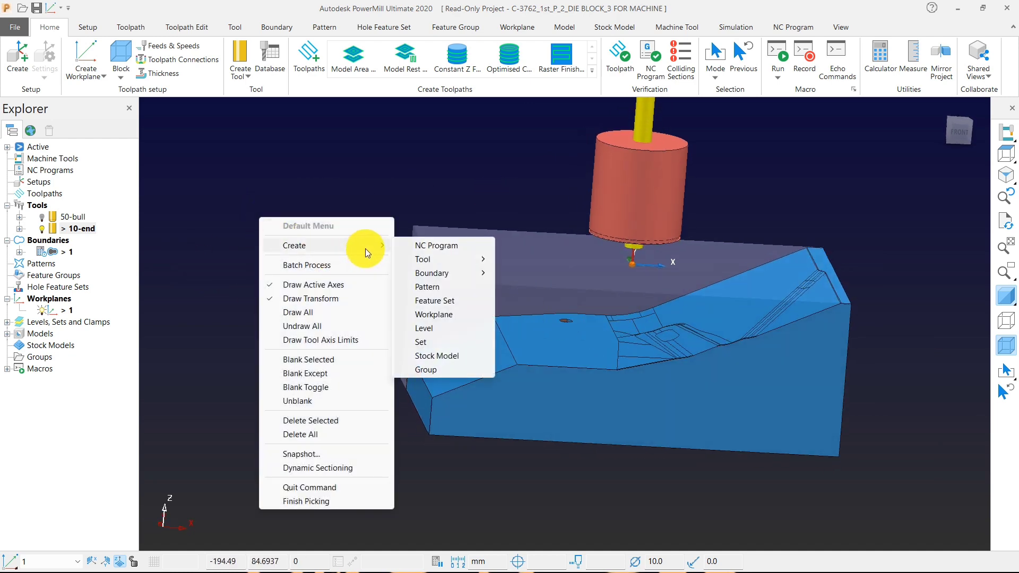
pyautogui.moveTo(464, 276)
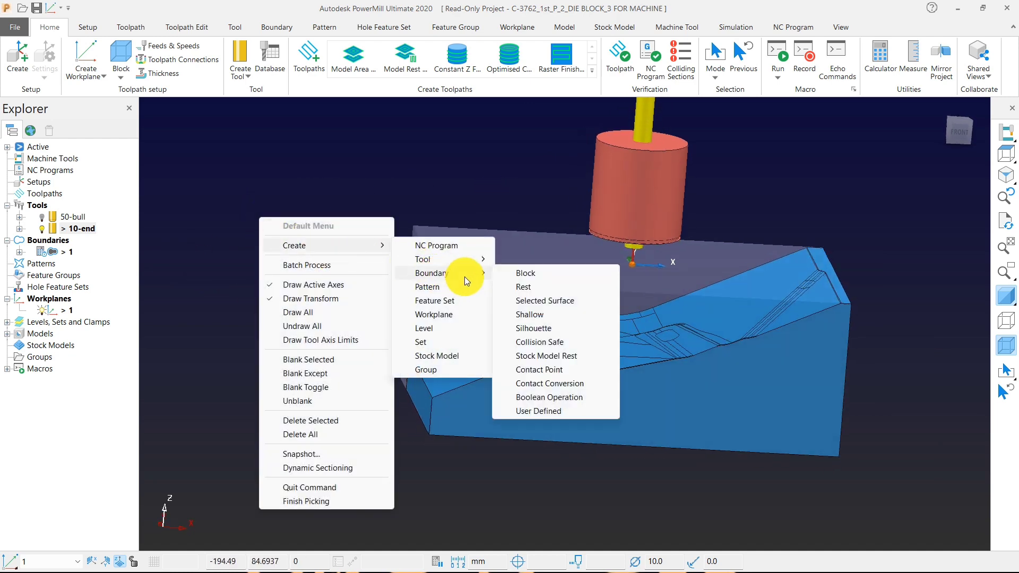
pyautogui.click(534, 342)
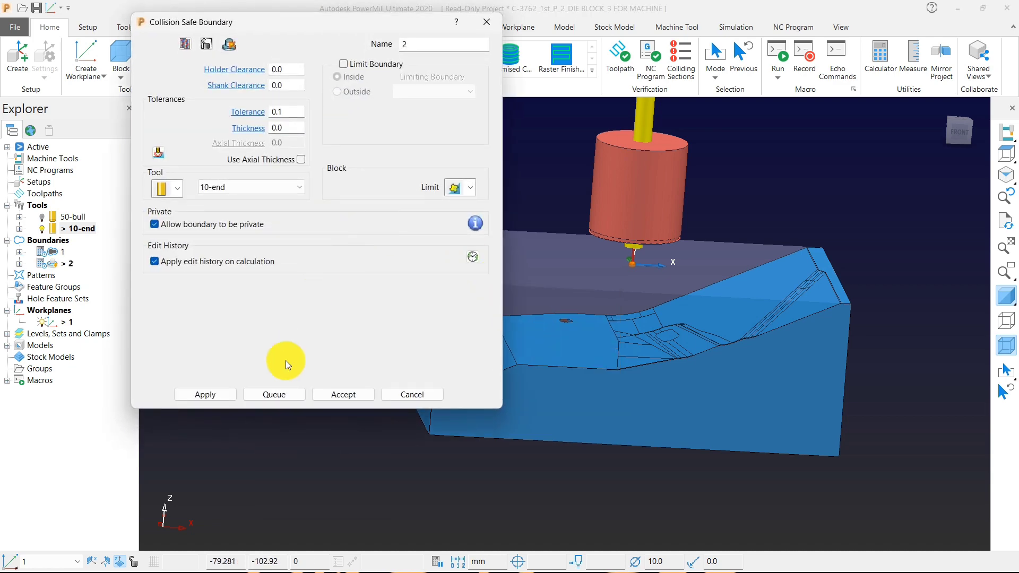
pyautogui.click(224, 394)
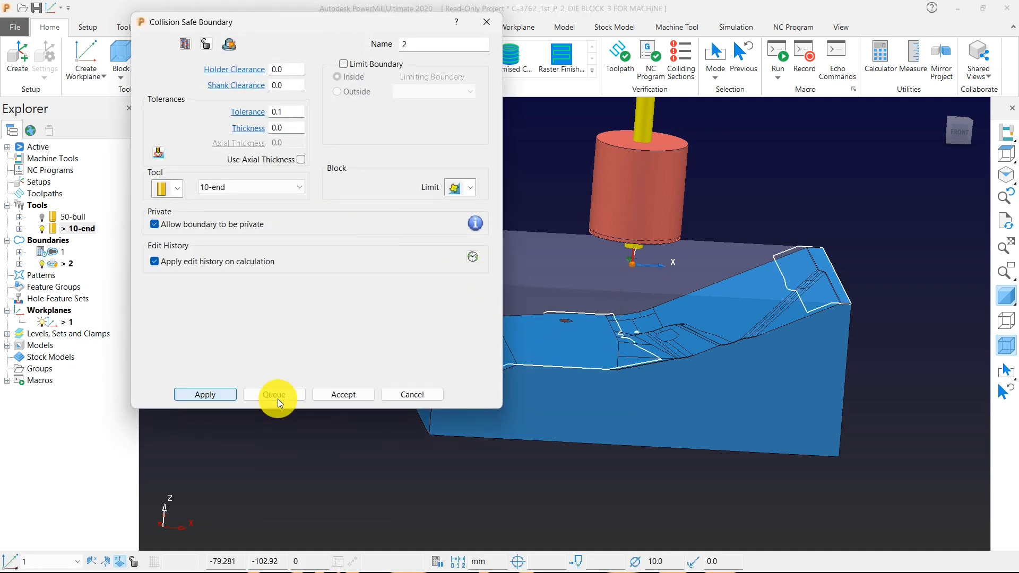
# Step: Examine the Collision Safe boundary on the die block in relation to the tool holder and close the boundary settings
pyautogui.scroll(-3, 734, 374)
pyautogui.moveTo(734, 375); pyautogui.dragTo(697, 316, button='middle')
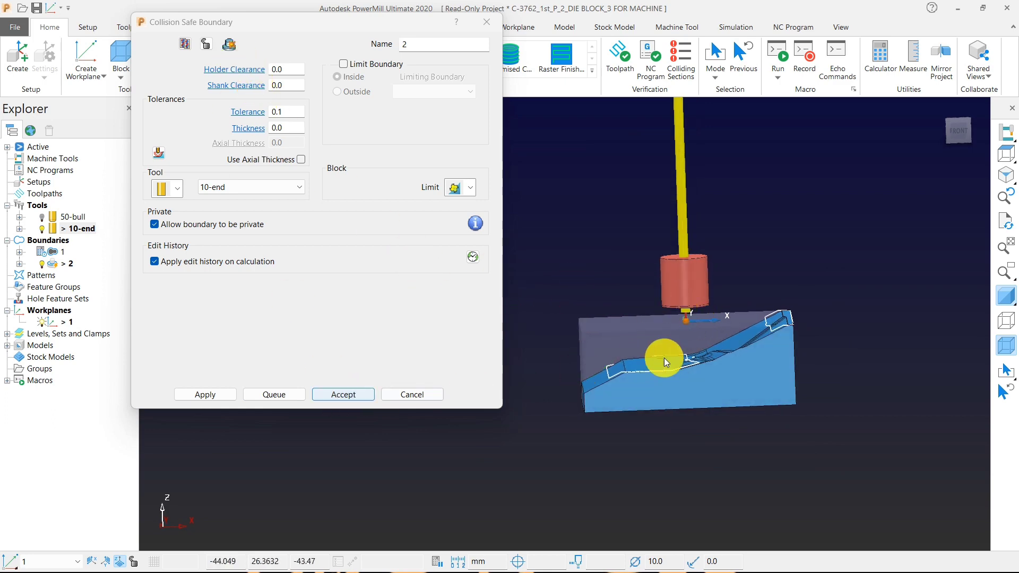
pyautogui.scroll(5, 706, 305)
pyautogui.moveTo(666, 367); pyautogui.dragTo(677, 349, button='middle')
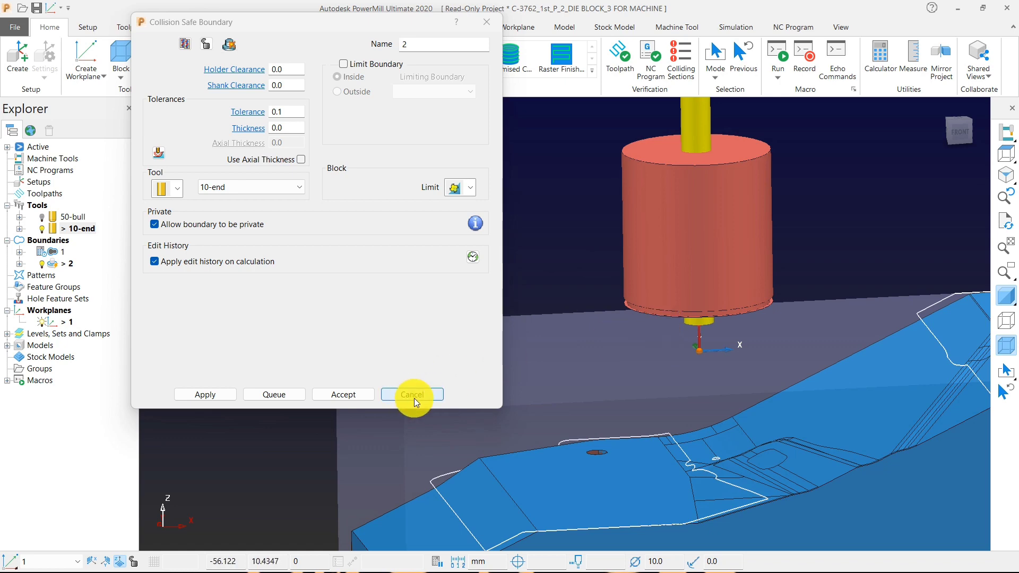
pyautogui.click(428, 397)
# Step: Set the 10-end tool's holder overhang to 20 mm and close the tool settings to check it over the die block
pyautogui.rightClick(88, 234)
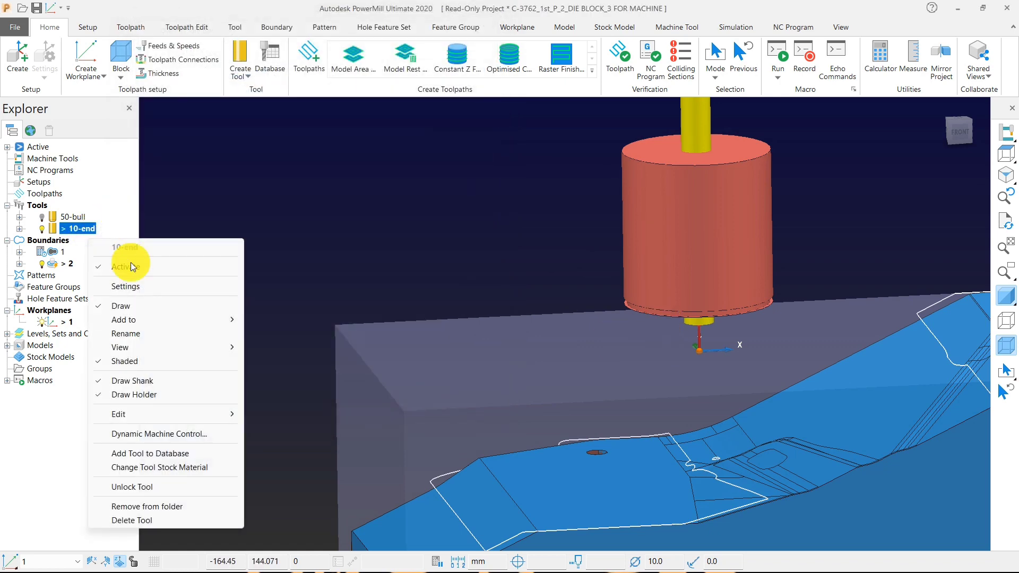
pyautogui.click(130, 284)
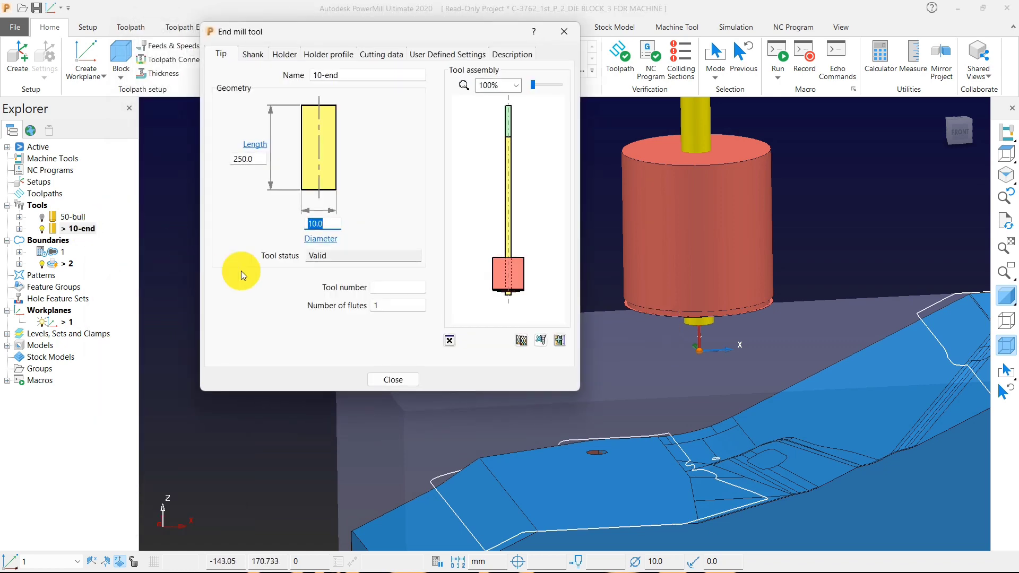
pyautogui.click(285, 55)
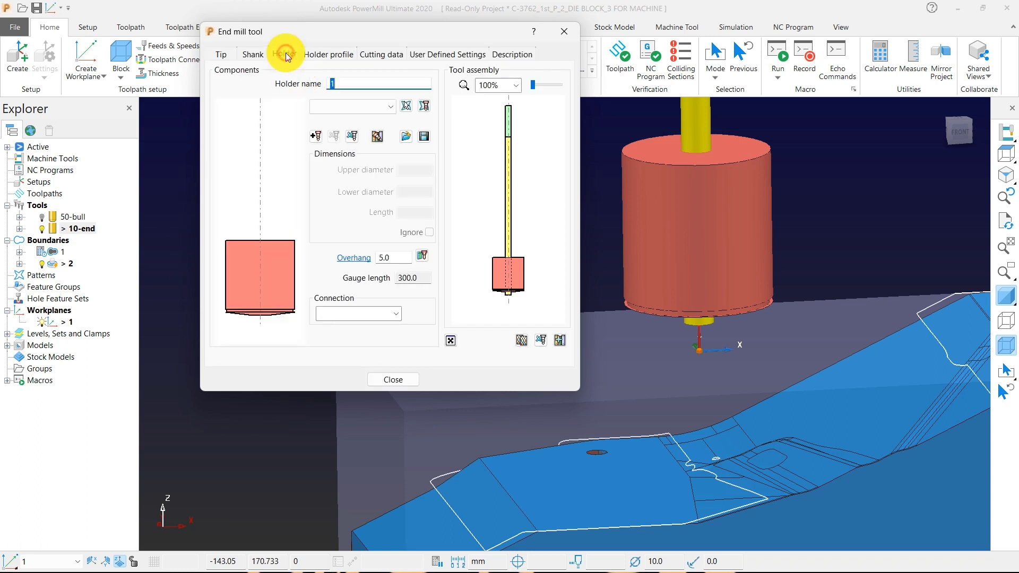
pyautogui.click(393, 258)
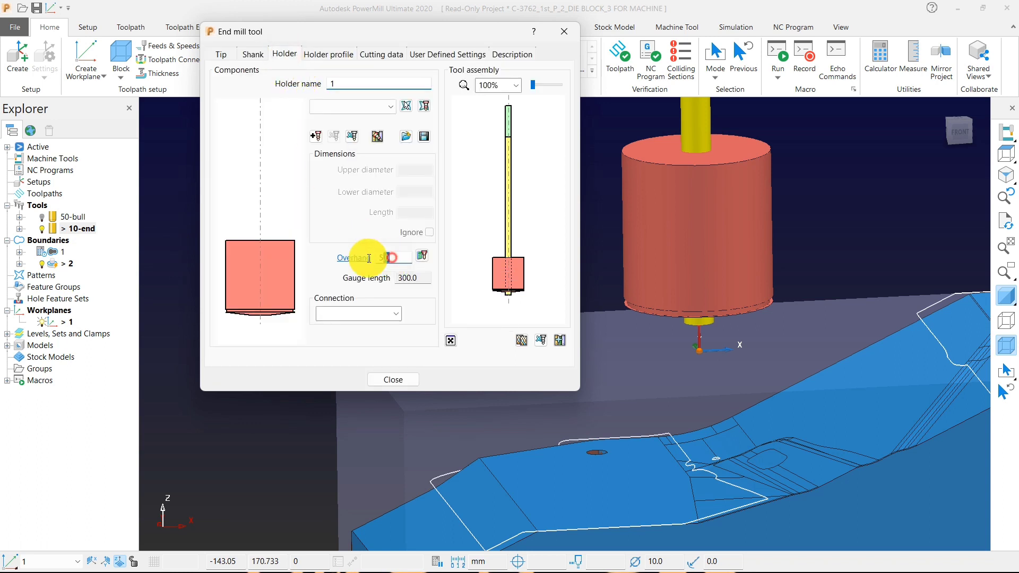
pyautogui.write('20')
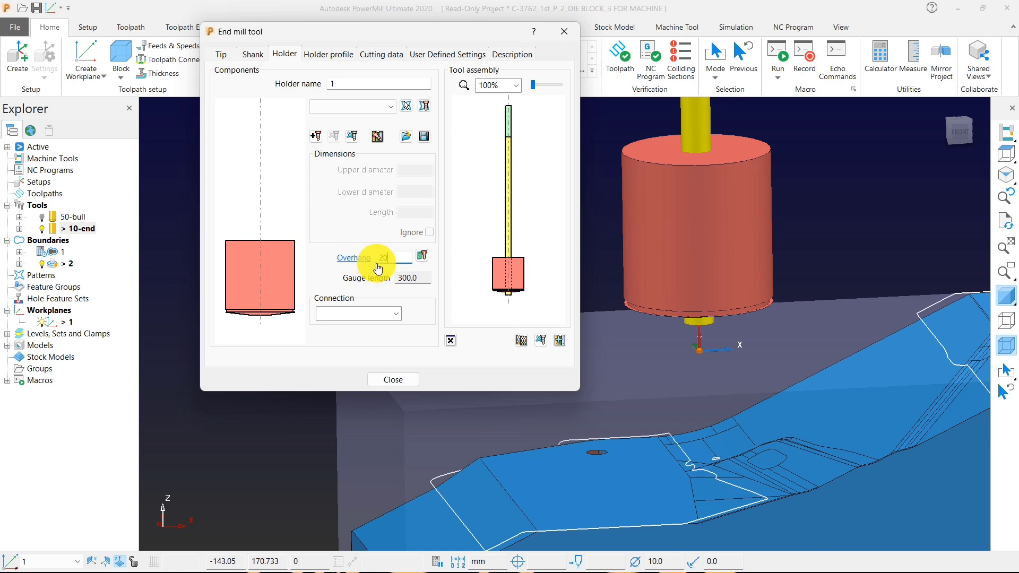
pyautogui.click(700, 304)
pyautogui.scroll(5, 645, 260)
pyautogui.scroll(-5, 680, 253)
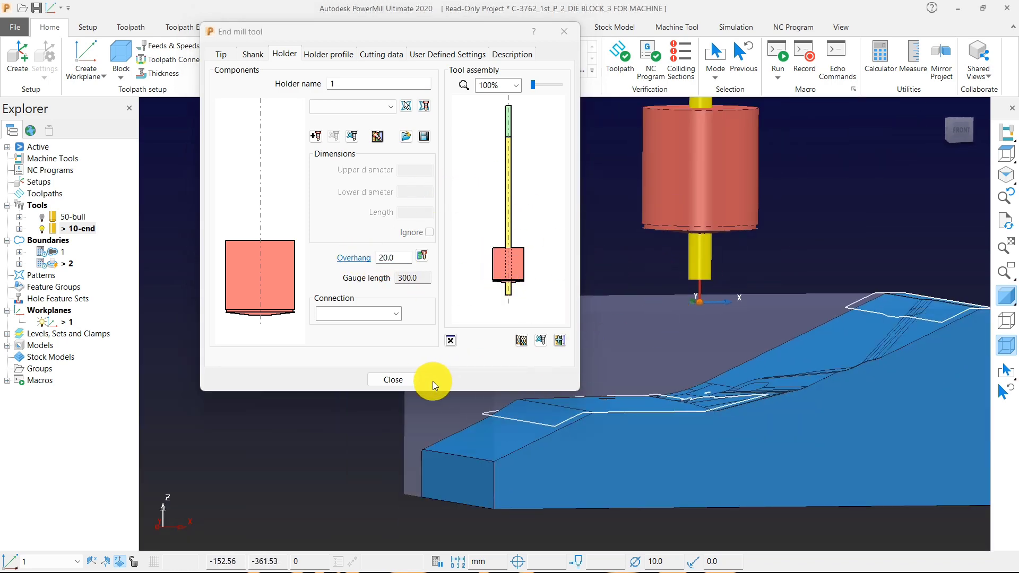
pyautogui.click(401, 379)
pyautogui.moveTo(564, 291); pyautogui.dragTo(418, 356, button='middle')
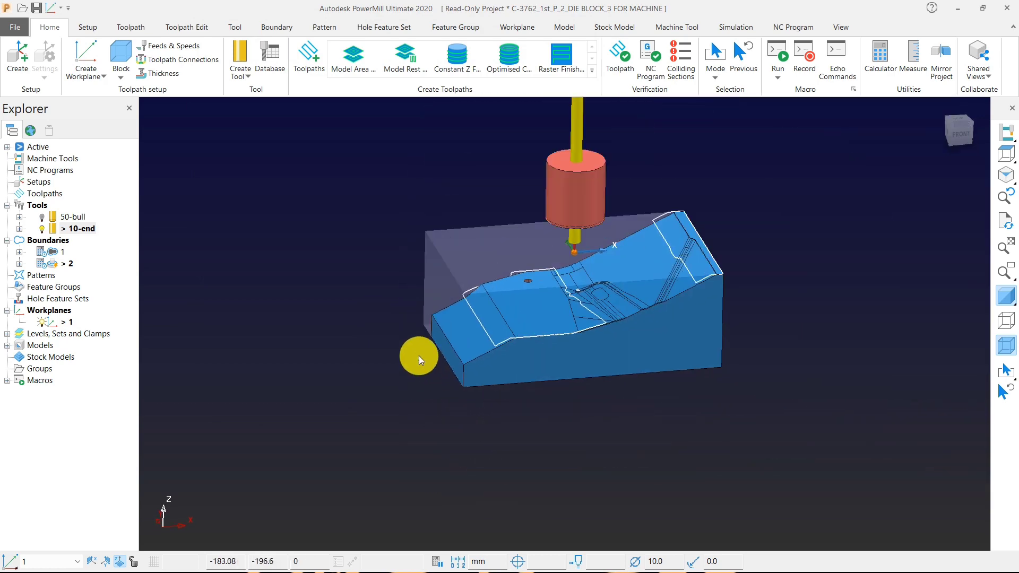
pyautogui.scroll(5, 576, 215)
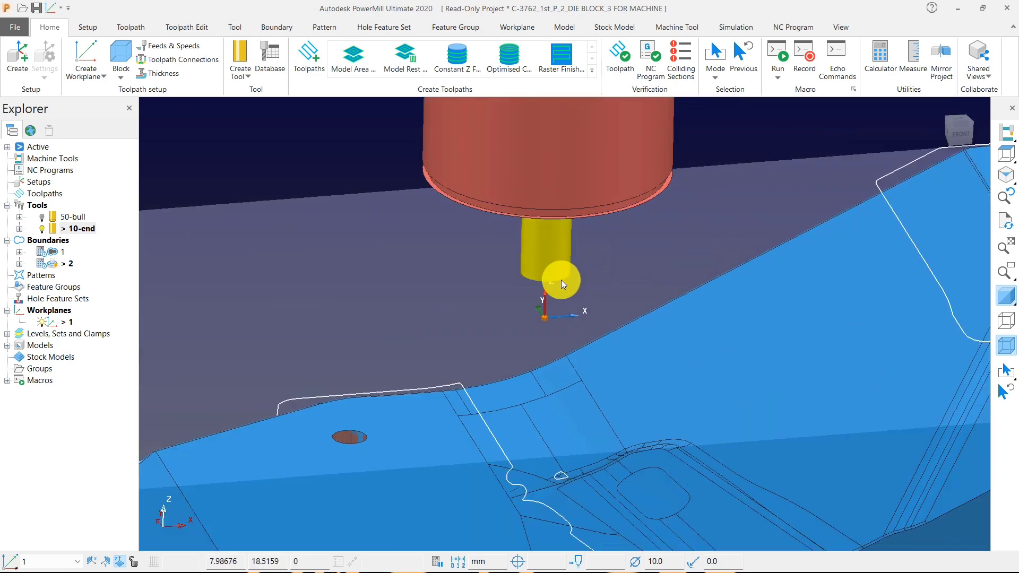
pyautogui.scroll(-5, 562, 279)
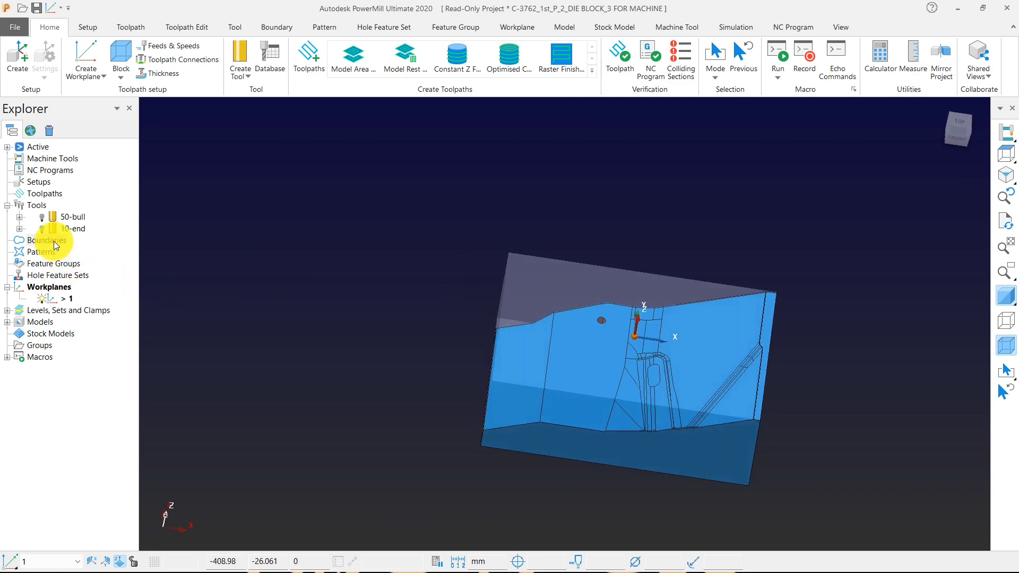
# Step: Create a Stock Model Rest boundary using the 10-end tool and accept its settings
pyautogui.rightClick(55, 243)
pyautogui.moveTo(186, 315)
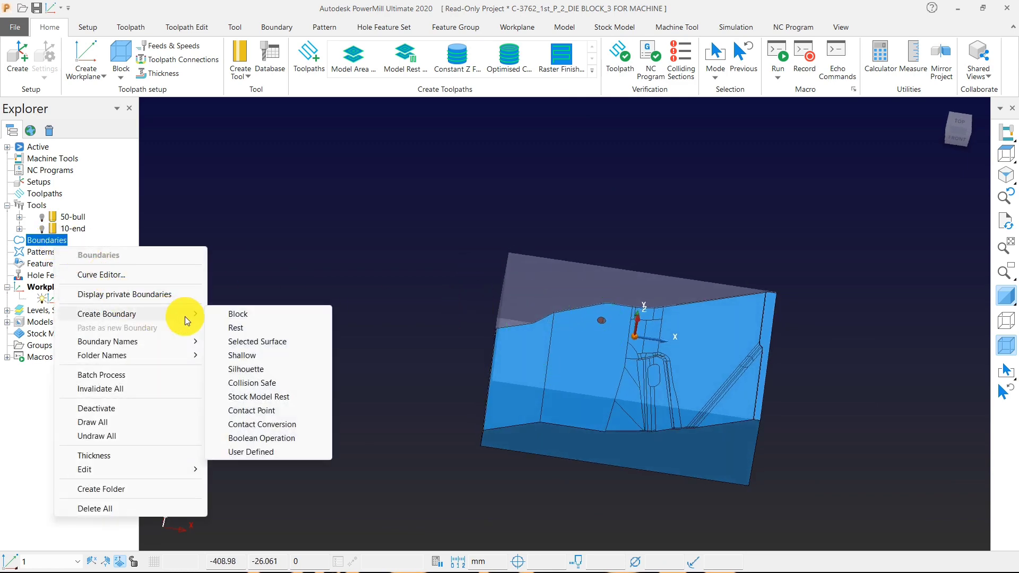
pyautogui.click(272, 397)
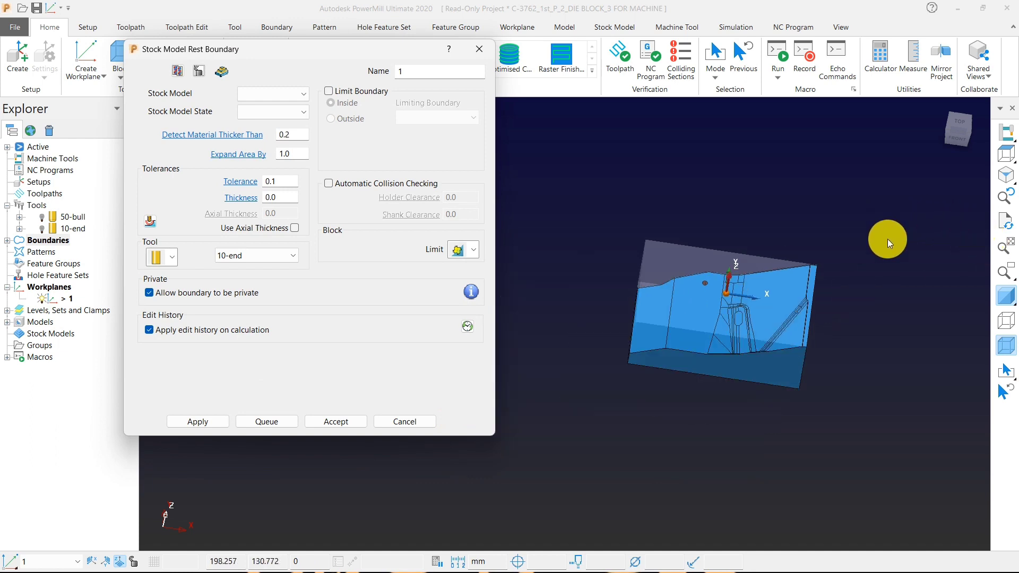
pyautogui.moveTo(886, 238); pyautogui.dragTo(710, 253, button='middle')
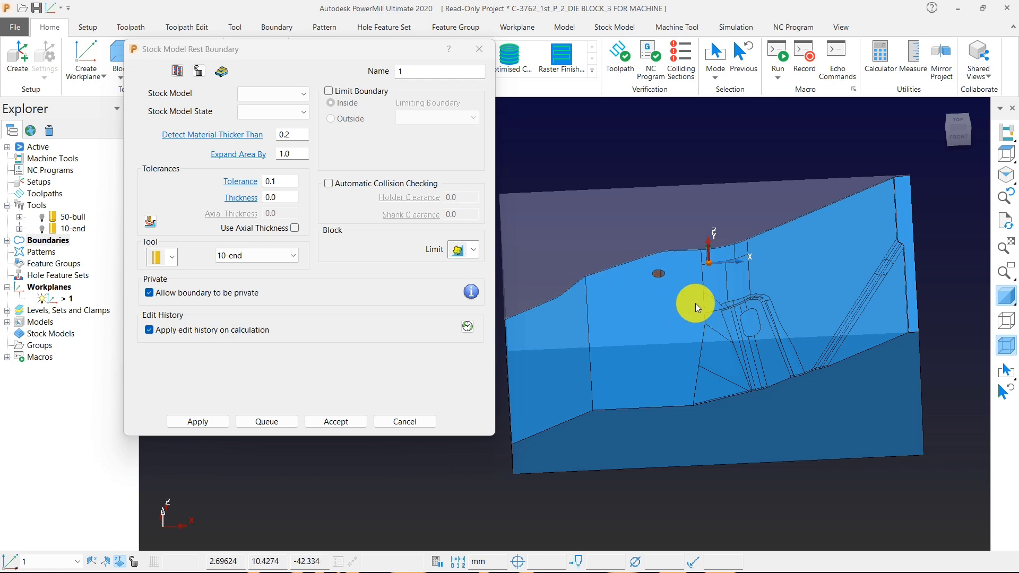
pyautogui.click(351, 419)
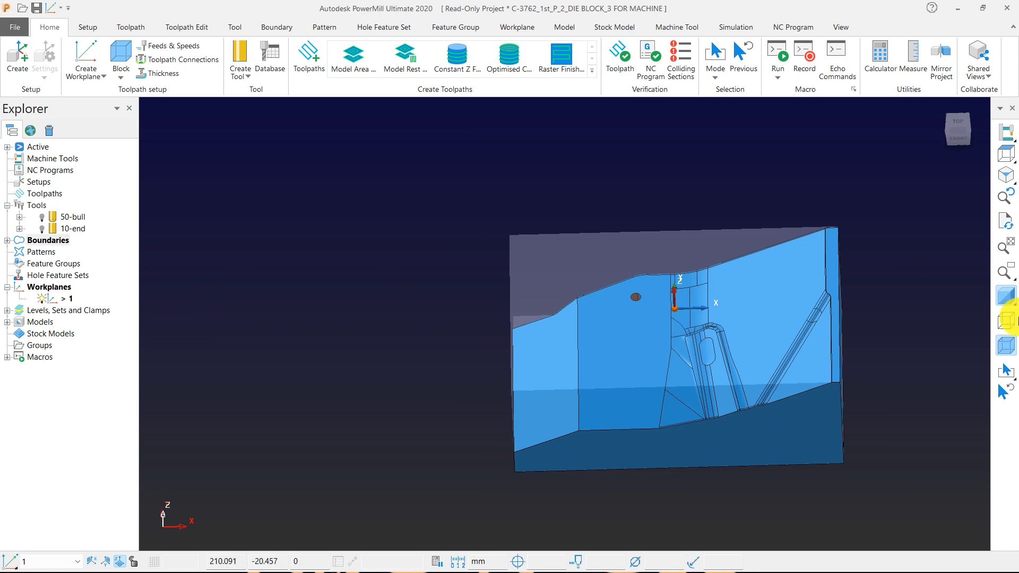
# Step: Start a Model Area Clearance toolpath and assign the 50-bull tool to it
pyautogui.click(353, 58)
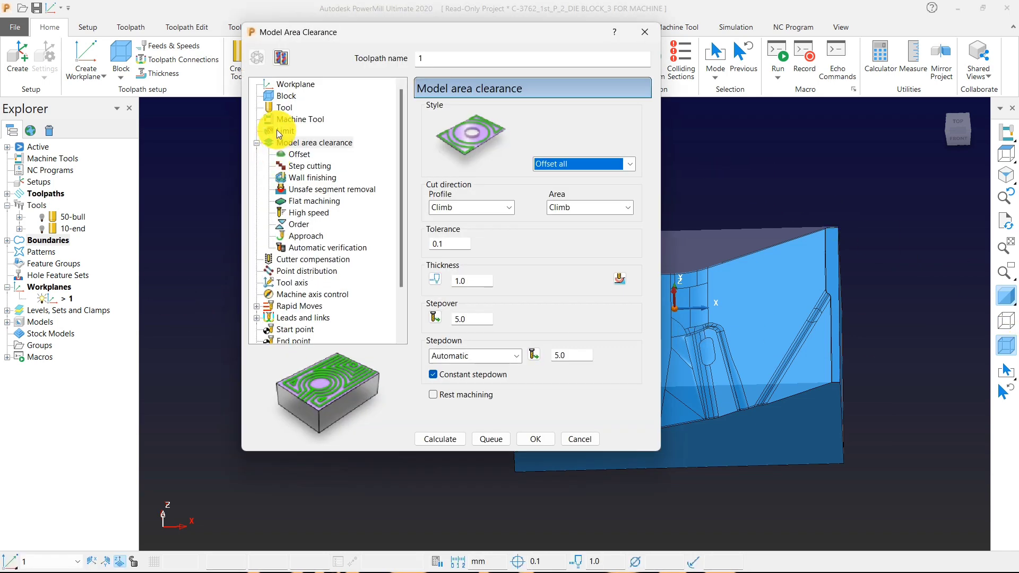
pyautogui.click(281, 108)
pyautogui.click(526, 114)
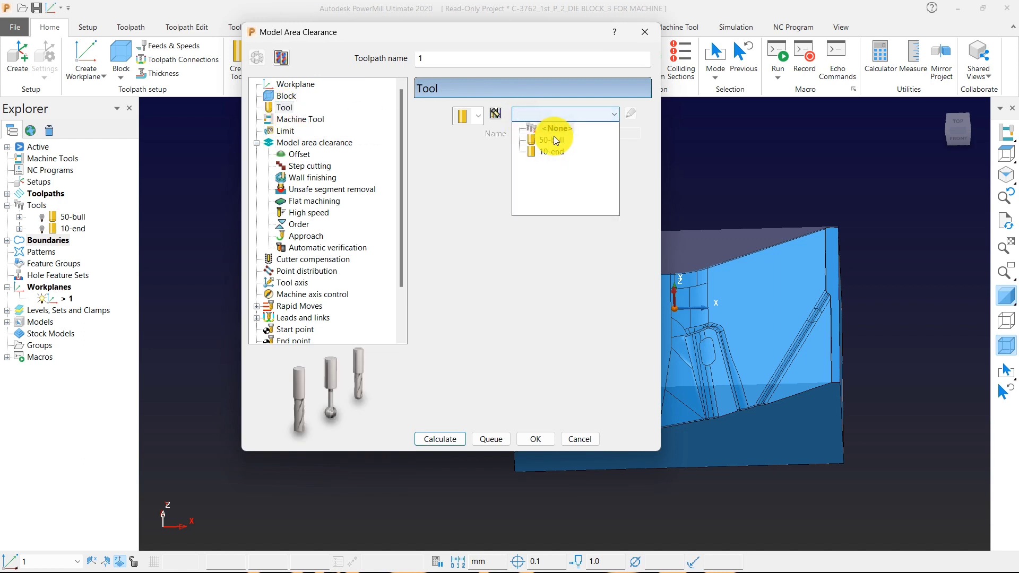
pyautogui.click(555, 130)
# Step: Set the area cut direction to Any and use separate radial and axial thickness with a radial thickness of 0
pyautogui.click(319, 142)
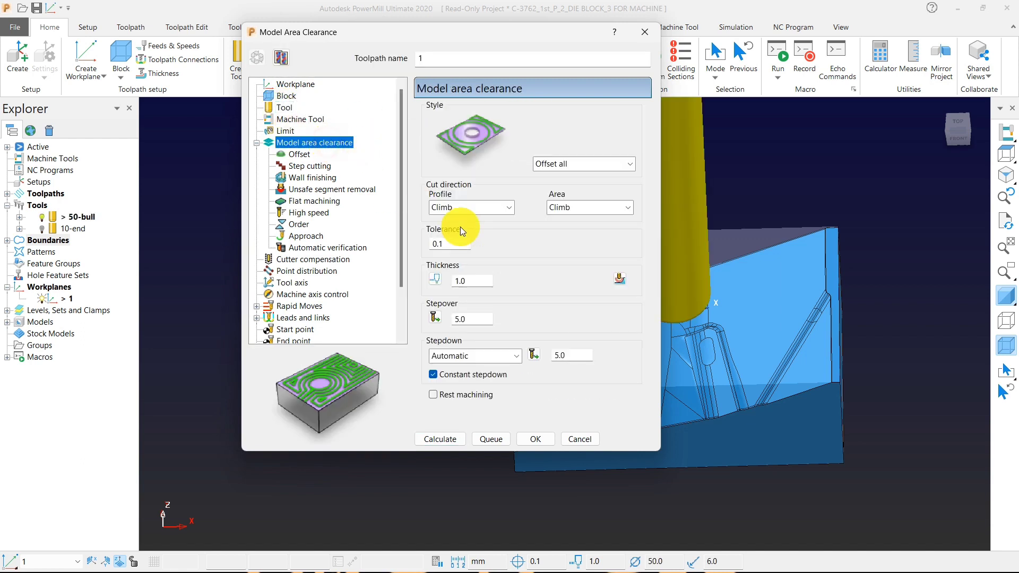
pyautogui.click(594, 207)
pyautogui.click(566, 246)
pyautogui.click(436, 282)
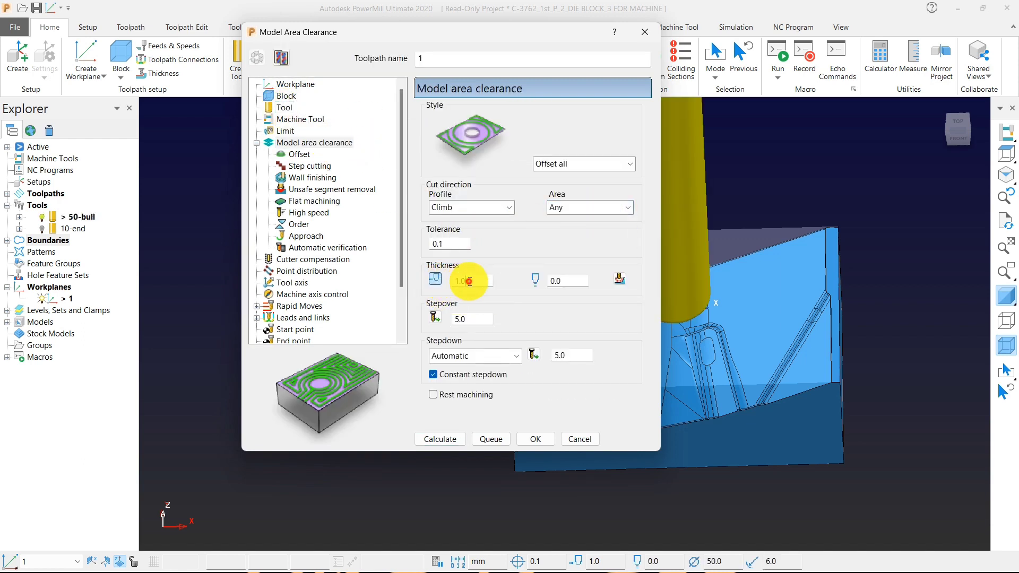
pyautogui.write('0')
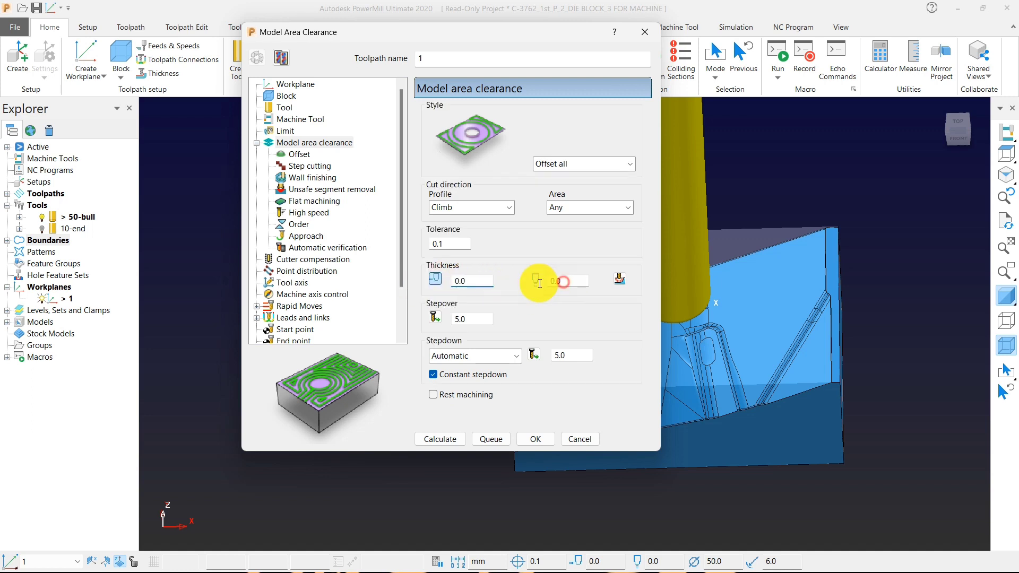
# Step: Set the toolpath's stepover to 30 mm and its stepdown to 0.3 mm
pyautogui.click(481, 320)
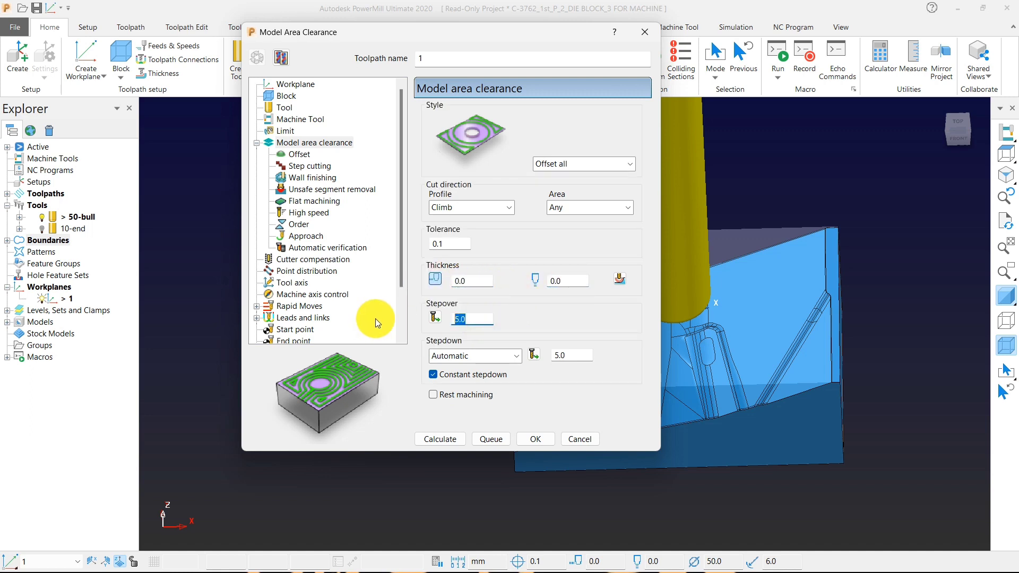
pyautogui.write('30')
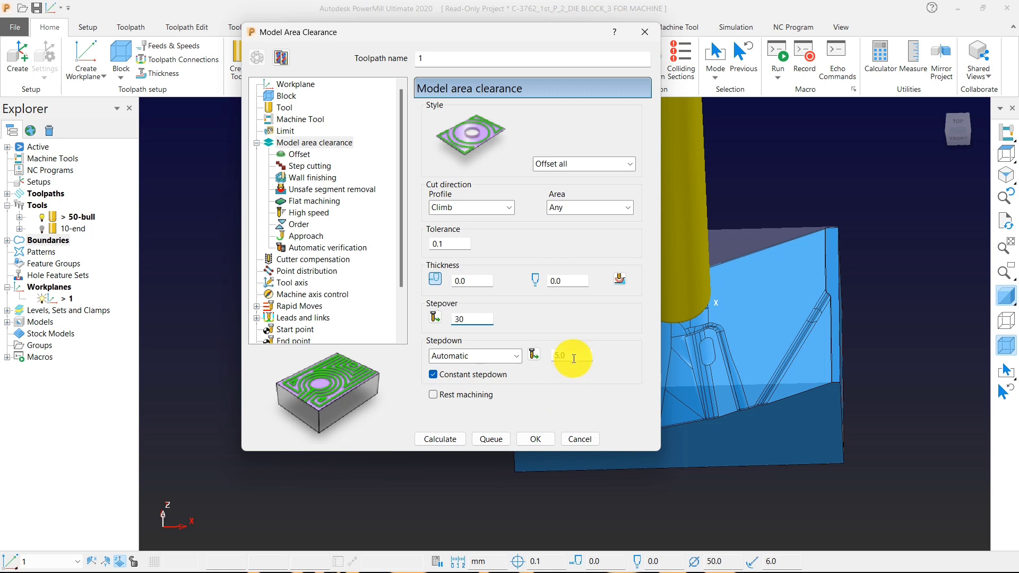
pyautogui.click(573, 357)
pyautogui.write('.')
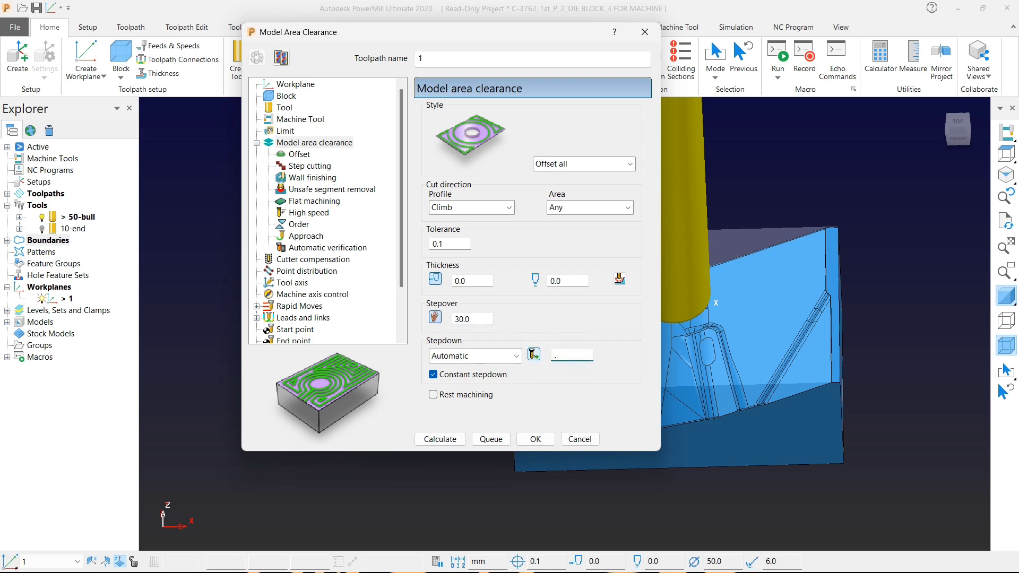
pyautogui.write('3')
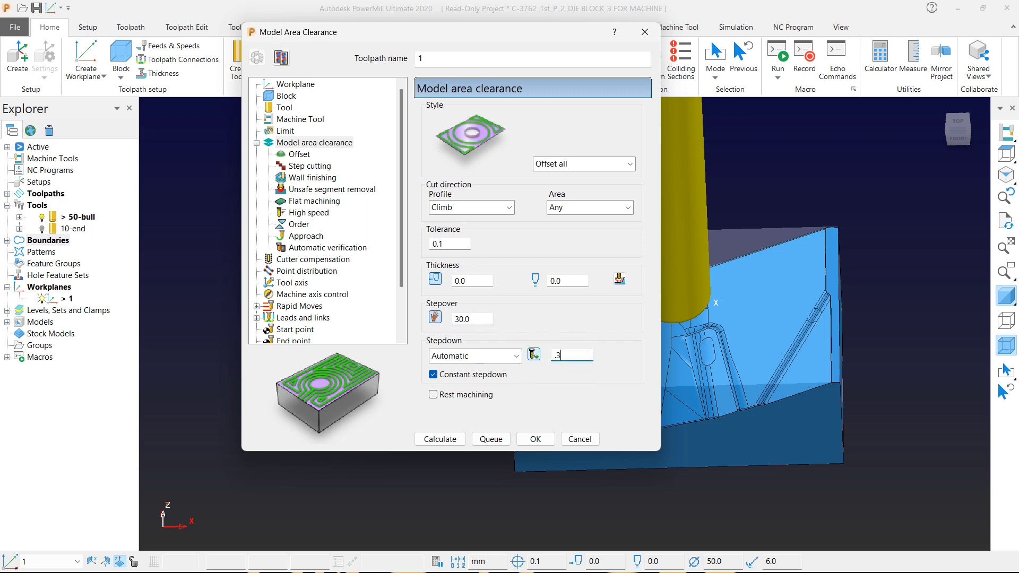
# Step: Toggle Maintain cut direction in the offset settings and switch the block limit to its other option
pyautogui.click(299, 154)
pyautogui.click(434, 133)
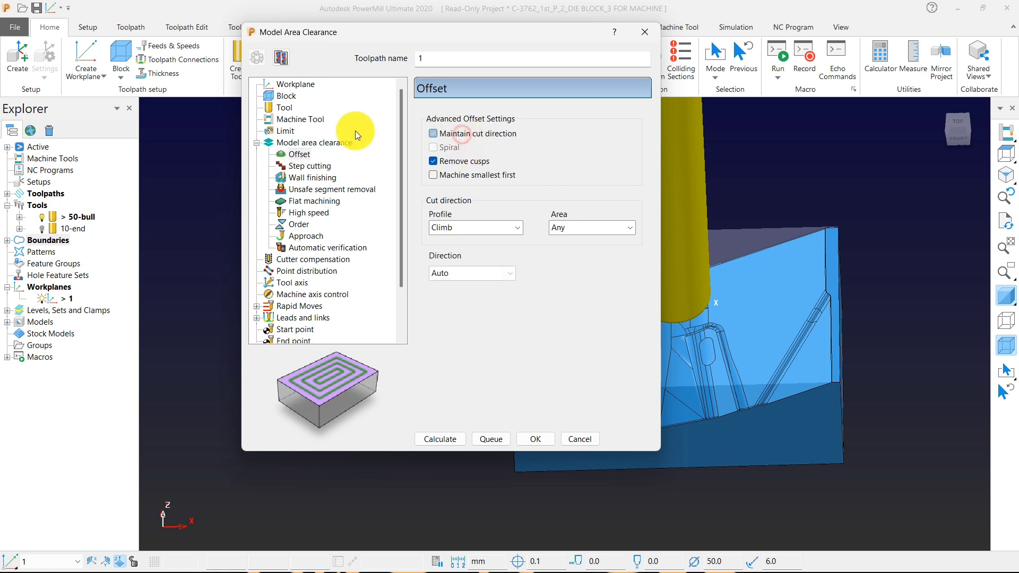
pyautogui.click(286, 130)
pyautogui.click(616, 261)
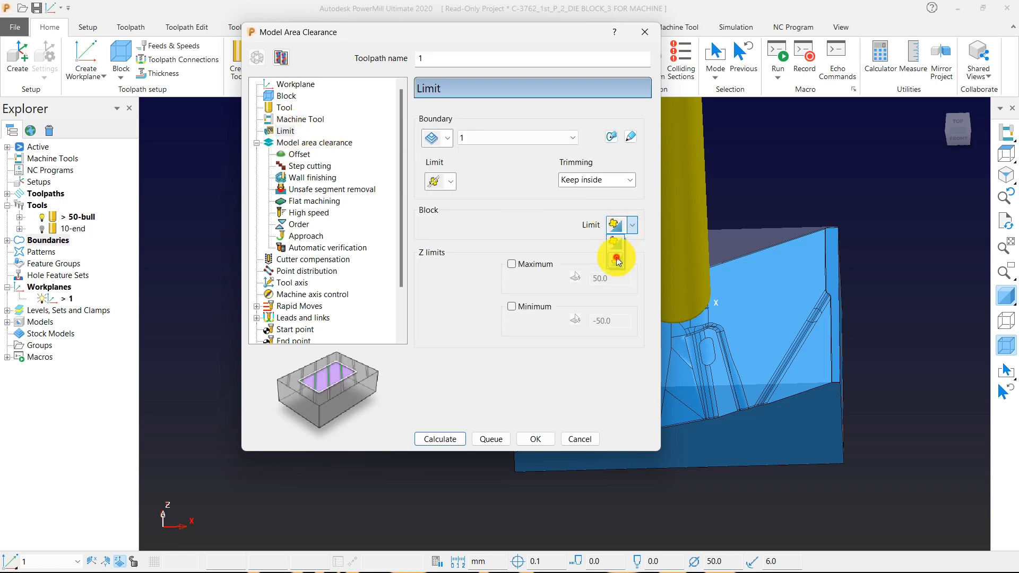
# Step: Review the rapid moves and clearances, and try to calculate the toolpath with boundary 1 as its limit
pyautogui.scroll(-3, 314, 295)
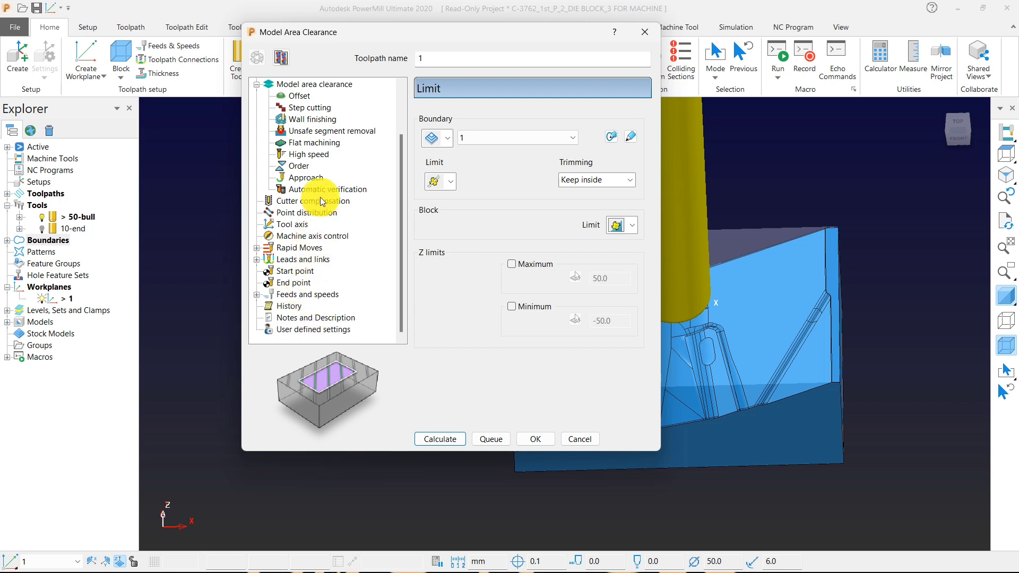
pyautogui.click(310, 250)
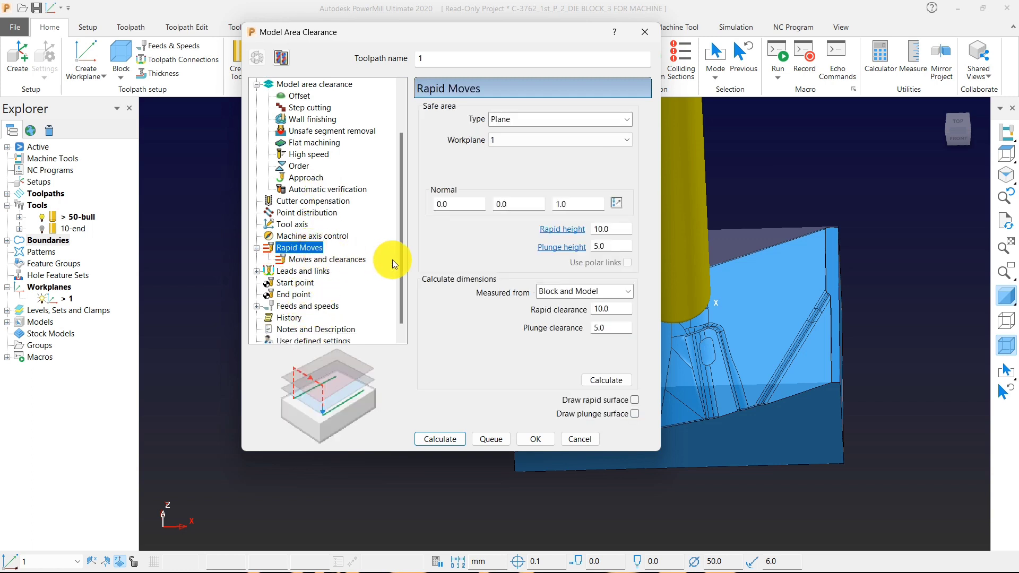
pyautogui.click(347, 260)
pyautogui.click(428, 440)
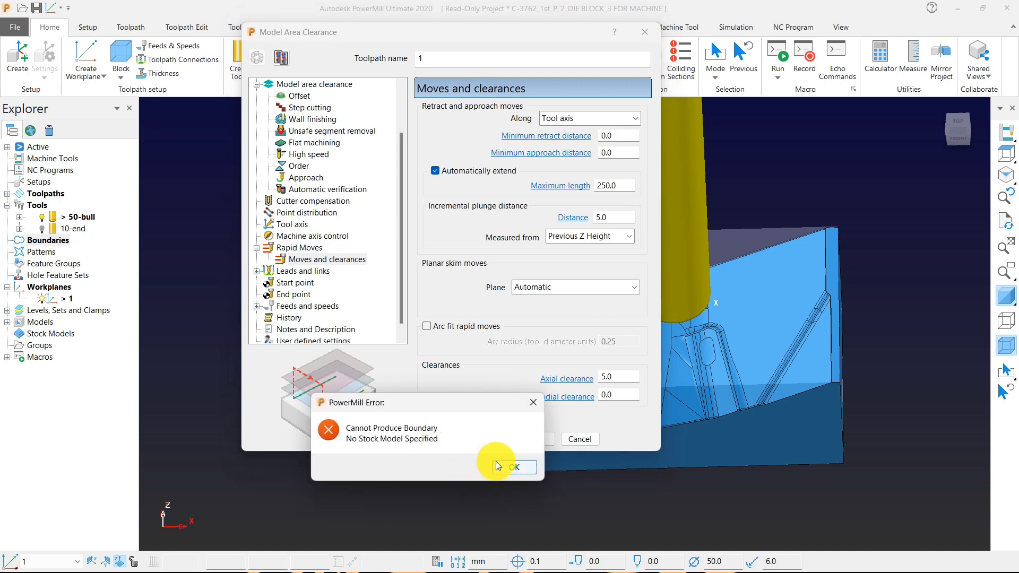
pyautogui.click(497, 461)
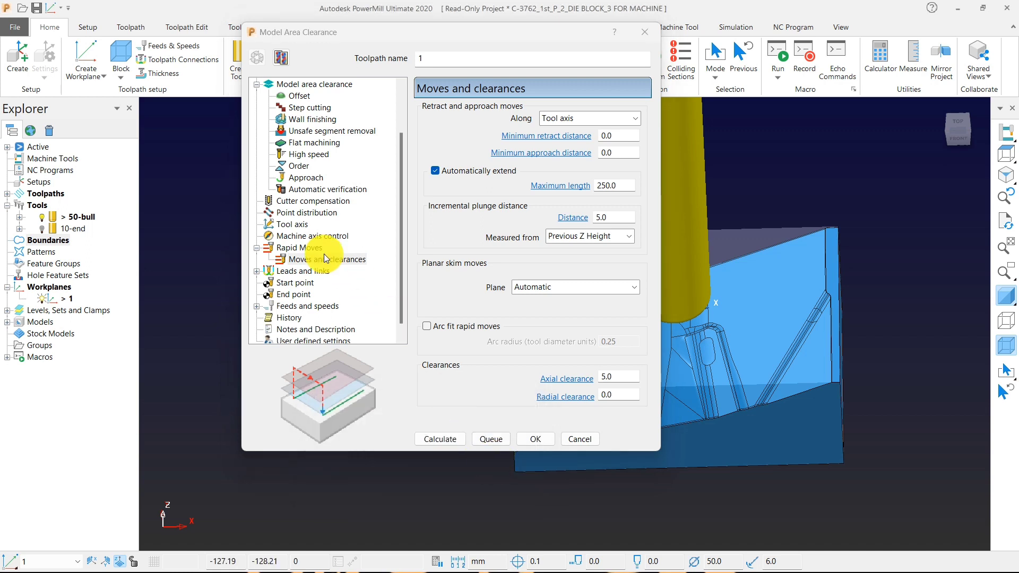
# Step: Clear boundary 1 from the toolpath limits, calculate the area clearance toolpath with the 50-bull tool and close its settings
pyautogui.scroll(2, 343, 208)
pyautogui.click(285, 131)
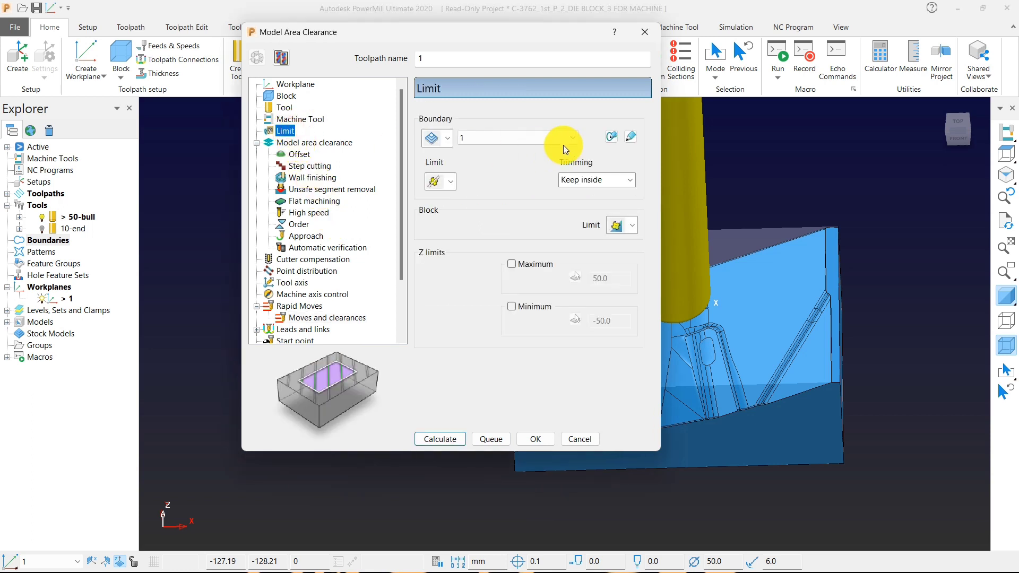
pyautogui.click(554, 138)
pyautogui.click(504, 153)
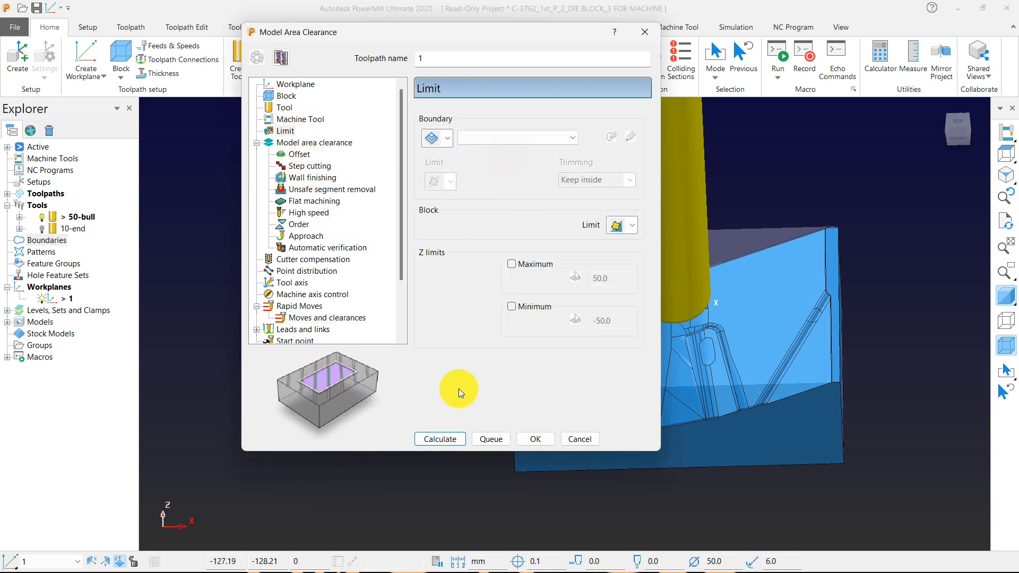
pyautogui.click(441, 441)
pyautogui.click(498, 493)
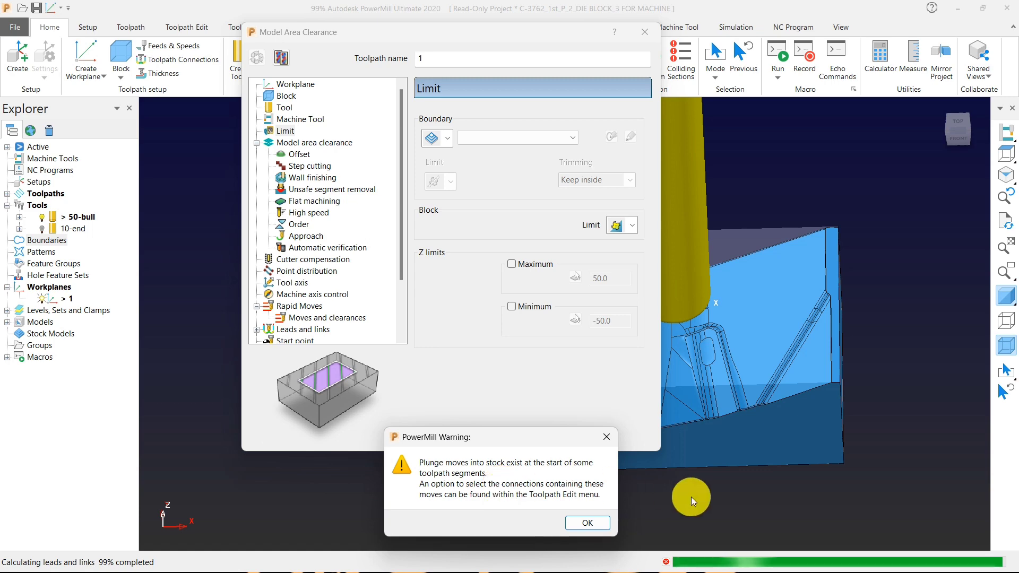
pyautogui.click(588, 521)
pyautogui.click(572, 436)
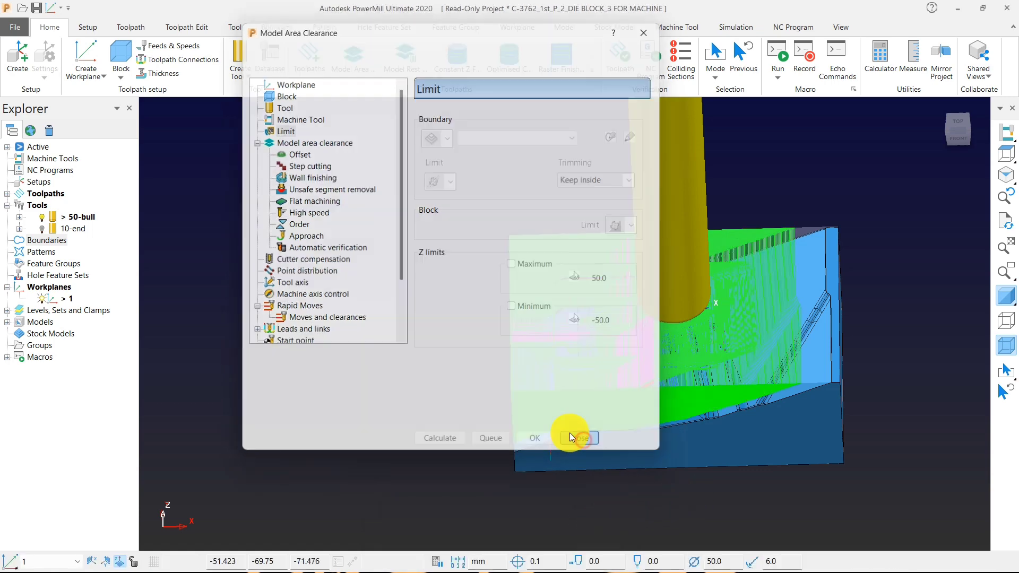
# Step: Examine the calculated area clearance toolpath on the die block from several angles
pyautogui.scroll(-3, 537, 448)
pyautogui.moveTo(537, 447); pyautogui.dragTo(584, 350, button='middle')
pyautogui.scroll(5, 630, 386)
pyautogui.moveTo(630, 386); pyautogui.dragTo(515, 386, button='middle')
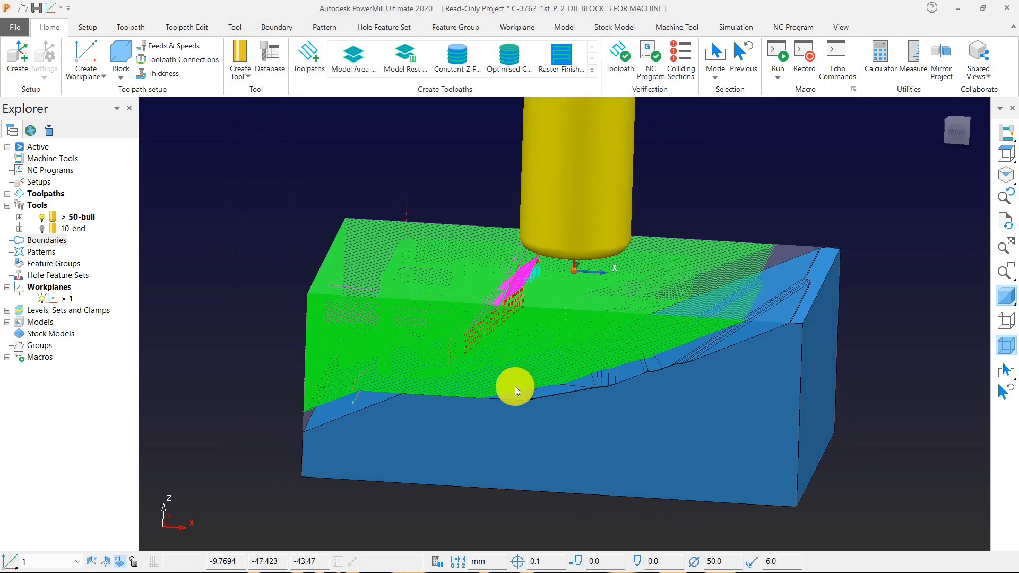
pyautogui.scroll(-3, 515, 386)
pyautogui.moveTo(463, 310); pyautogui.dragTo(543, 307, button='middle')
pyautogui.scroll(-2, 543, 308)
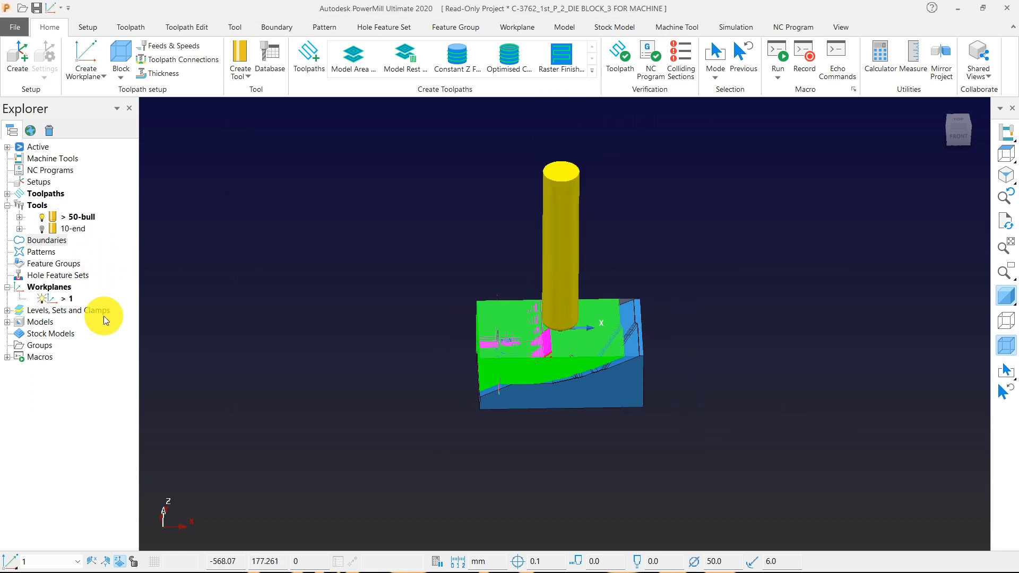
# Step: Create a stock model on workplane 1 with a stepover of 1
pyautogui.rightClick(51, 334)
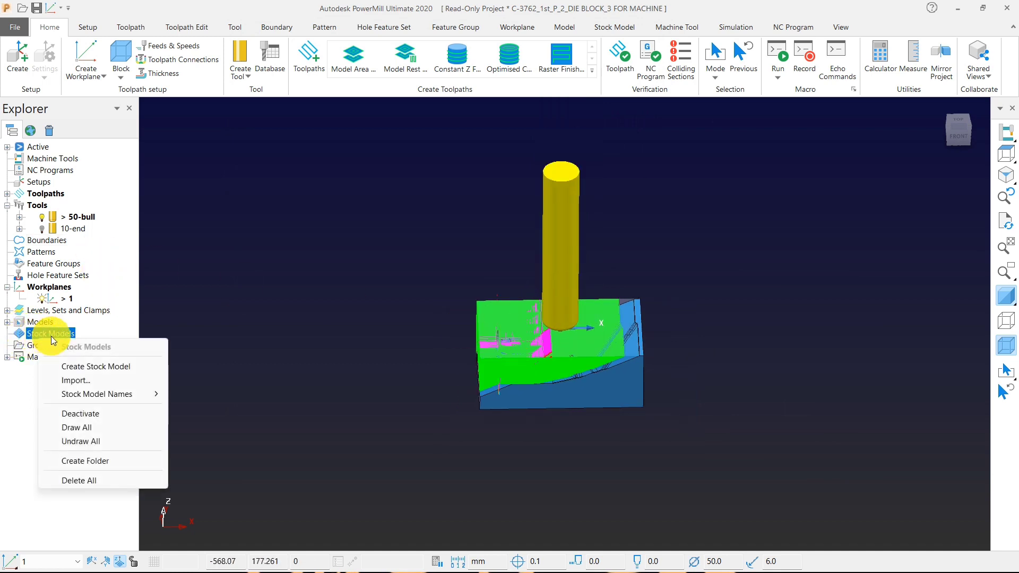
pyautogui.click(90, 369)
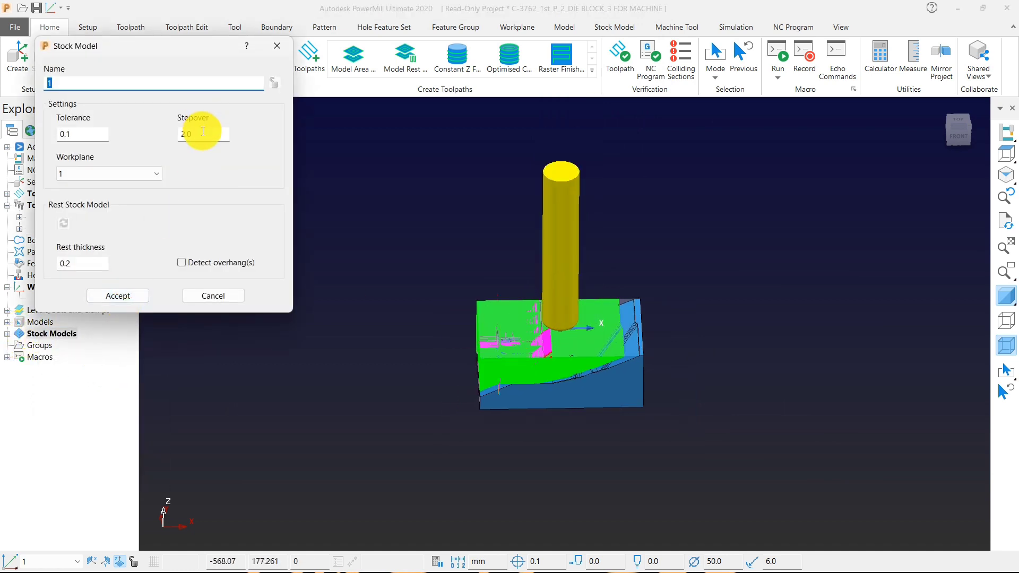
pyautogui.click(202, 134)
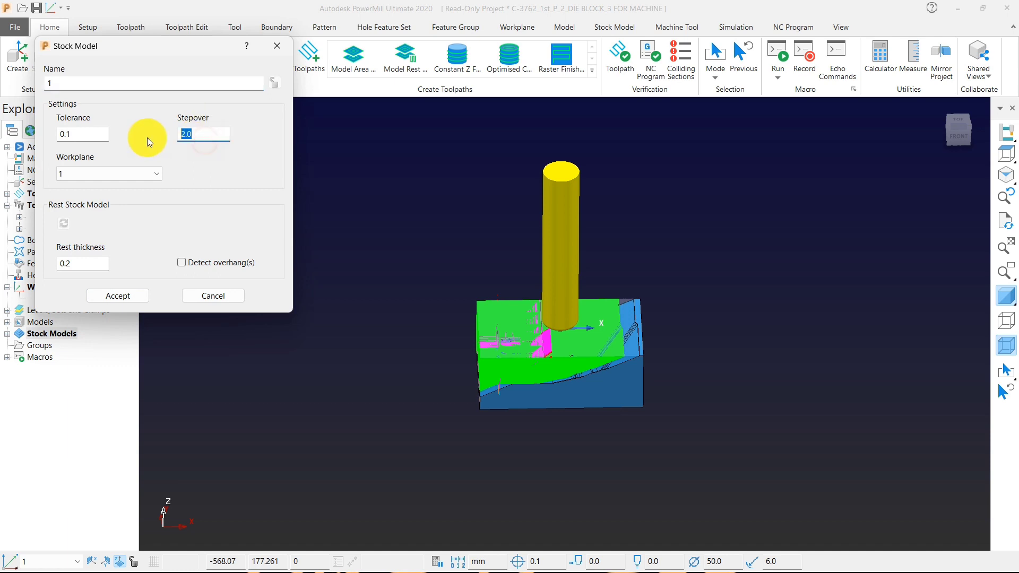
pyautogui.write('1')
pyautogui.click(133, 293)
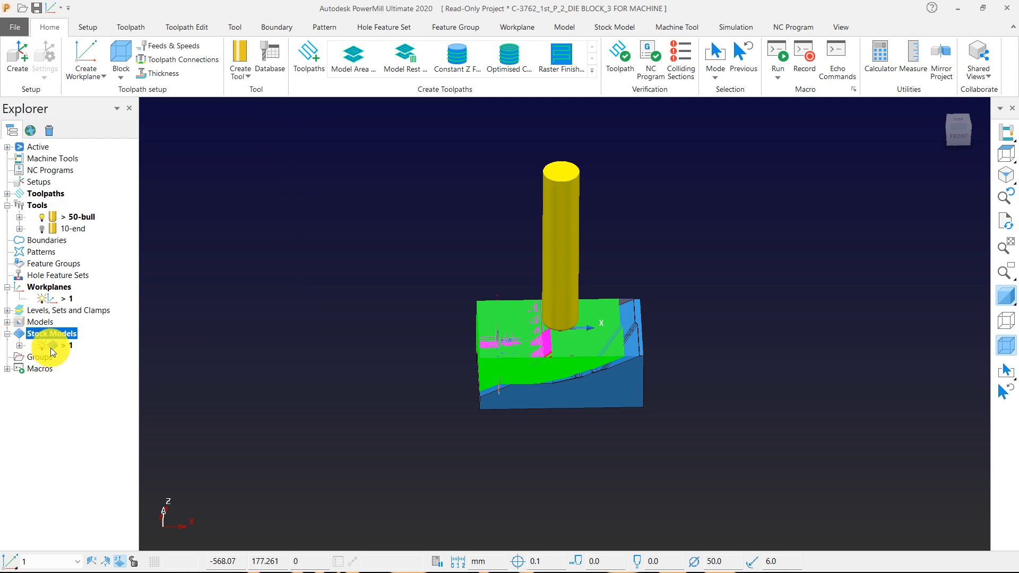
# Step: Add toolpath 1 to the stock model and calculate the stock model
pyautogui.click(8, 194)
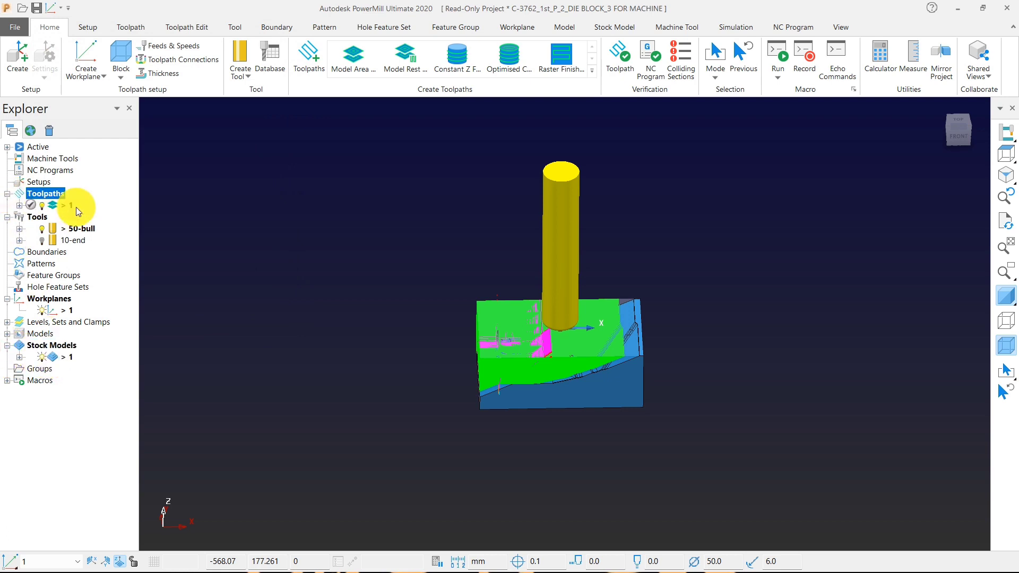
pyautogui.rightClick(66, 207)
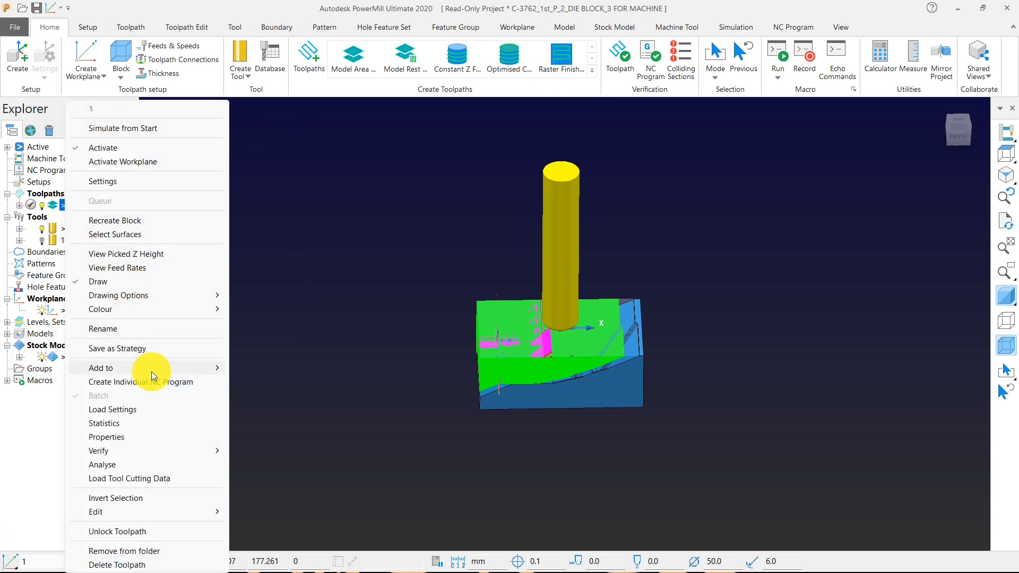
pyautogui.moveTo(189, 372)
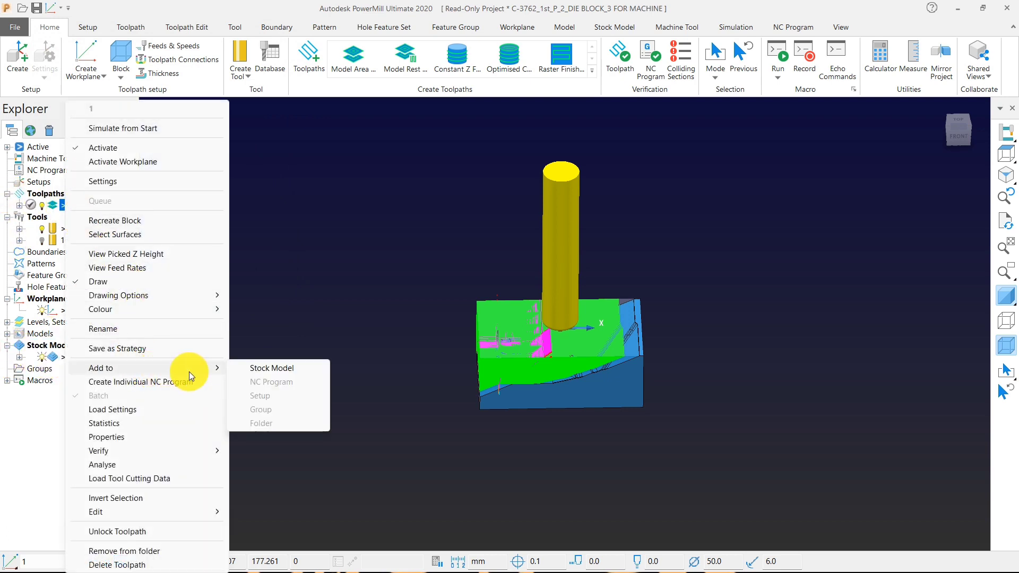
pyautogui.click(270, 373)
pyautogui.rightClick(57, 358)
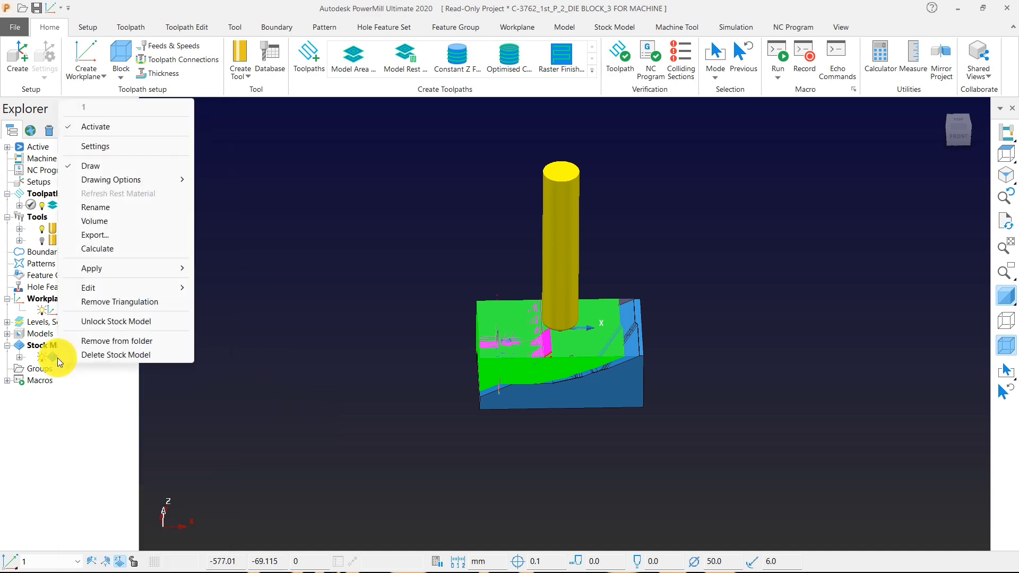
pyautogui.click(96, 249)
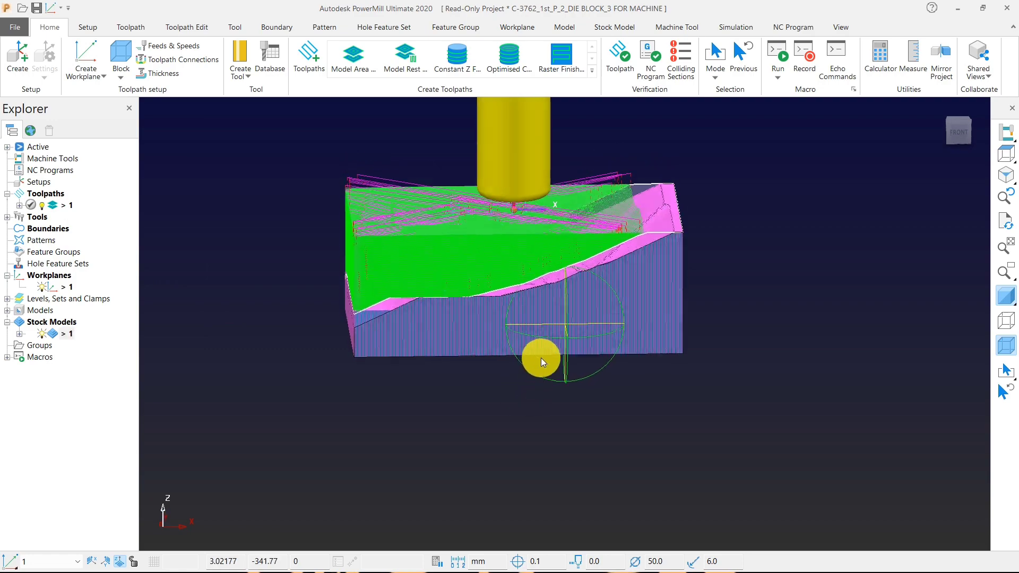
# Step: Deactivate toolpath 1 so that the calculated stock model can be viewed without its moves
pyautogui.rightClick(68, 205)
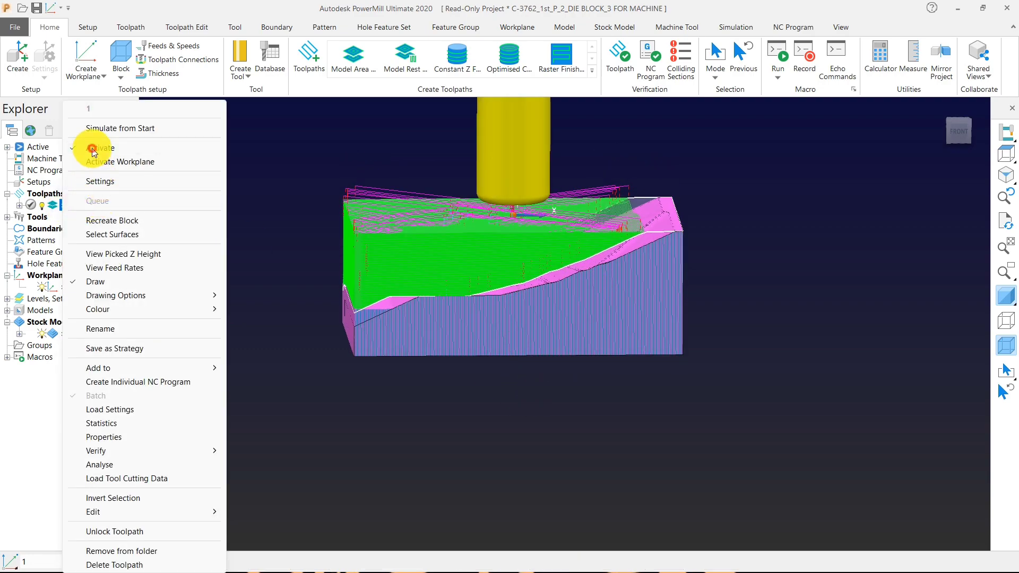
pyautogui.click(84, 146)
pyautogui.moveTo(384, 292)
pyautogui.mouseDown(button='middle')
pyautogui.moveTo(473, 337)
pyautogui.moveTo(437, 387)
pyautogui.moveTo(397, 295)
pyautogui.moveTo(467, 340)
pyautogui.moveTo(617, 340)
pyautogui.moveTo(556, 287)
pyautogui.moveTo(636, 334)
pyautogui.moveTo(648, 372)
pyautogui.moveTo(502, 319)
pyautogui.moveTo(408, 265)
pyautogui.moveTo(623, 320)
pyautogui.moveTo(536, 357)
pyautogui.moveTo(409, 289)
pyautogui.moveTo(392, 310)
pyautogui.mouseUp(button='middle')
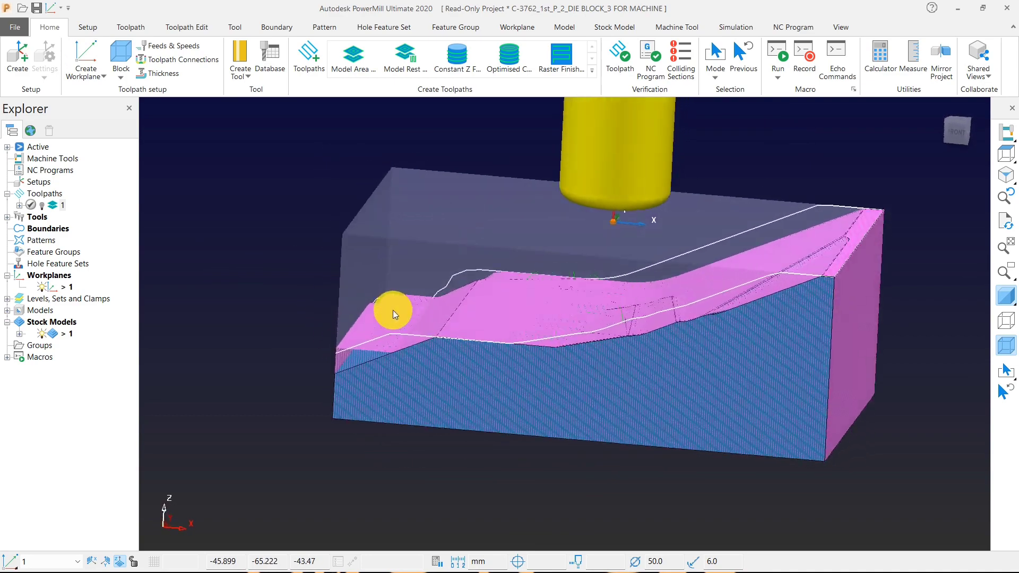
# Step: Set the drawing options of stock model 1 to show only its rest material on the die block
pyautogui.rightClick(64, 333)
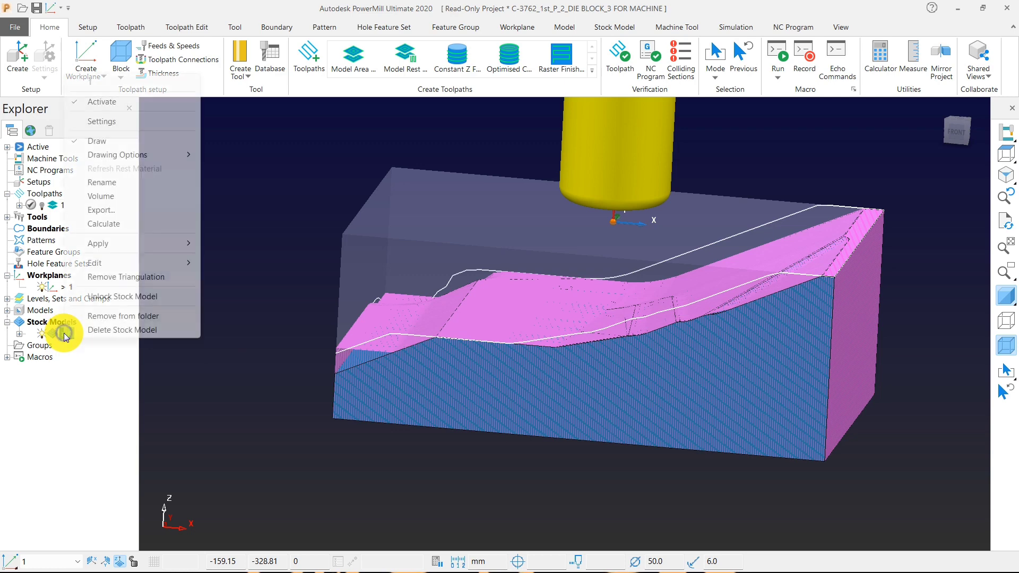
pyautogui.moveTo(125, 159)
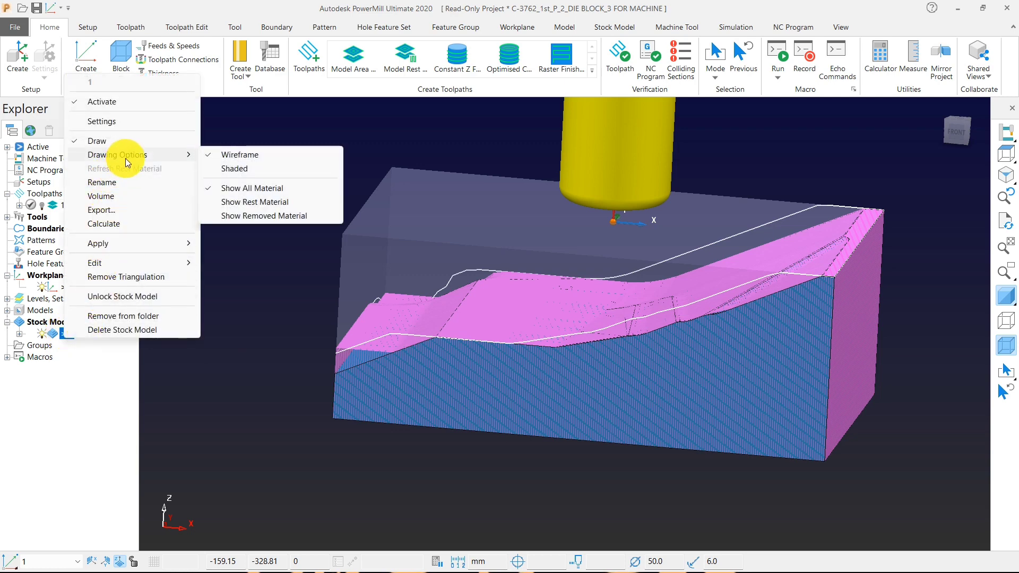
pyautogui.click(252, 204)
pyautogui.moveTo(352, 339); pyautogui.dragTo(202, 347, button='middle')
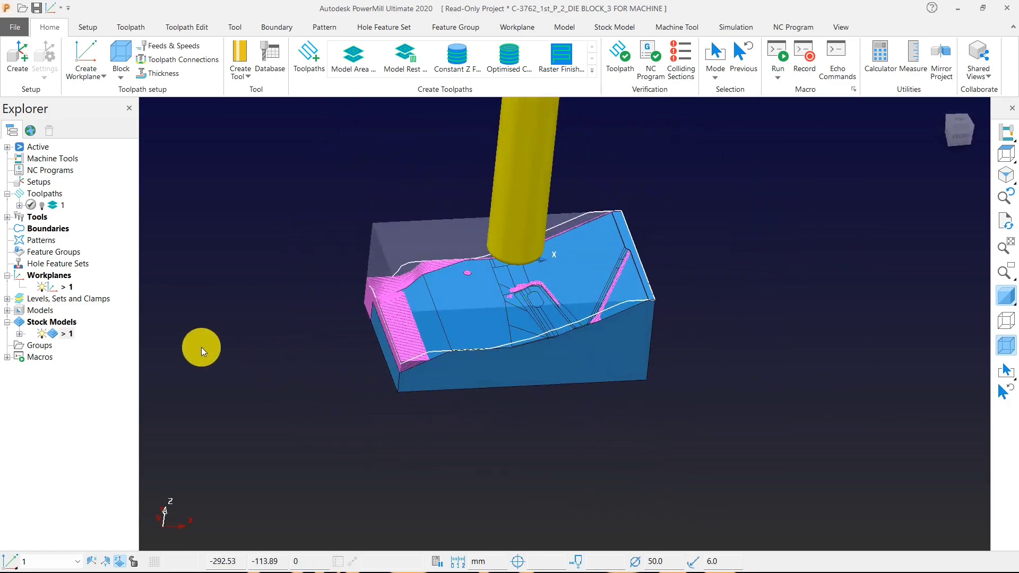
# Step: Start a Stock Model Rest boundary that uses stock model 1 and stock model state 1
pyautogui.rightClick(54, 227)
pyautogui.moveTo(158, 296)
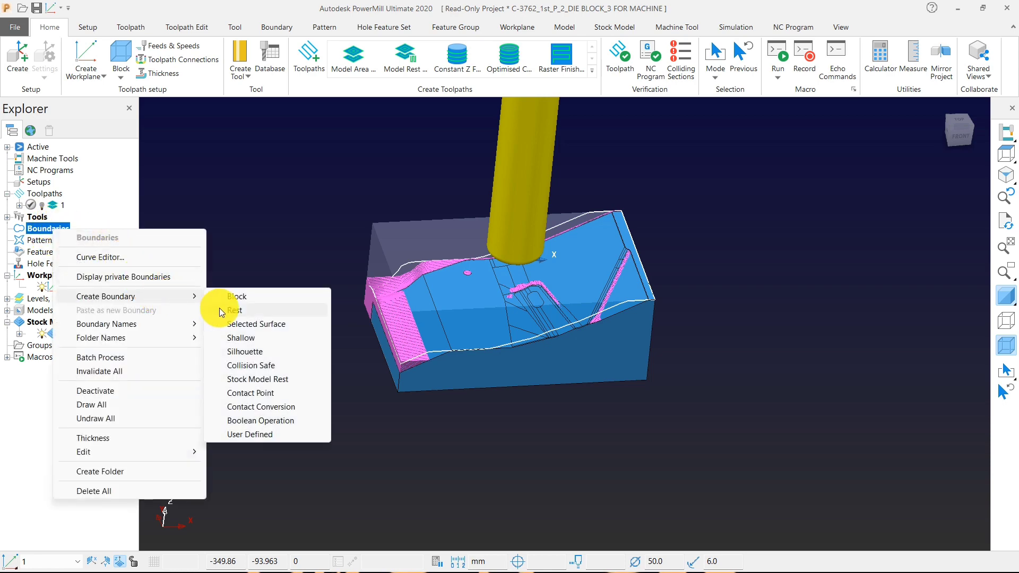
pyautogui.click(271, 380)
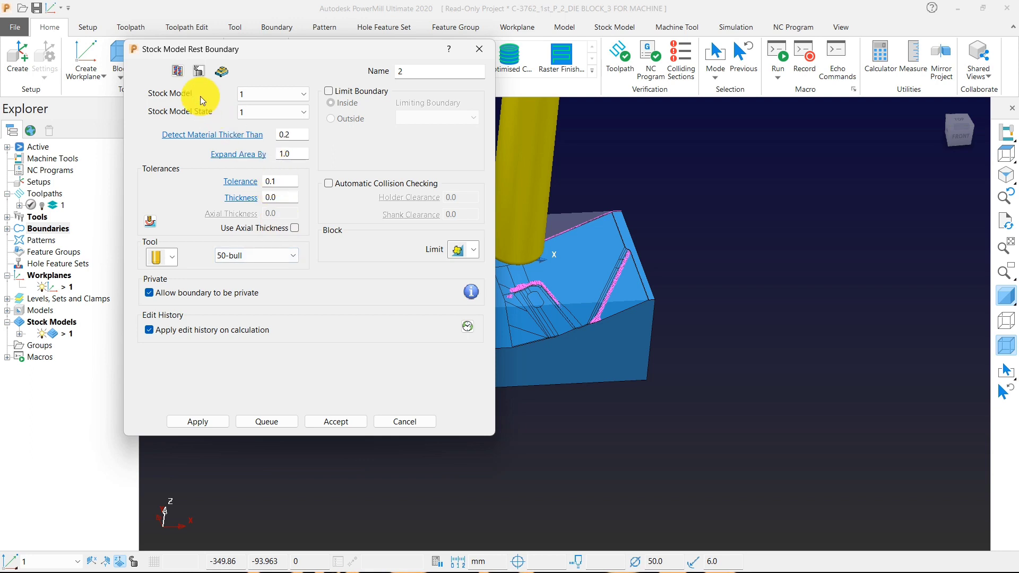
pyautogui.click(278, 98)
pyautogui.click(278, 92)
pyautogui.click(276, 112)
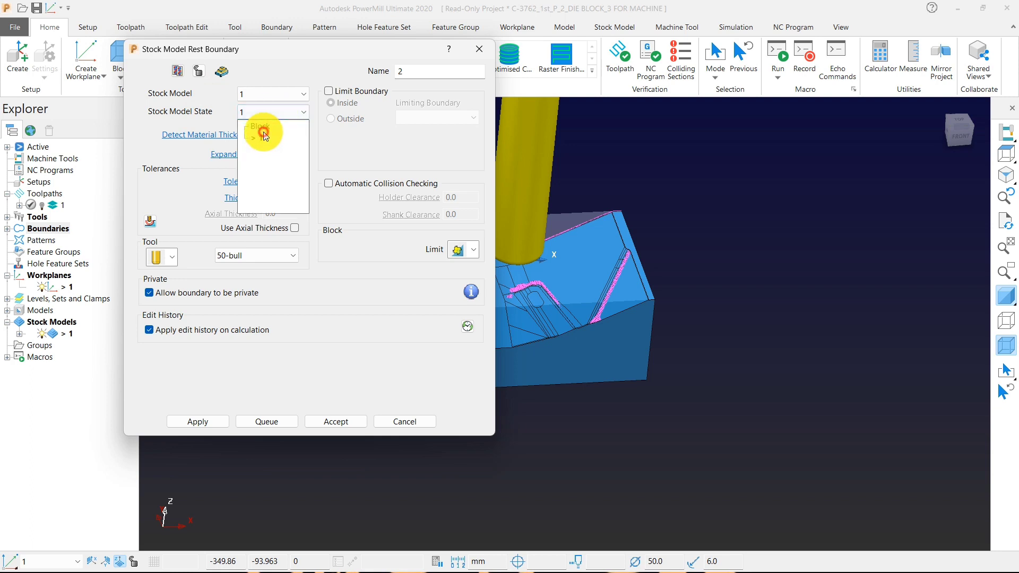
pyautogui.click(265, 137)
pyautogui.click(301, 113)
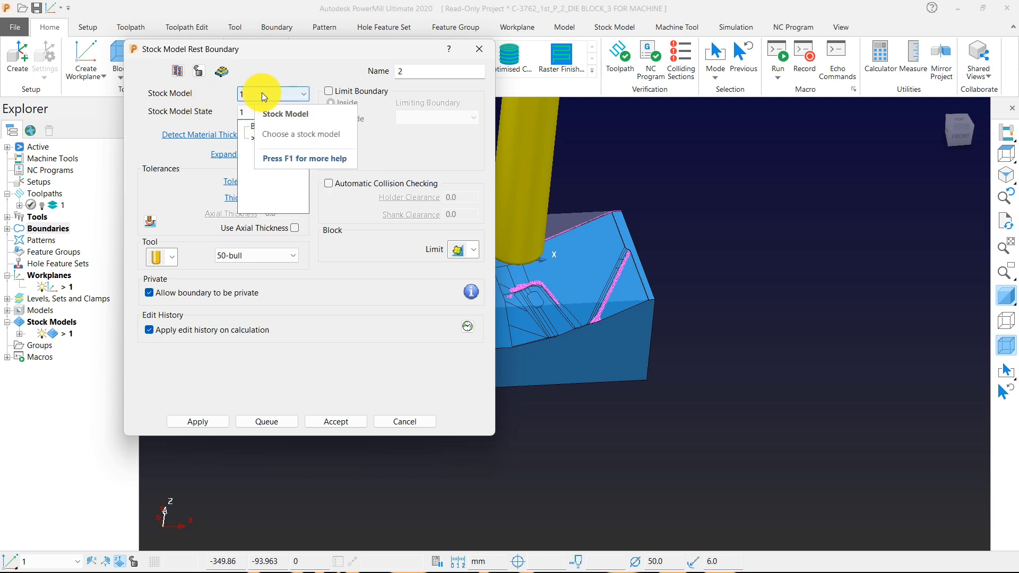
# Step: Calculate the Stock Model Rest boundary with the 50-bull tool, accept it and check its curves on the die block
pyautogui.click(833, 260)
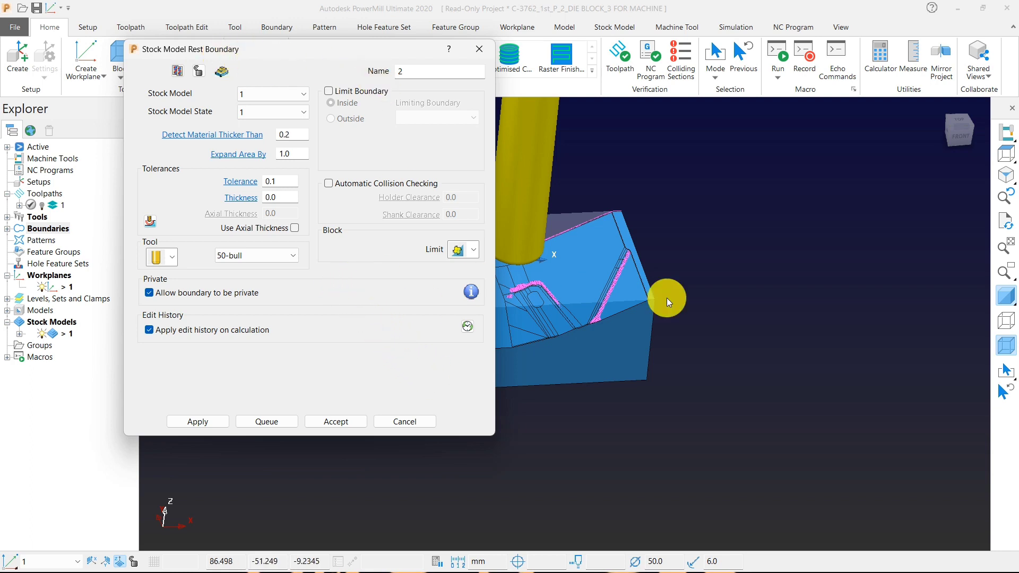
pyautogui.scroll(-5, 753, 288)
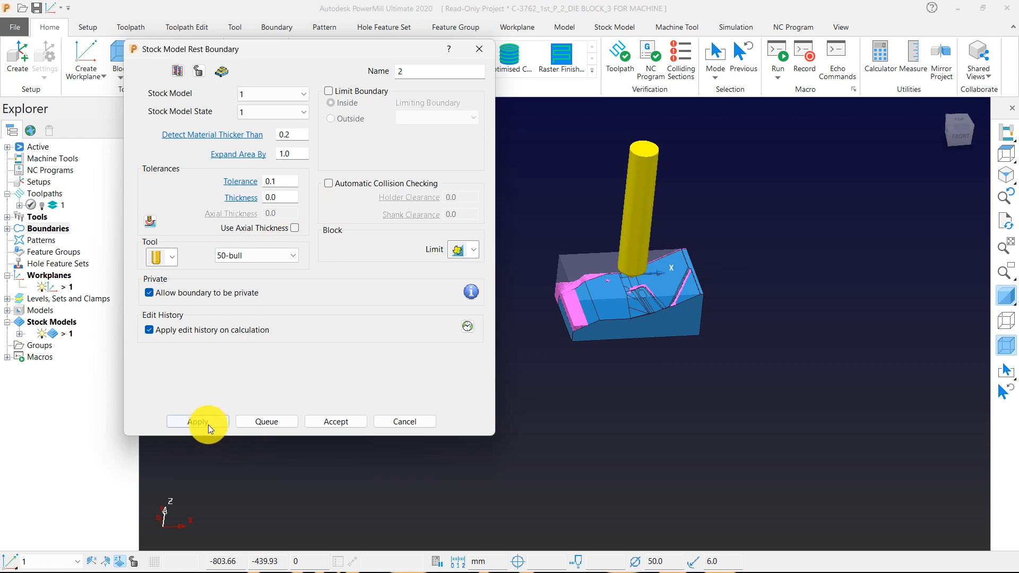
pyautogui.click(338, 422)
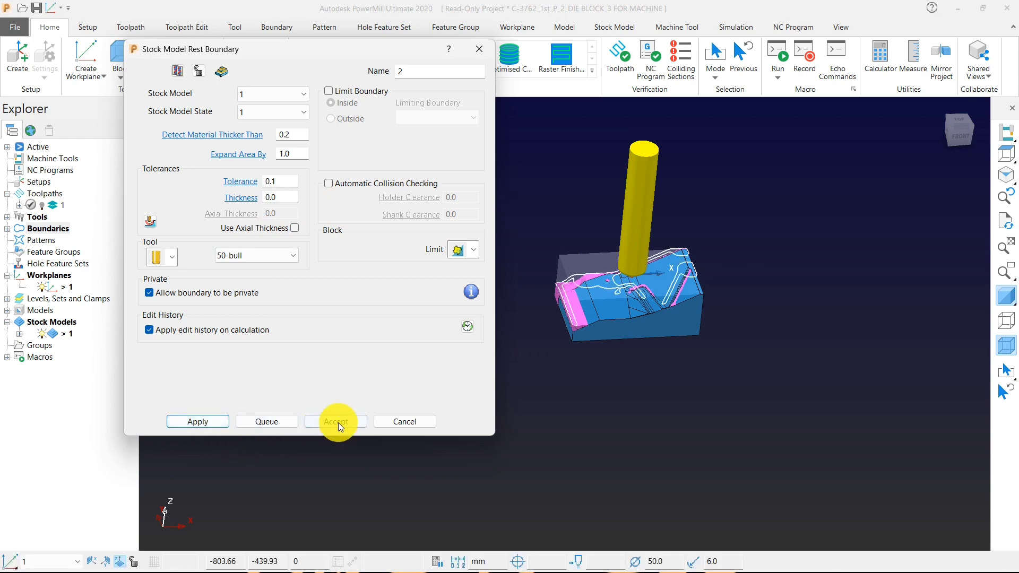
pyautogui.scroll(5, 652, 289)
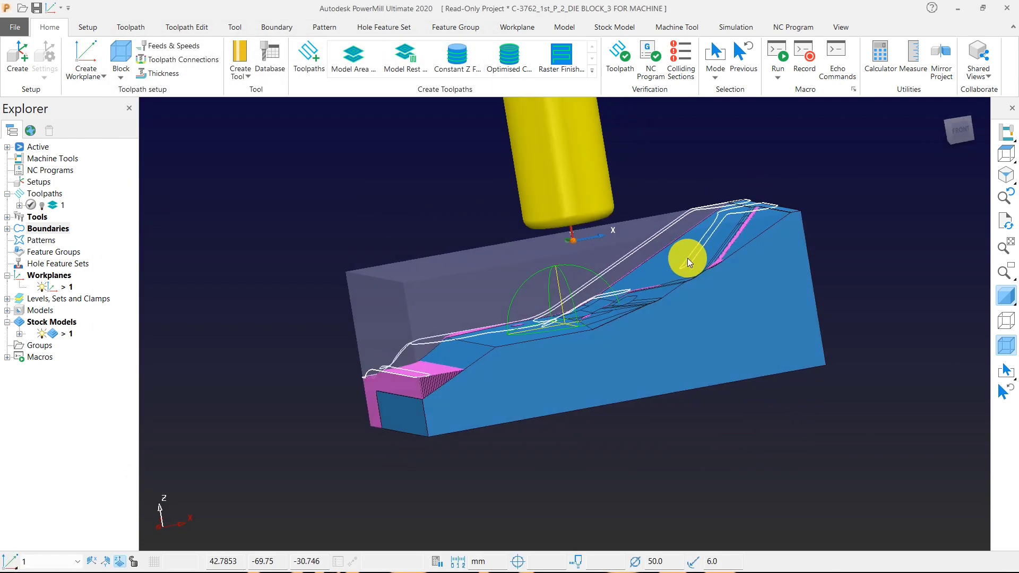
pyautogui.moveTo(687, 258); pyautogui.dragTo(578, 325, button='middle')
# Step: Start another Stock Model Rest boundary and create an end mill of diameter 10 as its tool
pyautogui.rightClick(49, 228)
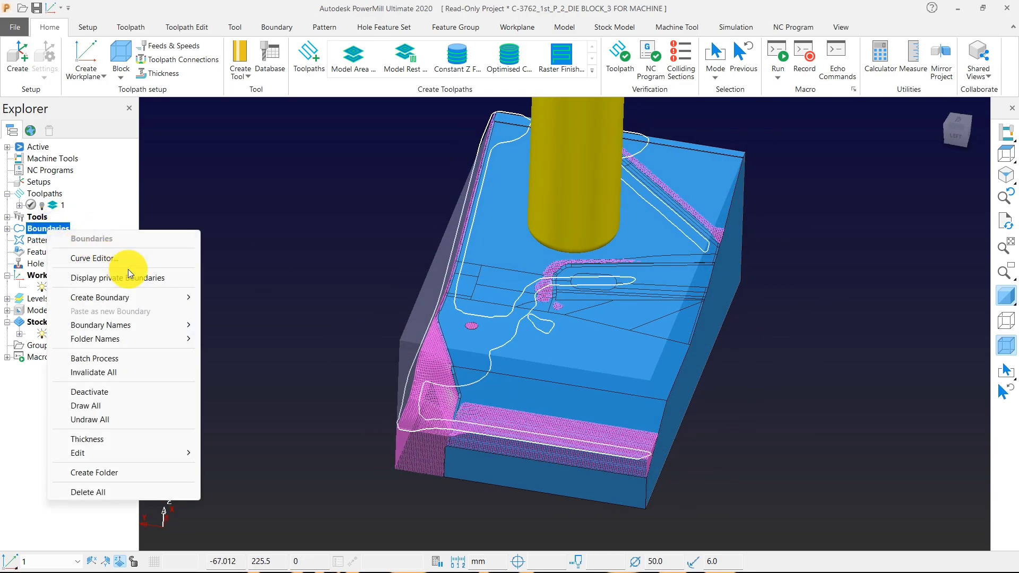
pyautogui.moveTo(167, 296)
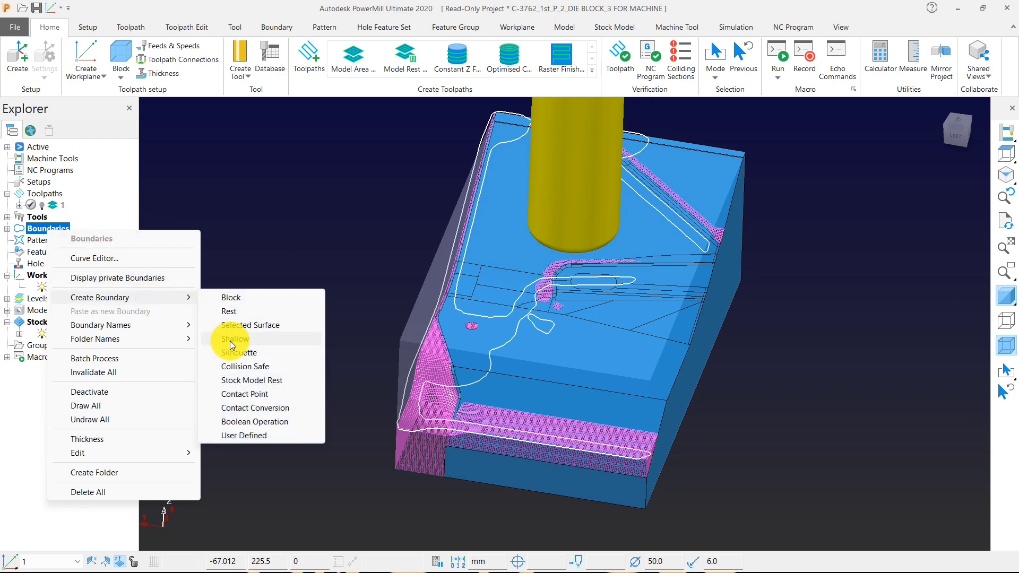
pyautogui.click(241, 379)
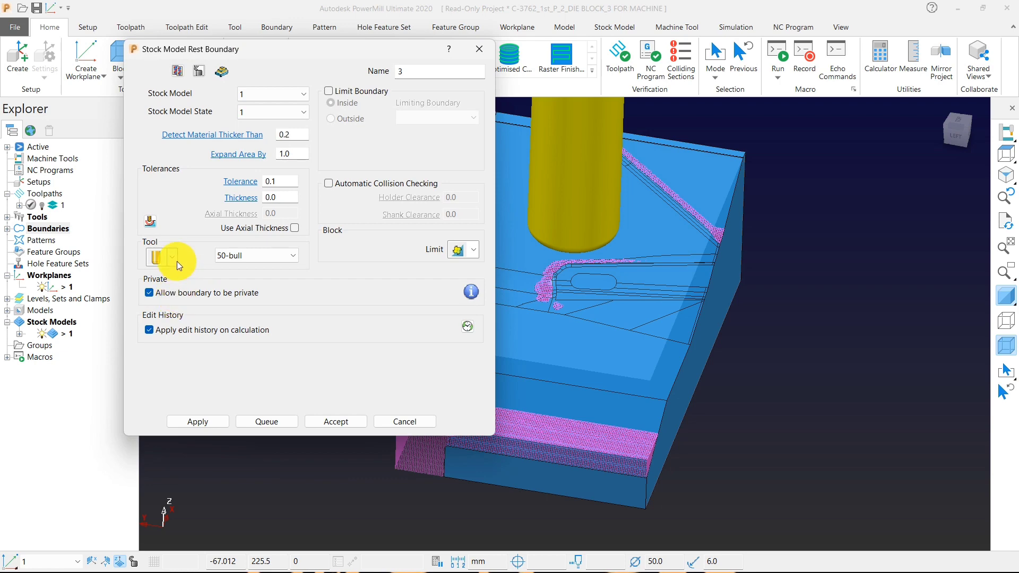
pyautogui.click(172, 256)
pyautogui.click(156, 275)
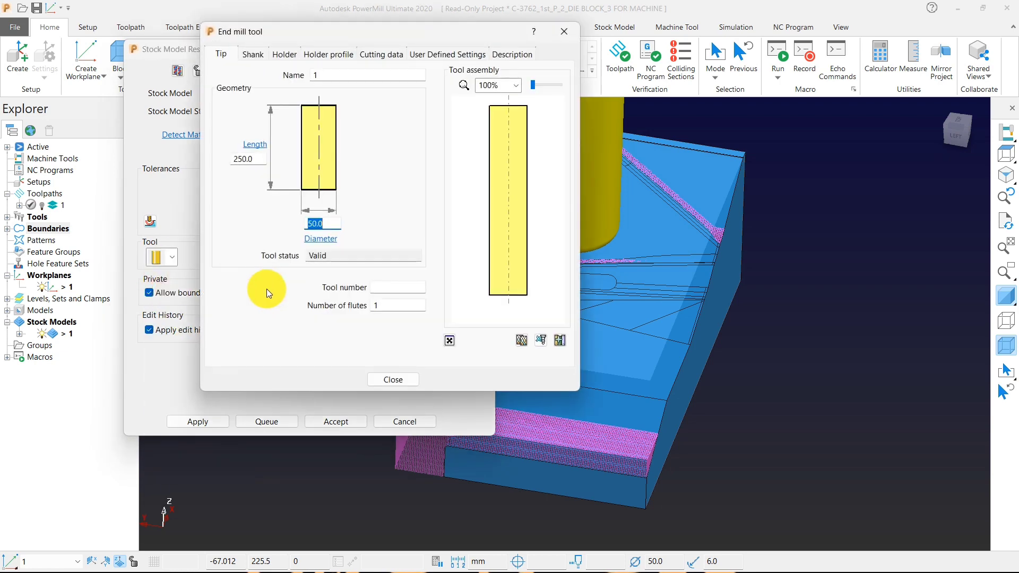
pyautogui.write('1')
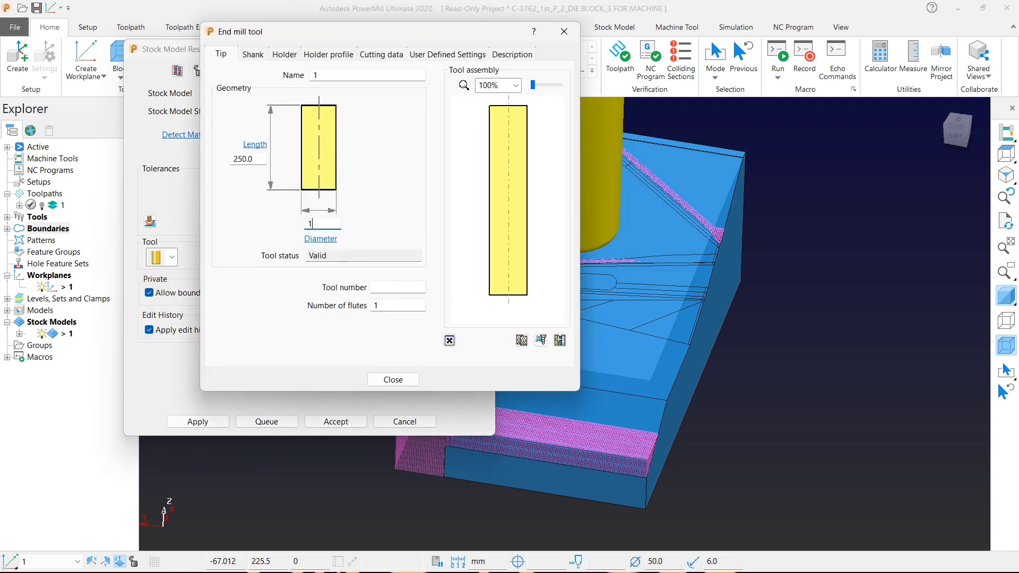
pyautogui.write('0')
pyautogui.click(390, 387)
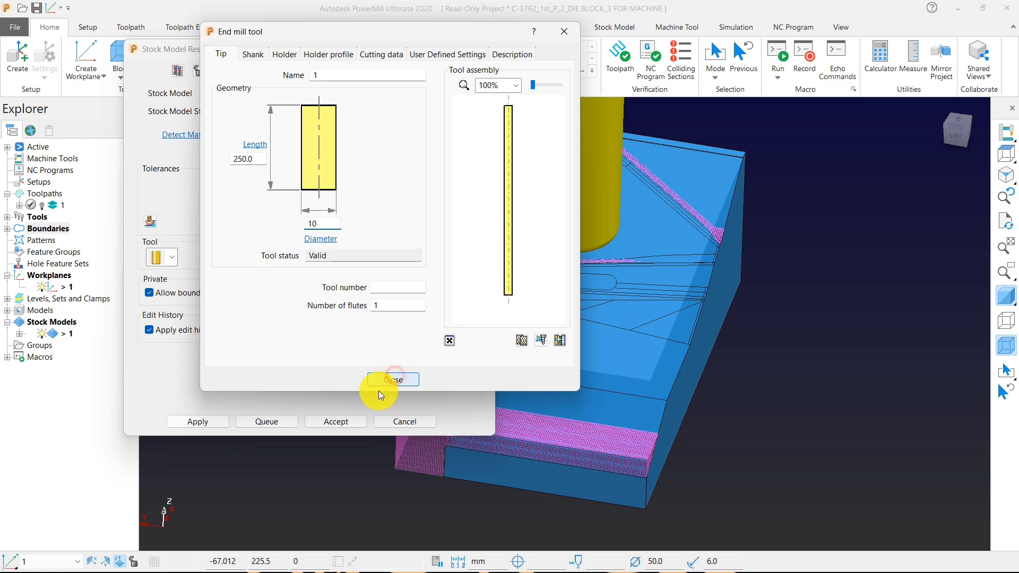
# Step: Calculate boundary 3 with the new end mill and compare its curves with the rest material
pyautogui.click(208, 423)
pyautogui.scroll(-5, 534, 406)
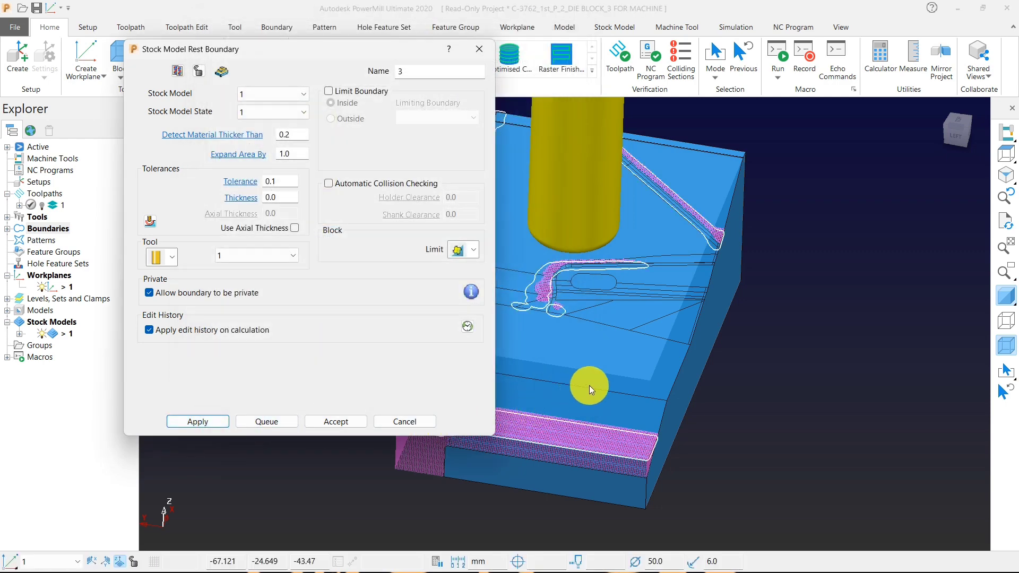
pyautogui.scroll(8, 573, 387)
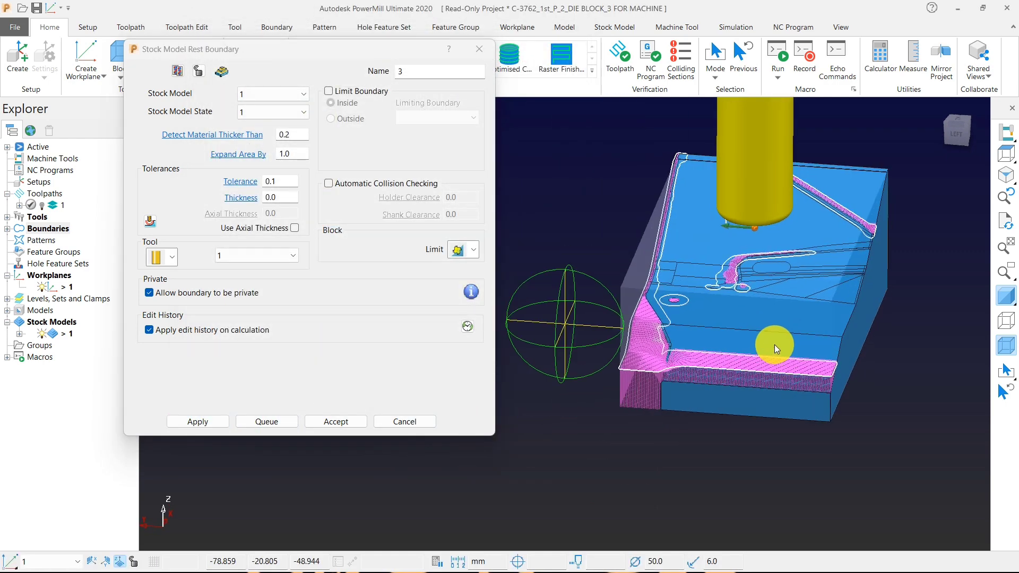
pyautogui.moveTo(638, 351); pyautogui.dragTo(700, 425, button='middle')
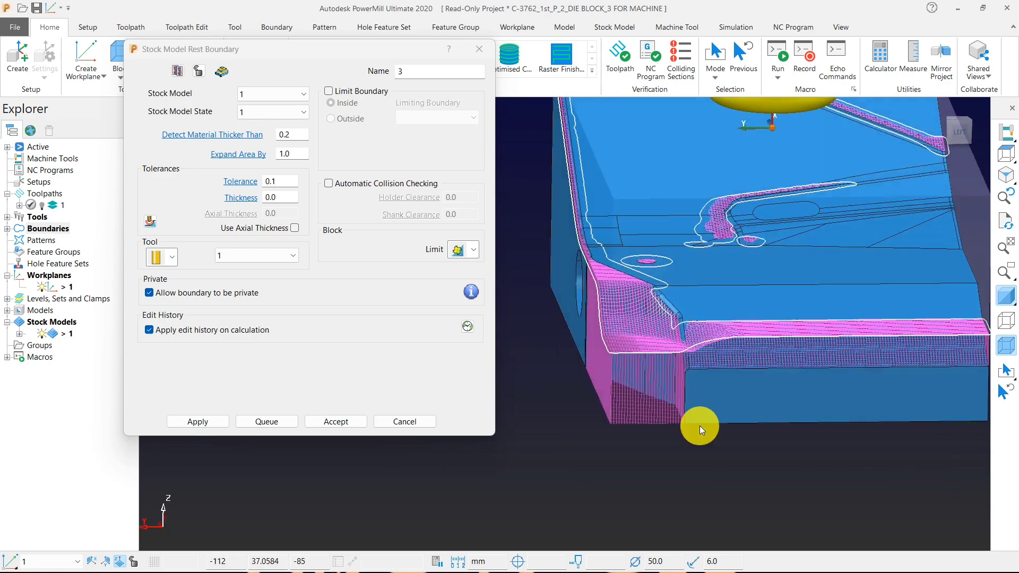
pyautogui.scroll(-5, 700, 426)
pyautogui.moveTo(772, 402); pyautogui.dragTo(668, 388, button='middle')
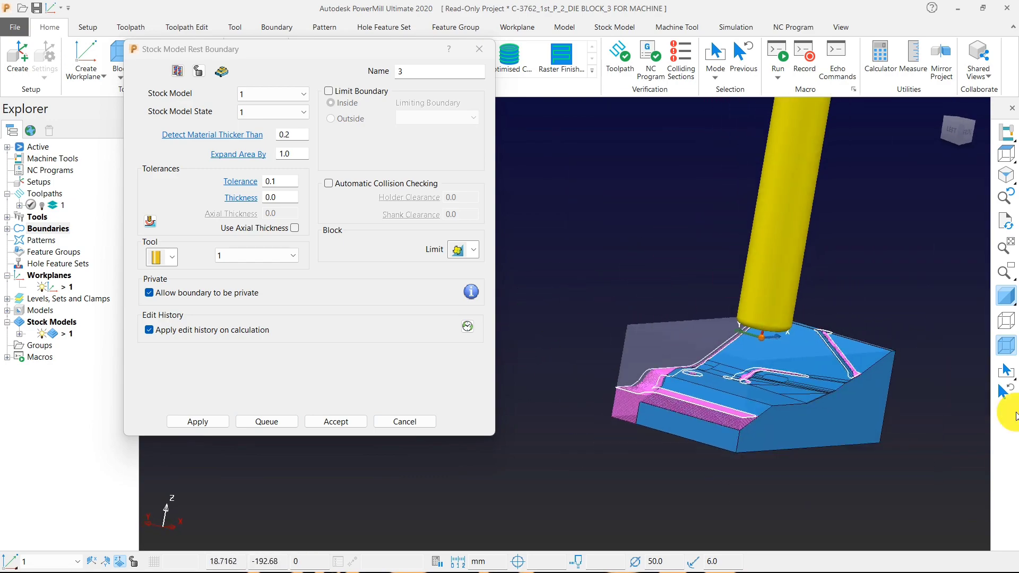
# Step: Turn off the model shading and inspect boundary 3 around the remaining stock from several angles
pyautogui.click(1005, 297)
pyautogui.click(1002, 162)
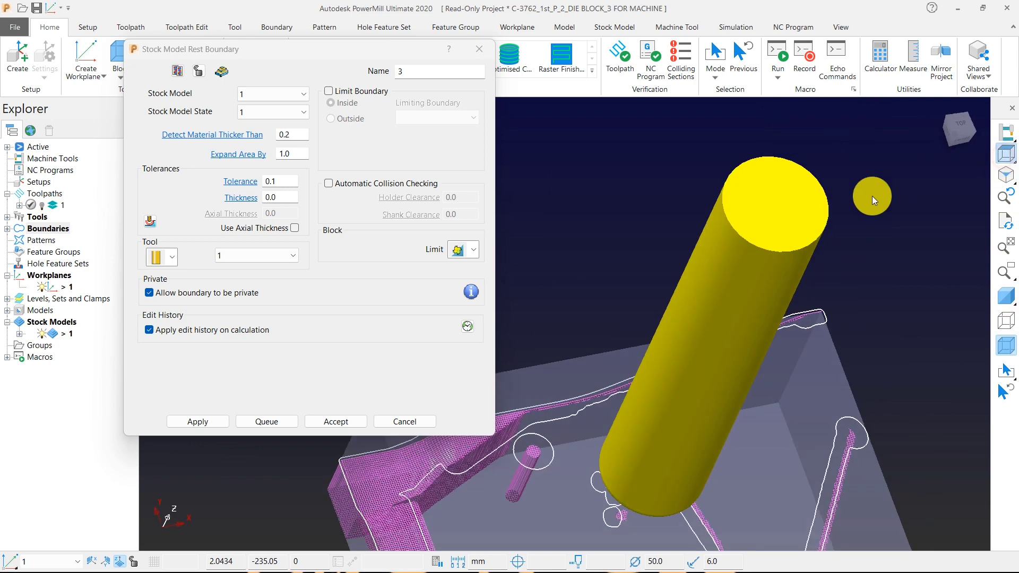
pyautogui.scroll(-5, 795, 299)
pyautogui.moveTo(642, 316); pyautogui.dragTo(657, 99, button='middle')
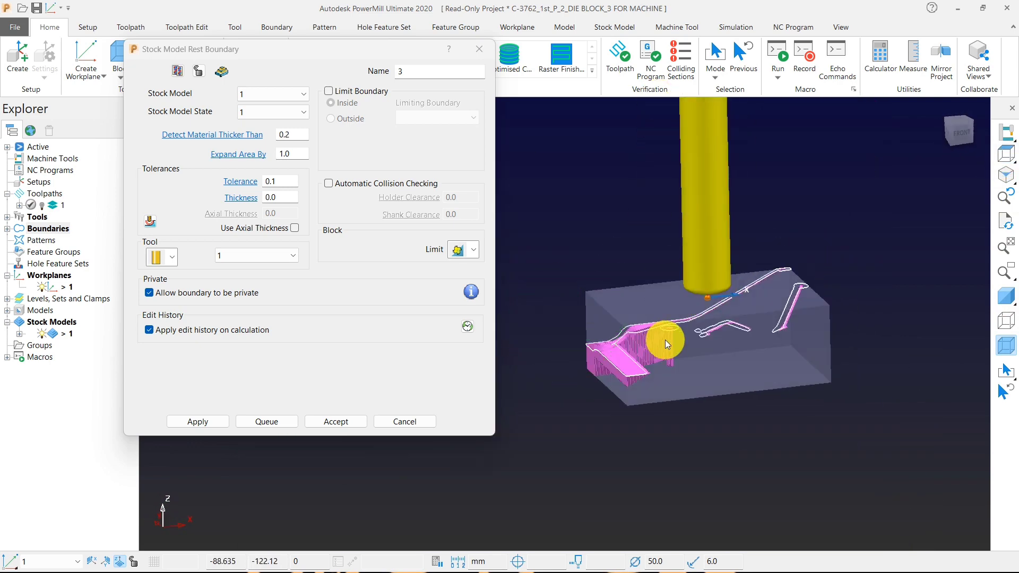
pyautogui.moveTo(667, 344); pyautogui.dragTo(566, 311, button='middle')
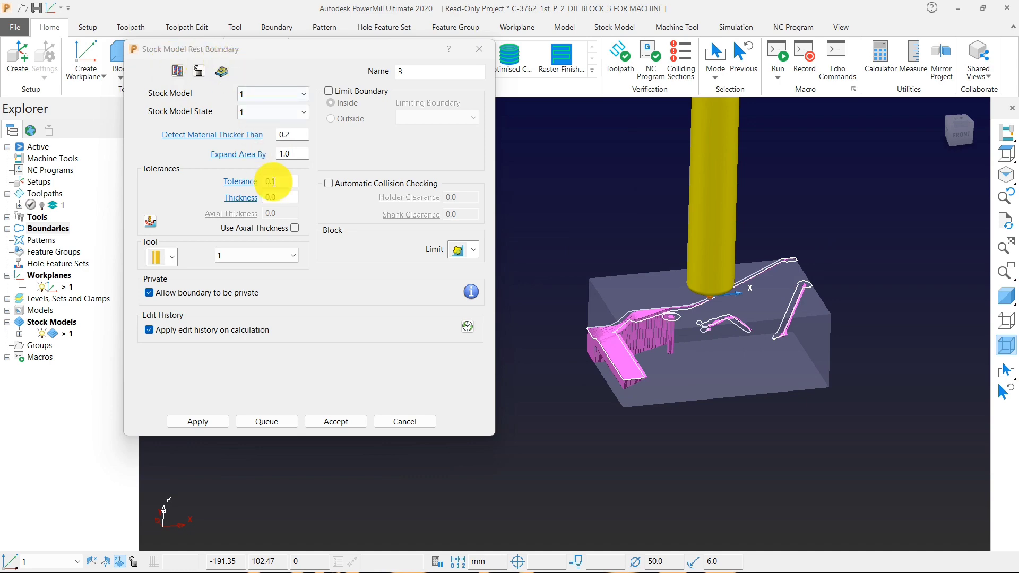
# Step: Close the Stock Model Rest form, hide stock model 1, delete all boundaries and shade the die block again
pyautogui.click(419, 429)
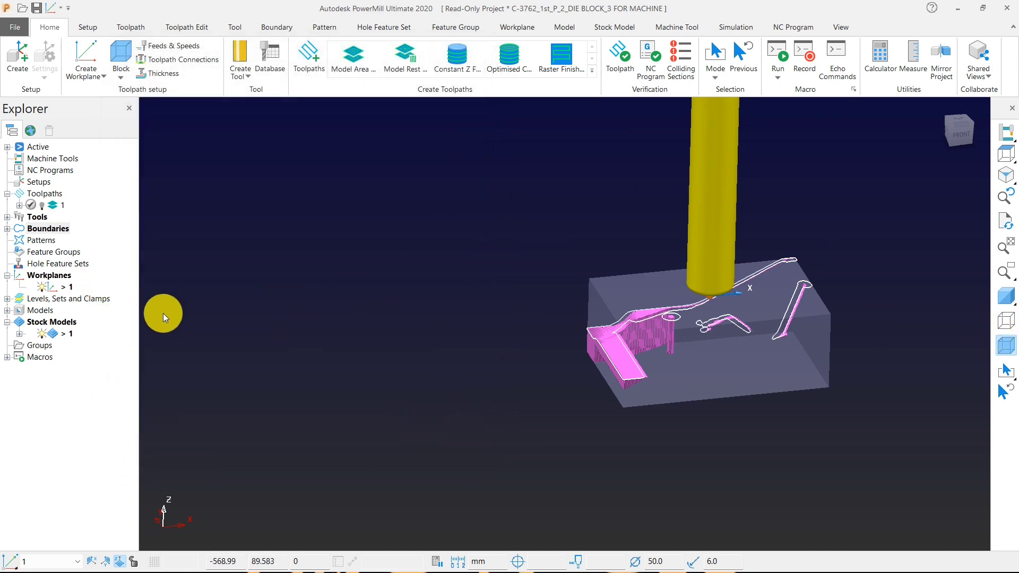
pyautogui.click(42, 333)
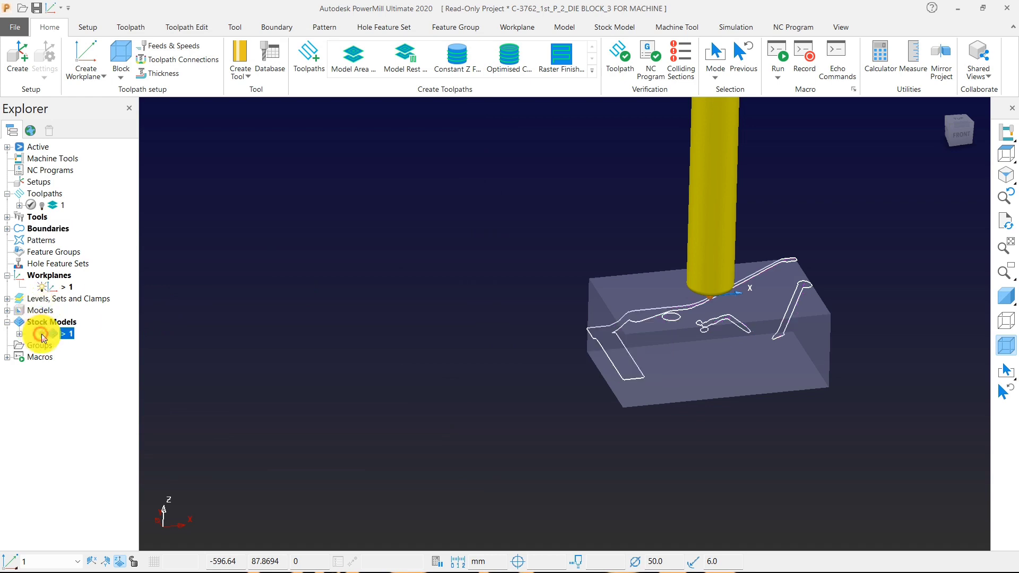
pyautogui.rightClick(47, 228)
pyautogui.click(106, 494)
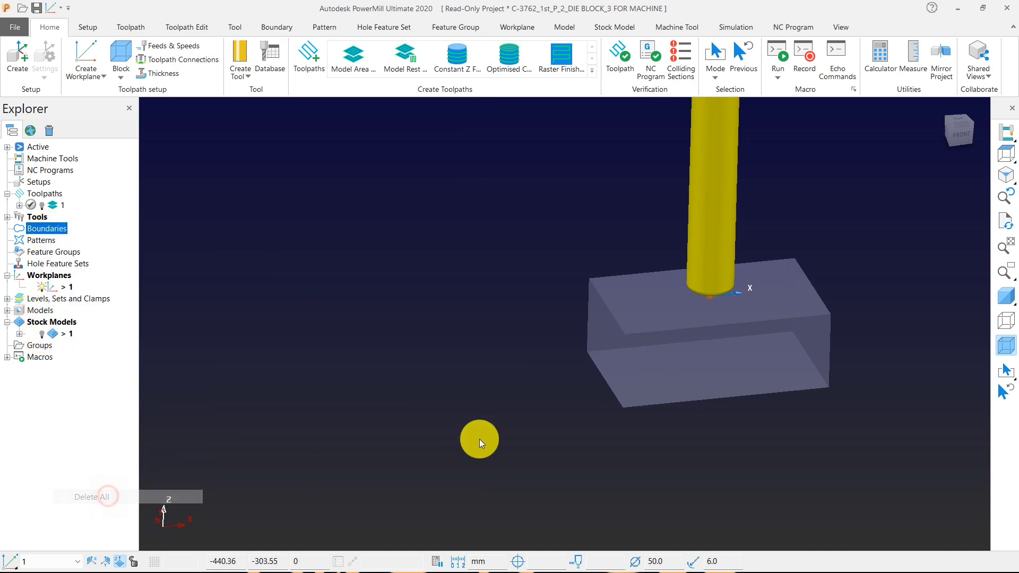
pyautogui.click(1002, 291)
pyautogui.rightClick(35, 227)
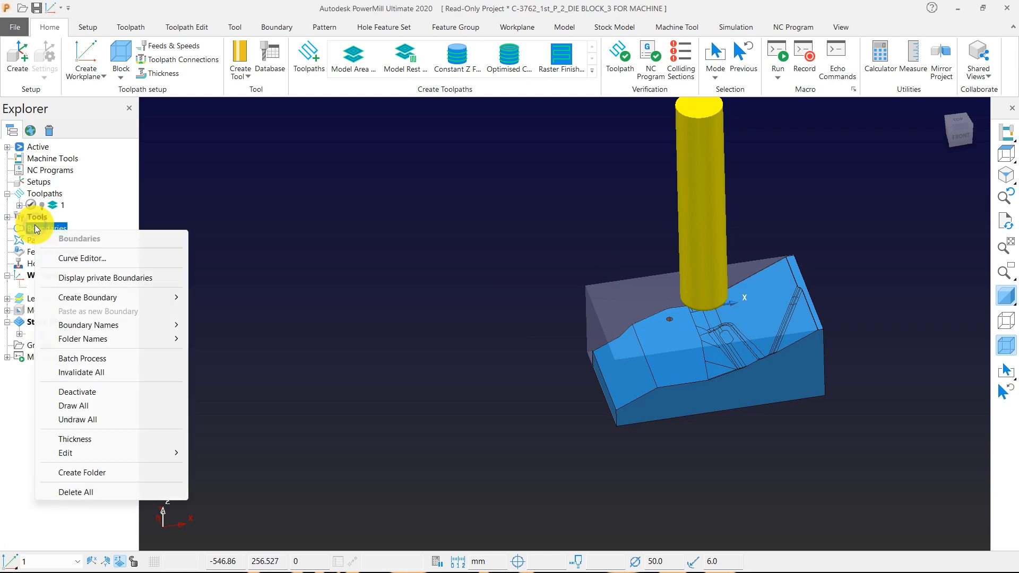
pyautogui.moveTo(145, 297)
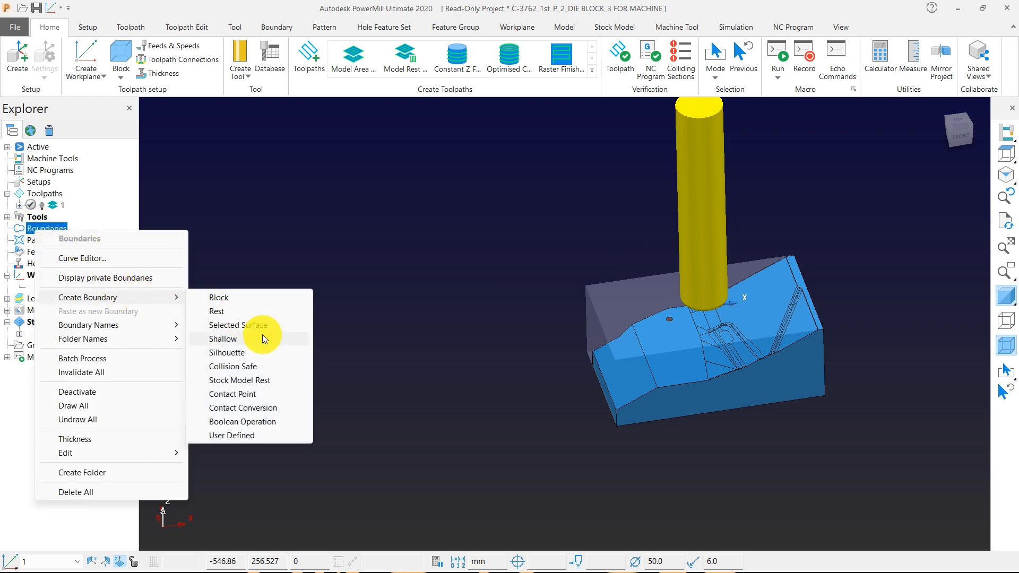
pyautogui.click(257, 394)
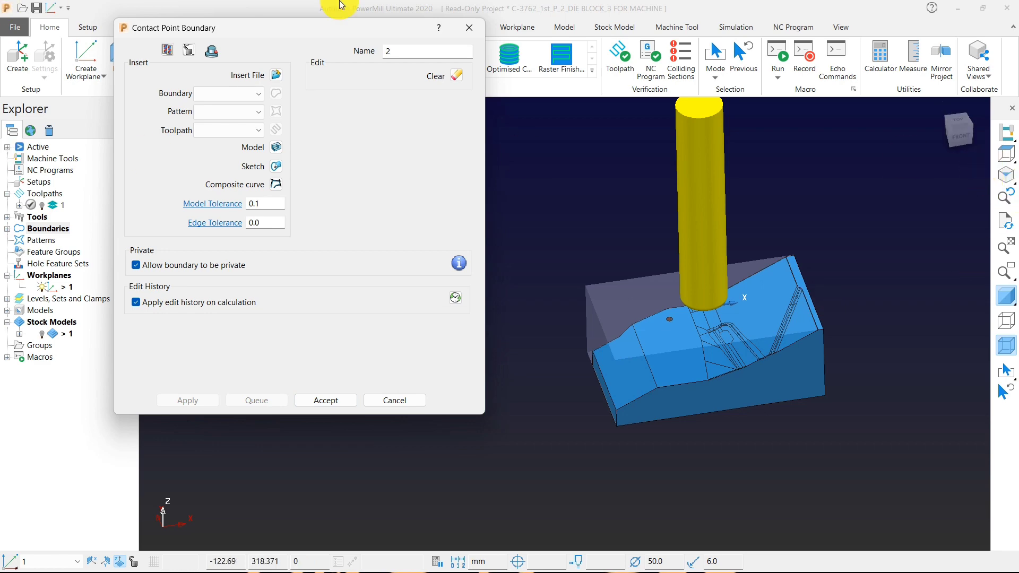
pyautogui.click(1006, 154)
pyautogui.moveTo(766, 313); pyautogui.dragTo(729, 246, button='middle')
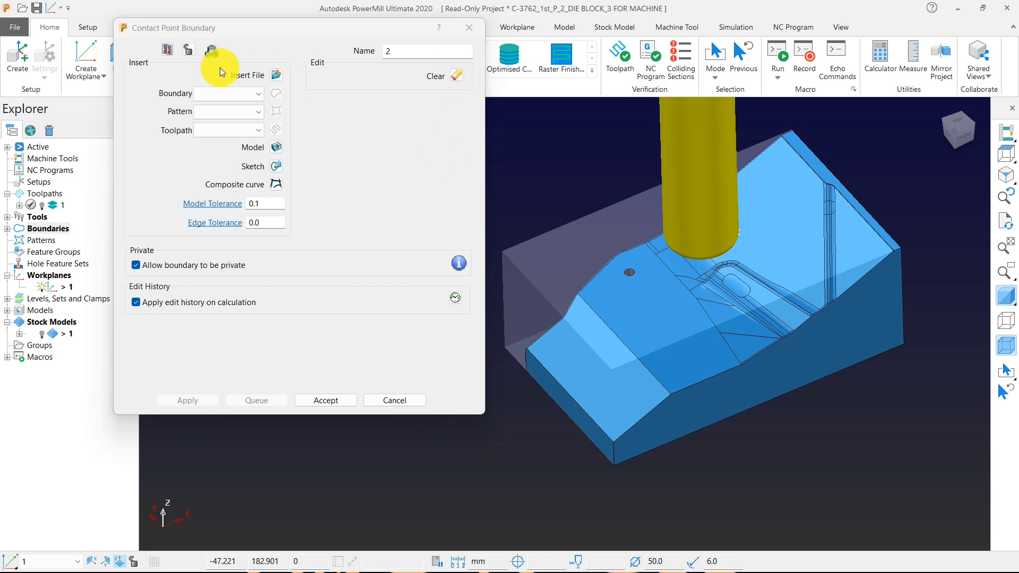
pyautogui.click(275, 75)
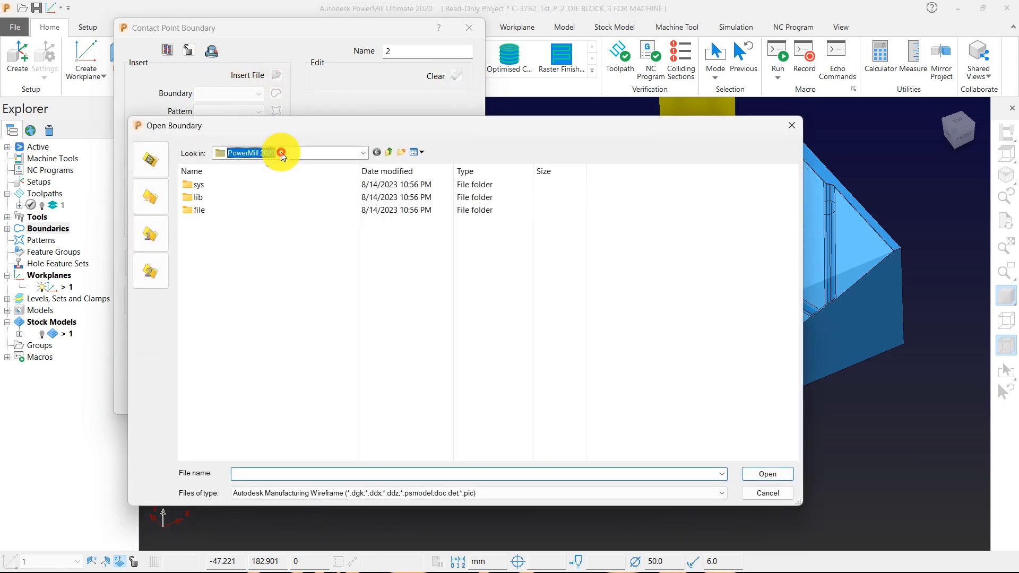
pyautogui.click(281, 154)
pyautogui.click(281, 152)
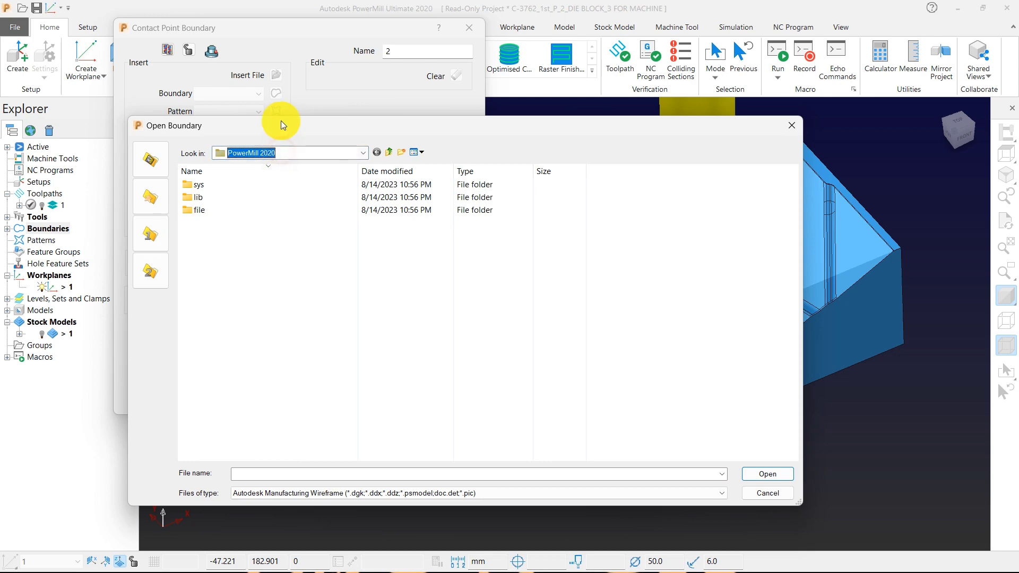
pyautogui.click(789, 126)
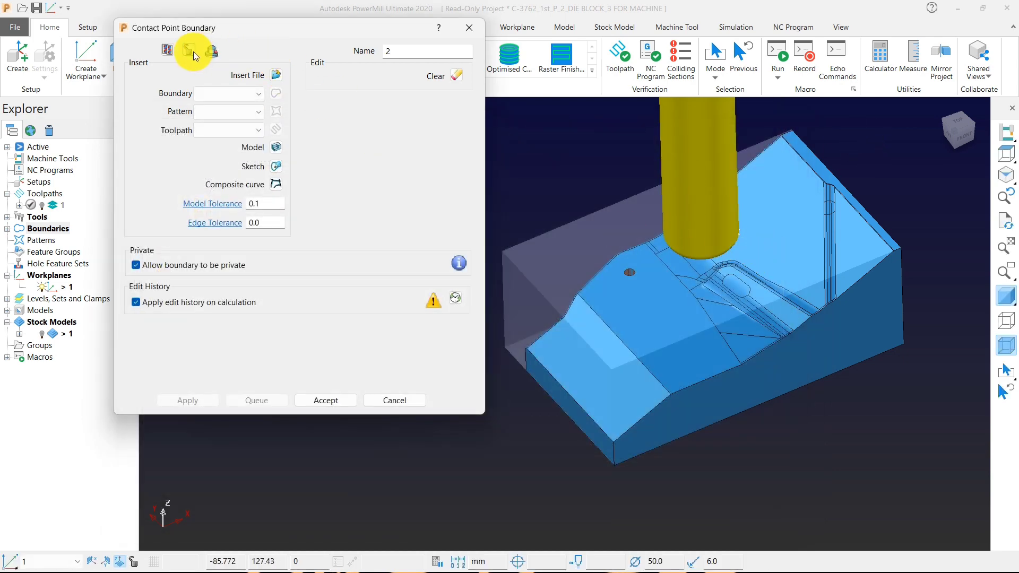
pyautogui.click(397, 393)
# Step: Draw a circle of radius 51.5 near the middle of the die block in the boundary Curve Editor and accept it
pyautogui.click(1007, 154)
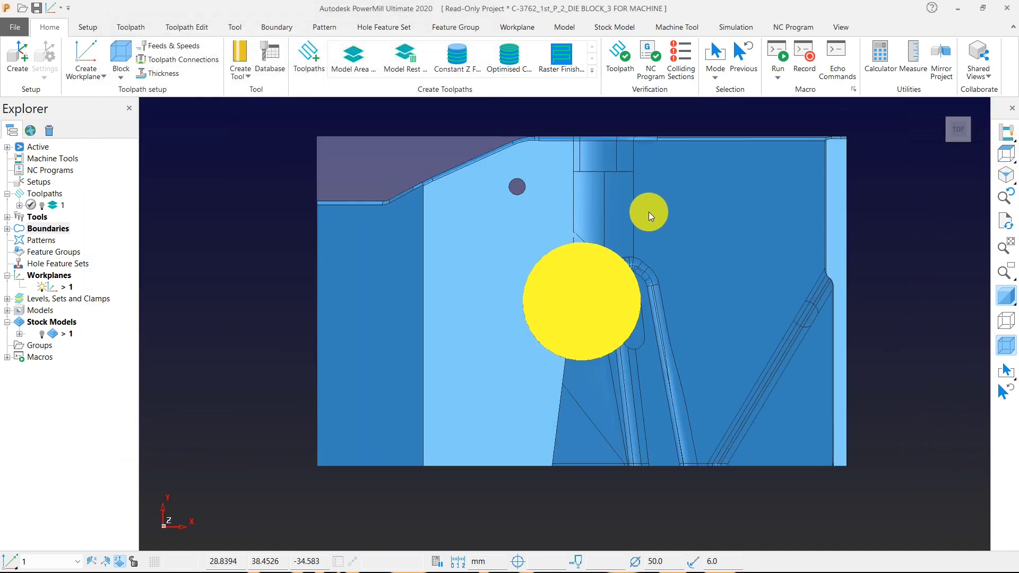
pyautogui.scroll(-3, 649, 212)
pyautogui.rightClick(230, 244)
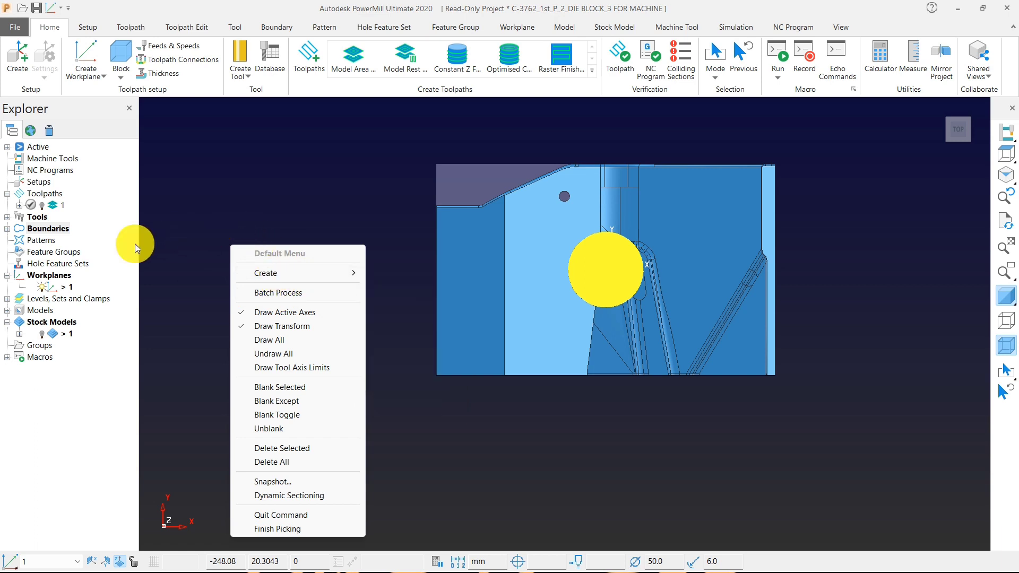
pyautogui.rightClick(42, 230)
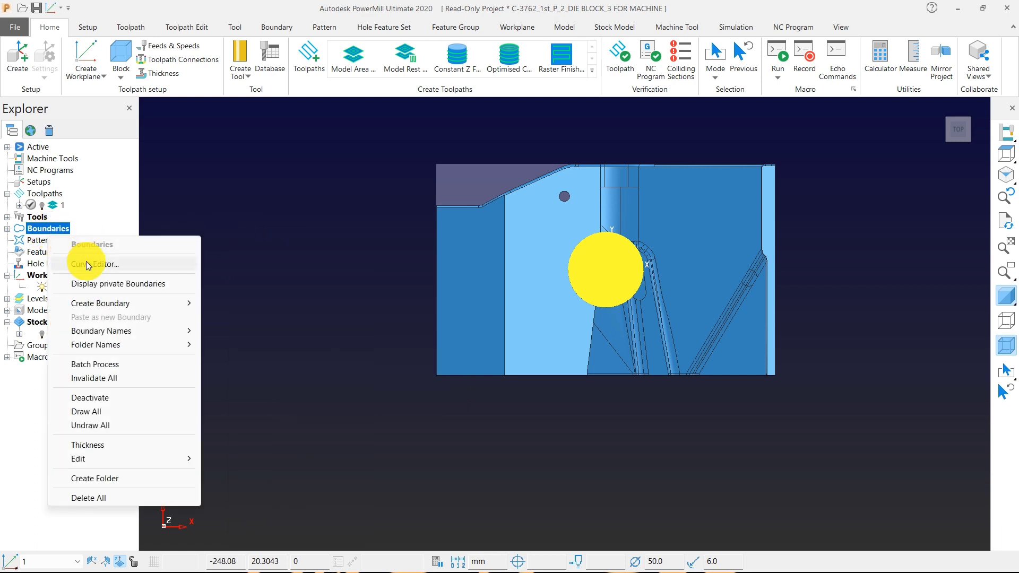
pyautogui.click(90, 264)
pyautogui.click(98, 53)
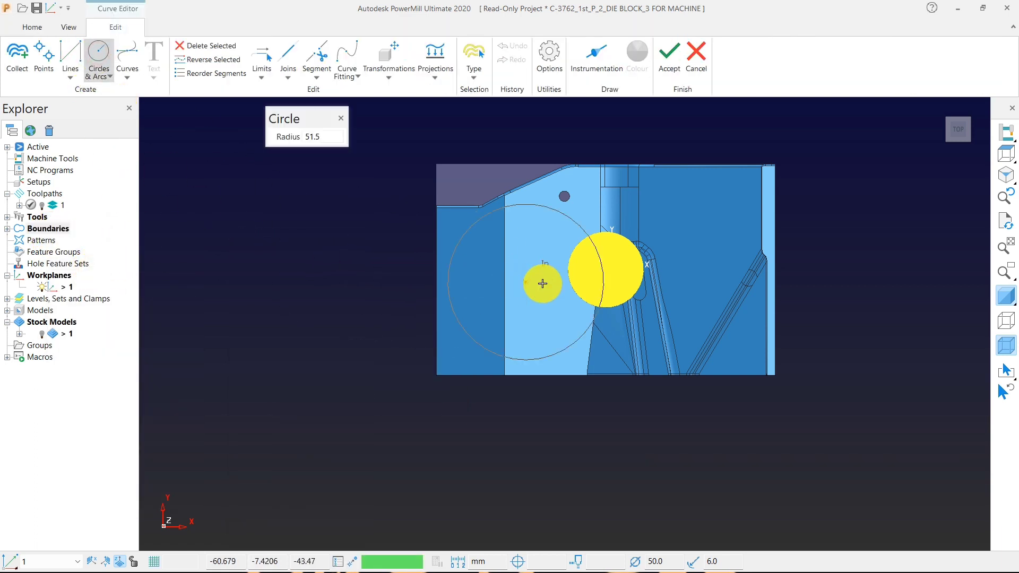
pyautogui.click(613, 282)
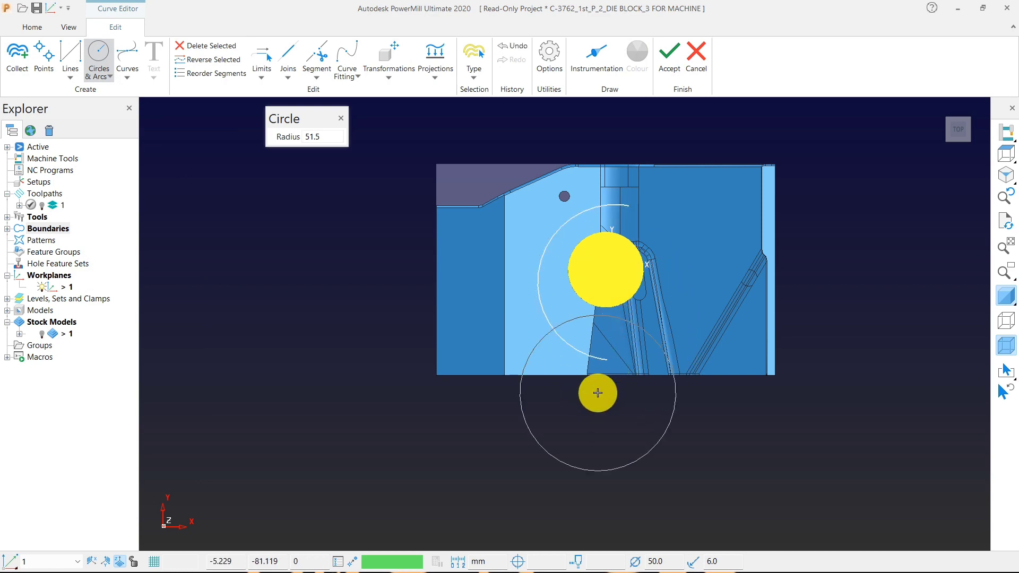
pyautogui.click(669, 56)
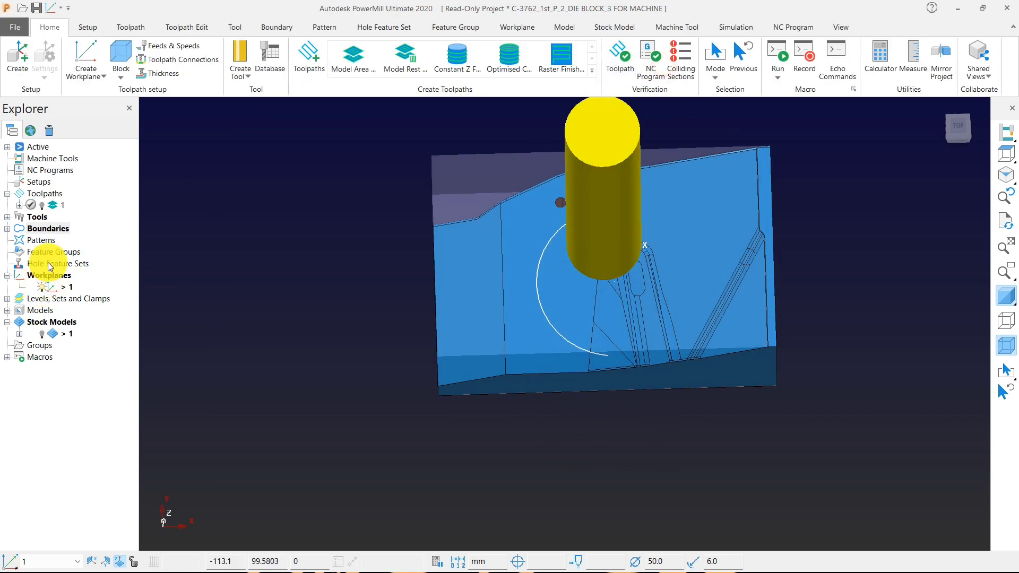
# Step: Flatten the circle in boundary 2 and check its position above the die block
pyautogui.click(8, 229)
pyautogui.rightClick(63, 240)
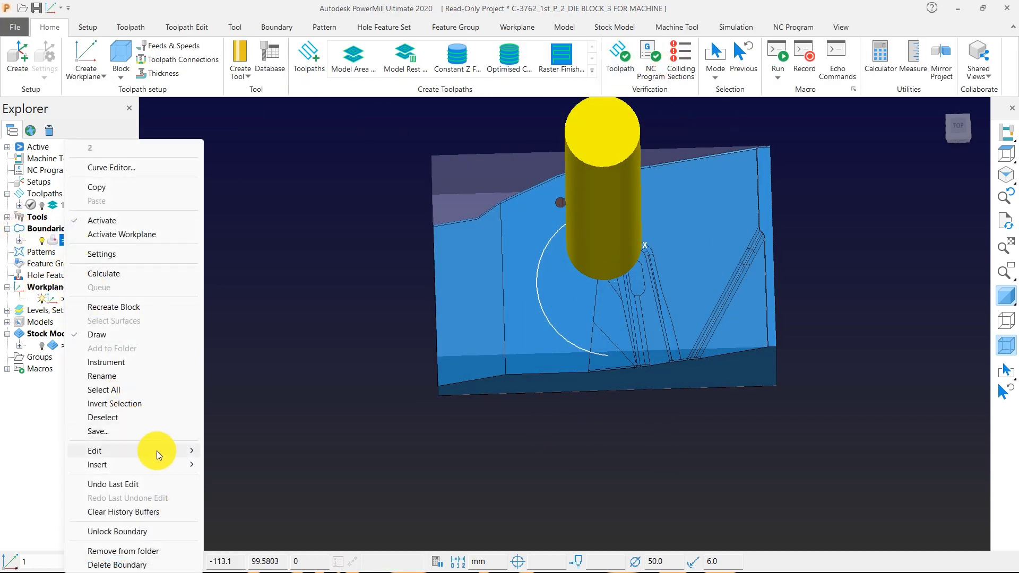
pyautogui.moveTo(158, 453)
pyautogui.click(240, 335)
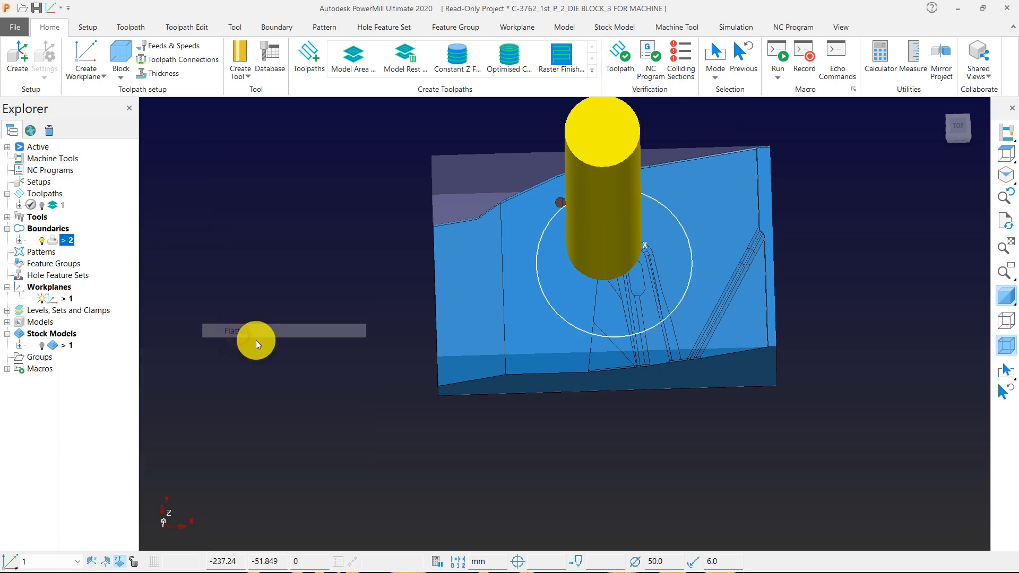
pyautogui.moveTo(432, 451); pyautogui.dragTo(447, 361, button='middle')
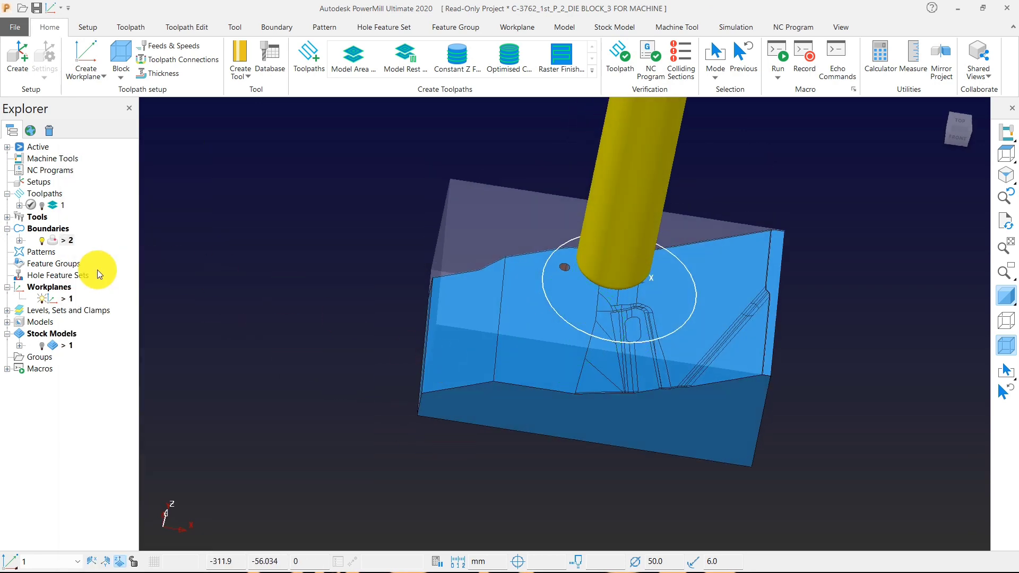
# Step: Create a Contact Point boundary and insert boundary 2 into it, checking the circle against the die block
pyautogui.rightClick(46, 229)
pyautogui.moveTo(146, 298)
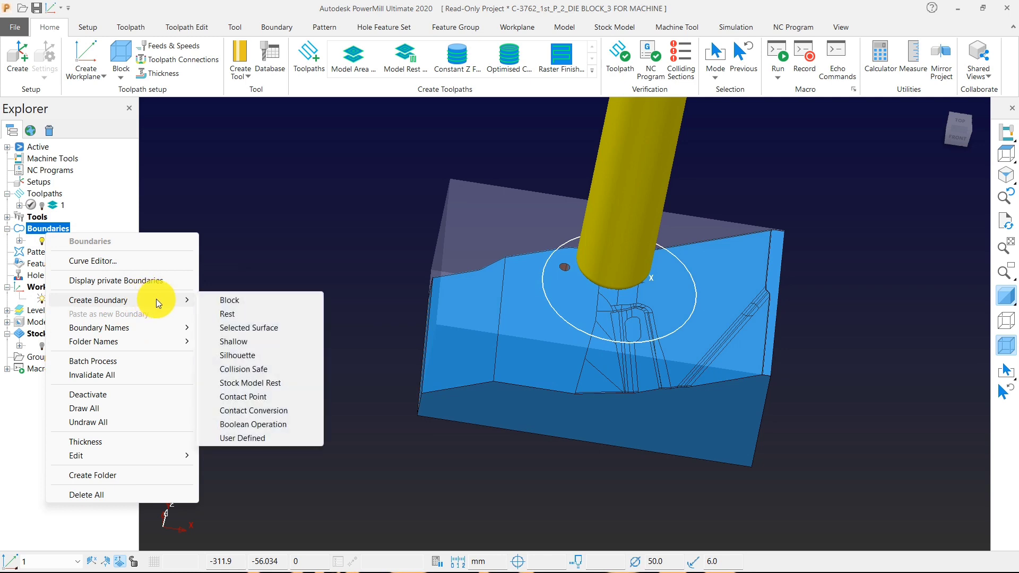
pyautogui.click(266, 398)
pyautogui.scroll(-3, 563, 333)
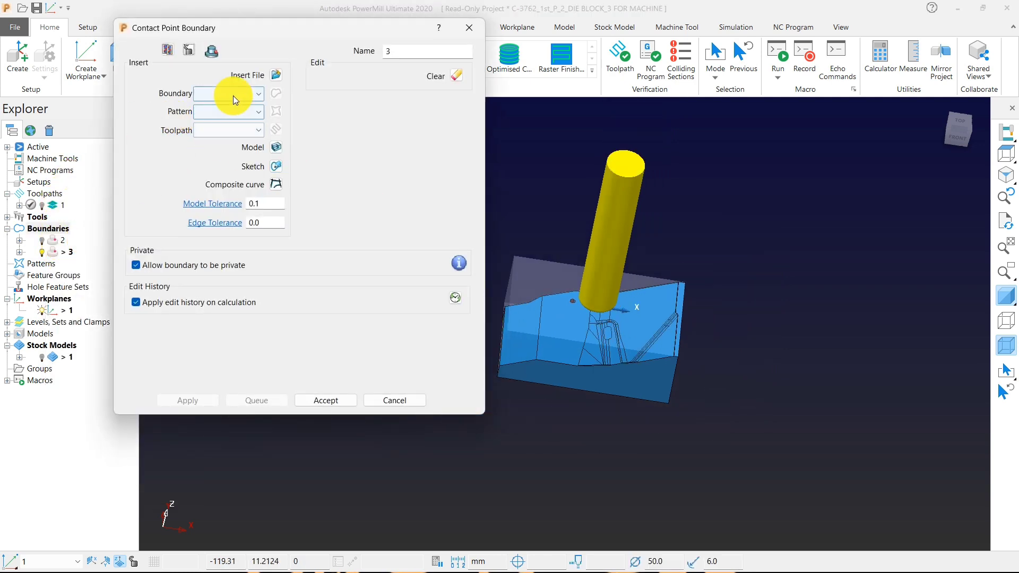
pyautogui.click(229, 95)
pyautogui.click(220, 132)
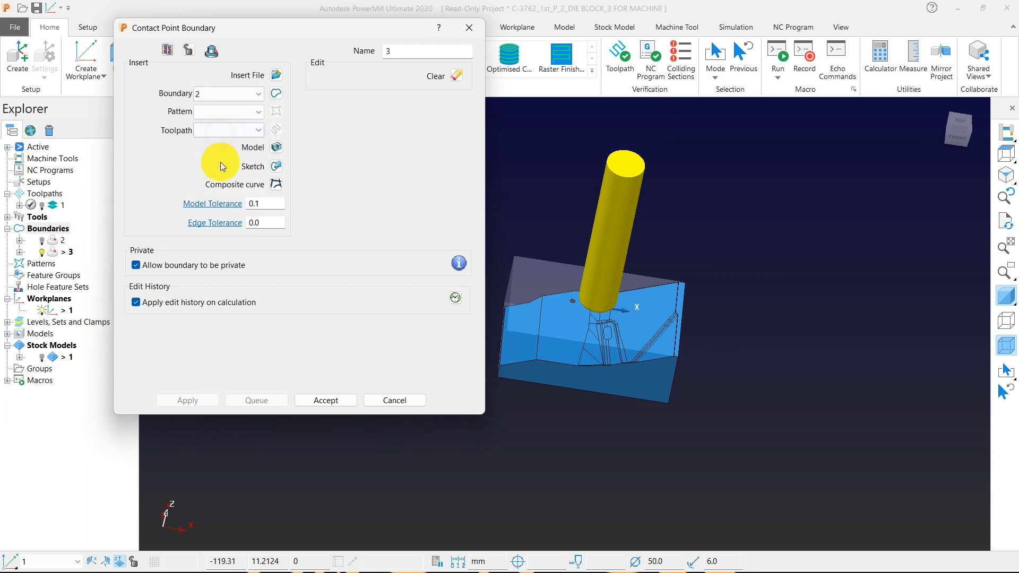
pyautogui.click(276, 93)
pyautogui.scroll(3, 581, 324)
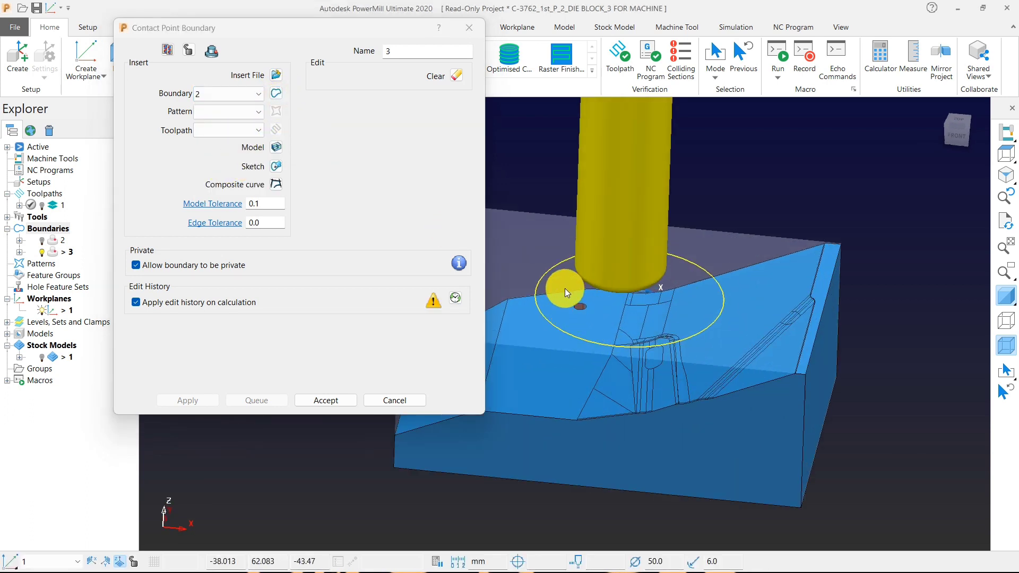
pyautogui.scroll(-3, 694, 360)
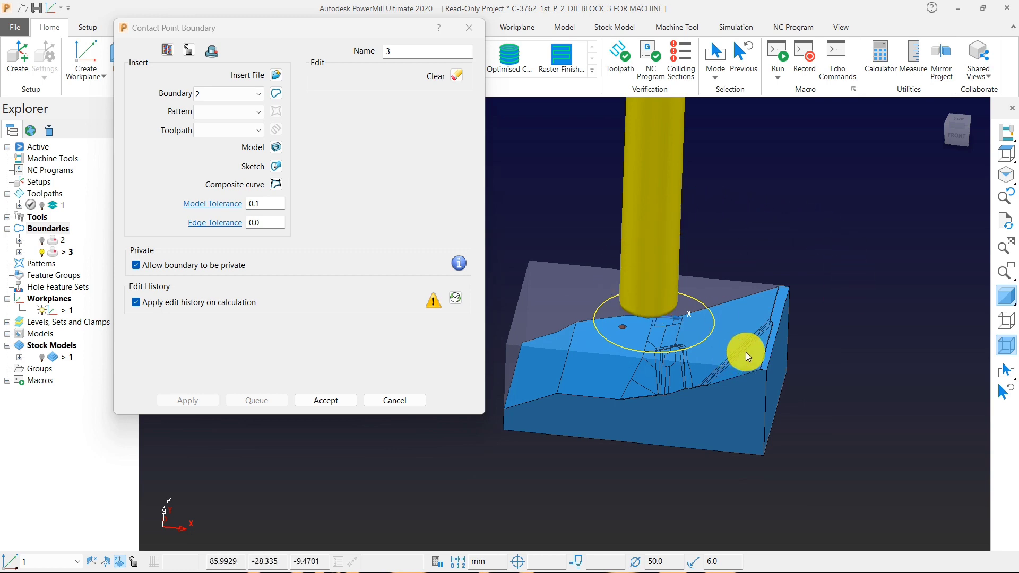
pyautogui.moveTo(746, 352); pyautogui.dragTo(674, 363, button='middle')
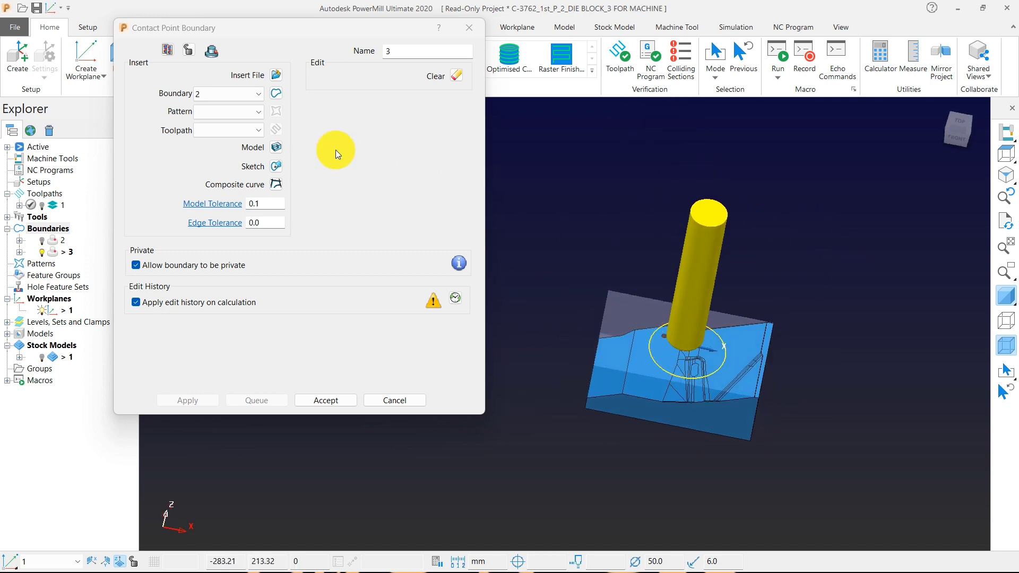
# Step: Insert toolpath 1 into the Contact Point boundary, check the added curves and accept the boundary
pyautogui.click(237, 133)
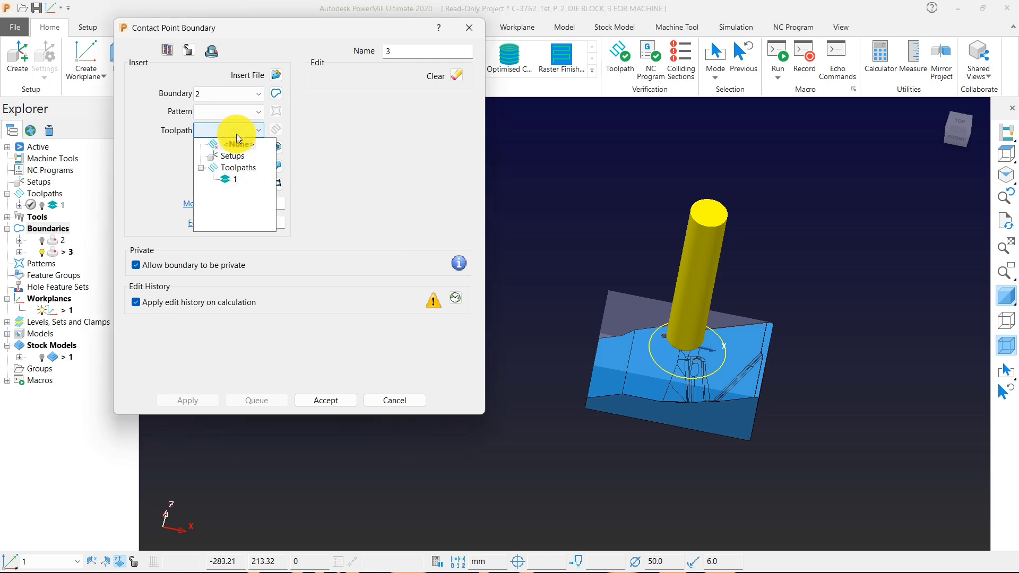
pyautogui.click(227, 179)
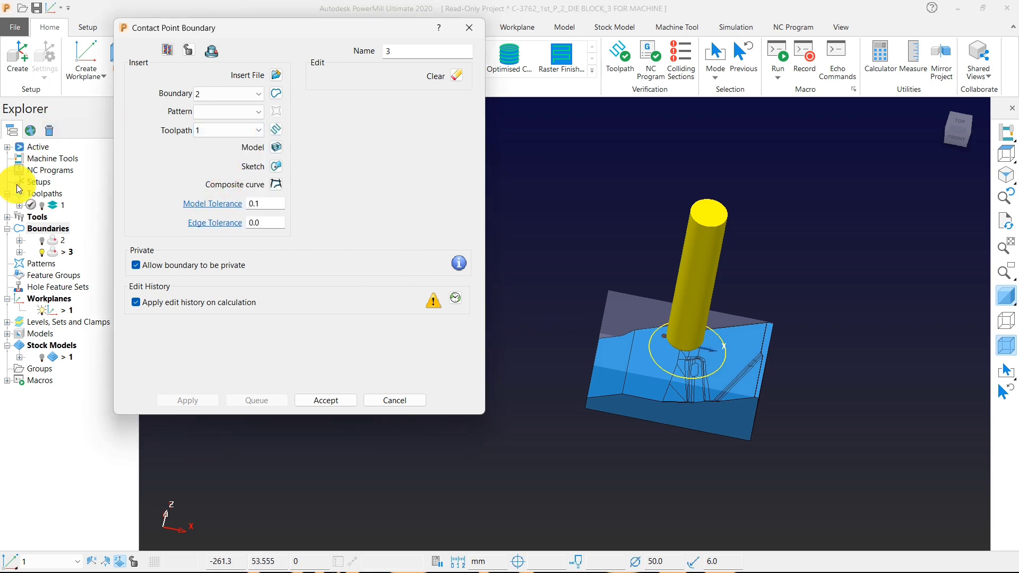
pyautogui.click(275, 130)
pyautogui.moveTo(648, 371)
pyautogui.mouseDown(button='middle')
pyautogui.moveTo(673, 387)
pyautogui.moveTo(633, 375)
pyautogui.mouseUp(button='middle')
pyautogui.scroll(5, 633, 375)
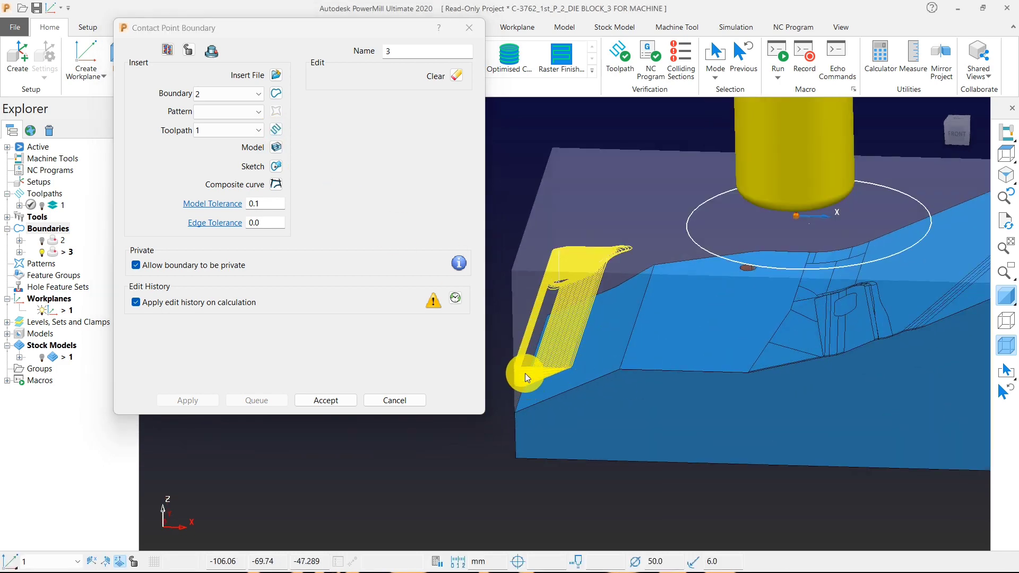
pyautogui.moveTo(524, 373); pyautogui.dragTo(574, 334, button='middle')
pyautogui.scroll(-3, 645, 324)
pyautogui.scroll(4, 645, 323)
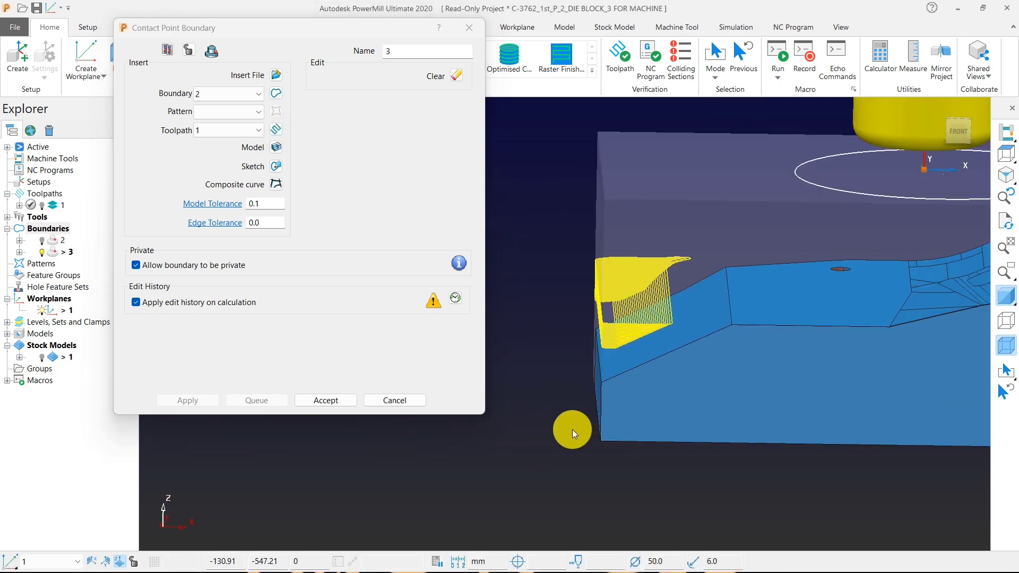
pyautogui.click(329, 399)
# Step: Toggle the display of boundary 3 and inspect its curves along the sloped end of the die block
pyautogui.click(49, 252)
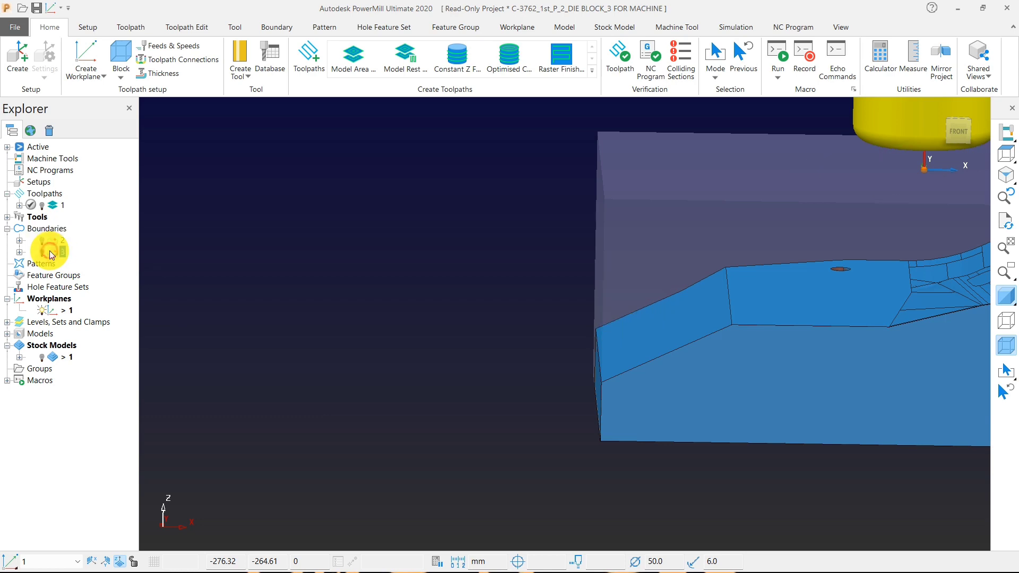
pyautogui.click(49, 252)
pyautogui.moveTo(648, 357); pyautogui.dragTo(595, 385, button='middle')
pyautogui.scroll(3, 617, 338)
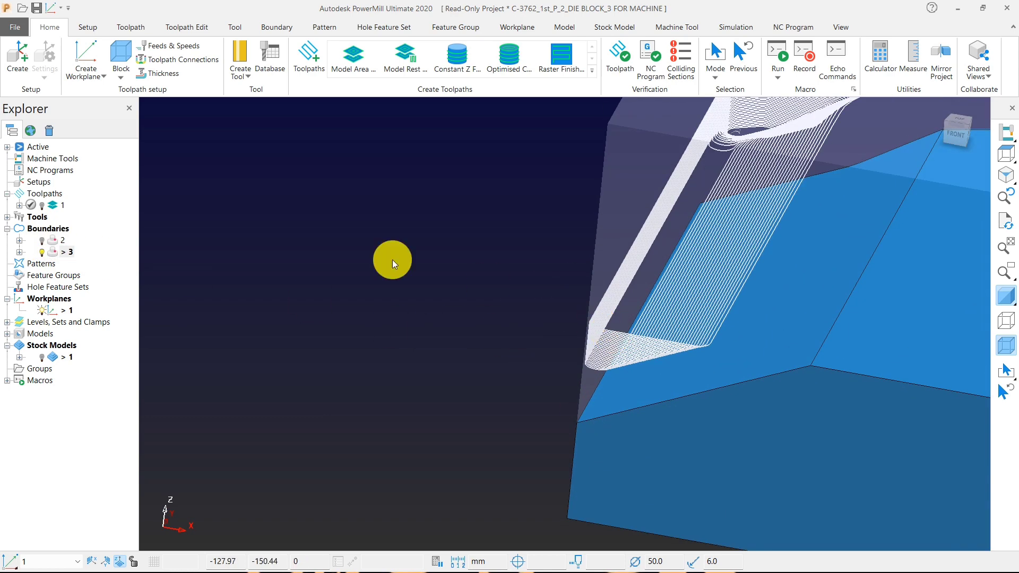
# Step: Create a new Contact Point boundary and clear its toolpath and boundary insert selections
pyautogui.rightClick(61, 231)
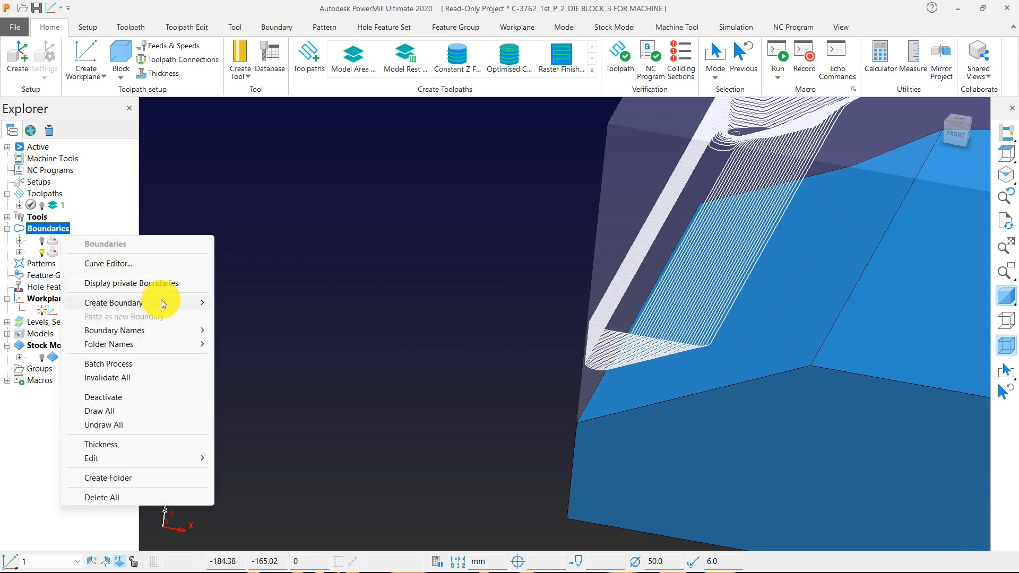
pyautogui.moveTo(161, 299)
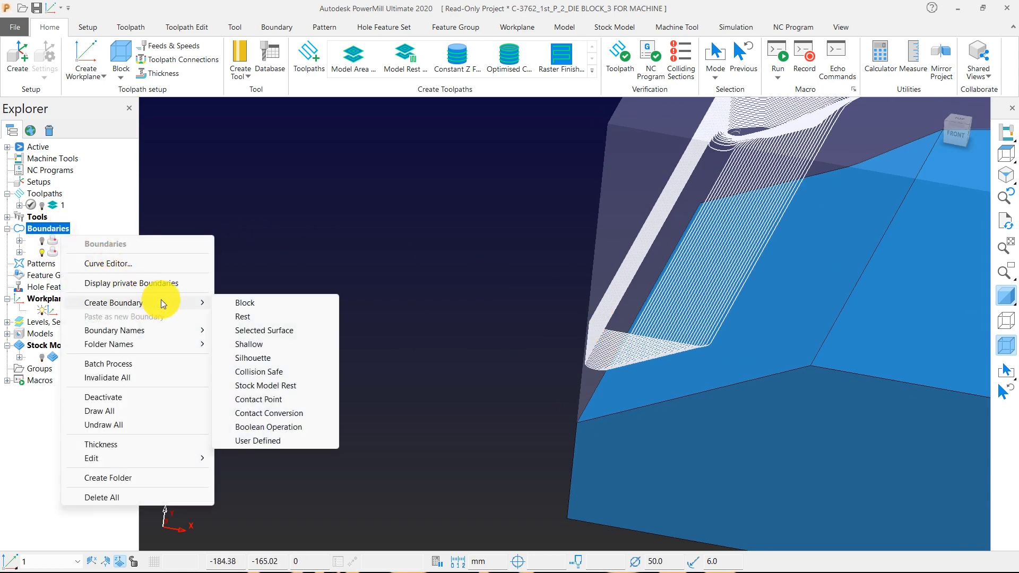
pyautogui.click(262, 402)
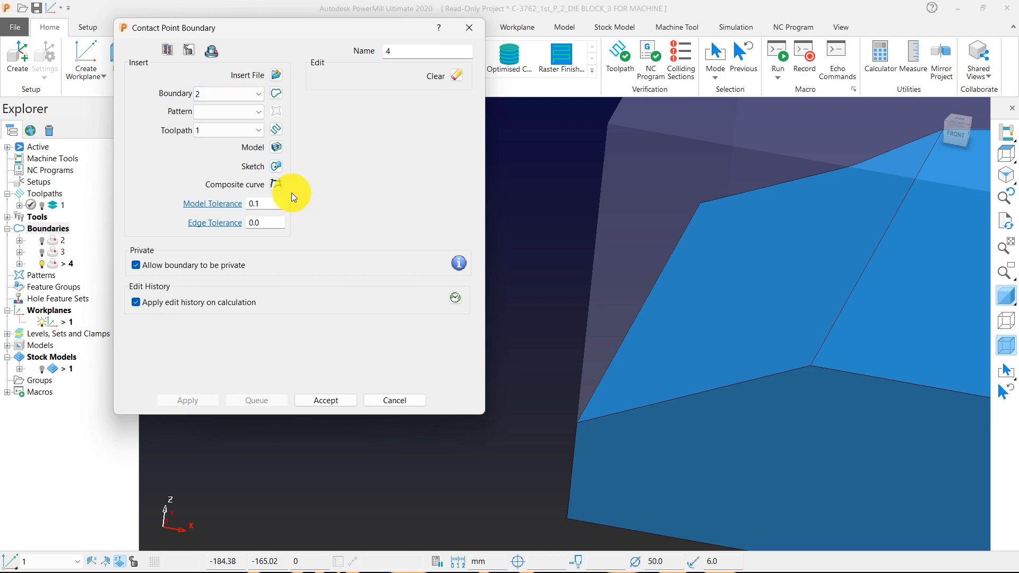
pyautogui.click(255, 130)
pyautogui.click(218, 140)
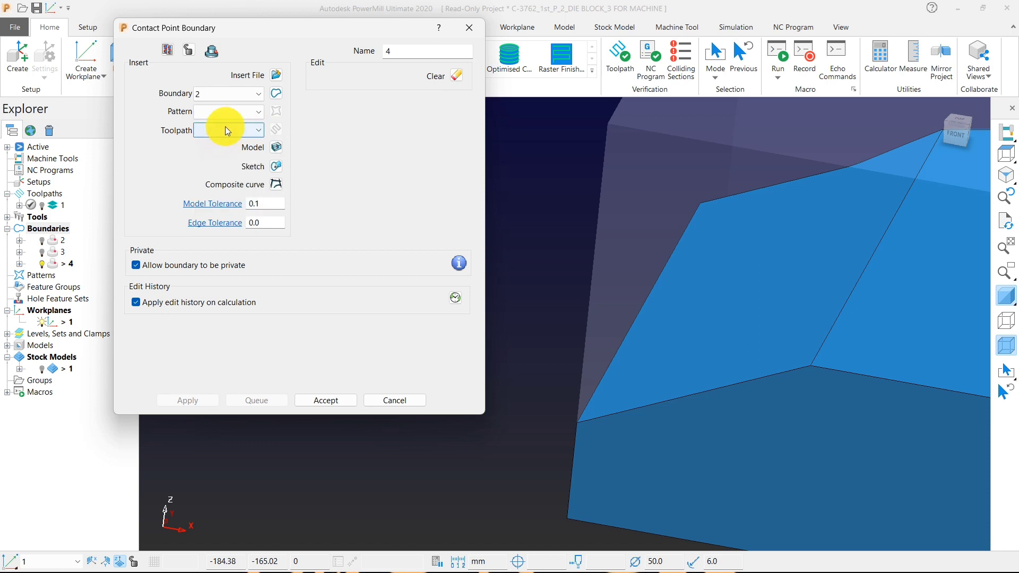
pyautogui.click(240, 97)
pyautogui.click(221, 106)
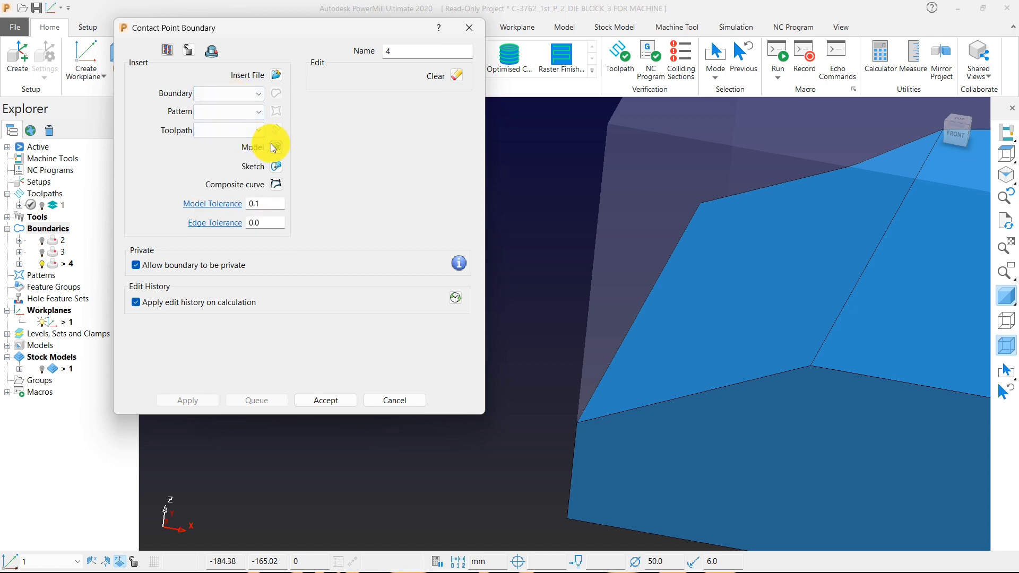
# Step: Select the sloped end face of the die block and insert its model outline into the Contact Point boundary
pyautogui.click(751, 303)
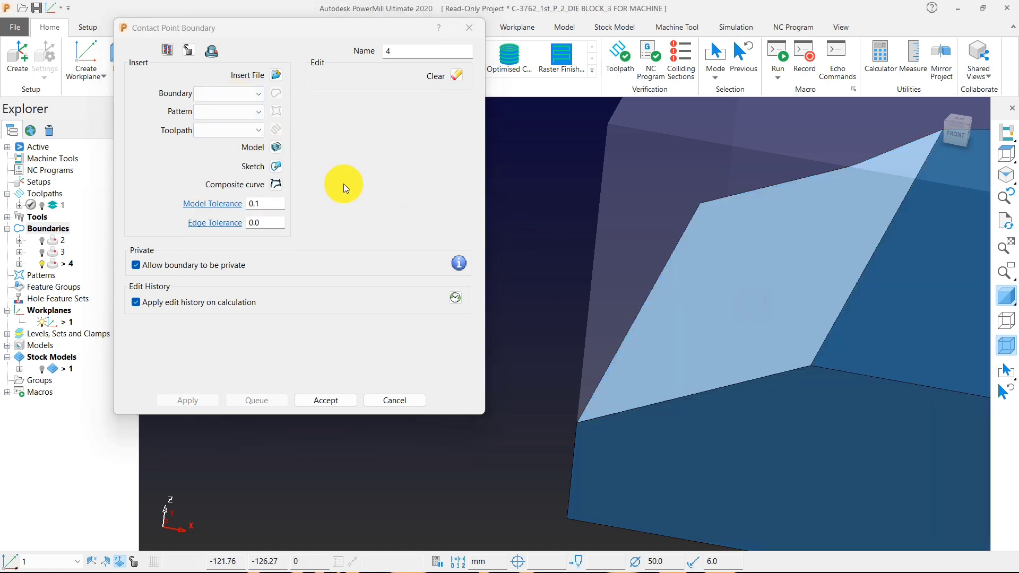
pyautogui.click(275, 147)
pyautogui.moveTo(641, 368)
pyautogui.mouseDown(button='middle')
pyautogui.moveTo(742, 336)
pyautogui.moveTo(707, 358)
pyautogui.mouseUp(button='middle')
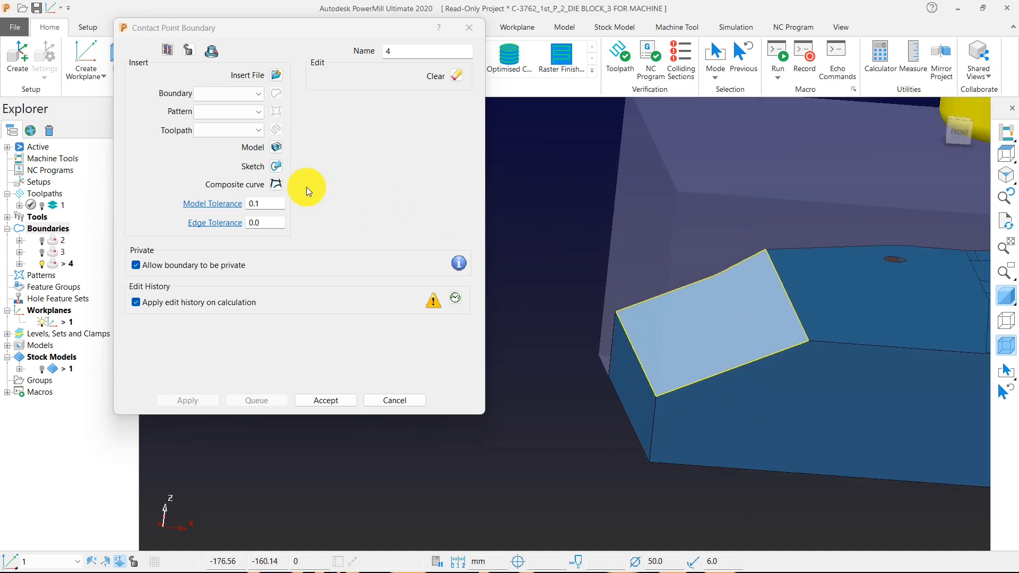
# Step: Sketch a four-point outline of straight lines beside the die block for the boundary and accept the sketch
pyautogui.click(277, 168)
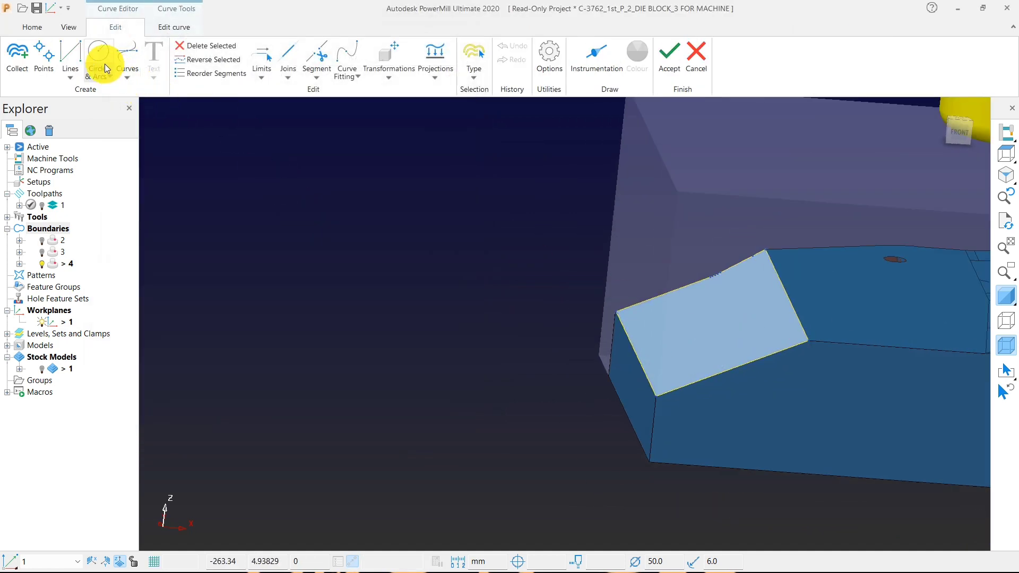
pyautogui.click(70, 56)
pyautogui.click(295, 287)
pyautogui.click(438, 200)
pyautogui.click(494, 317)
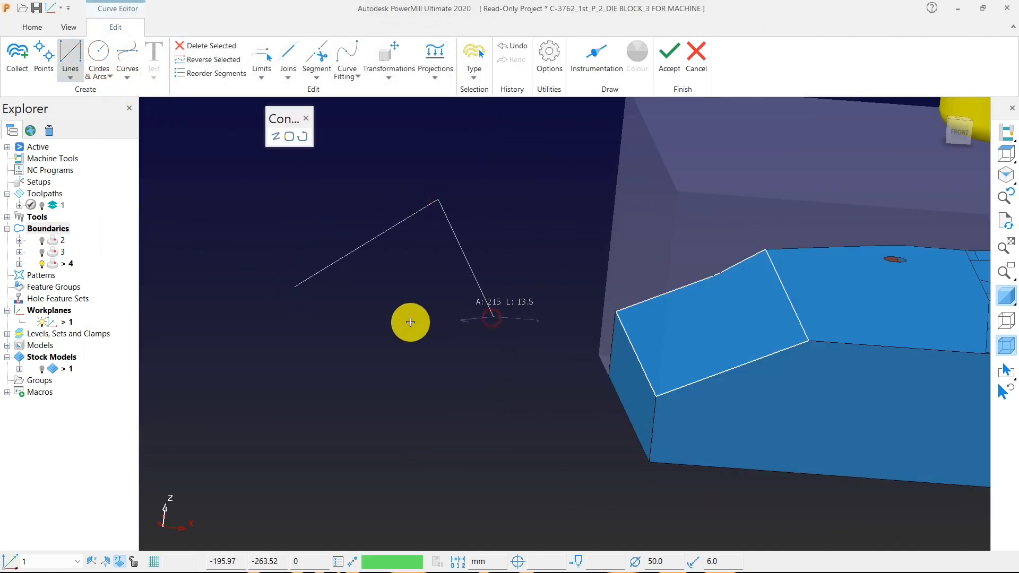
pyautogui.click(385, 323)
pyautogui.click(670, 56)
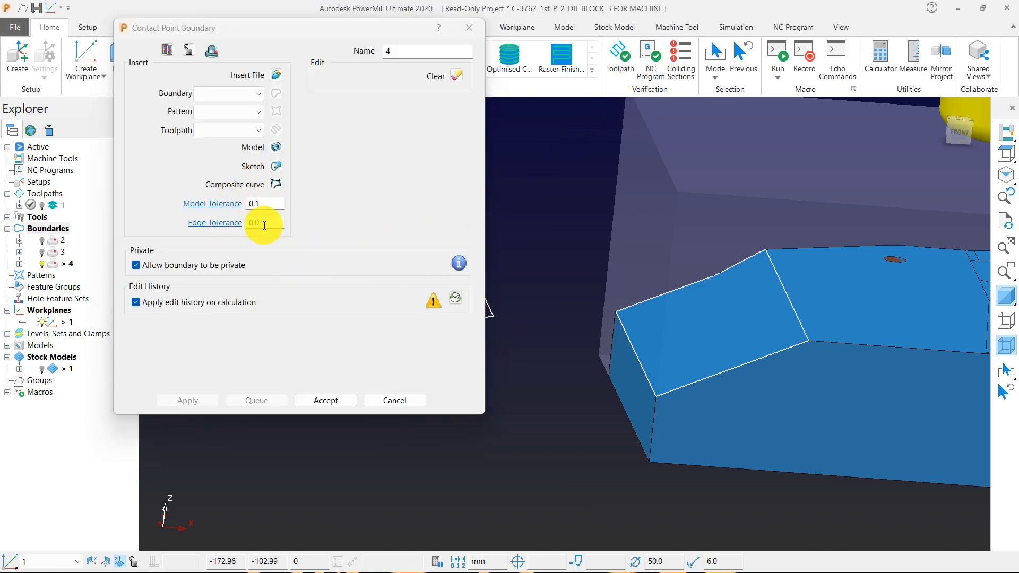
# Step: Inspect the inserted outline at the sloped face's corners, including from above, and accept the Contact Point boundary
pyautogui.scroll(5, 639, 380)
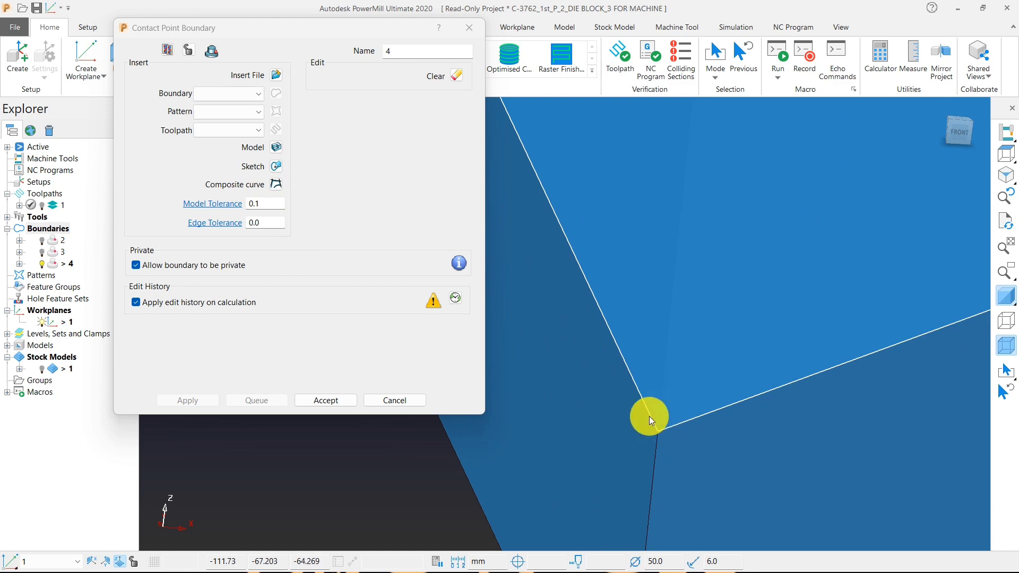
pyautogui.scroll(-5, 646, 276)
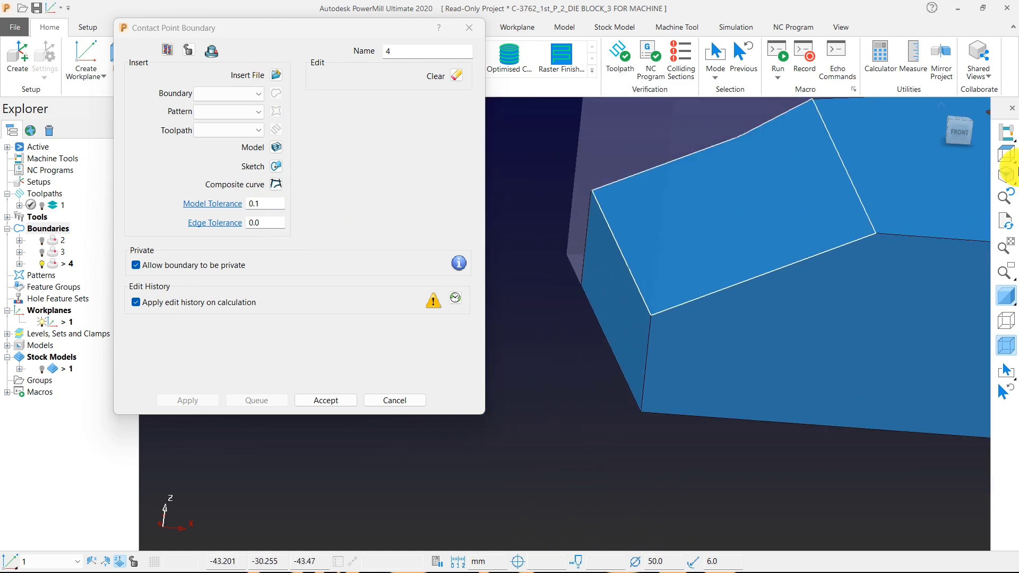
pyautogui.click(1005, 154)
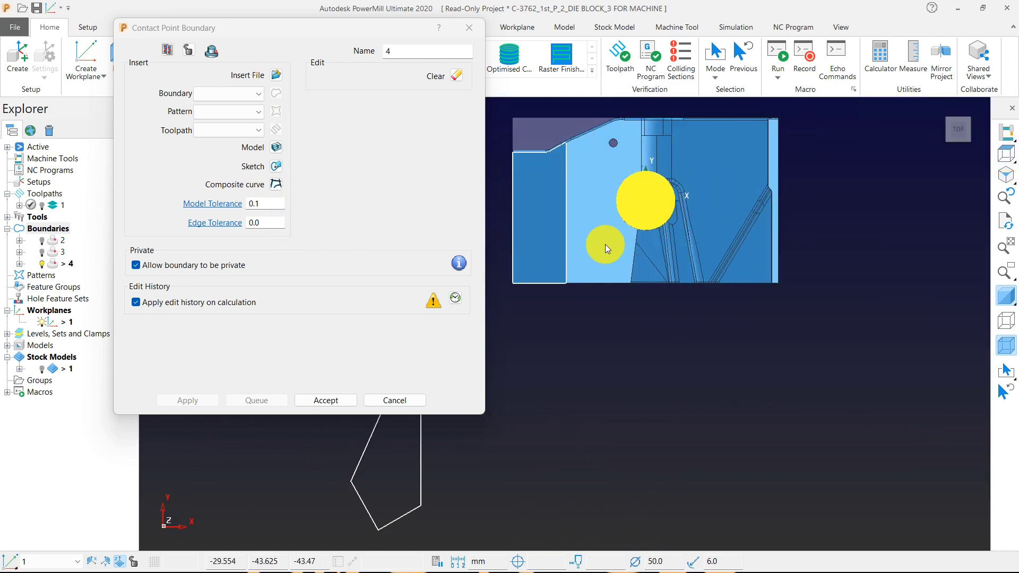
pyautogui.scroll(5, 561, 147)
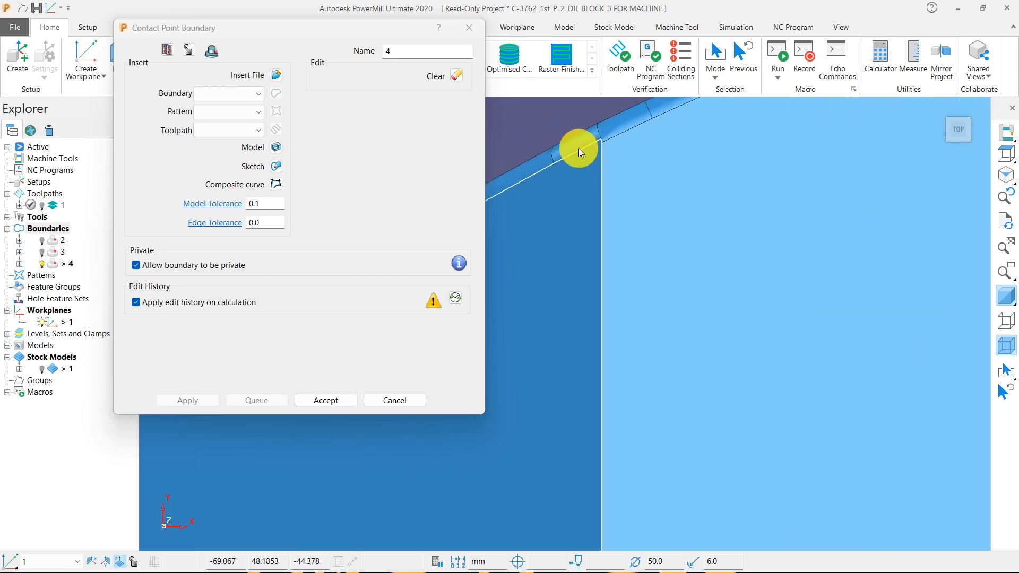
pyautogui.scroll(-3, 605, 199)
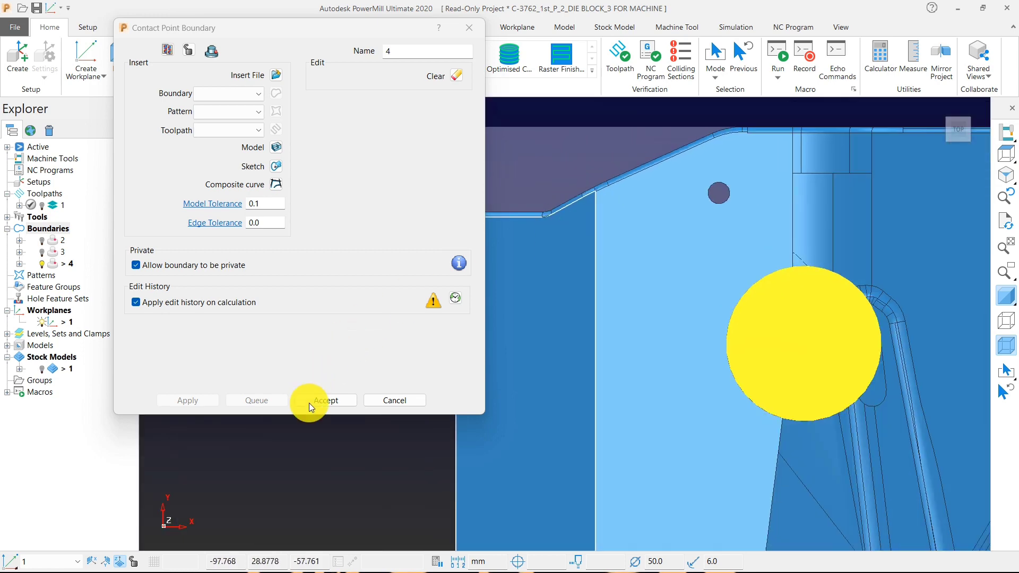
pyautogui.click(330, 400)
pyautogui.rightClick(69, 233)
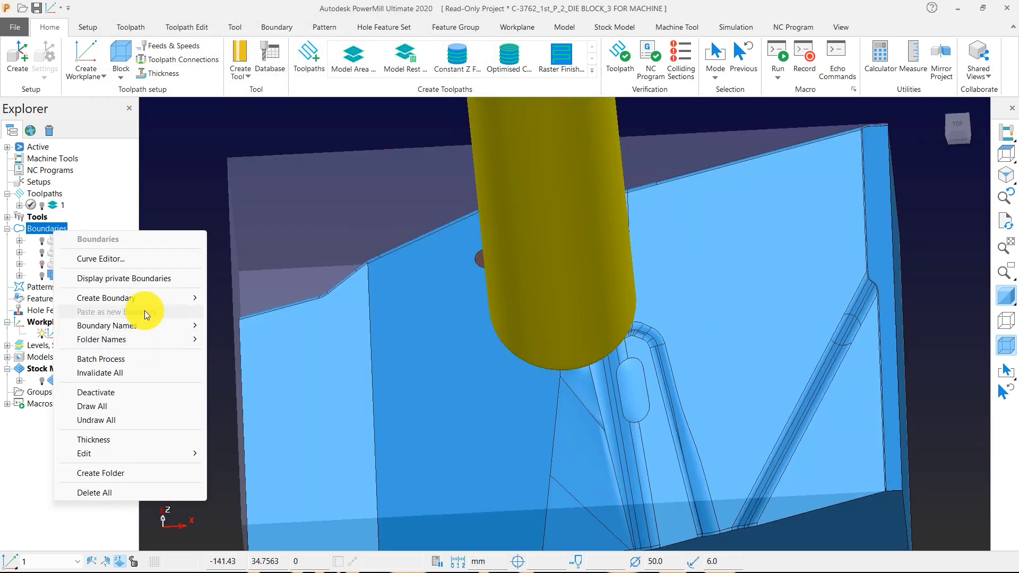
pyautogui.moveTo(158, 299)
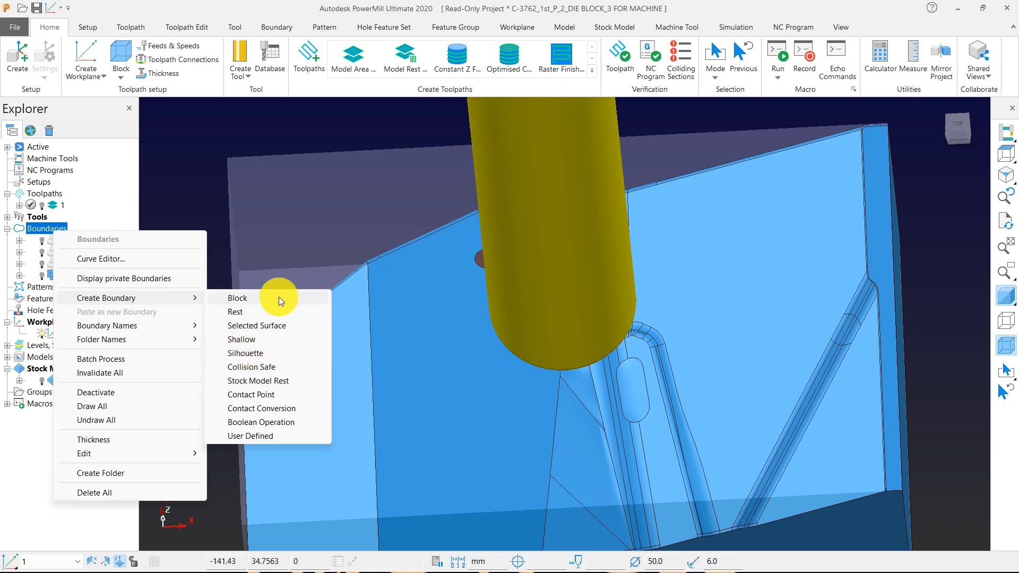
pyautogui.click(297, 136)
pyautogui.click(1006, 154)
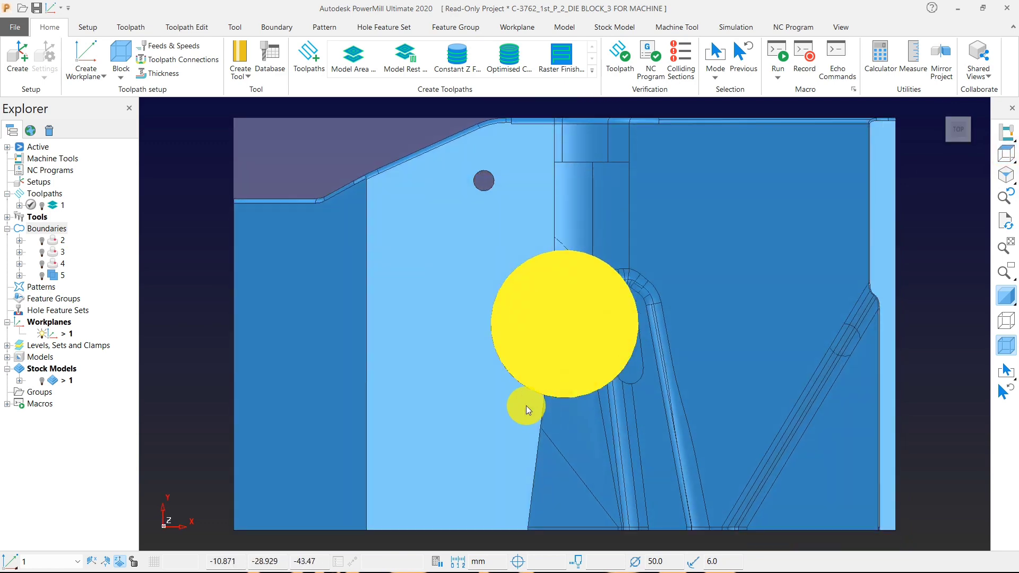
pyautogui.moveTo(526, 405); pyautogui.dragTo(479, 251, button='middle')
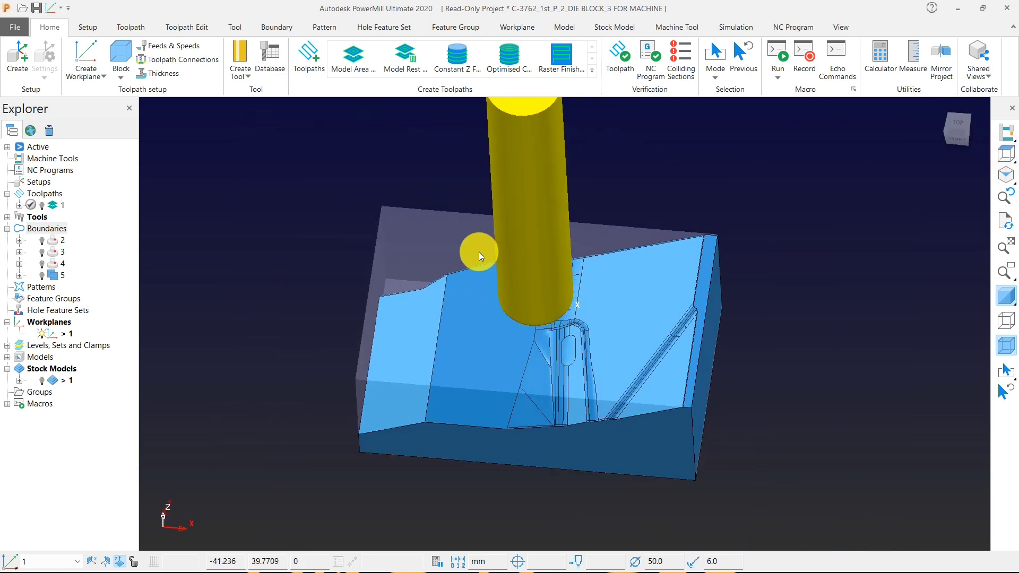